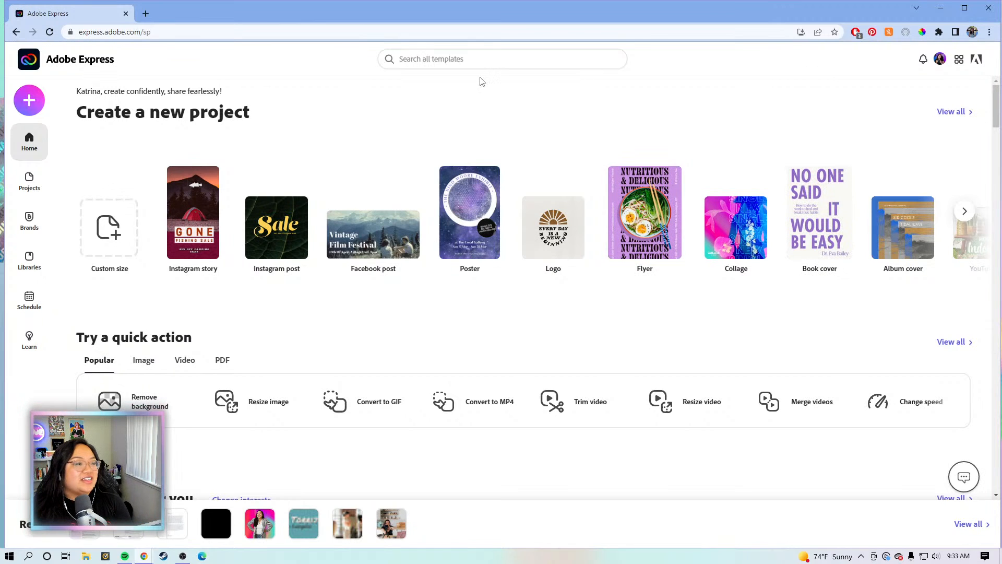
Search the templates for resume
click(431, 58)
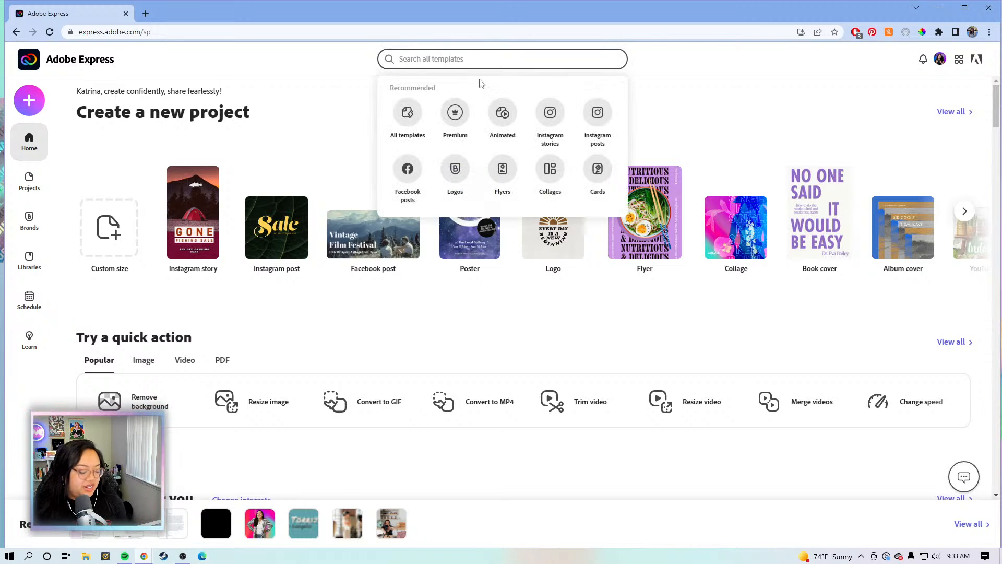
text(resume)
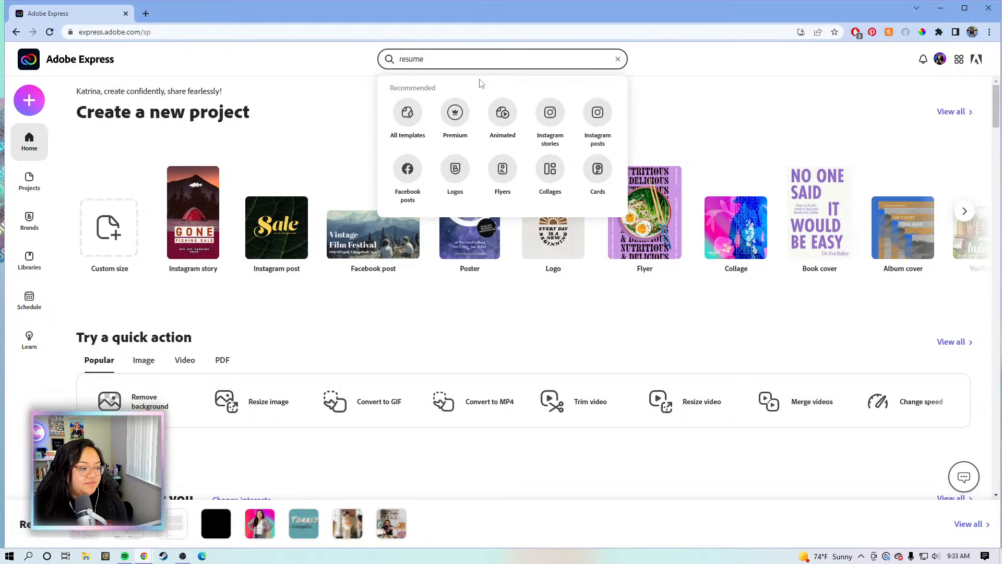
key(Return)
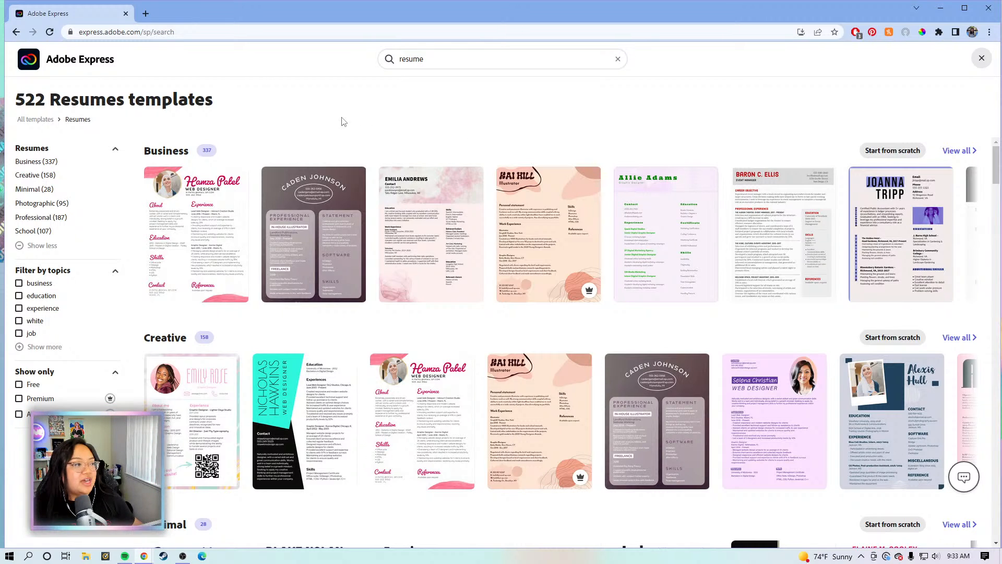
Browse the resume results to the Professional row and preview the community manager résumé template
scroll(194, 146, down, 2)
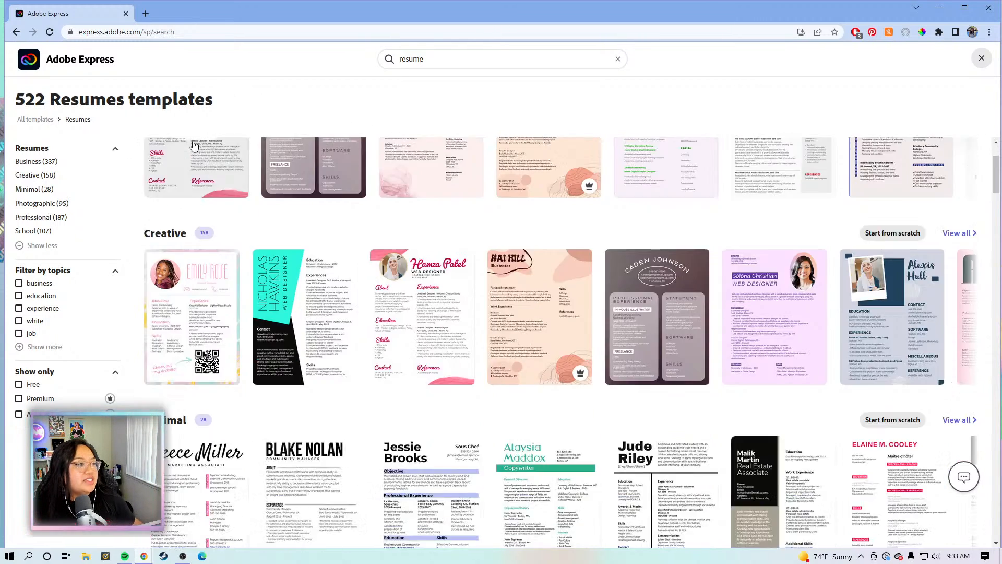
scroll(157, 286, down, 2)
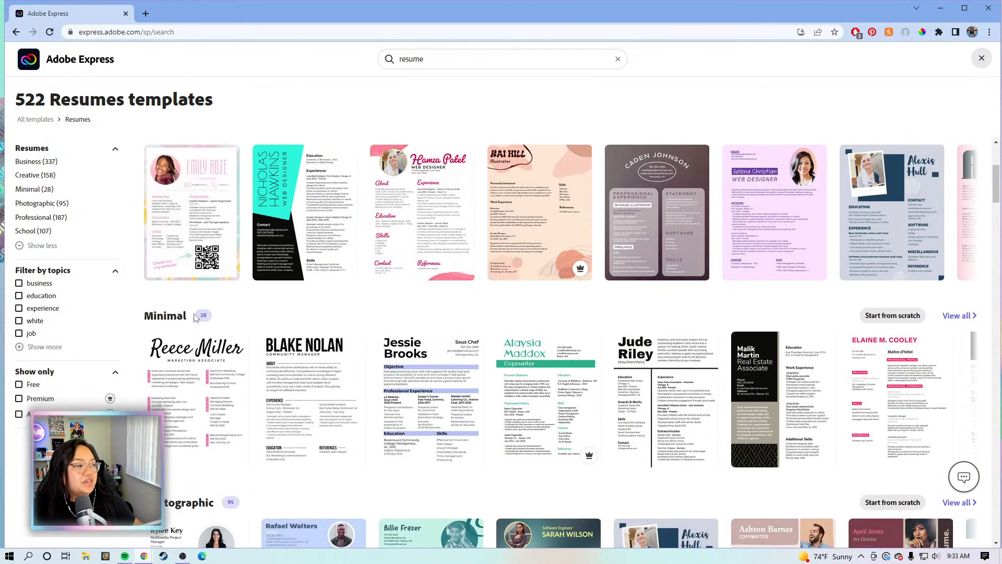
scroll(195, 318, down, 2)
scroll(194, 317, down, 3)
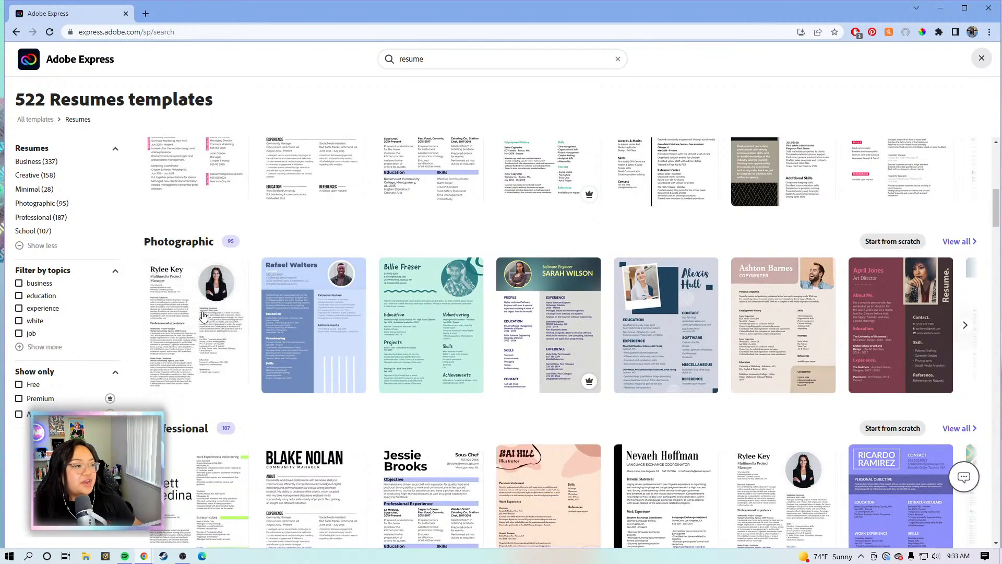
scroll(221, 336, down, 2)
scroll(196, 365, down, 5)
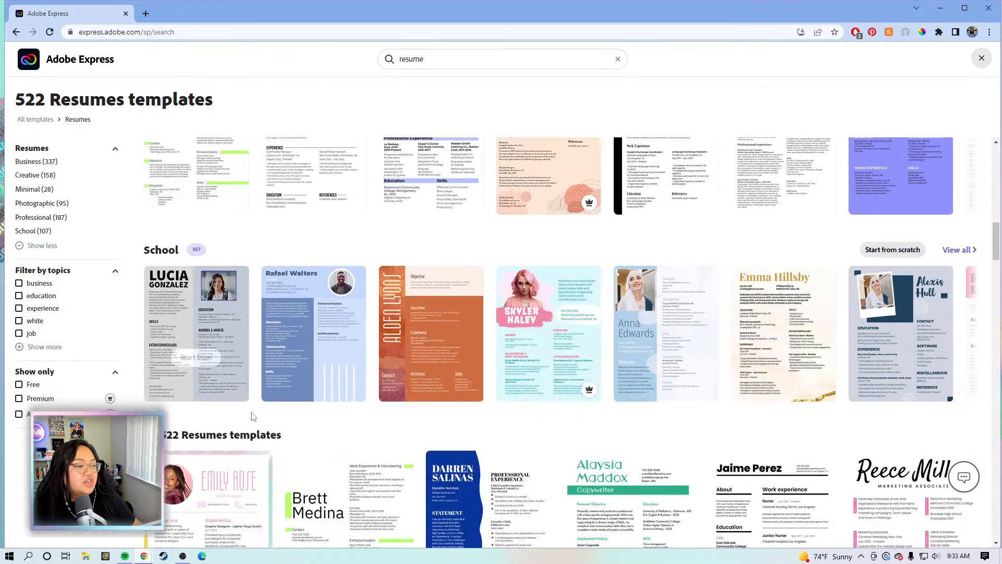
scroll(144, 247, down, 2)
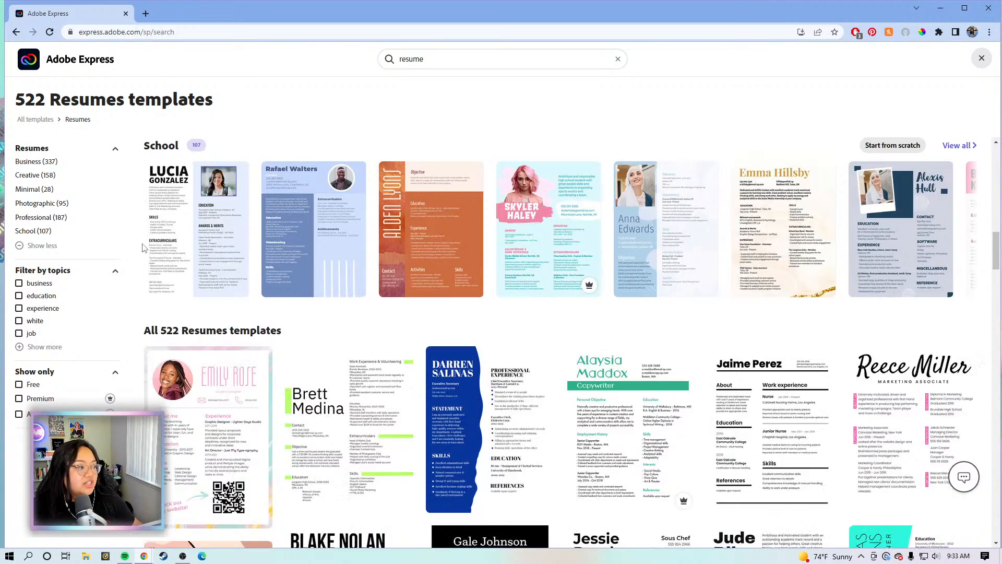
scroll(385, 272, up, 3)
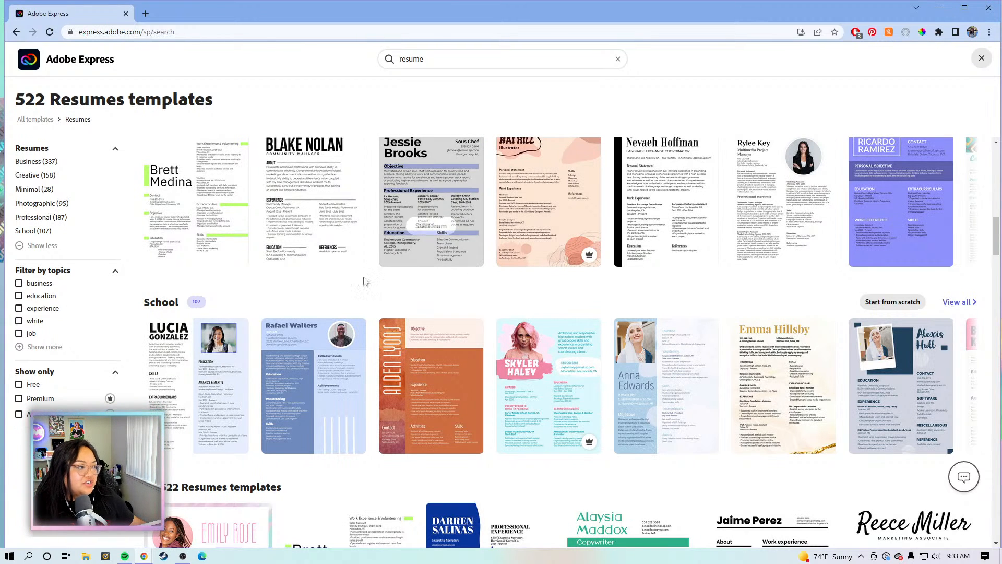
scroll(313, 225, up, 2)
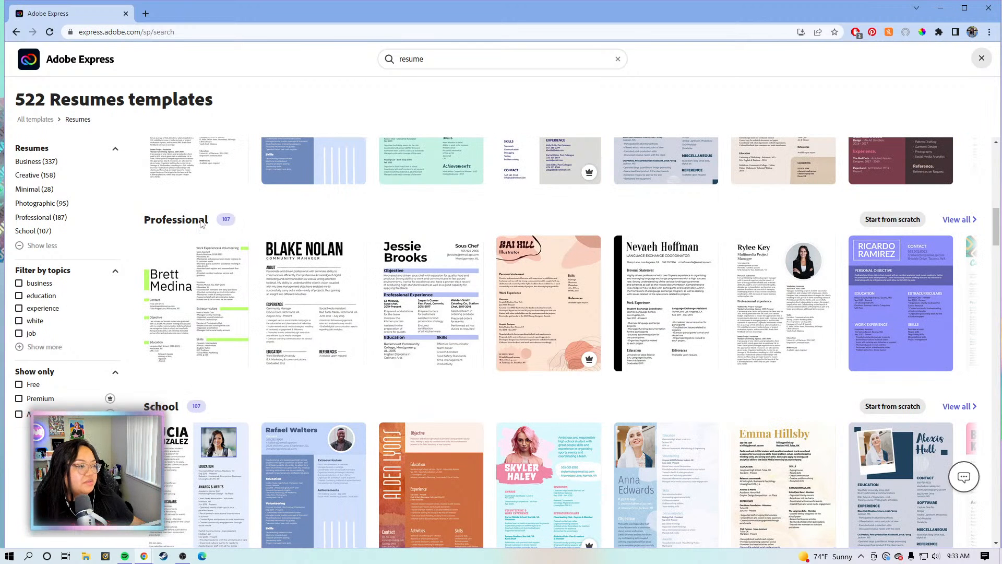
click(320, 306)
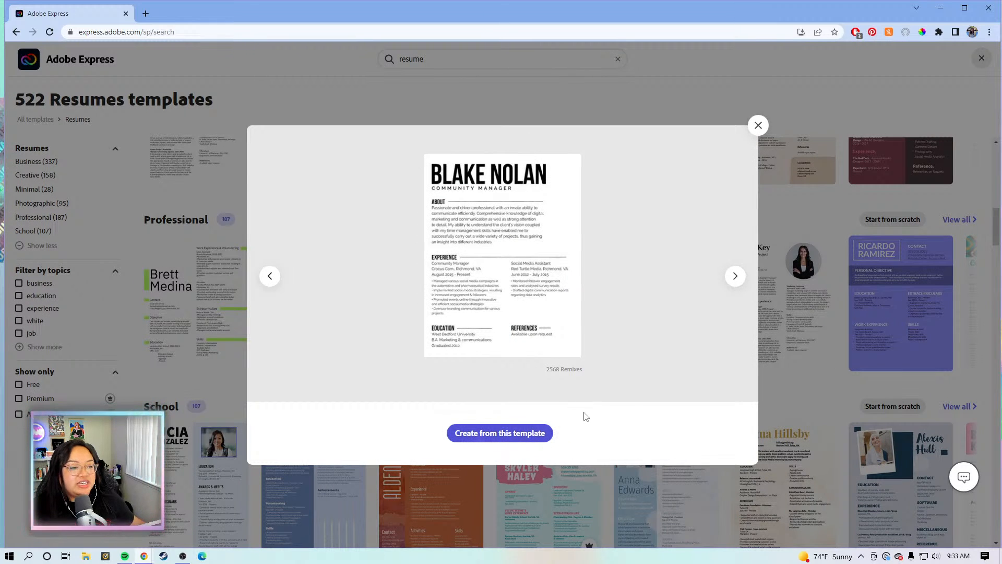
Create a new project from the black-and-white community manager résumé template
click(528, 437)
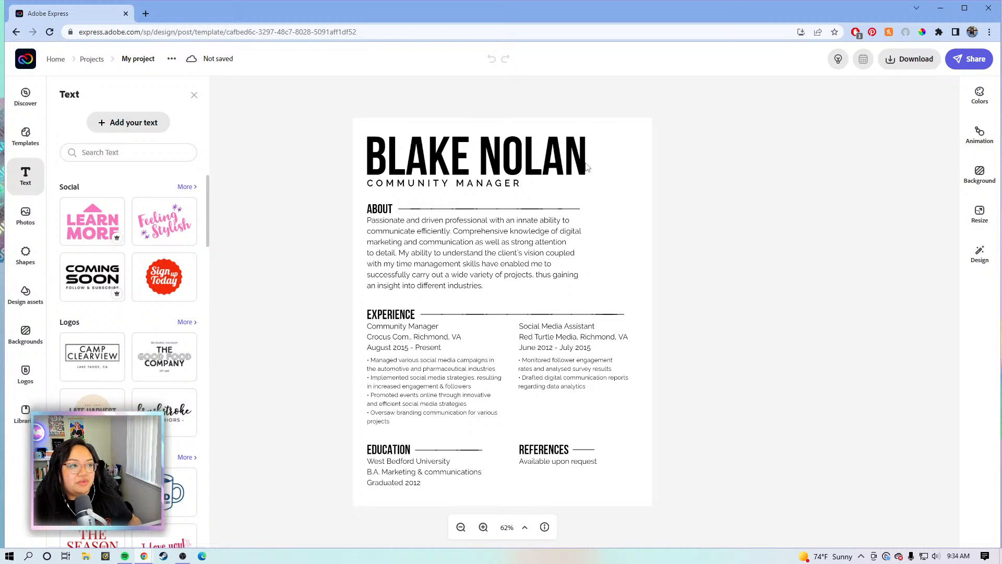
Close the text library and check the font and size of the heading, About, job, Education and References text blocks
click(789, 166)
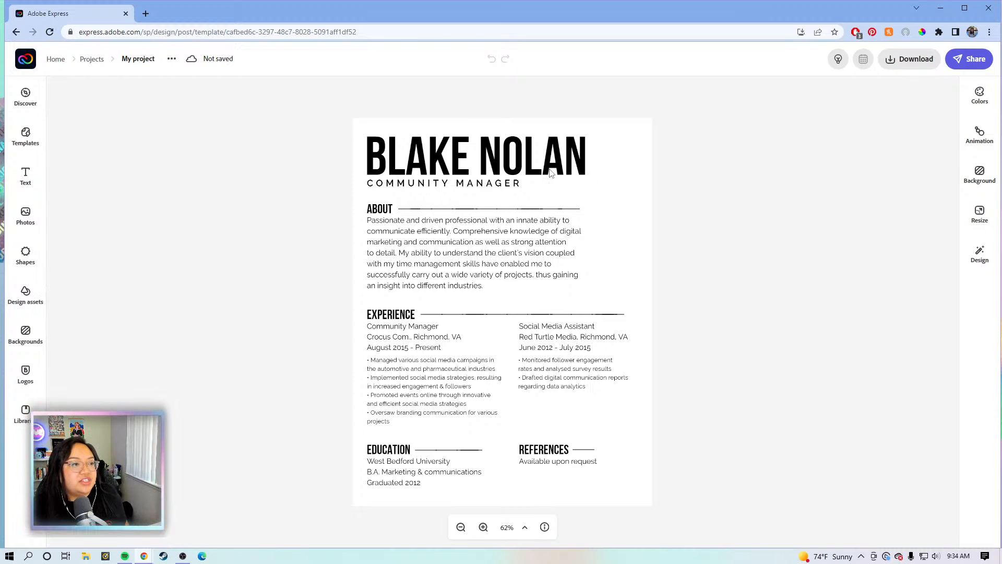
click(479, 151)
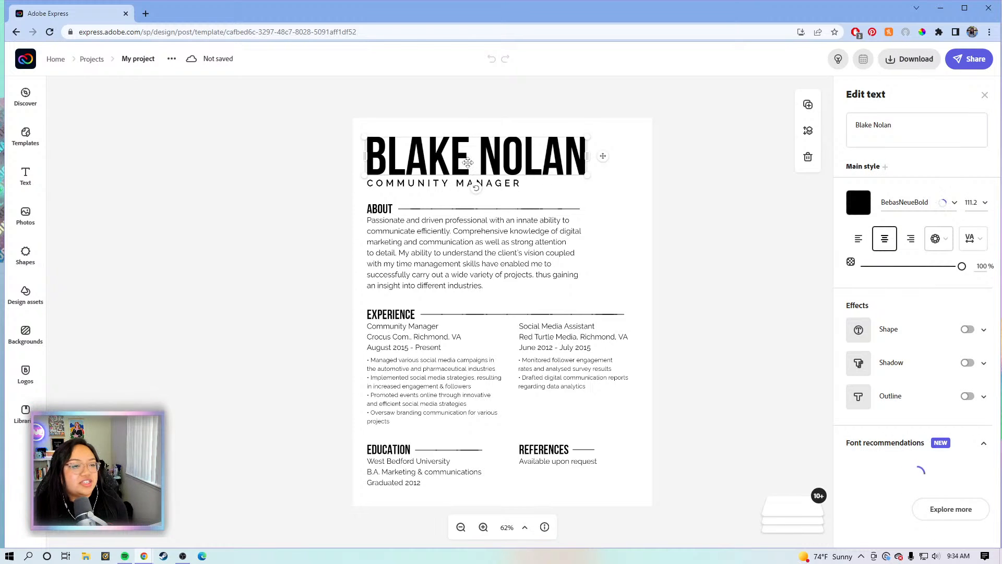
click(481, 265)
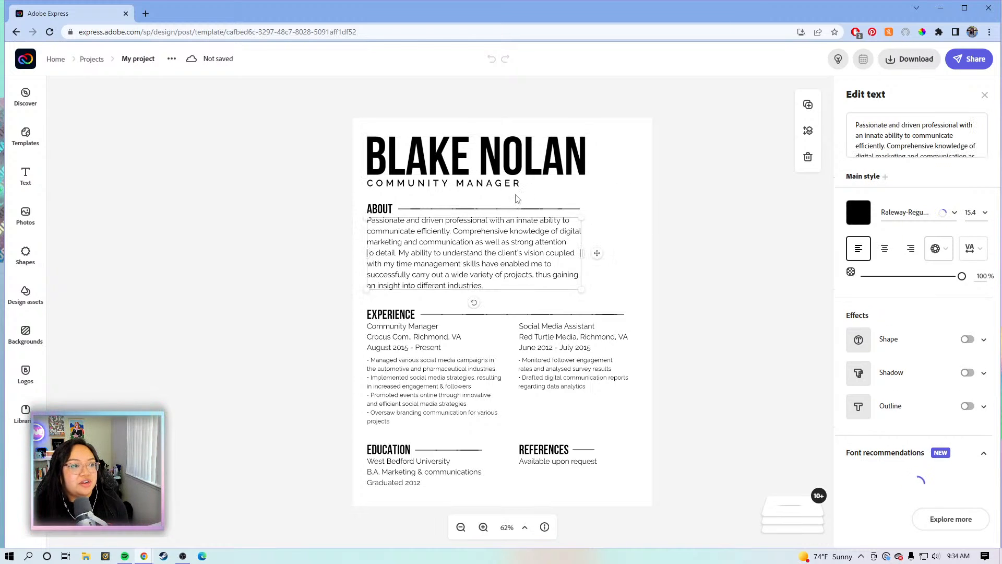
click(552, 354)
click(550, 374)
click(430, 379)
click(421, 337)
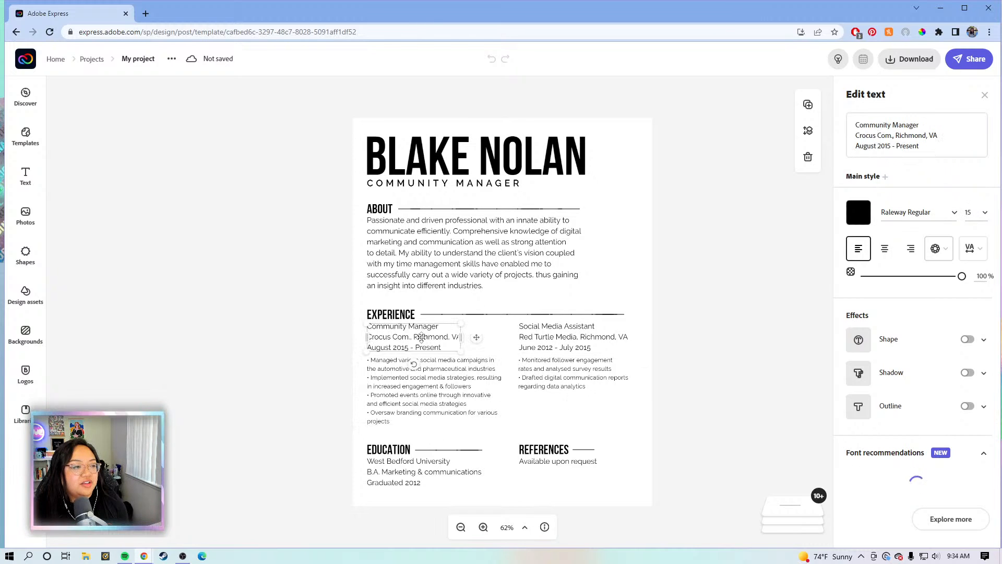
click(403, 463)
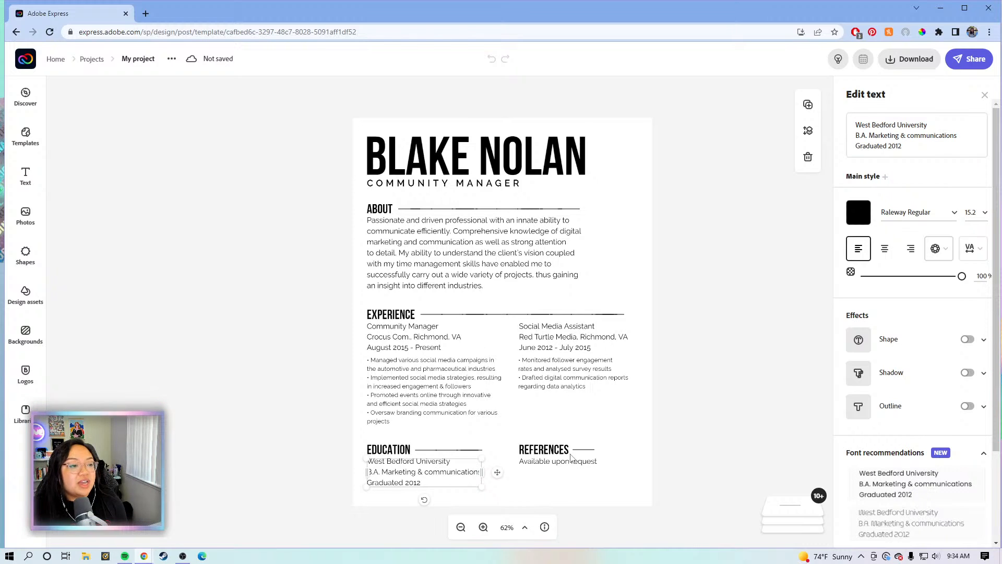
click(570, 461)
click(690, 397)
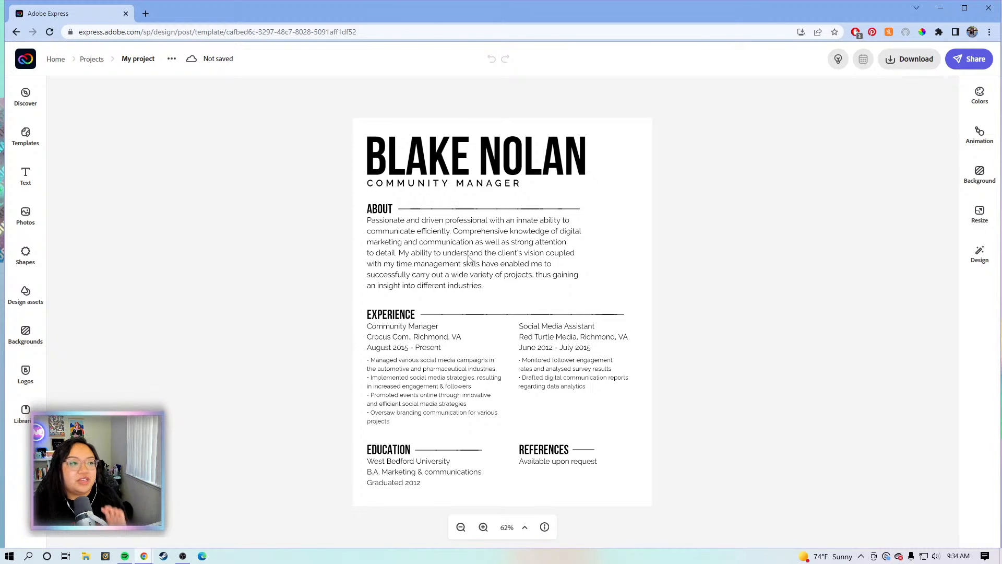
click(540, 165)
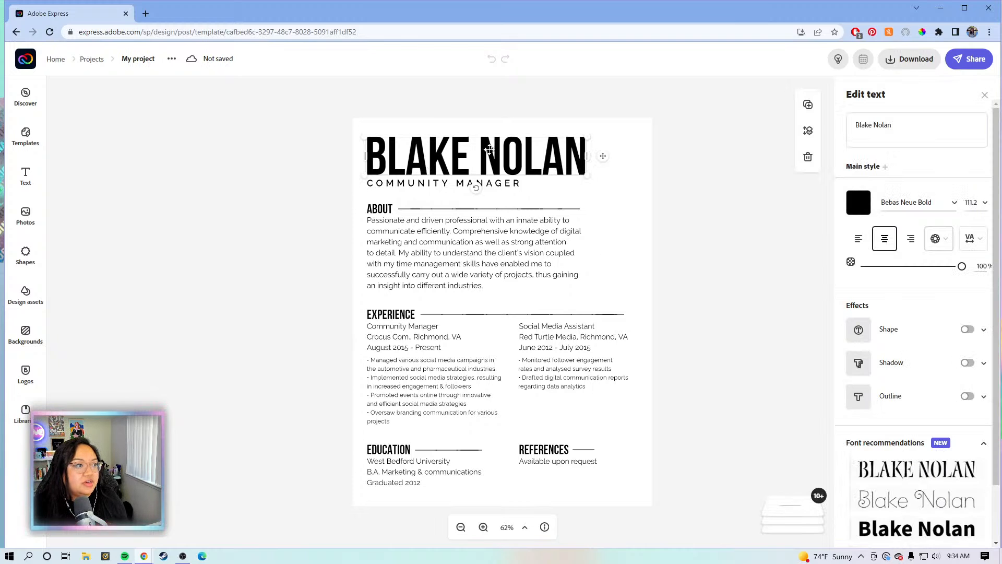
Replace the template name in the heading with the new person's full name
click(918, 132)
drag(893, 126, 851, 116)
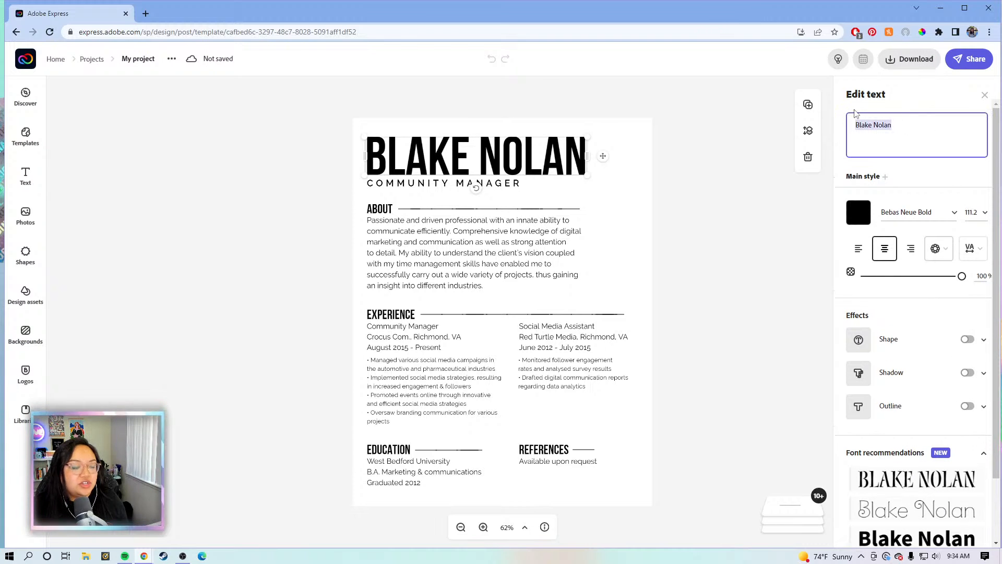
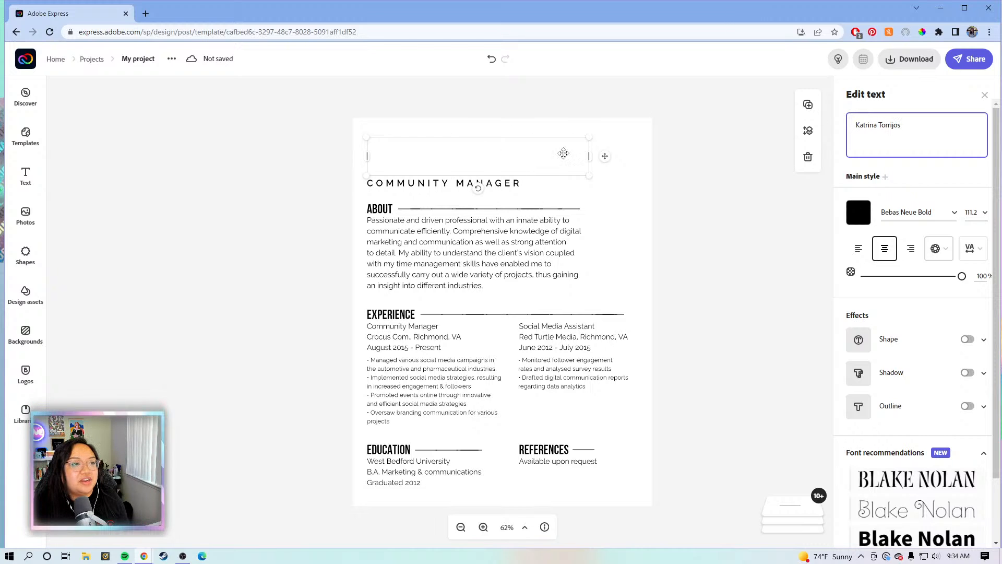
Set the name heading to size 60, then stretch it across the top of the page
click(974, 216)
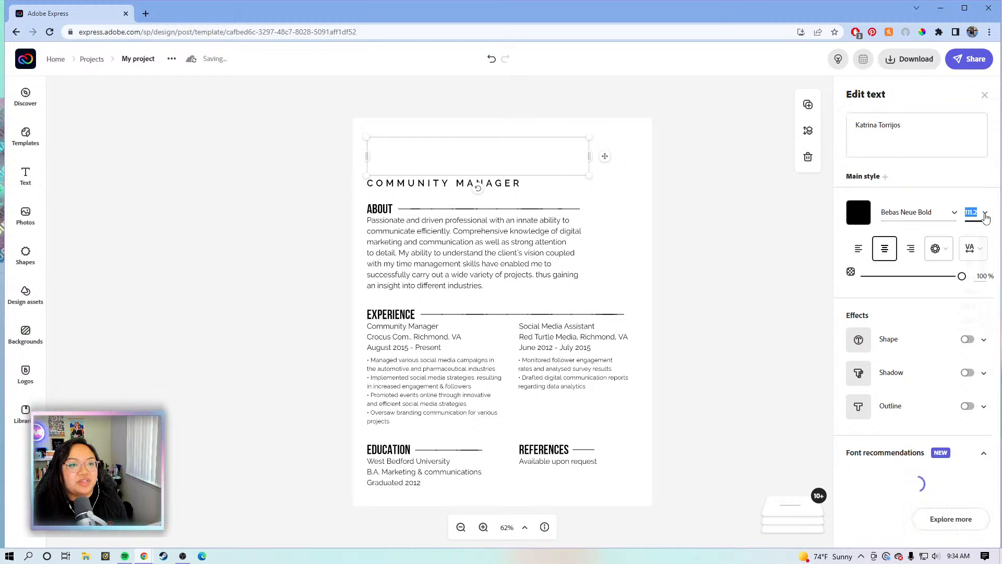
click(986, 216)
drag(985, 251, 985, 296)
click(975, 308)
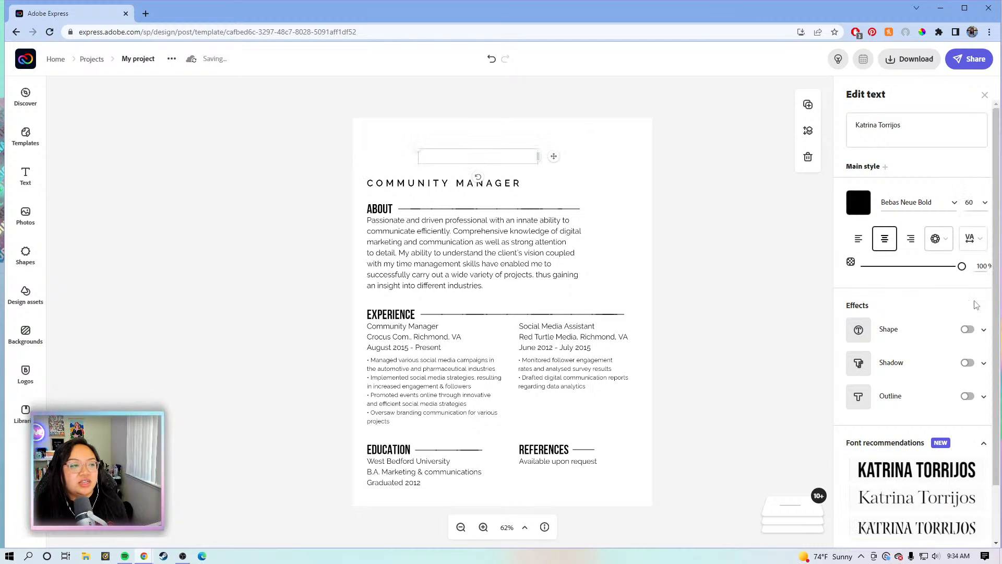
drag(554, 157, 624, 168)
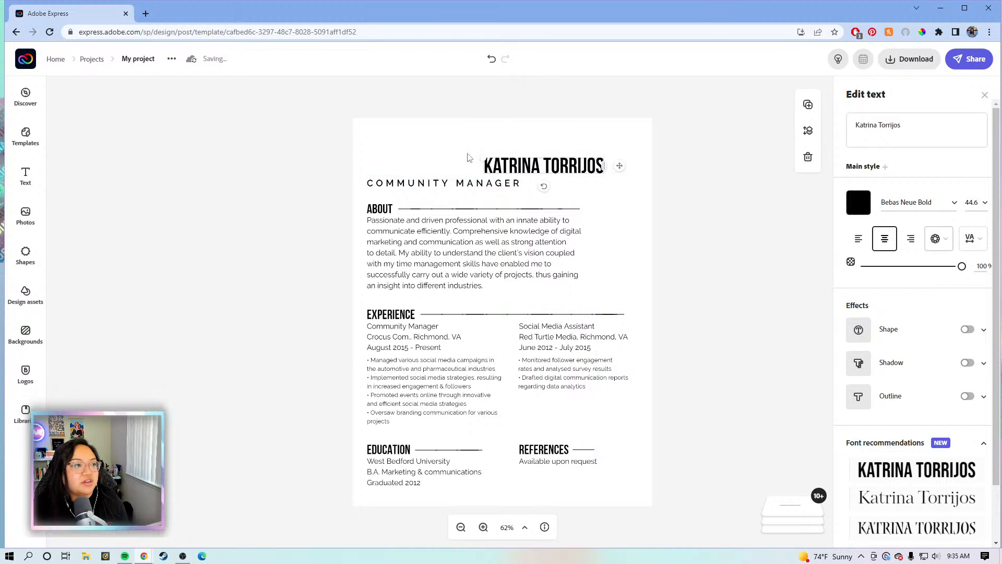
drag(483, 156, 365, 138)
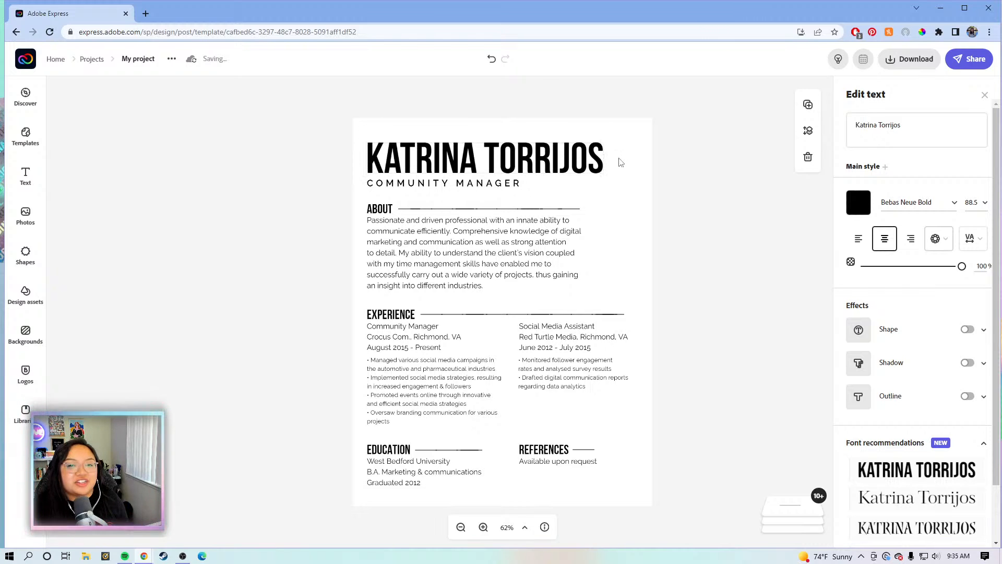
click(694, 146)
click(515, 191)
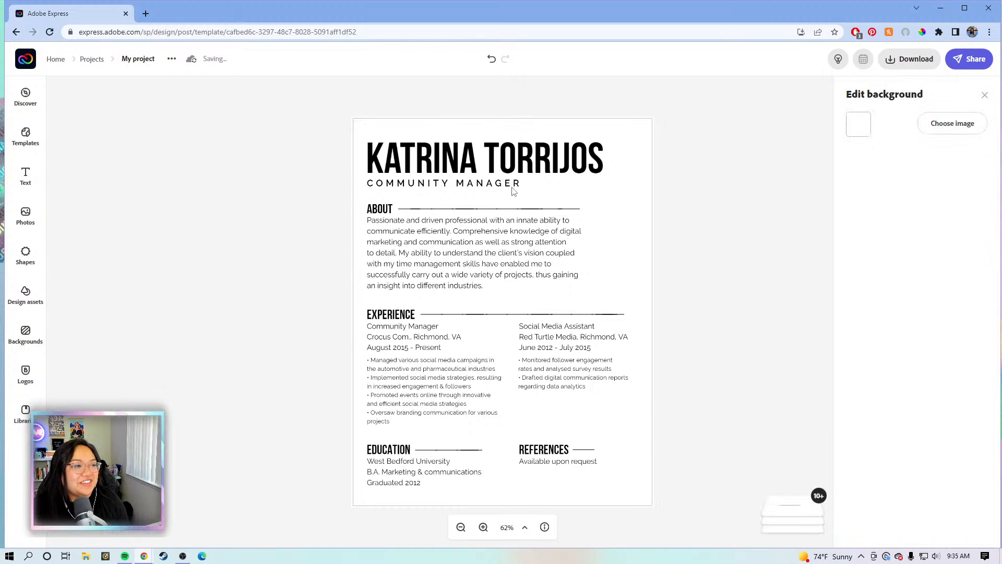
click(526, 196)
click(727, 278)
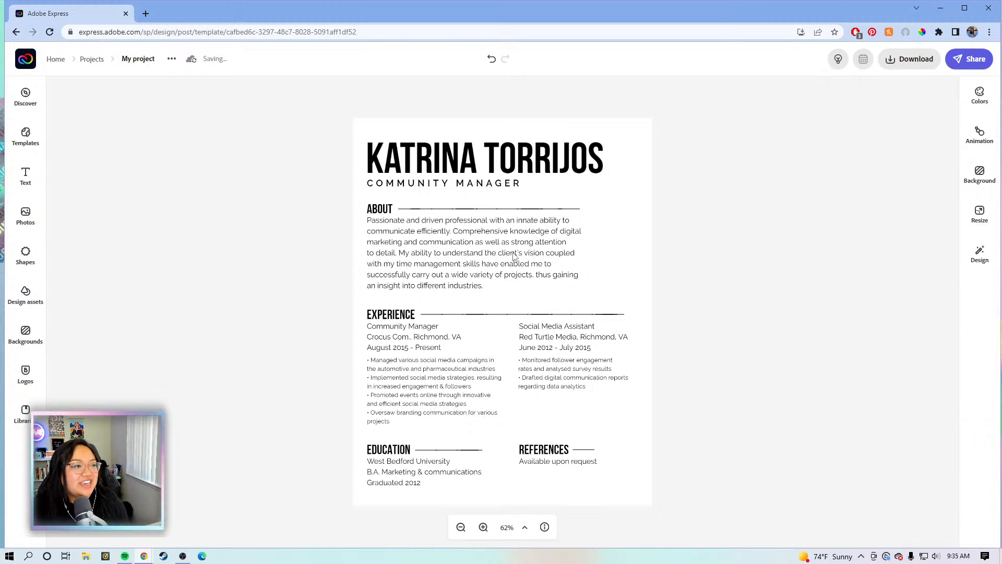
click(487, 242)
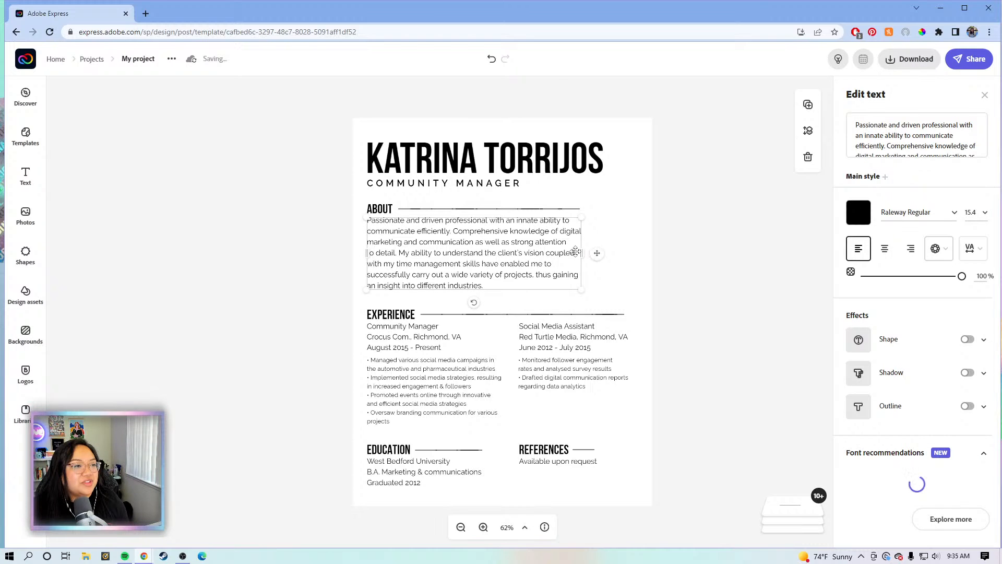
drag(580, 253, 629, 252)
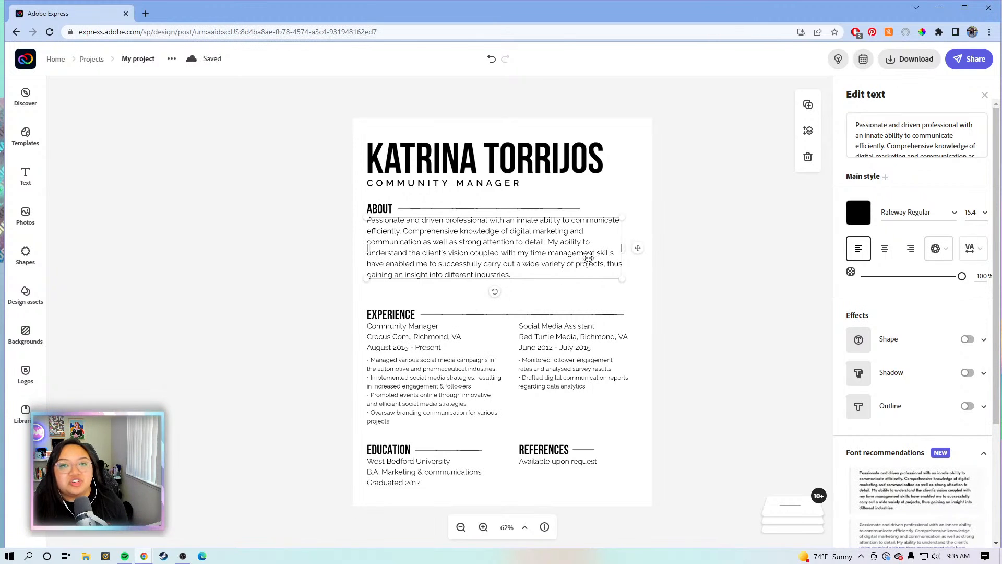
click(904, 127)
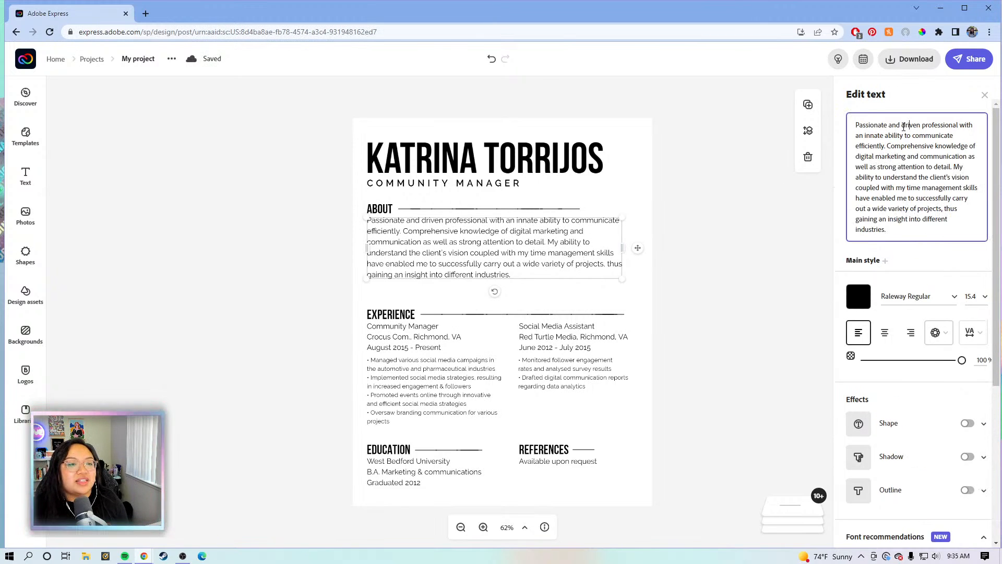
click(487, 228)
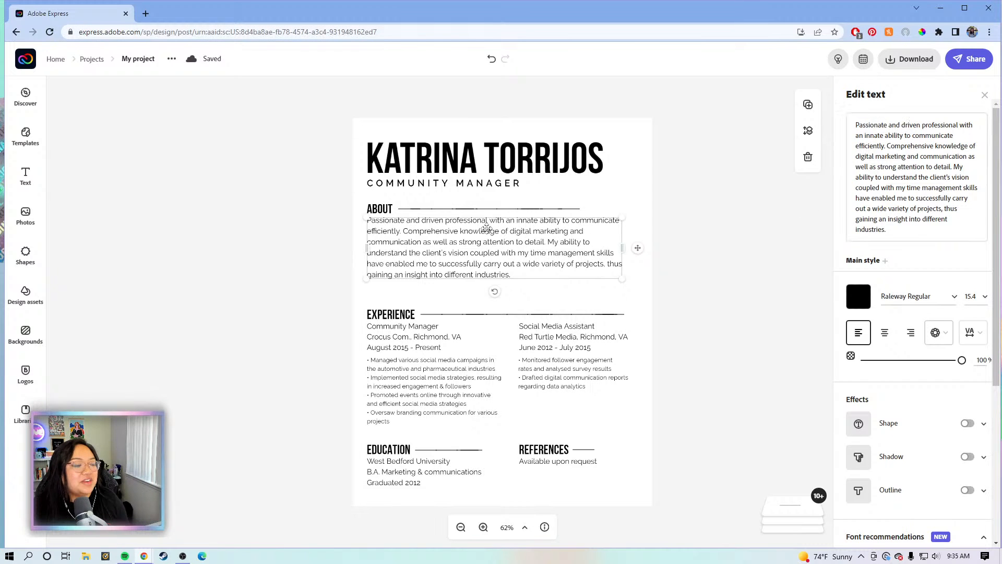
click(909, 127)
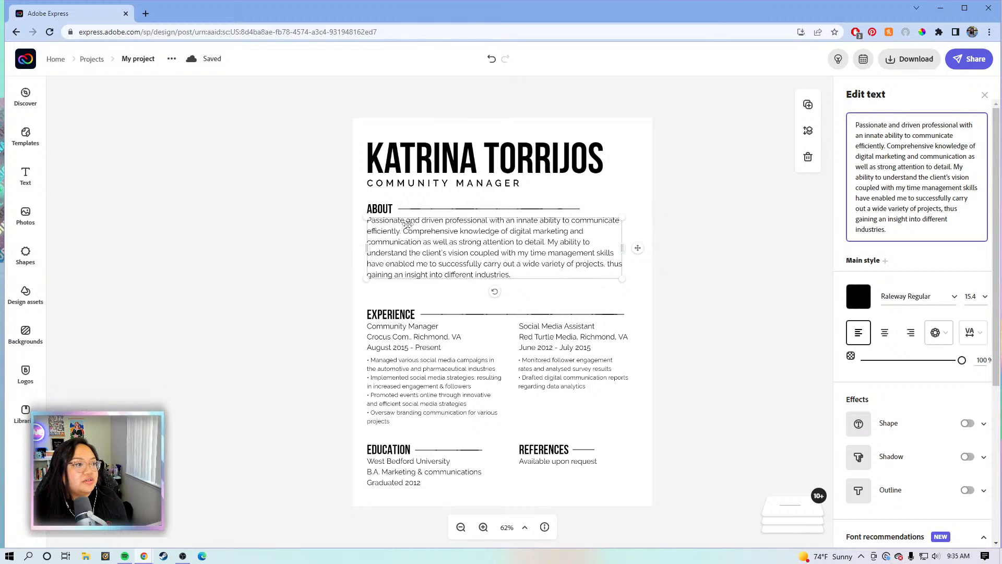
click(683, 268)
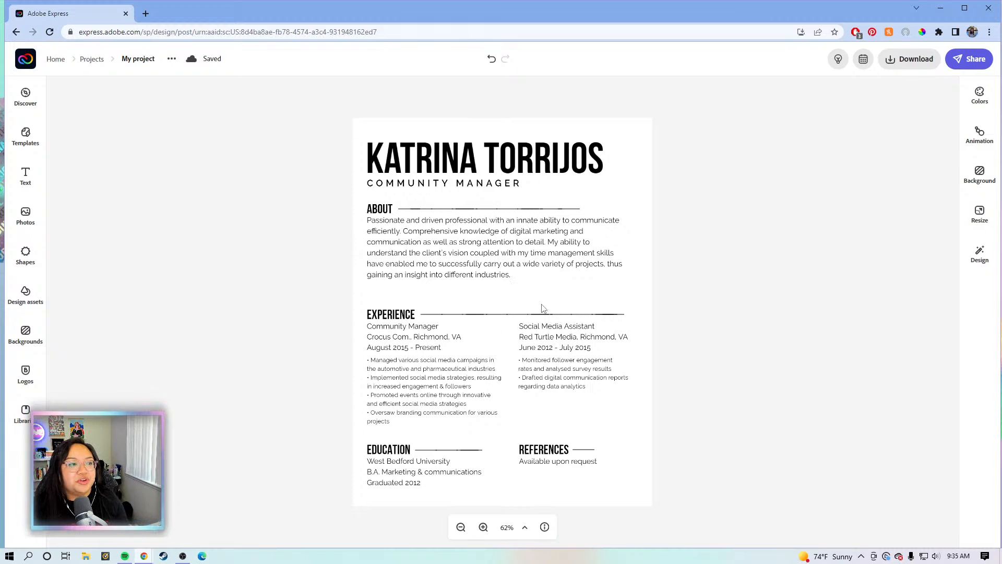
Select the EXPERIENCE heading with its divider line and move both up toward About
click(526, 244)
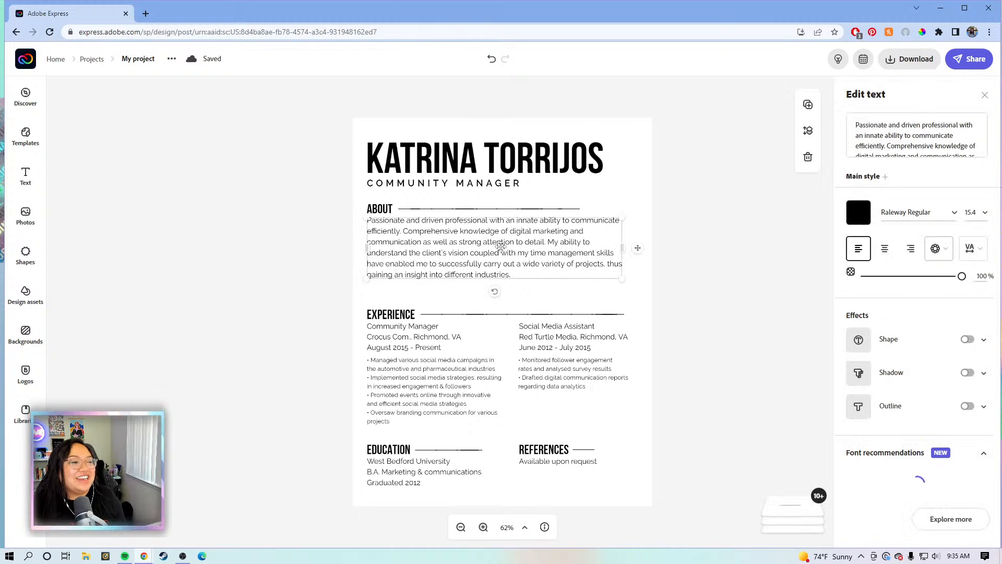
click(663, 350)
drag(669, 312, 349, 319)
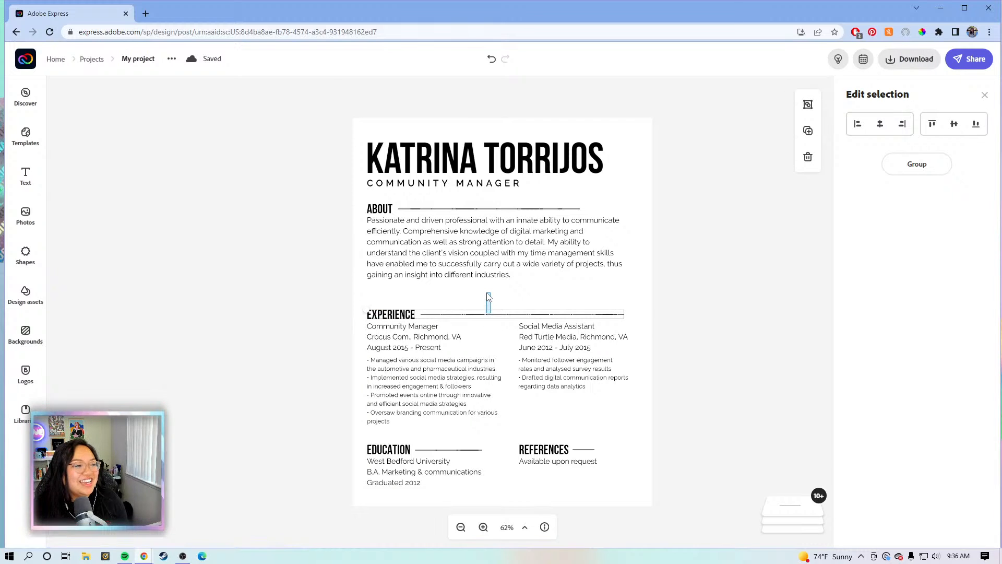
click(326, 303)
click(395, 317)
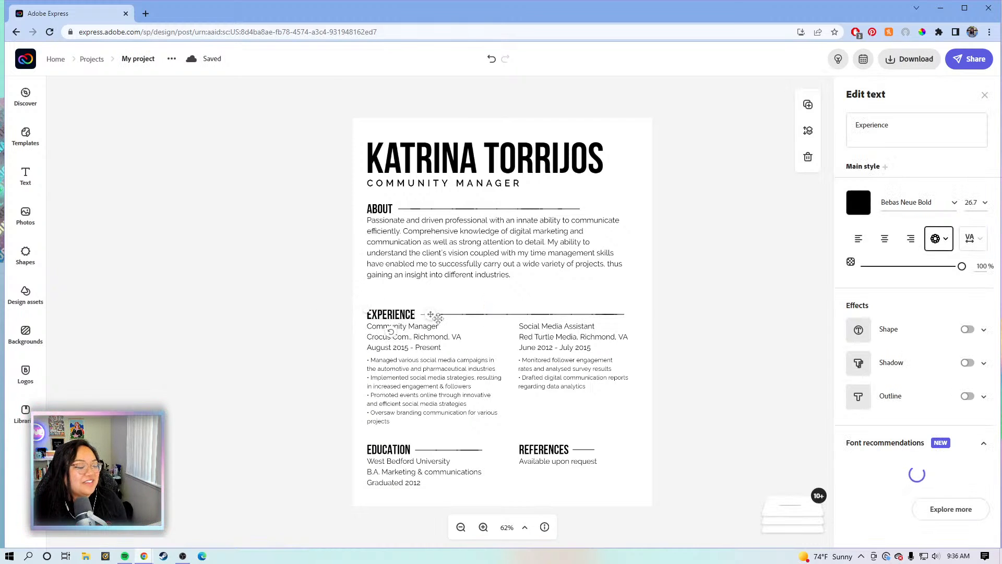
drag(721, 315, 398, 309)
drag(385, 314, 383, 298)
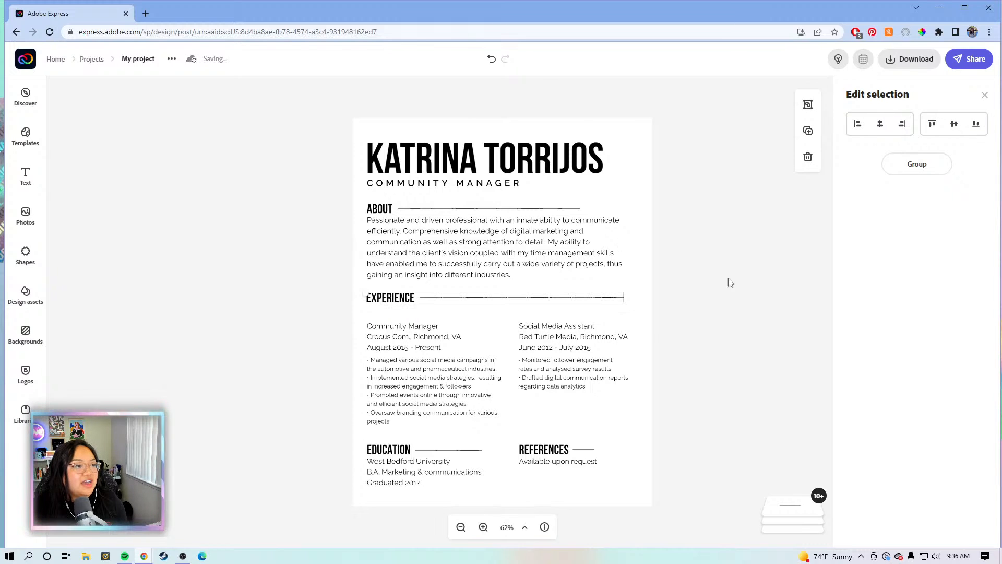
click(724, 300)
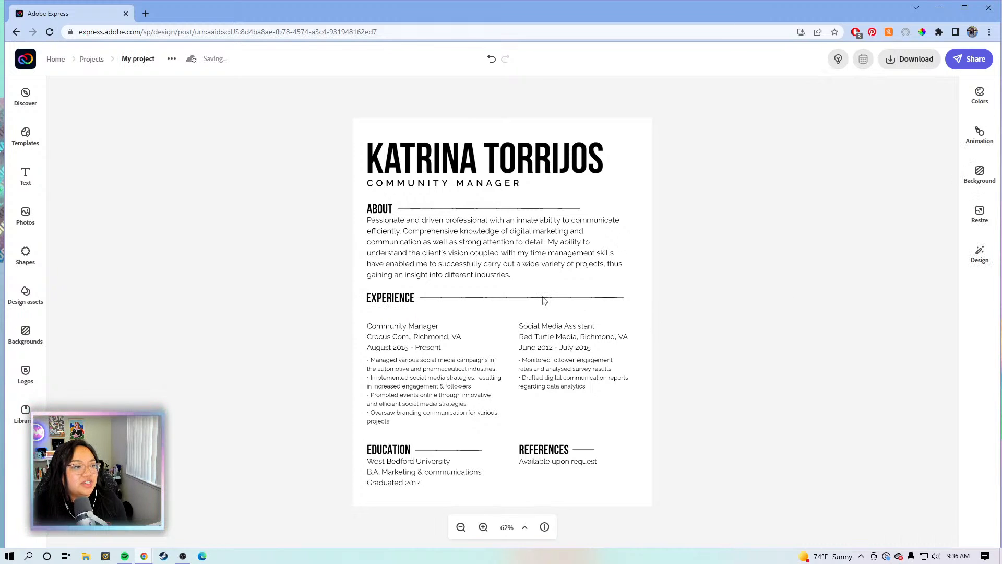
Zoom in to inspect the Experience divider line, then zoom back out to the whole résumé
click(543, 300)
click(470, 302)
click(484, 528)
click(484, 528)
click(483, 527)
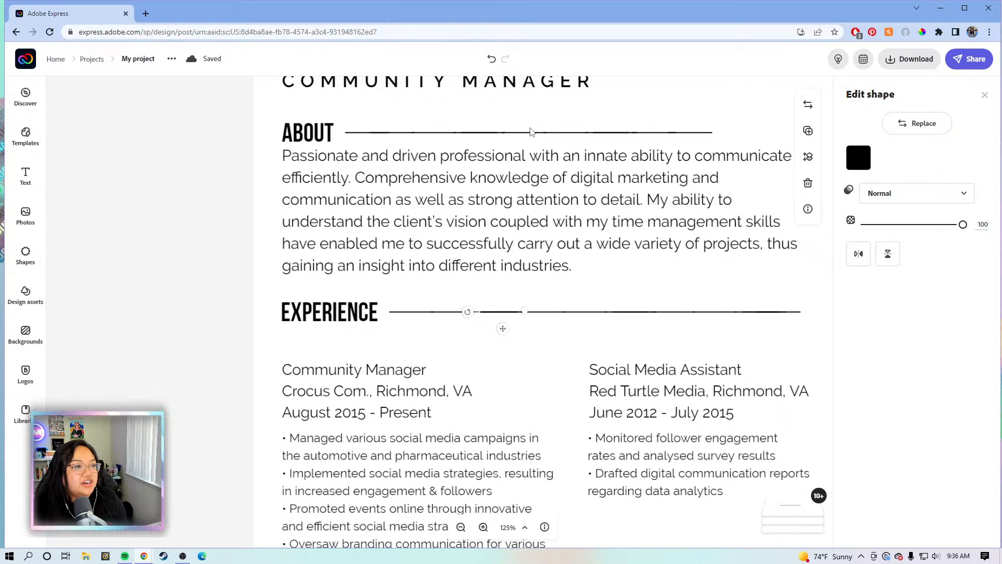
click(538, 139)
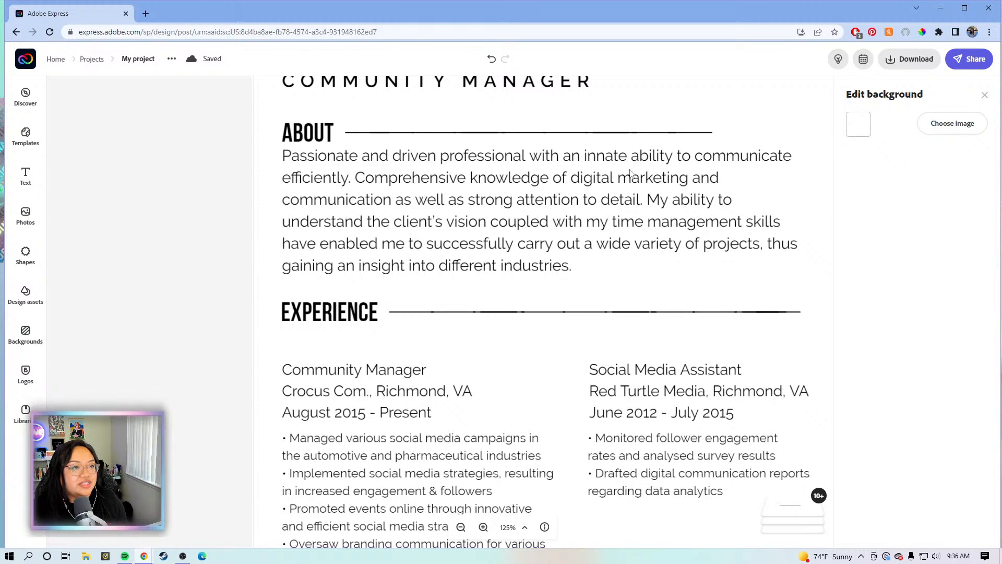
click(600, 325)
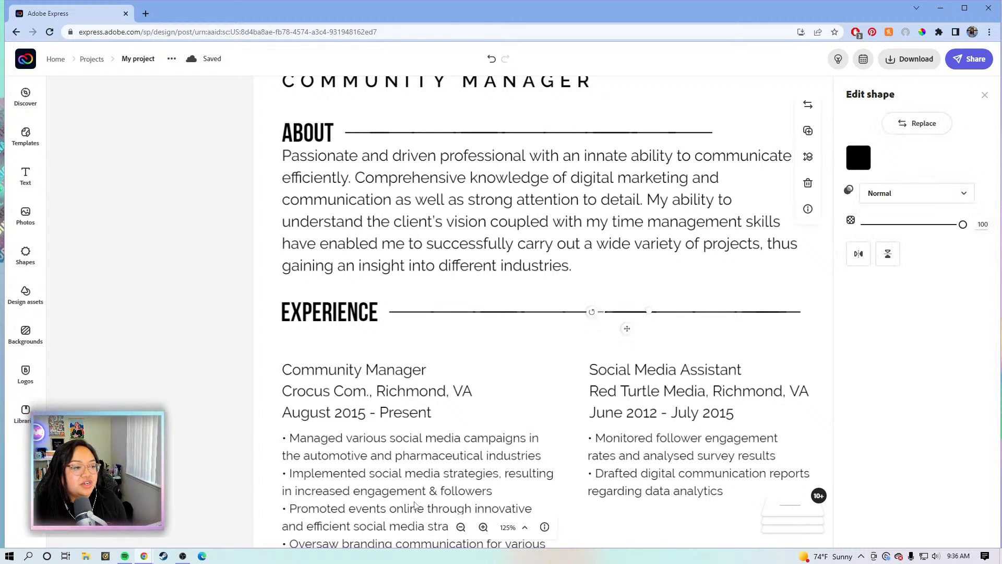
click(461, 528)
click(461, 528)
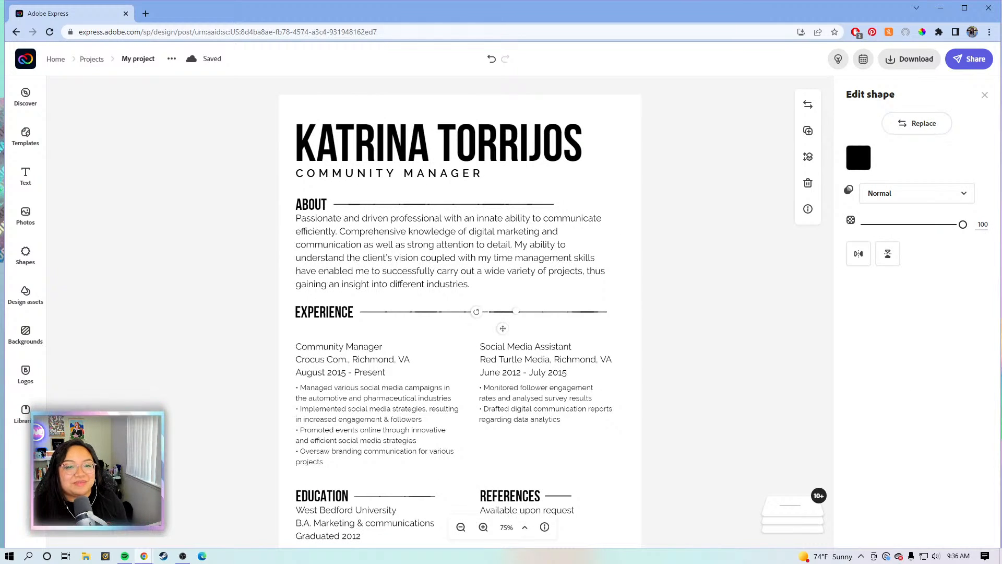
scroll(383, 392, down, 1)
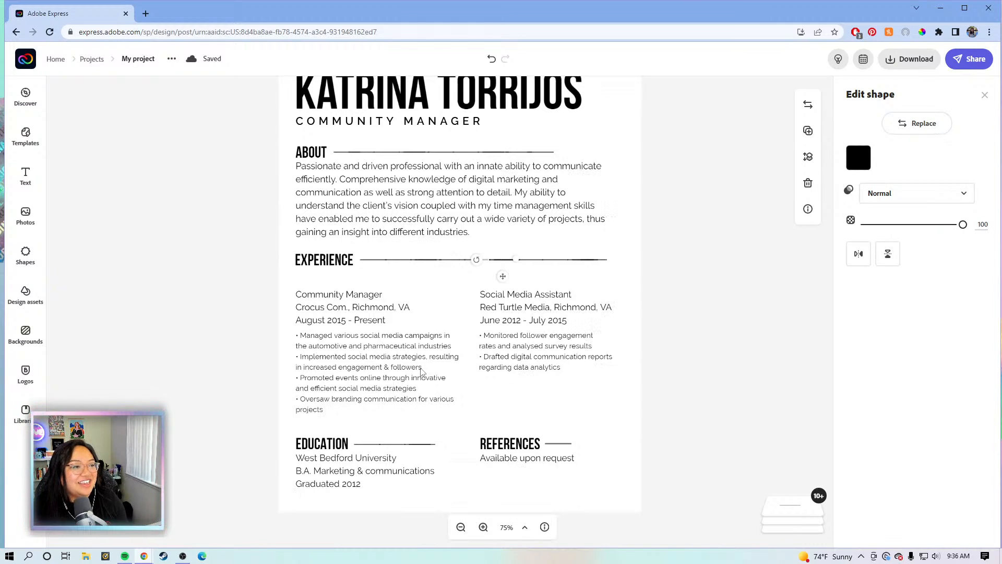
click(658, 347)
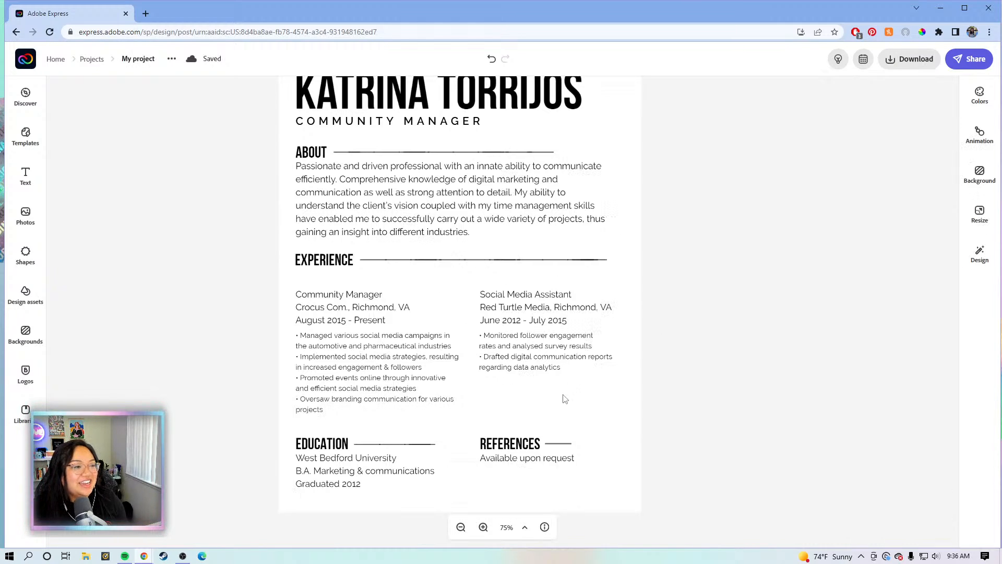
Move the Community Manager details under EXPERIENCE with its bullet points beside them
click(364, 317)
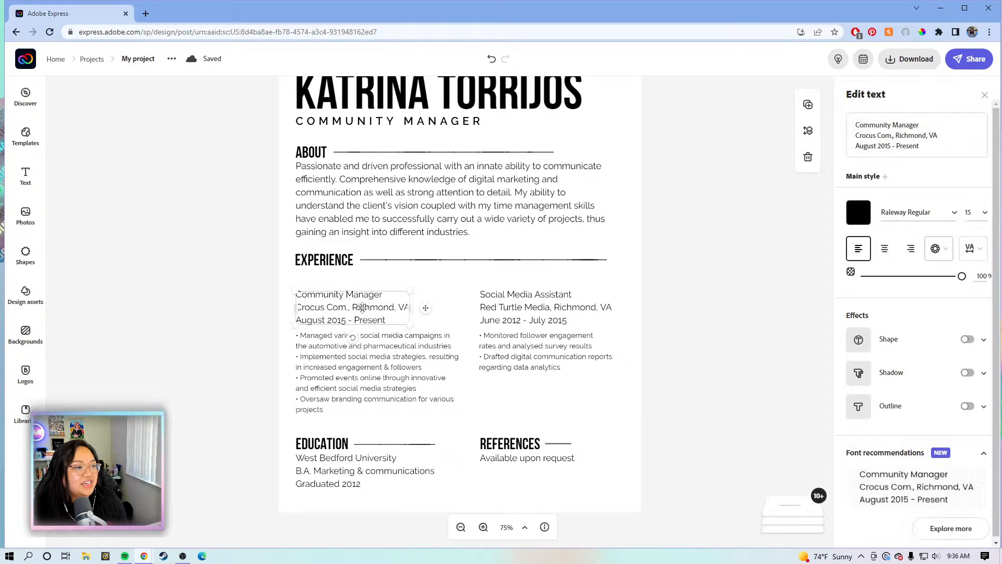
drag(363, 298, 362, 286)
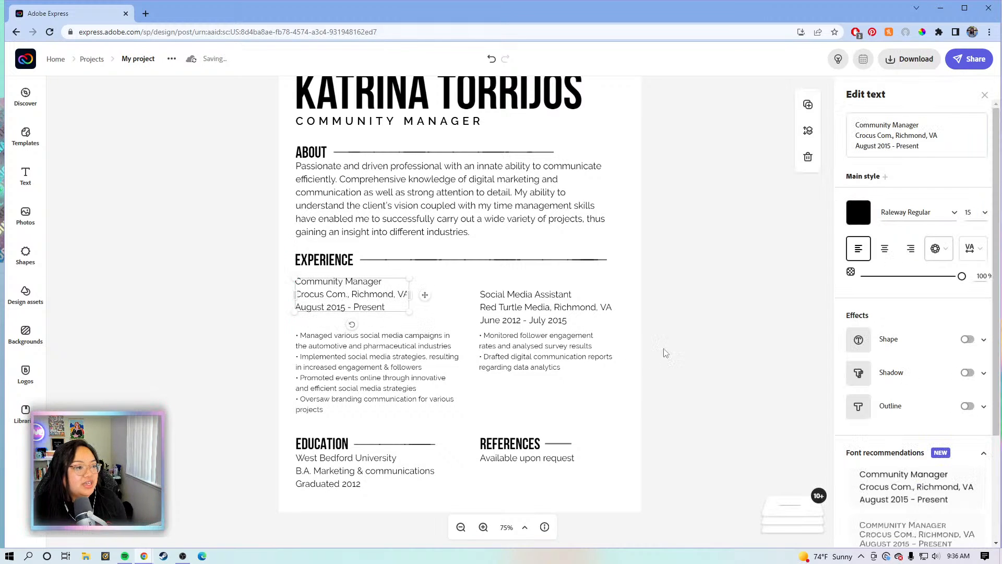
click(680, 379)
drag(679, 378, 520, 362)
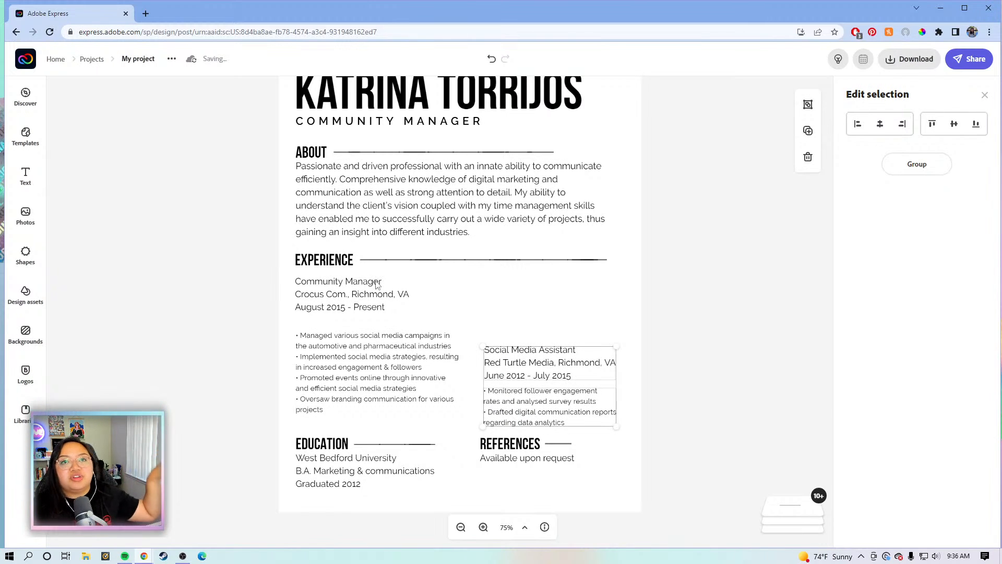
drag(345, 369, 508, 309)
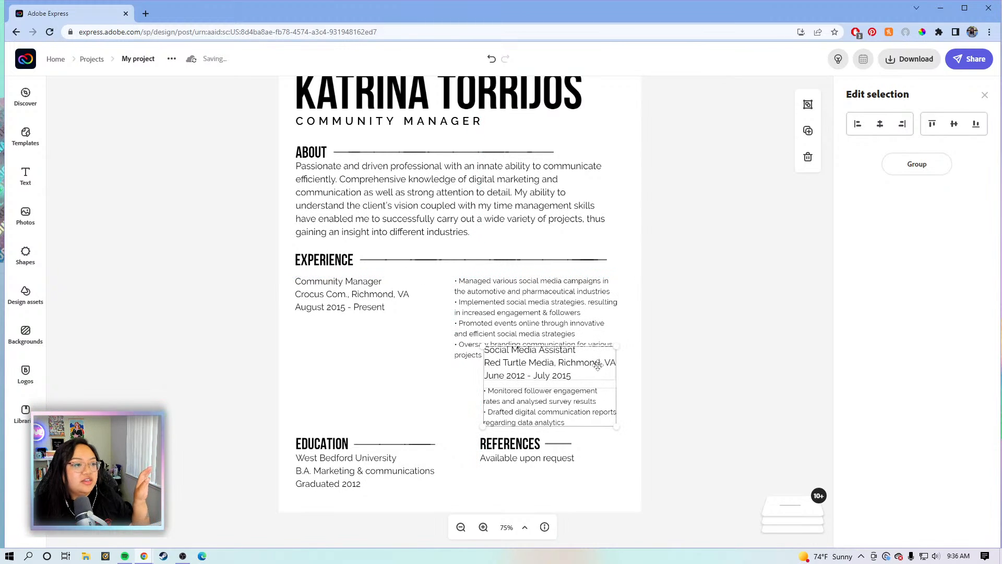
click(704, 355)
Put the Social Media Assistant details in the left column beside its bullets, and shift References left
click(541, 373)
drag(541, 373, 345, 395)
drag(497, 394, 474, 388)
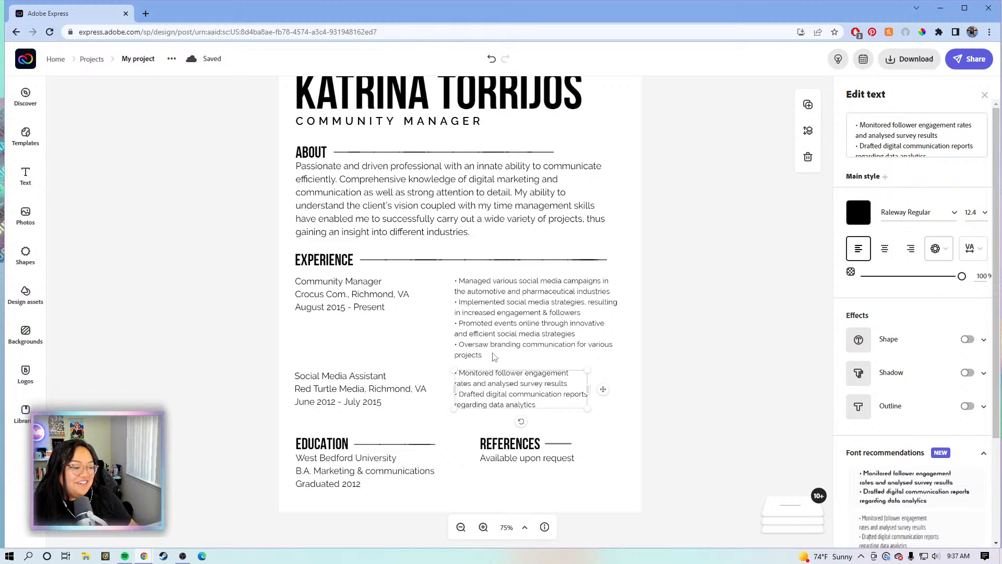
click(712, 412)
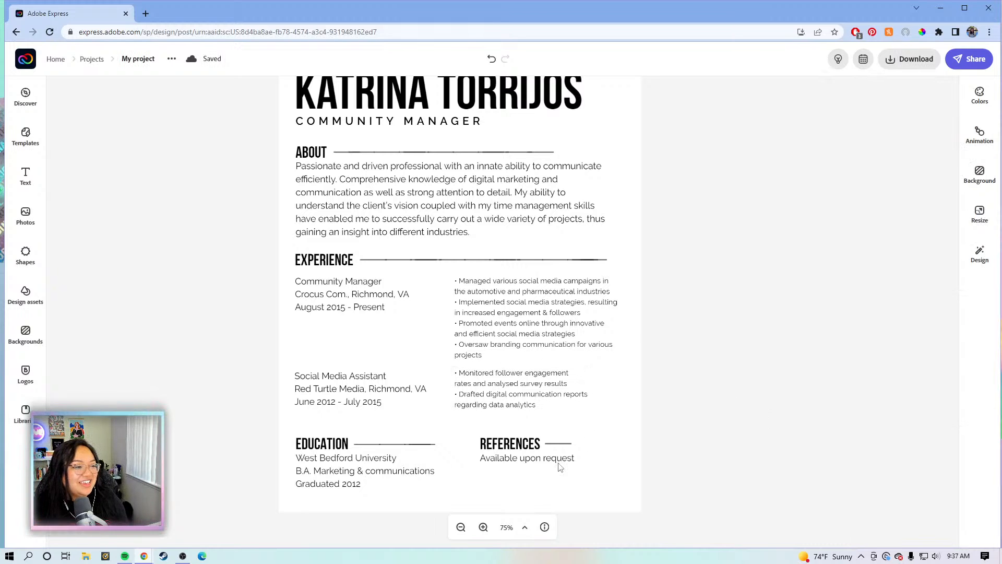
click(509, 380)
drag(660, 474, 482, 446)
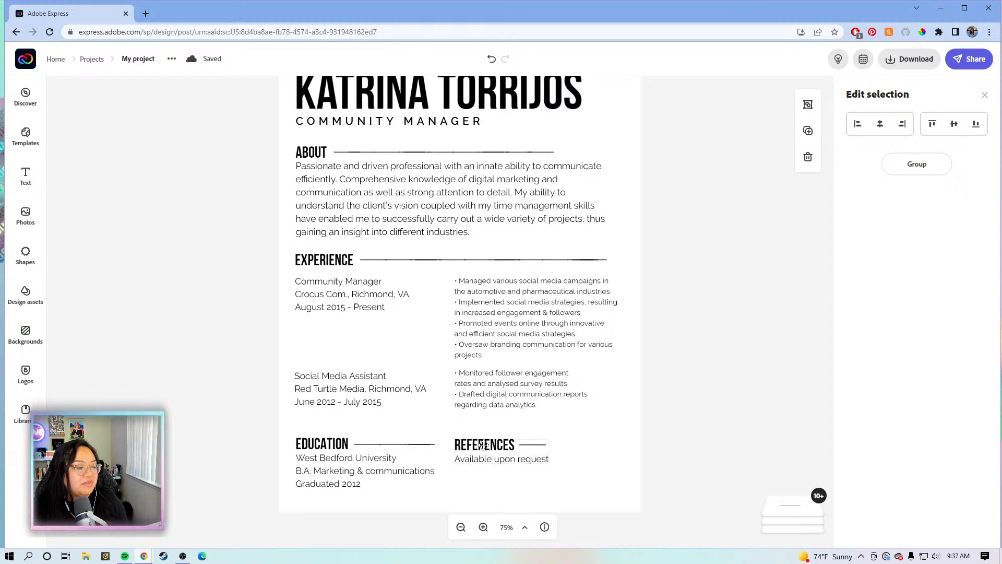
click(767, 416)
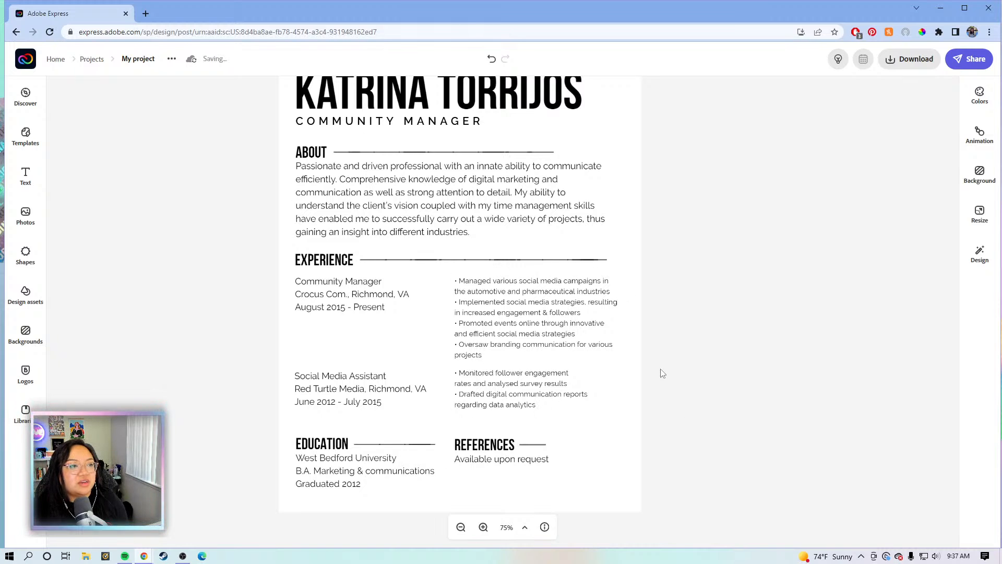
Delete the divider line beside the About heading
scroll(662, 374, up, 1)
scroll(662, 374, up, 1)
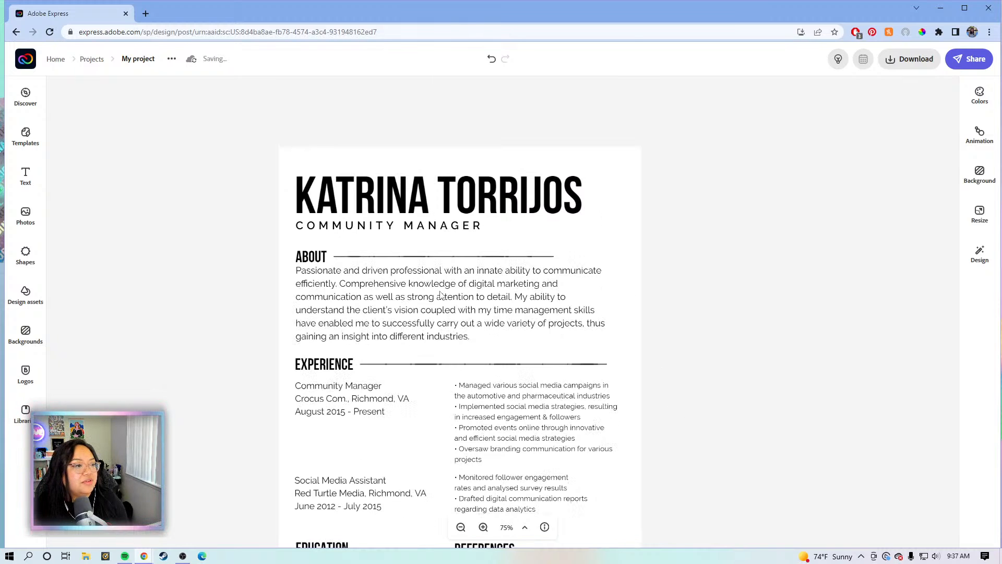
click(427, 259)
click(431, 259)
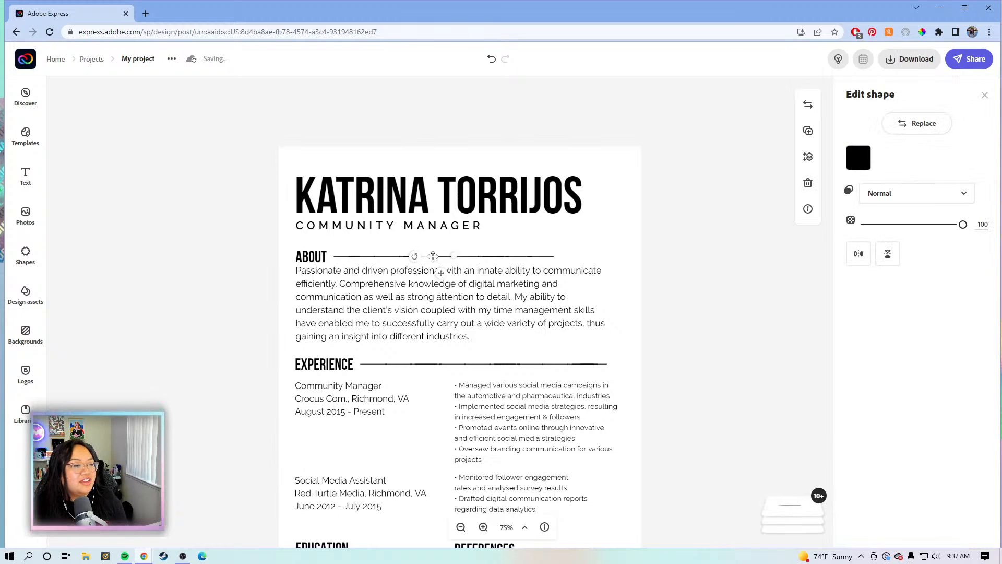
click(500, 261)
click(499, 261)
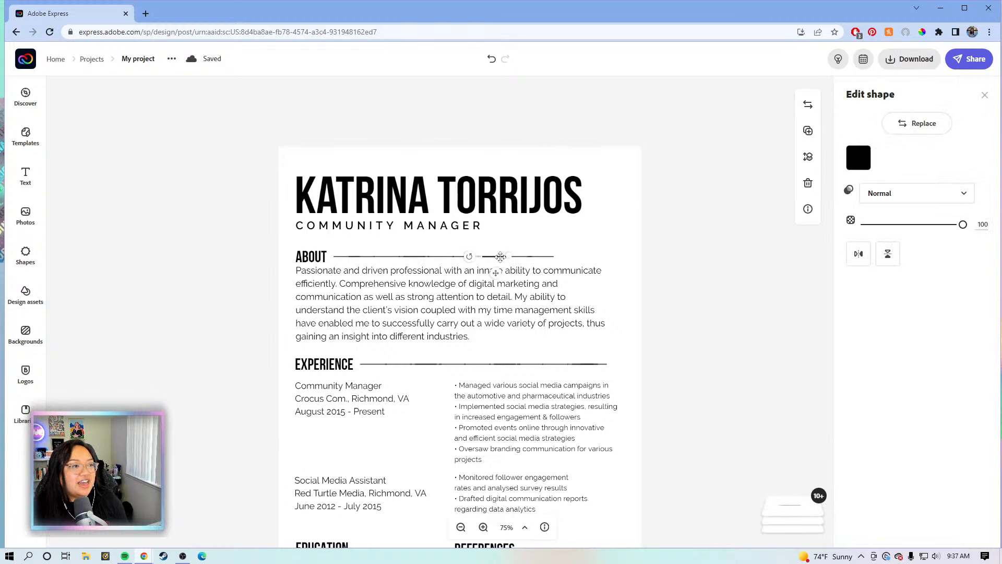
click(532, 259)
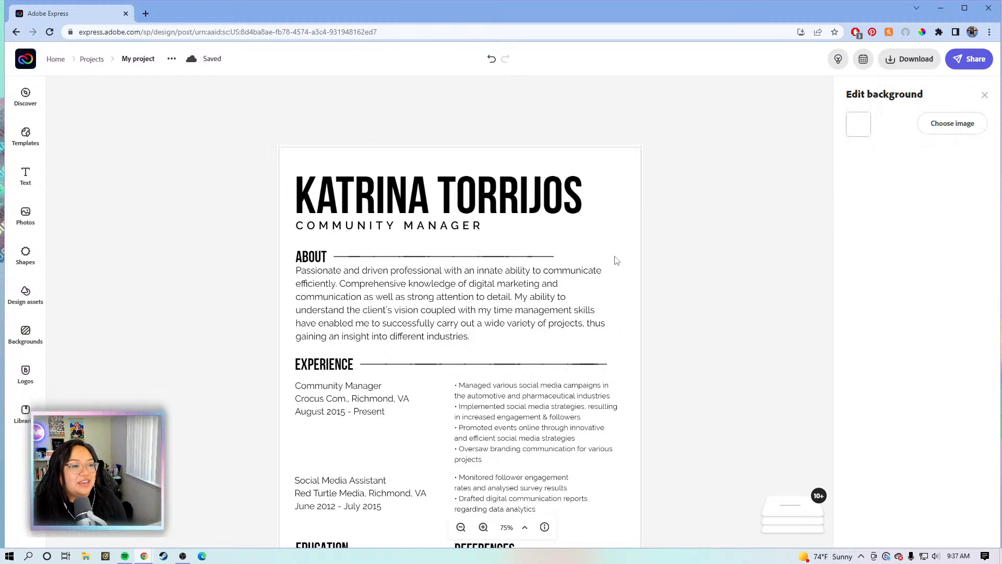
click(700, 266)
drag(683, 253, 335, 261)
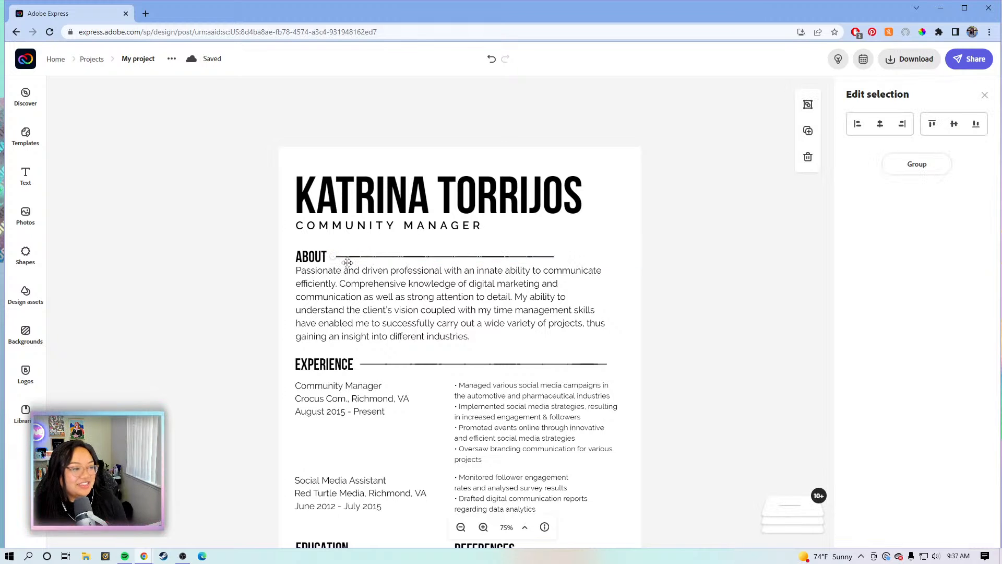
key(Delete)
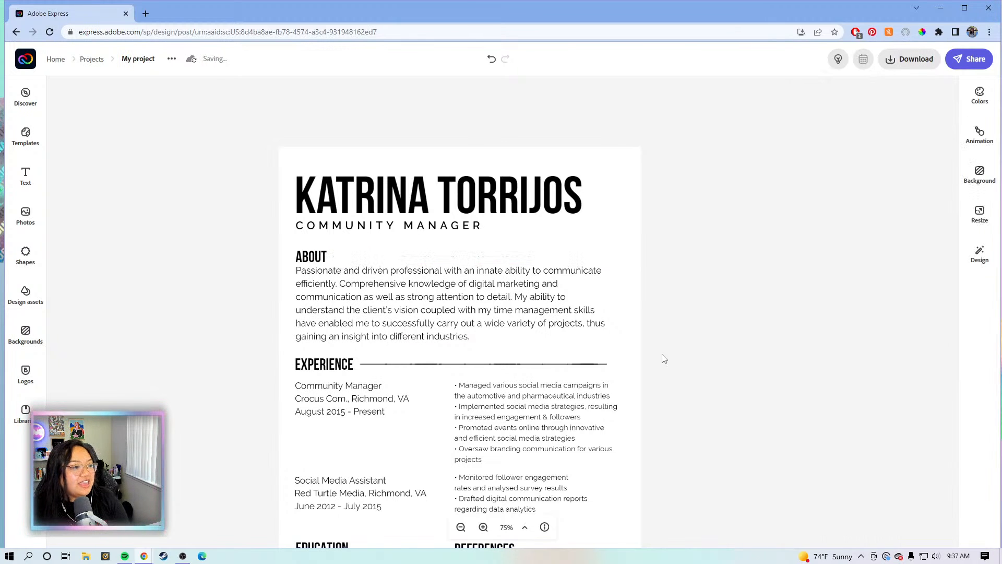
Delete the Experience and References divider lines
drag(660, 369, 368, 366)
key(Delete)
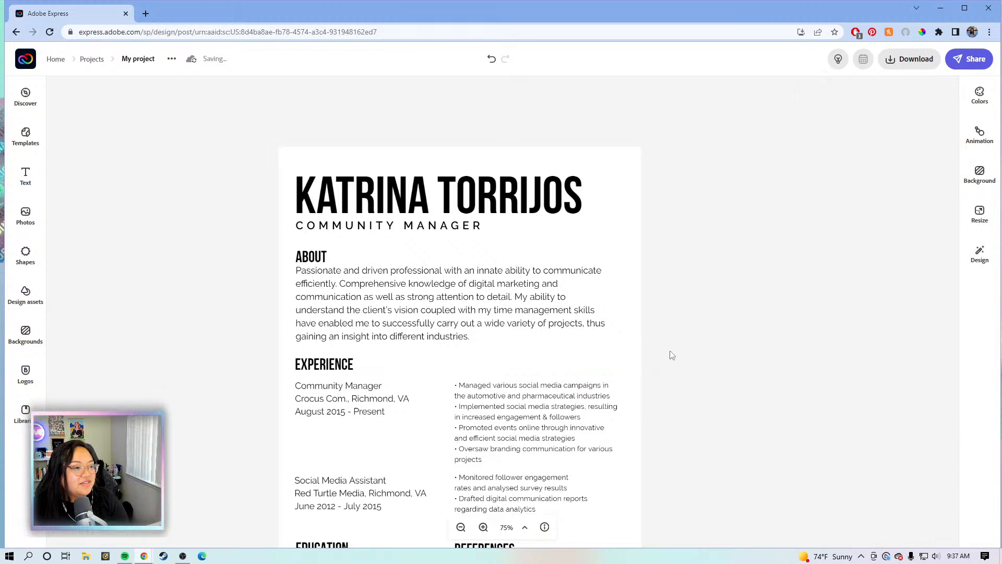
scroll(671, 355, down, 4)
drag(670, 336, 522, 341)
key(Delete)
click(401, 343)
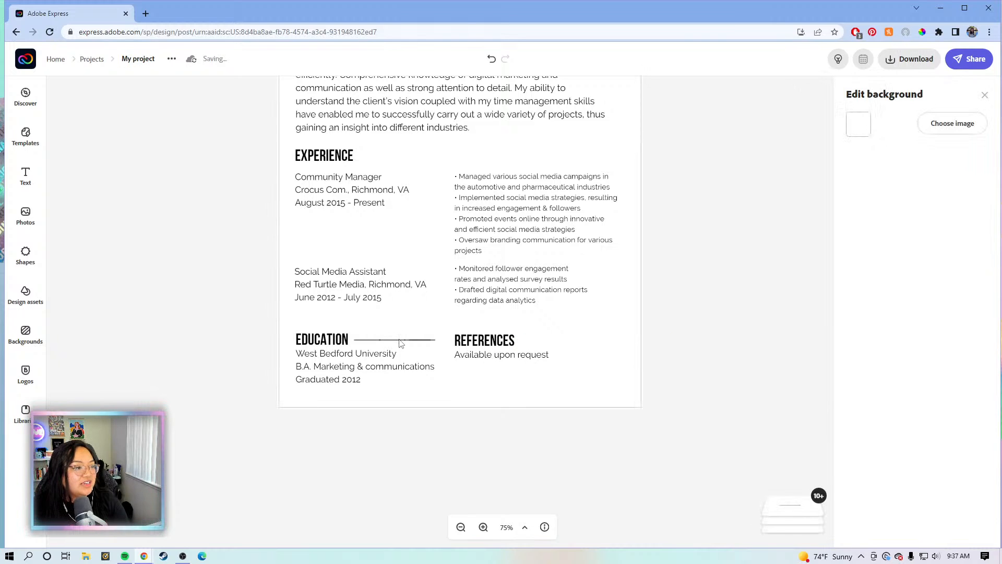
Delete all pieces of the Education divider line
click(331, 342)
drag(326, 340, 323, 318)
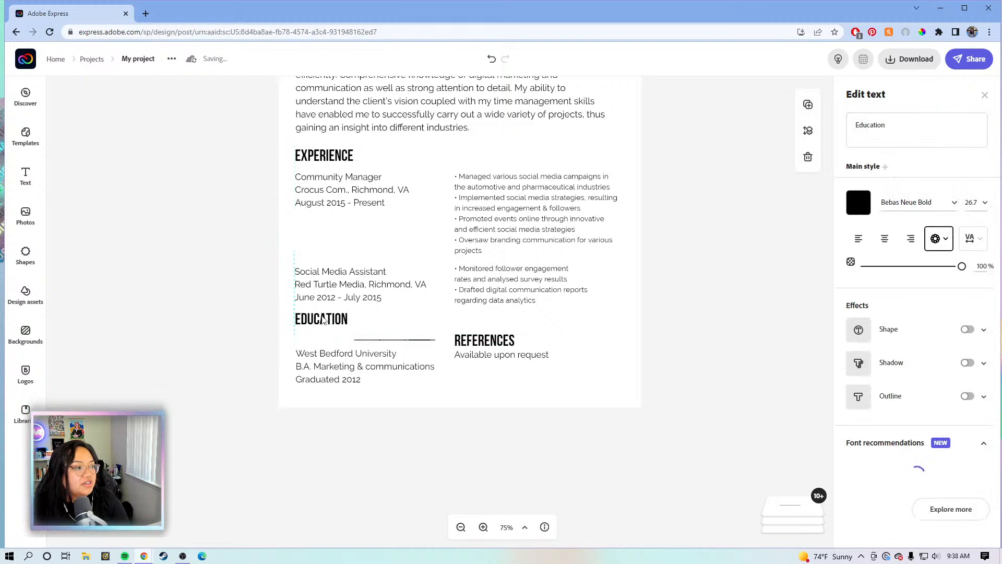
drag(265, 335, 406, 345)
key(Delete)
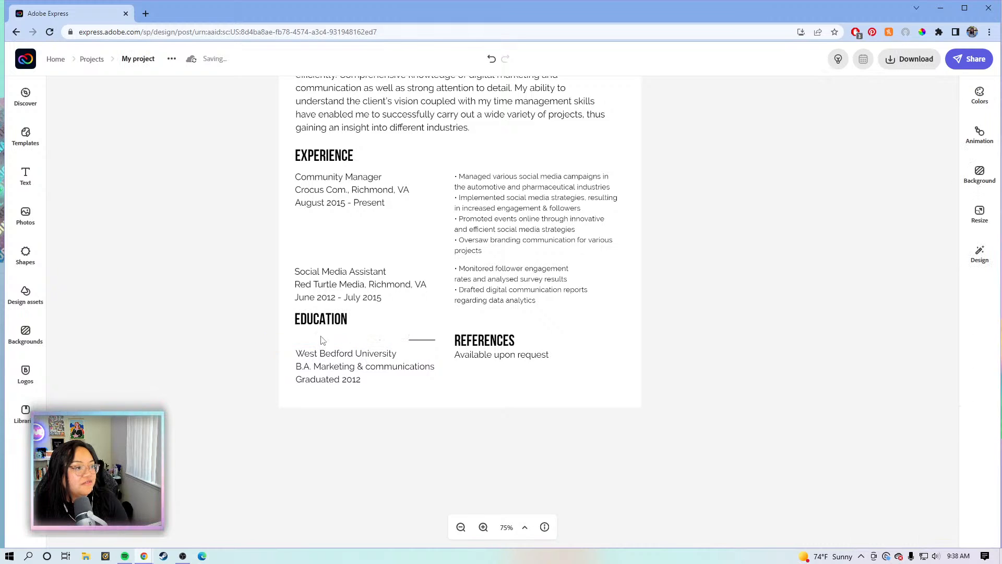
click(420, 340)
key(Delete)
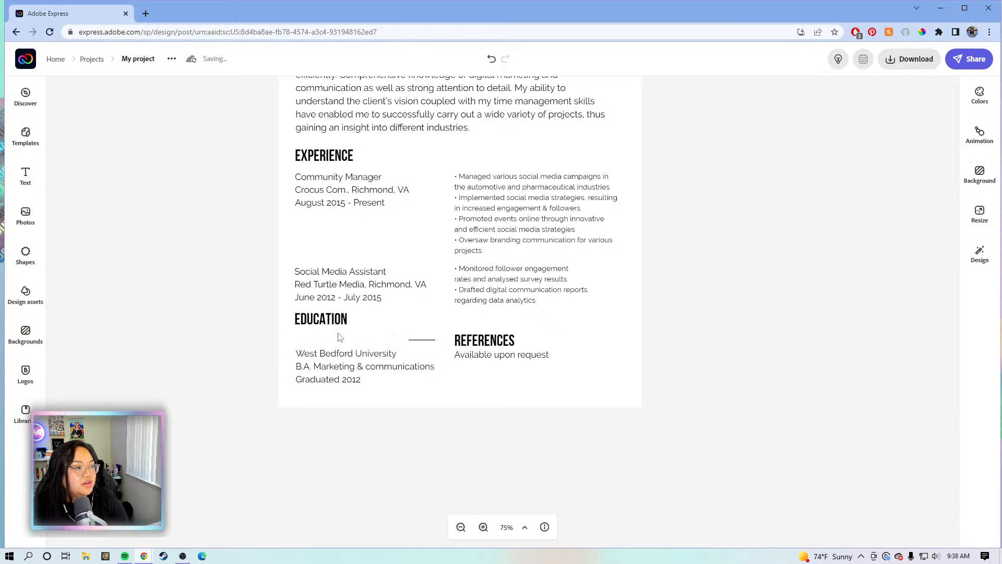
Move the EDUCATION heading down so it sits level with REFERENCES
click(324, 326)
drag(328, 332, 327, 345)
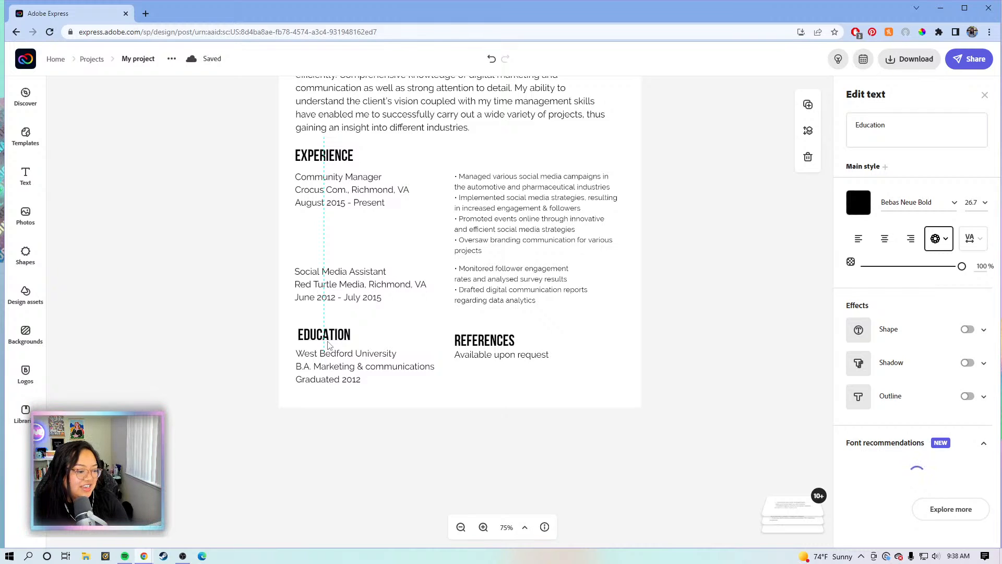
drag(329, 344, 331, 347)
click(484, 339)
drag(484, 335, 525, 336)
click(695, 324)
Align the ABOUT heading with the page's left margin
scroll(695, 325, up, 1)
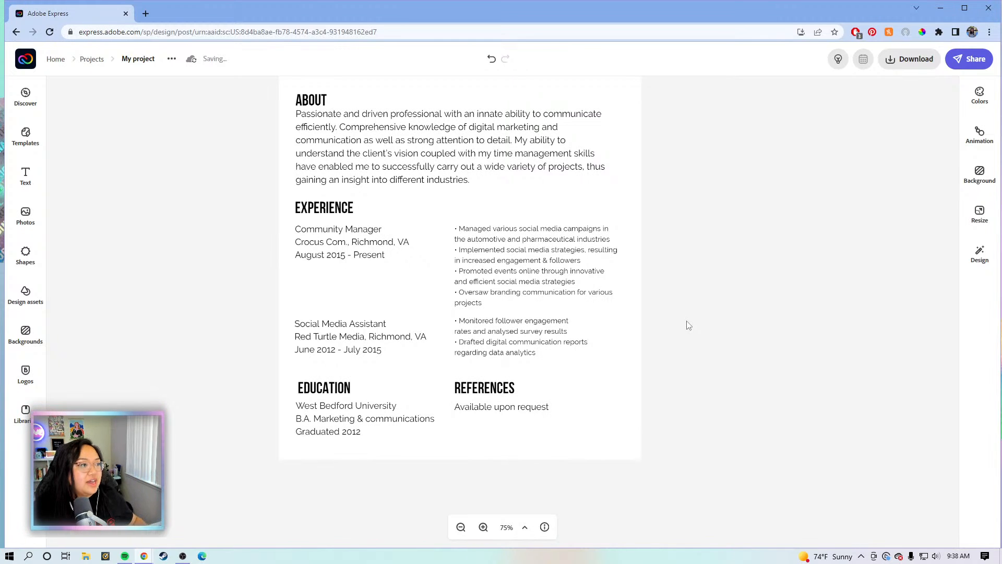
scroll(687, 325, up, 2)
scroll(687, 322, down, 1)
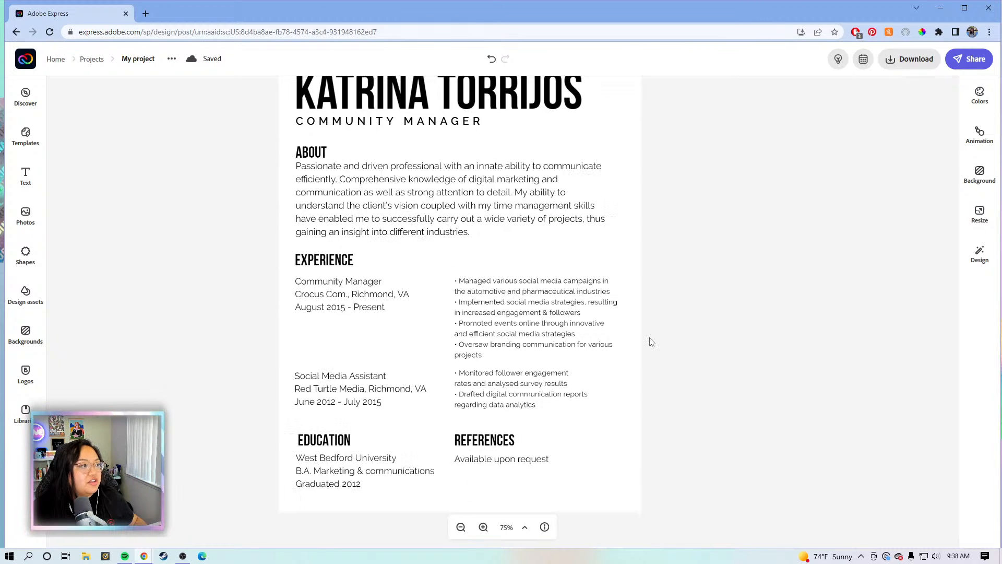
click(313, 153)
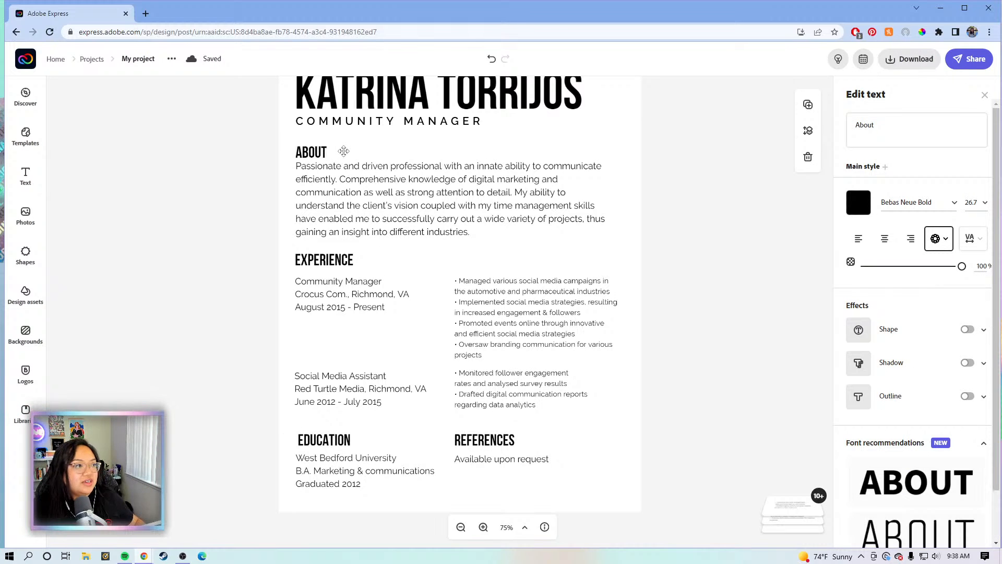
drag(342, 152, 345, 148)
click(734, 240)
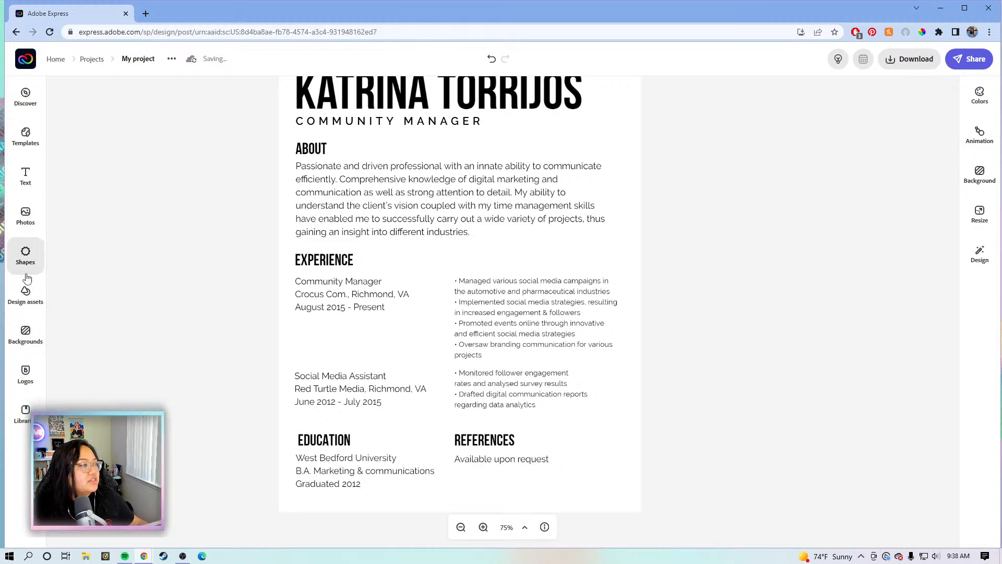
click(27, 253)
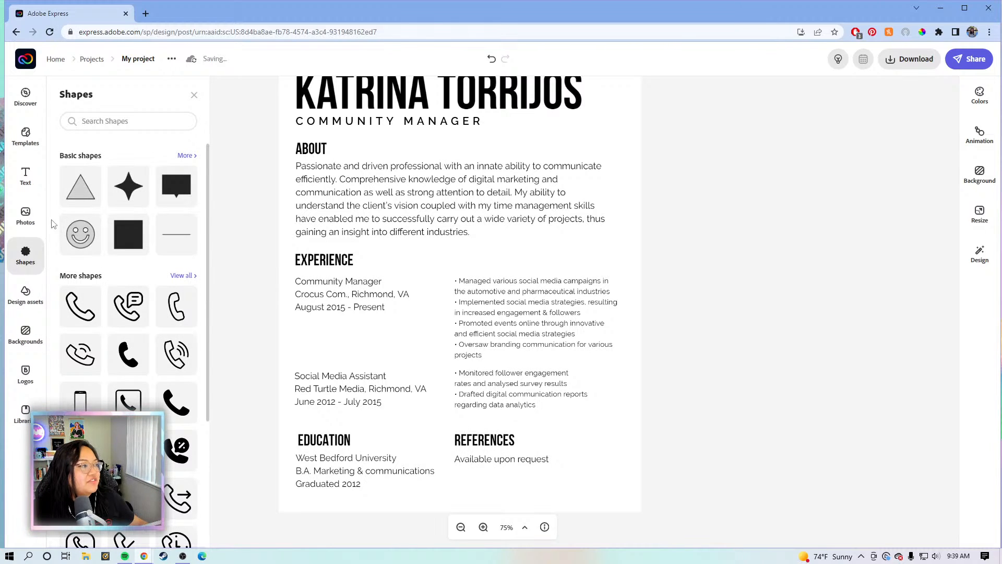
Add a stroke-4 line beside the ABOUT heading, extended to the right margin
click(172, 242)
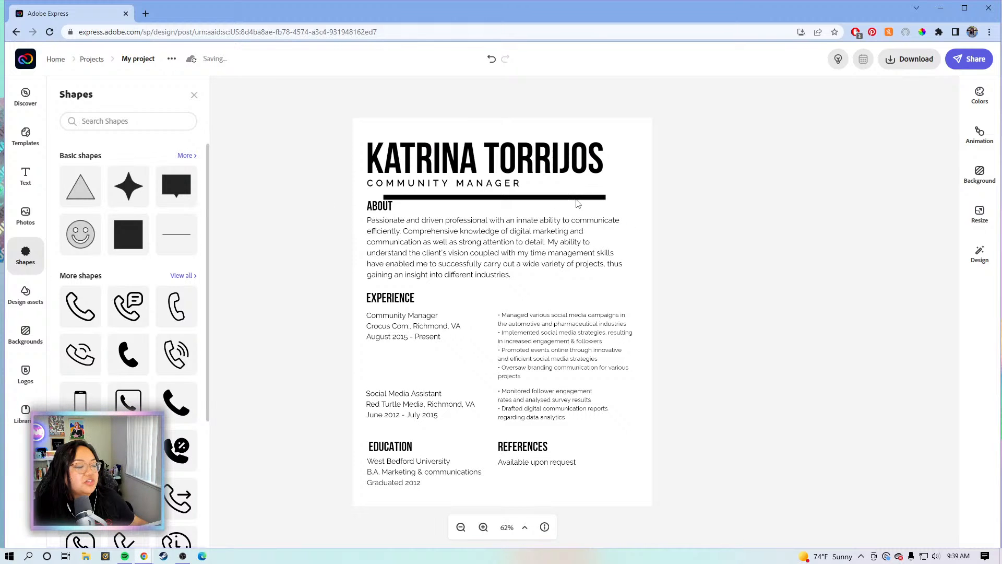
click(483, 527)
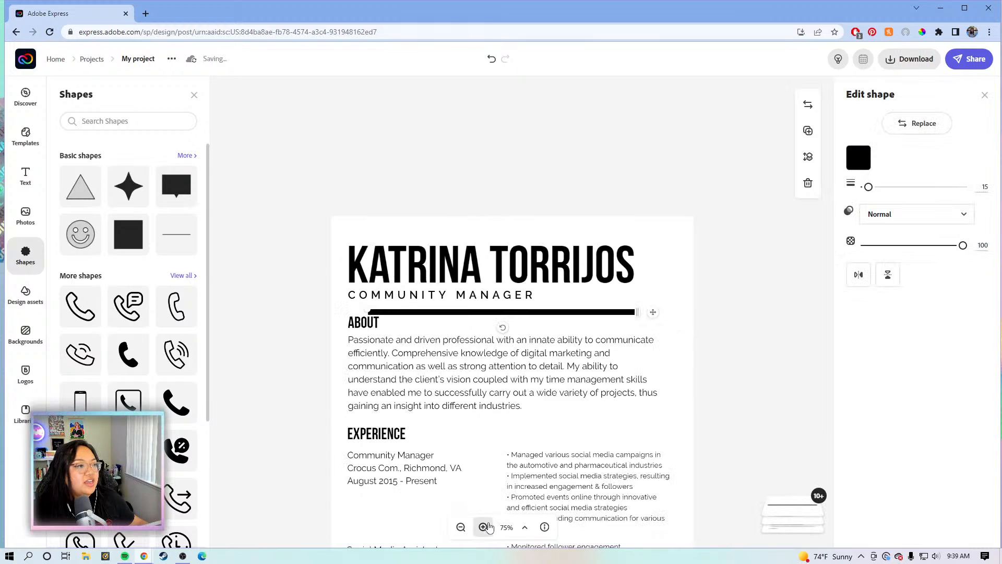
click(483, 528)
drag(709, 324, 721, 339)
drag(869, 187, 835, 203)
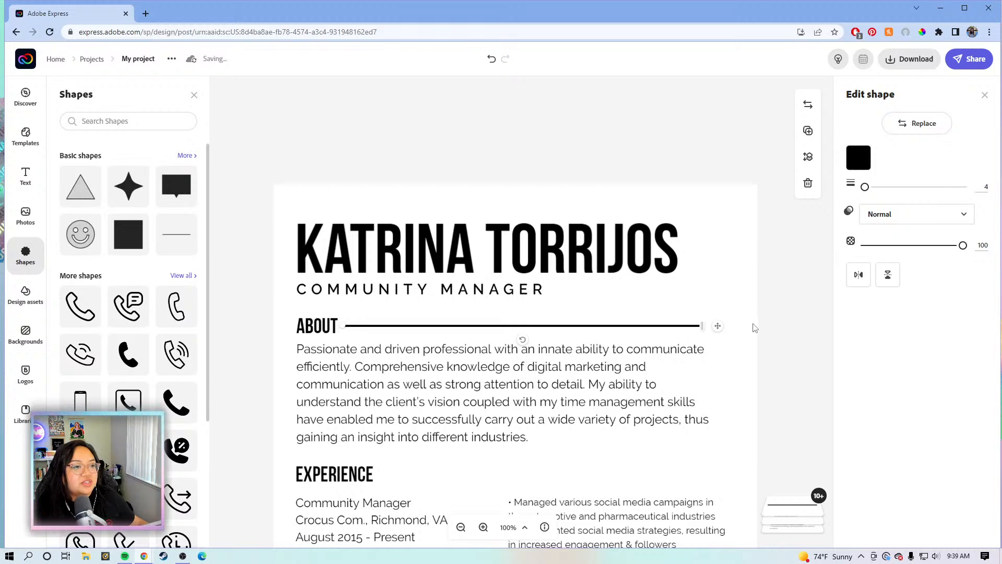
click(693, 320)
click(700, 328)
drag(704, 326, 720, 327)
Duplicate the line beside EXPERIENCE and trim it to the margin
scroll(772, 319, down, 3)
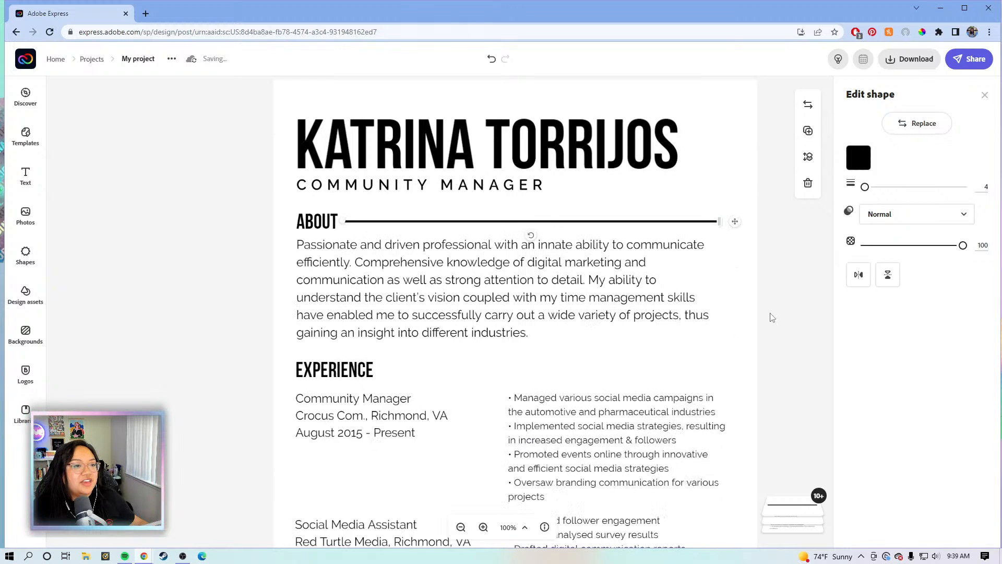
scroll(773, 313, down, 1)
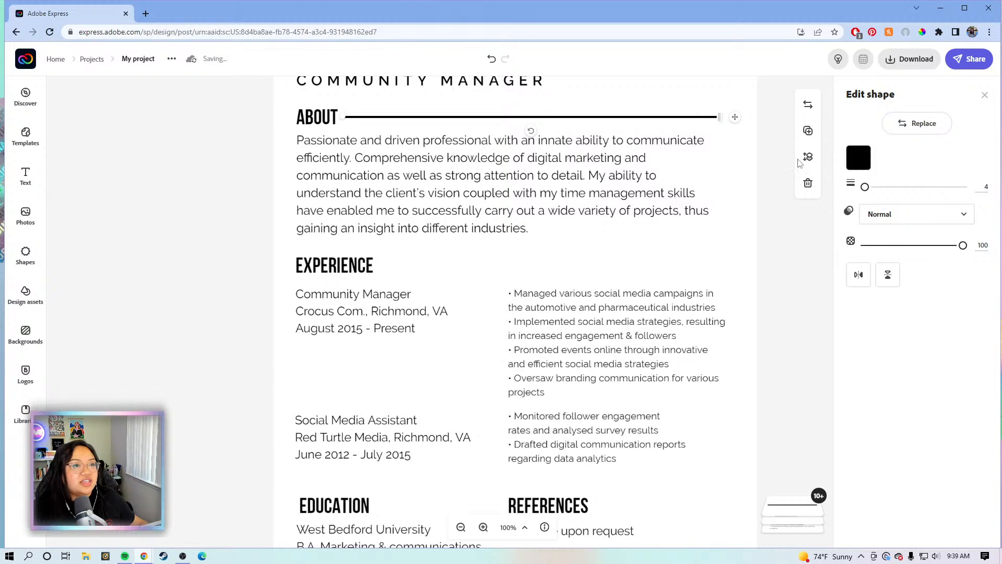
click(808, 131)
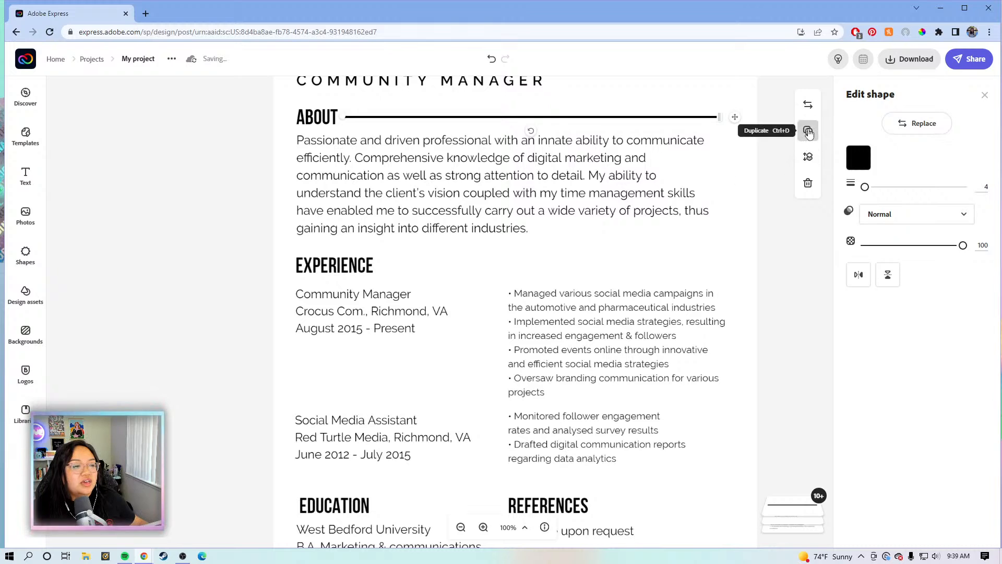
drag(746, 132, 770, 268)
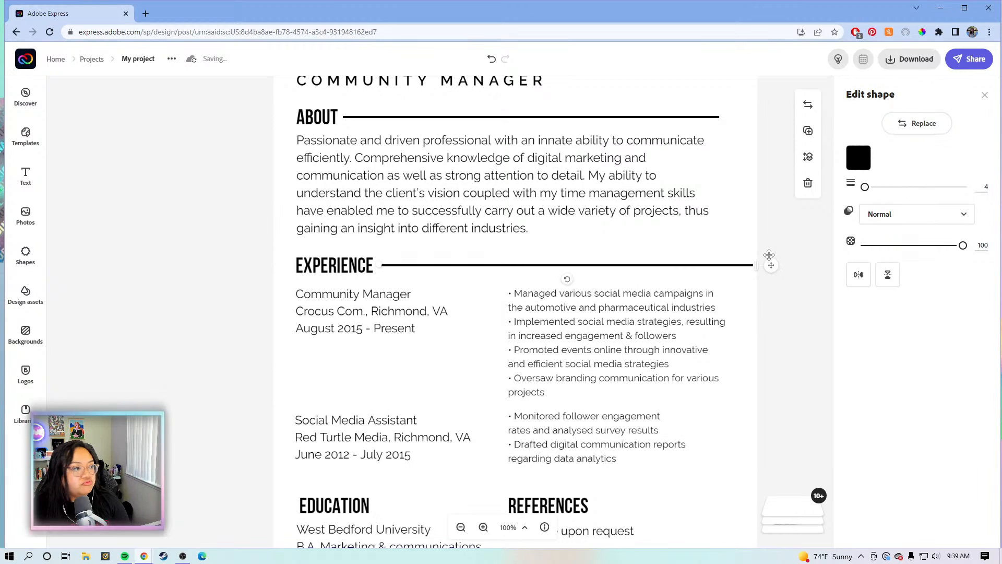
drag(757, 266, 714, 264)
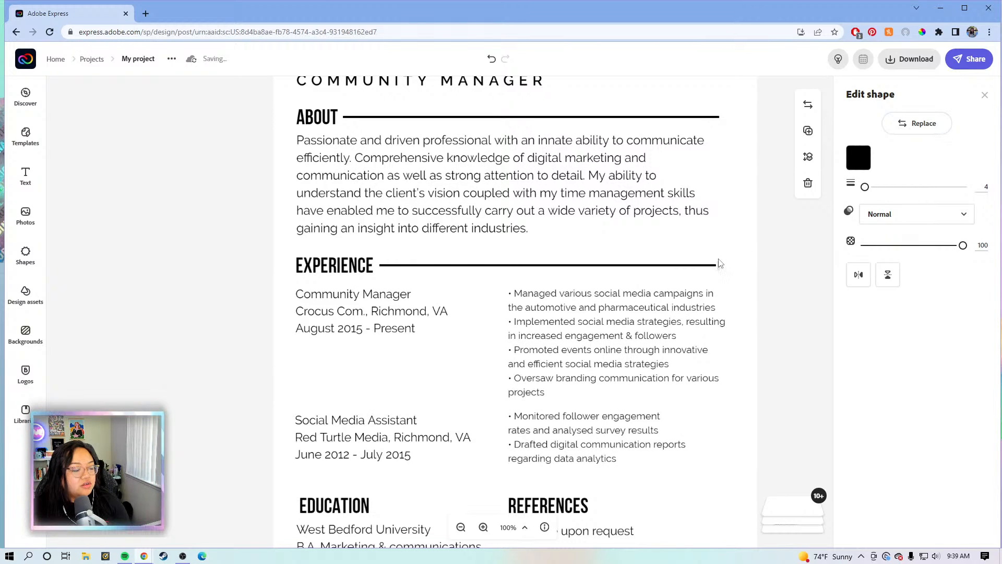
Add shortened line copies beside the EDUCATION and REFERENCES headings
scroll(751, 230, down, 2)
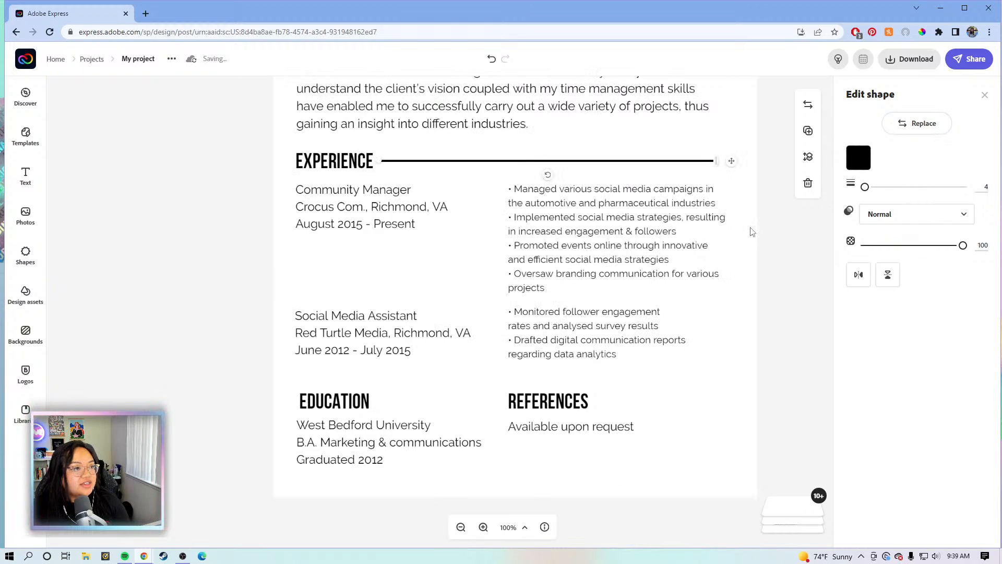
scroll(750, 231, down, 1)
click(808, 131)
drag(728, 122, 662, 122)
drag(582, 140, 497, 351)
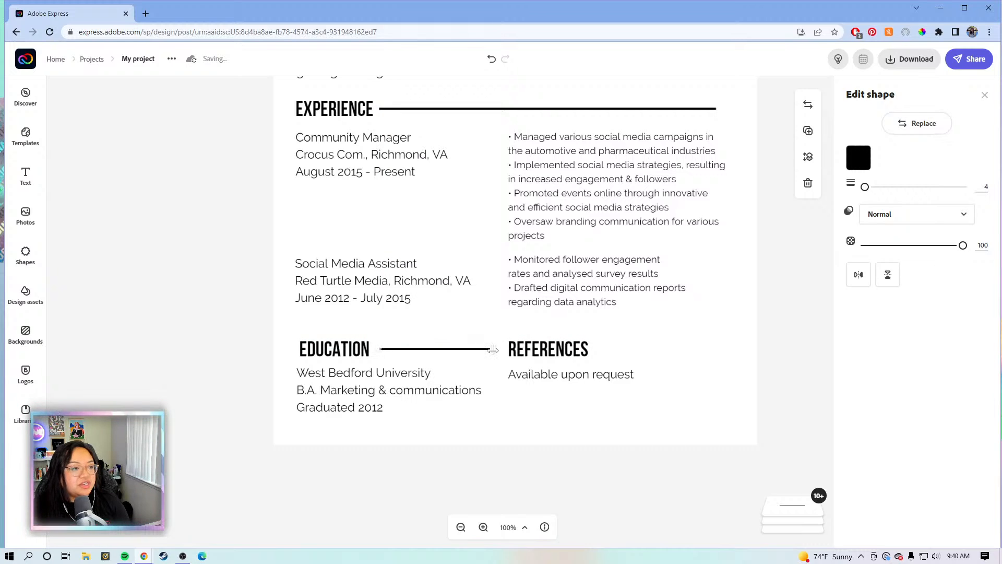
click(808, 130)
drag(524, 362, 725, 352)
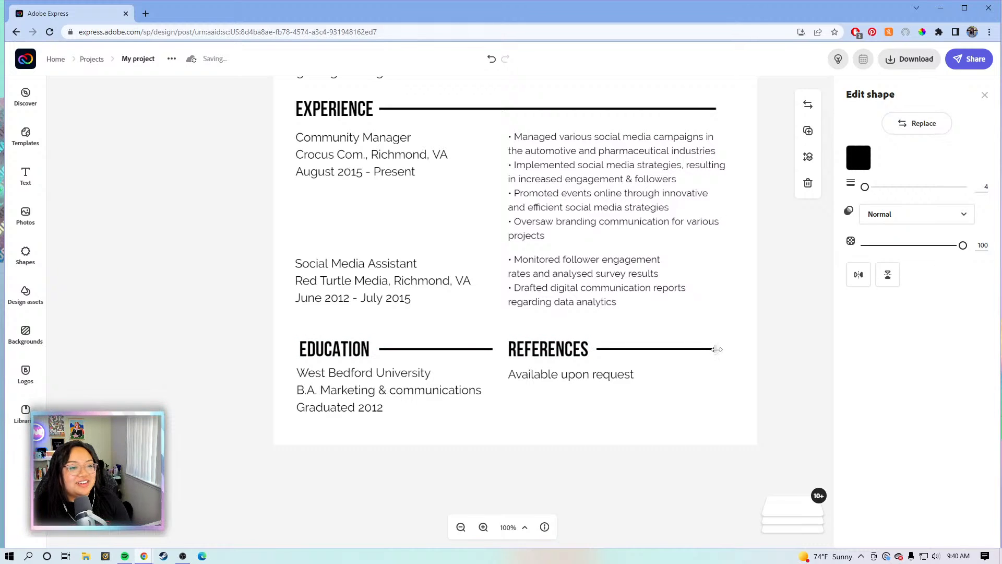
click(773, 301)
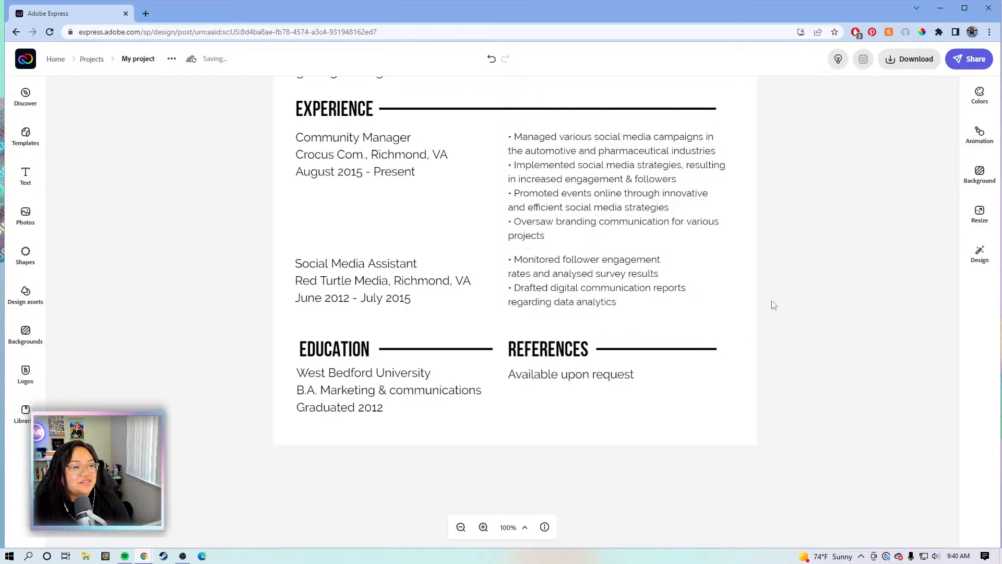
scroll(774, 299, up, 5)
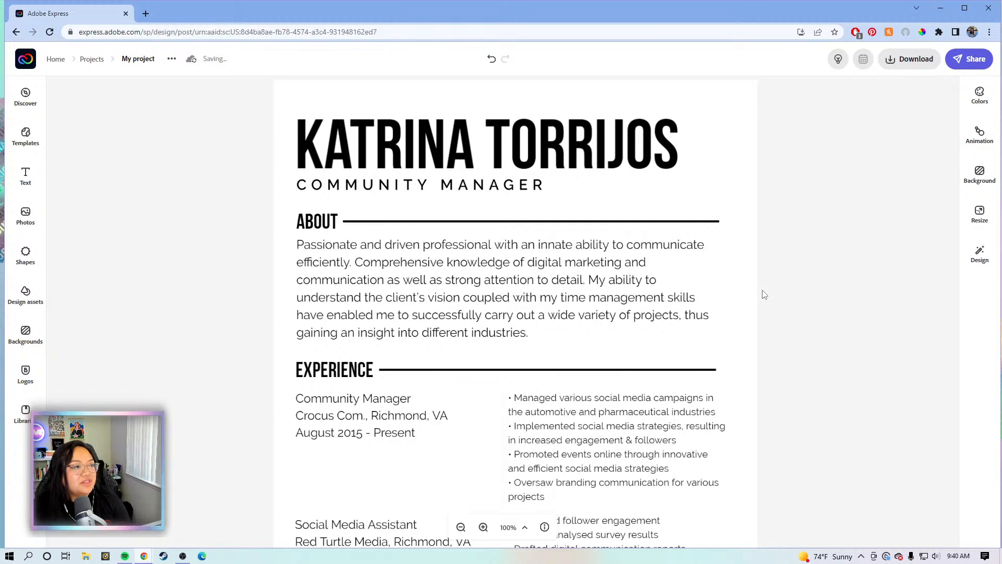
scroll(777, 283, down, 2)
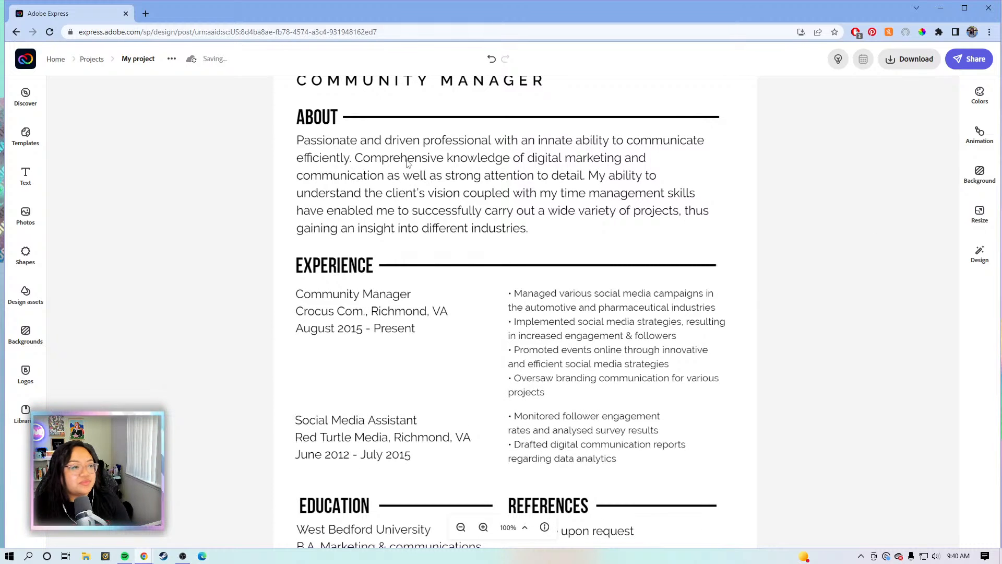
scroll(782, 262, down, 1)
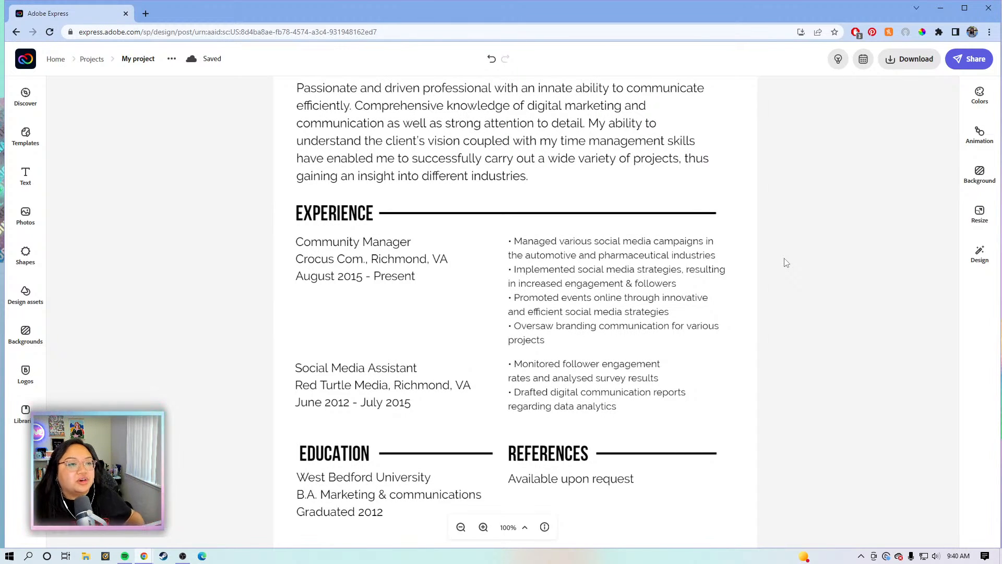
Widen the large name heading's text box slightly above the COMMUNITY MANAGER subtitle
click(402, 278)
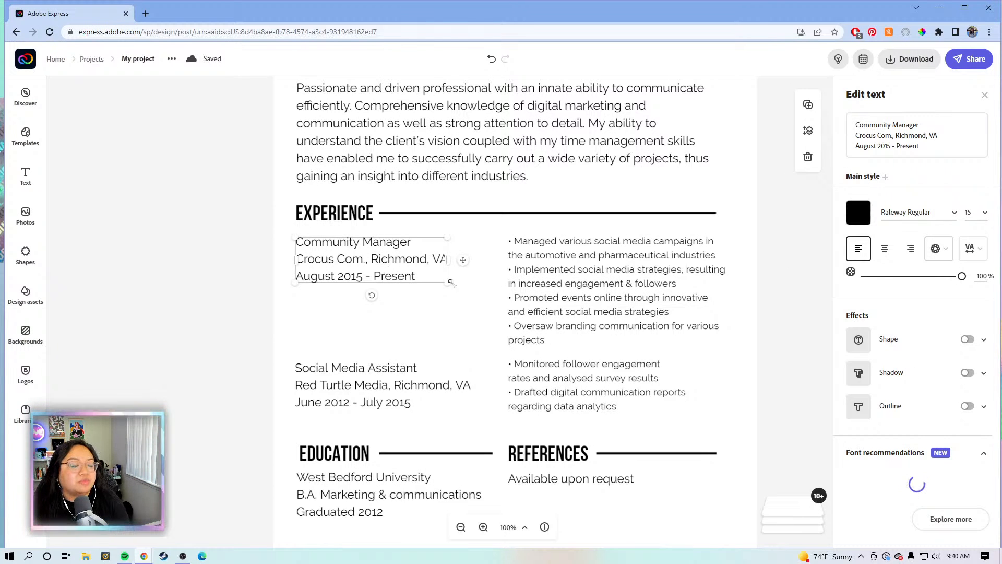
click(788, 264)
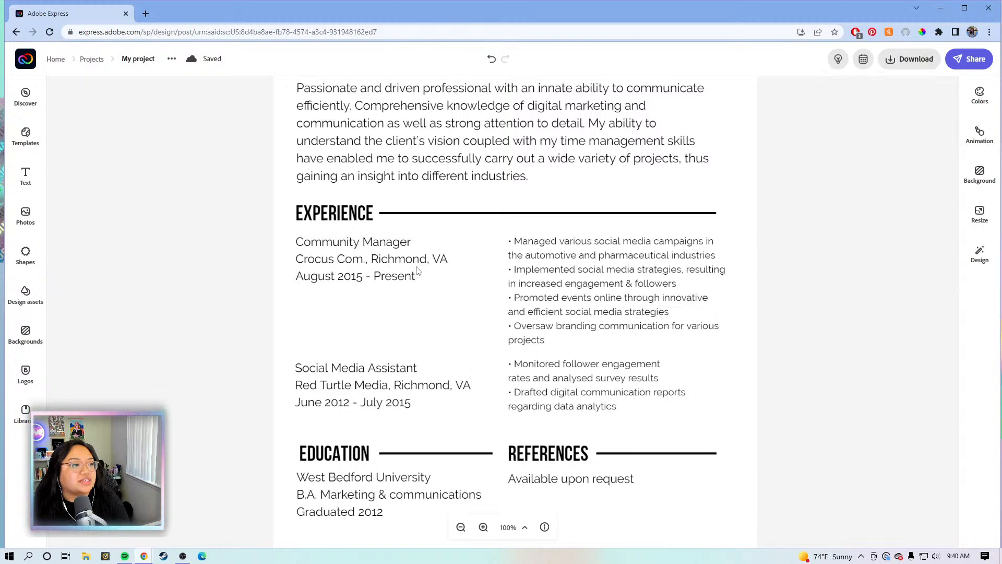
click(415, 272)
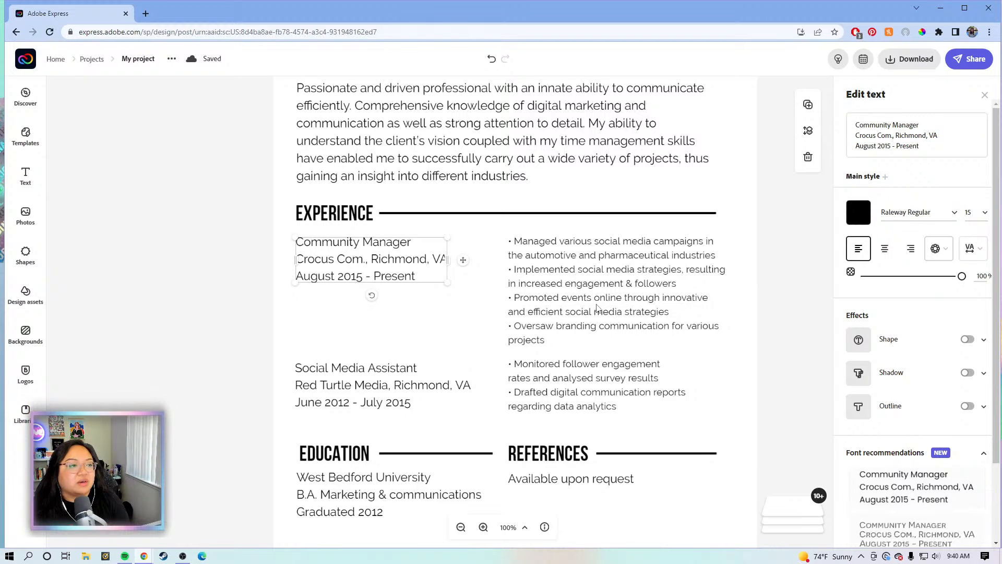
scroll(544, 379, down, 3)
scroll(544, 376, up, 2)
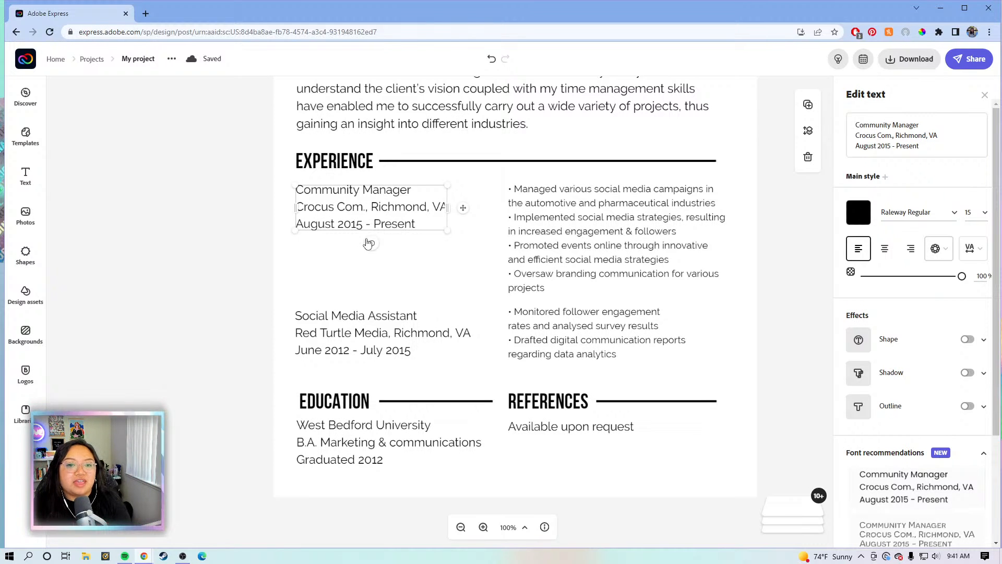
scroll(282, 248, up, 3)
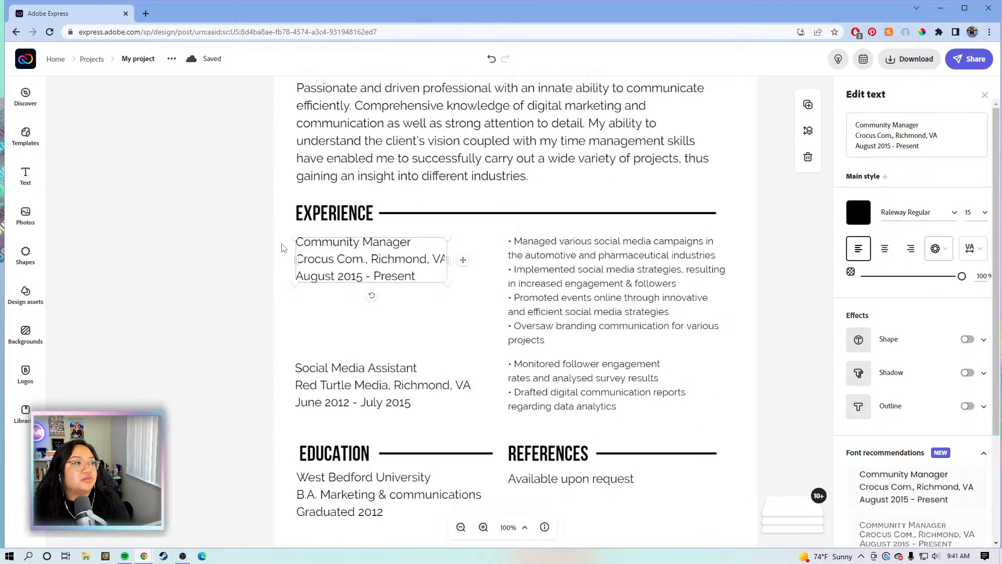
scroll(282, 248, up, 2)
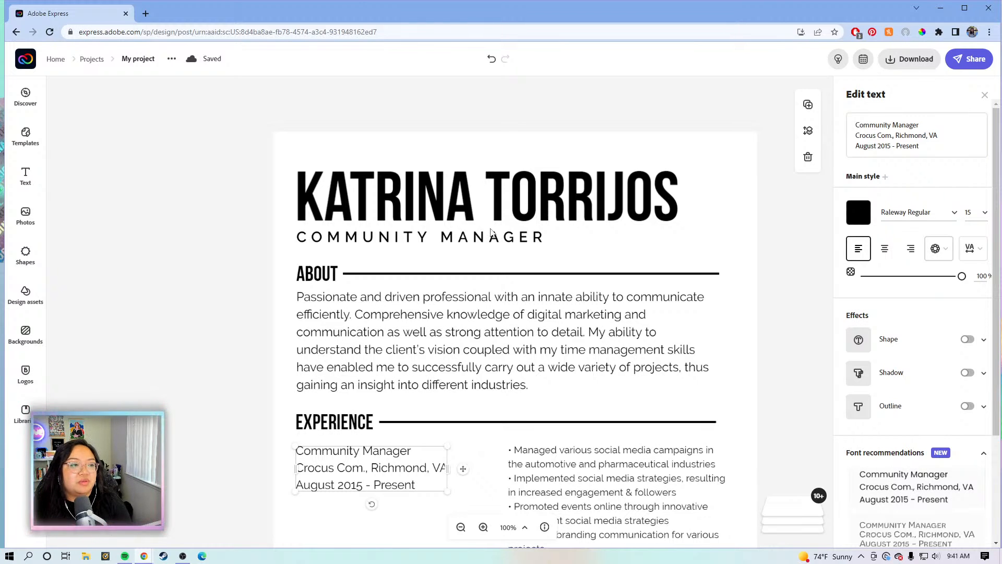
click(556, 199)
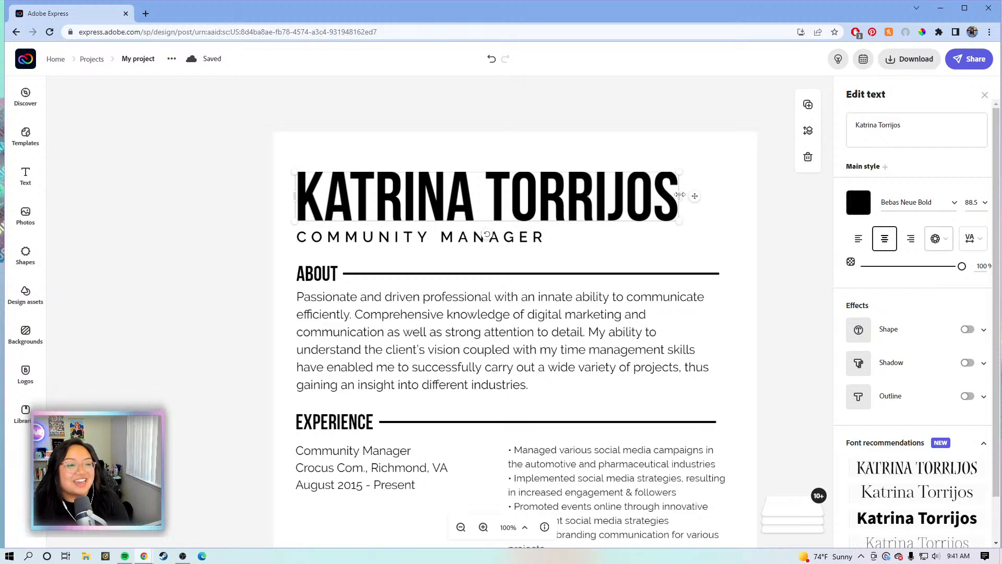
drag(680, 197, 698, 234)
Align the COMMUNITY MANAGER subtitle with the left margin, then deselect to review the page
click(502, 237)
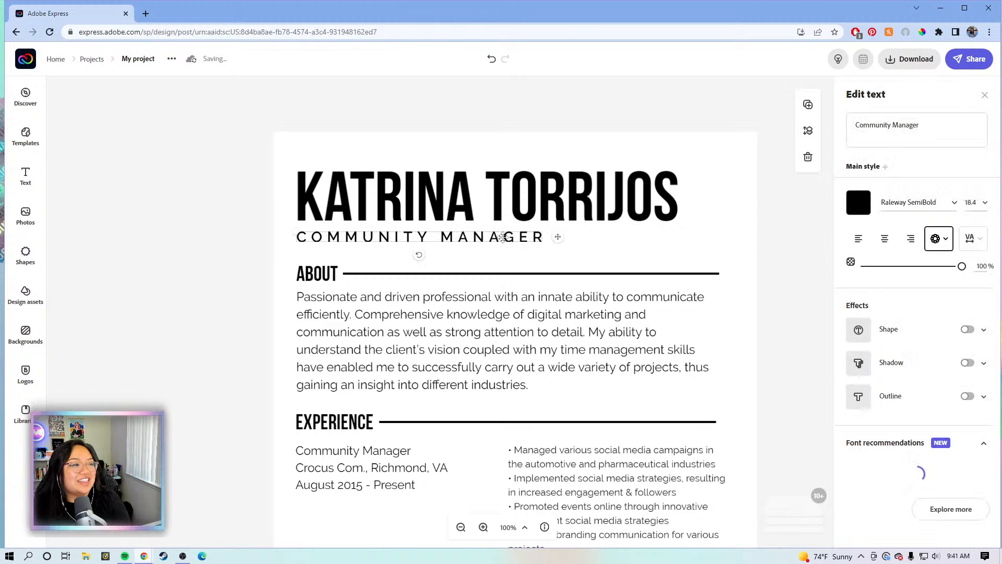
drag(503, 238, 508, 235)
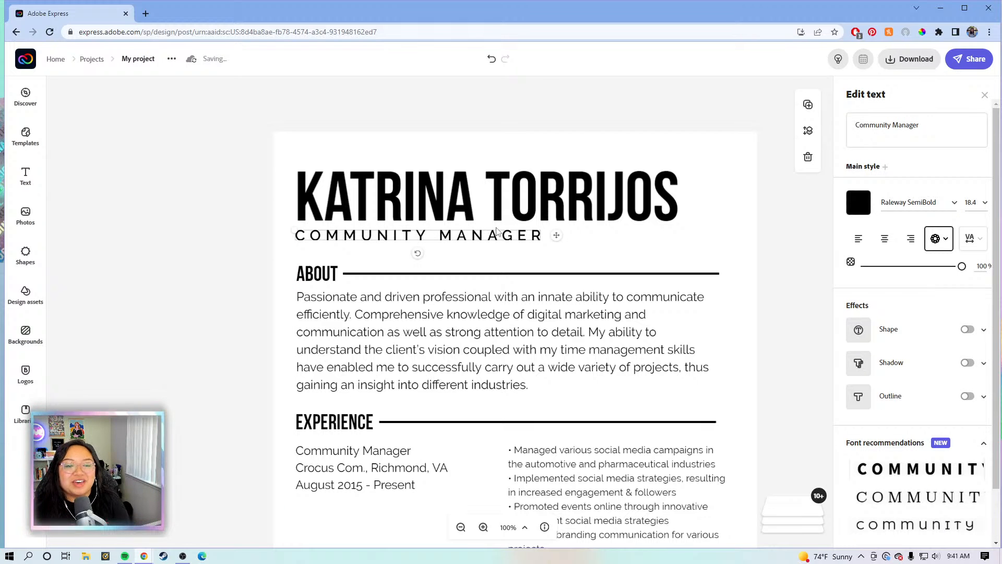
scroll(541, 364, down, 2)
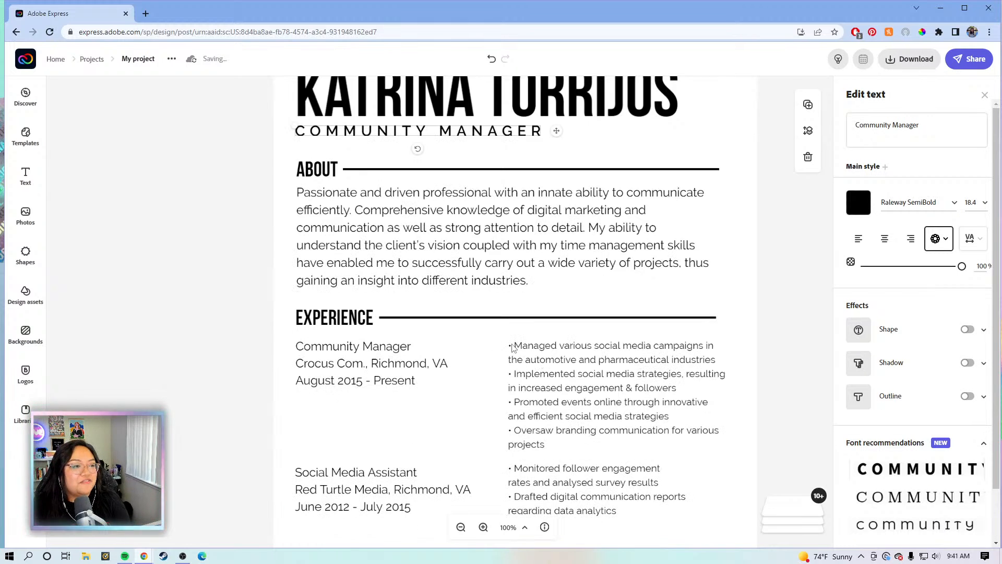
scroll(532, 417, down, 2)
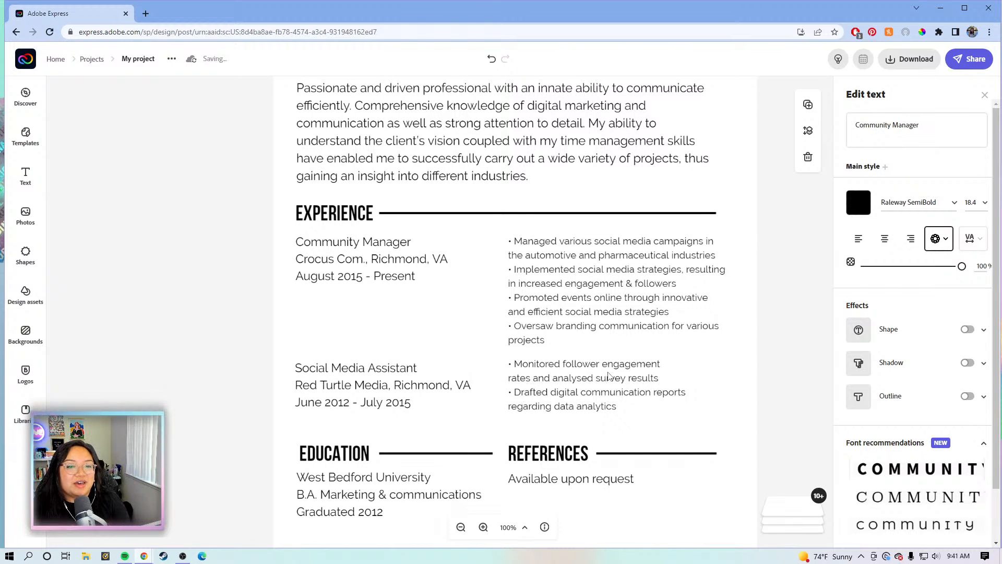
scroll(609, 376, up, 4)
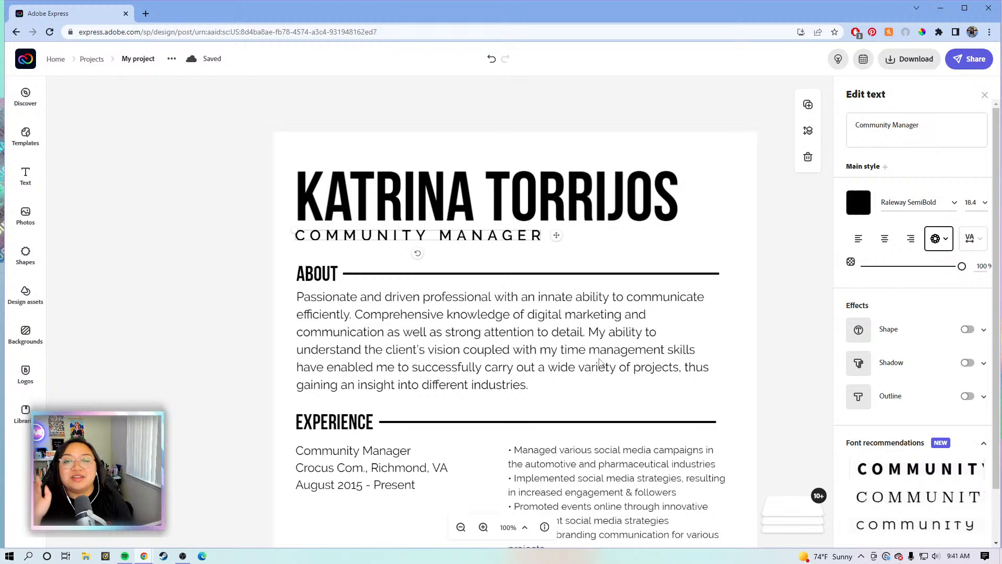
click(764, 257)
scroll(781, 263, down, 1)
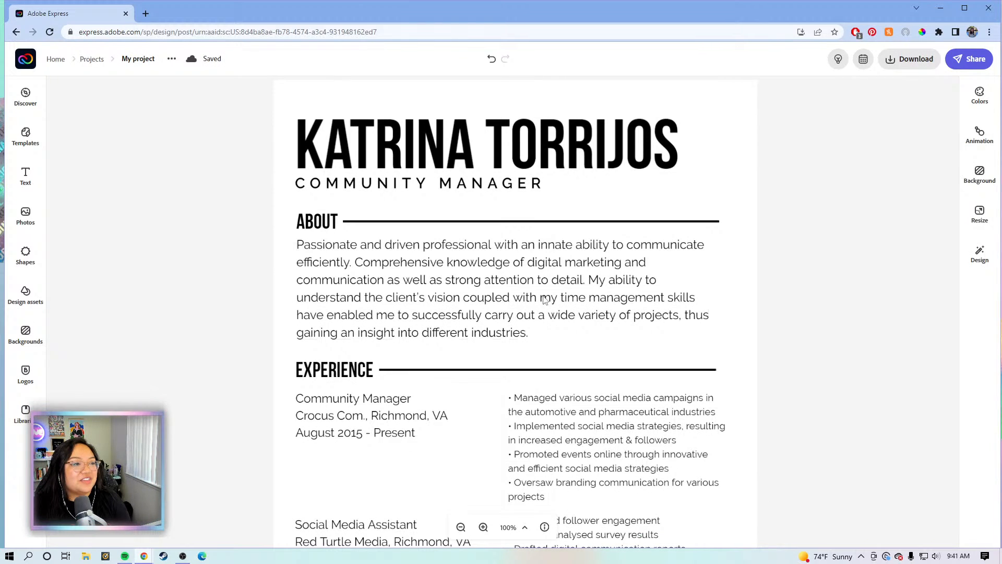
Select the About paragraph text box beneath the subtitle
click(545, 299)
click(938, 135)
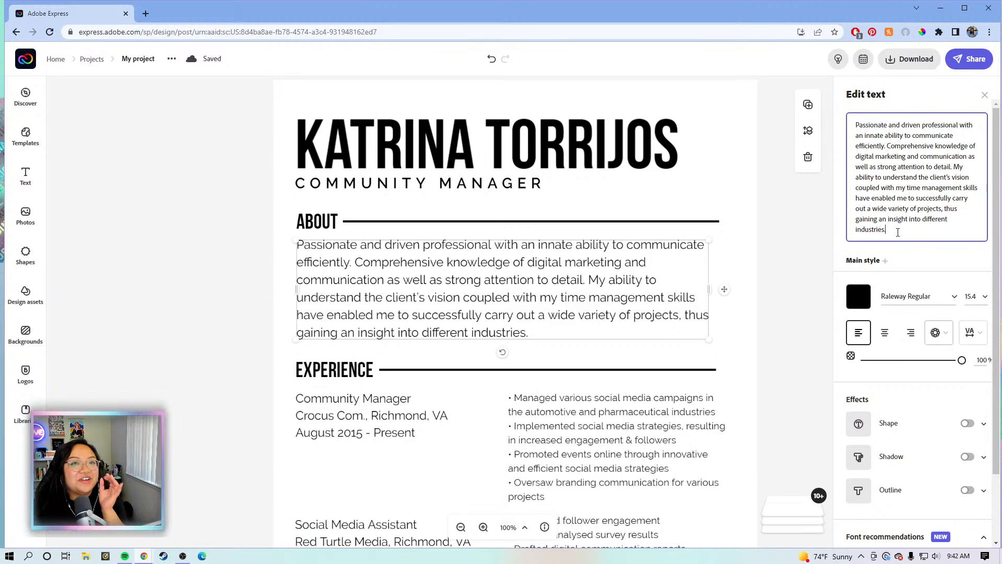
click(805, 231)
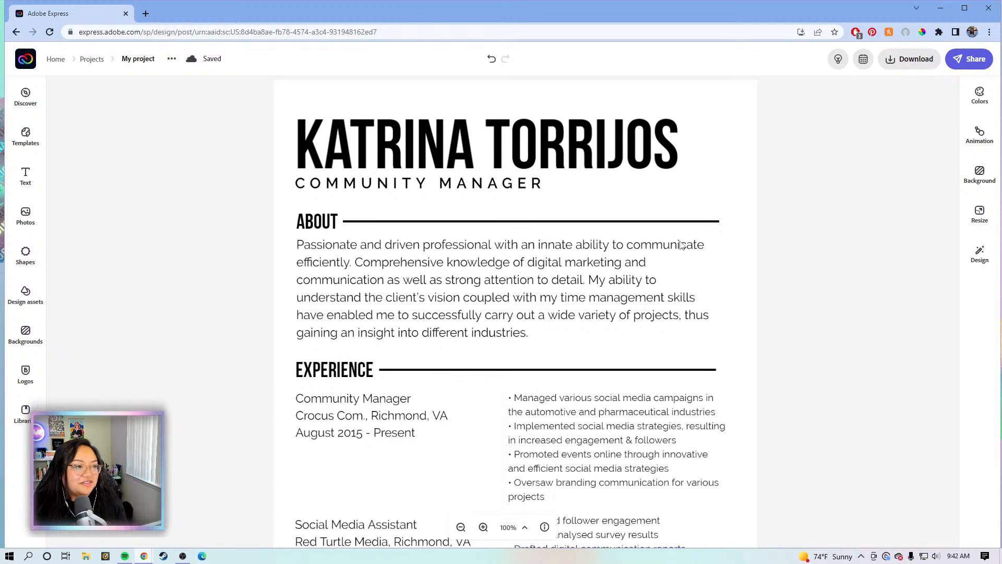
click(657, 247)
click(746, 227)
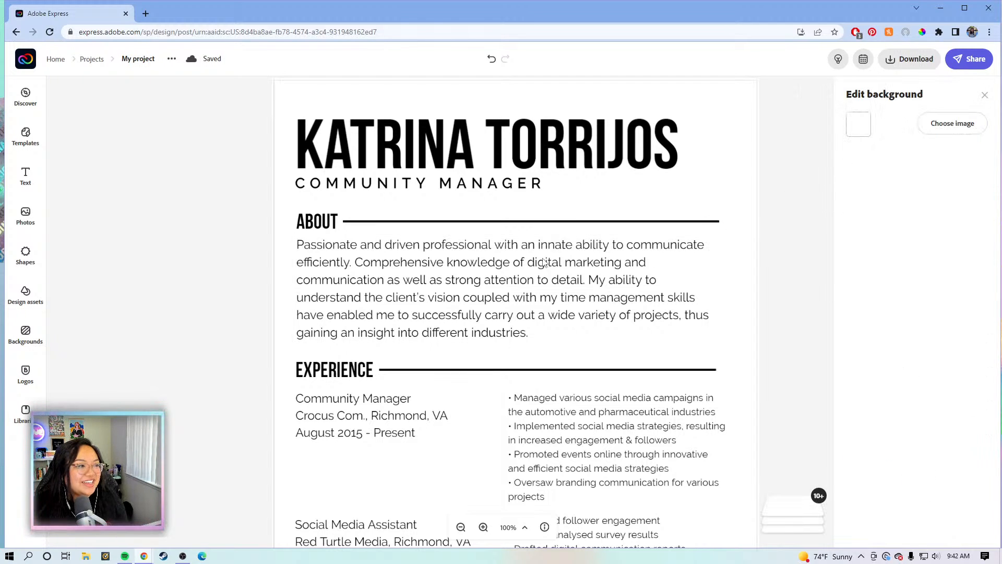
click(570, 271)
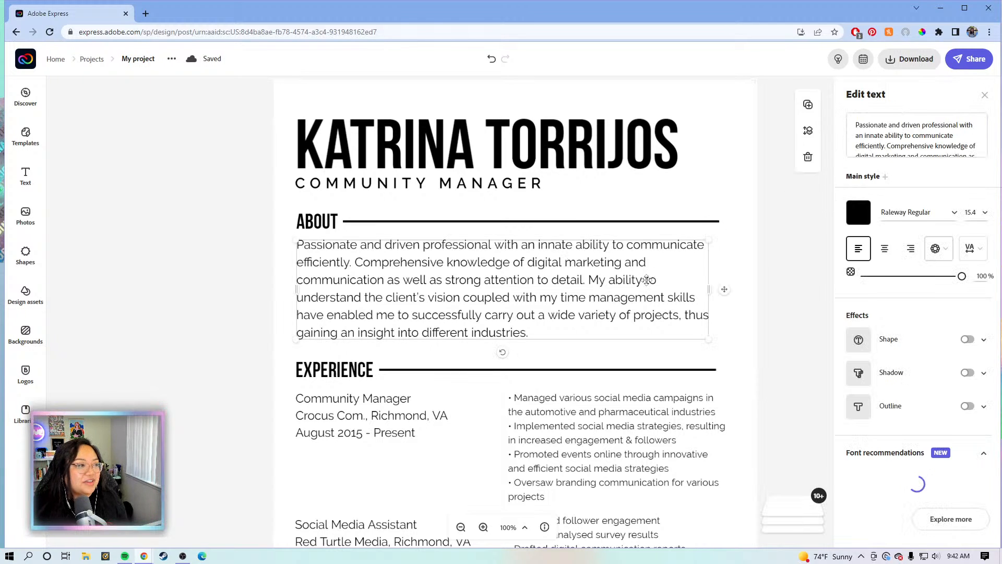
scroll(648, 284, down, 2)
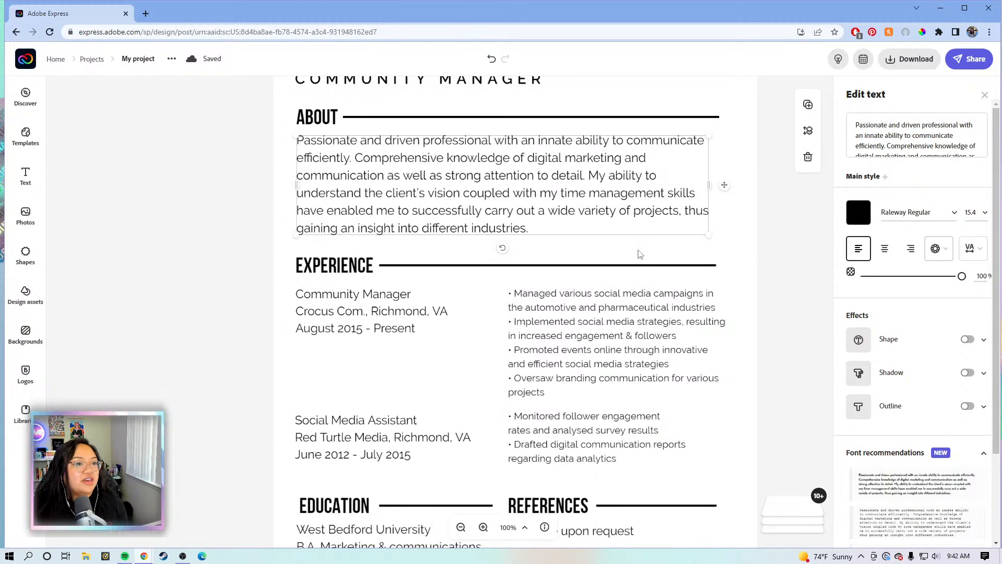
scroll(714, 197, up, 2)
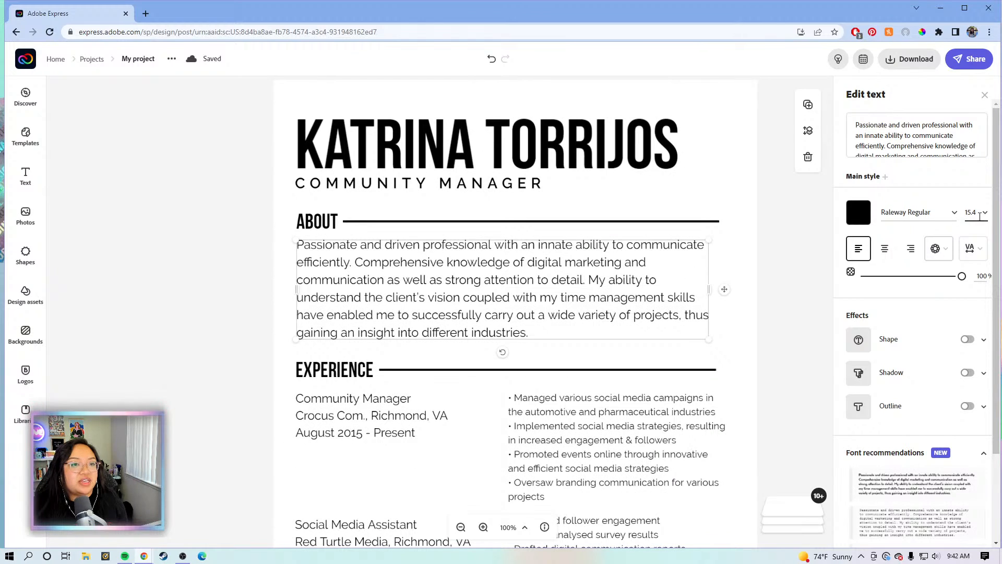
Set the About paragraph's font size to 12
click(978, 214)
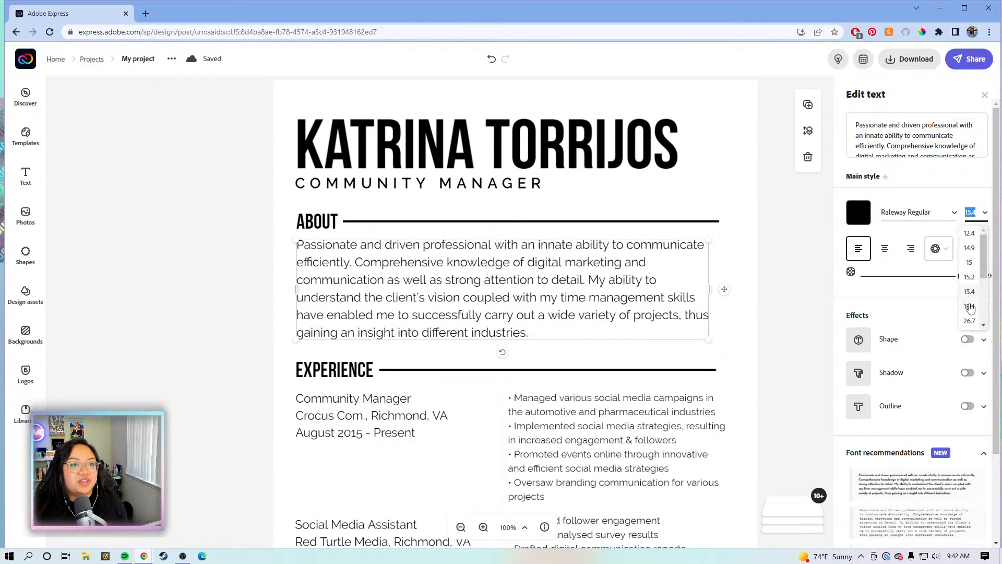
text(12)
key(Return)
click(978, 211)
text(12)
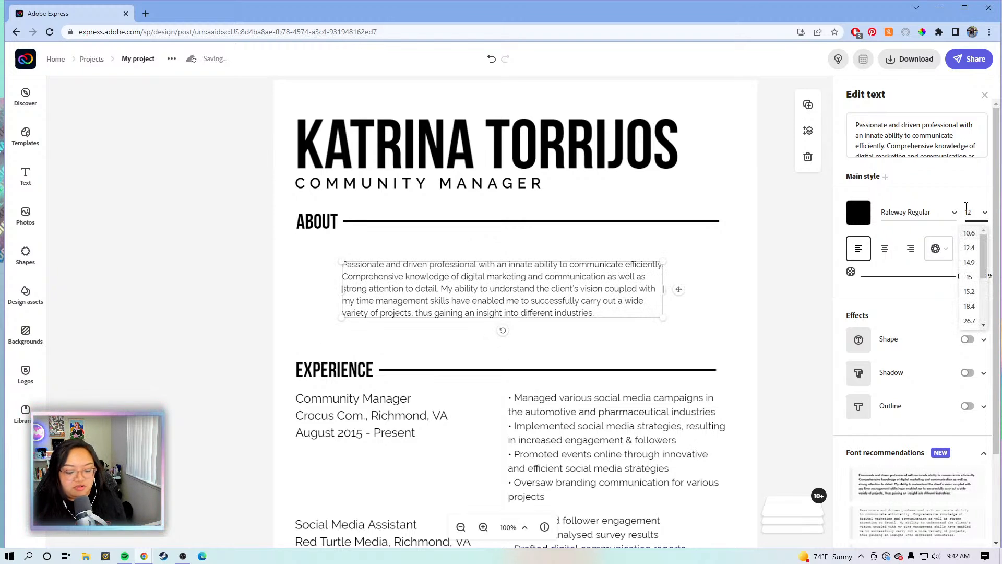
key(Return)
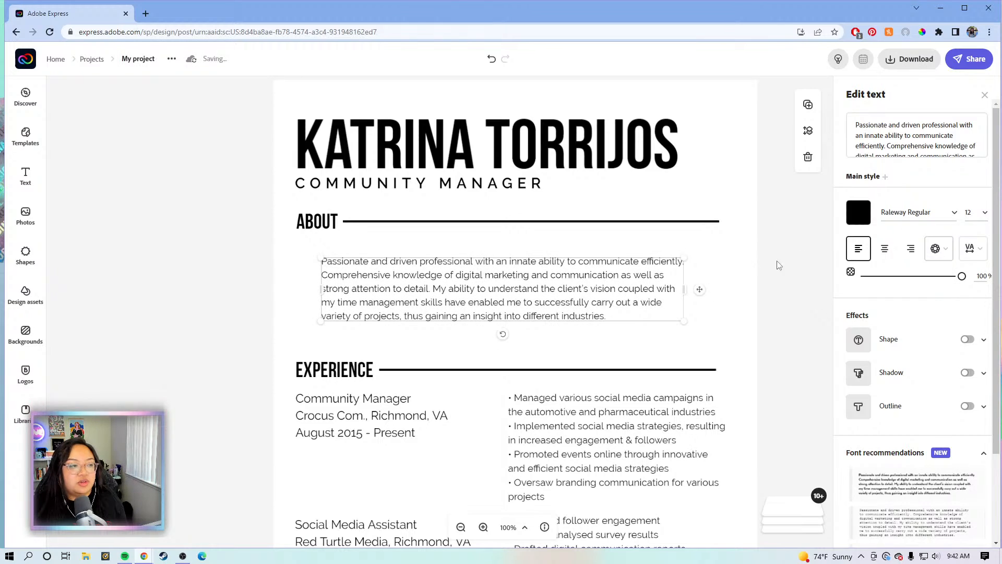
Stretch the About paragraph between the left and right margins and raise the EXPERIENCE heading with its divider
click(786, 268)
drag(531, 287, 513, 275)
drag(662, 273, 723, 276)
drag(782, 372, 369, 364)
drag(291, 373, 333, 326)
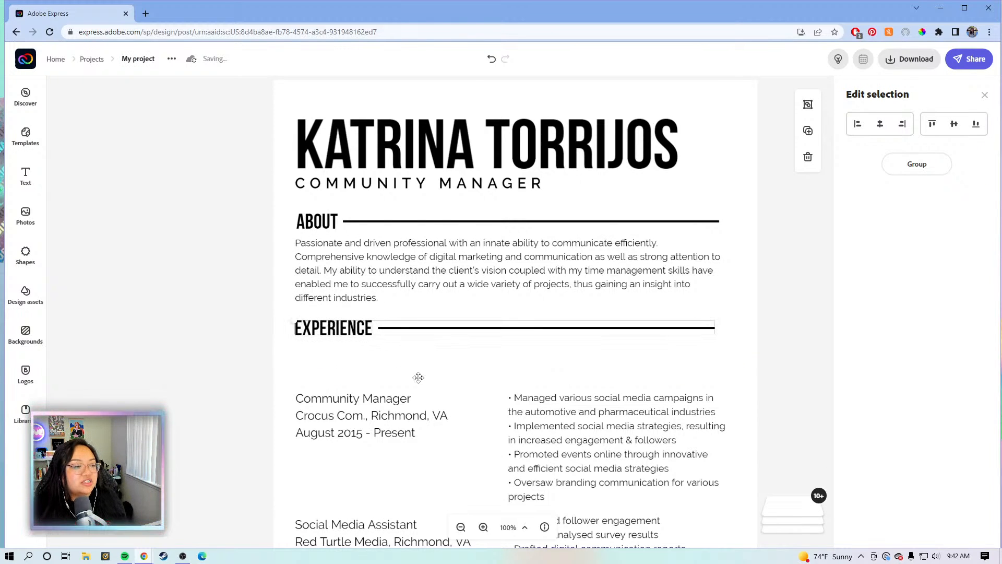
Set the Community Manager details and its bullet list to font size 12
scroll(416, 376, down, 1)
click(379, 354)
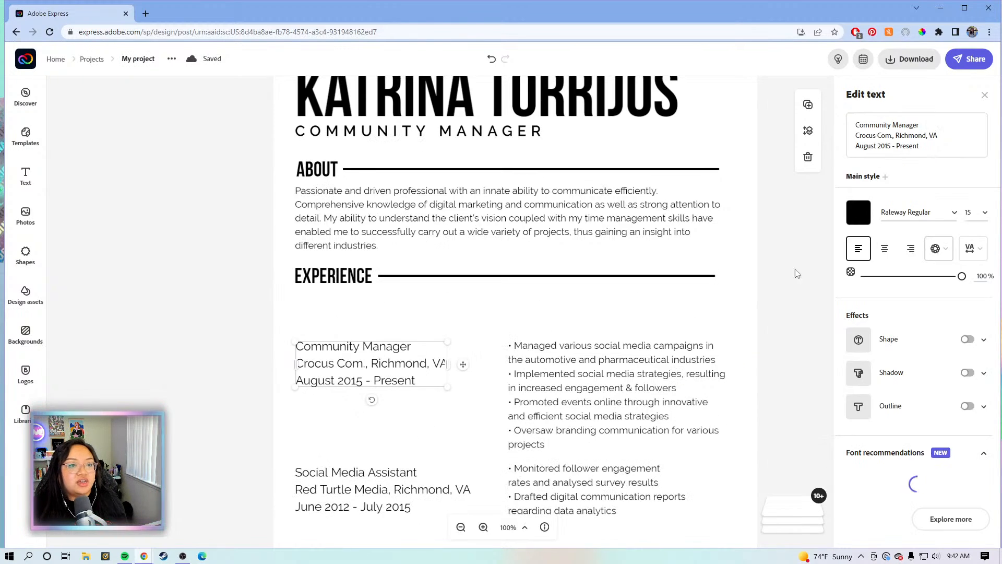
click(972, 212)
click(969, 234)
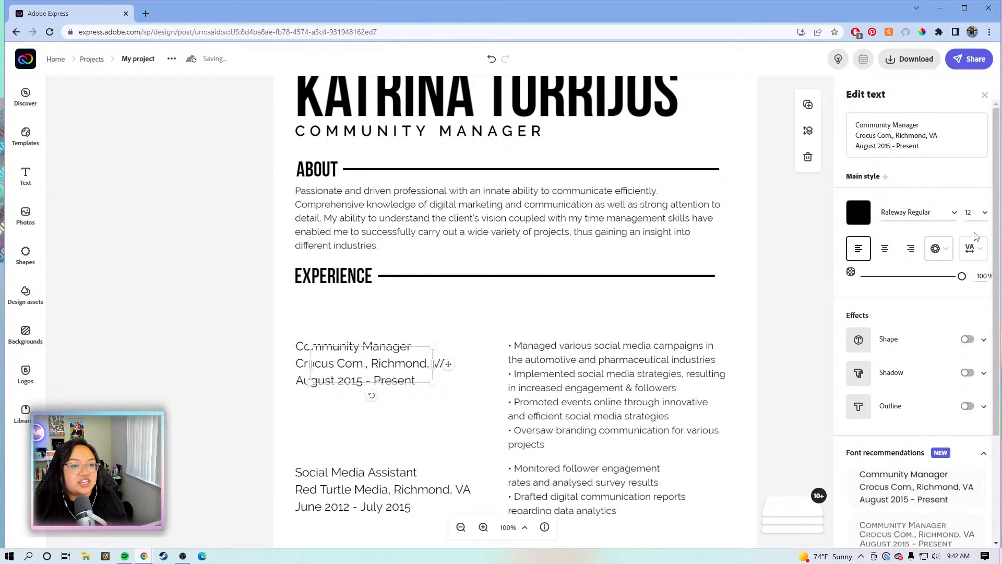
click(539, 363)
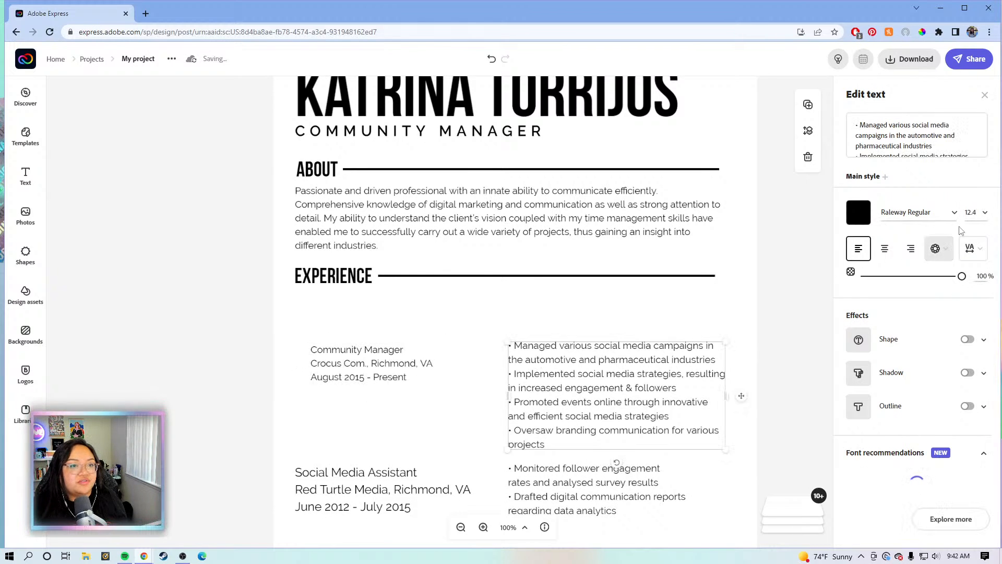
click(980, 208)
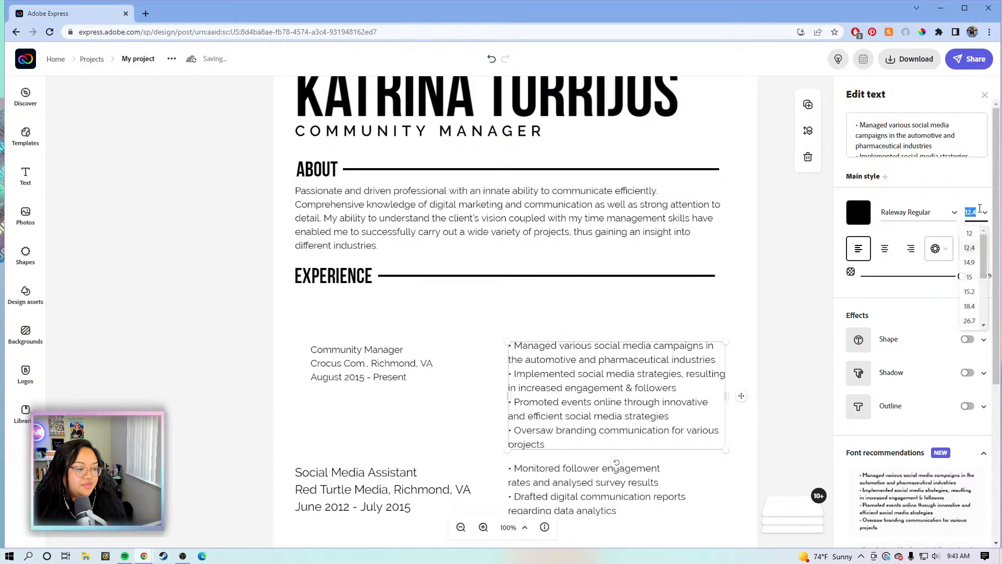
click(974, 234)
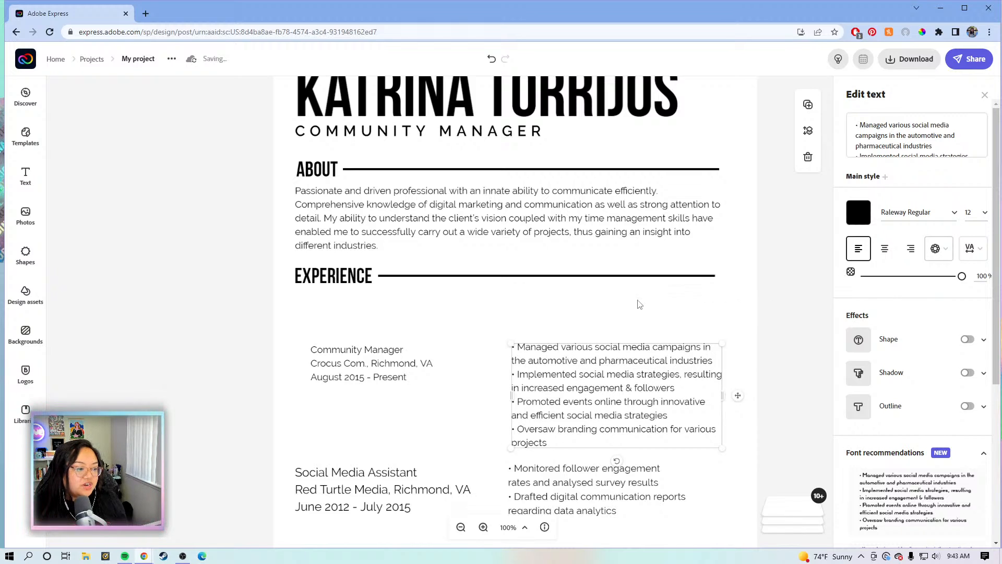
Move the Community Manager details and its bullets up under EXPERIENCE
drag(369, 358, 342, 317)
drag(573, 391, 559, 347)
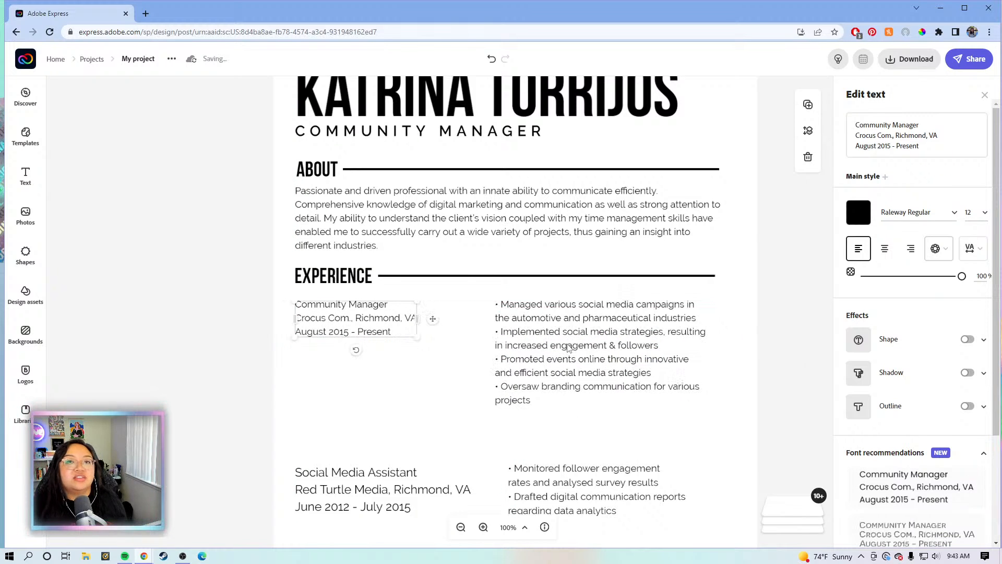
scroll(557, 340, down, 1)
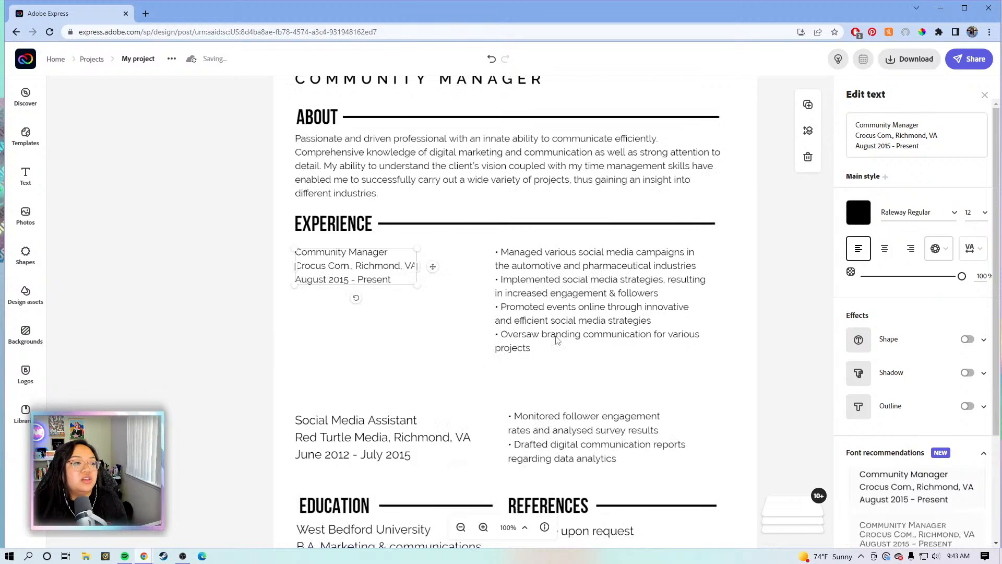
scroll(557, 340, down, 1)
Move the Social Media Assistant details and its bullet list up
click(360, 368)
mouse_move(360, 363)
mouse_down()
mouse_move(364, 337)
mouse_move(364, 348)
mouse_up()
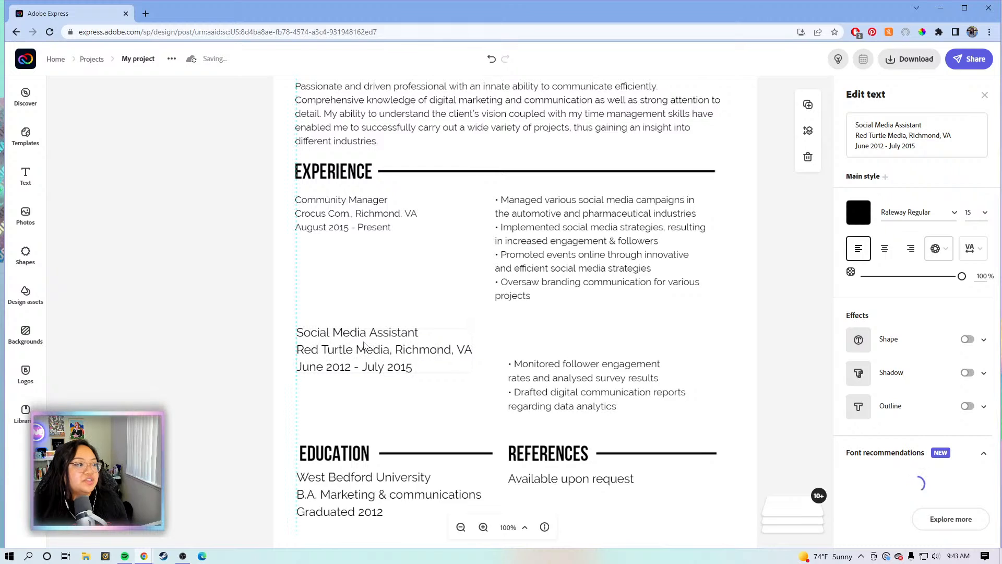
click(563, 391)
drag(564, 390, 543, 371)
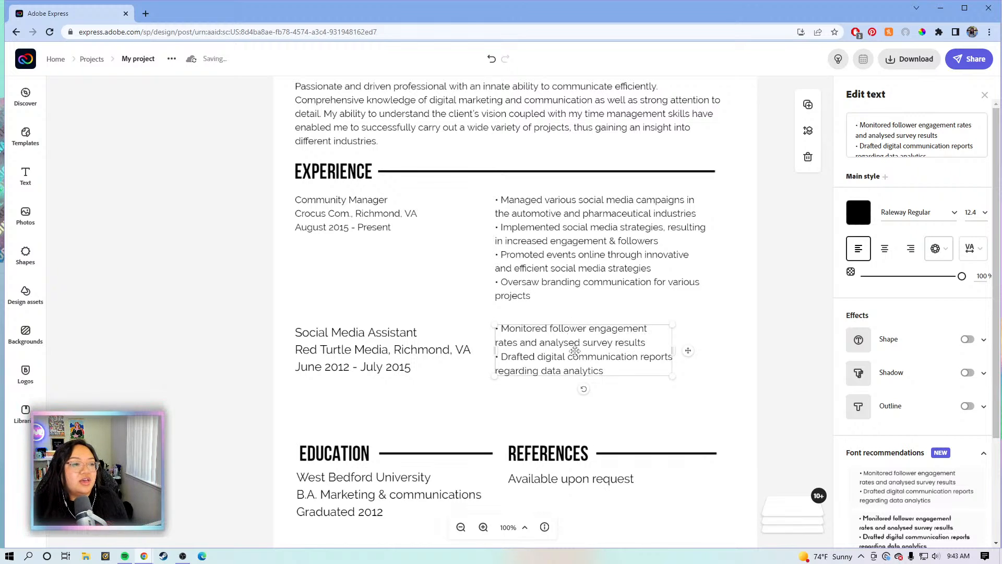
Set the Social Media Assistant bullets and details to size 12, aligning the details left
click(985, 213)
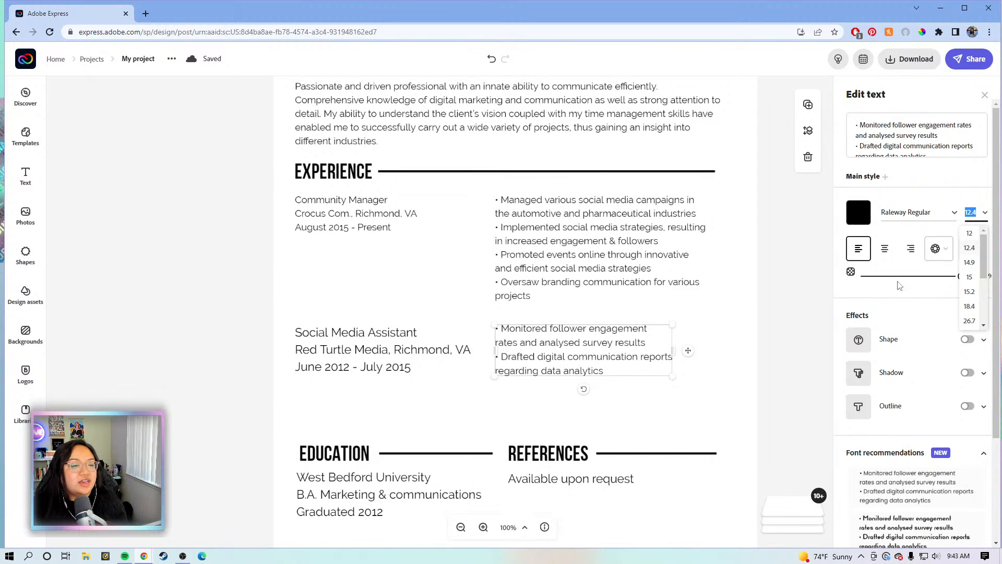
click(970, 234)
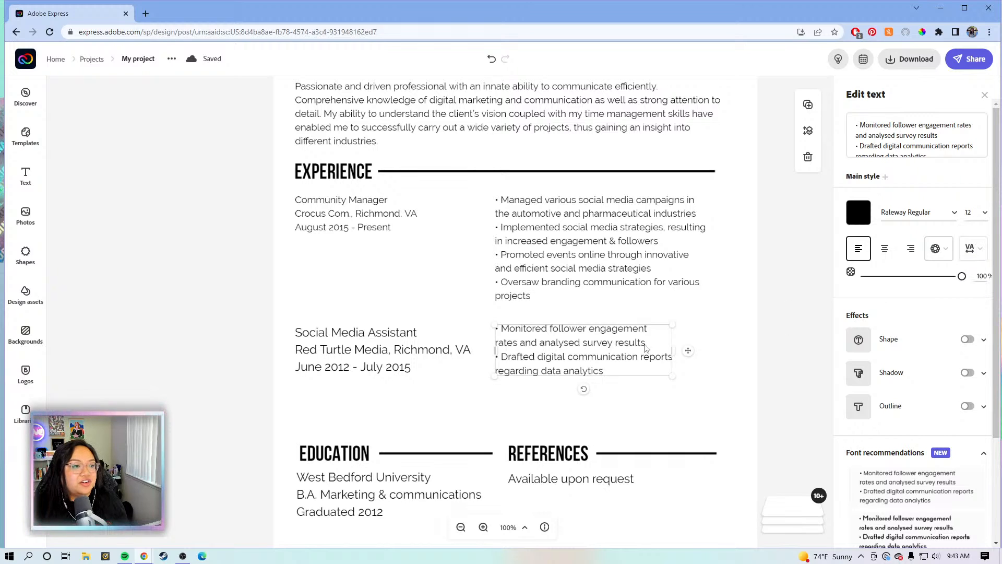
click(379, 348)
click(985, 213)
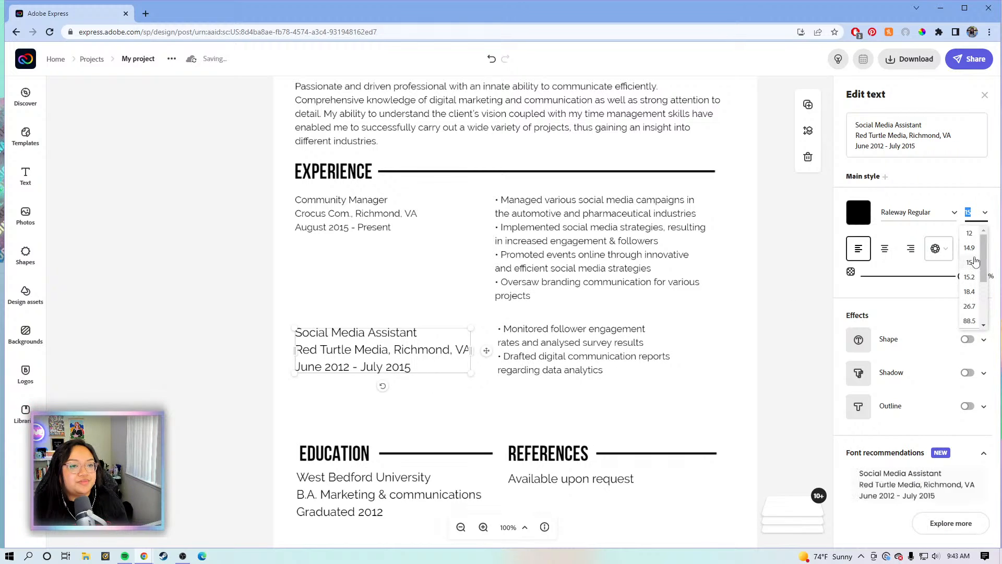
click(970, 233)
drag(395, 351, 380, 344)
Move the EDUCATION and REFERENCES sections up together, closer to Experience
click(593, 348)
scroll(750, 359, down, 2)
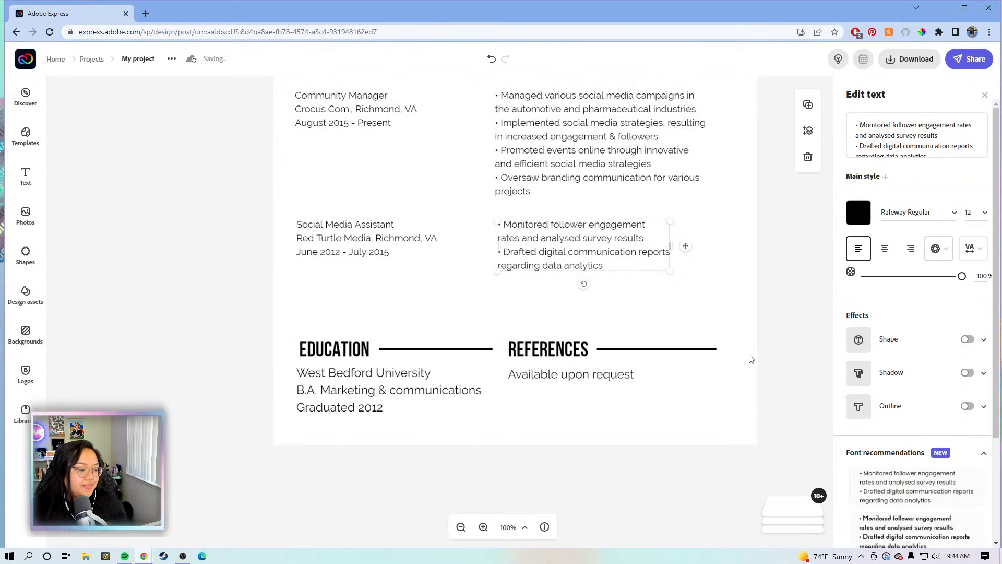
scroll(749, 355, down, 1)
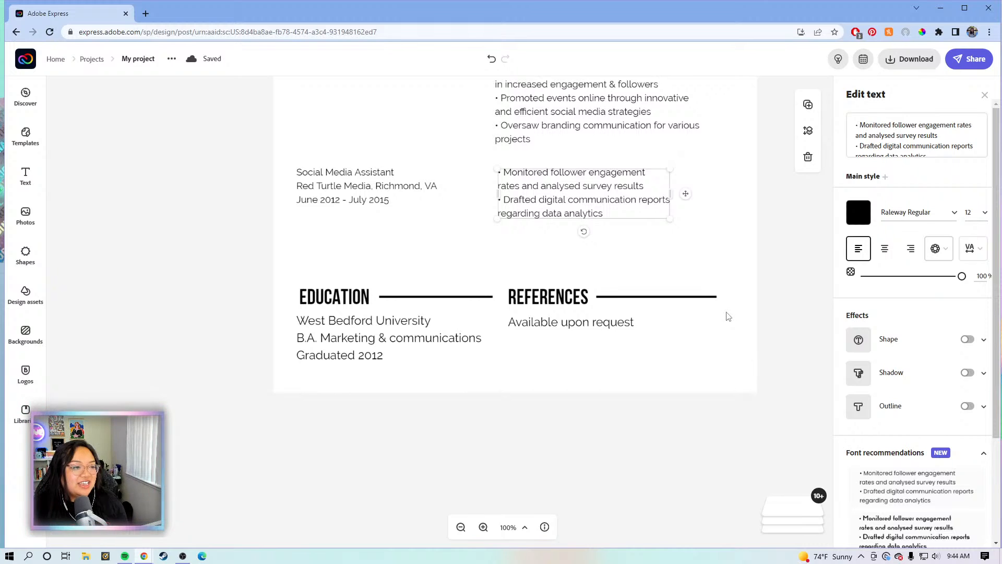
scroll(687, 338, up, 1)
drag(780, 417, 276, 325)
drag(340, 372, 336, 341)
click(785, 311)
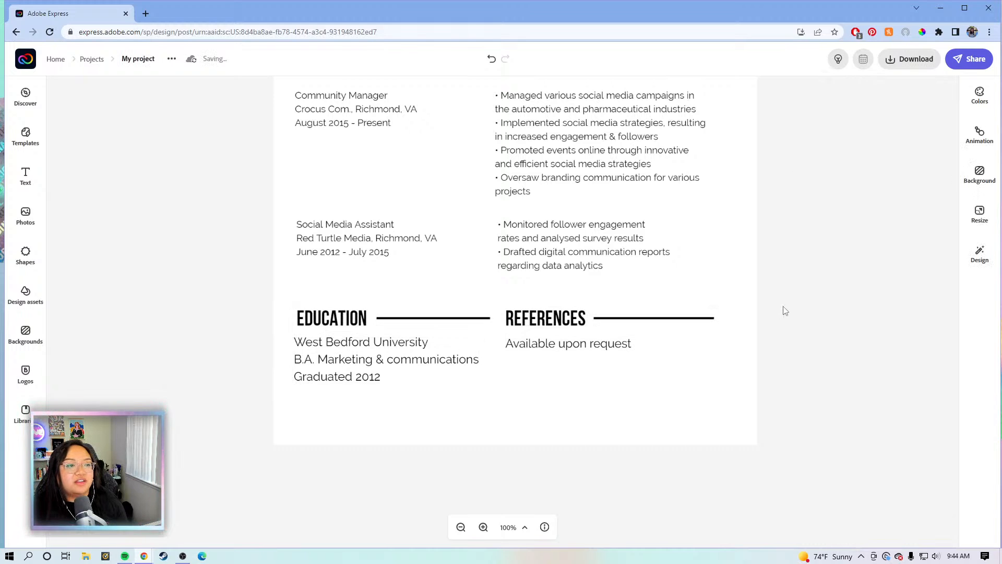
scroll(786, 311, up, 2)
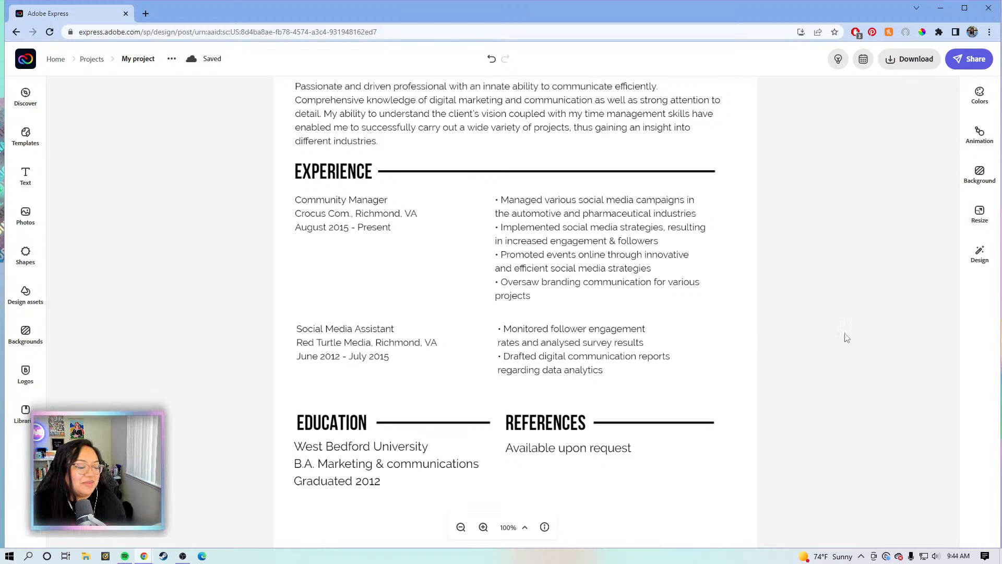
scroll(878, 335, up, 2)
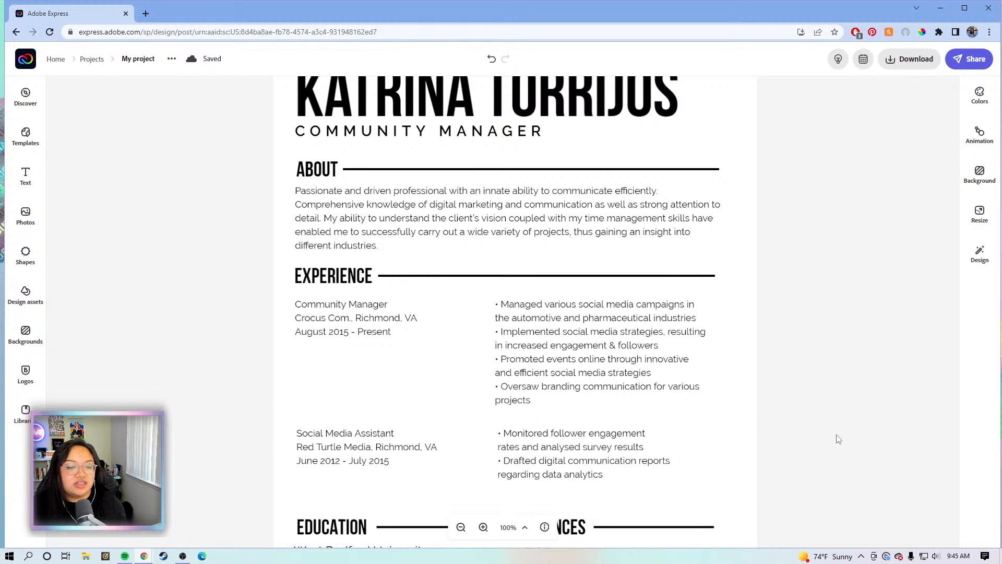
scroll(830, 343, down, 4)
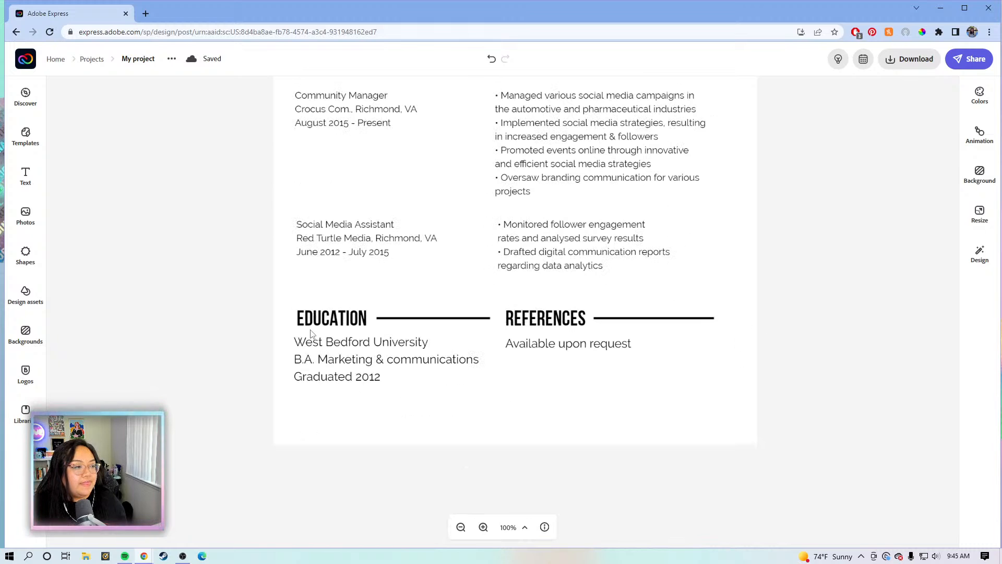
Replace the school name line with 'Adobe Express University'
click(326, 359)
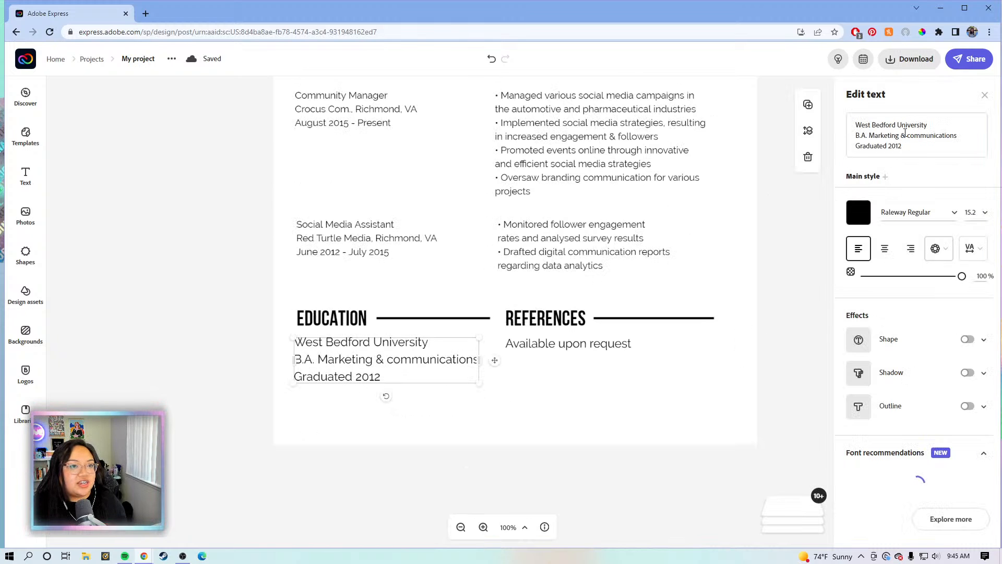
drag(928, 125, 854, 128)
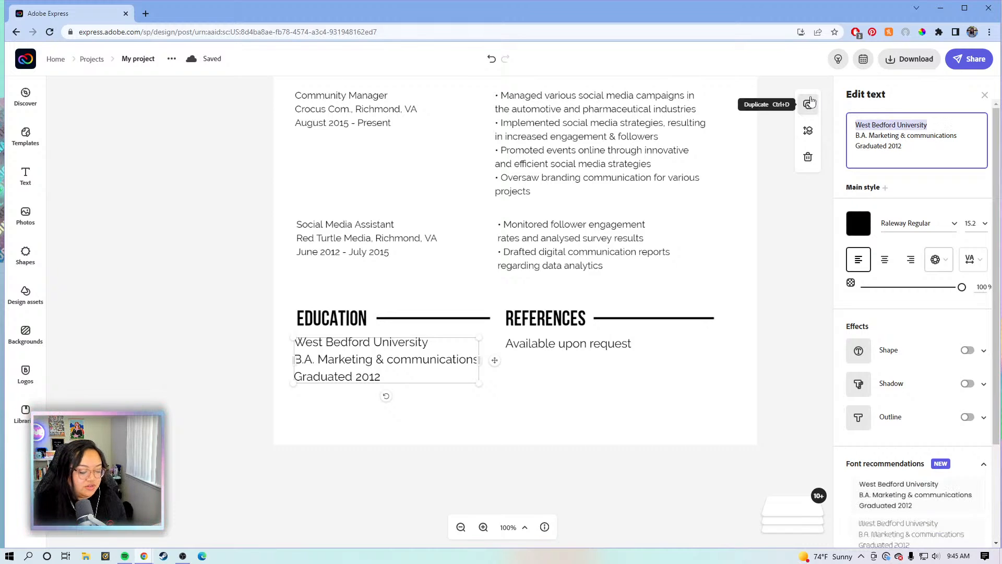
key(BackSpace)
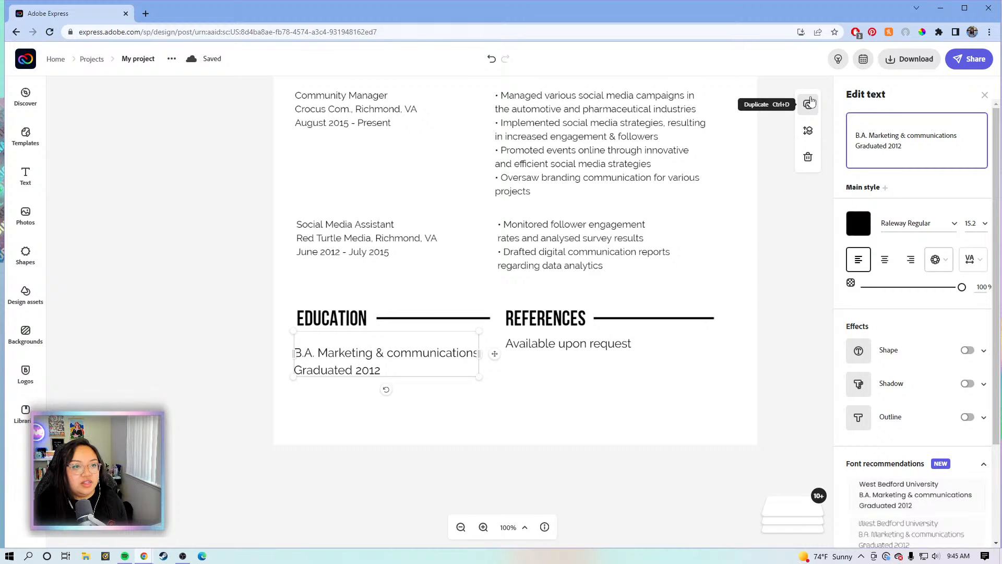
text(Adobe )
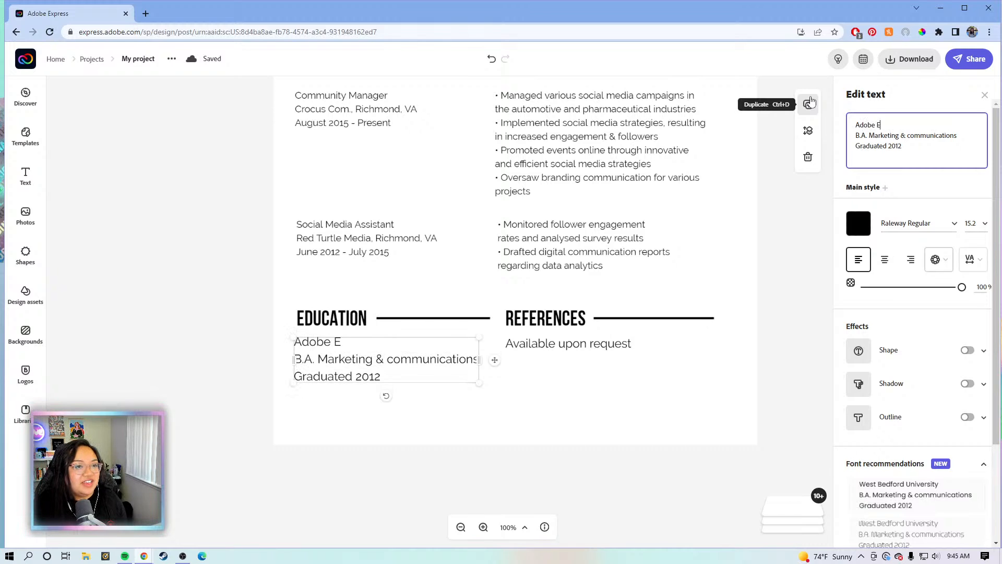
text(Express )
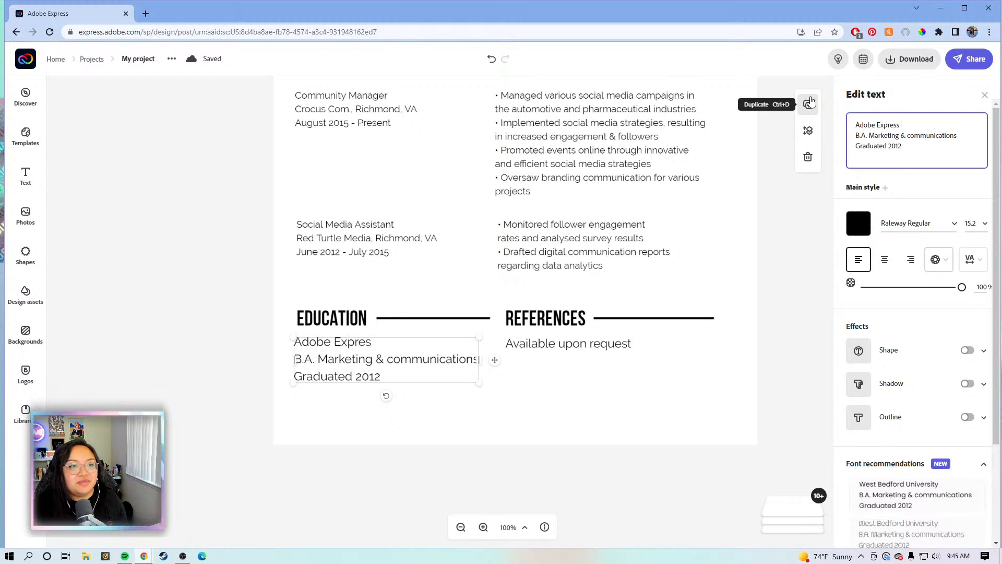
text(University)
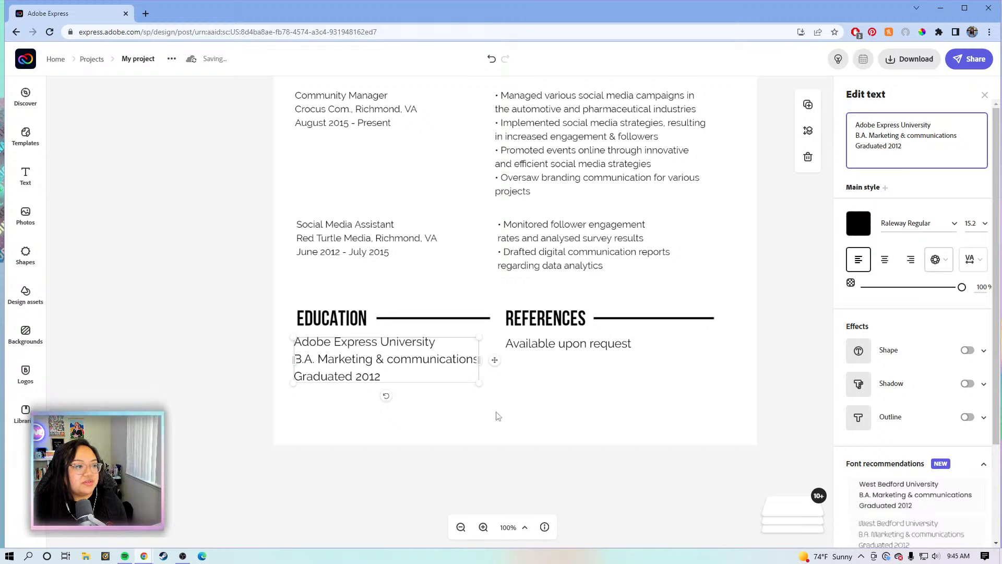
Set the Education details to size 12 and shift them left under the heading
click(426, 389)
click(406, 362)
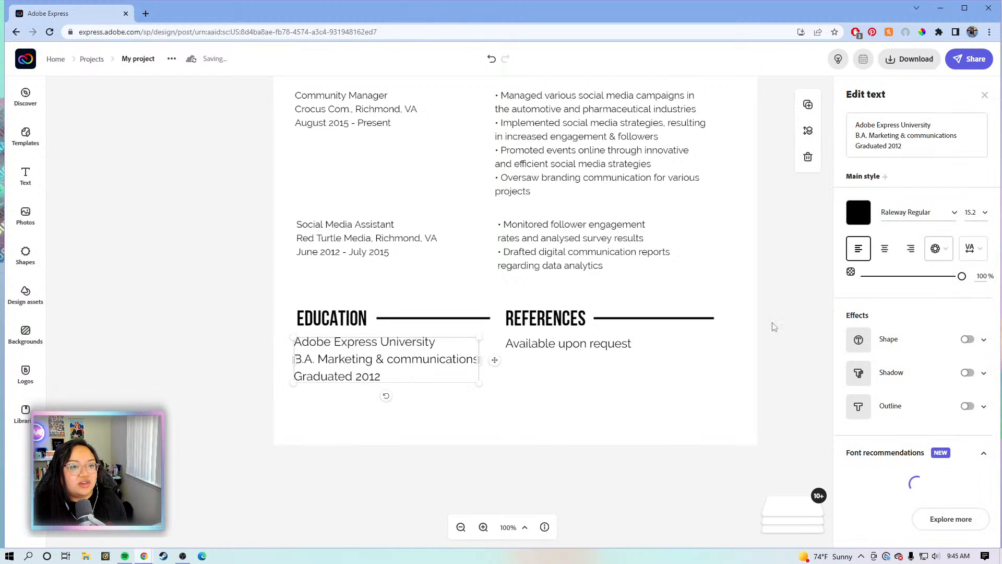
click(971, 213)
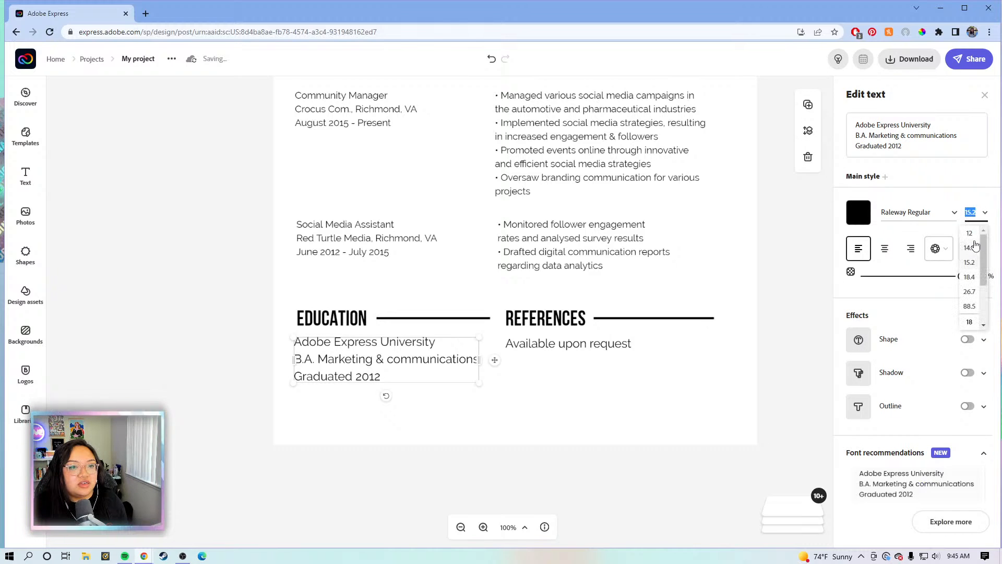
click(970, 234)
drag(475, 363, 456, 363)
Rename the REFERENCES heading to 'SKILLS'
click(541, 325)
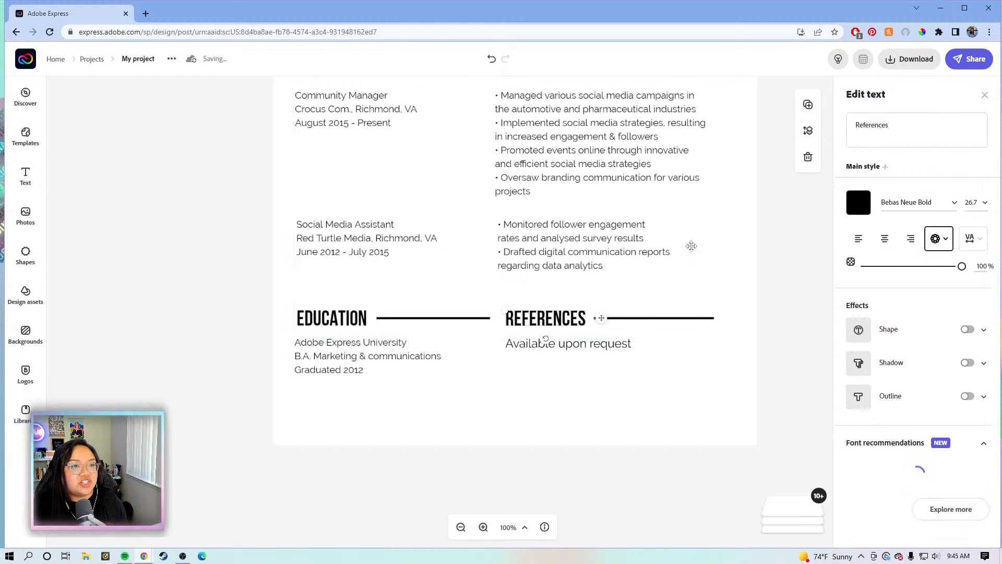
click(919, 124)
drag(919, 124, 861, 125)
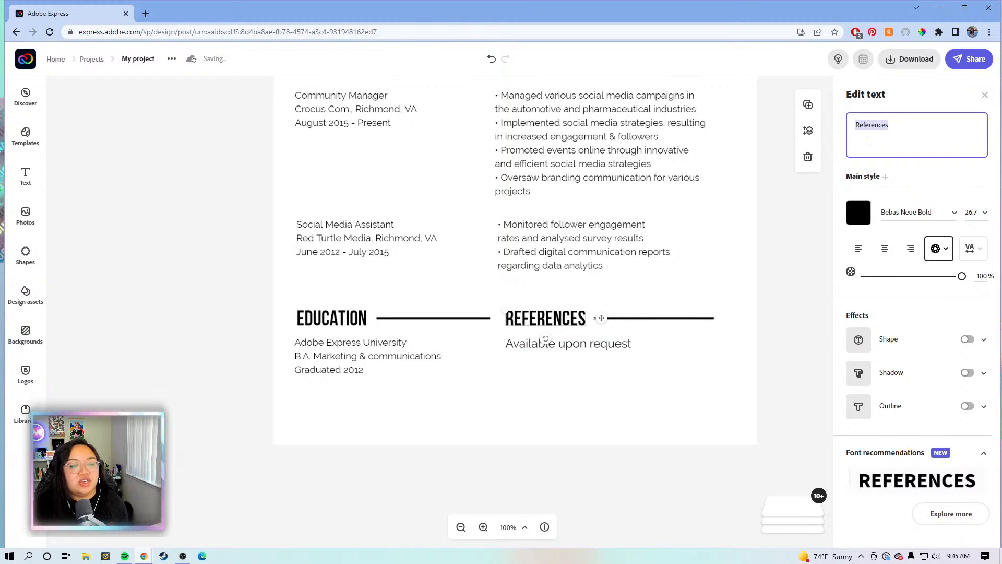
key(BackSpace)
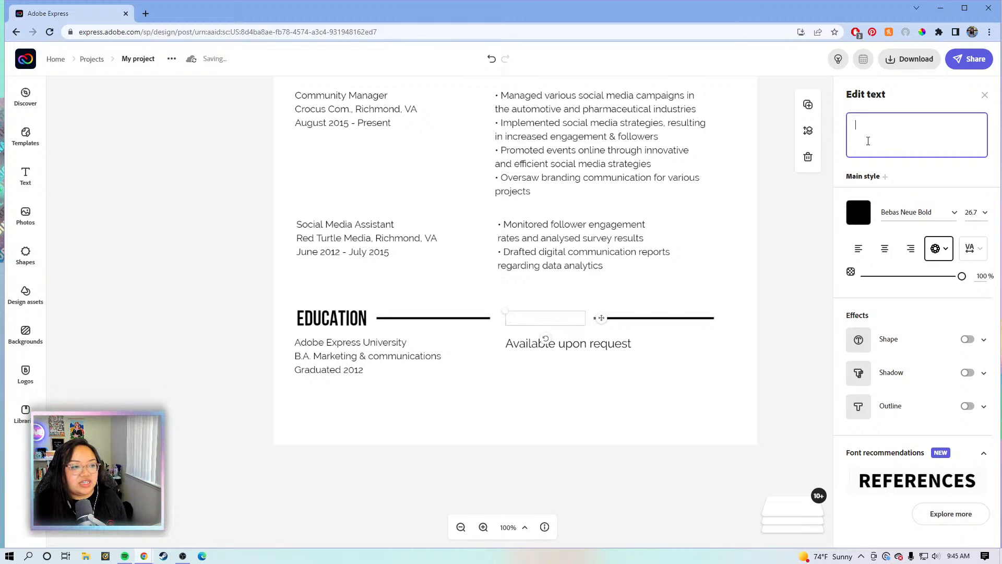
text(SKILLS)
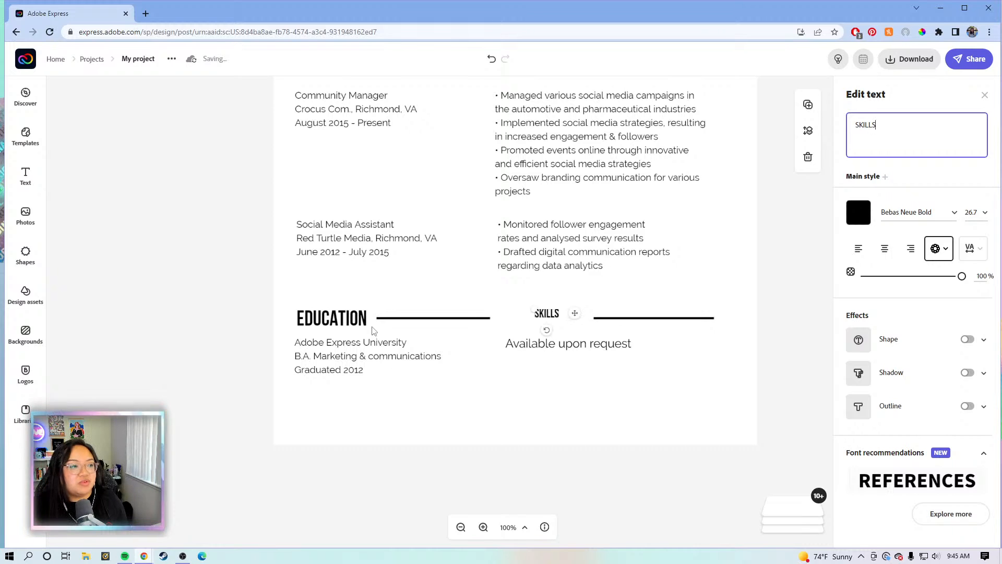
Set the SKILLS heading to size 26.7, matching the EDUCATION heading
click(551, 323)
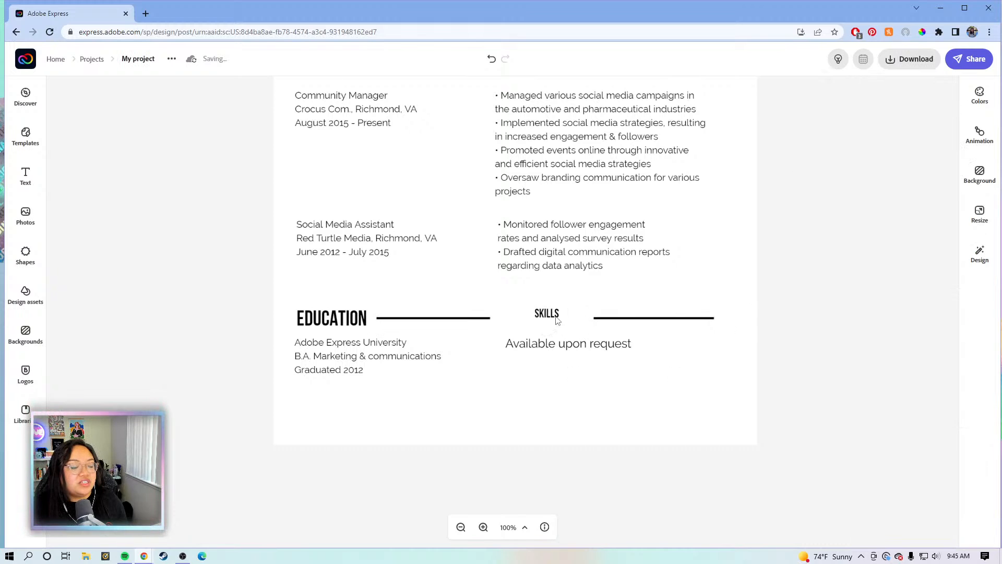
click(554, 323)
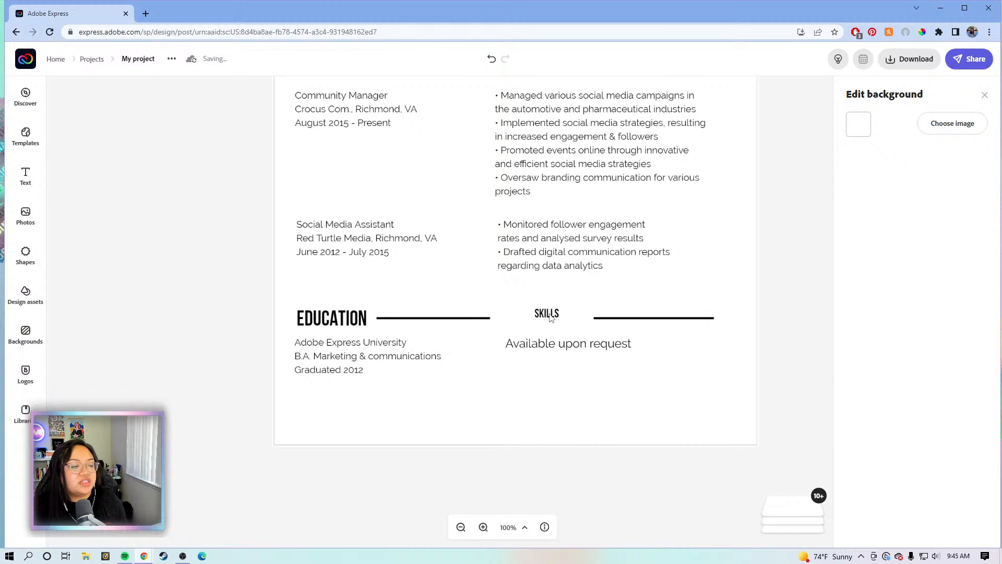
click(552, 317)
click(355, 319)
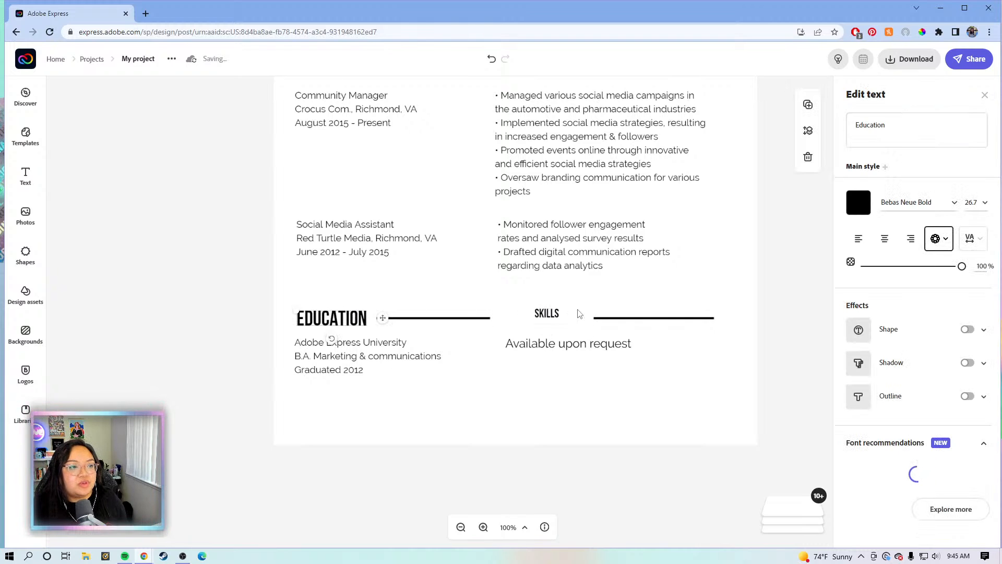
click(554, 313)
click(978, 203)
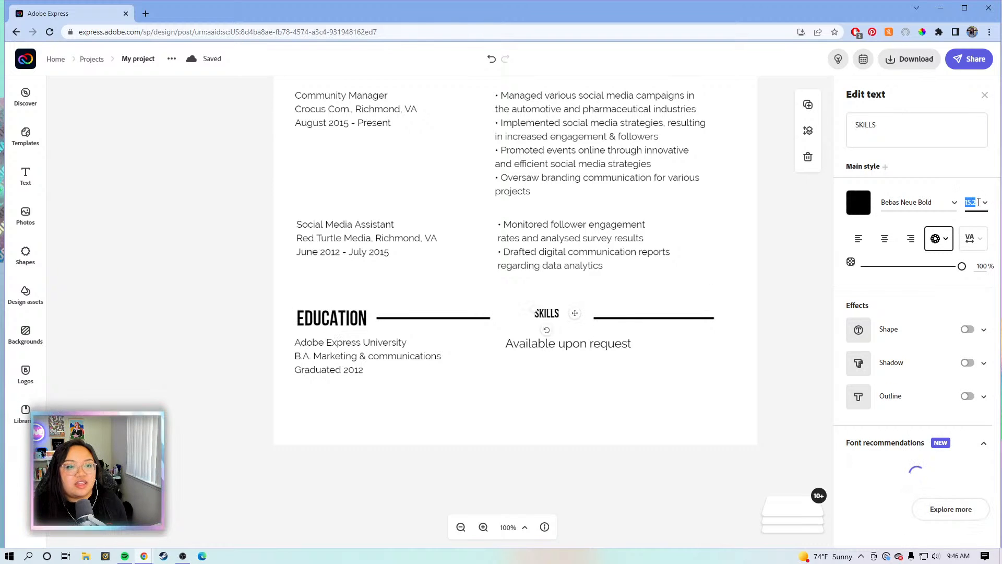
text(26.7)
key(Return)
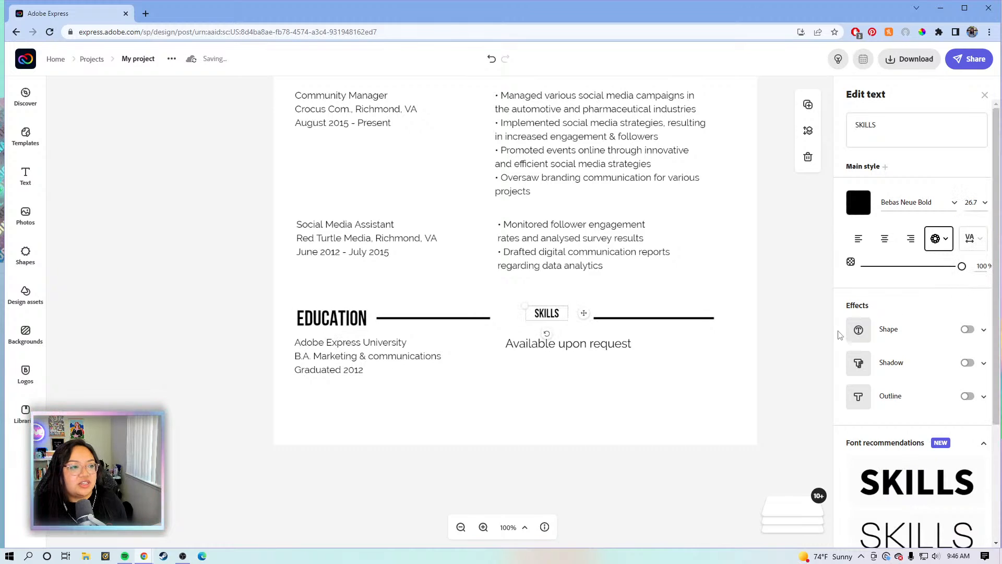
Align SKILLS left, then shift and lengthen its divider line to the right
mouse_move(584, 316)
mouse_down()
mouse_move(587, 325)
mouse_move(574, 325)
mouse_up()
drag(565, 320, 563, 320)
click(615, 324)
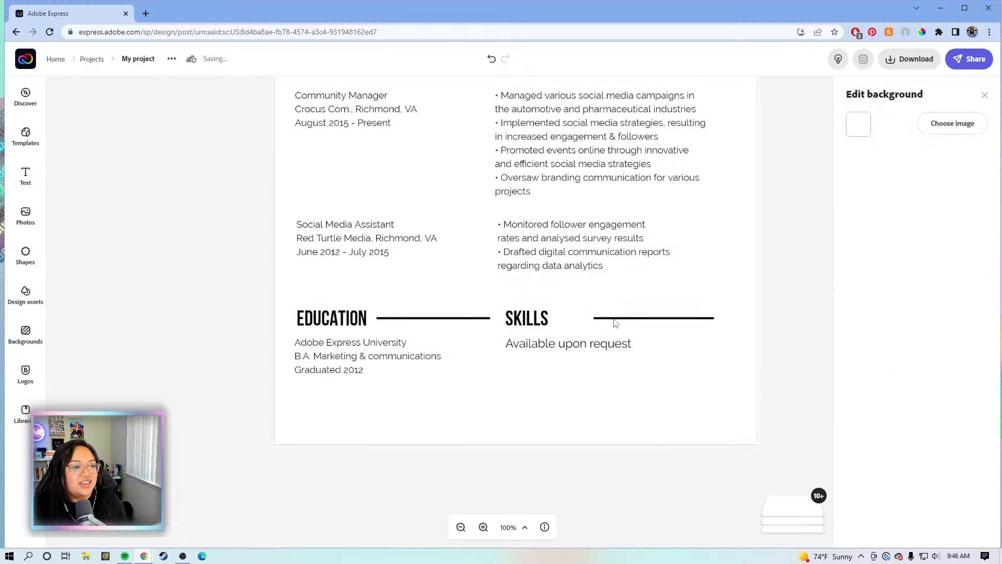
click(616, 320)
drag(616, 320, 581, 328)
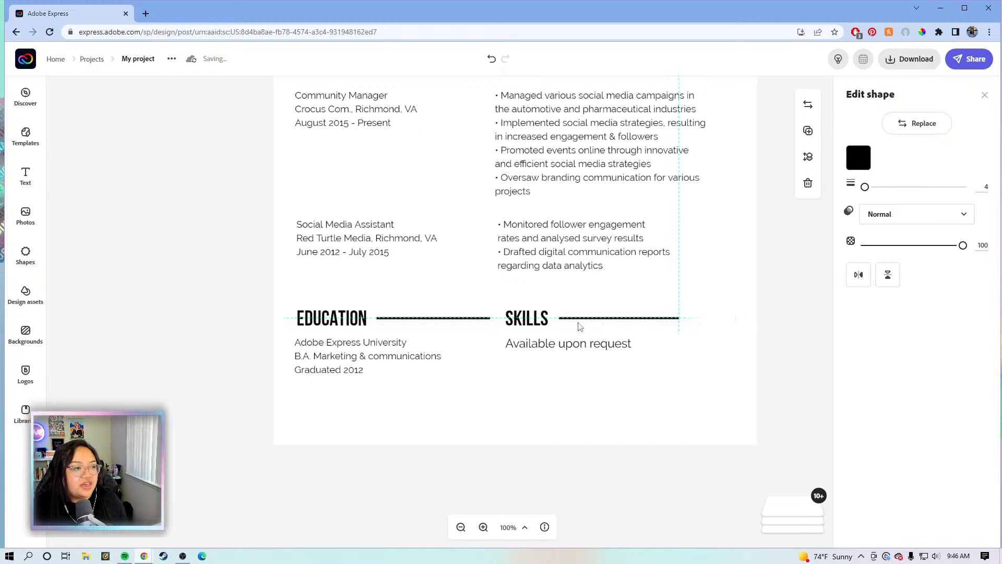
drag(679, 318, 720, 318)
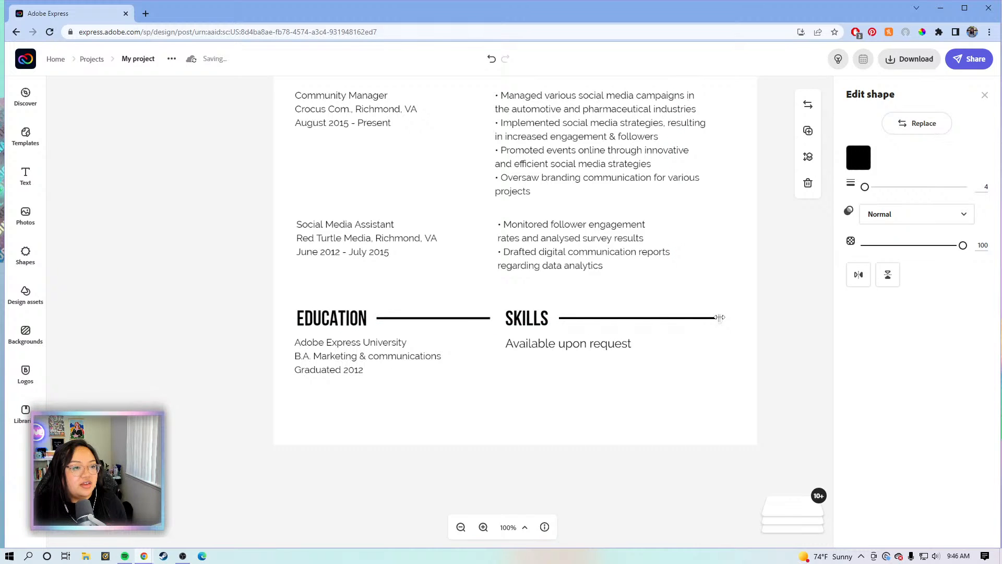
click(597, 348)
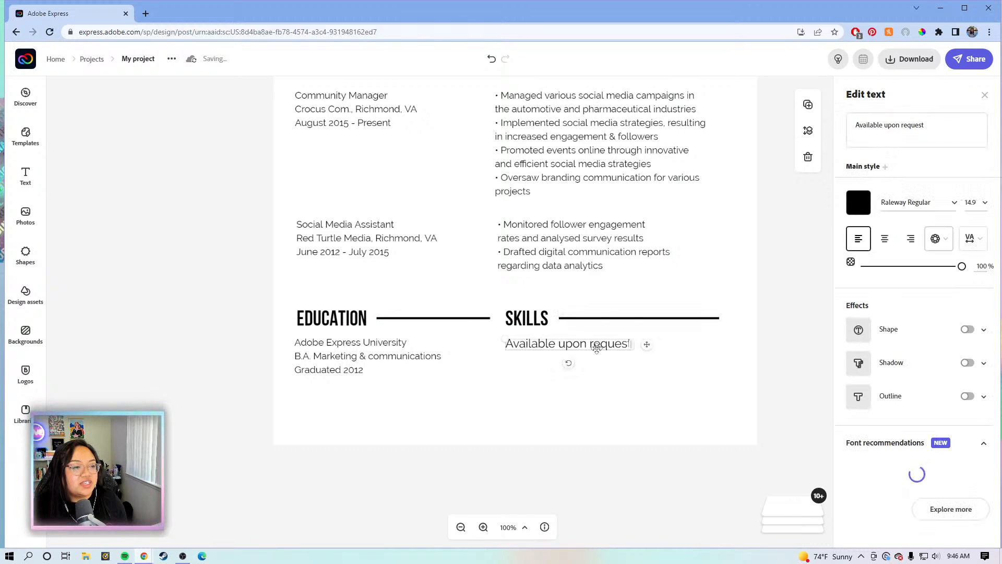
Set 'Available upon request' to size 12 and align it beneath SKILLS
click(971, 203)
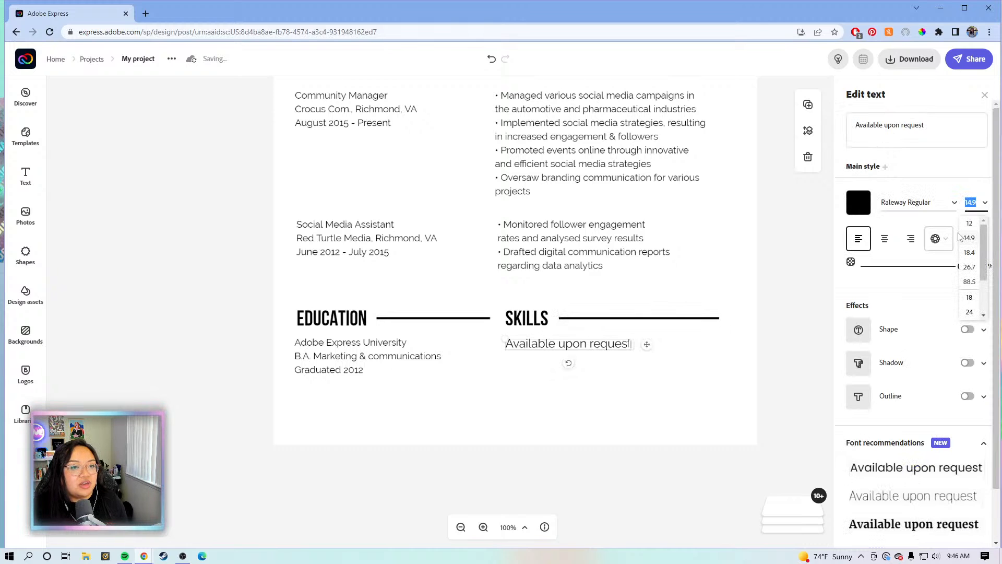
click(969, 225)
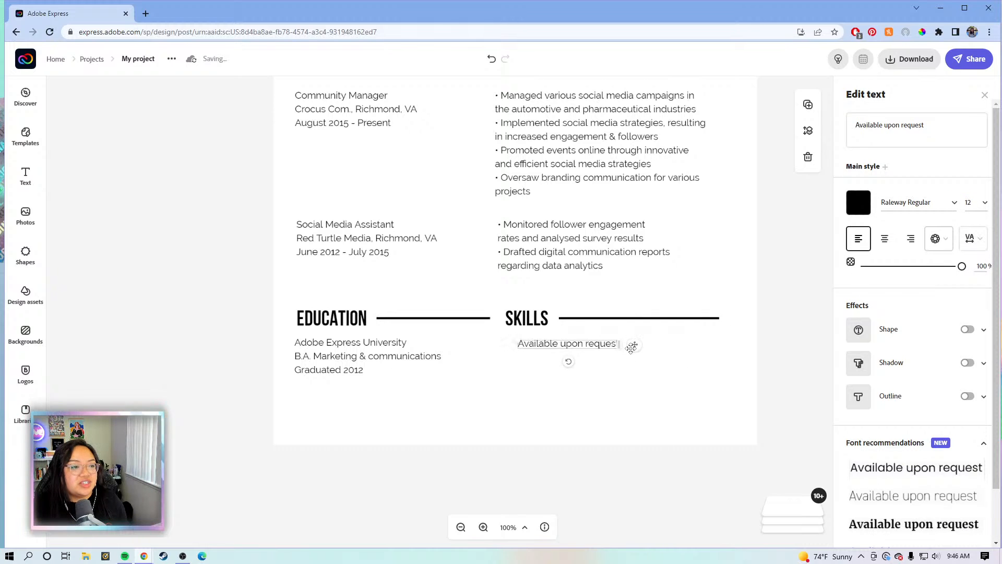
drag(631, 347, 620, 347)
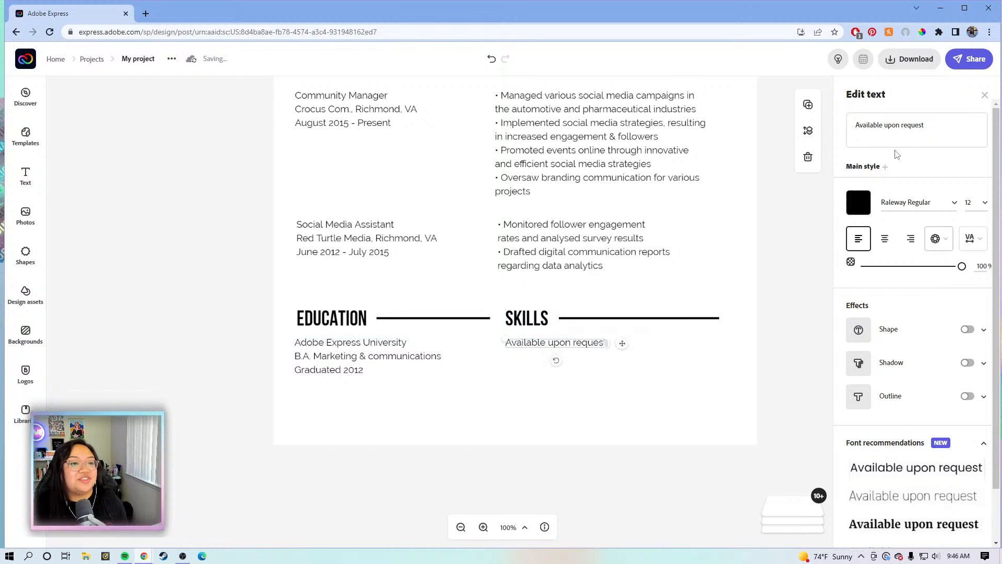
Delete the 'Available upon request' text and begin a new skill entry with 'Li'
click(921, 126)
drag(936, 126, 857, 115)
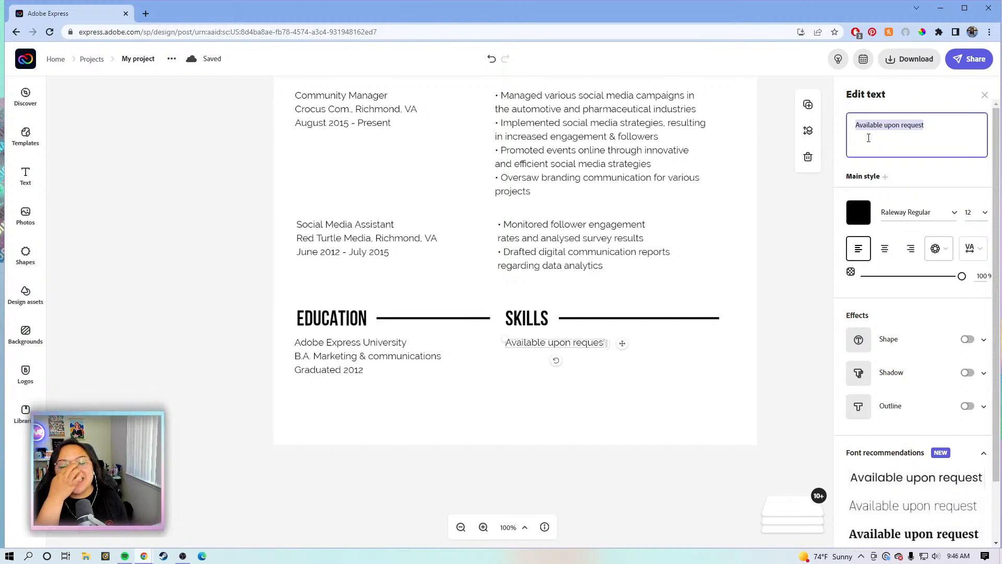
drag(926, 125, 855, 131)
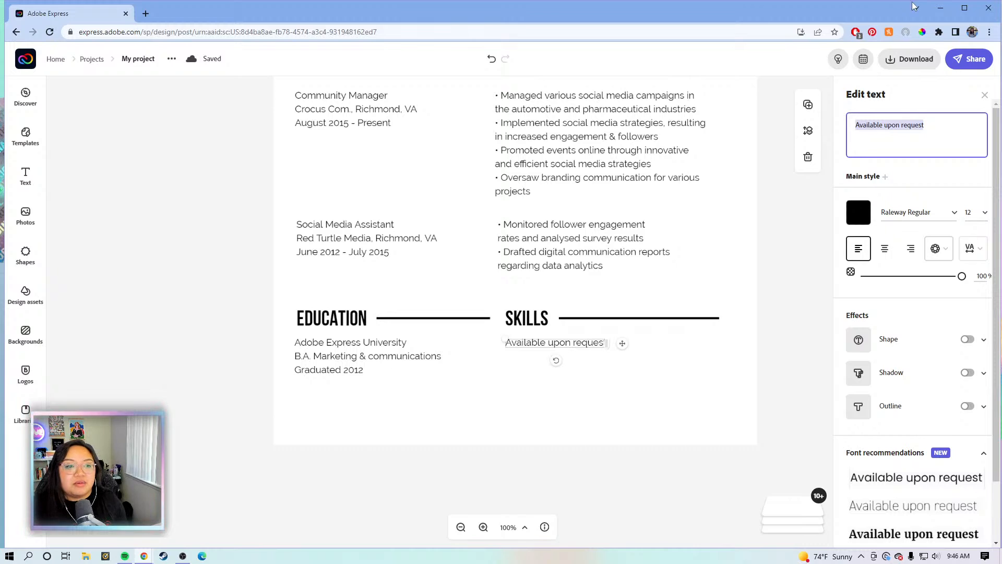
drag(930, 125, 875, 116)
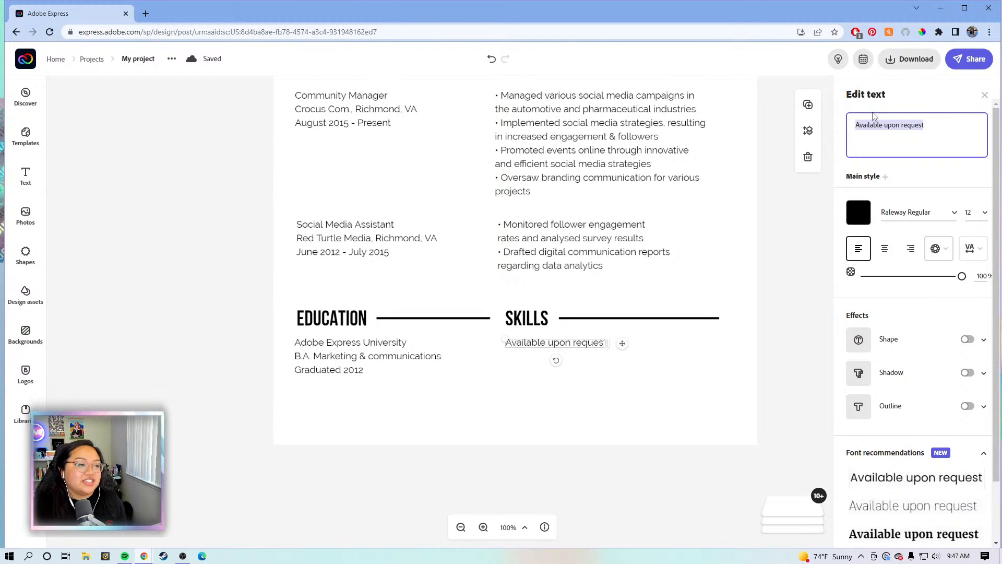
click(926, 126)
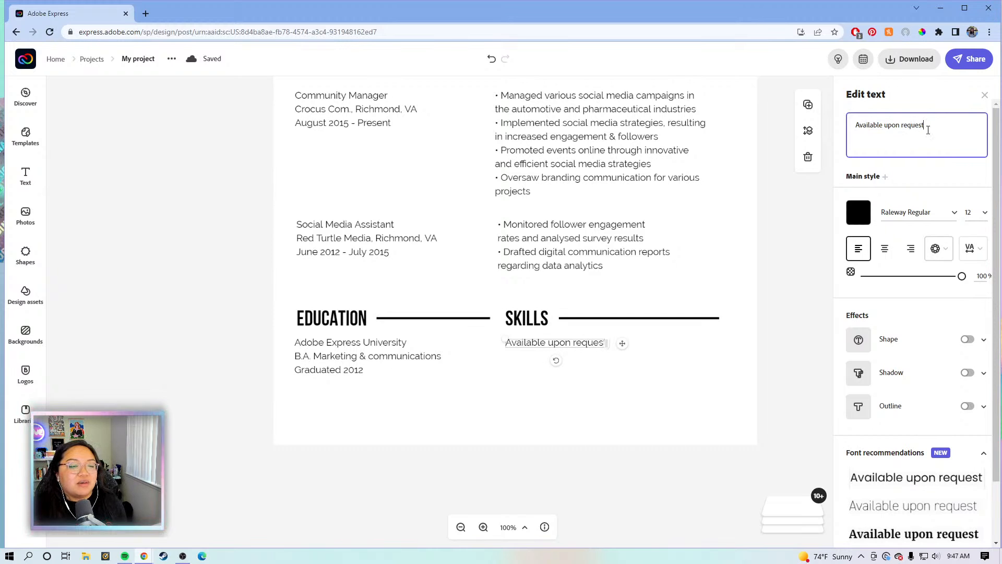
drag(926, 128, 856, 129)
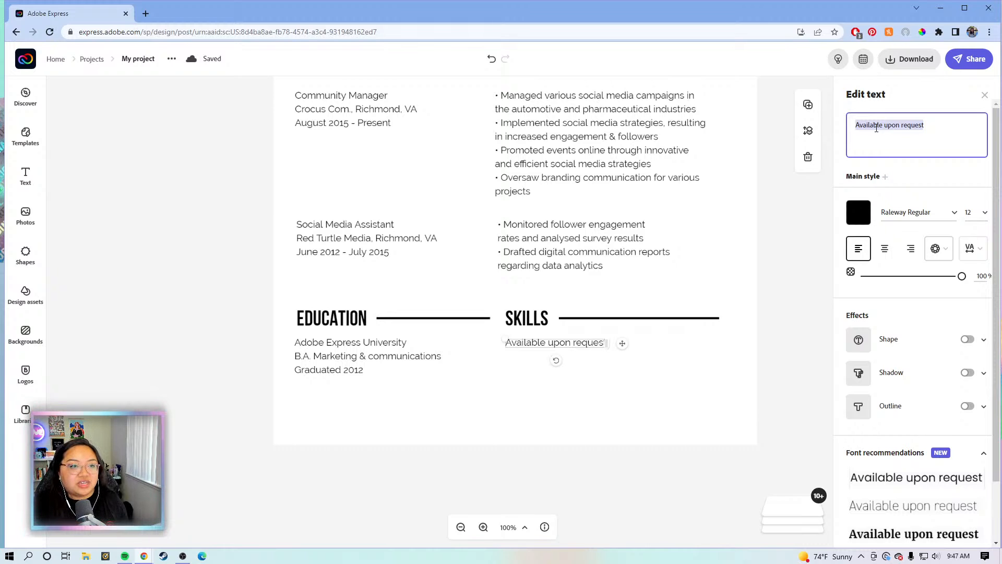
key(BackSpace)
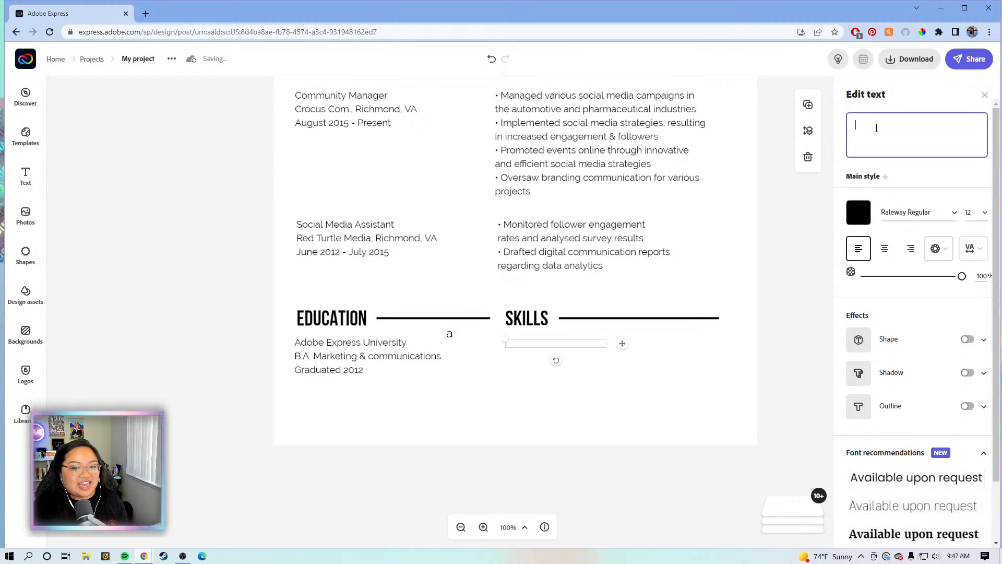
text(Li)
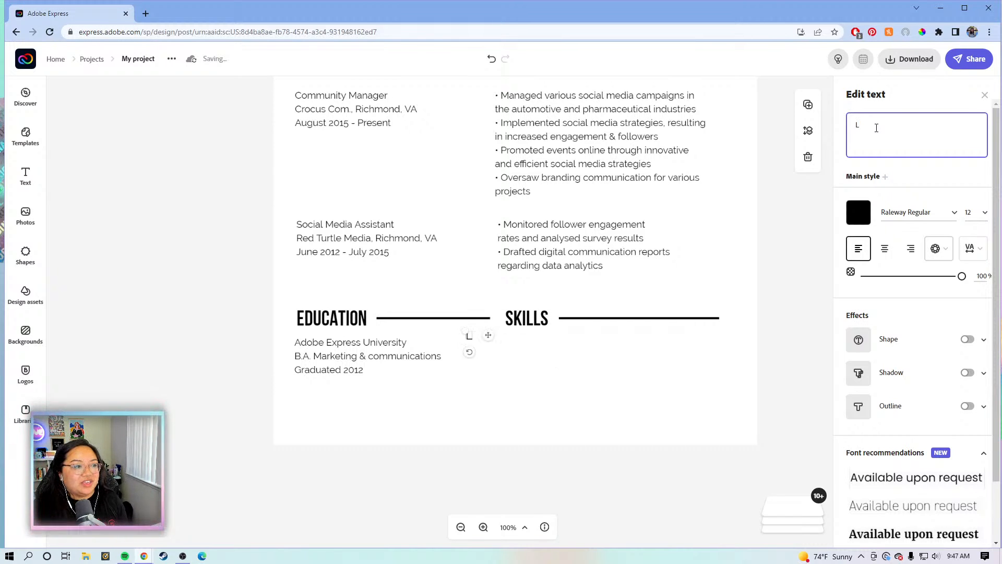
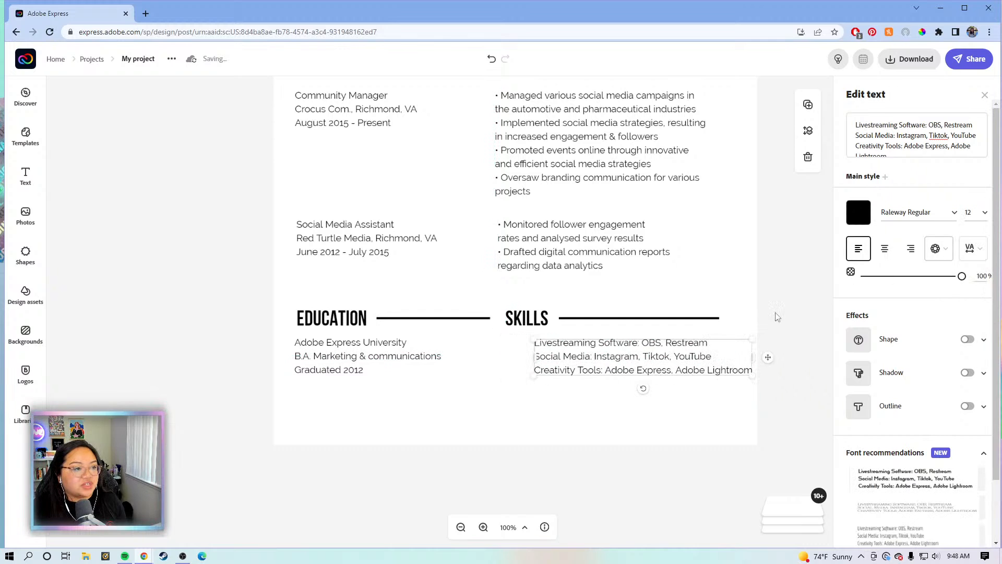
Drag the skills list left so it aligns under the SKILLS heading, level with the Education lines
drag(620, 361, 594, 370)
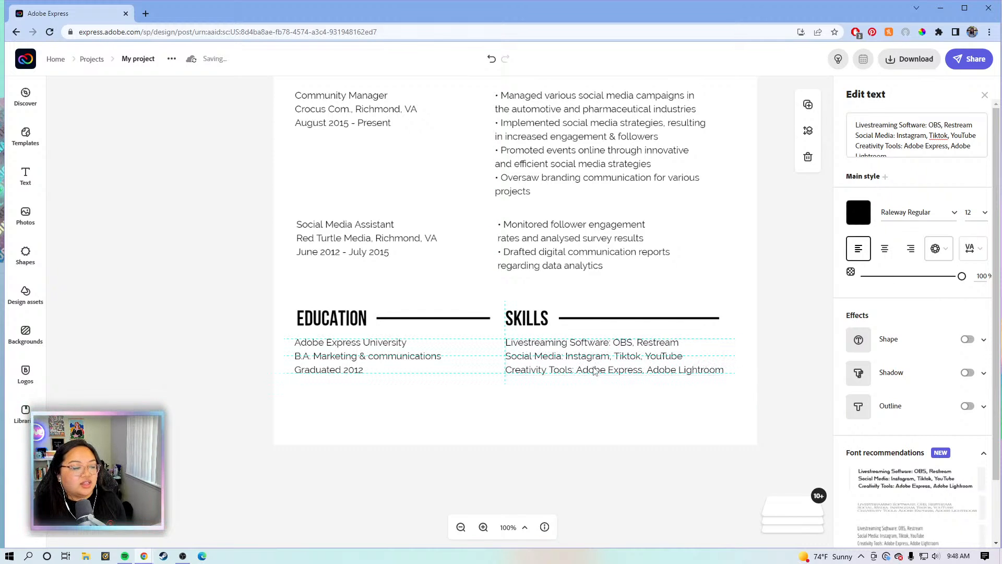
click(769, 283)
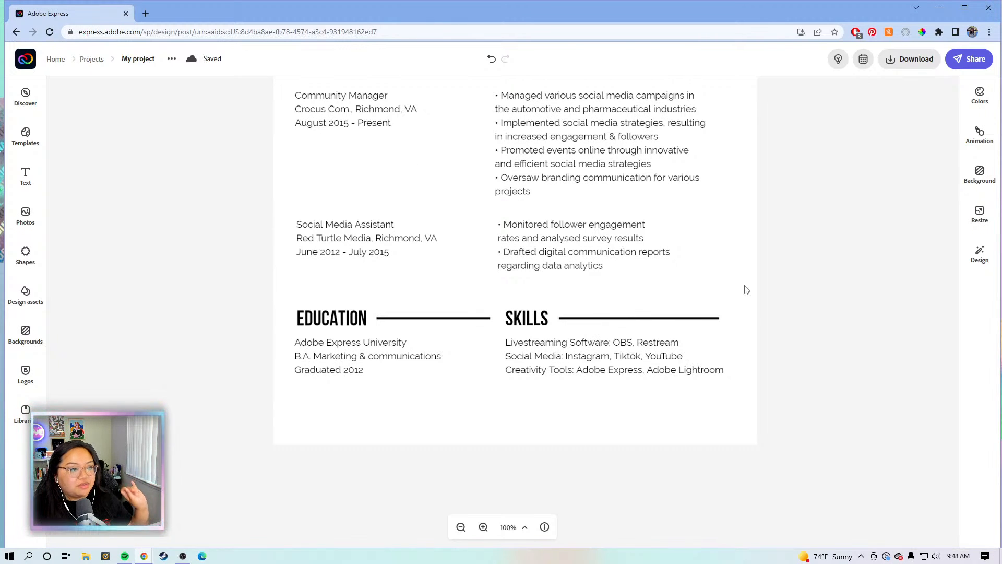
scroll(748, 290, up, 5)
scroll(767, 282, up, 1)
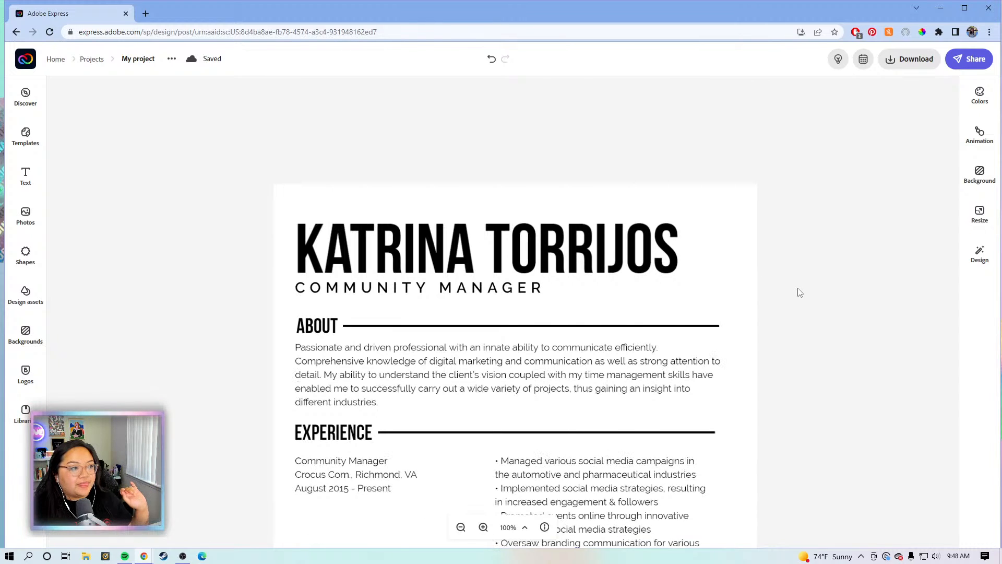
scroll(764, 337, down, 3)
scroll(761, 336, up, 1)
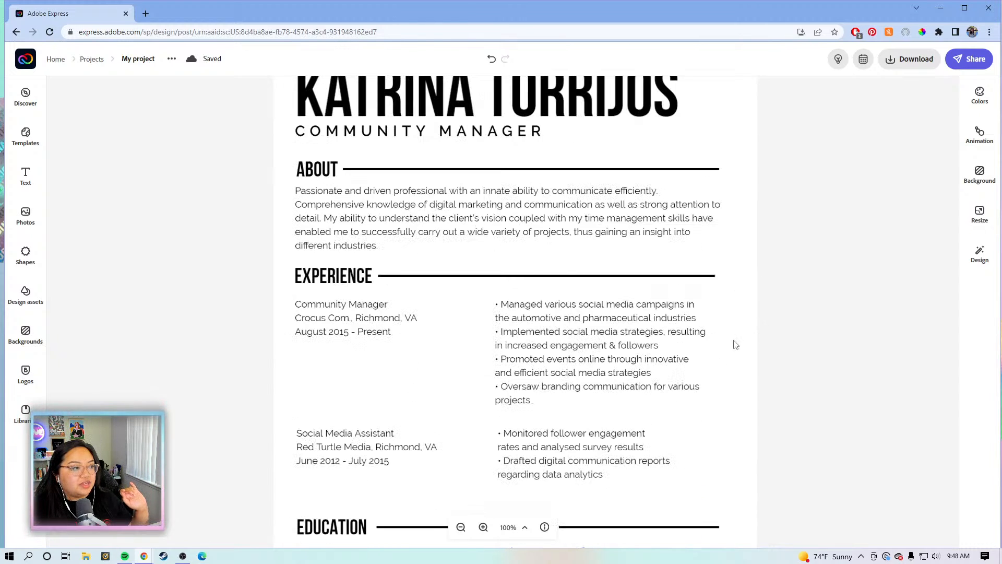
scroll(433, 296, up, 1)
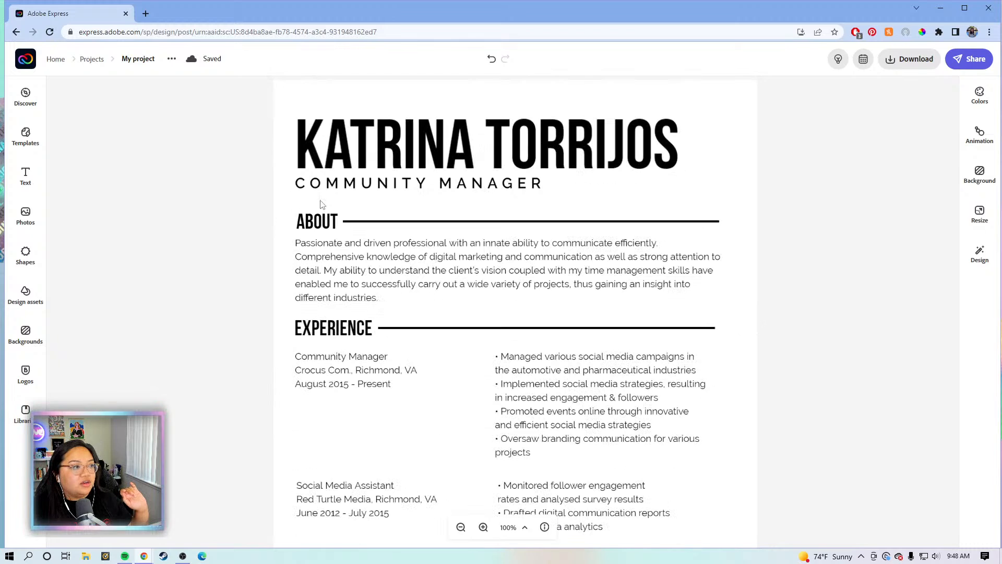
Duplicate the Community Manager text block and move the copy up beneath the name header
click(358, 377)
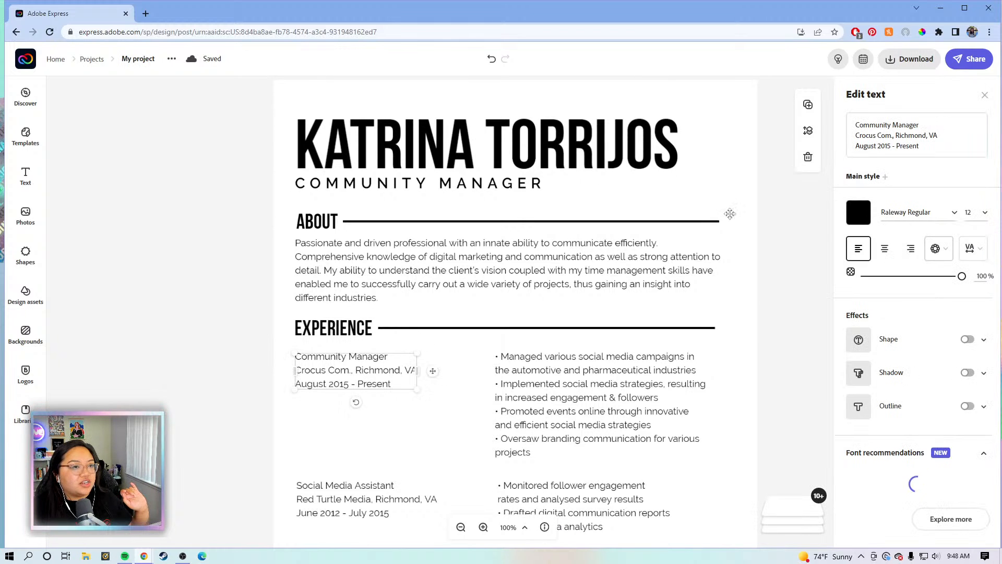
click(807, 106)
drag(401, 383, 454, 210)
Replace the copy's text with the e-mail address and phone number, placed under COMMUNITY MANAGER
click(855, 121)
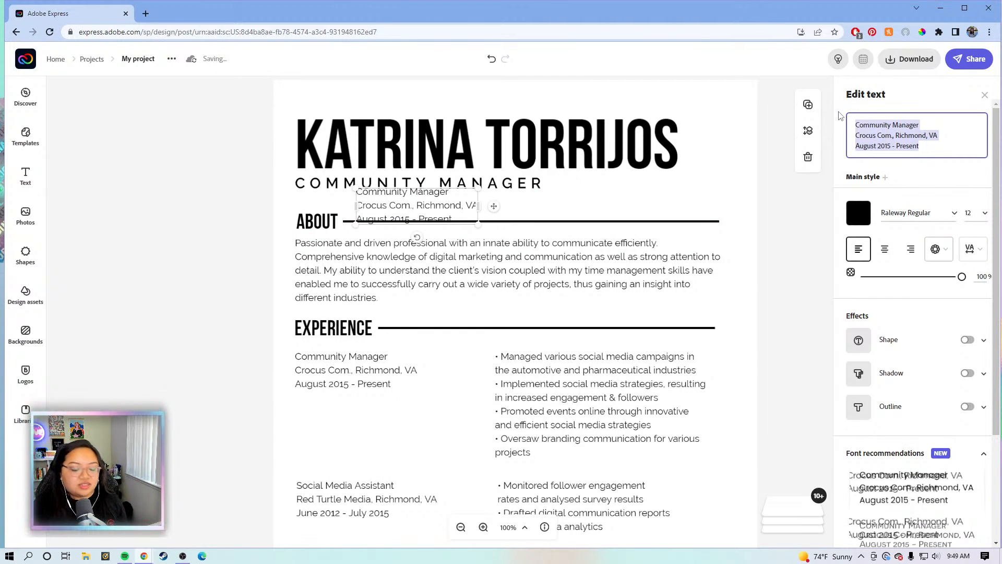
key(BackSpace)
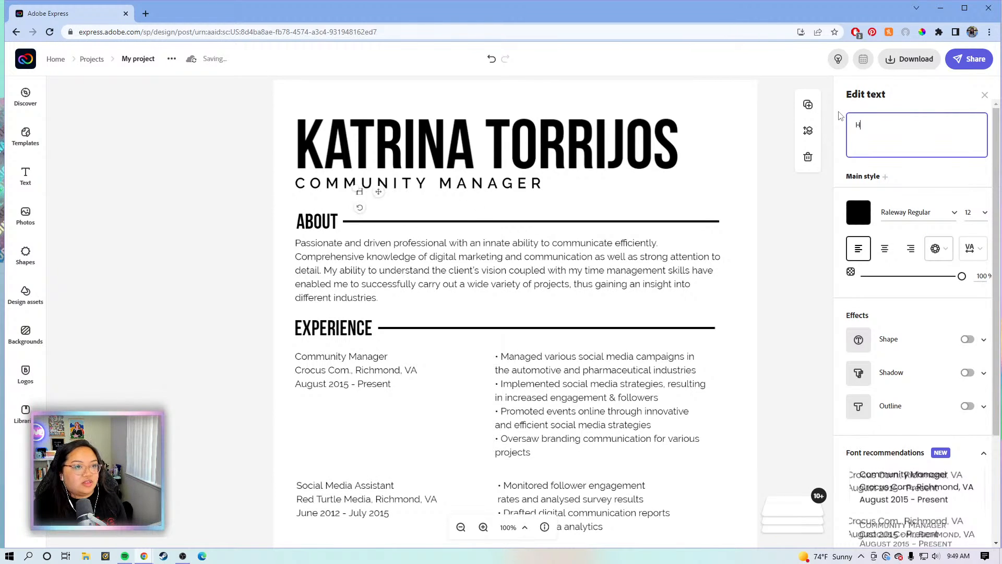
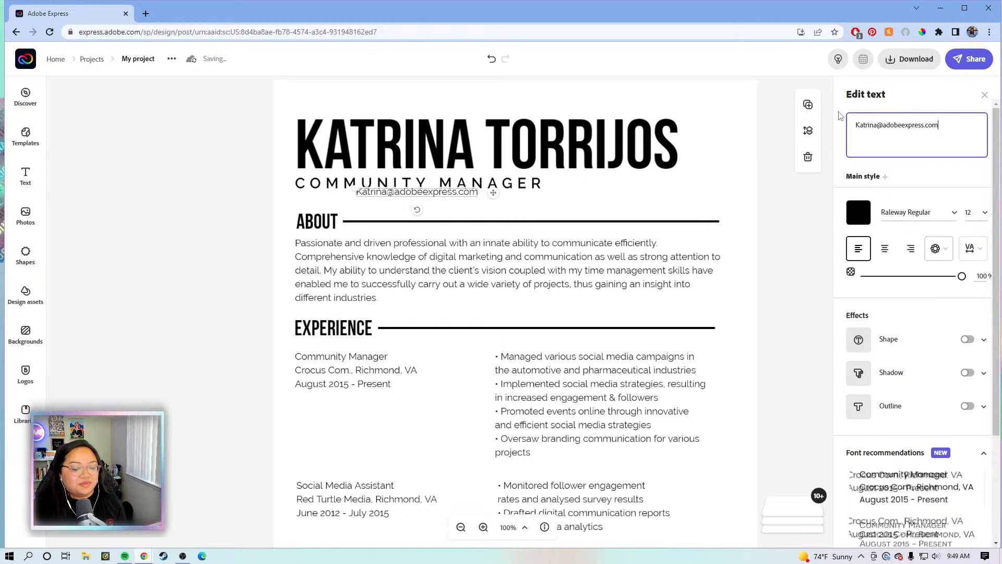
text( |)
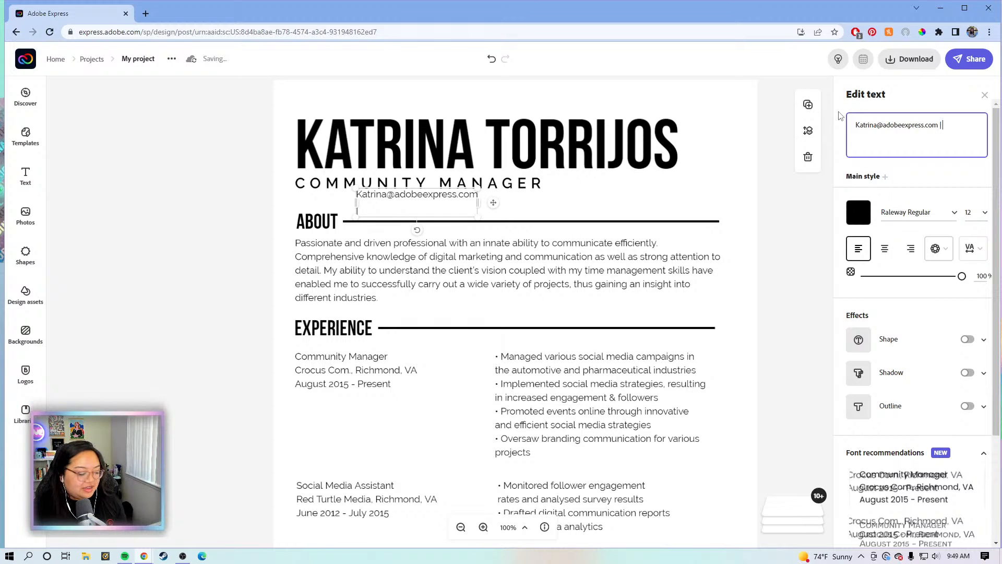
text( 123-4)
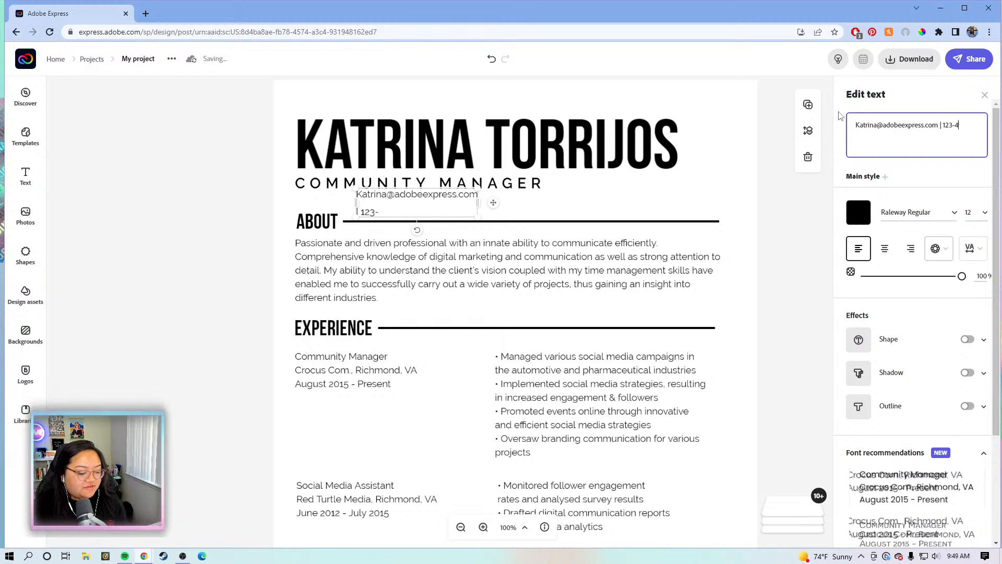
text(56-7890)
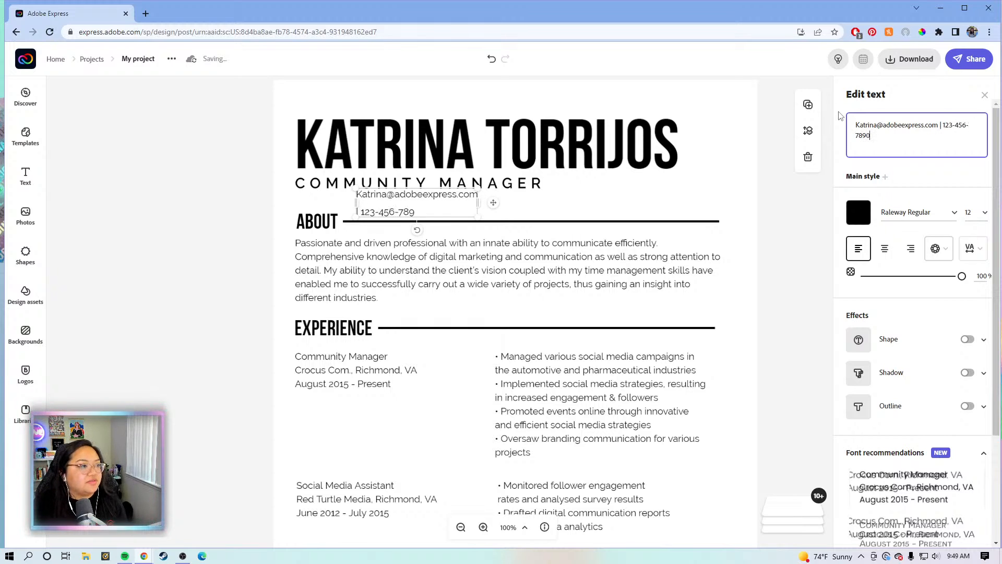
click(551, 193)
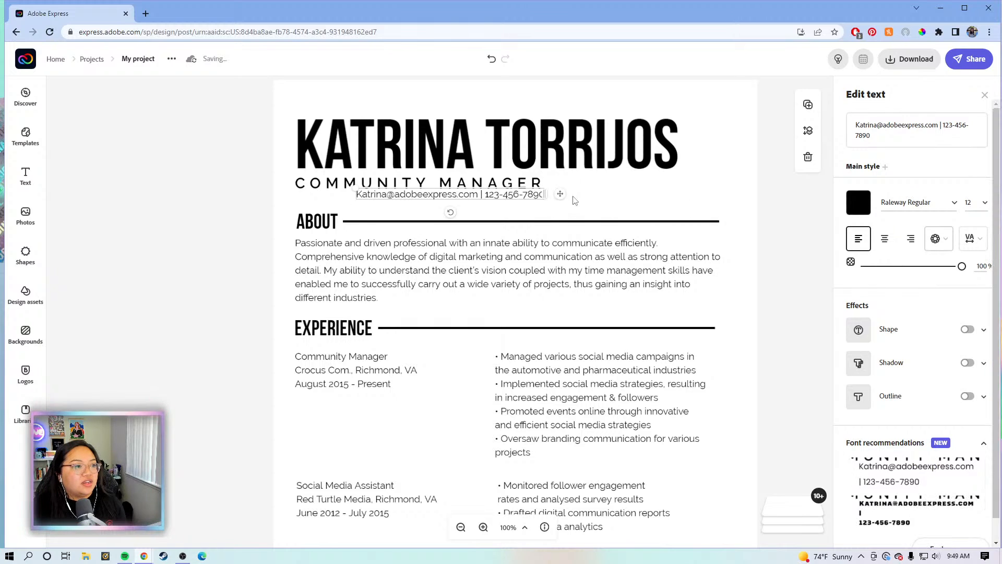
drag(548, 194, 500, 205)
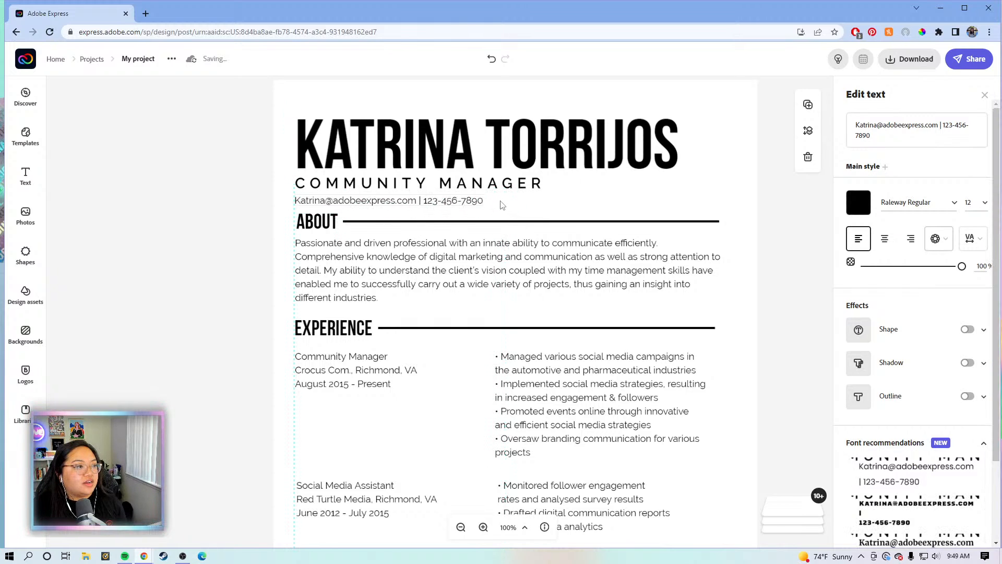
Zoom out to the whole résumé and shift most of its blocks slightly down
click(791, 225)
scroll(770, 230, down, 1)
scroll(769, 229, down, 3)
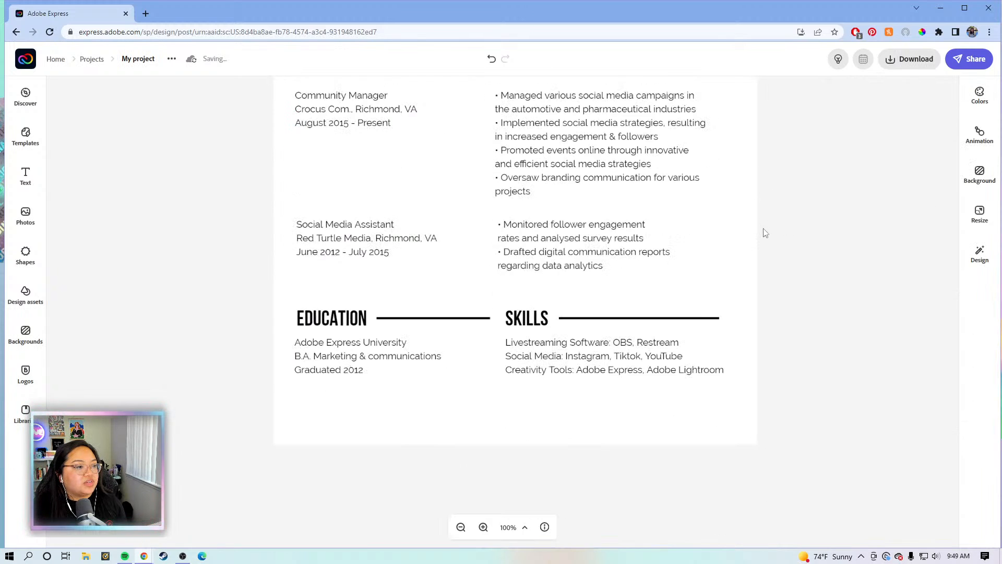
click(461, 528)
scroll(774, 358, up, 1)
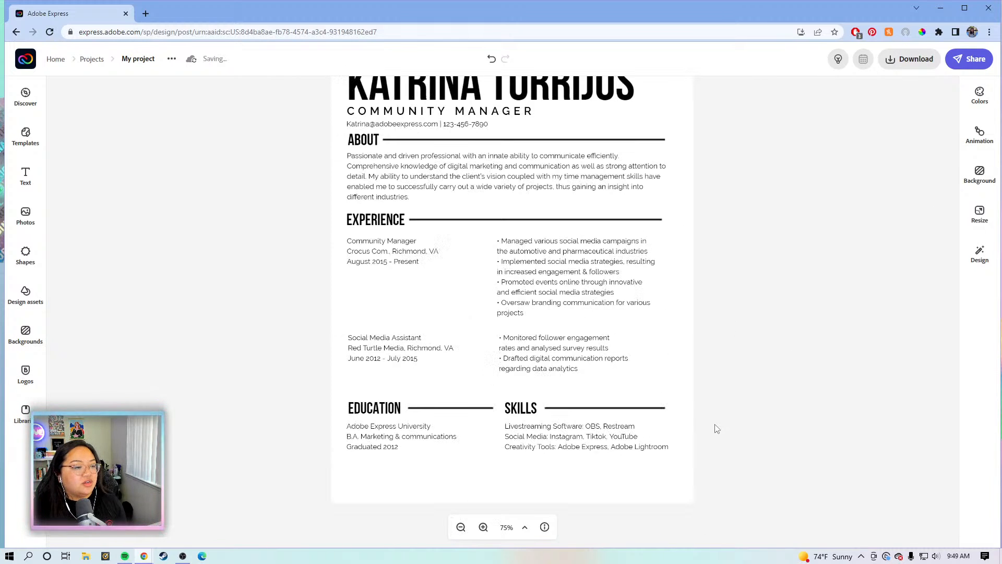
drag(732, 455, 337, 135)
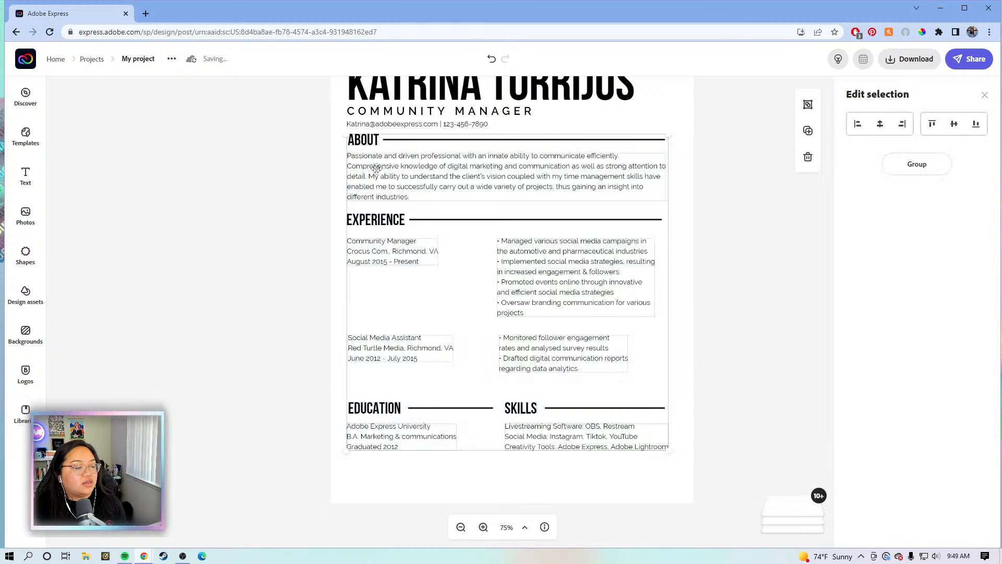
drag(377, 173, 377, 175)
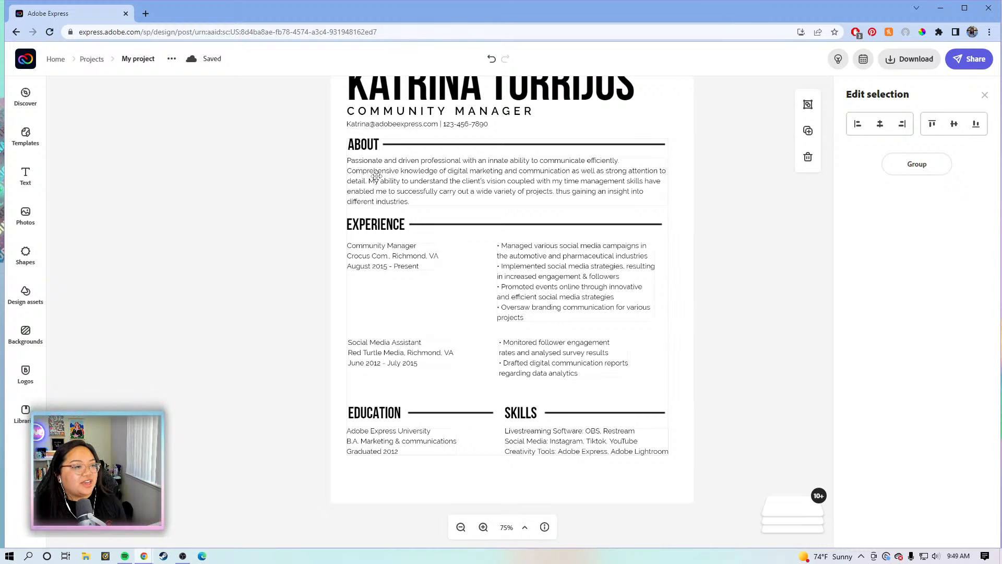
drag(377, 177, 377, 177)
Push the Experience, Education and Skills blocks further down the page
click(665, 297)
click(735, 270)
drag(757, 461, 311, 214)
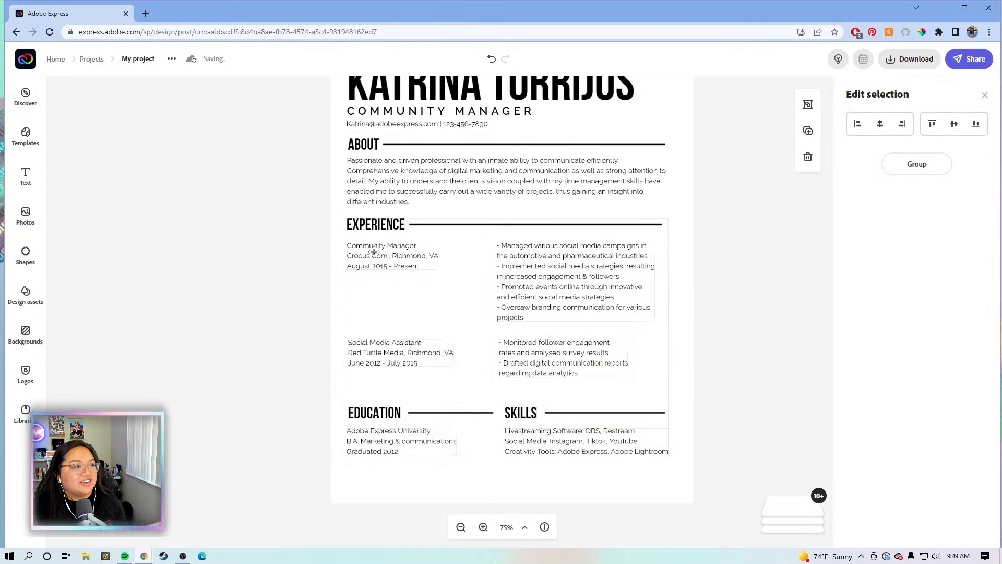
drag(373, 246, 374, 252)
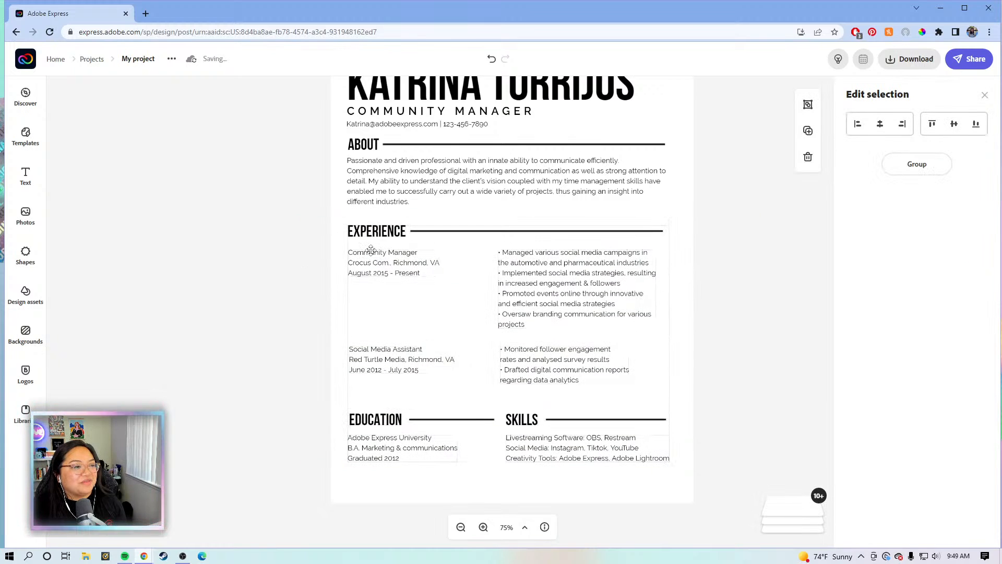
click(734, 374)
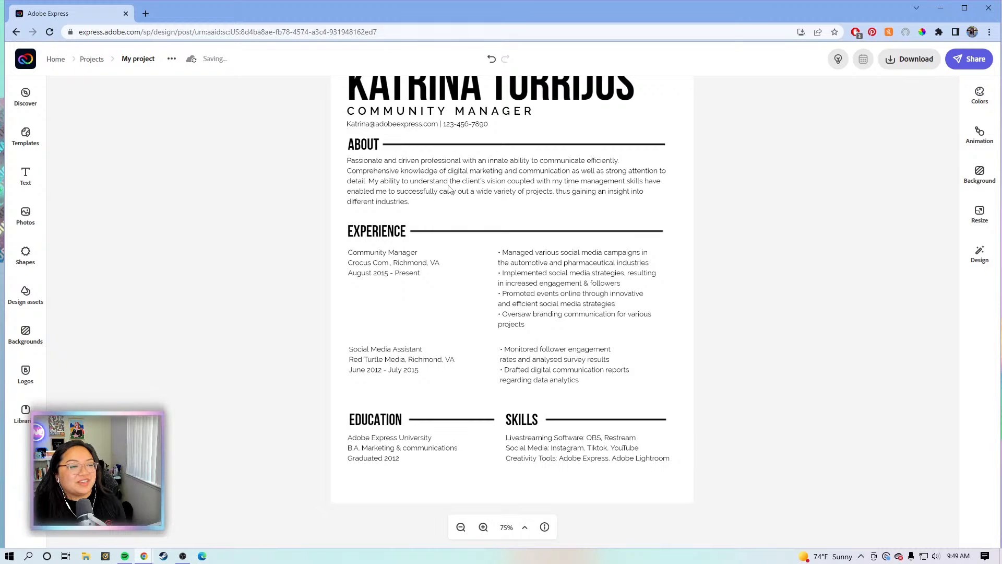
Check the text blocks' positions and nudge the About paragraph slightly lower under its heading
click(573, 283)
click(556, 366)
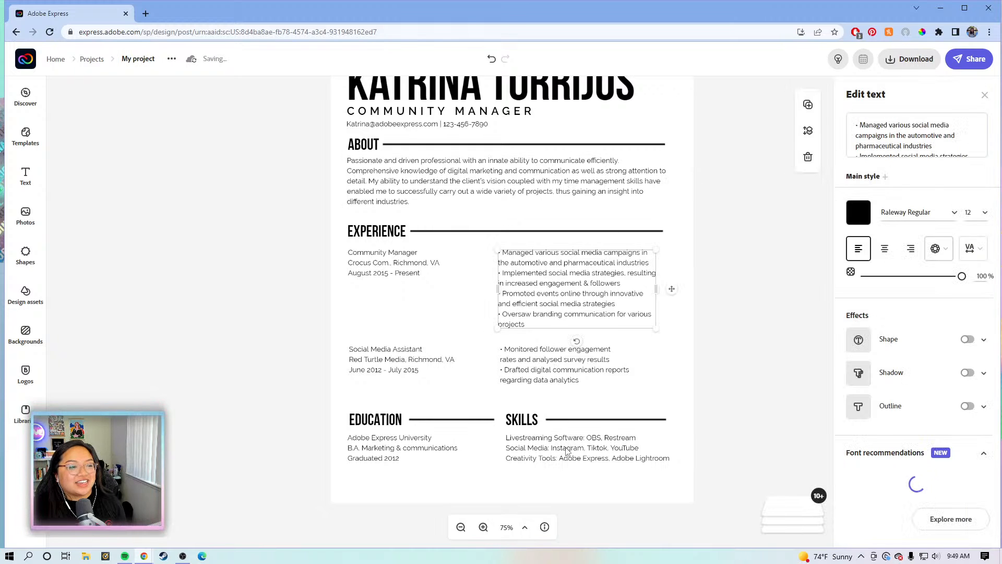
click(518, 449)
click(372, 440)
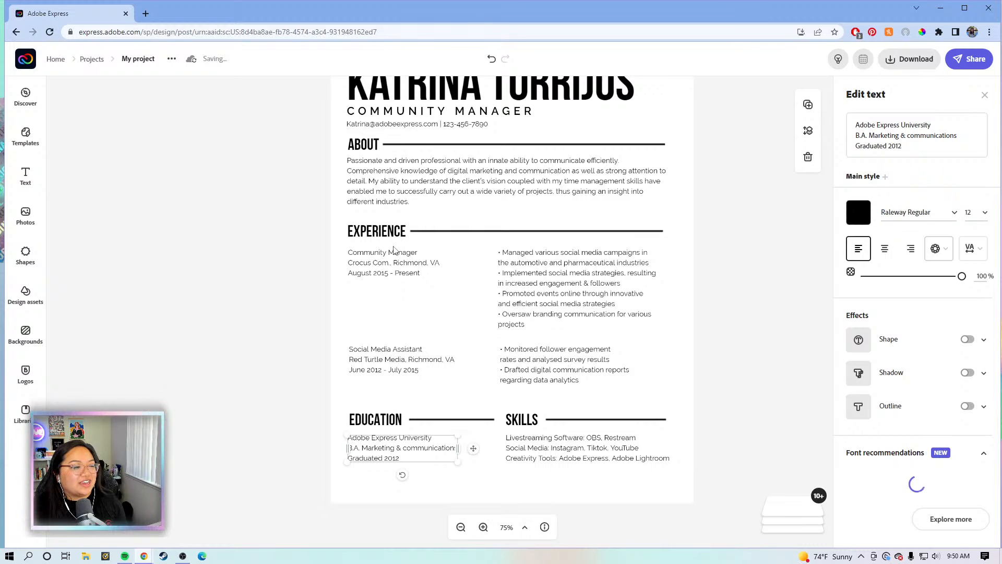
click(708, 207)
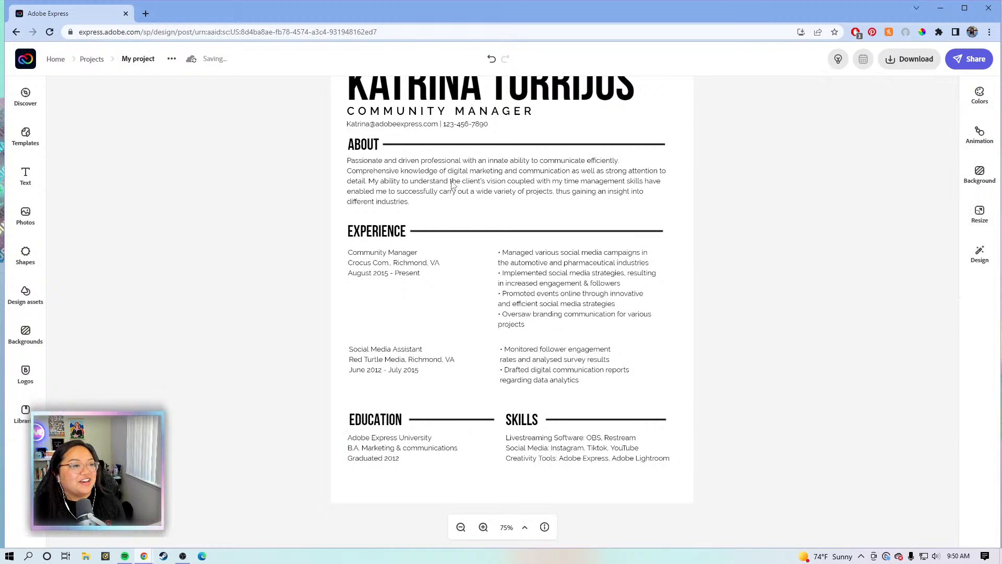
click(452, 183)
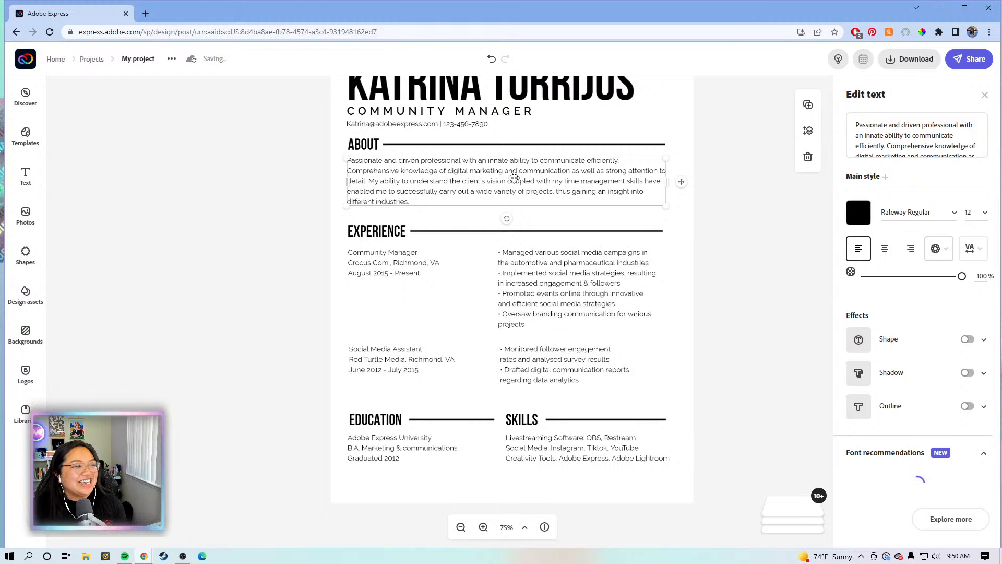
drag(514, 180, 513, 186)
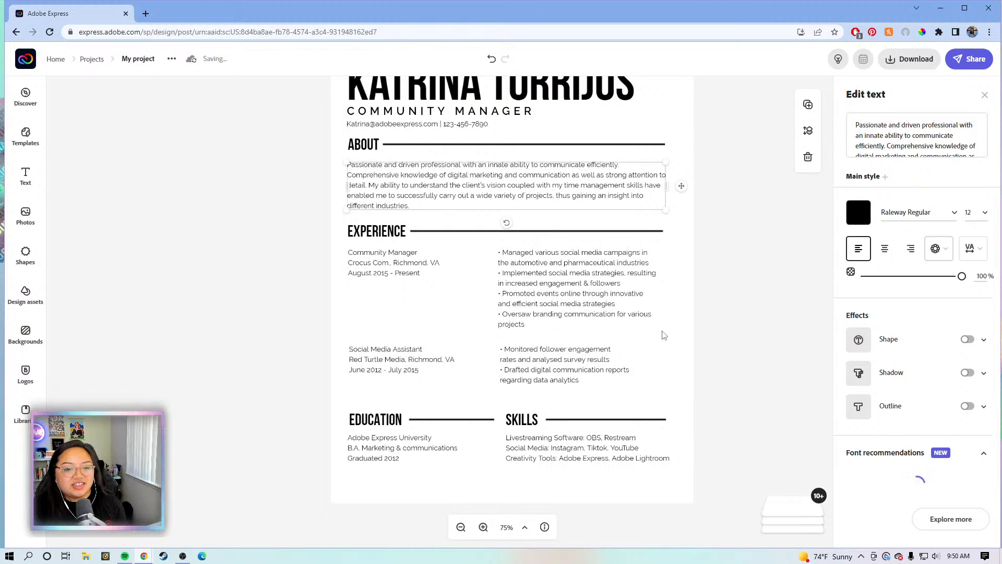
click(727, 315)
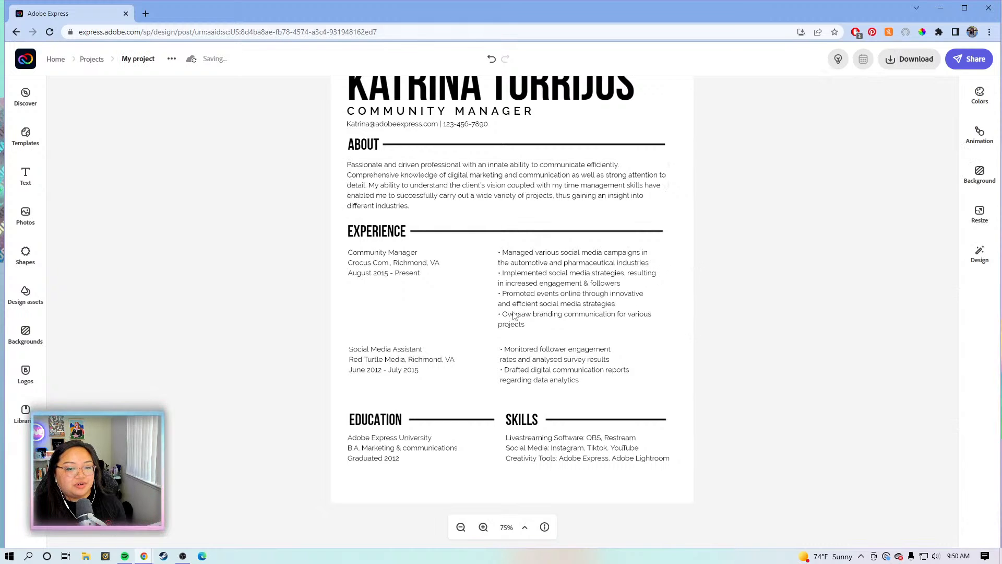
scroll(491, 315, down, 1)
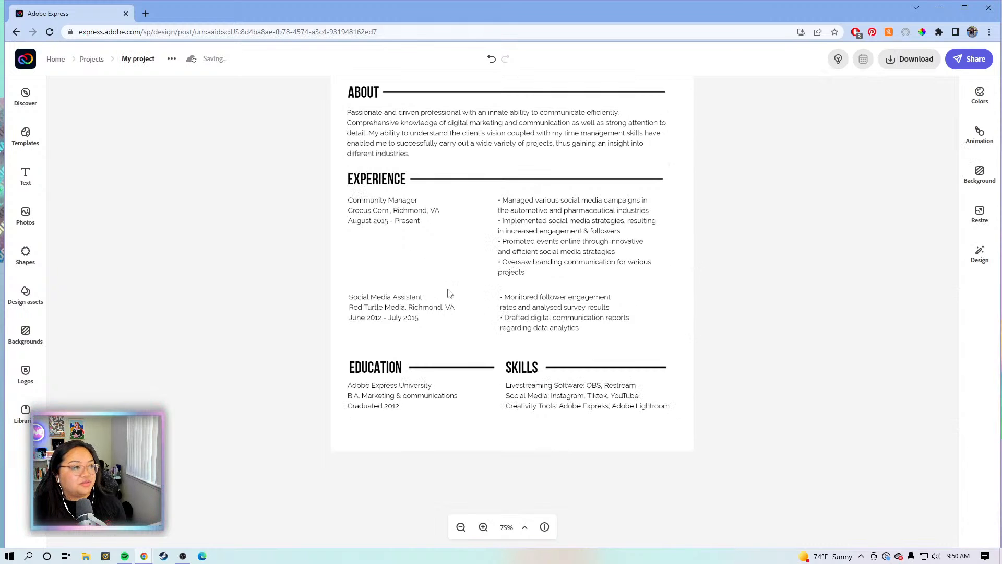
scroll(452, 293, up, 1)
In the Community Manager details, replace the comma before Richmond, VA with a line break
click(376, 258)
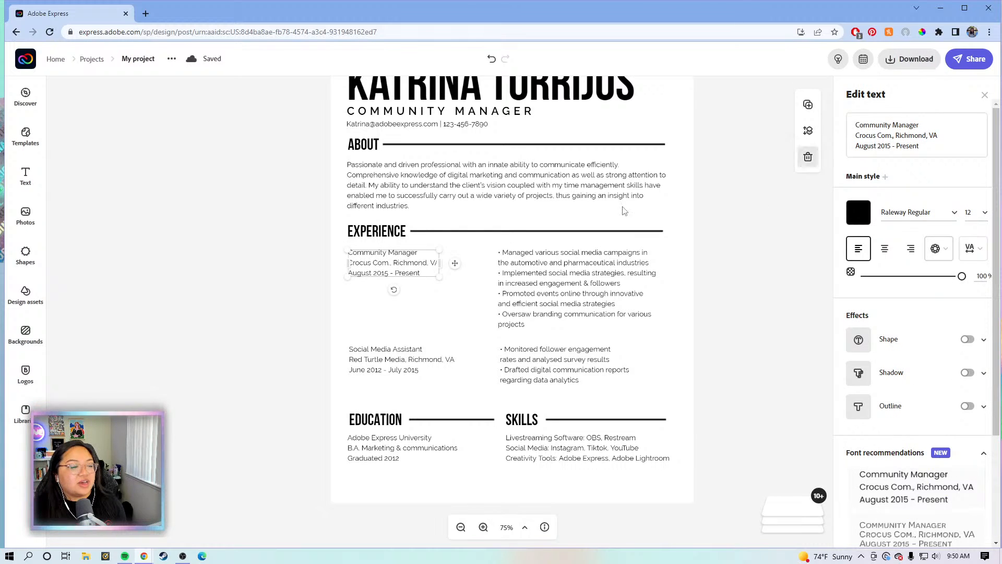
click(401, 370)
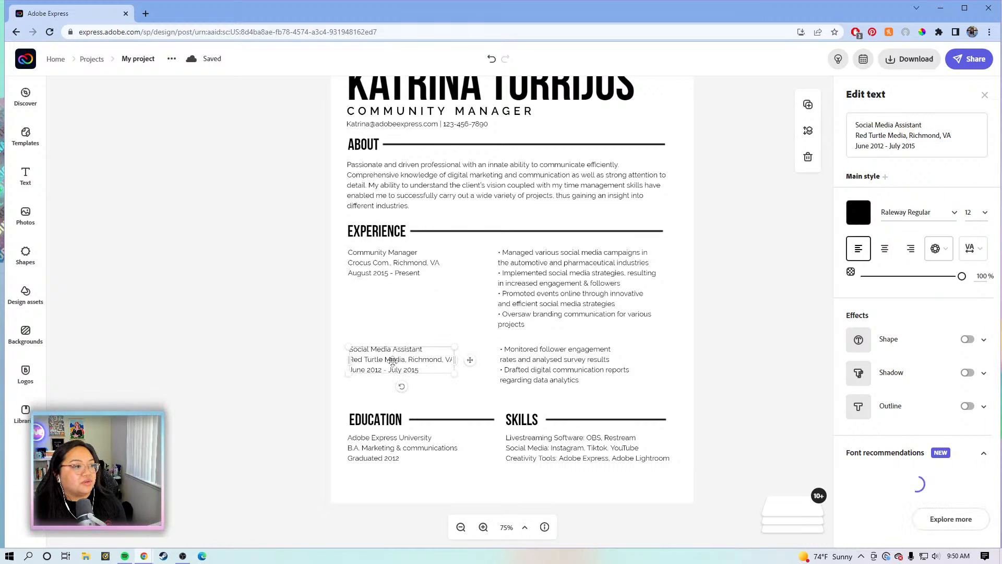
click(390, 265)
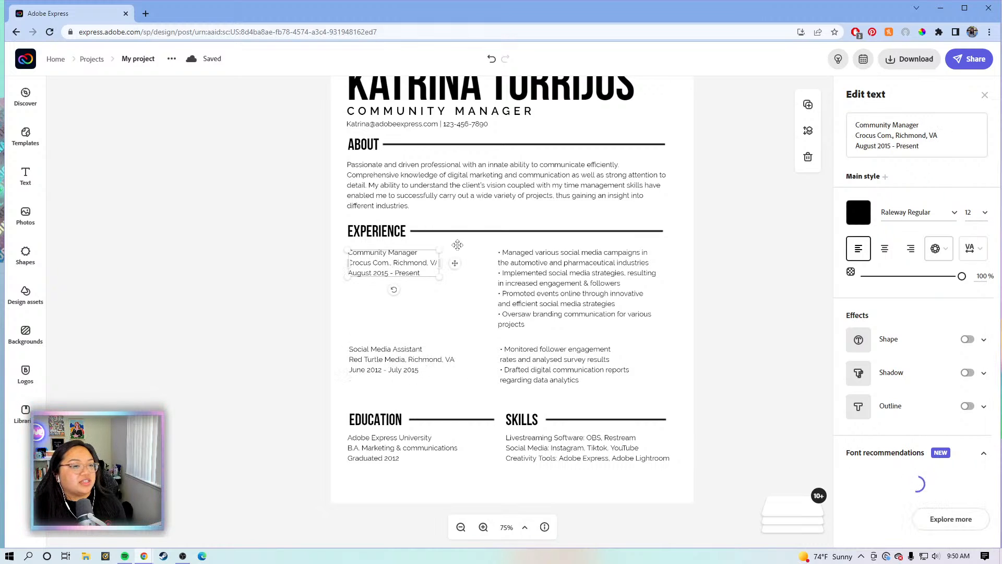
click(897, 136)
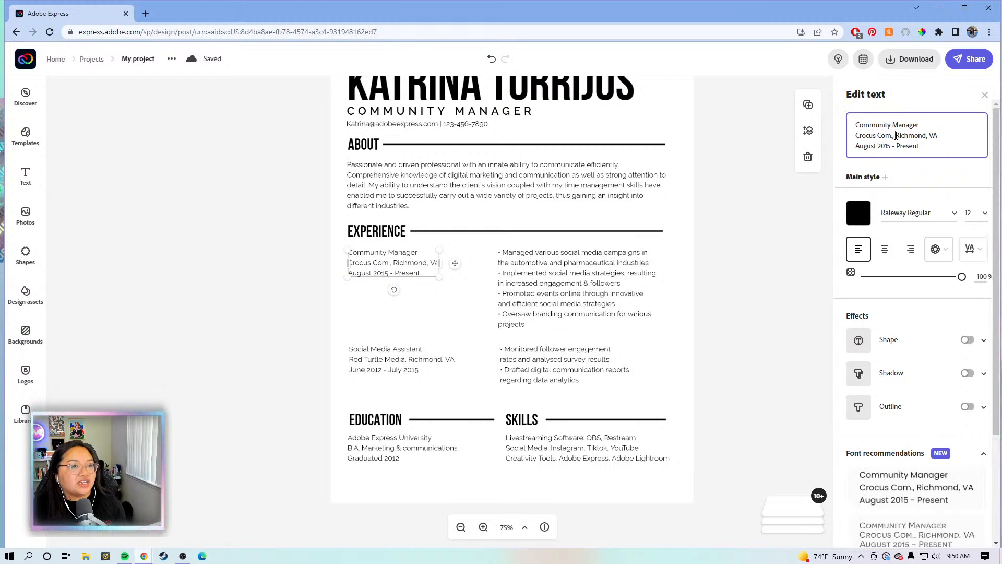
double_click(896, 135)
drag(894, 136, 861, 137)
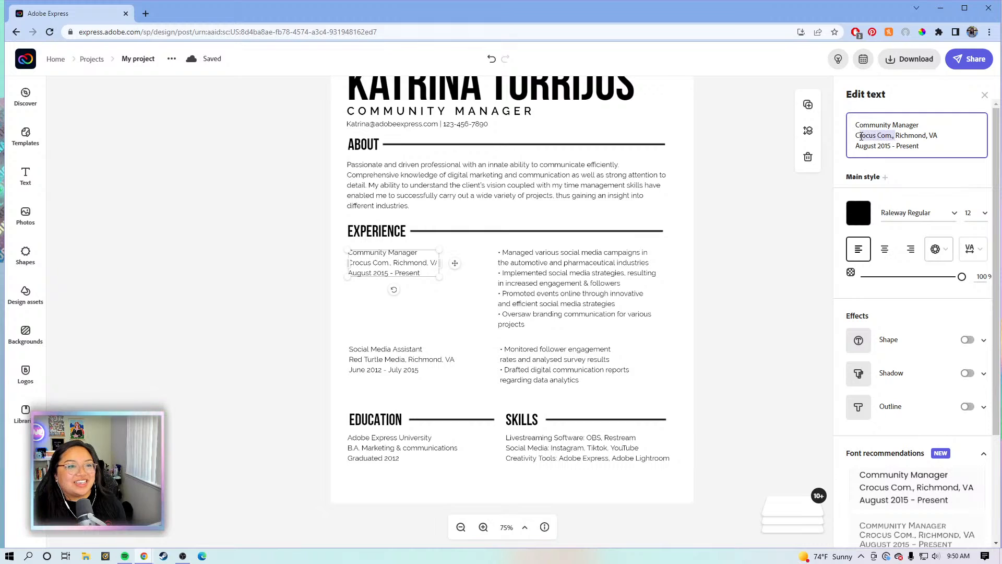
click(895, 135)
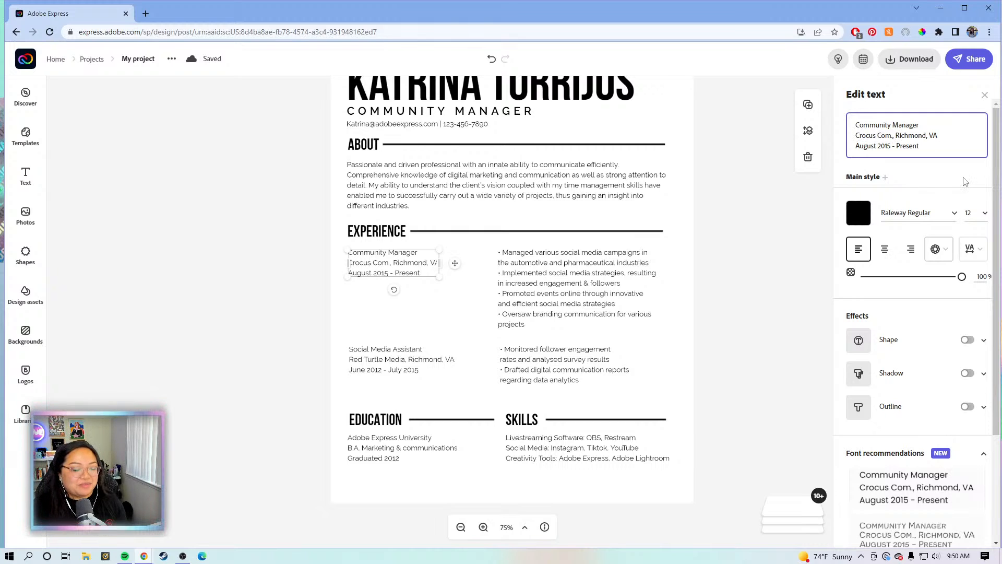
key(BackSpace)
key(BackSpace)
key(Return)
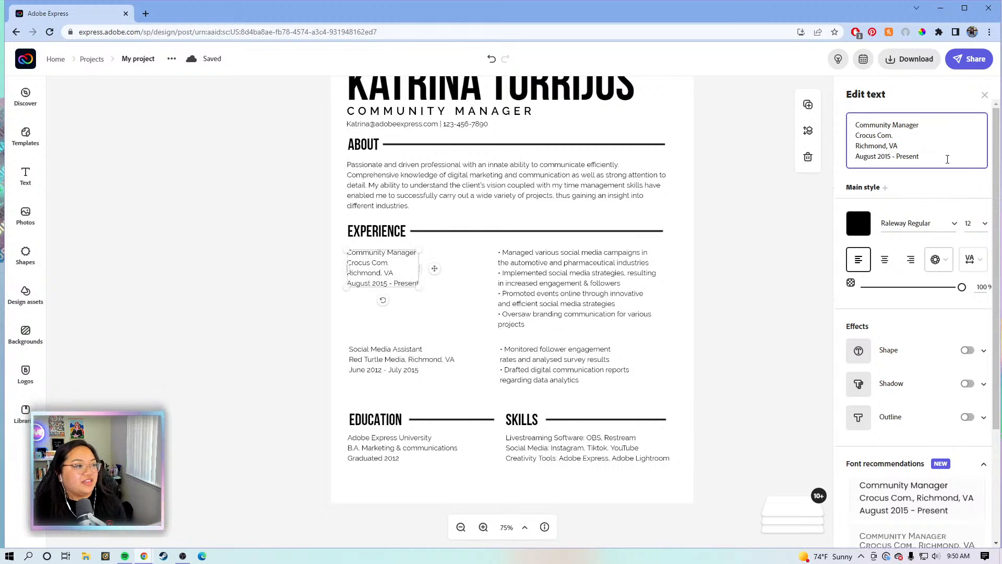
click(408, 355)
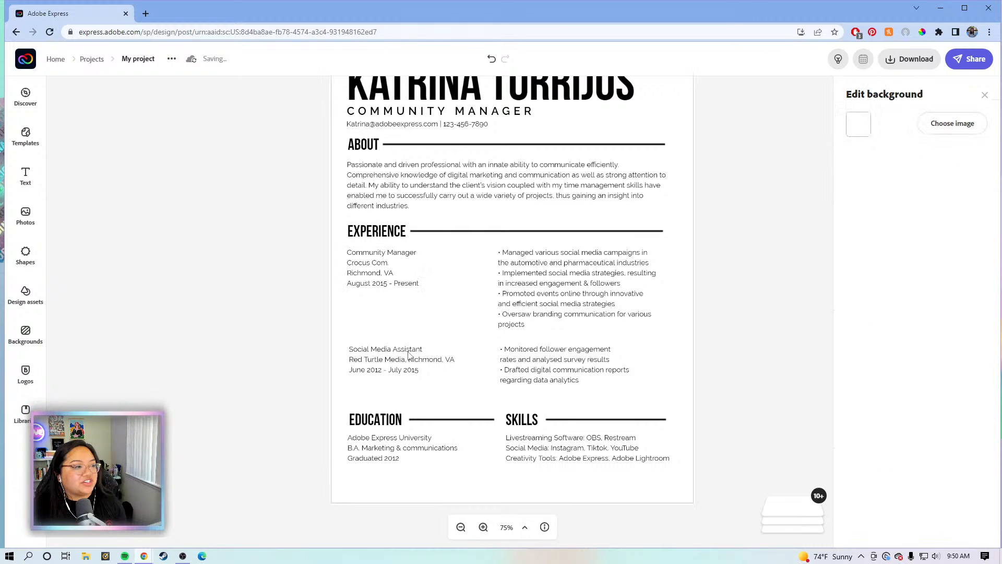
Move Richmond, VA onto its own line after Red Turtle Media in the Social Media Assistant details
click(408, 355)
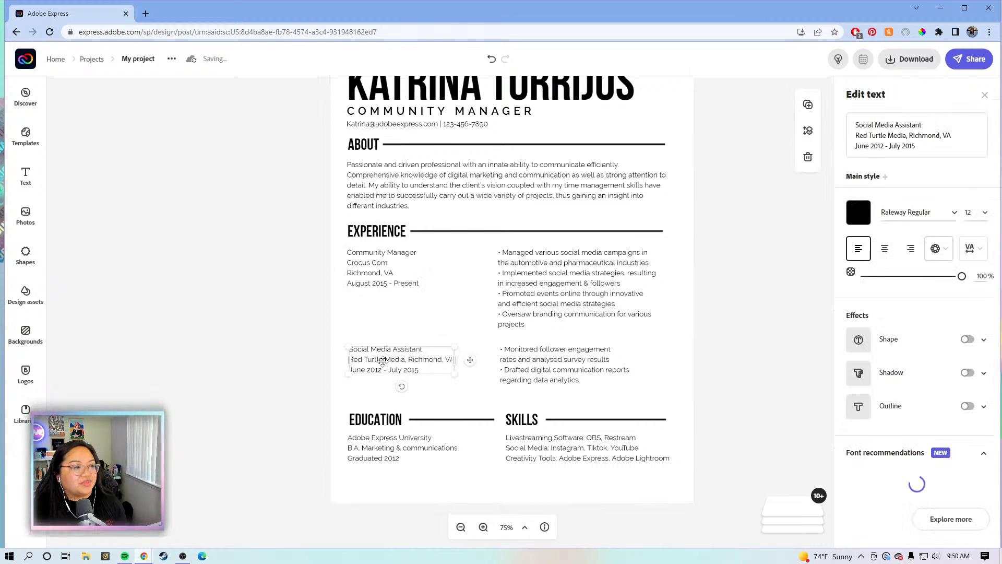
click(909, 135)
key(BackSpace)
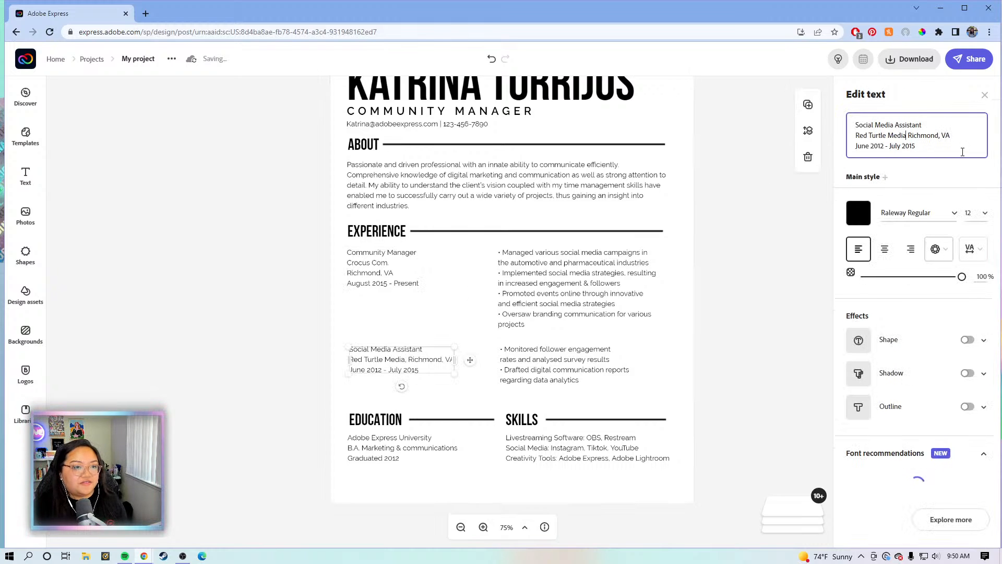
key(Return)
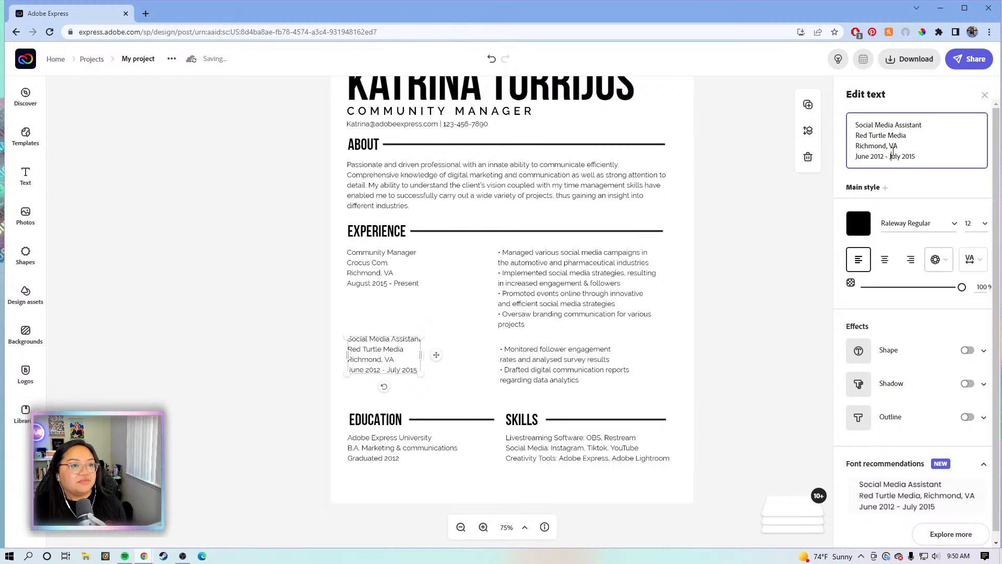
click(389, 271)
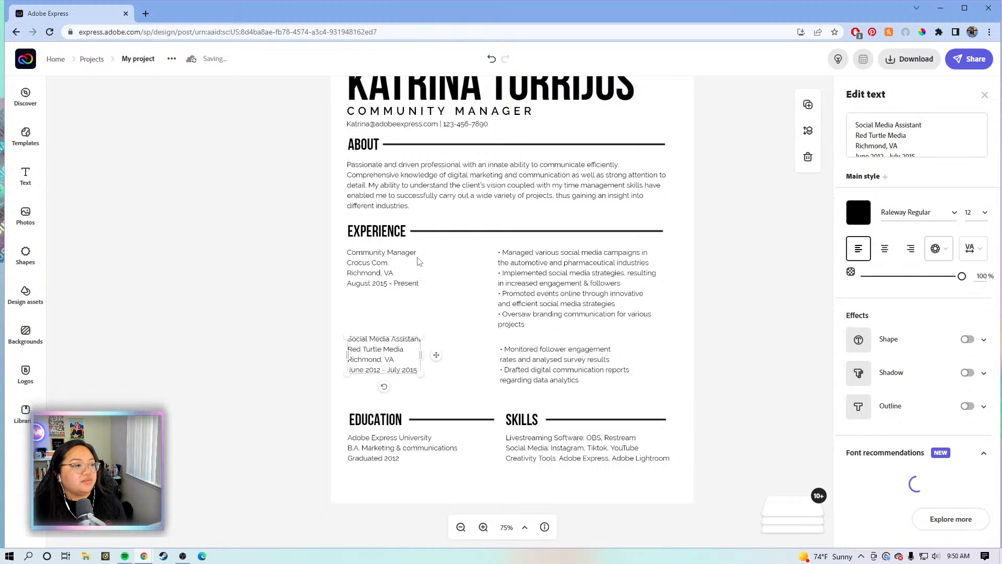
click(512, 283)
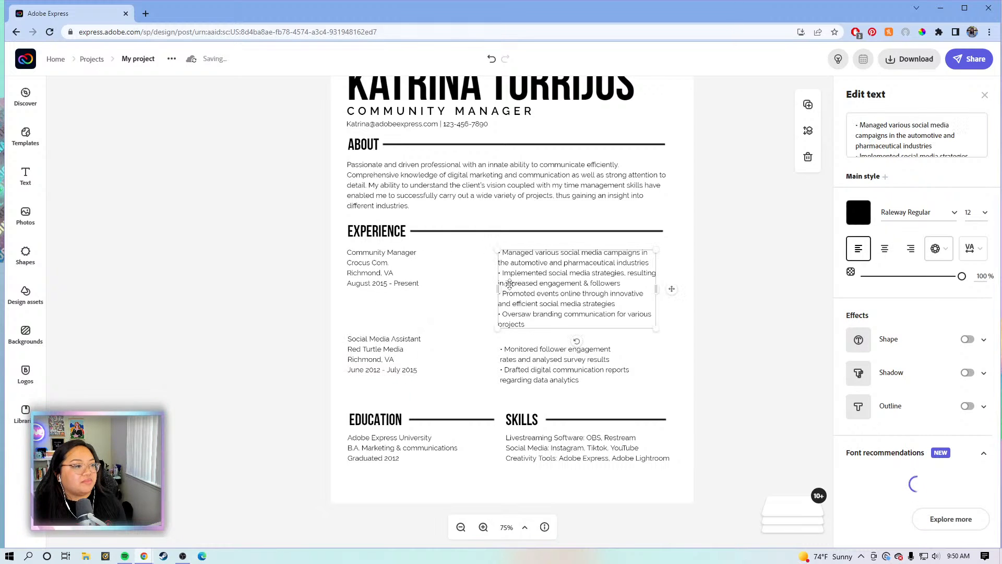
click(399, 283)
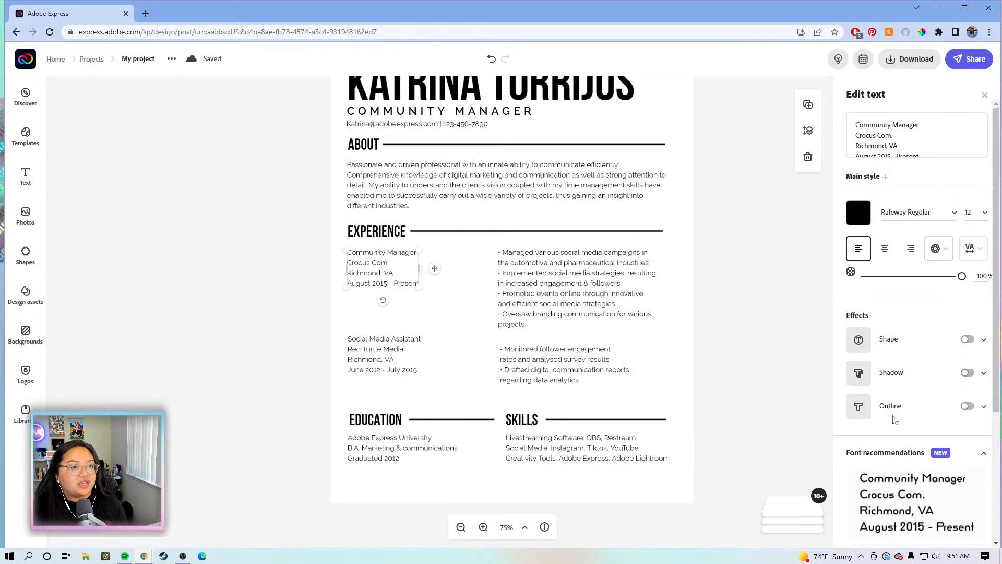
Change the Community Manager and Social Media Assistant detail blocks to Raleway SemiBold, one after the other
click(958, 213)
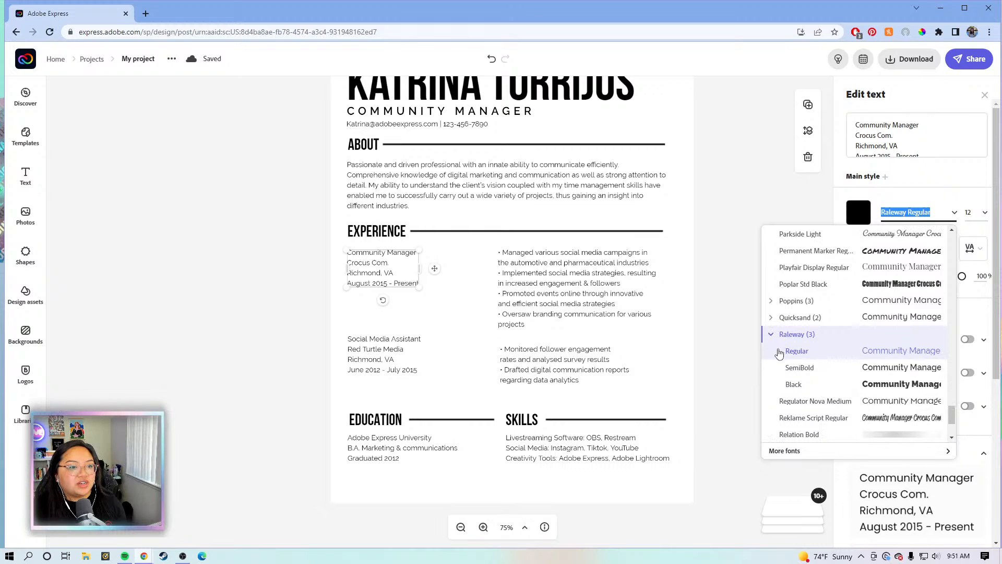
click(801, 368)
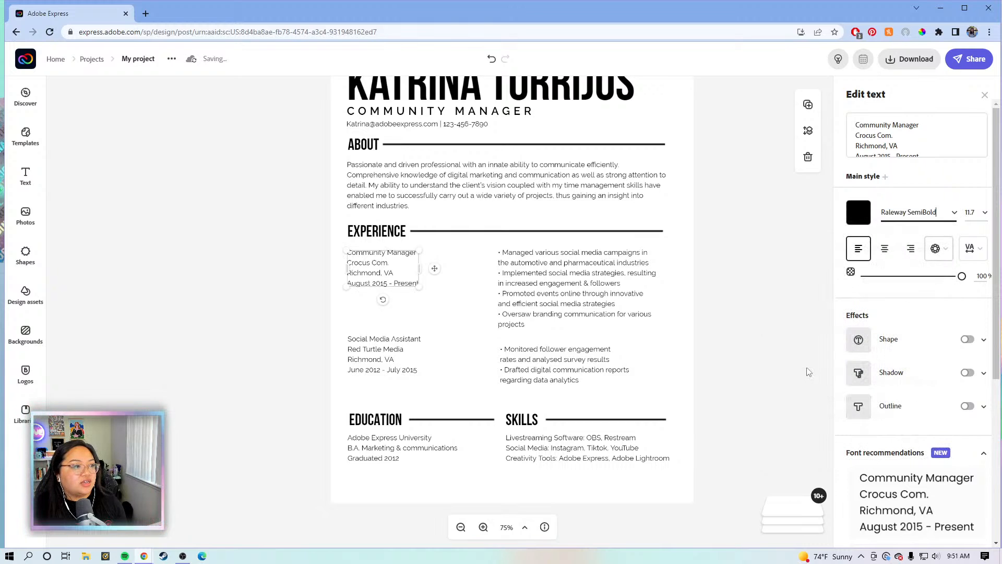
click(377, 355)
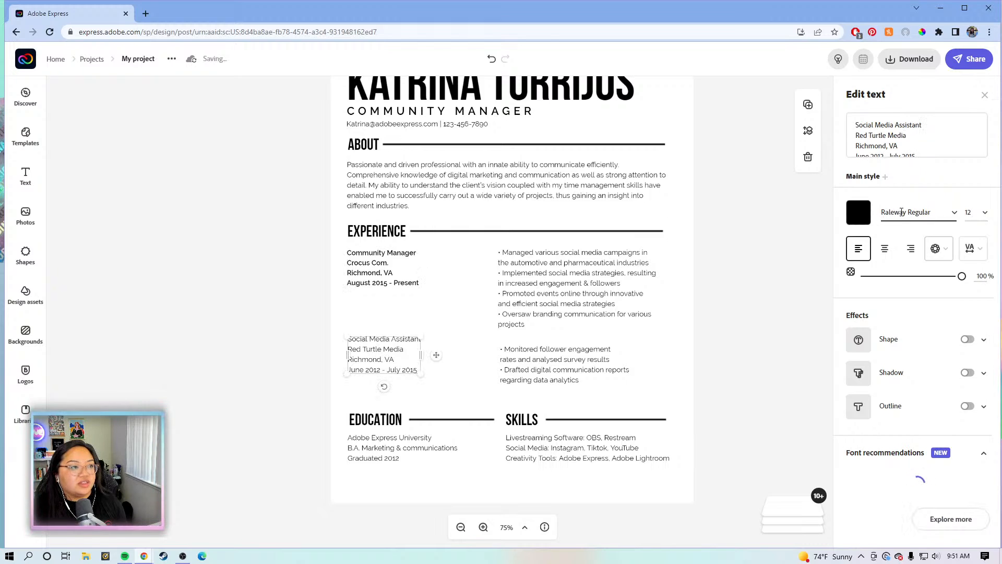
click(956, 212)
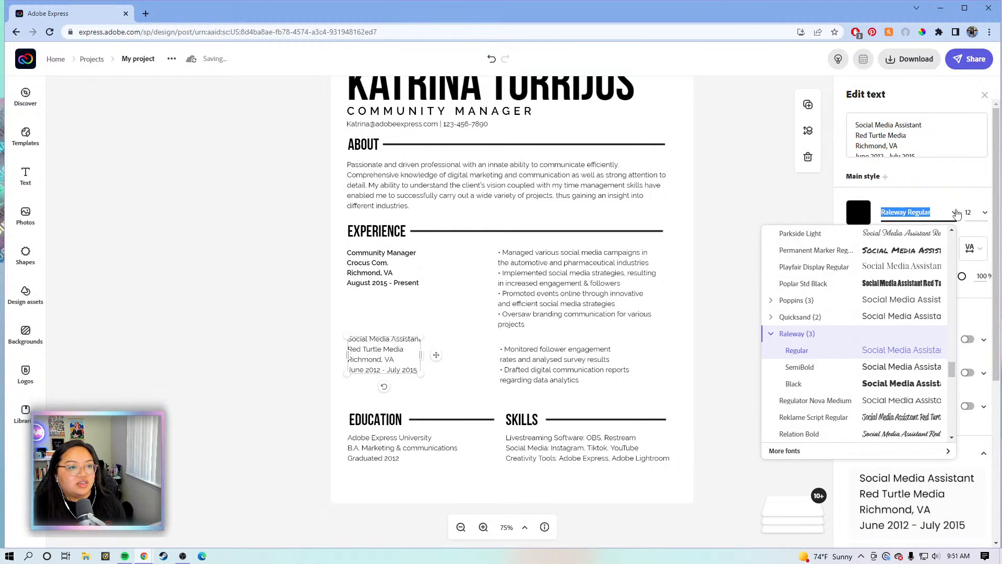
click(776, 337)
click(793, 371)
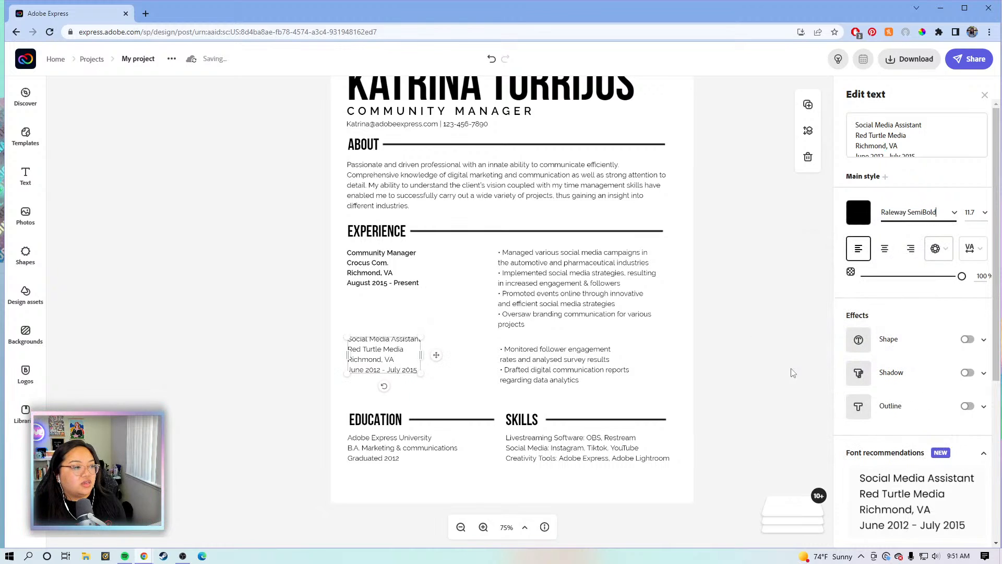
click(742, 374)
Widen the Community Manager bullet list left toward the job details and slightly right
click(507, 290)
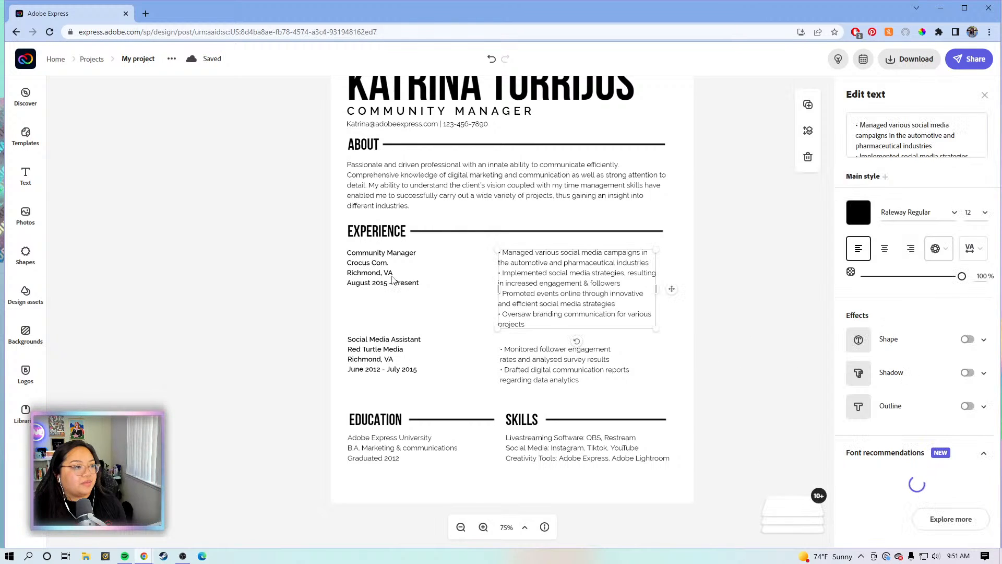
click(394, 277)
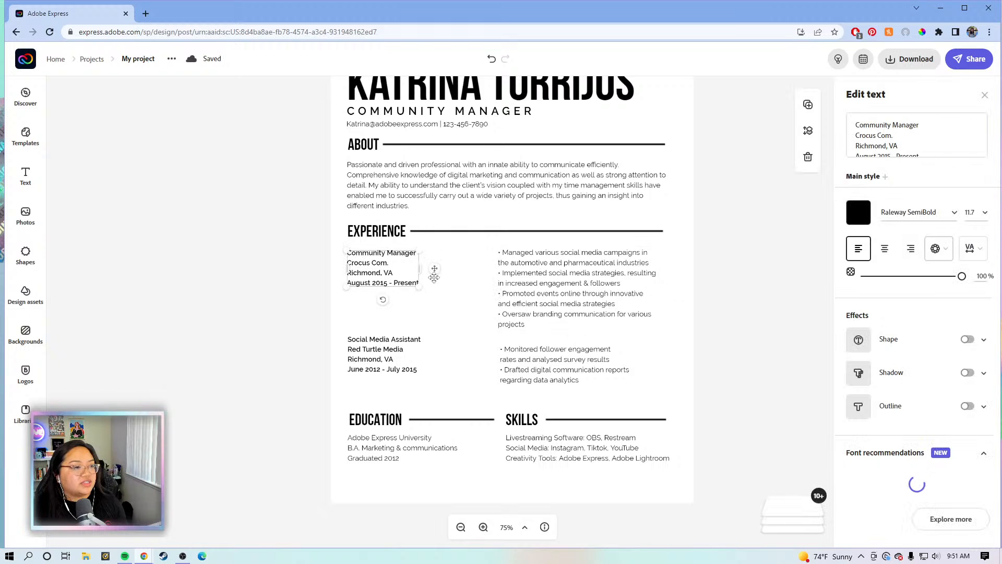
click(513, 296)
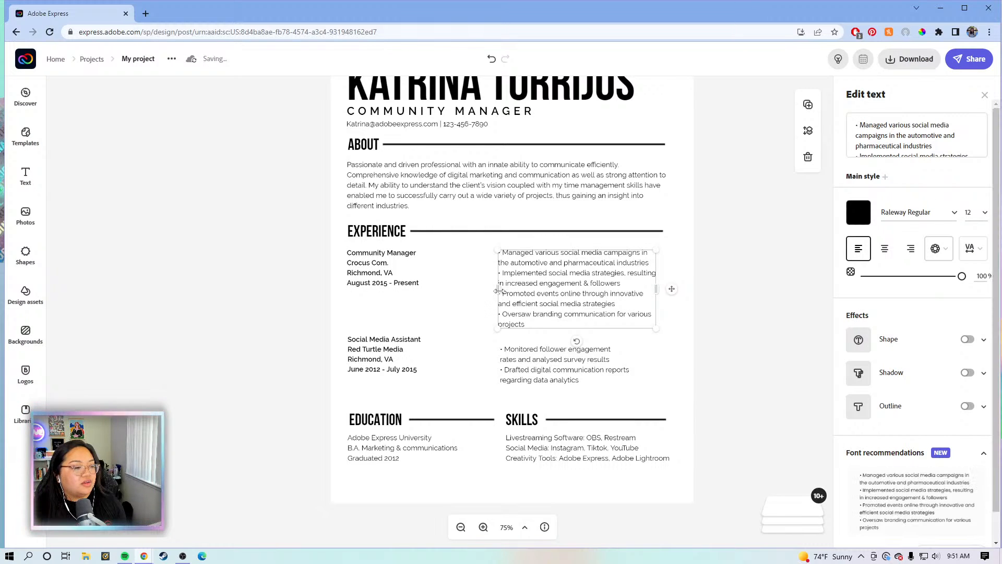
drag(498, 290, 447, 280)
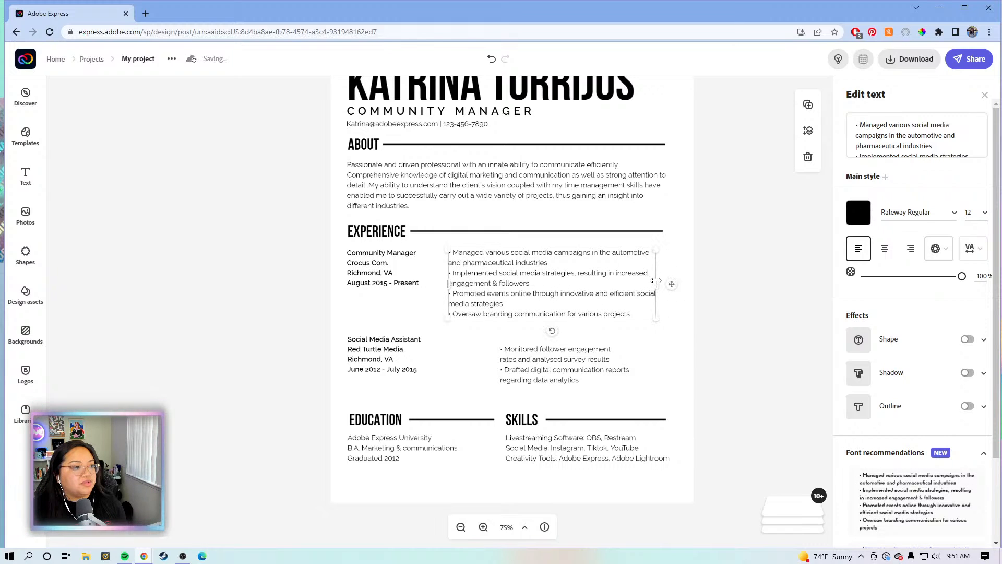
drag(656, 281, 663, 284)
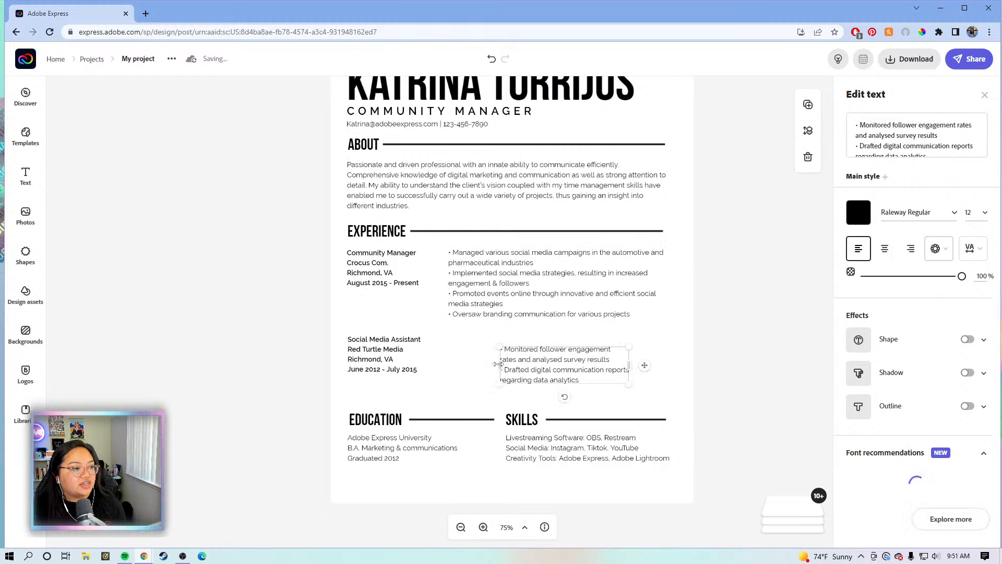
Widen the Social Media Assistant bullet list on both sides to match the first
drag(500, 365, 450, 365)
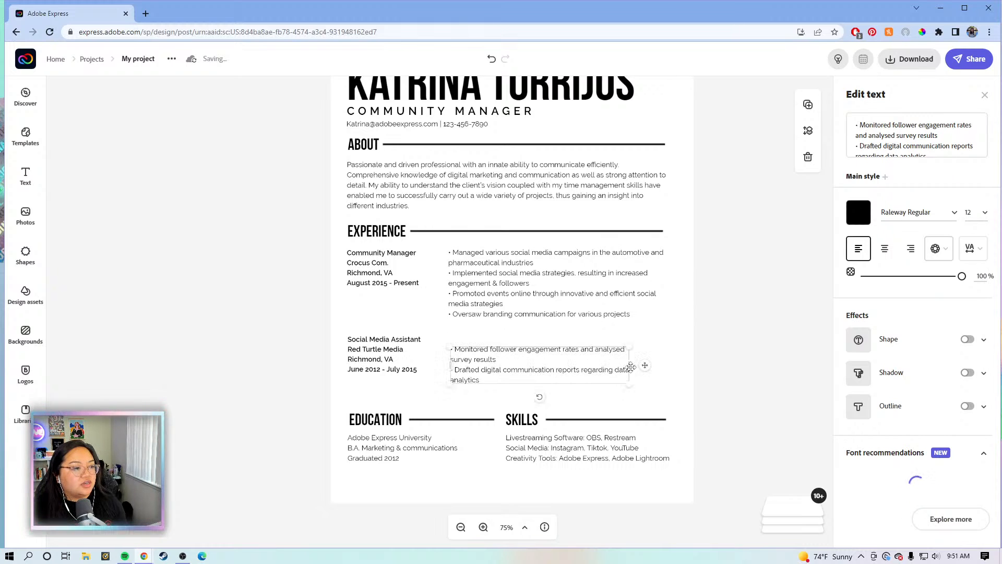
drag(629, 365, 660, 370)
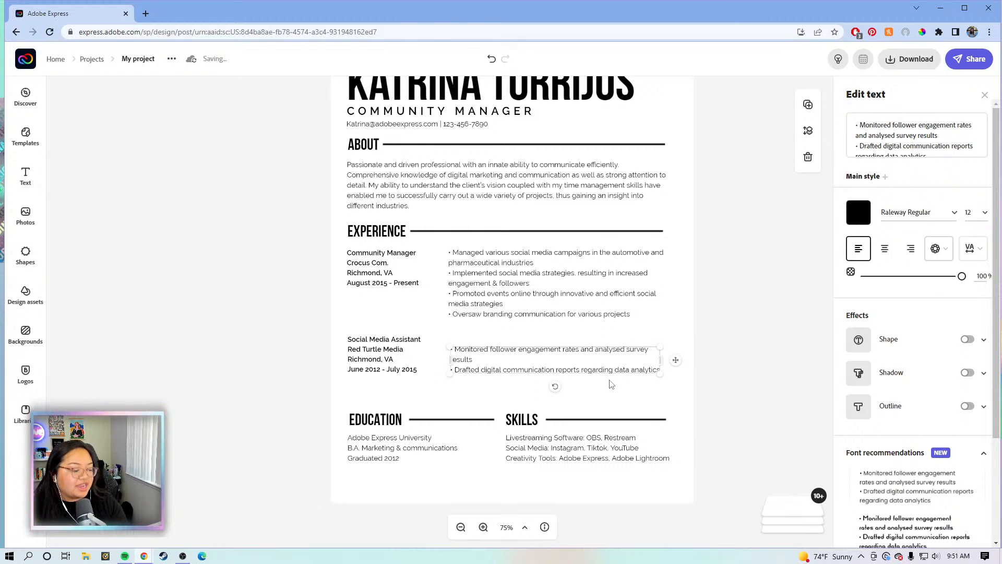
click(754, 288)
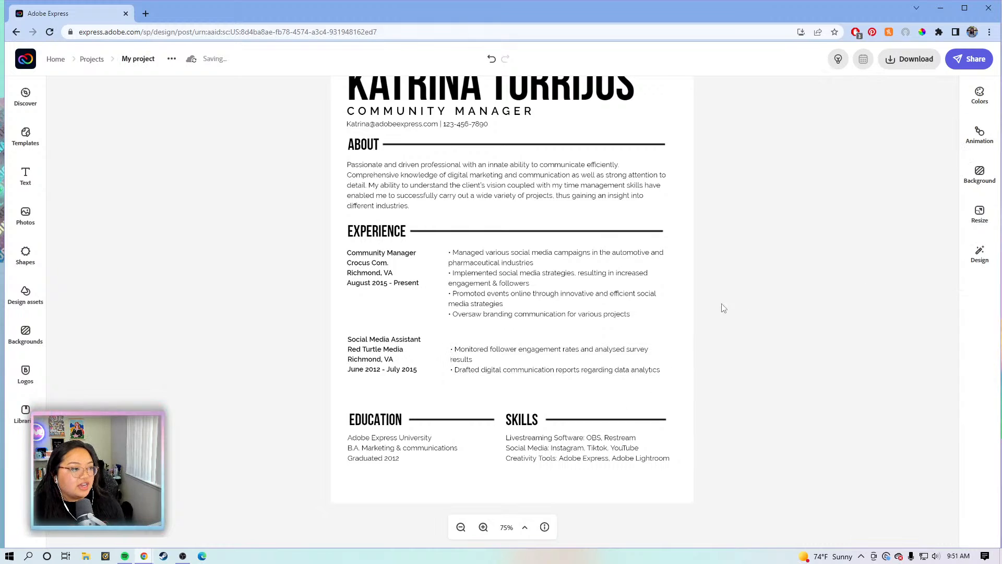
Compare the two jobs' bullet boxes to check their positions
click(513, 284)
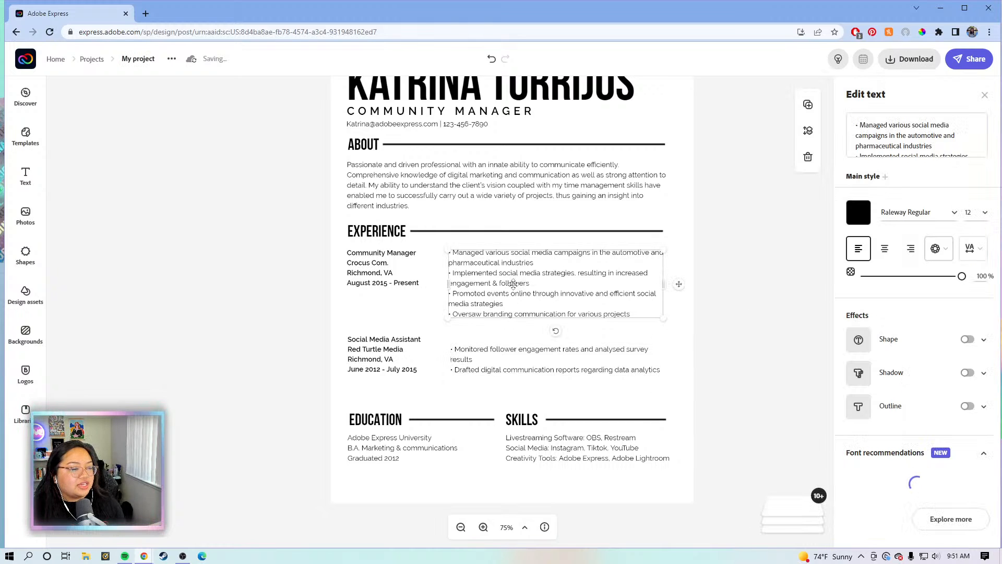
click(722, 261)
click(478, 295)
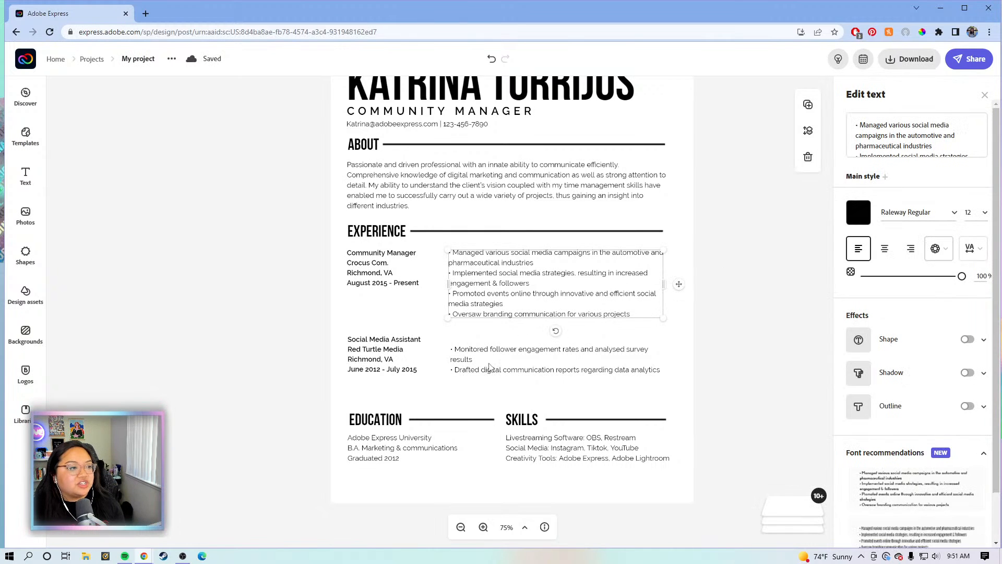
click(490, 366)
click(501, 295)
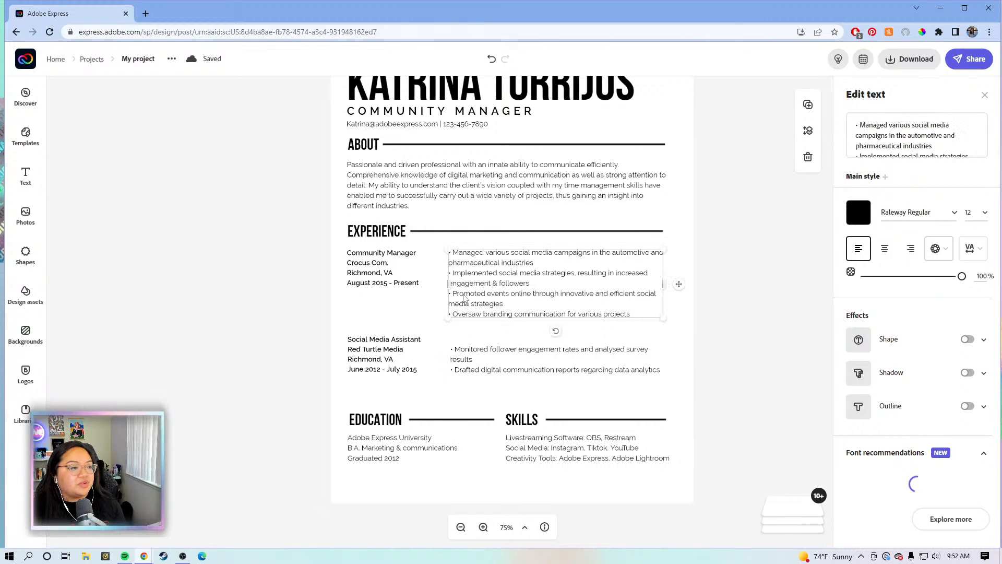
click(456, 358)
click(469, 268)
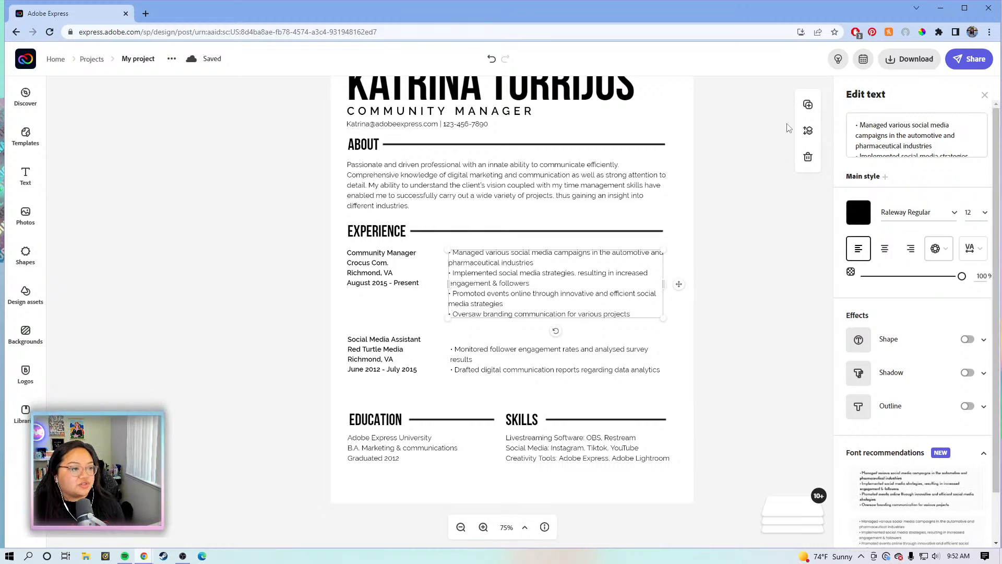
click(707, 372)
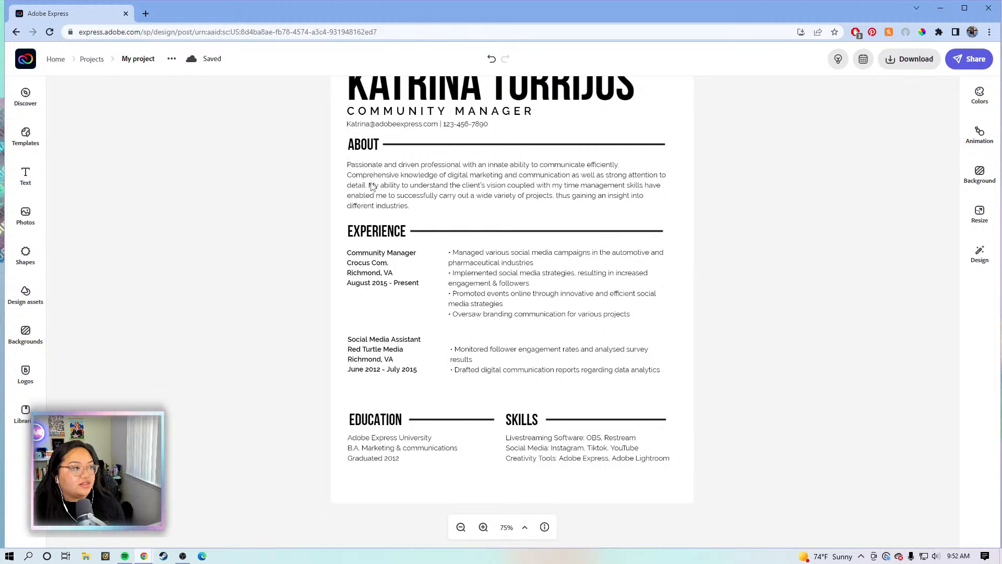
Move the Social Media Assistant bullet points up so they sit level with the job title
click(386, 186)
scroll(669, 230, up, 1)
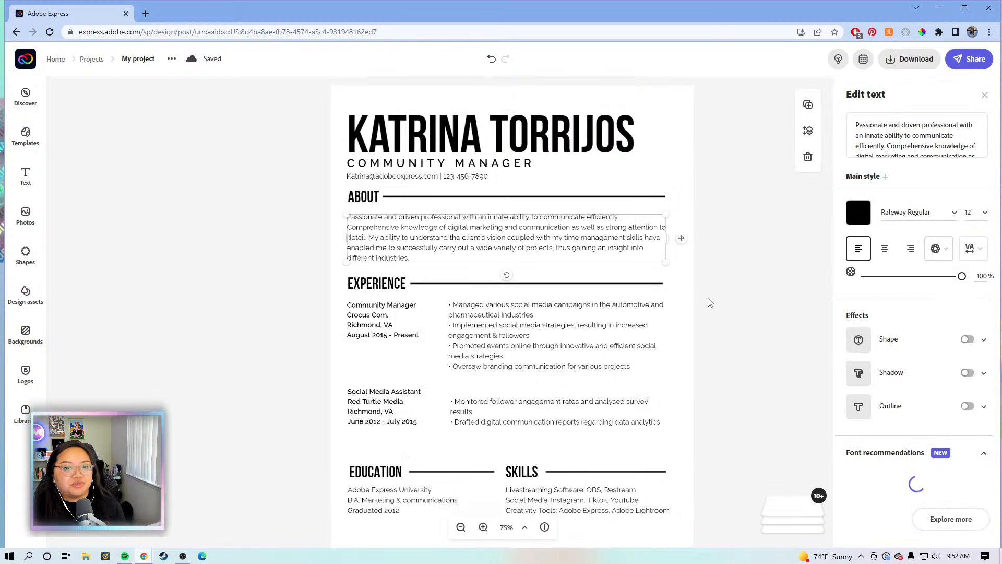
click(751, 297)
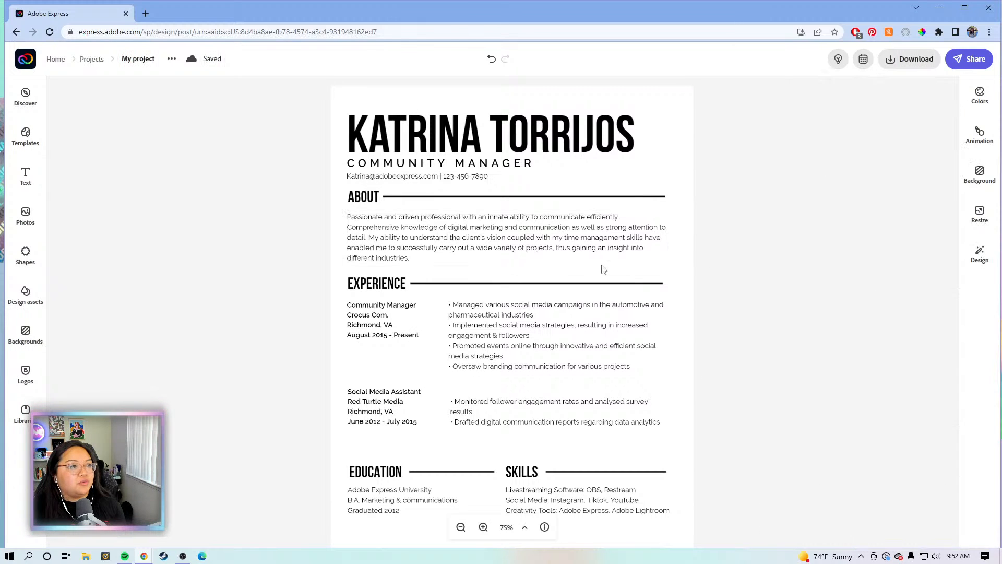
click(482, 202)
scroll(650, 227, down, 1)
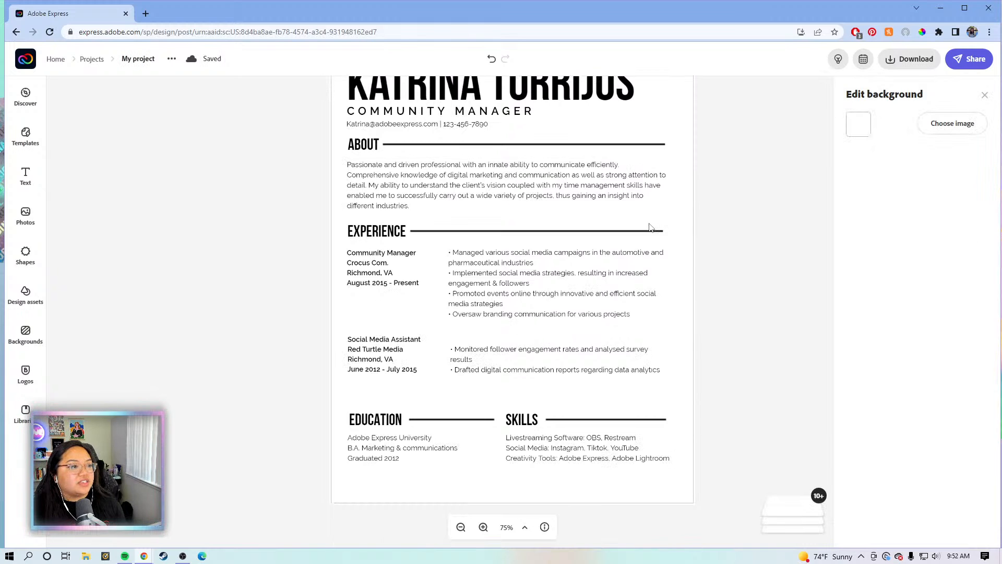
click(510, 354)
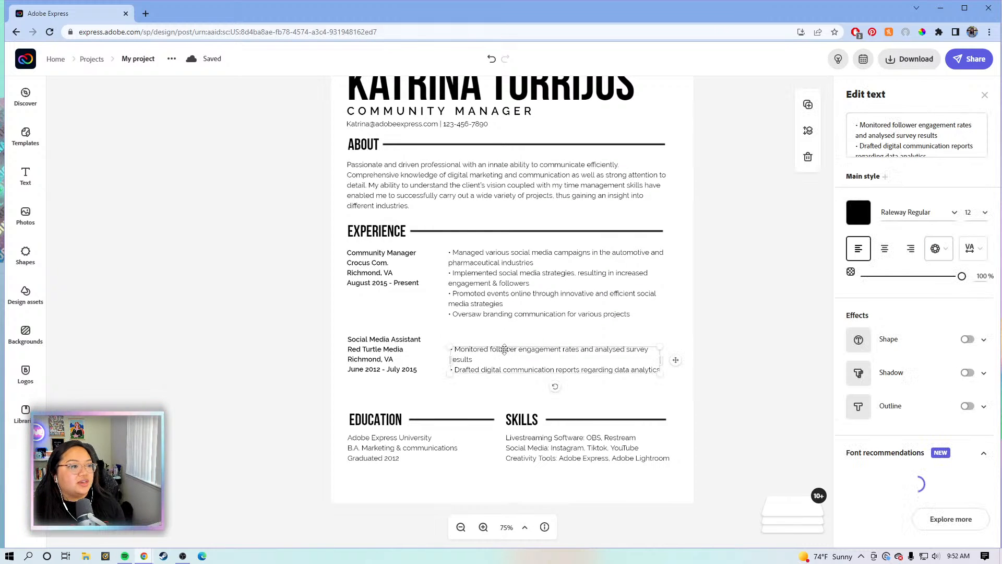
drag(497, 349, 495, 339)
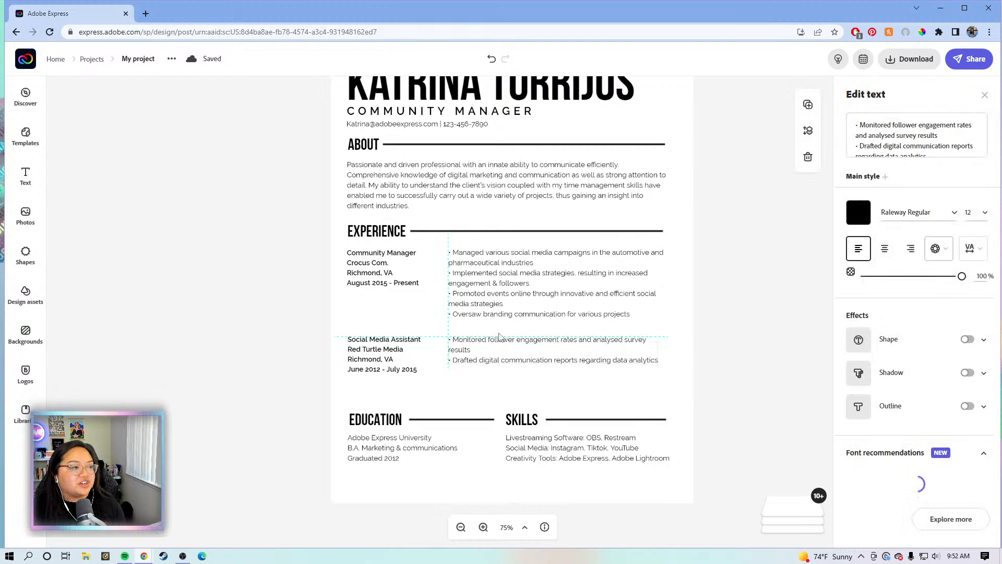
click(709, 339)
scroll(631, 158, up, 1)
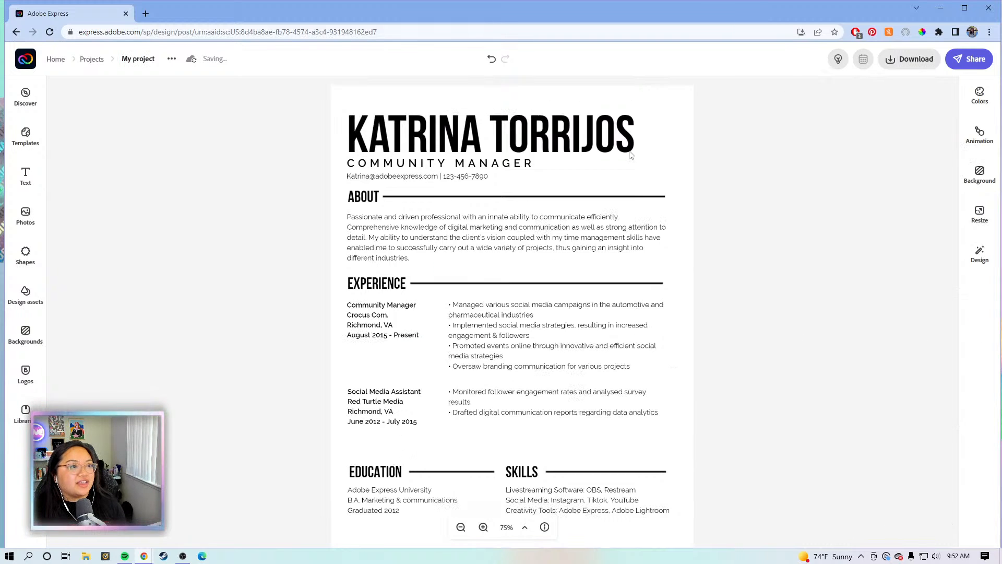
click(637, 199)
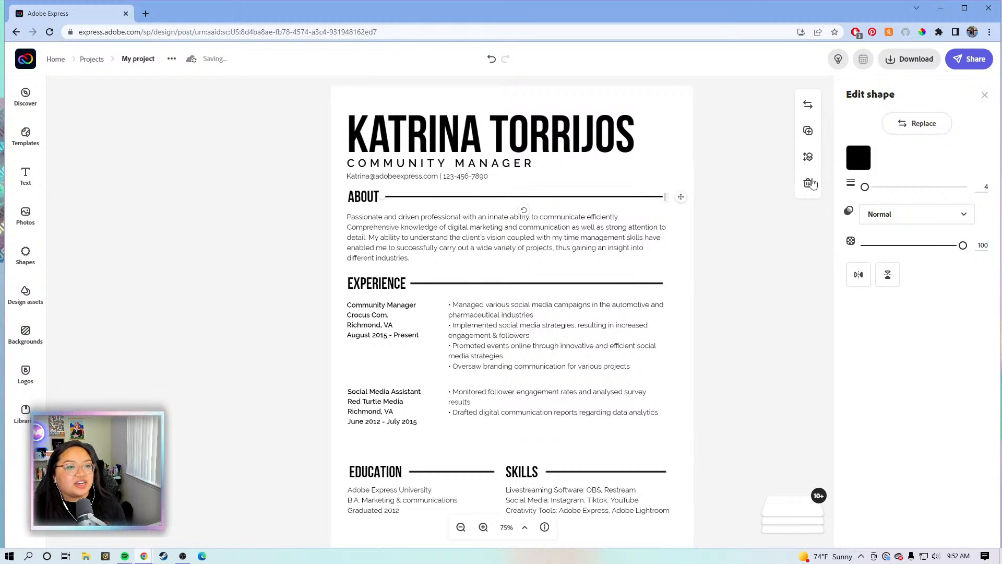
Try pink shades on the ABOUT divider line, then darken the colour
click(862, 162)
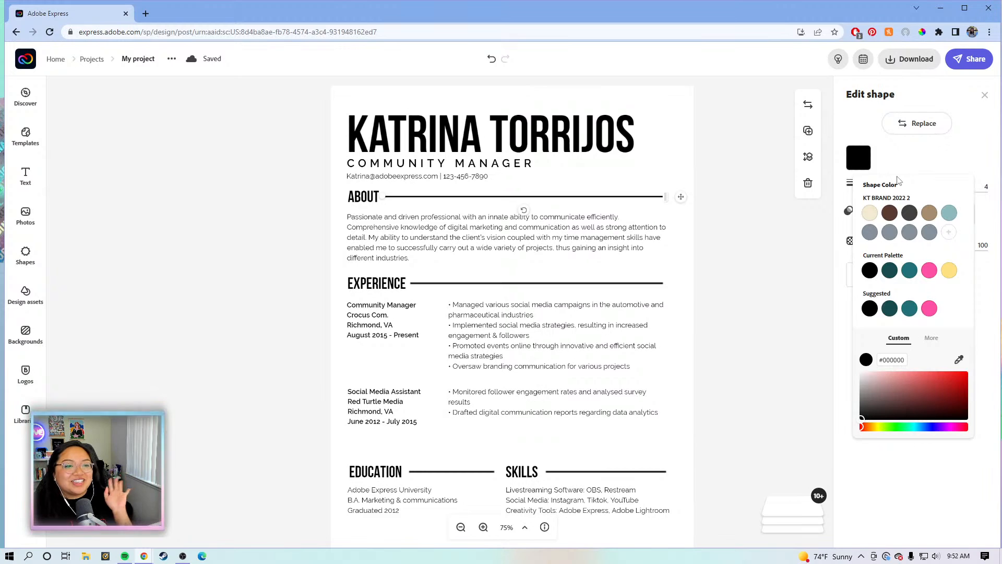
click(883, 375)
click(885, 378)
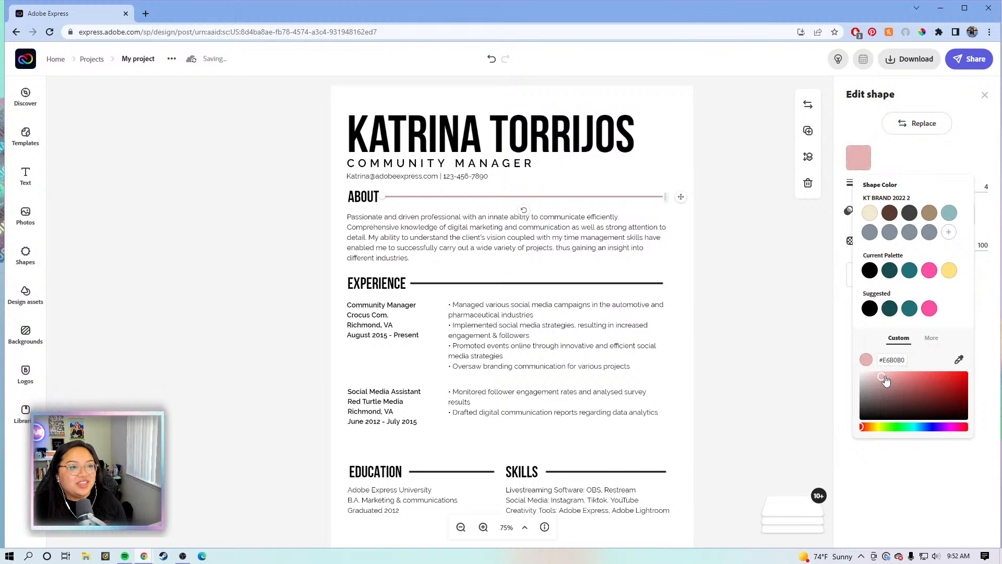
drag(887, 381, 896, 370)
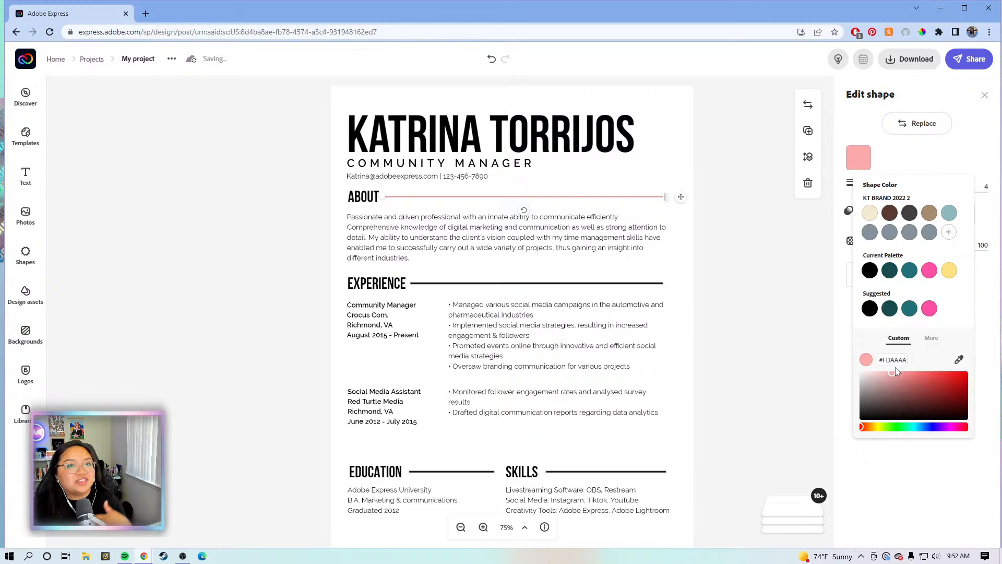
drag(898, 376, 892, 388)
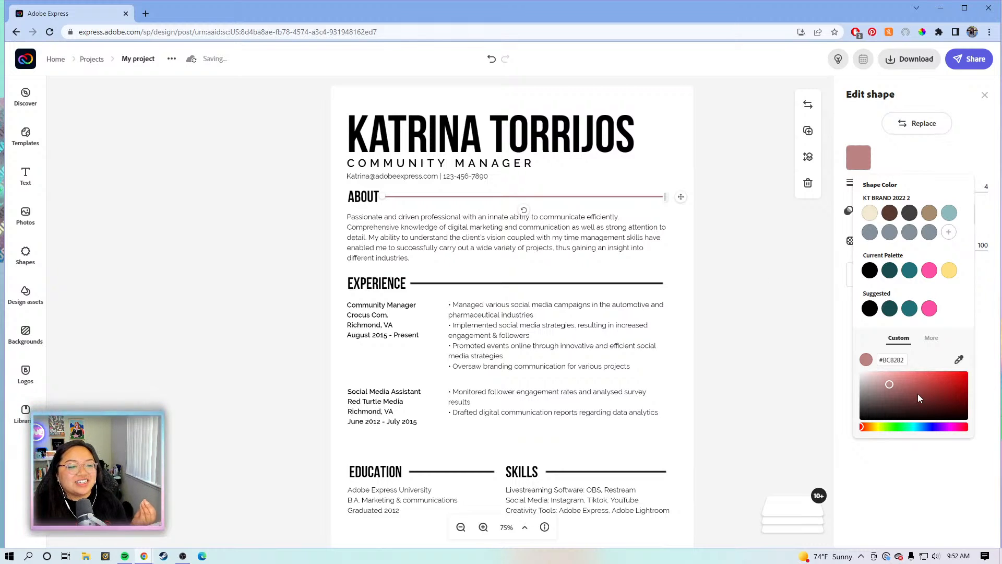
mouse_move(920, 398)
mouse_down()
mouse_move(925, 390)
mouse_move(855, 398)
mouse_up()
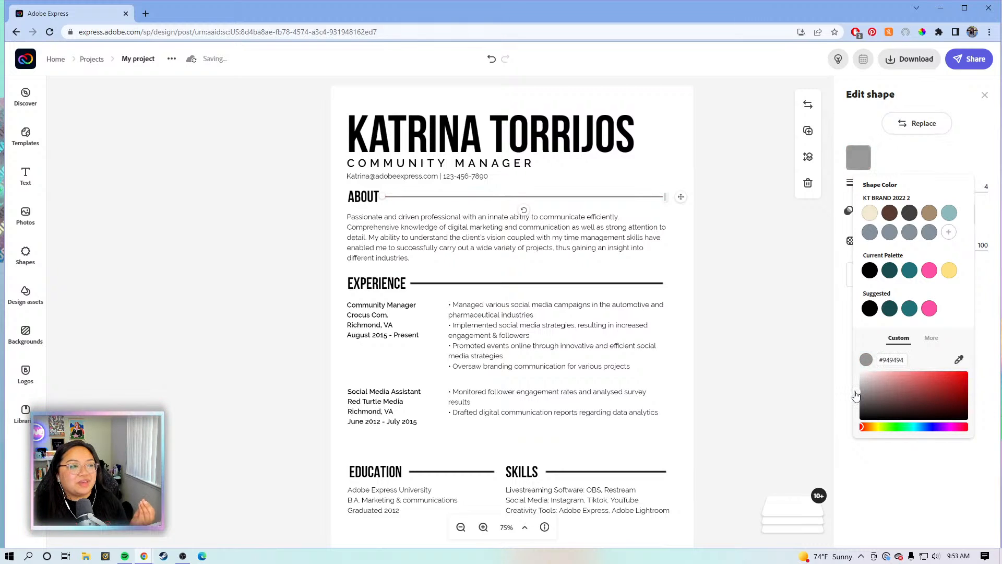
Recolour the ABOUT divider line from red through salmon to a lavender purple
click(646, 284)
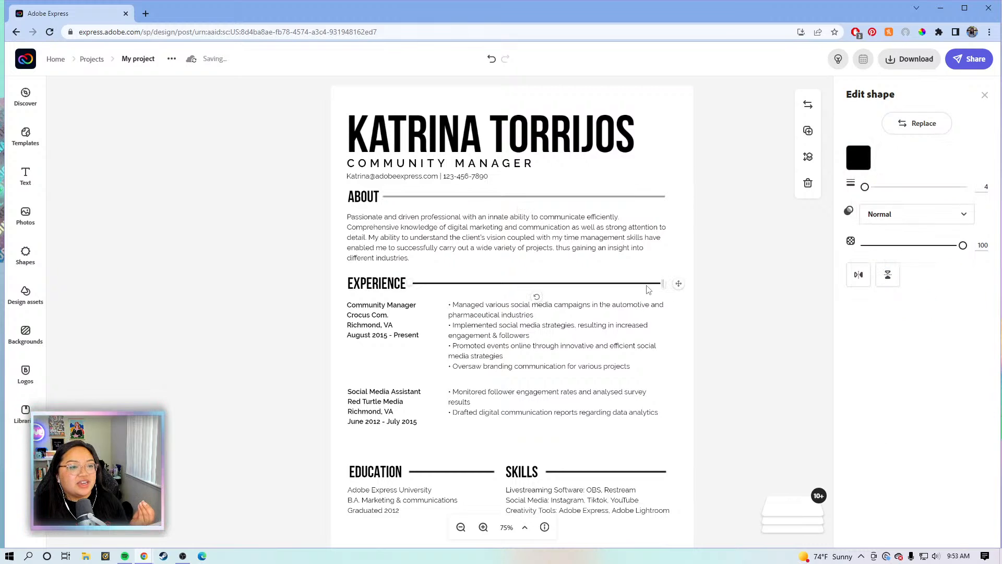
click(644, 200)
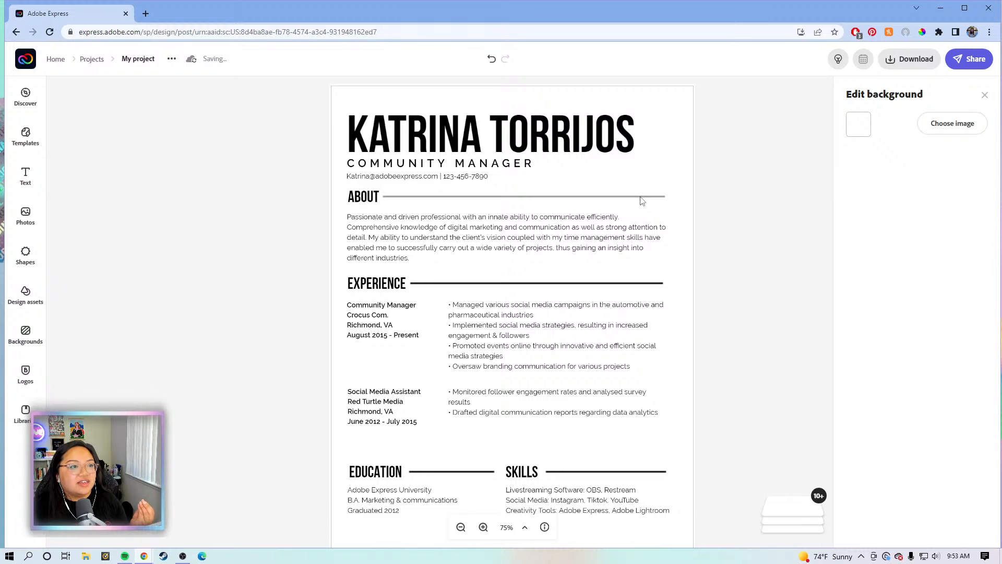
click(642, 198)
click(859, 157)
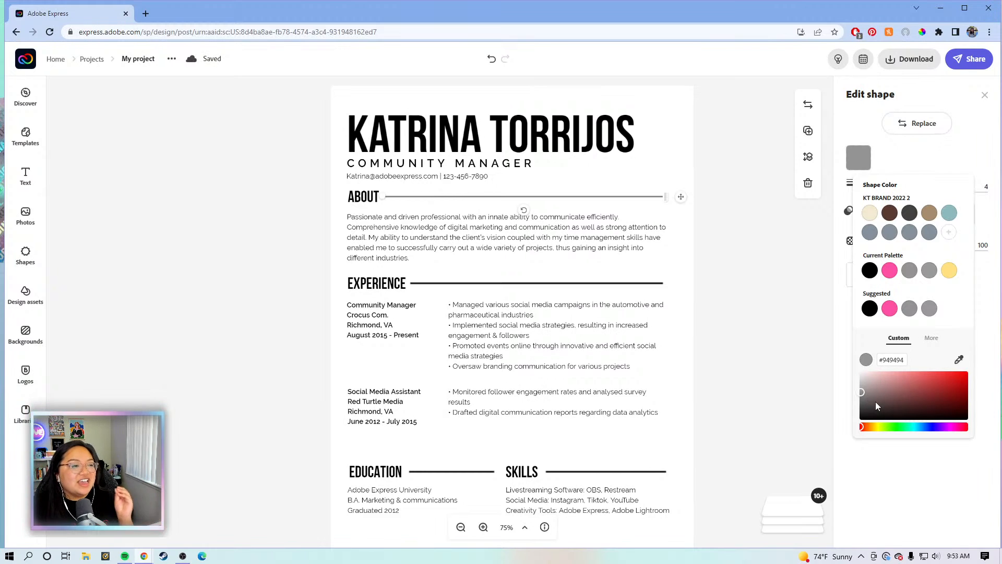
click(924, 381)
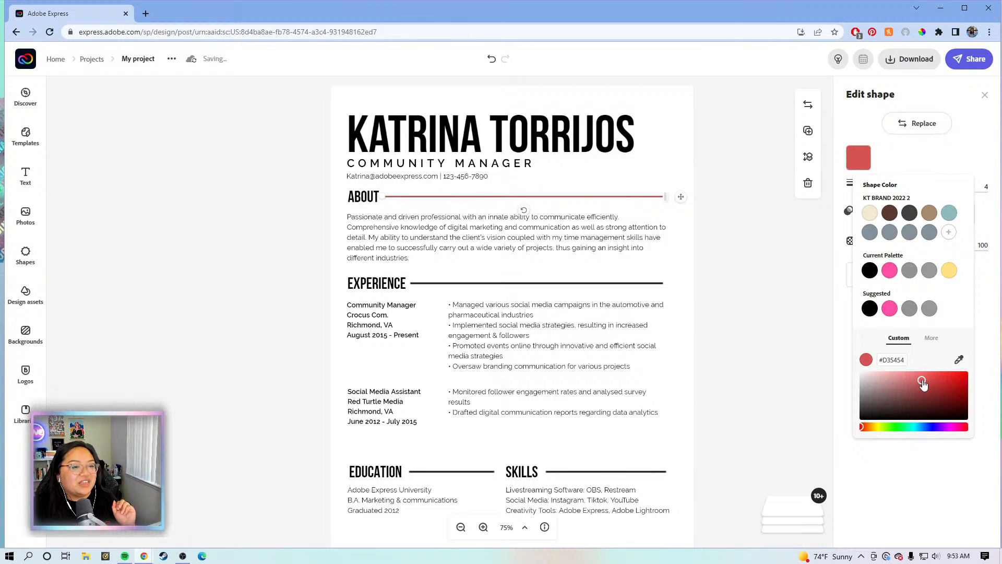
drag(926, 376, 905, 382)
drag(862, 426, 944, 427)
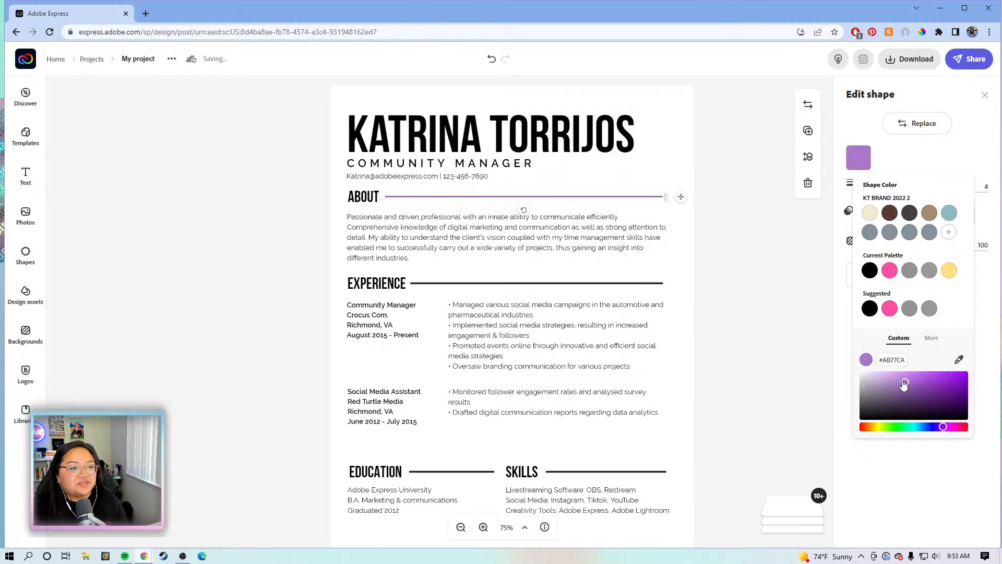
drag(905, 383, 878, 365)
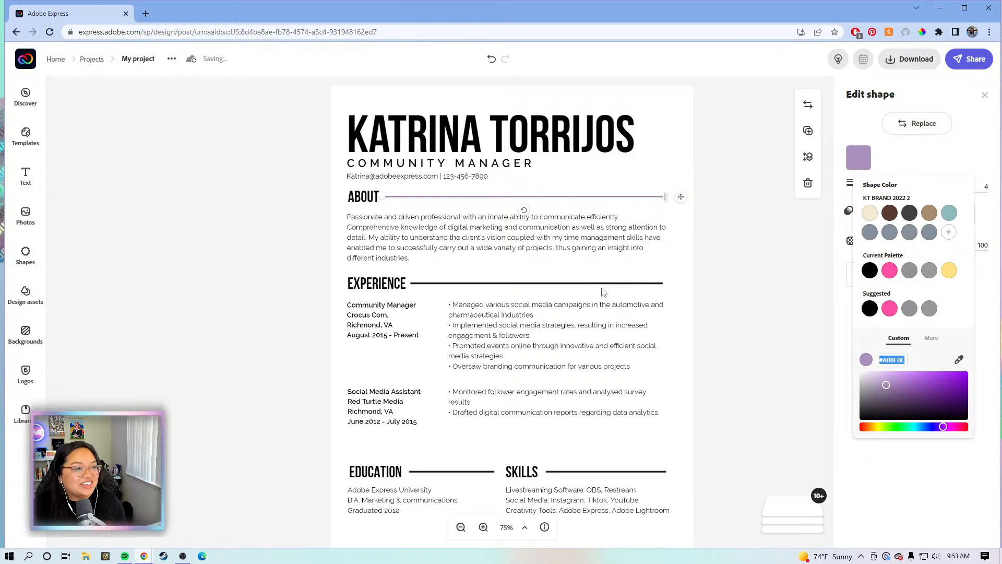
click(615, 285)
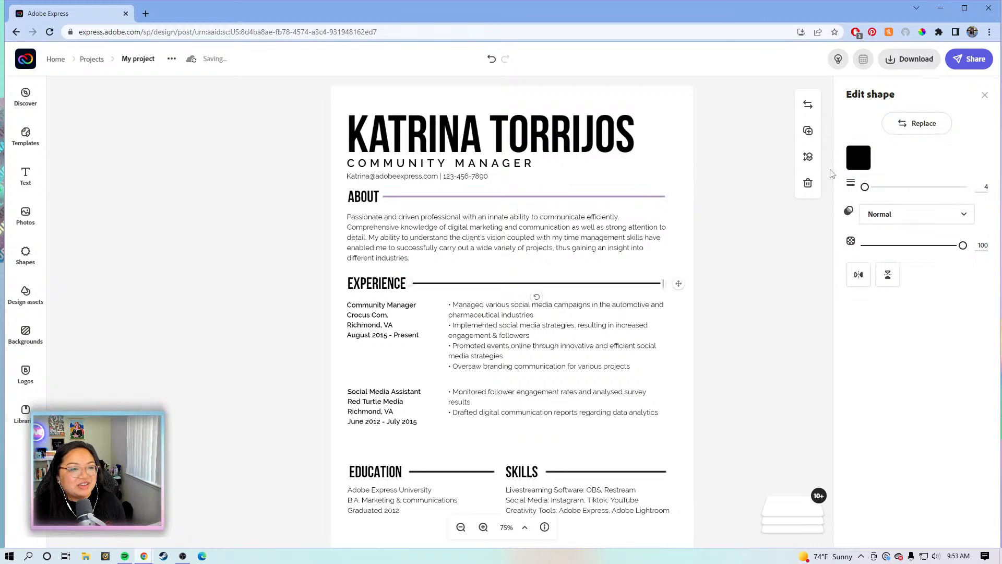
Make the EXPERIENCE and EDUCATION divider lines the same lavender purple
click(859, 158)
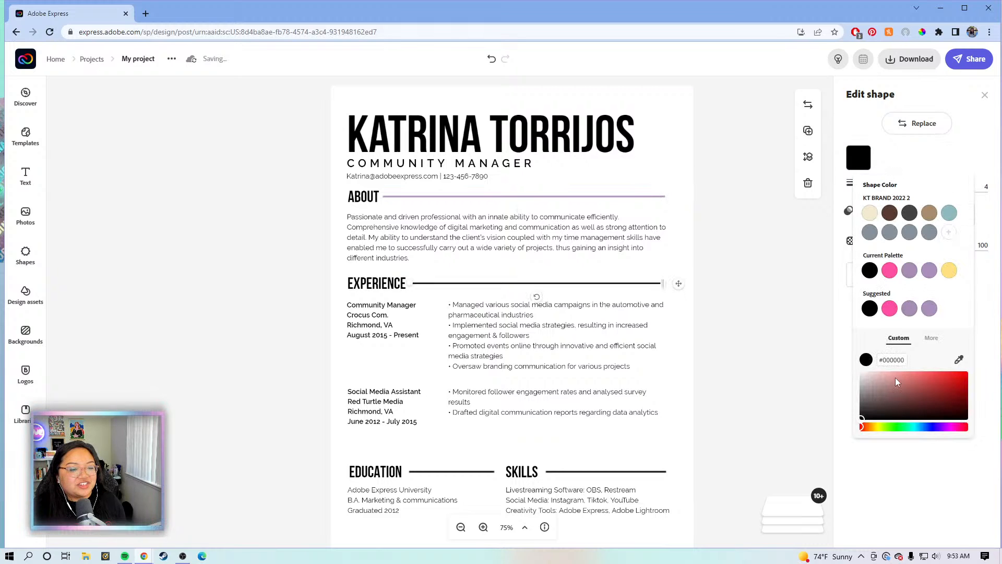
click(909, 309)
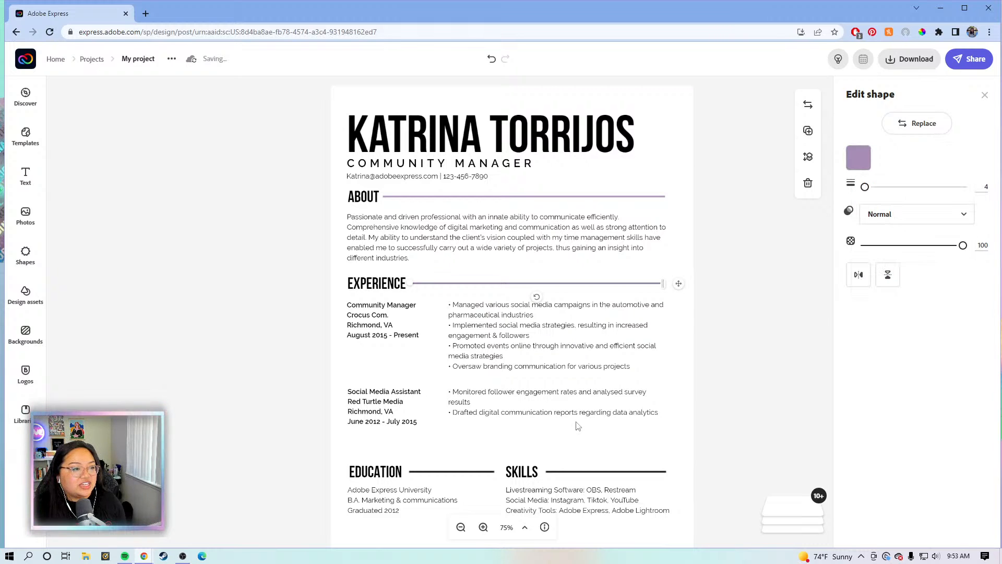
click(465, 473)
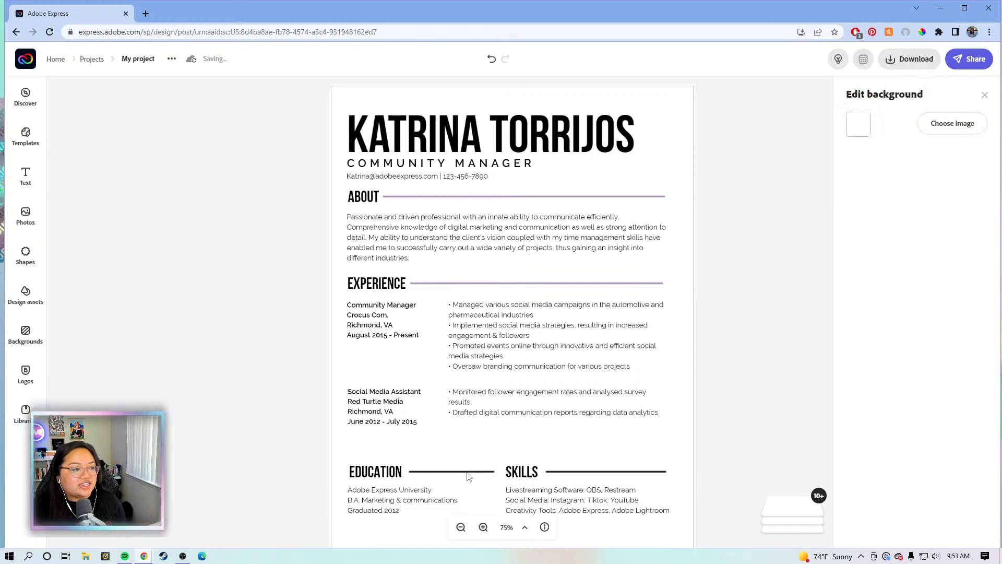
click(467, 472)
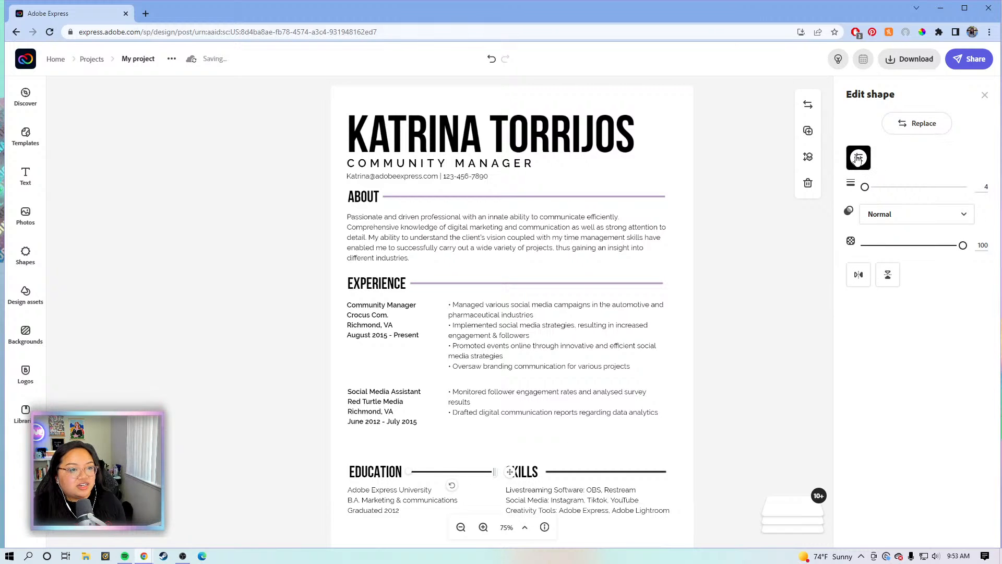
click(858, 158)
click(908, 330)
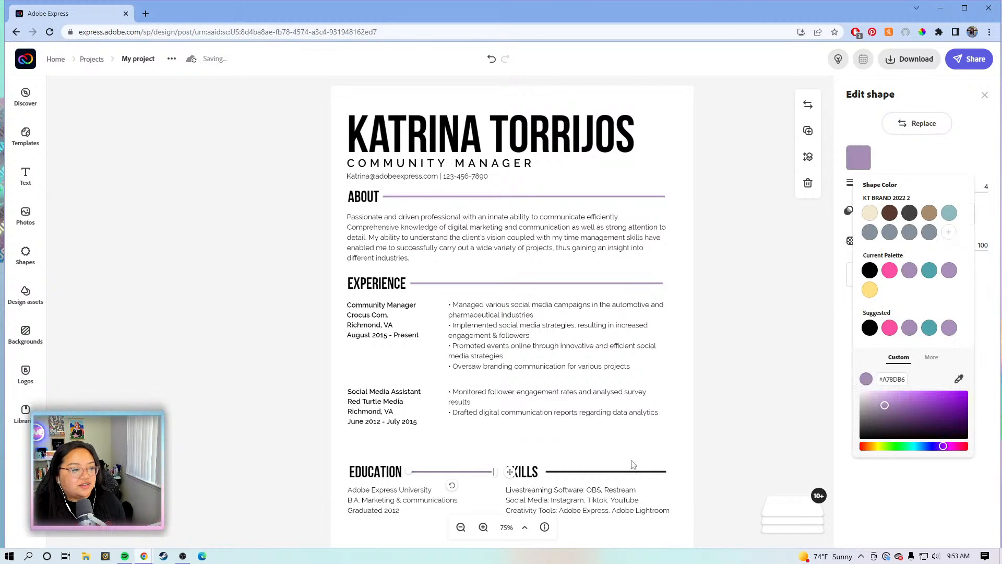
Try a lavender page background, then undo it to keep the page white
click(634, 475)
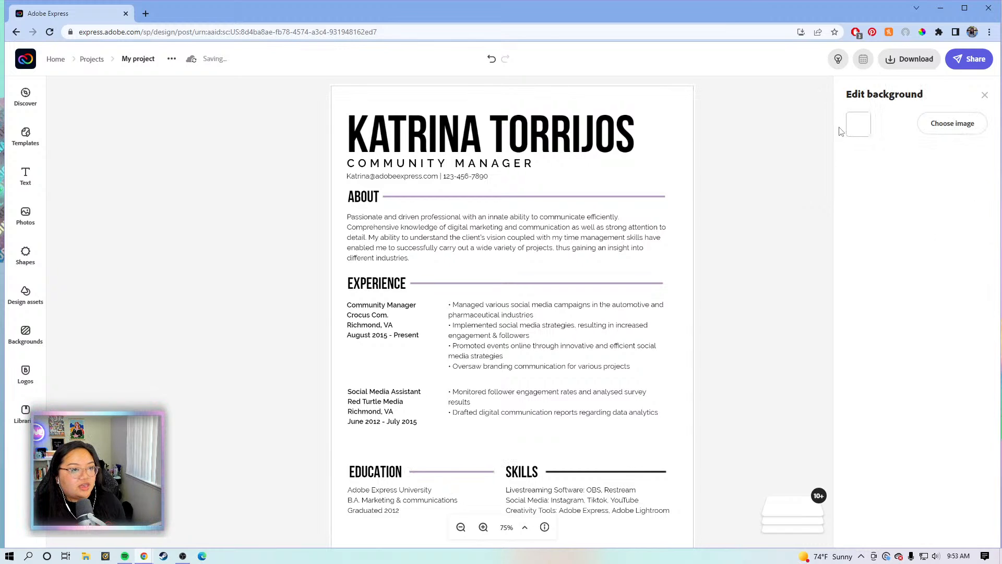
click(857, 127)
click(910, 294)
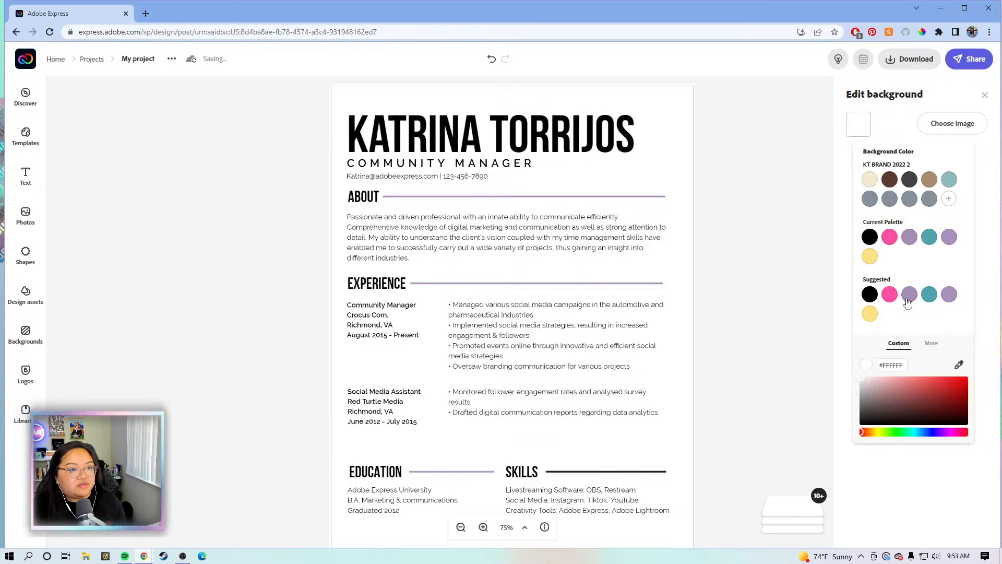
key(ctrl+z)
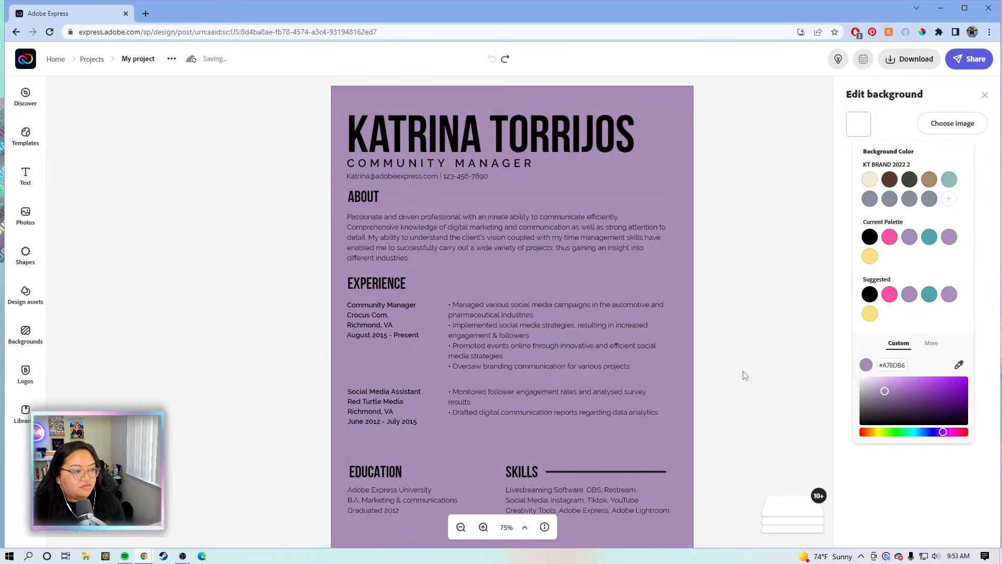
Set the SKILLS divider line to lavender #A78DB6
click(606, 472)
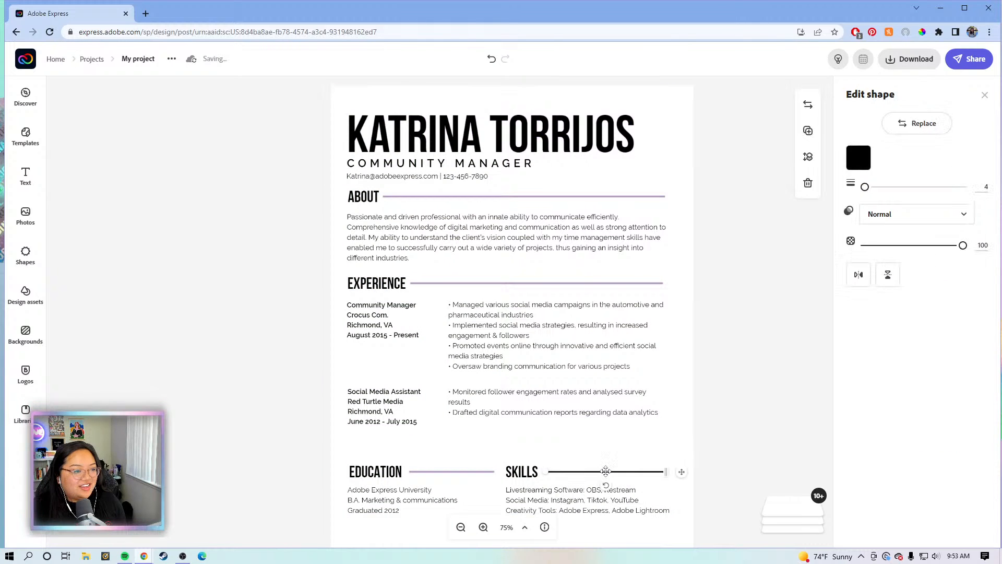
click(858, 157)
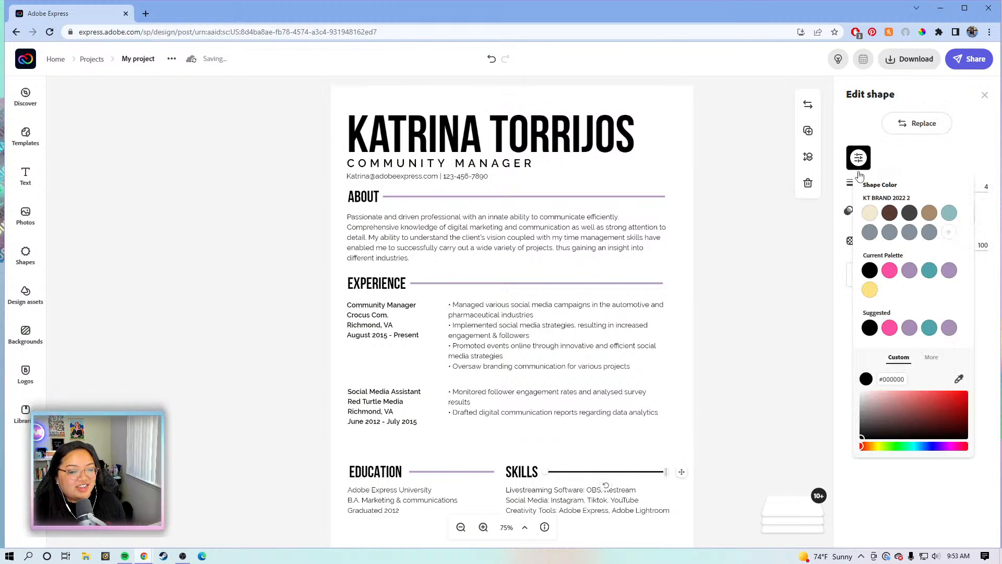
click(910, 335)
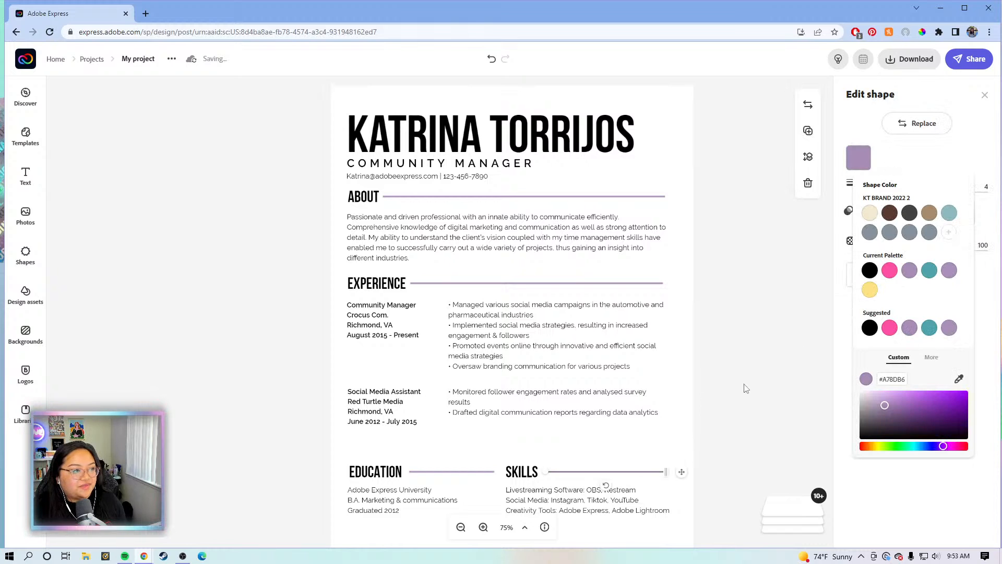
click(765, 365)
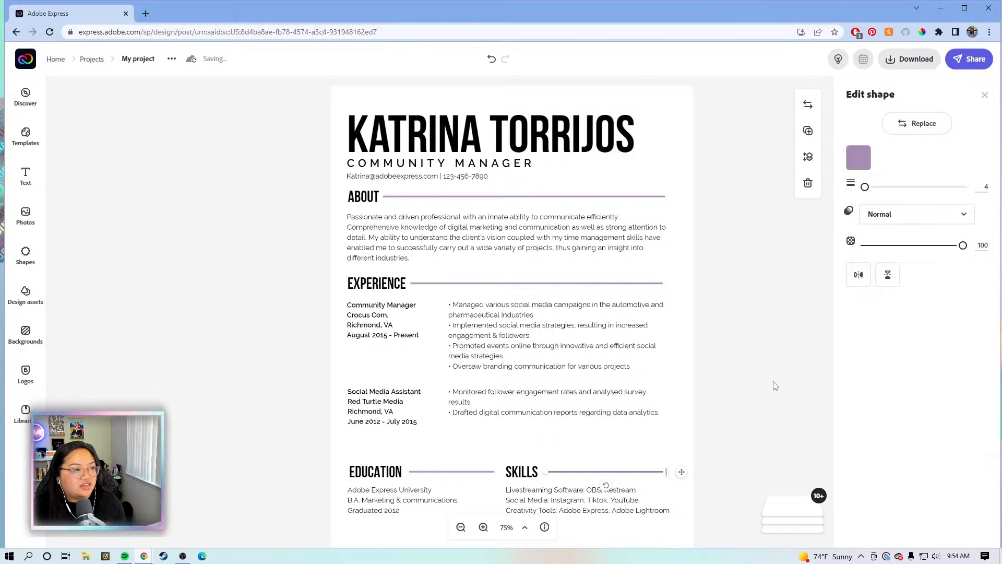
click(771, 366)
Zoom out to the full page, view the Download options, and clear the 'My project' title
scroll(778, 358, down, 1)
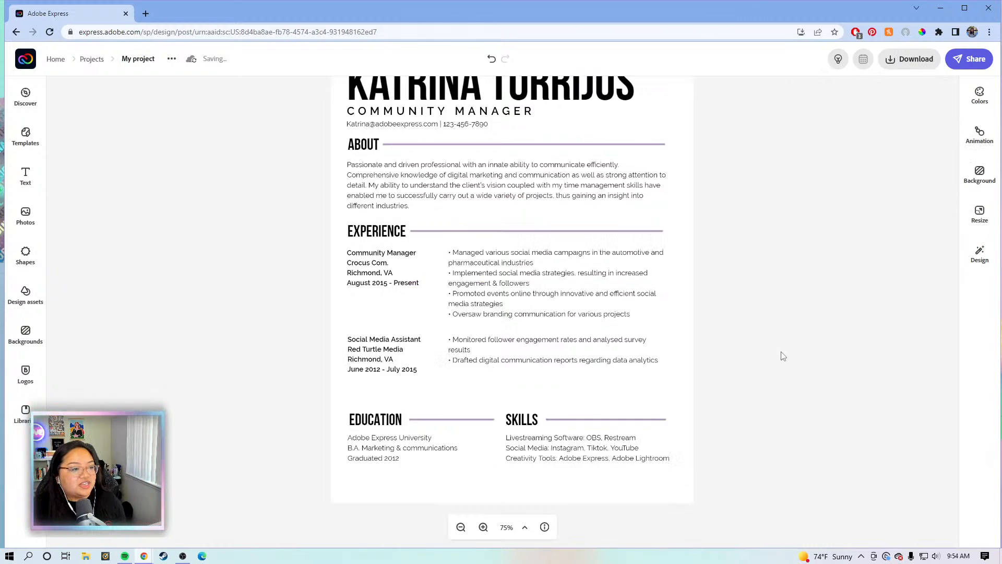
click(464, 528)
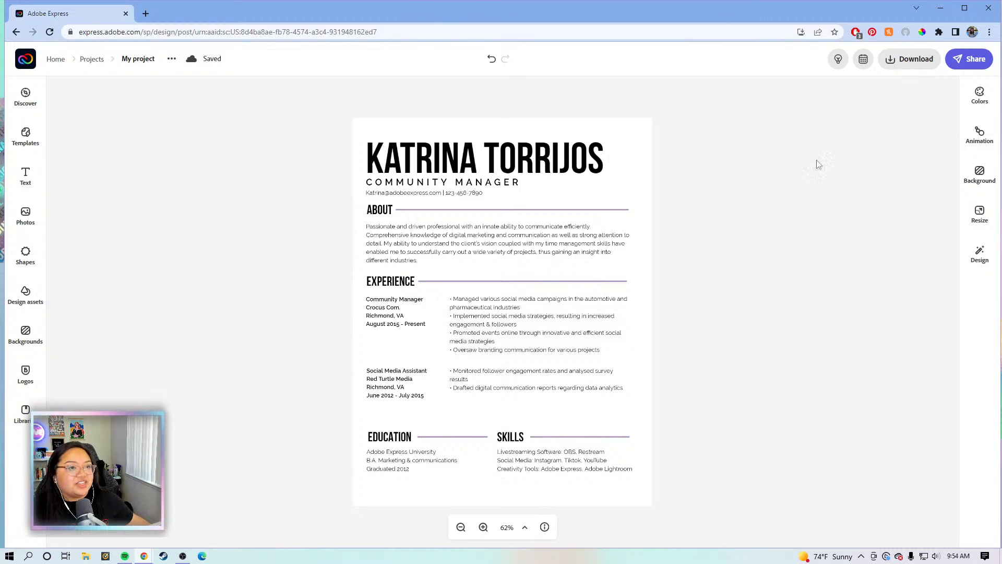
click(903, 58)
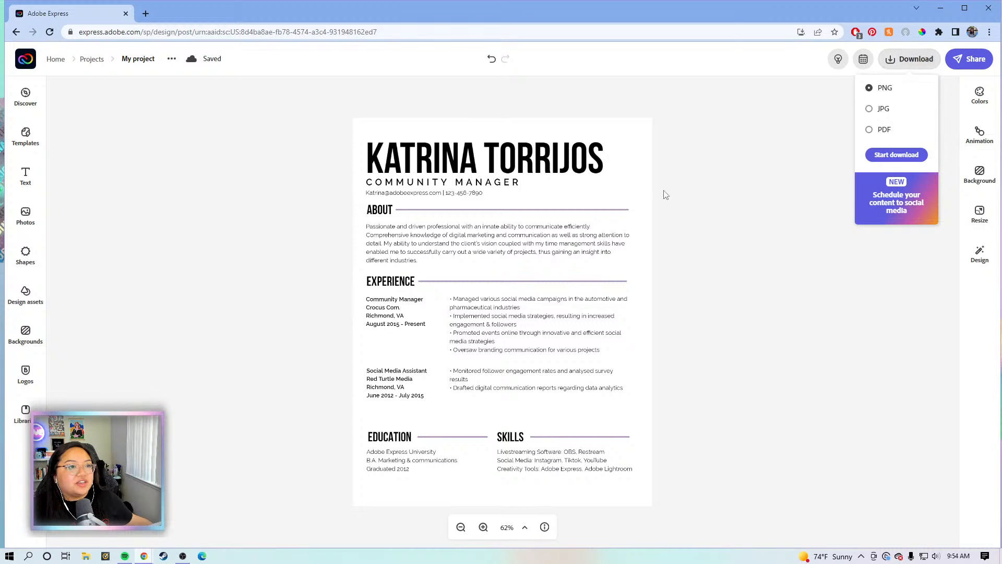
click(706, 170)
click(138, 59)
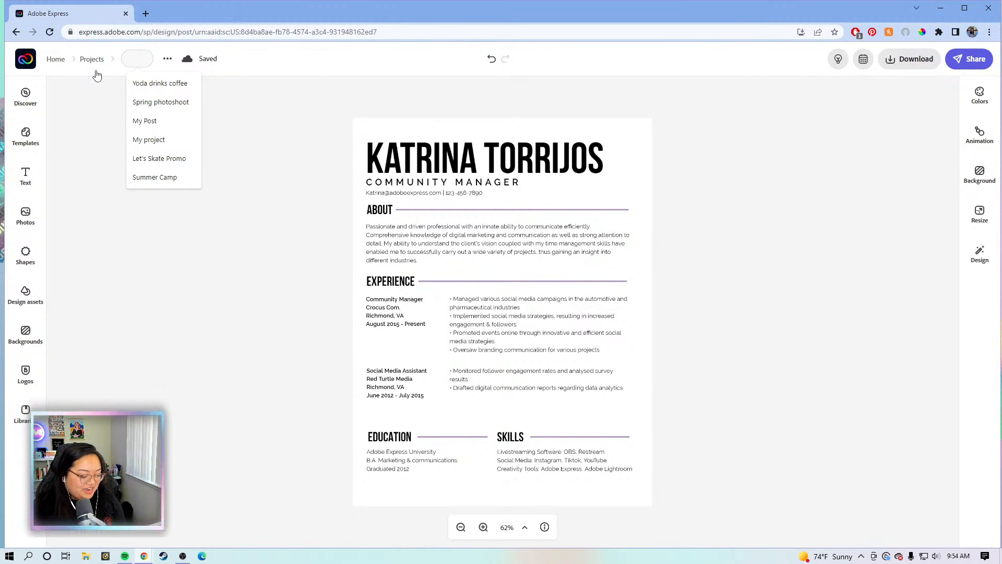
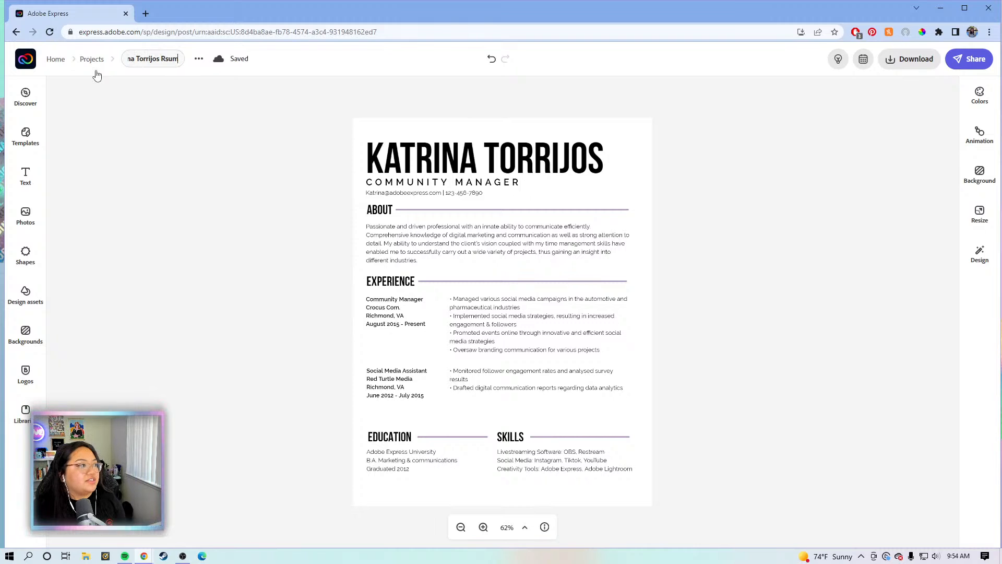
Retitle the project with the owner's full name followed by 'Resume v1'
text(esume)
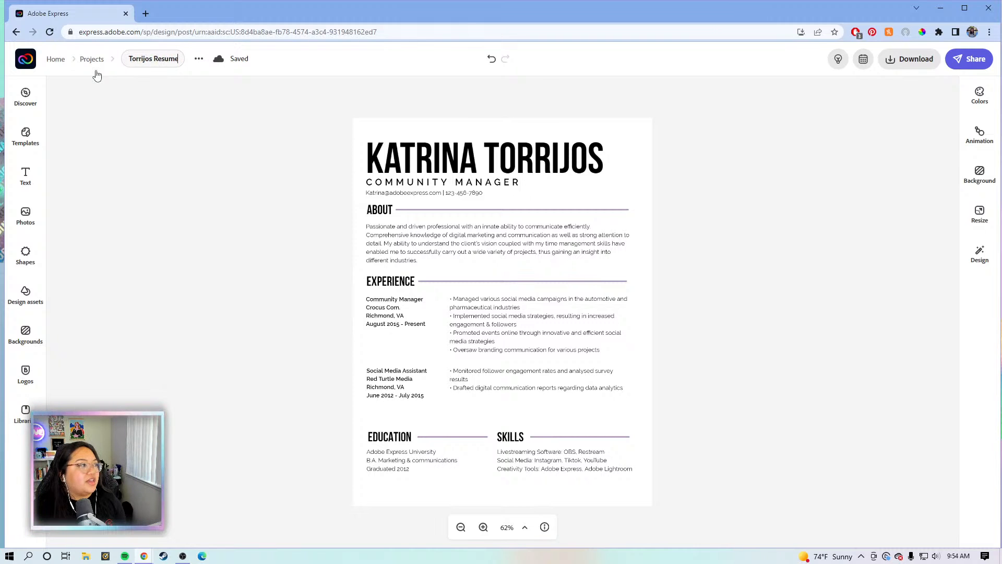
text( v1)
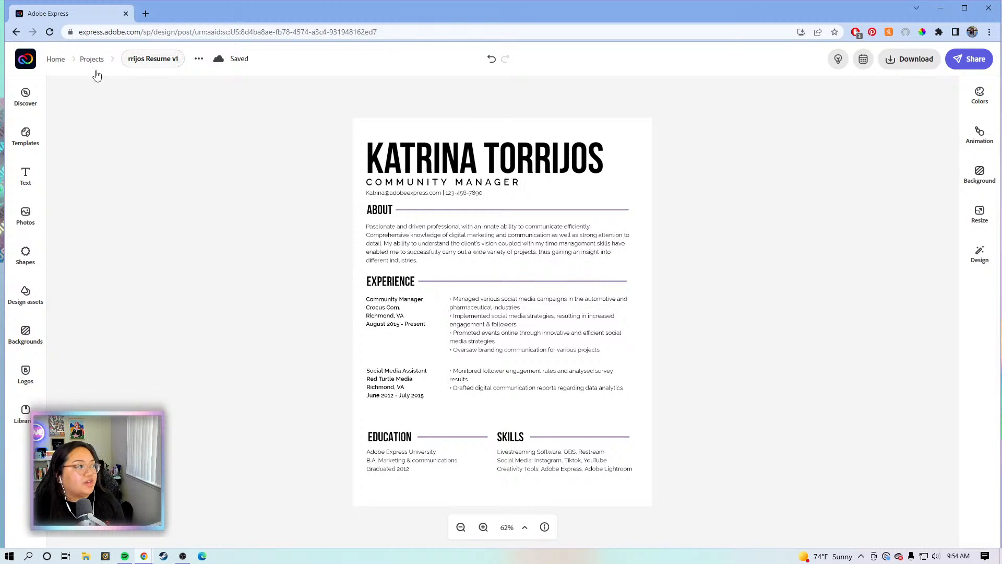
key(Return)
Download the résumé as a PDF and save it to the Desktop
click(903, 63)
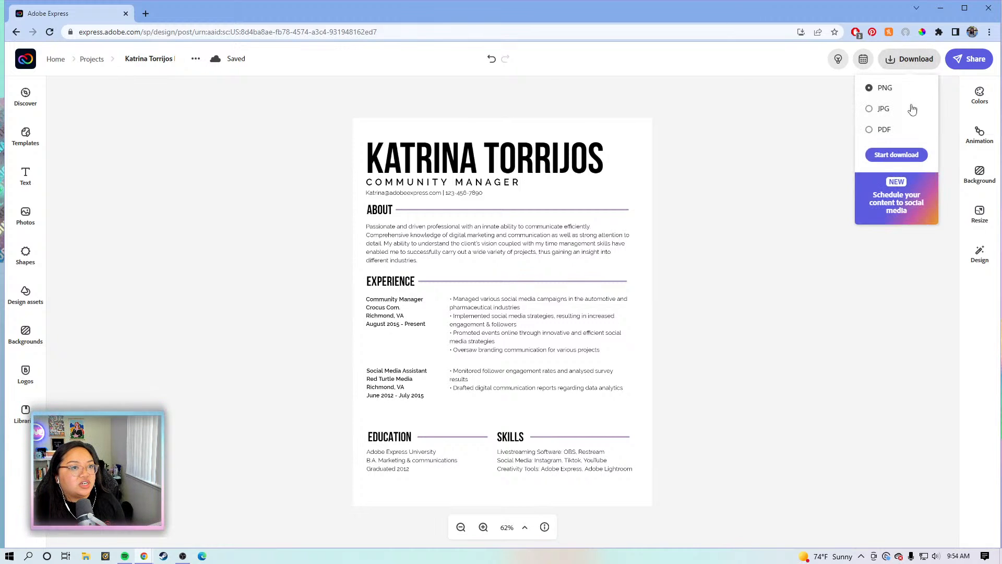
click(885, 133)
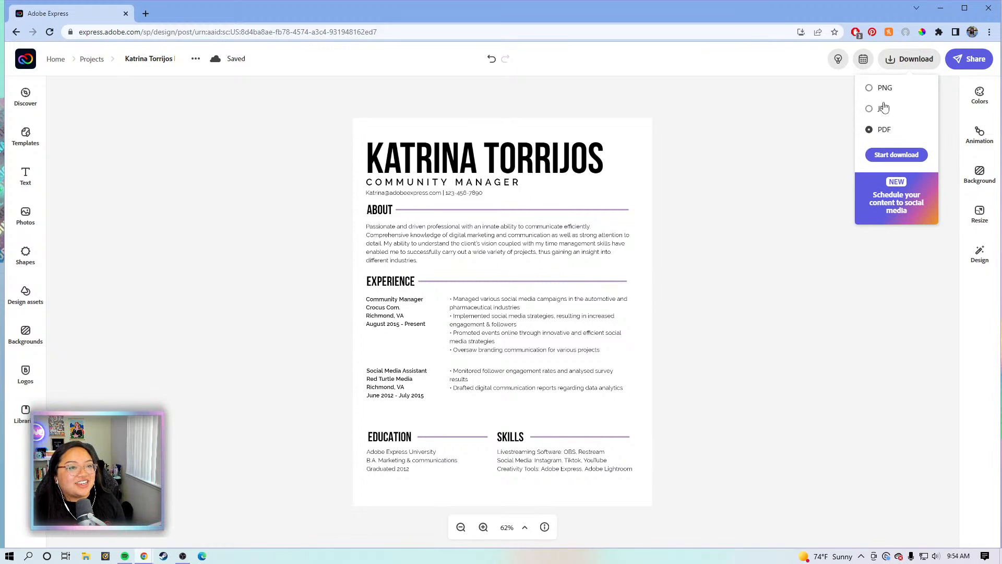
click(891, 155)
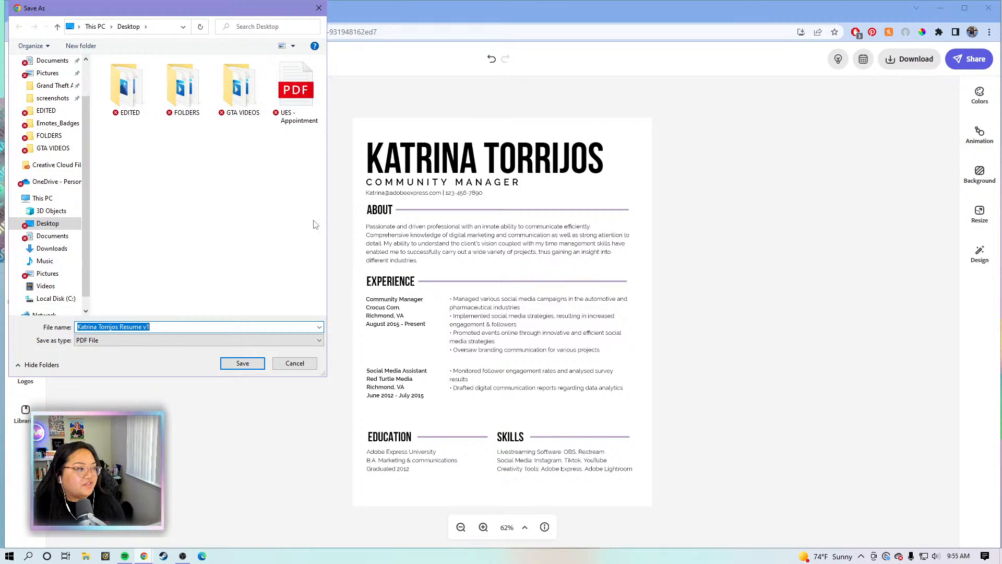
click(236, 365)
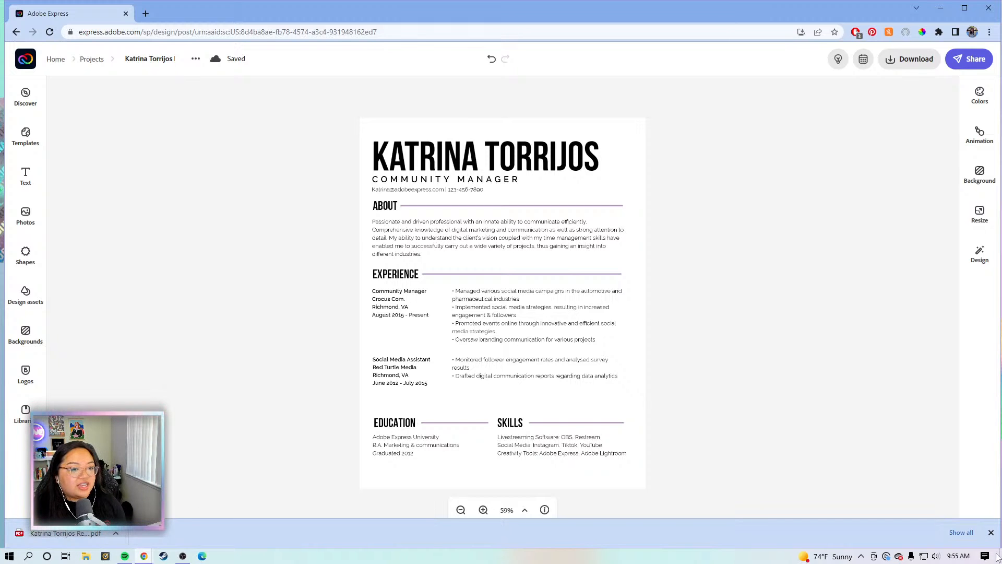
click(991, 532)
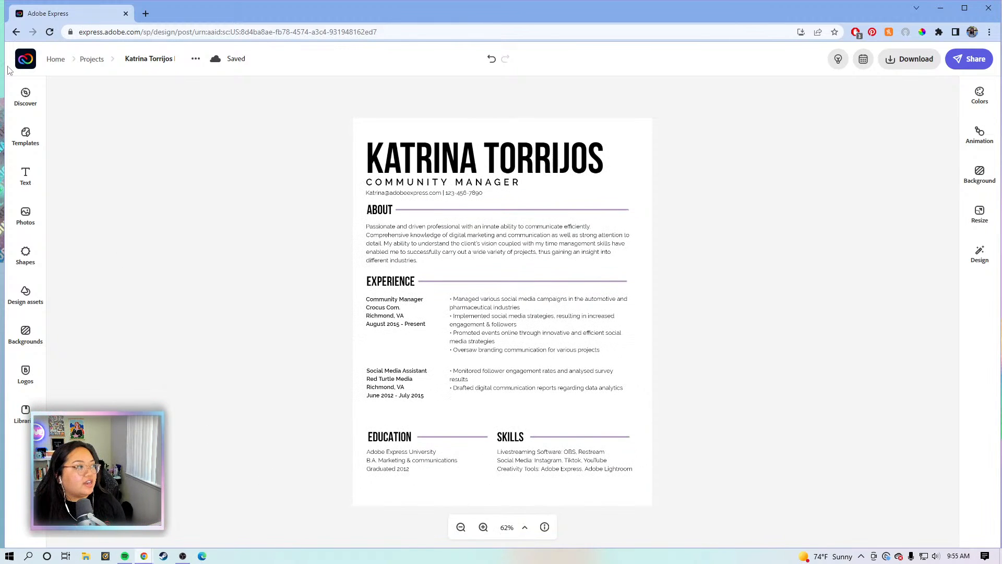
Go back to the Adobe Express home page and search templates for 'resume'
click(25, 59)
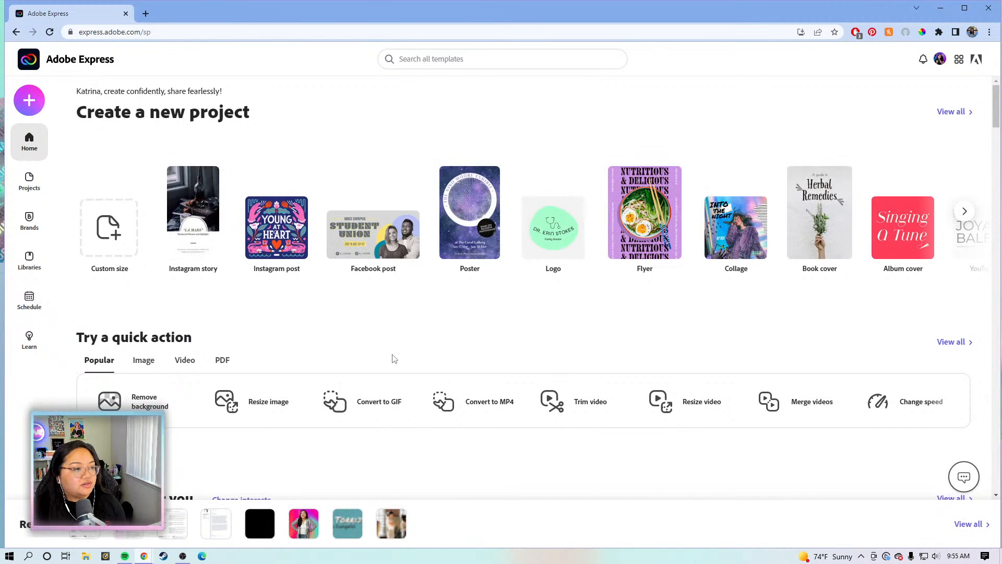
click(509, 58)
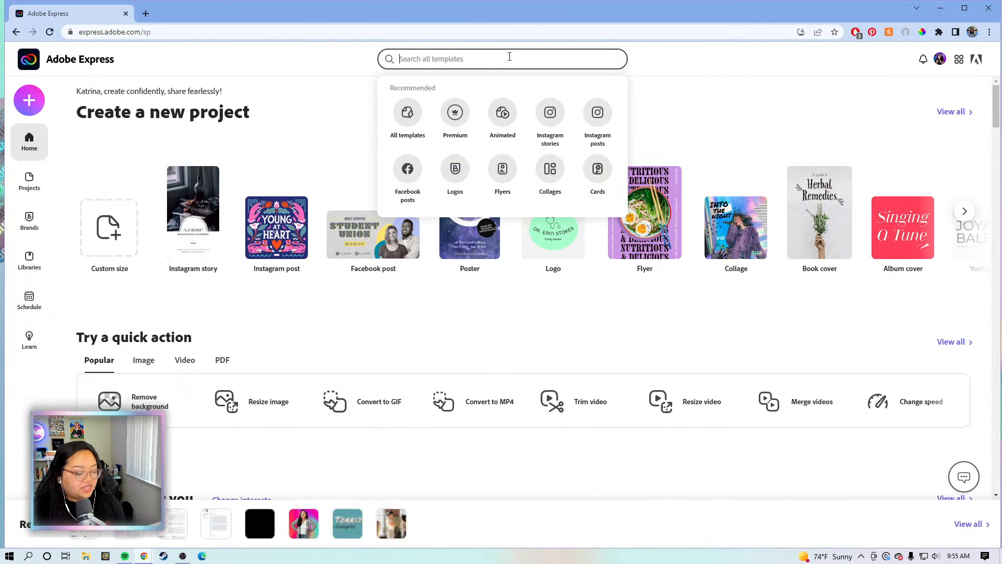
text(resume)
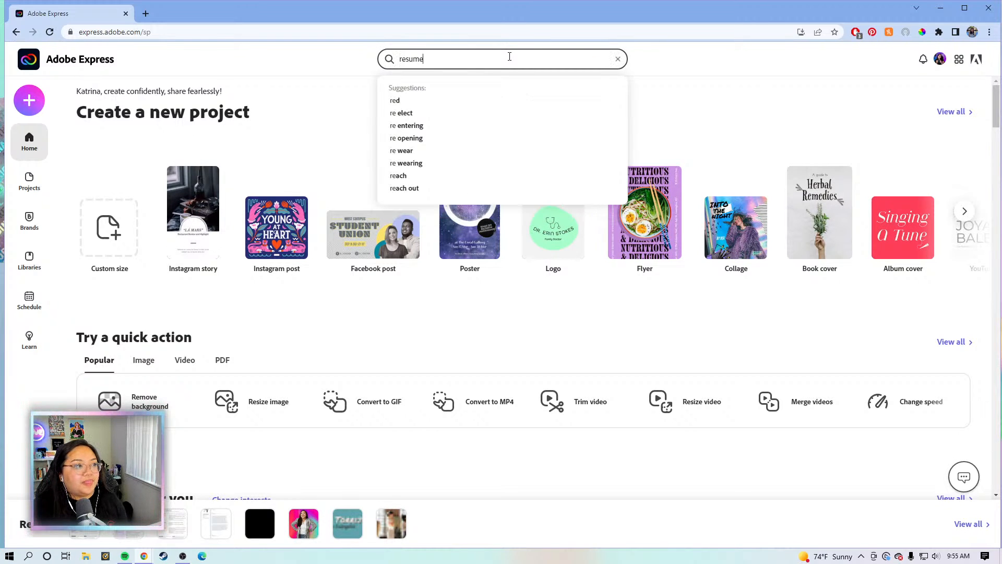
key(Return)
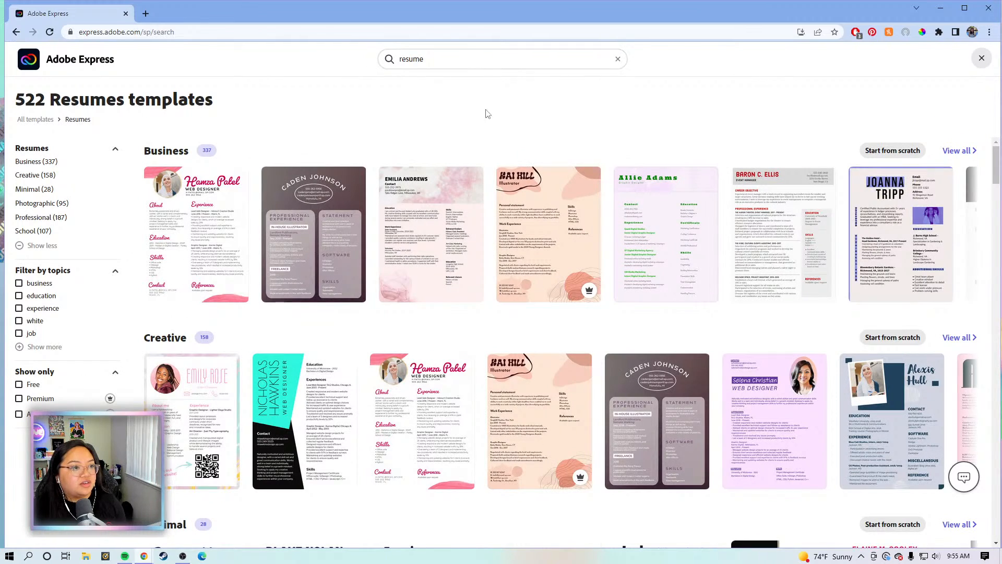
Browse the résumé template results and preview the lavender student résumé template
scroll(473, 334, down, 10)
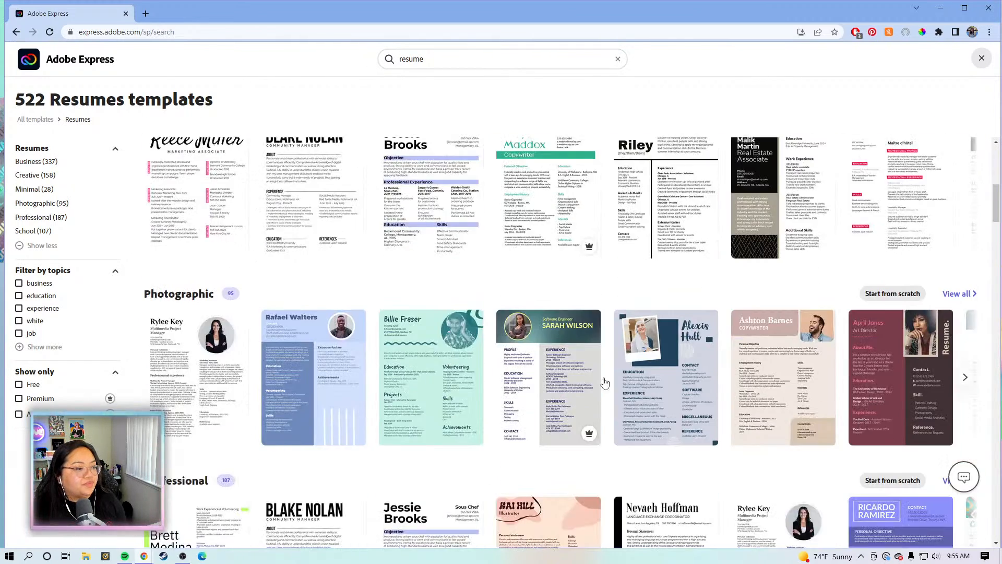
scroll(609, 372, down, 2)
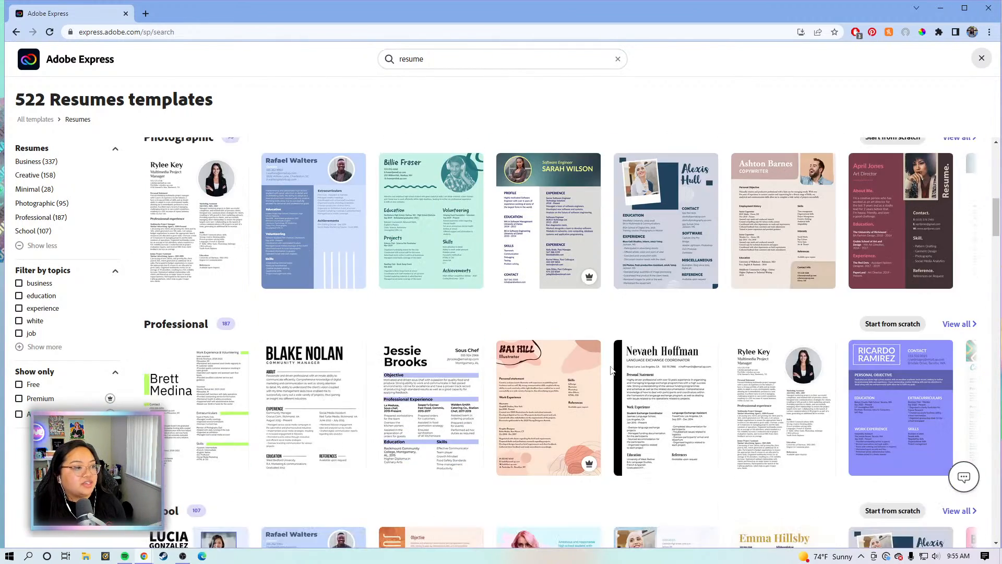
scroll(611, 370, down, 3)
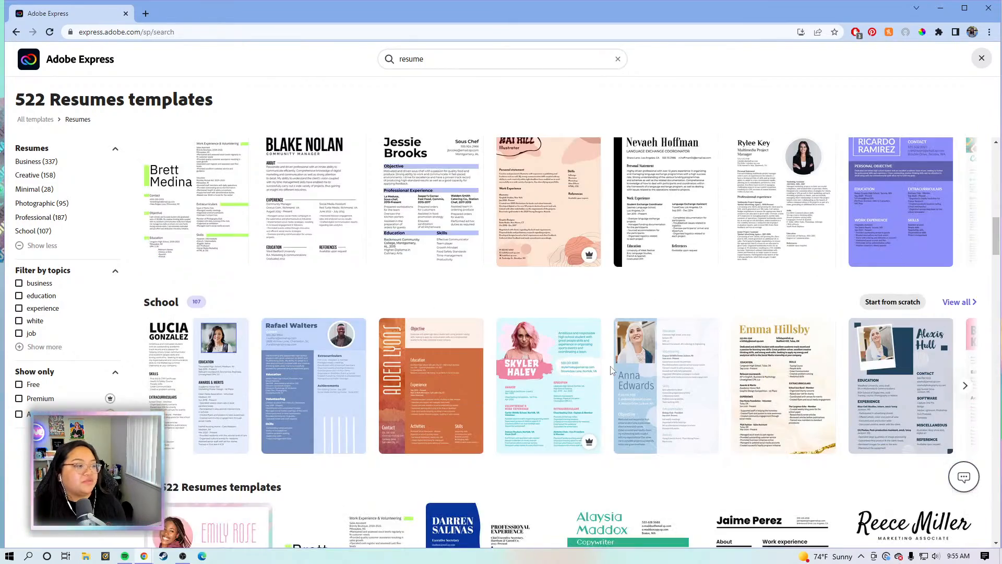
scroll(611, 369, down, 15)
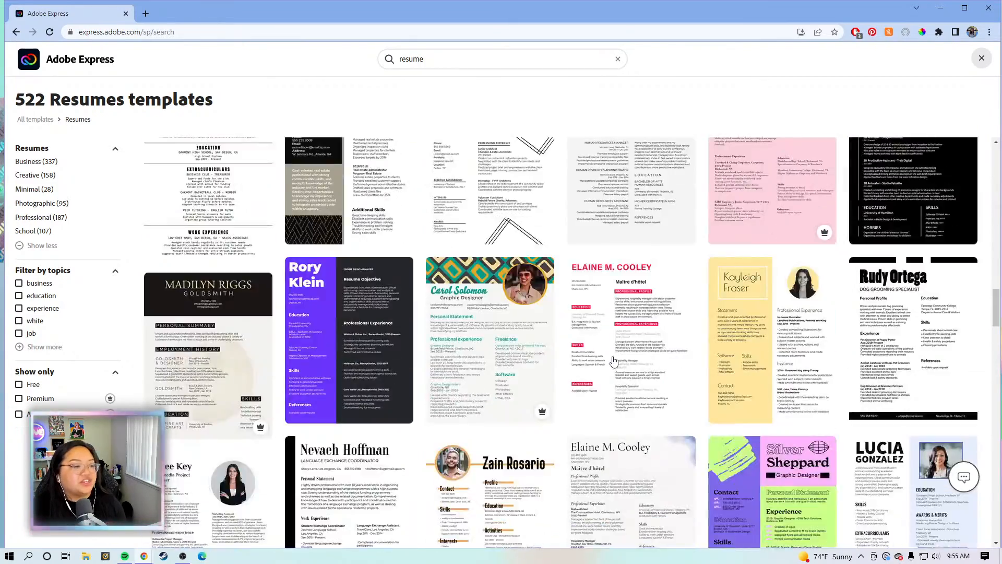
scroll(614, 361, down, 9)
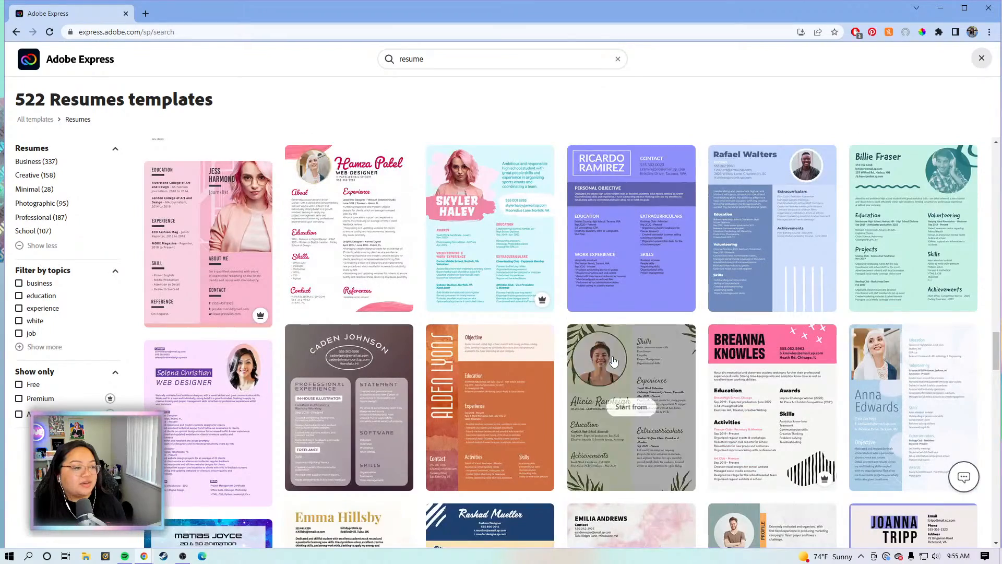
scroll(614, 361, down, 11)
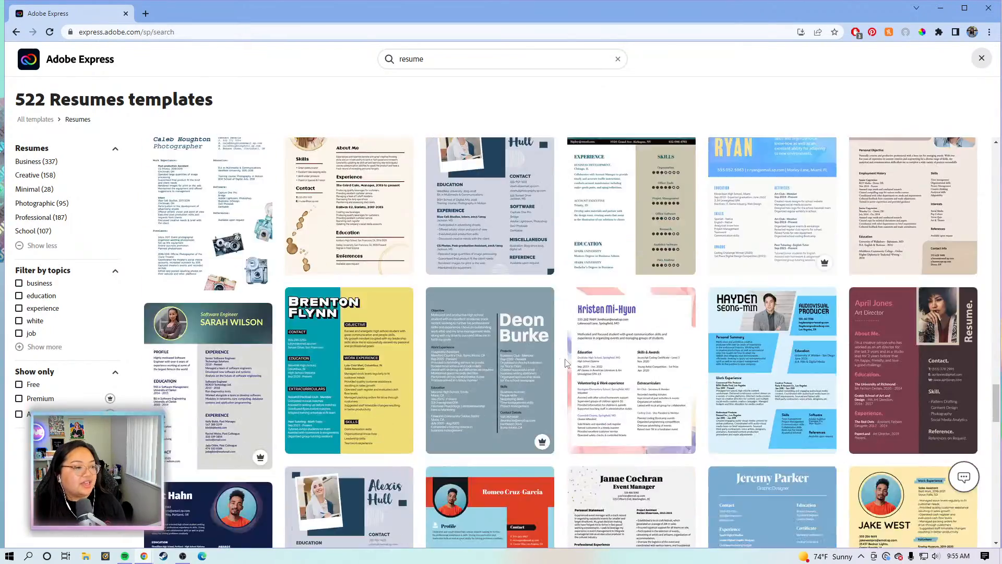
scroll(566, 363, up, 2)
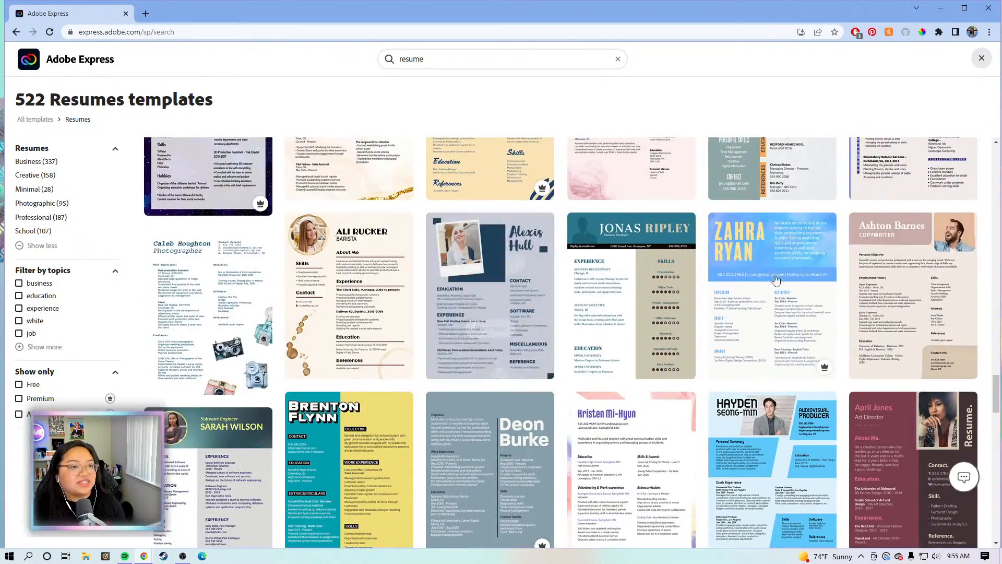
scroll(699, 281, down, 2)
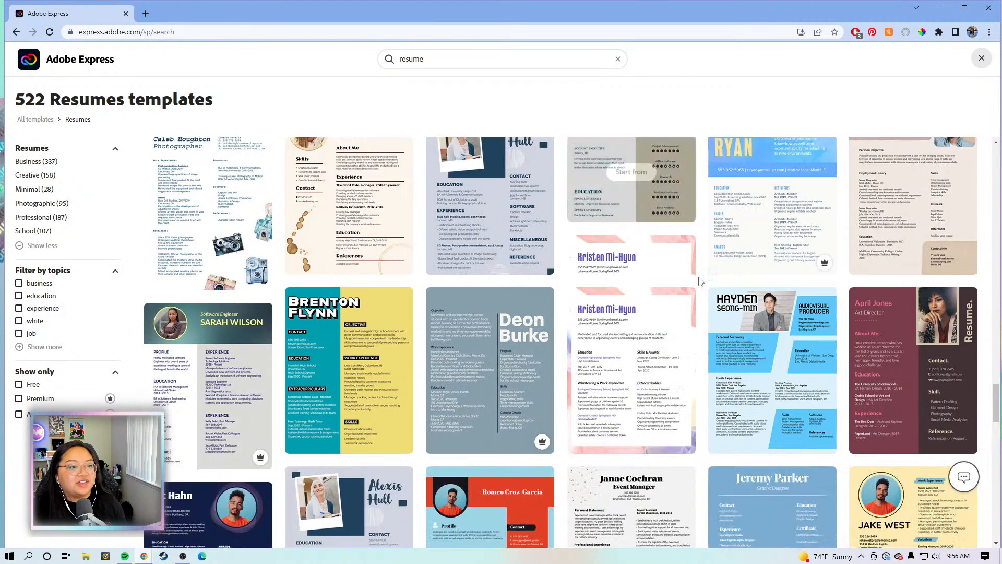
scroll(699, 280, down, 3)
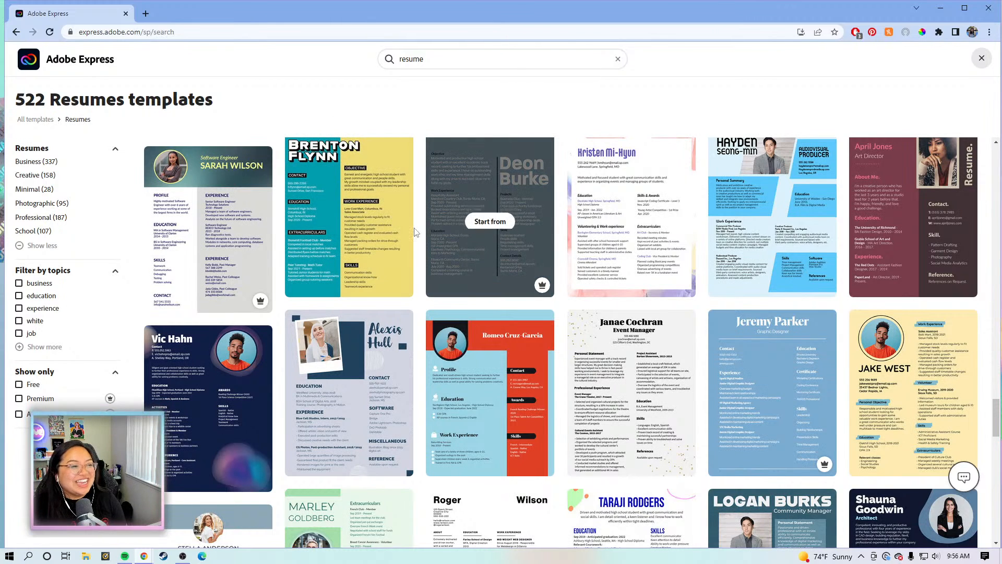
scroll(417, 225, up, 5)
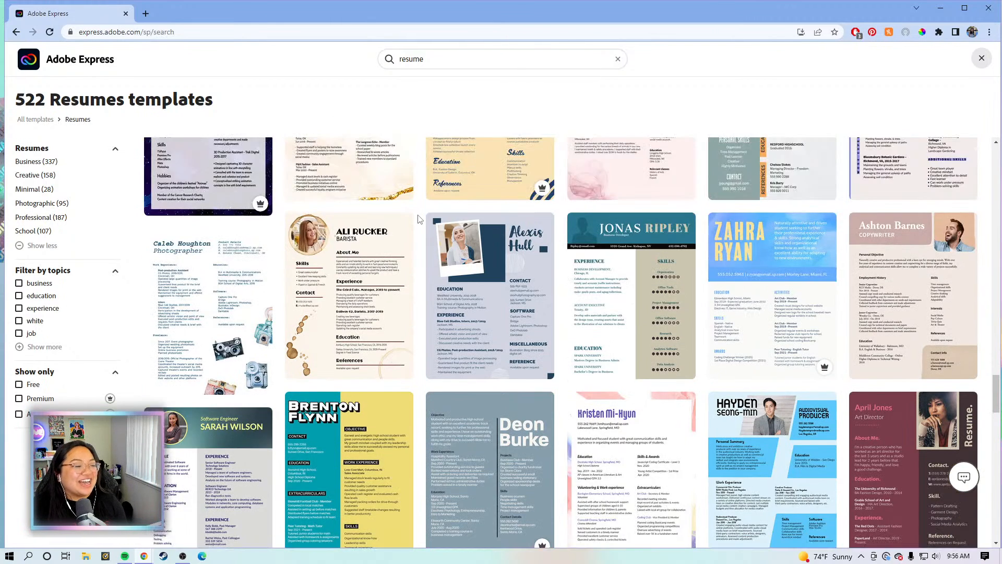
scroll(418, 218, down, 4)
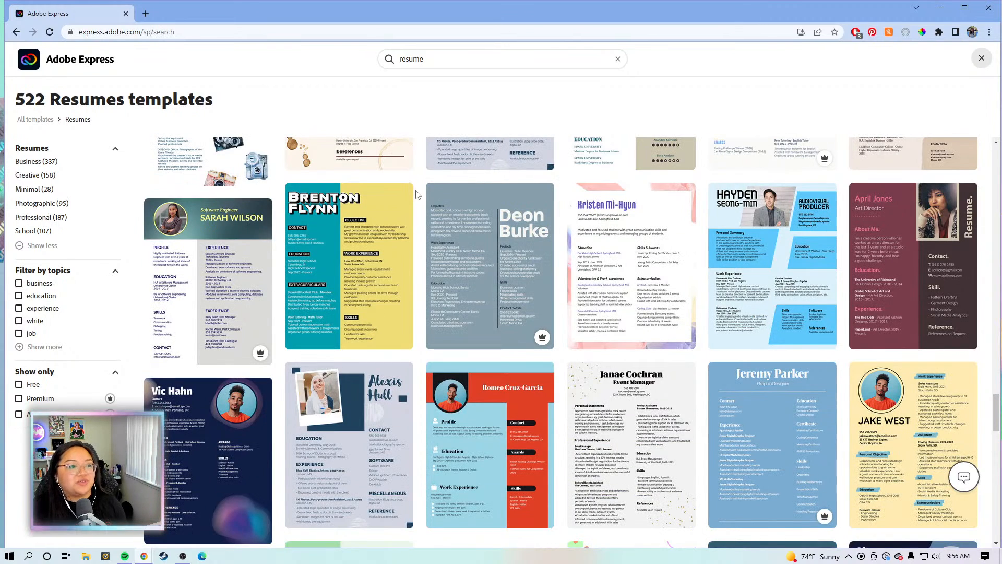
scroll(417, 194, down, 3)
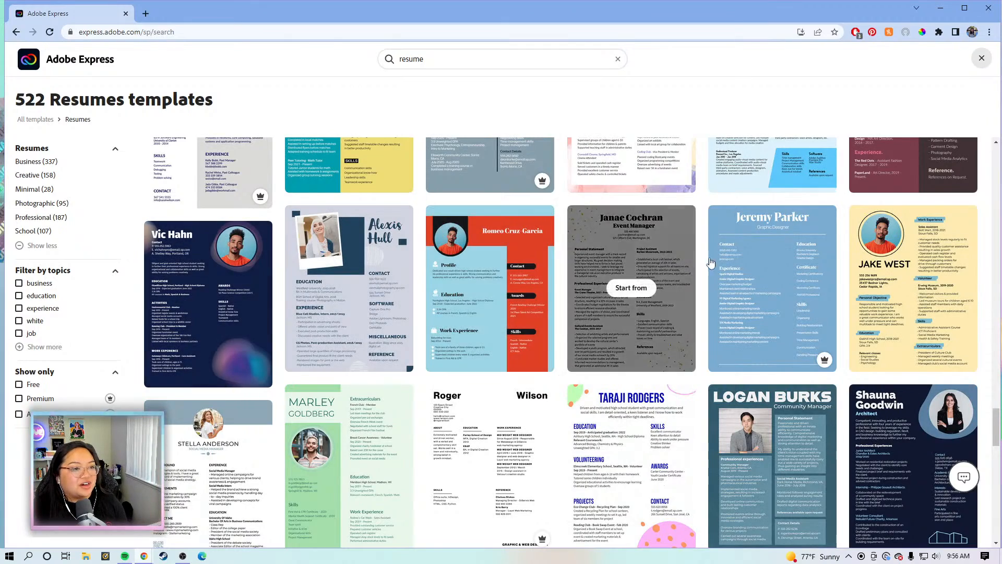
scroll(410, 282, down, 2)
scroll(410, 282, down, 4)
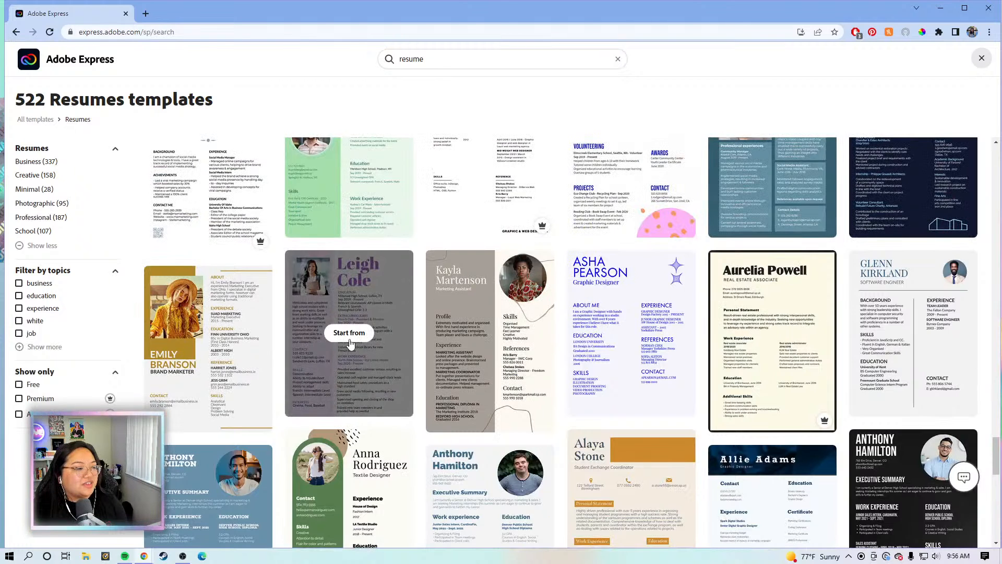
click(359, 339)
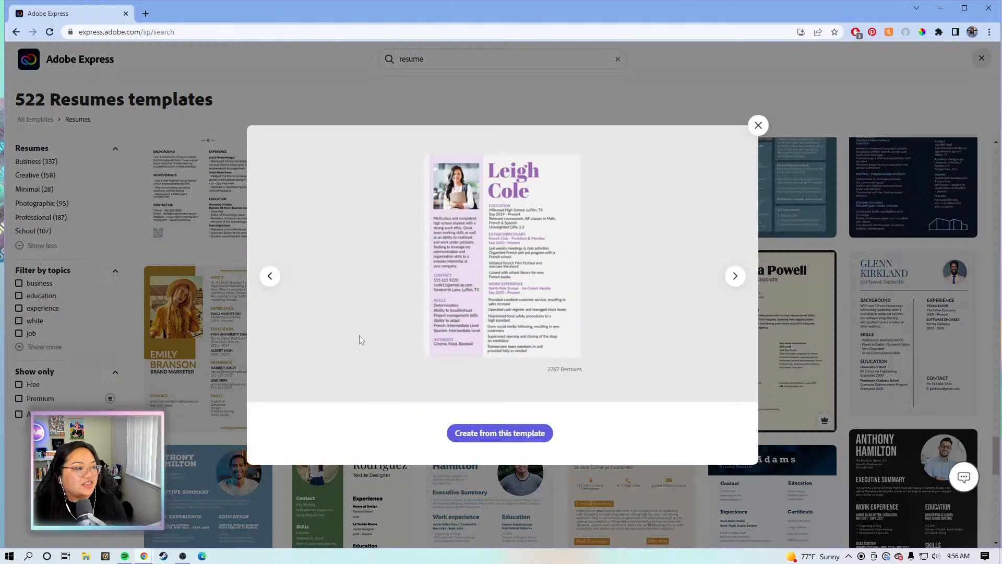
Create a new design from the lavender student résumé template and clear the side panel
click(530, 441)
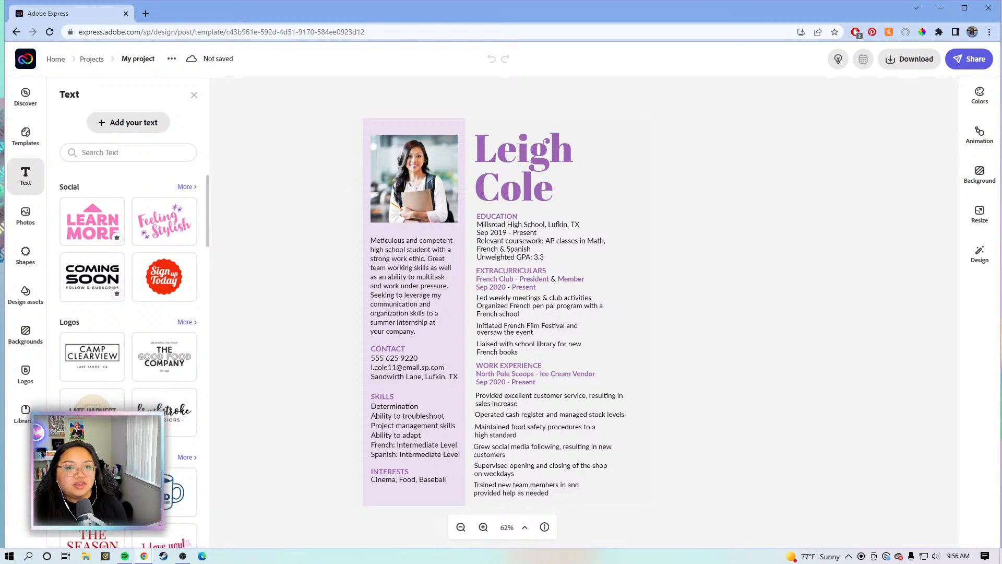
click(775, 265)
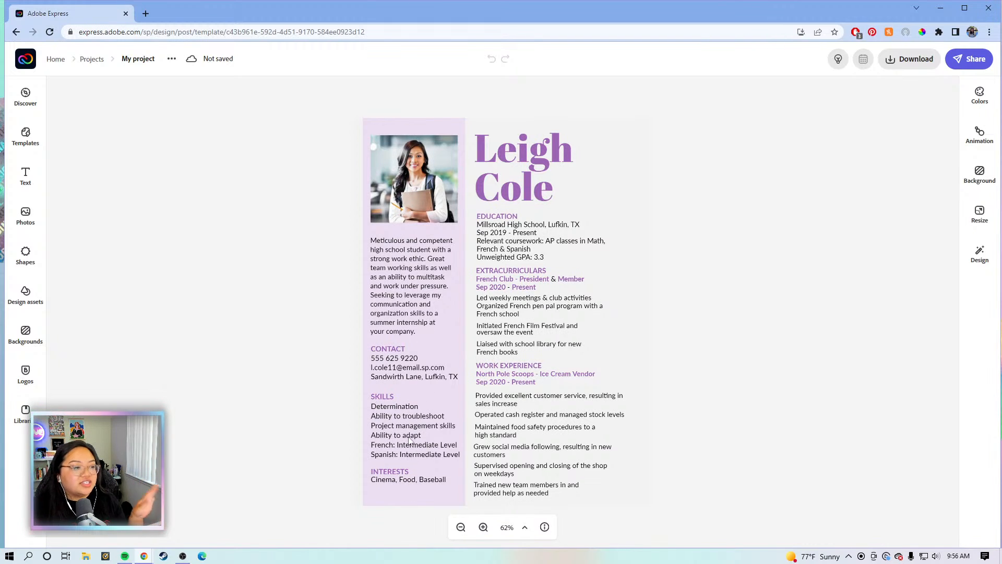
Replace the name heading with the owner's first name and surname on two lines
click(554, 170)
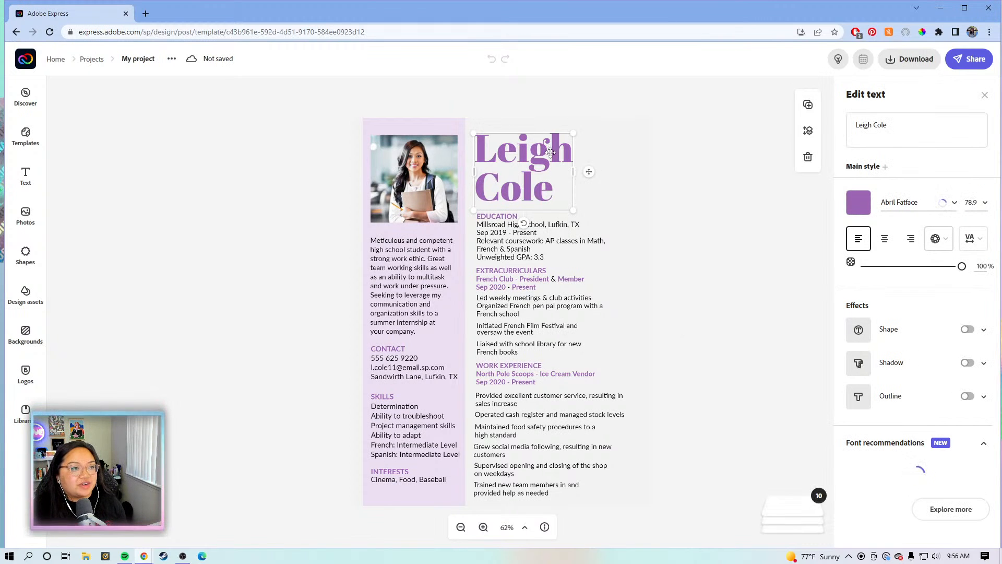
click(881, 138)
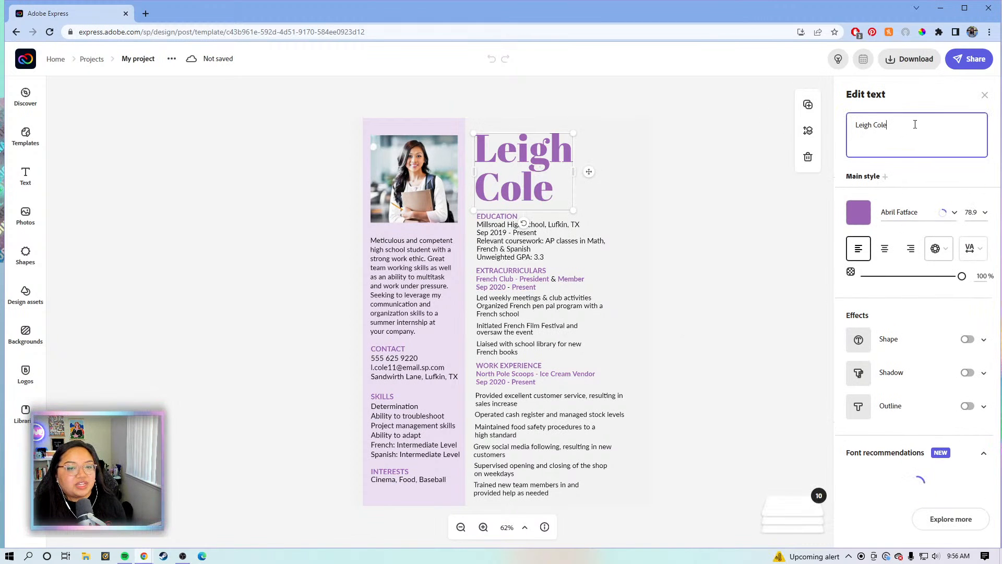
key(shift+Left)
key(shift+Left)
key(shift+Left)
key(shift+Left)
key(shift+Left)
key(shift+Left)
key(shift+Left)
key(shift+Left)
key(shift+Left)
key(shift+Left)
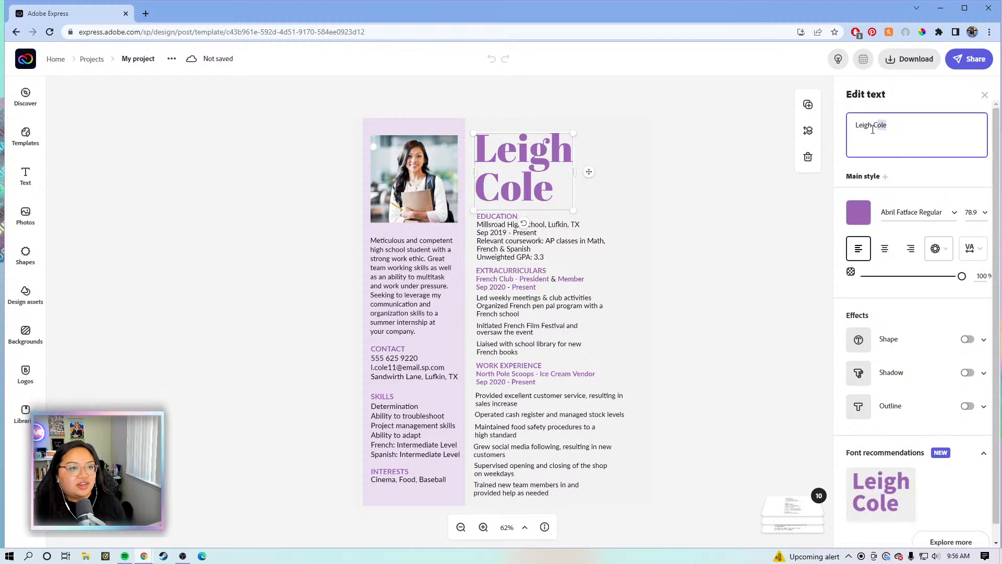
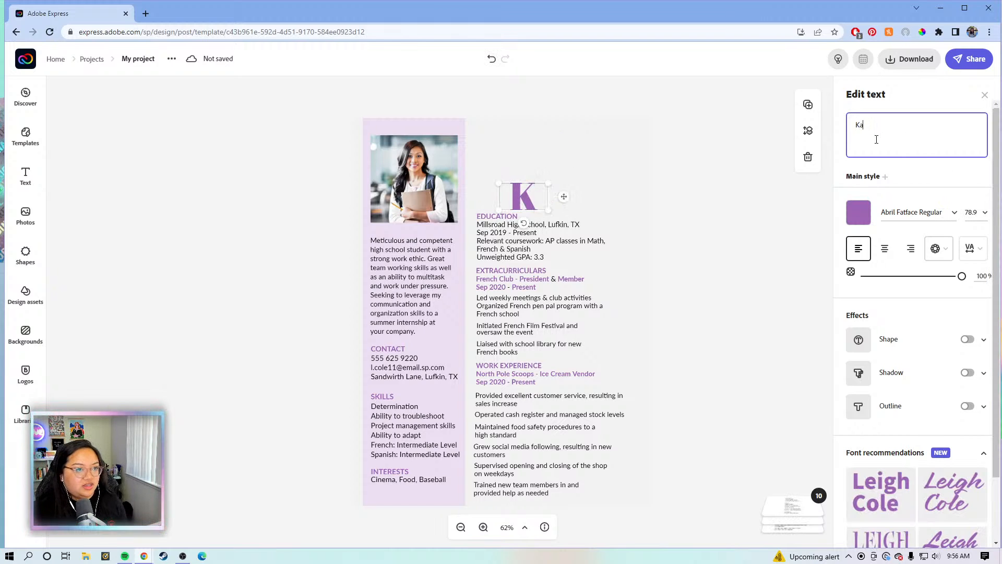
key(Return)
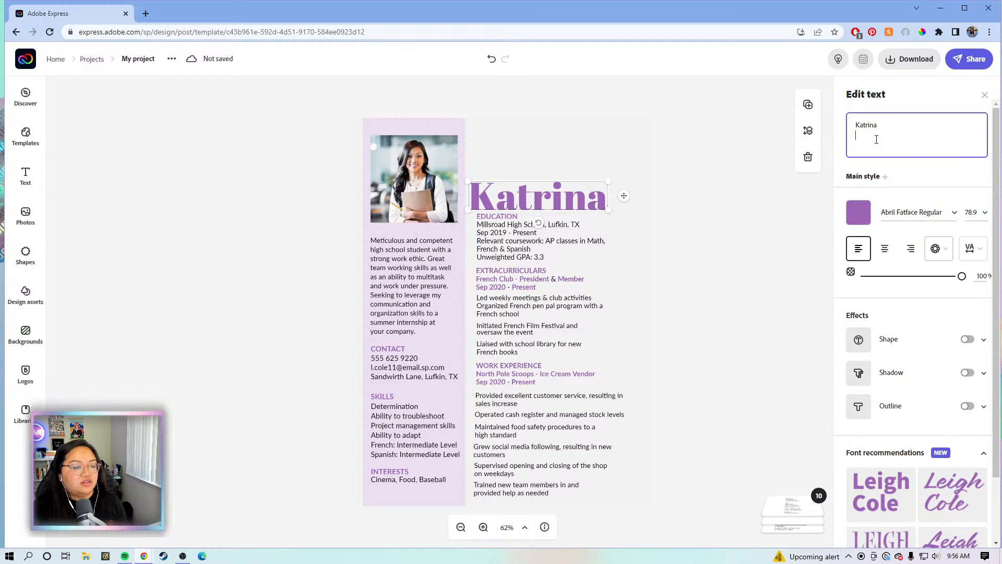
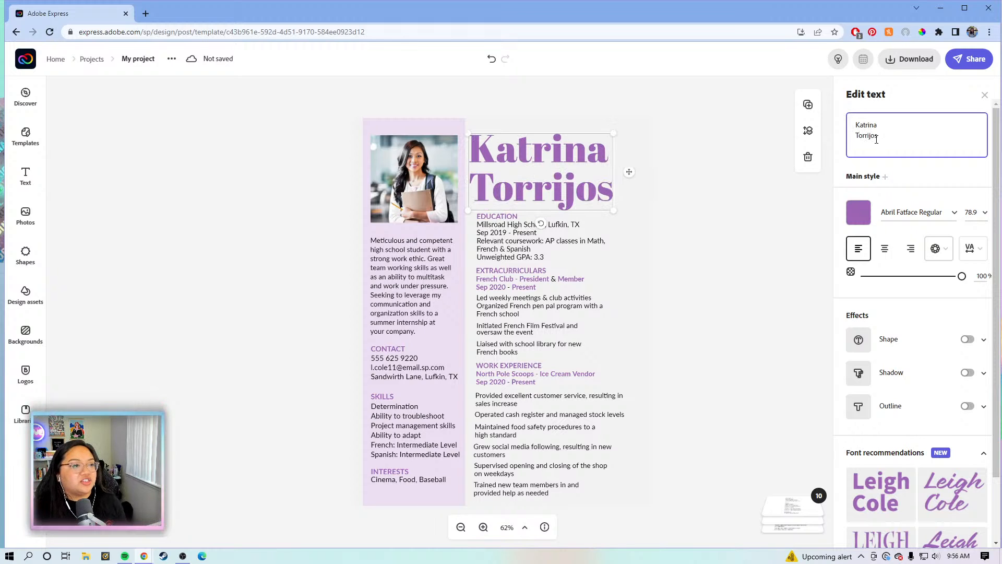
Align the name heading with the section text column below it
click(556, 155)
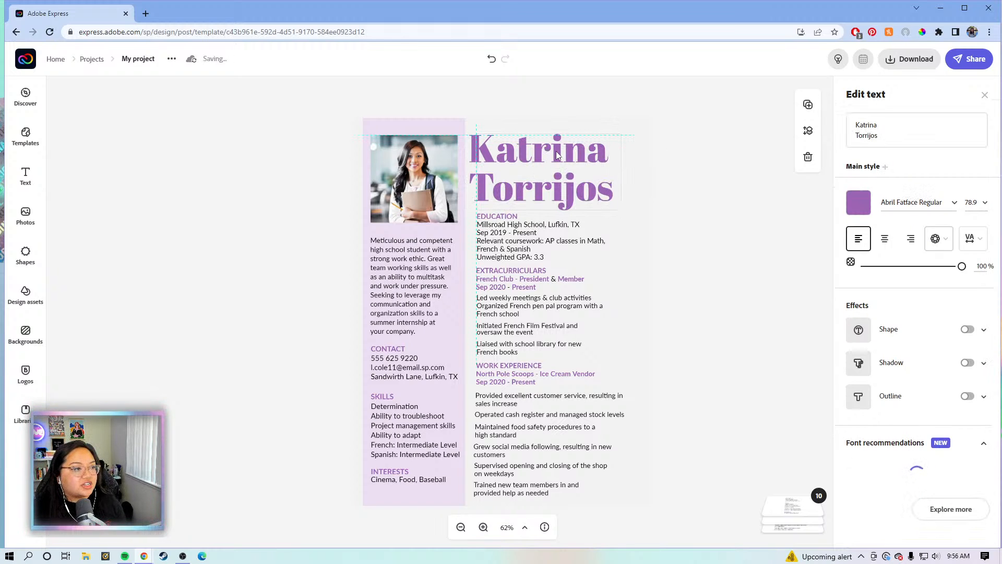
drag(557, 151, 557, 151)
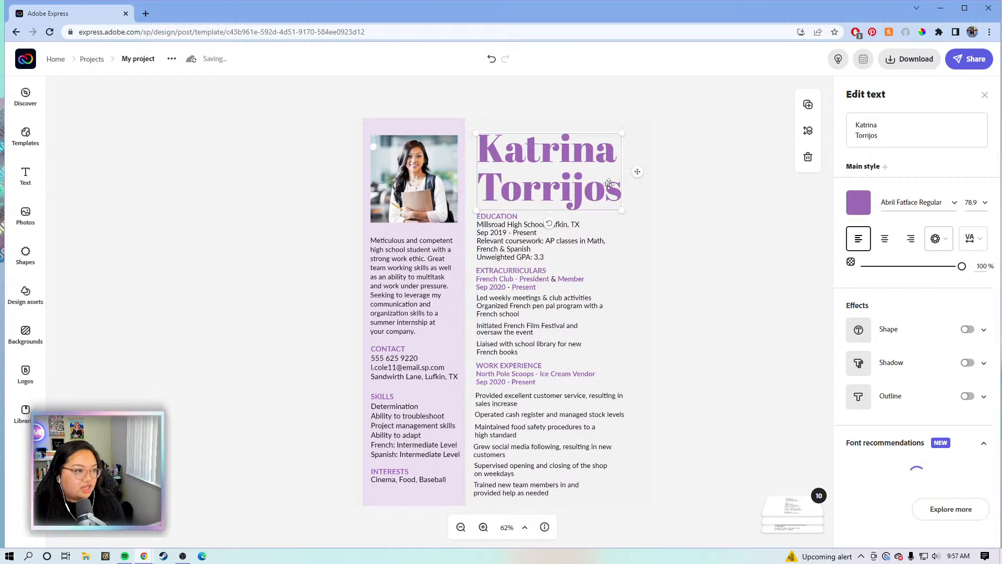
click(345, 298)
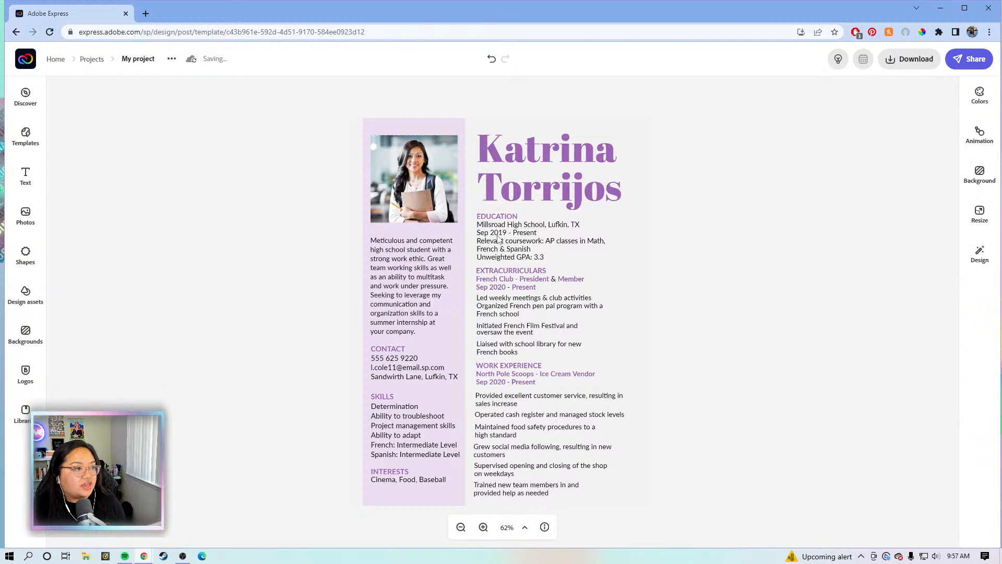
click(490, 242)
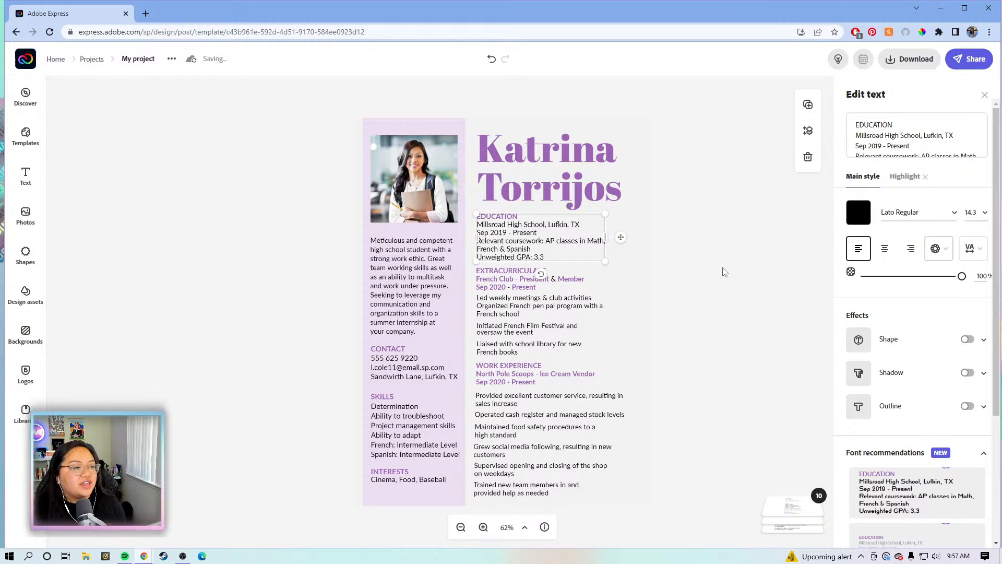
Inspect the Education, Extracurriculars and Work Experience blocks, then clear the selection
click(672, 274)
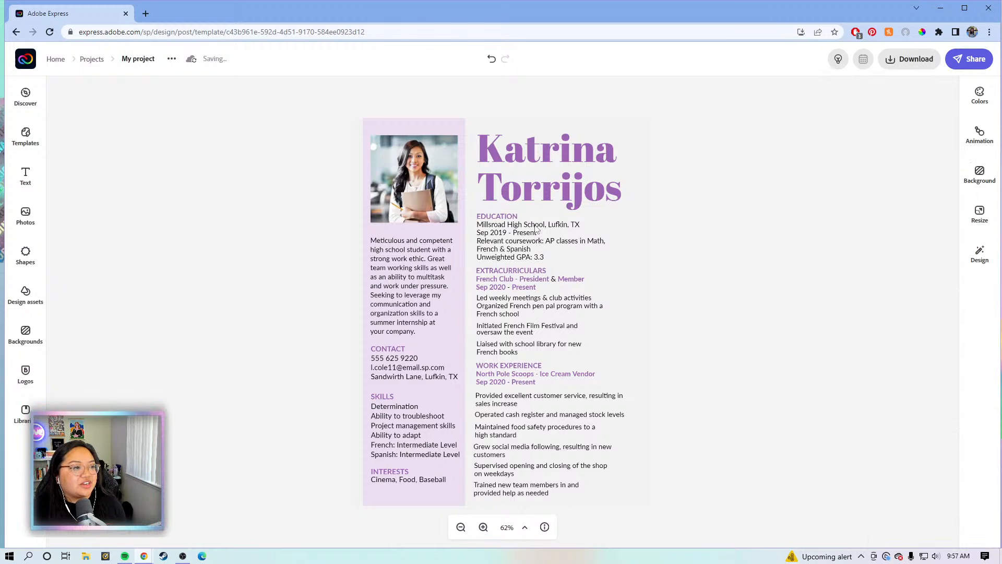
click(544, 256)
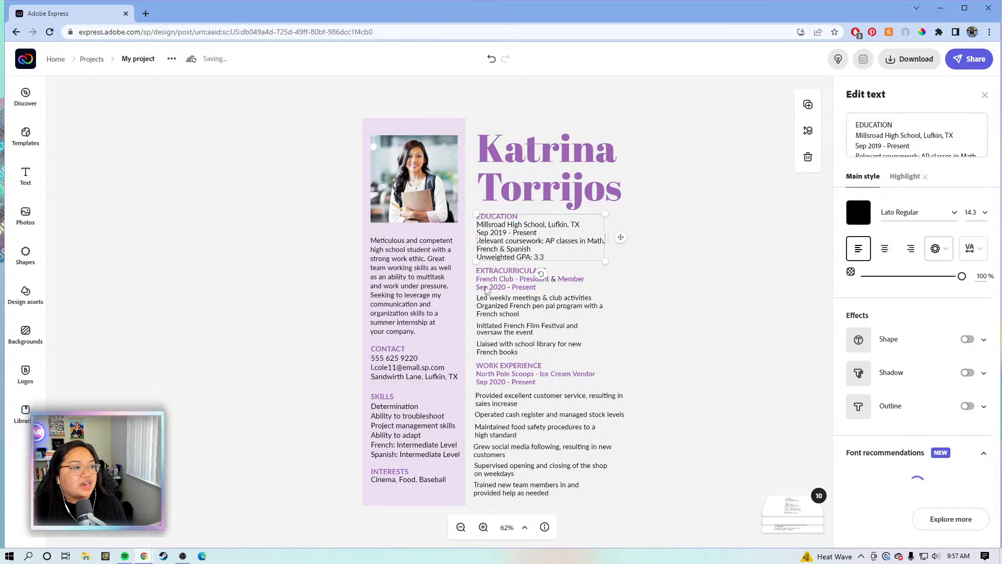
click(541, 306)
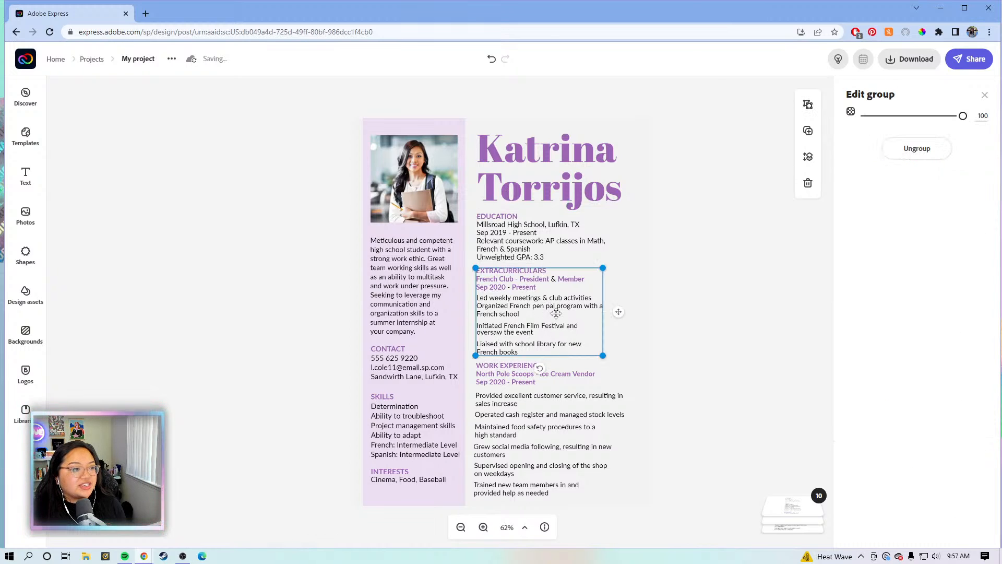
click(532, 432)
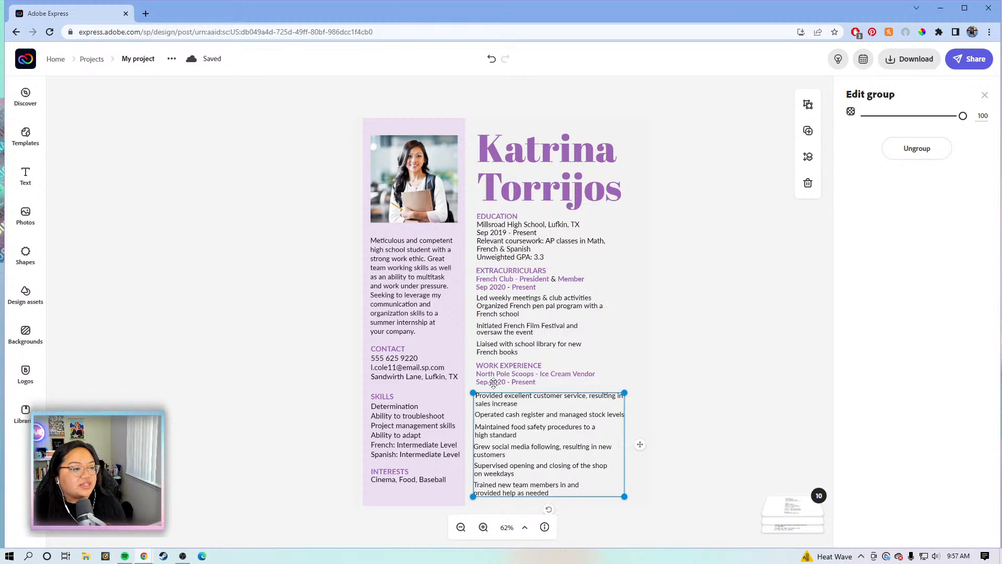
click(497, 415)
click(504, 425)
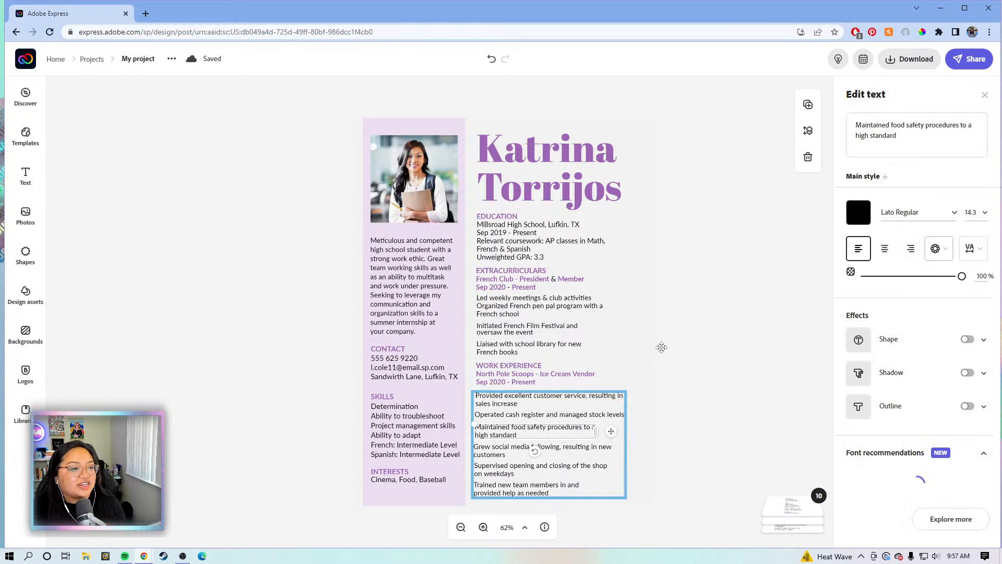
key(Escape)
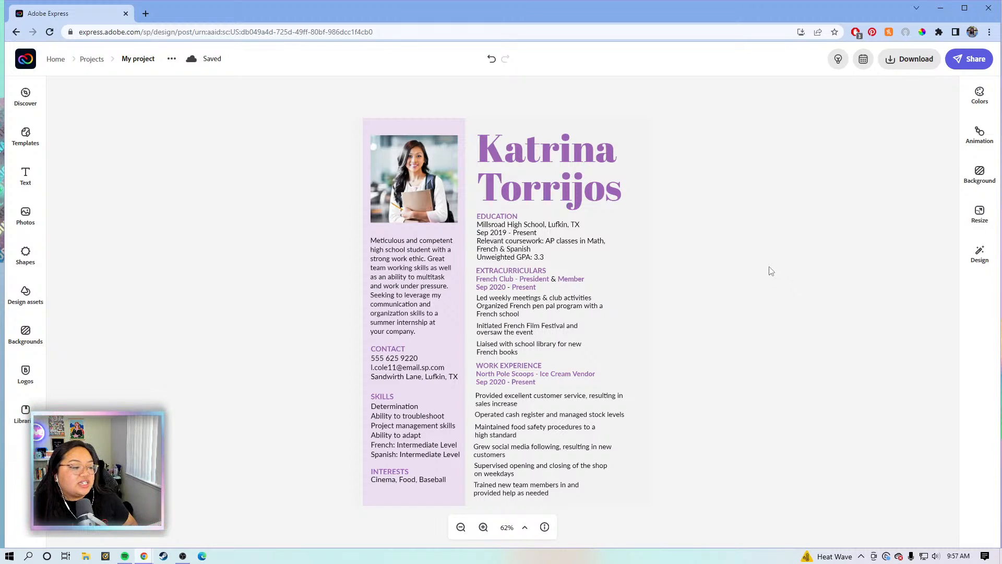
Check how the Education, Extracurriculars, Work Experience, Contact and summary blocks are grouped
click(514, 237)
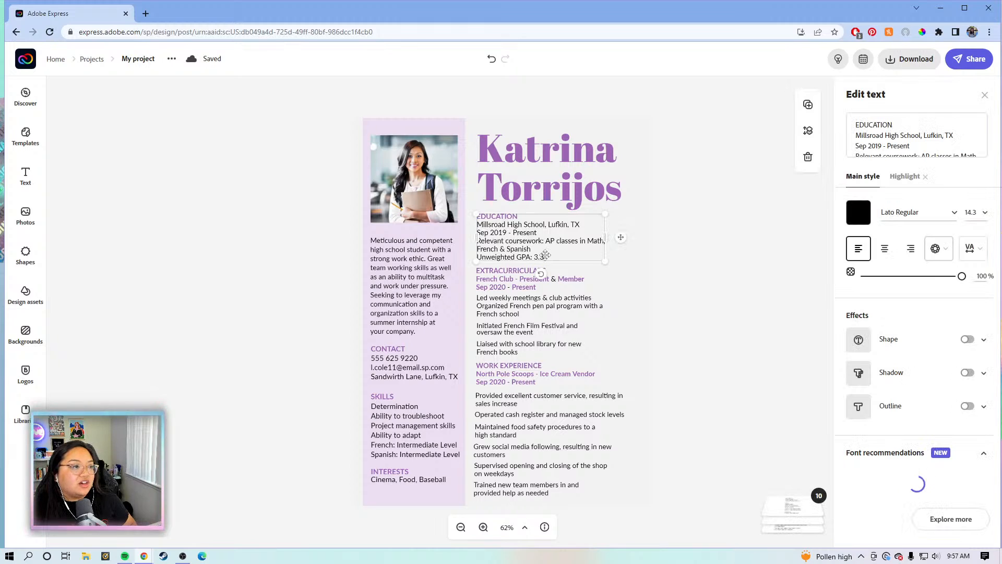
click(537, 314)
click(520, 327)
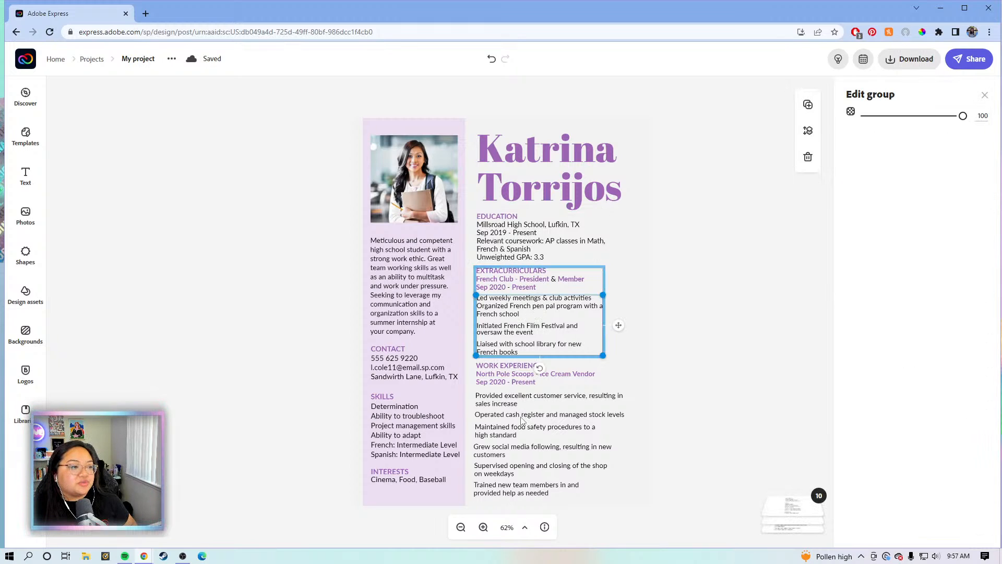
click(502, 442)
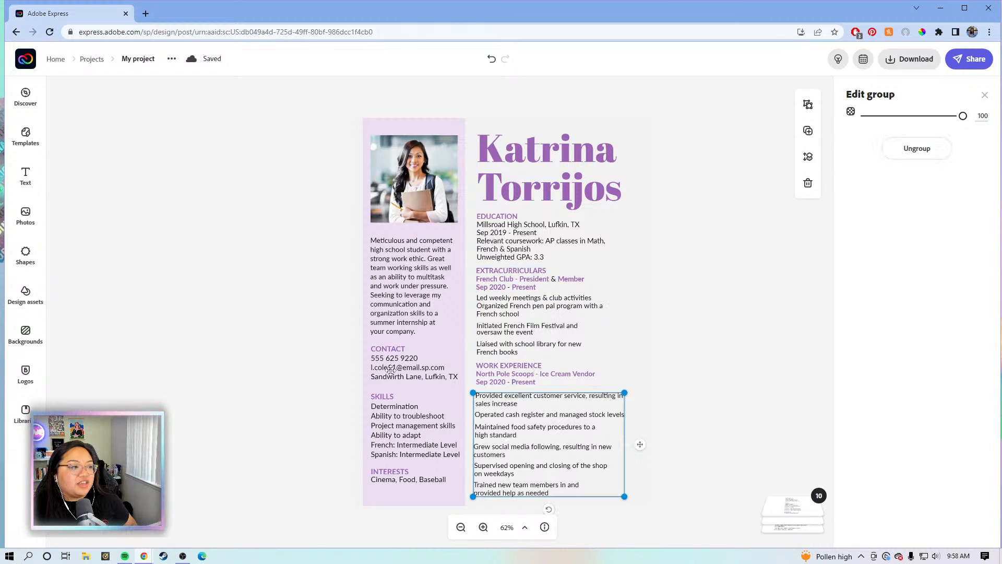
click(403, 361)
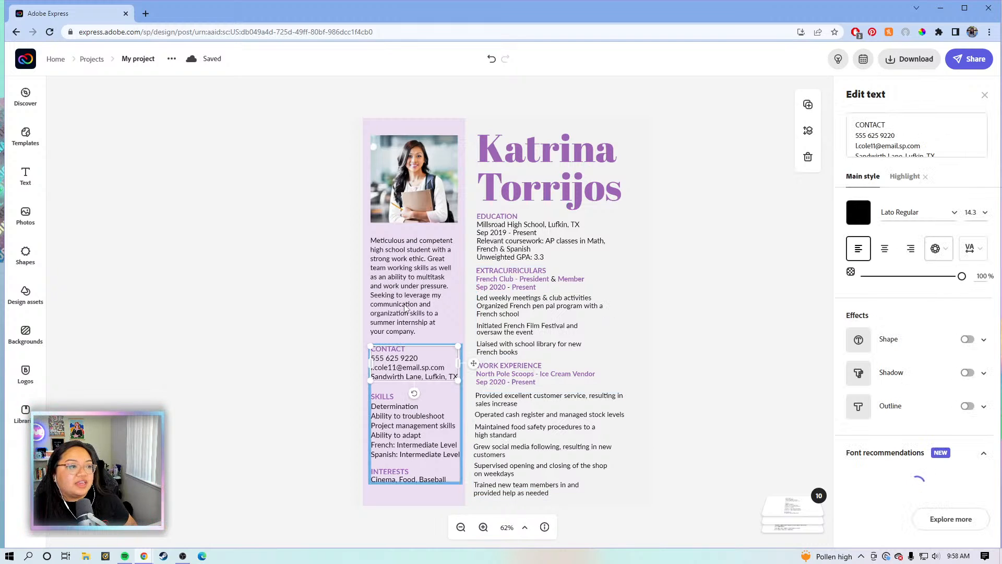
click(404, 276)
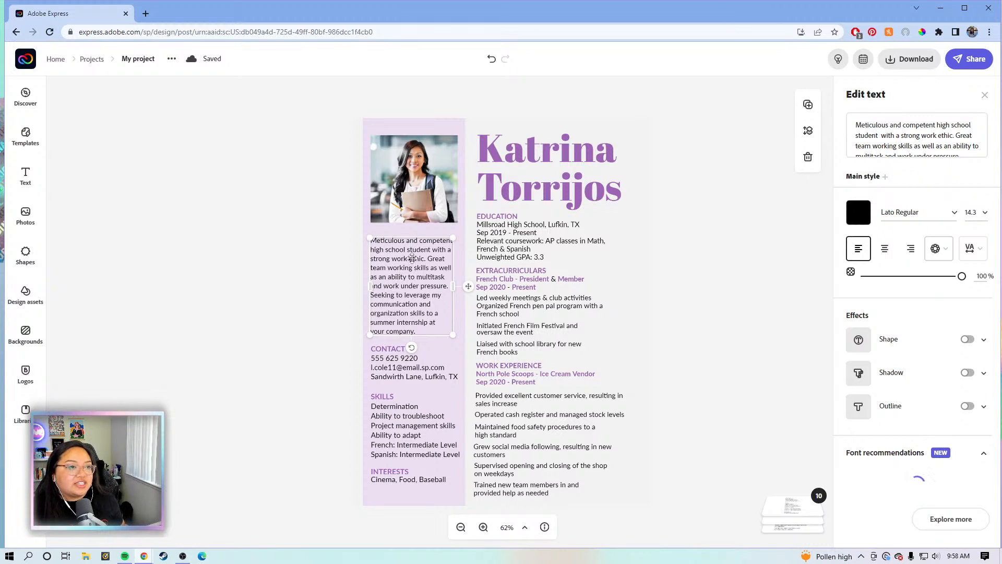
click(684, 271)
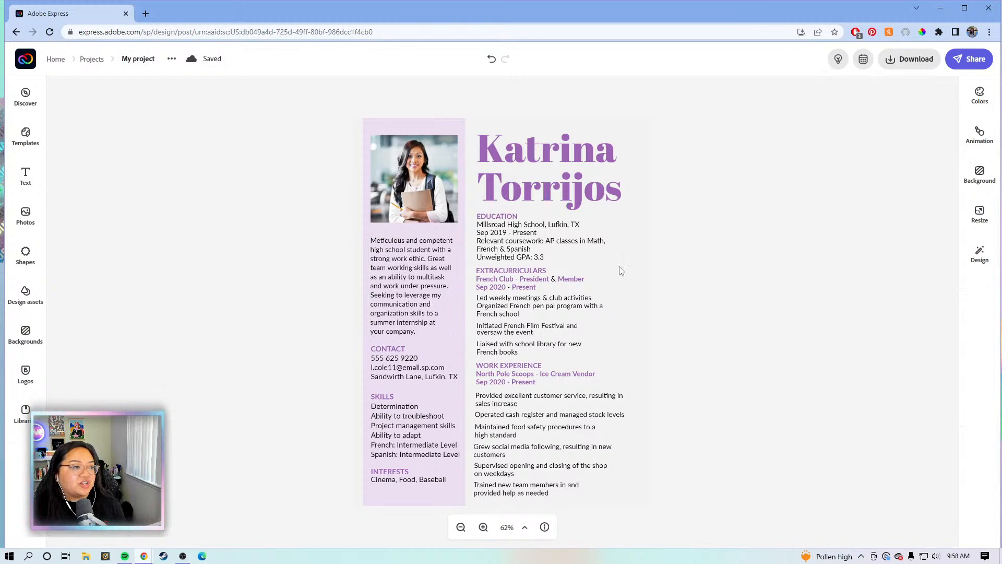
click(397, 276)
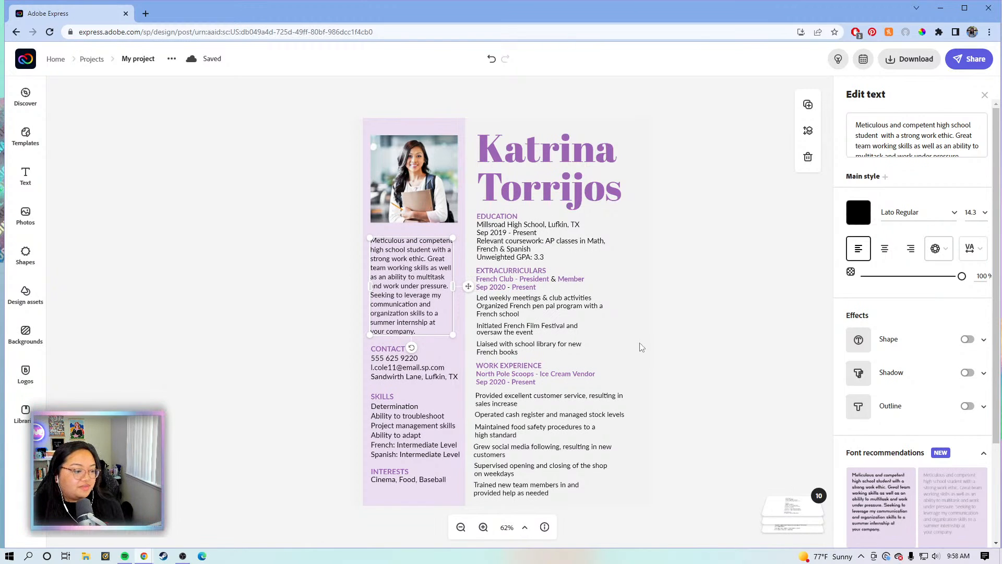
click(672, 345)
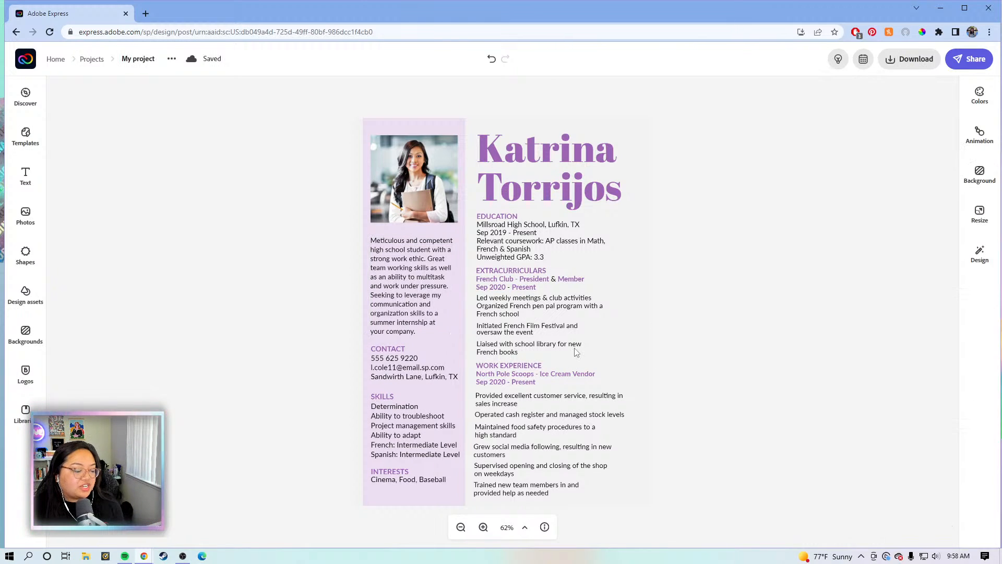
Check the page and name title selections, then open the Education text for editing
click(587, 337)
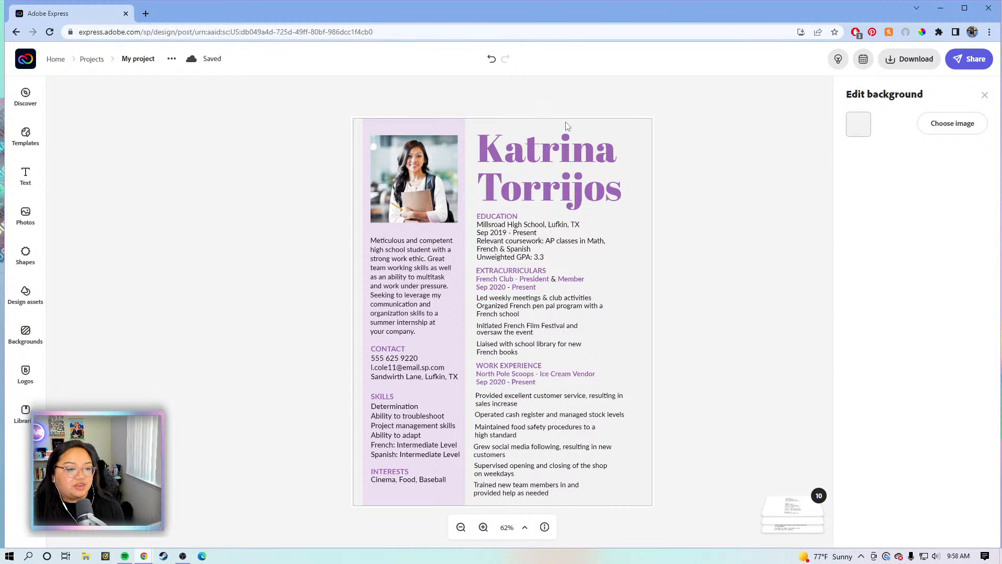
click(728, 260)
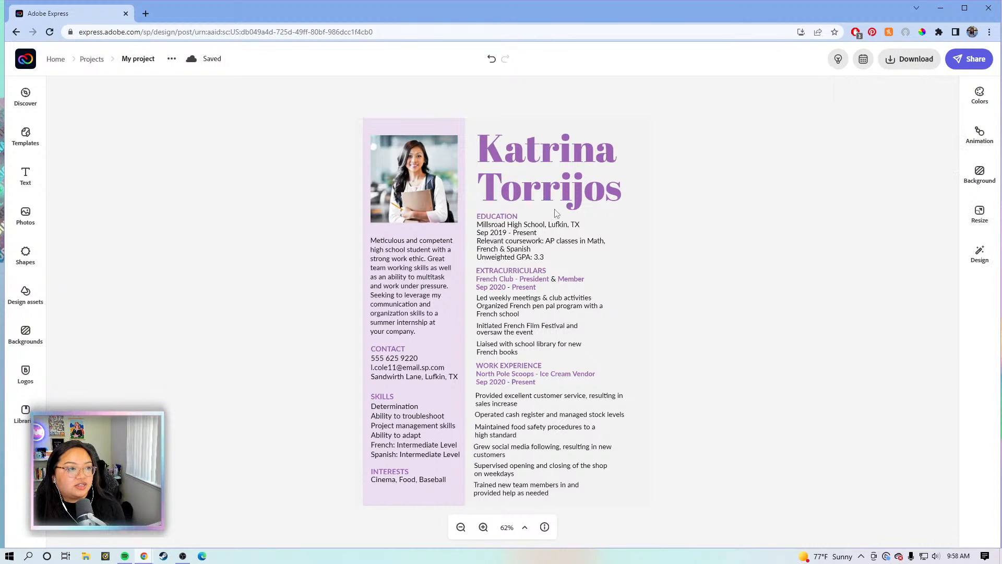
click(621, 187)
click(255, 100)
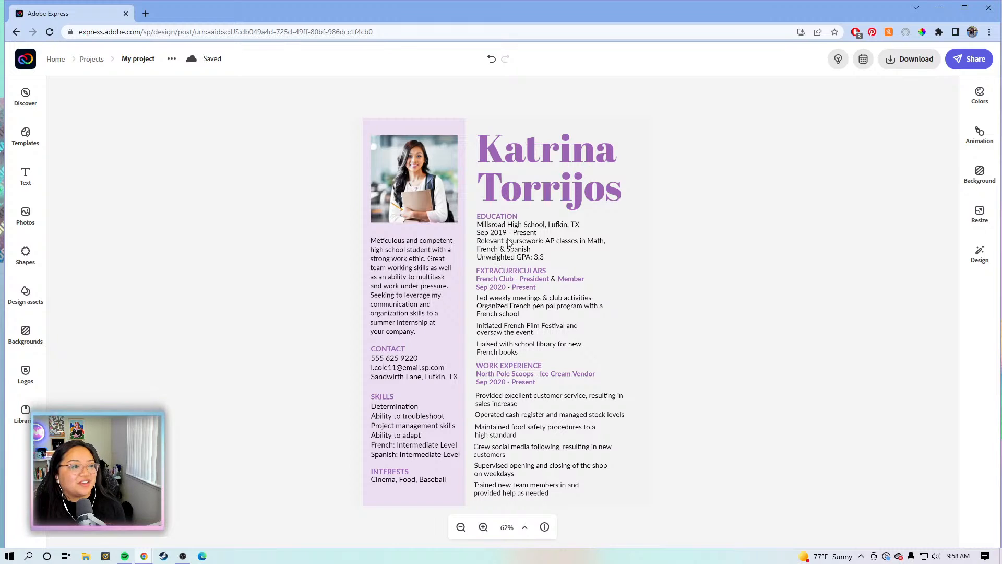
click(510, 243)
click(920, 135)
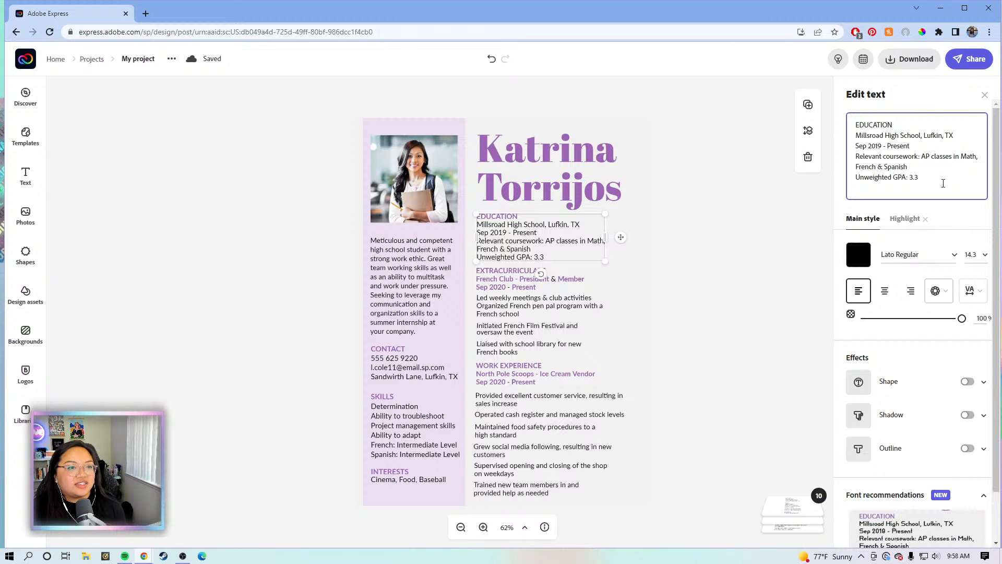
Replace the school details with 'Adobe Express University' and 'August 2012- June 2016'
drag(943, 183, 857, 136)
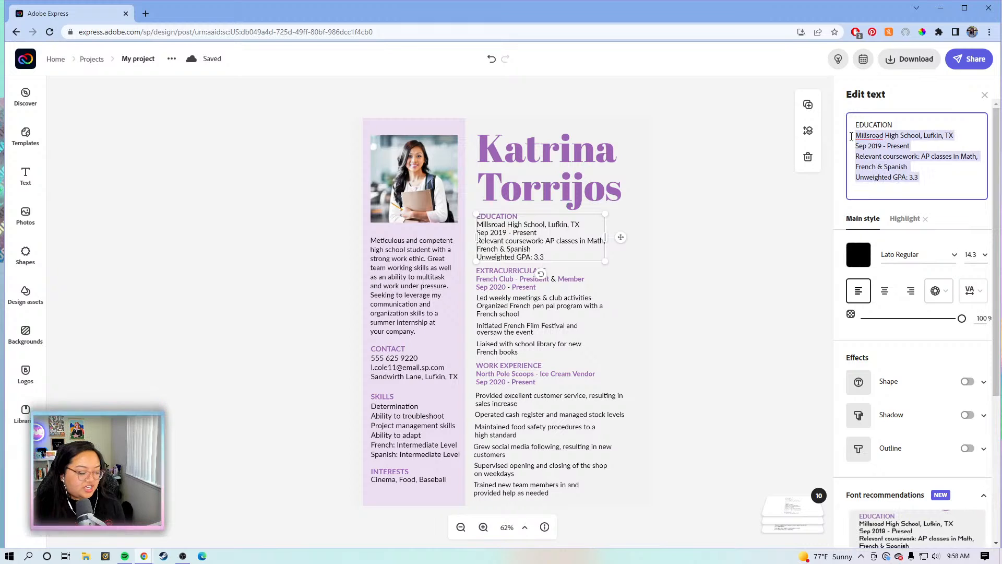
text(Adobe E)
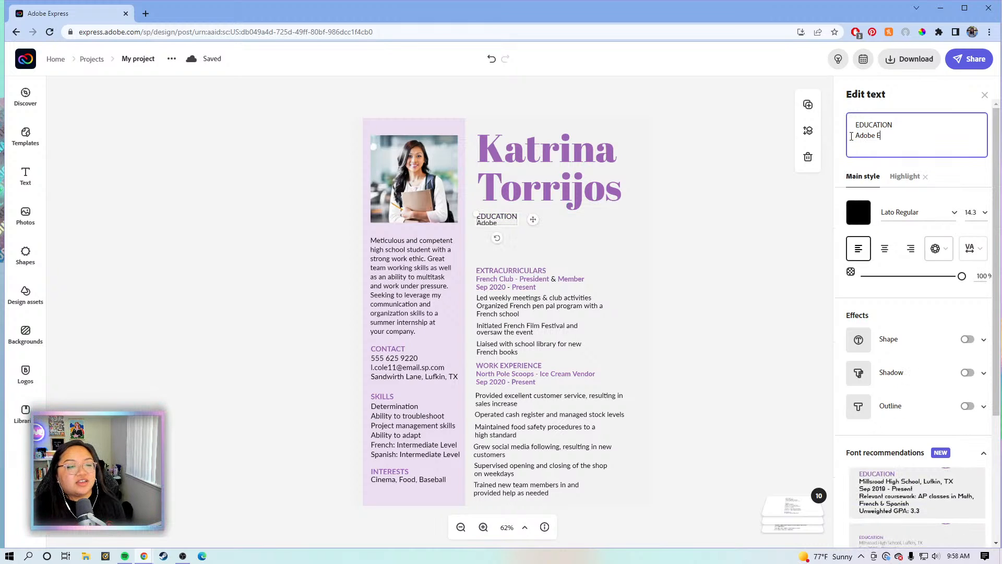
text(xpress U)
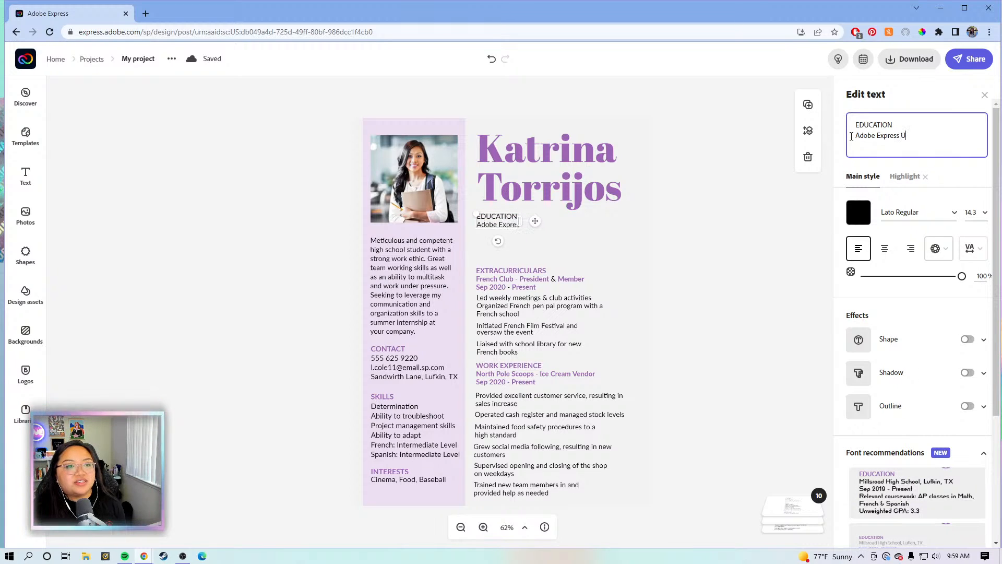
text(niversity)
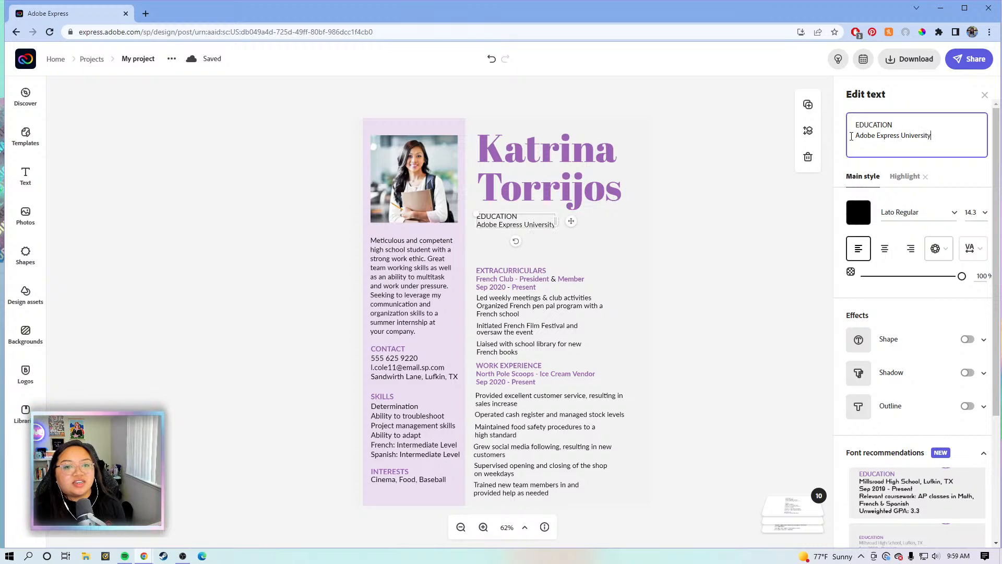
key(Return)
text(August 2012-2016)
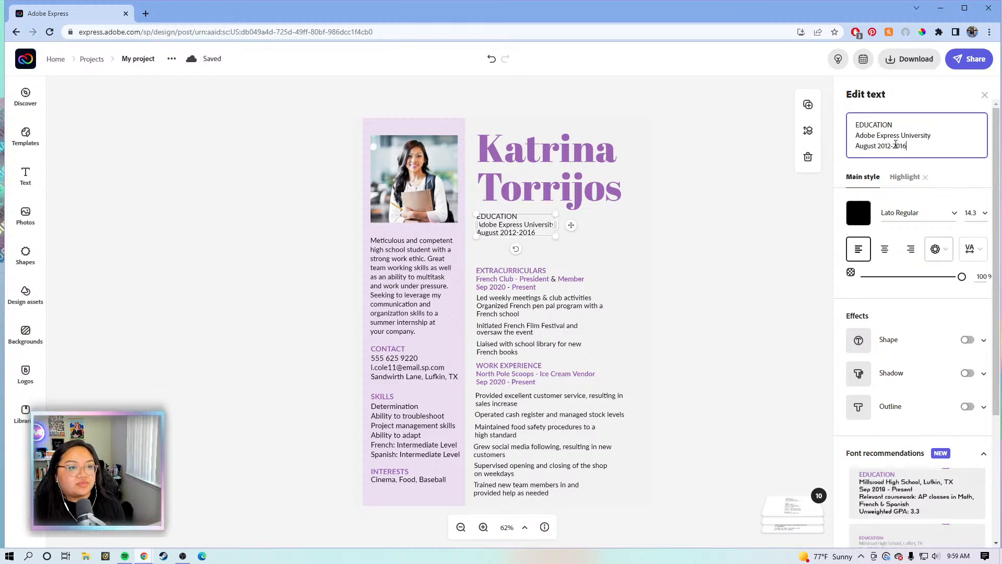
click(889, 145)
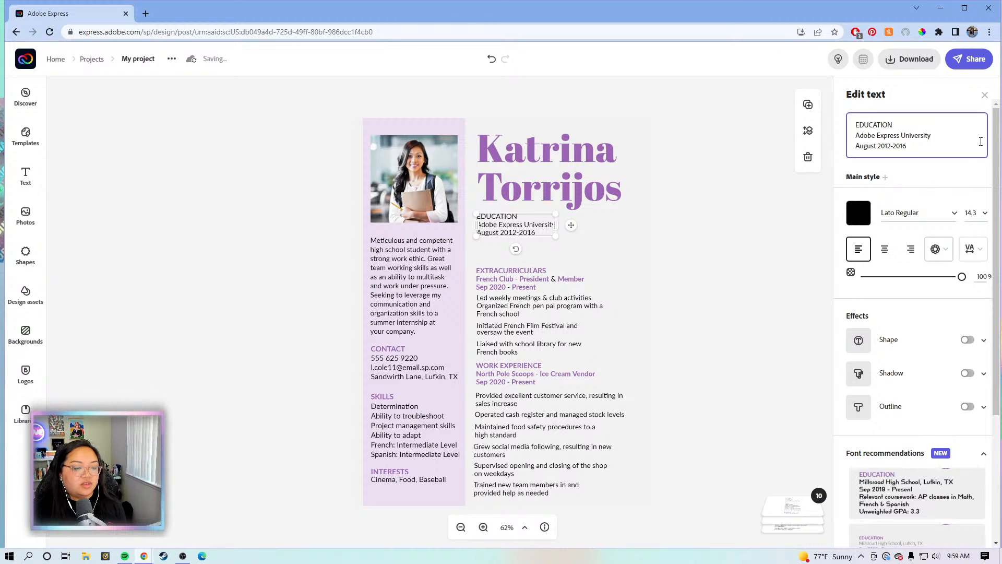
text(June)
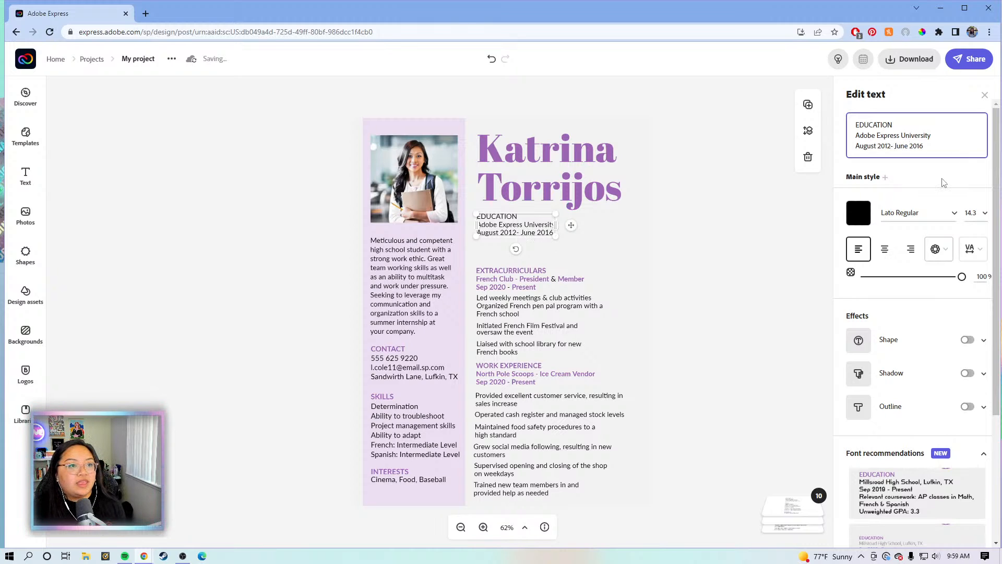
click(598, 265)
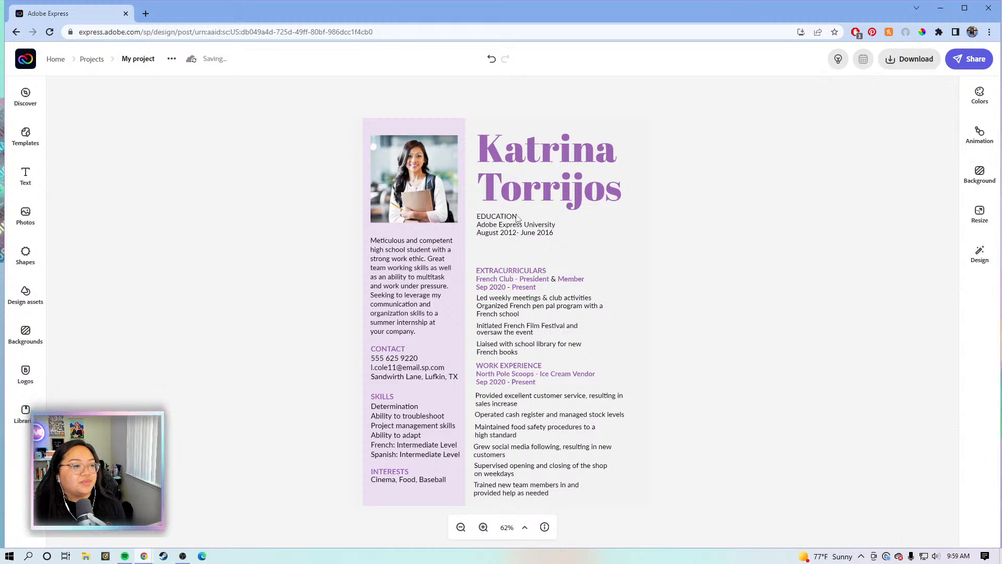
click(519, 220)
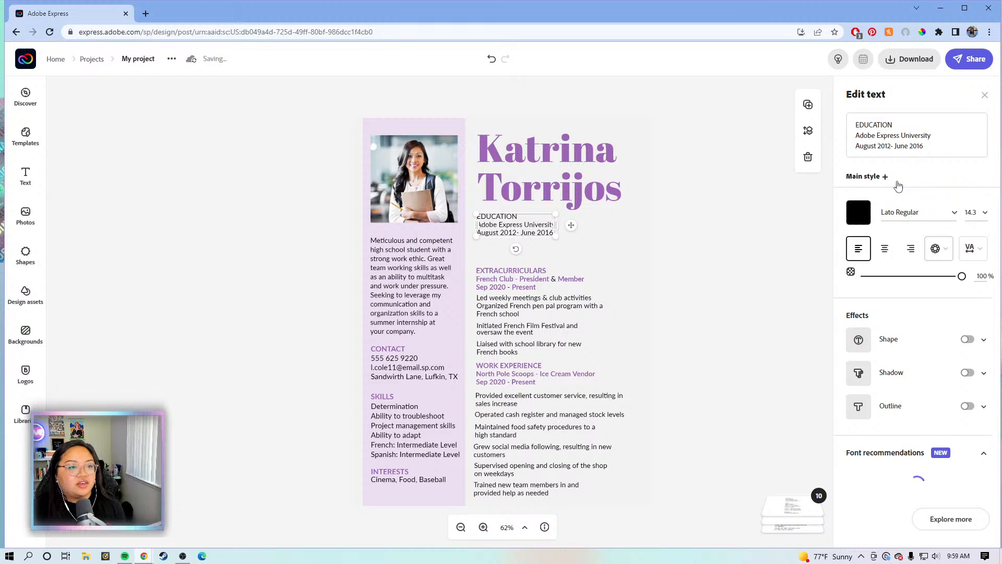
Apply a purple Lato Bold highlight style to the EDUCATION heading
click(885, 176)
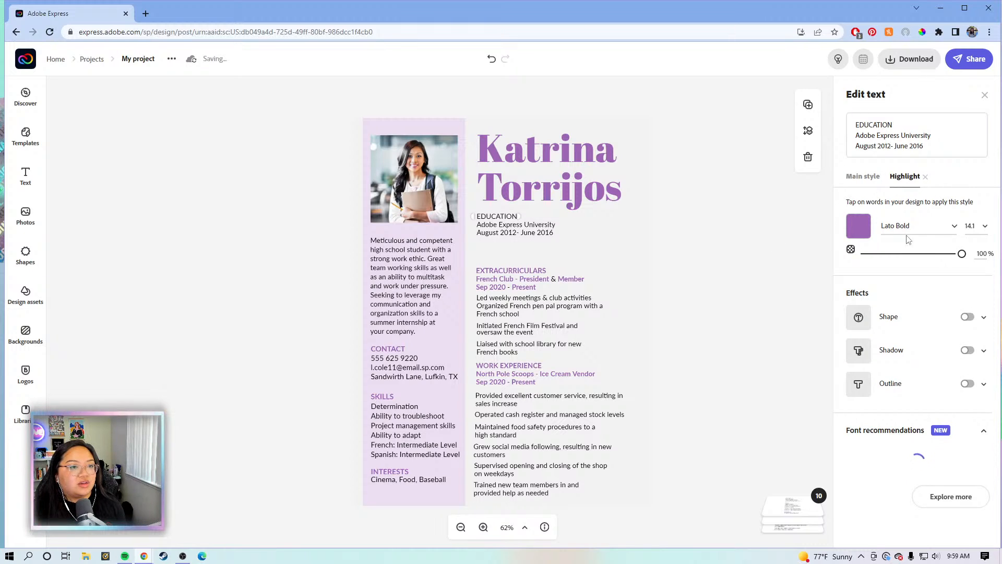
click(497, 217)
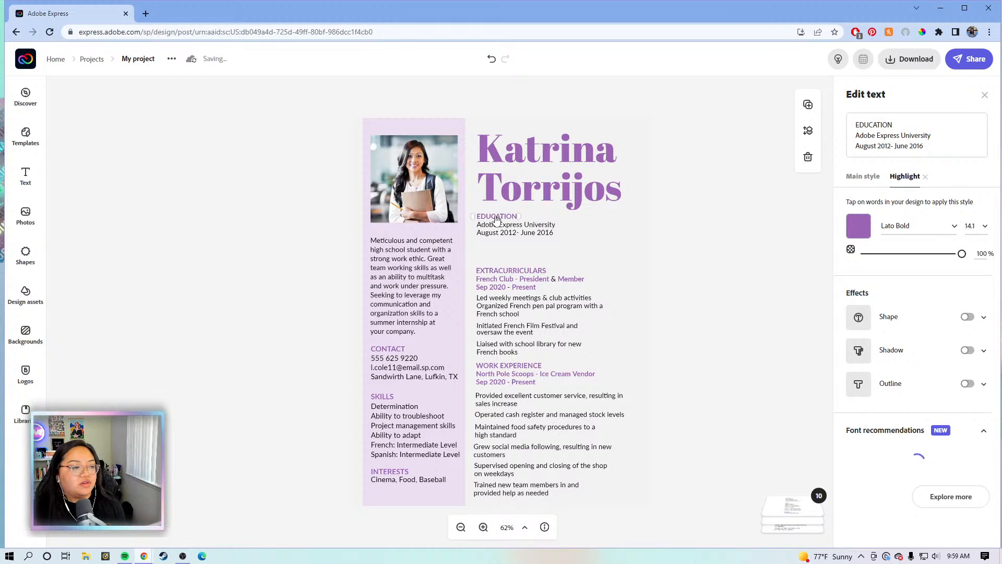
click(497, 219)
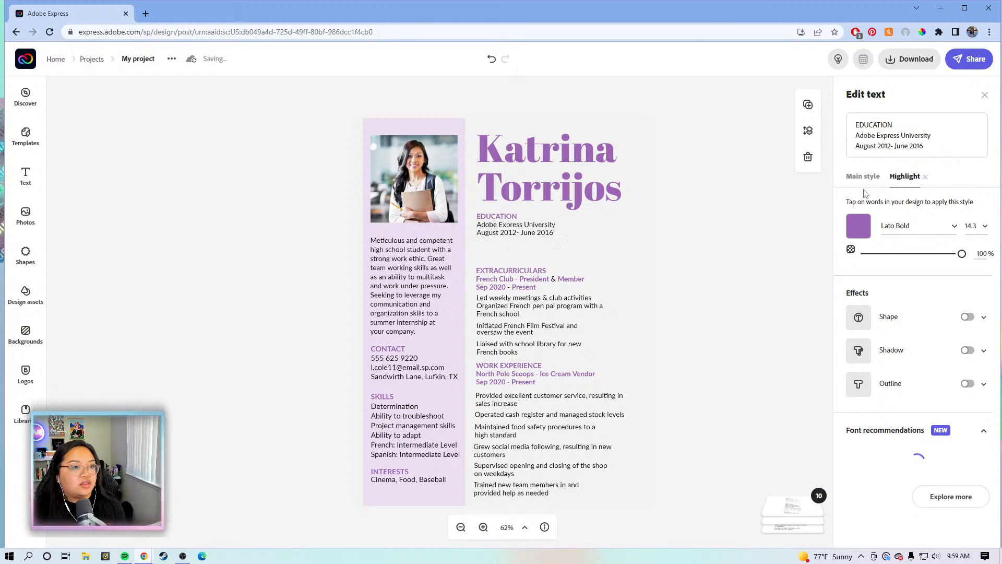
click(496, 219)
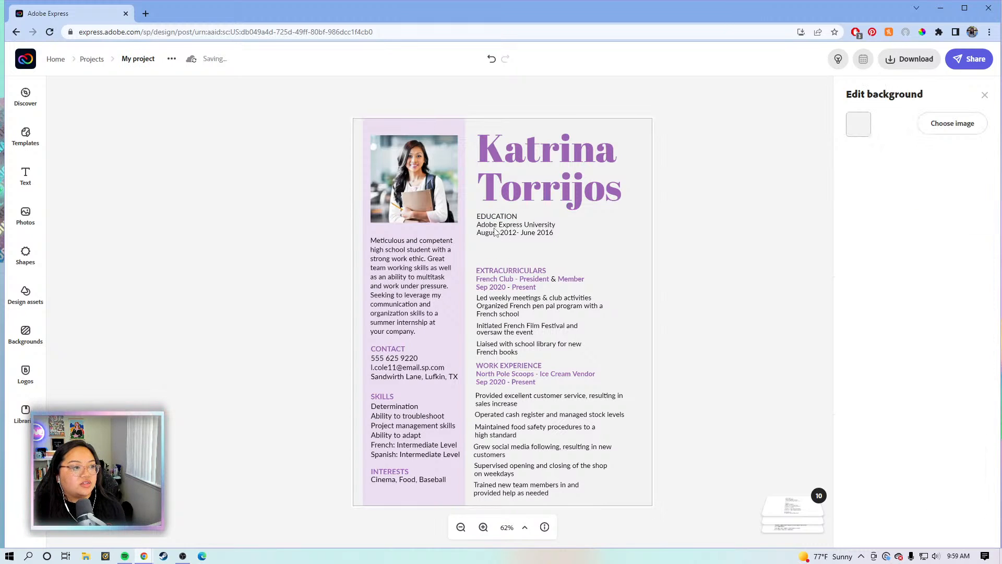
click(496, 232)
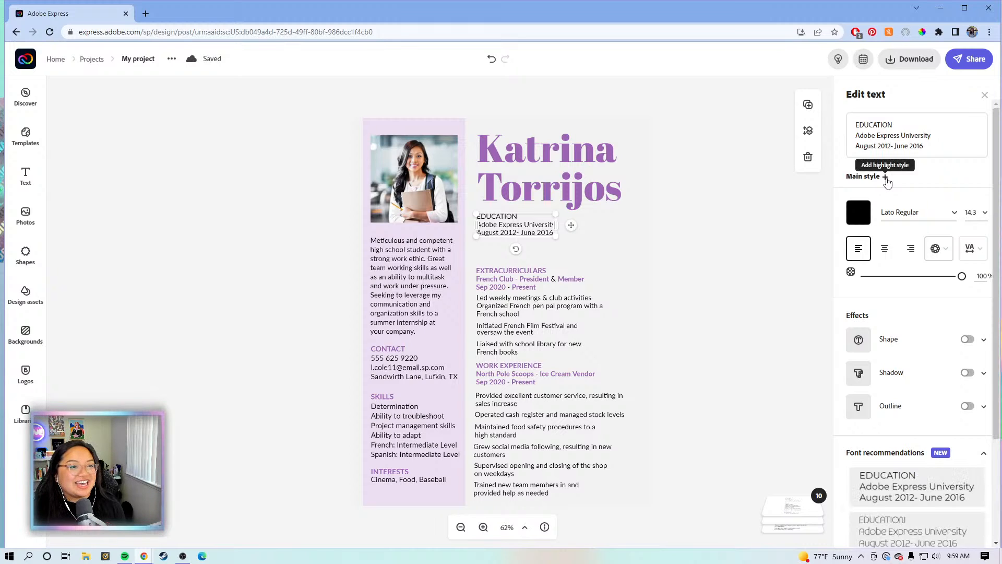
click(886, 178)
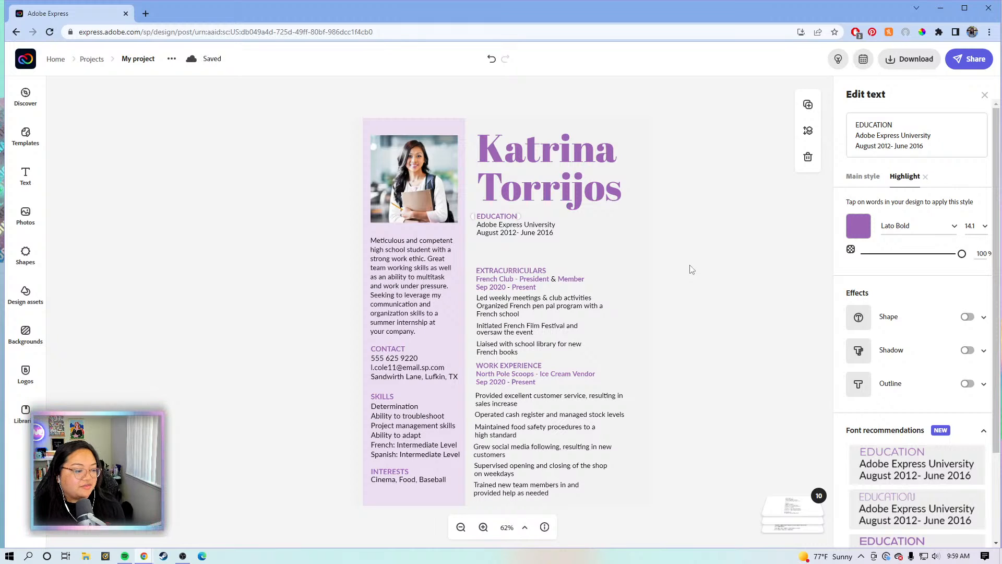
click(692, 269)
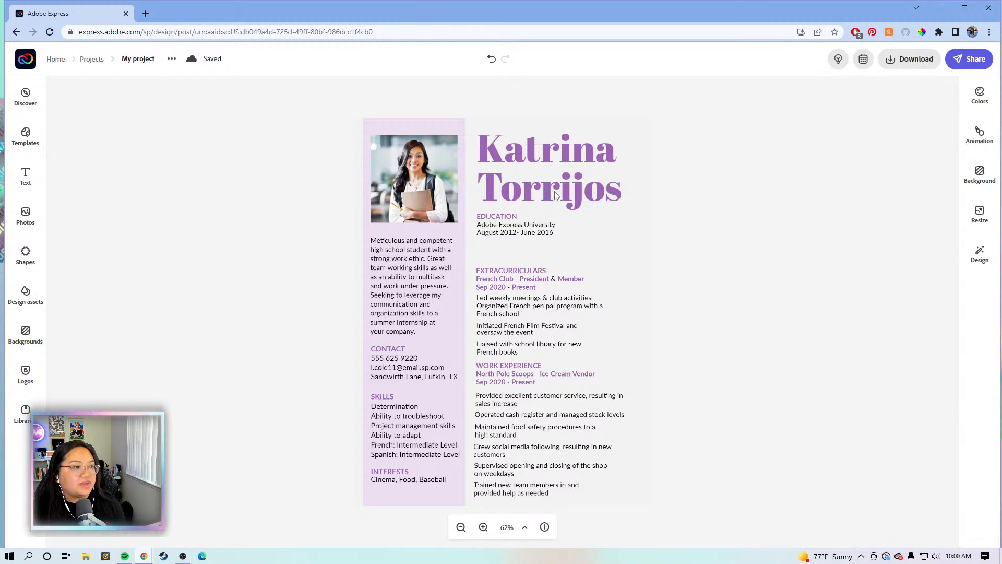
click(650, 135)
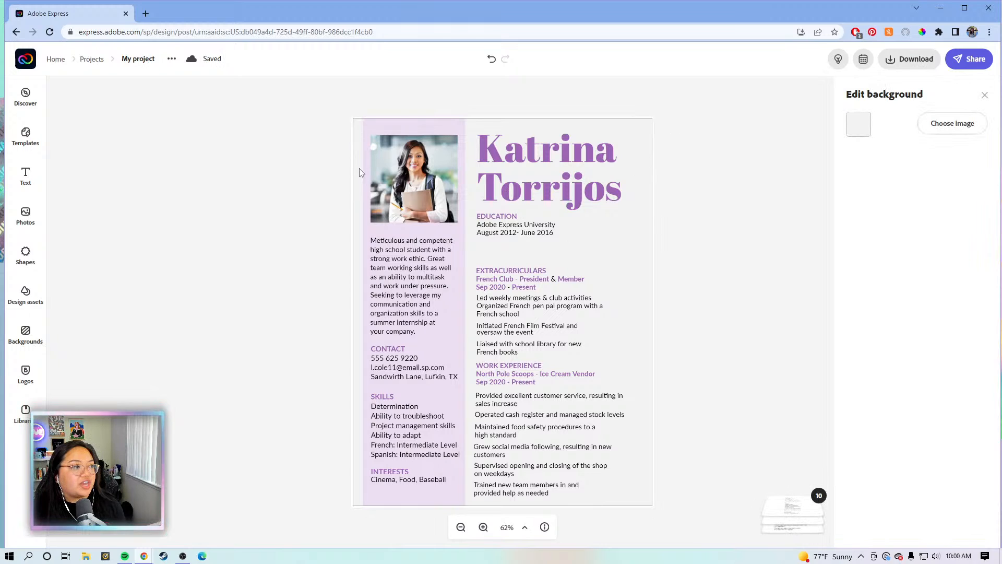
Nudge the Education block down and move Extracurriculars up beneath it
click(498, 235)
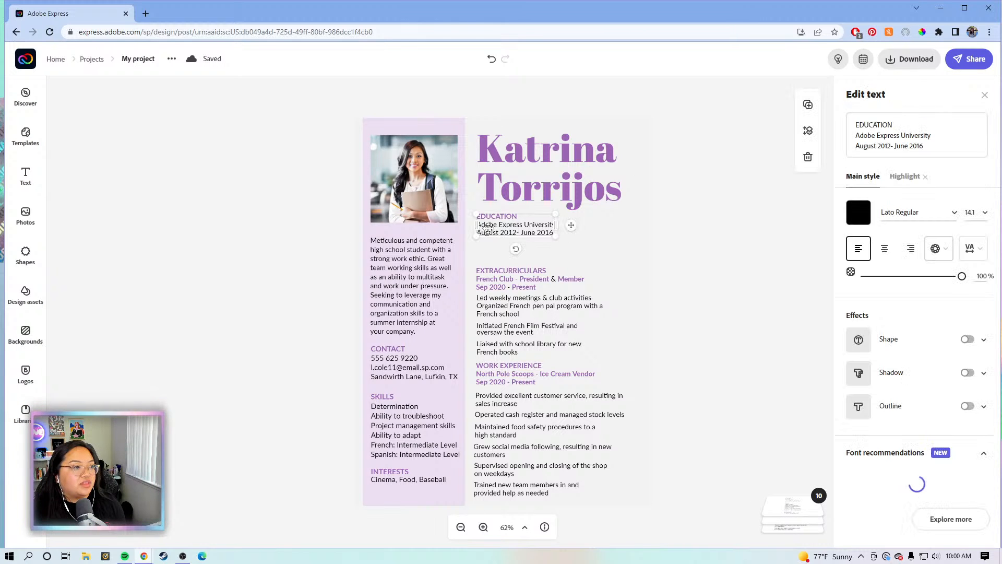
drag(503, 238, 504, 247)
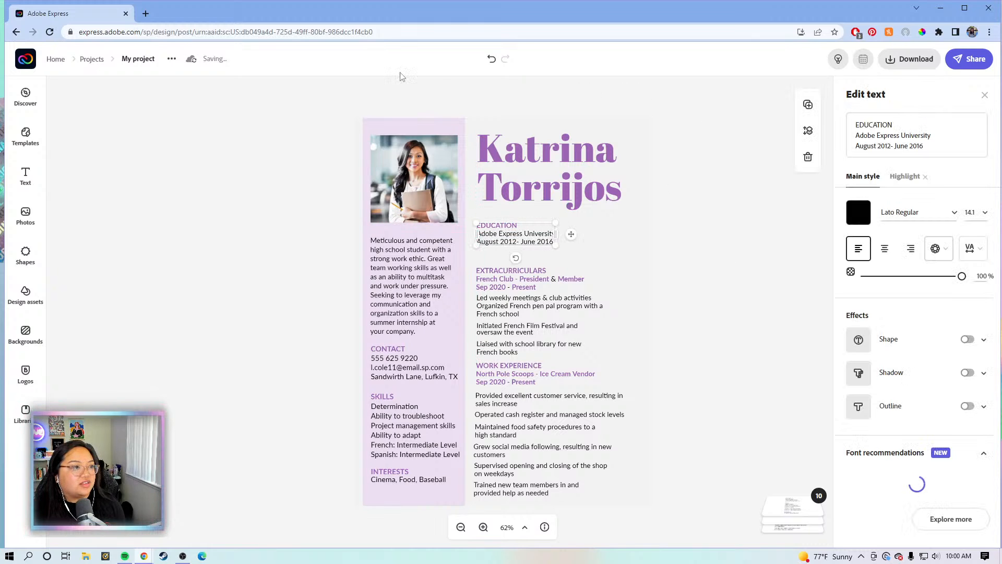
click(483, 528)
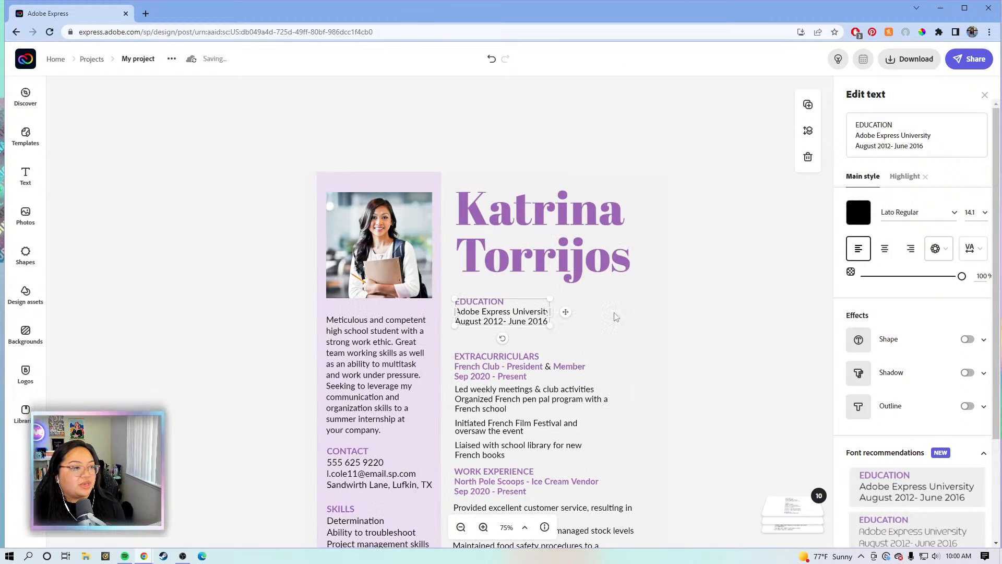
scroll(661, 338, down, 1)
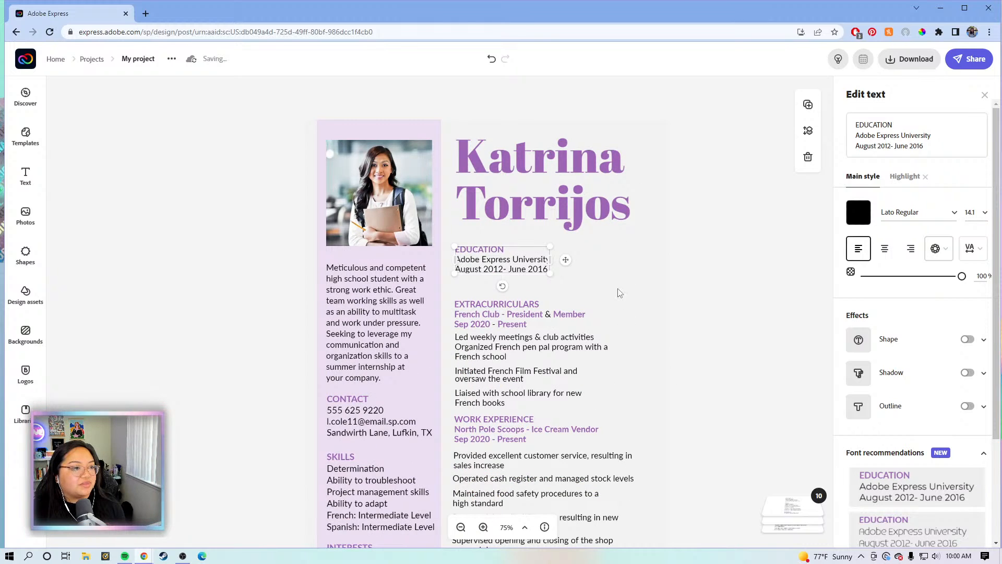
scroll(514, 236, down, 2)
click(518, 233)
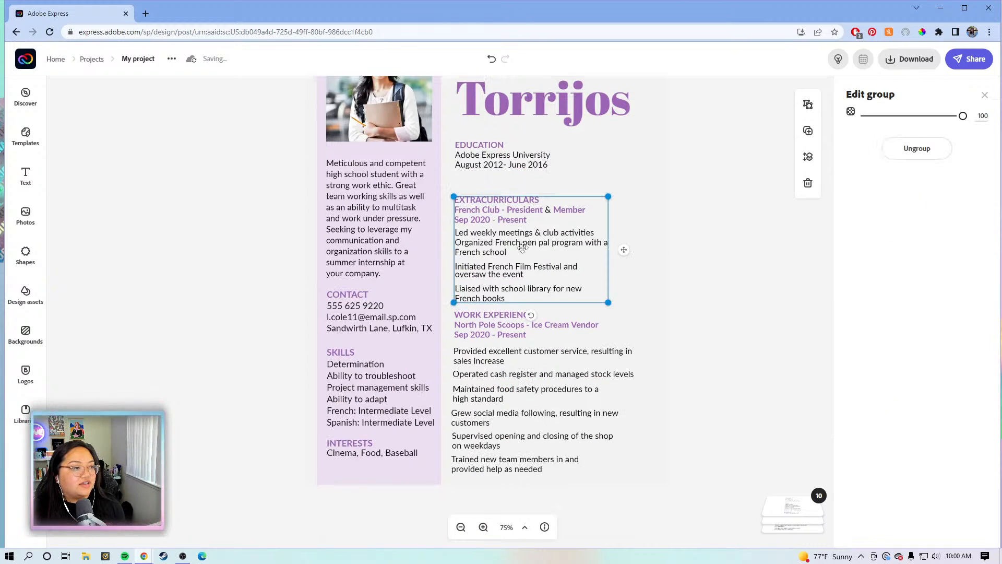
drag(523, 228, 524, 253)
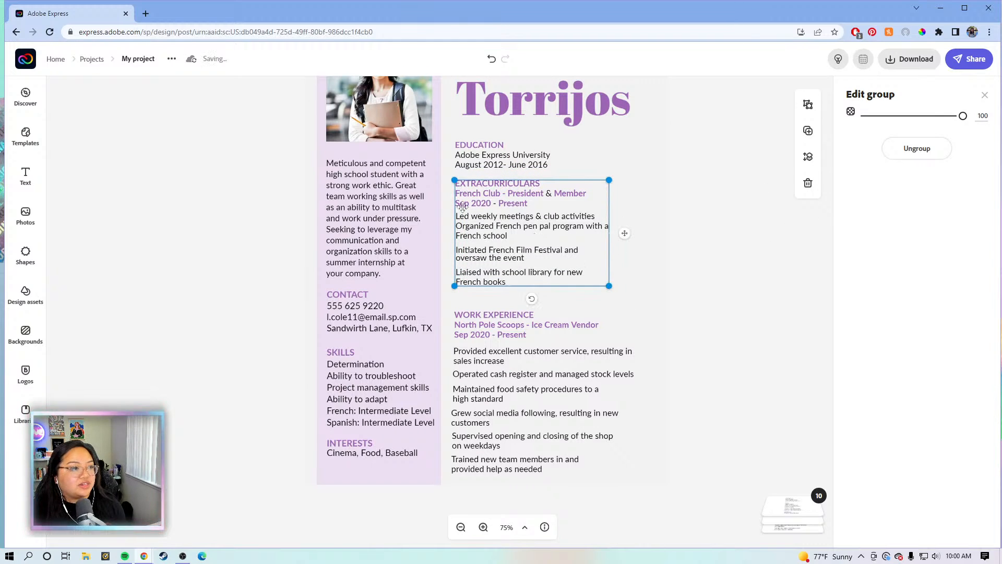
Move the Work Experience heading and bullet list up to close the gaps
click(510, 363)
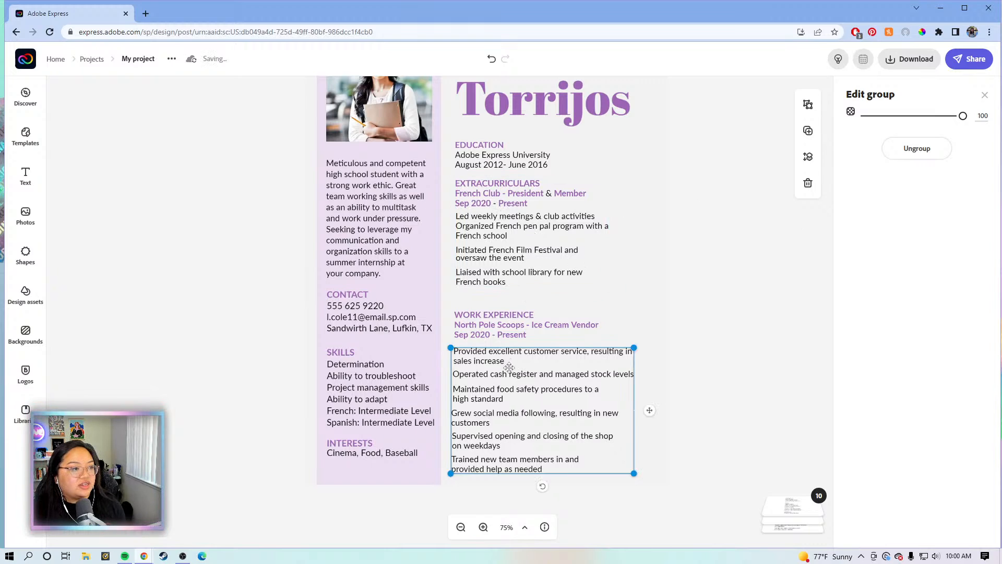
click(490, 326)
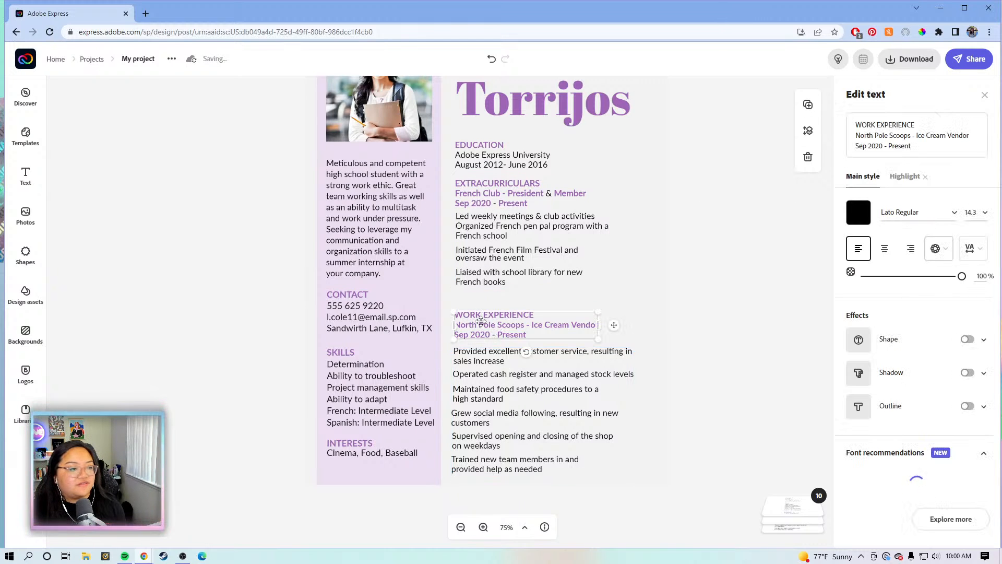
drag(481, 322, 483, 302)
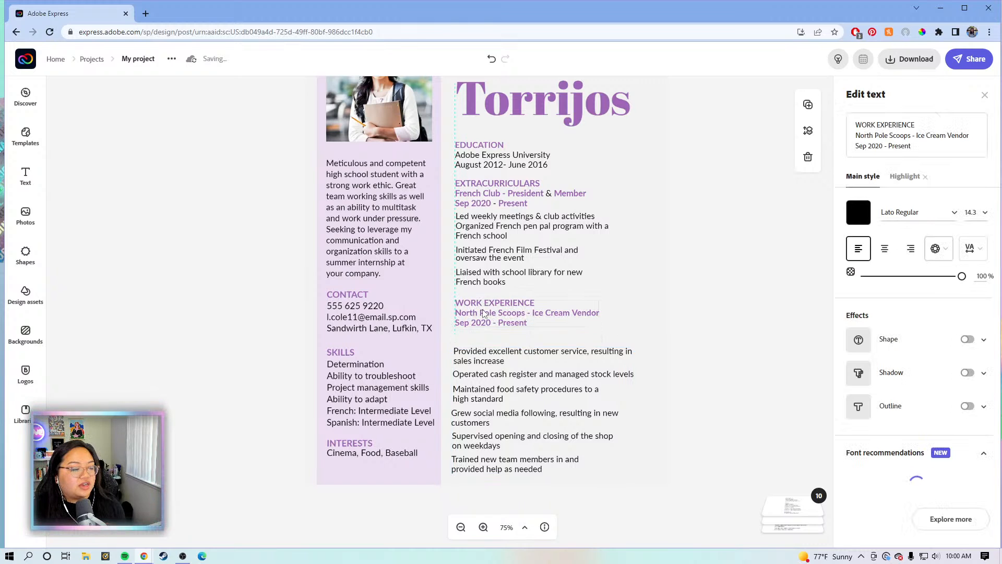
click(485, 376)
mouse_move(486, 375)
mouse_down()
mouse_move(490, 367)
mouse_move(485, 386)
mouse_up()
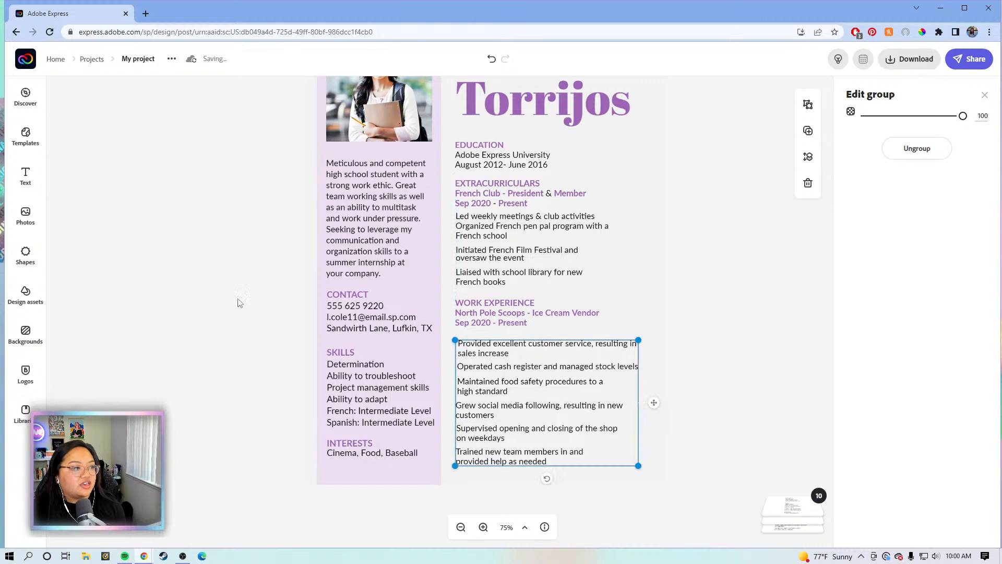
click(250, 303)
scroll(263, 298, up, 4)
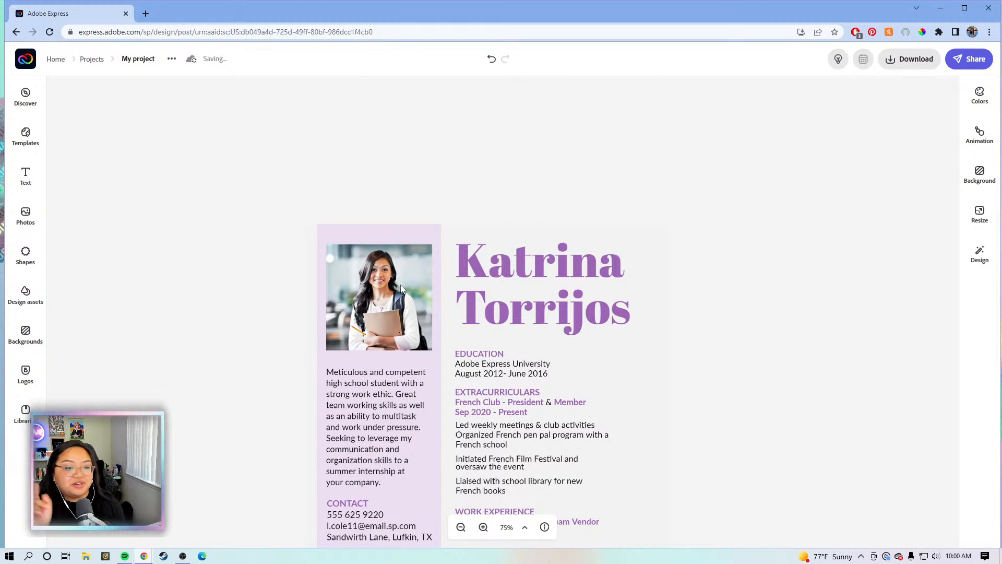
Delete the sample headshot photo from its frame at the top of the lavender column
click(400, 286)
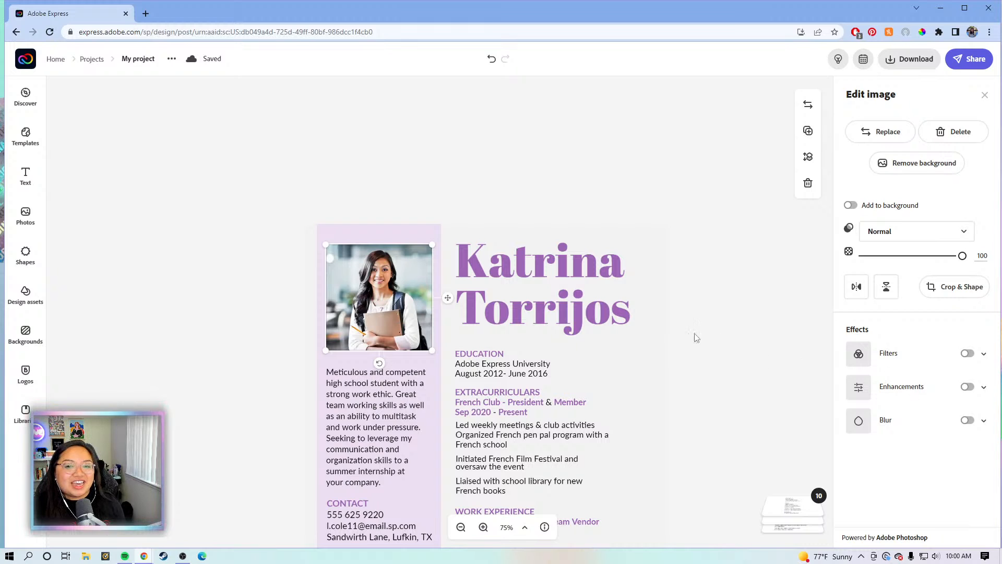
key(Escape)
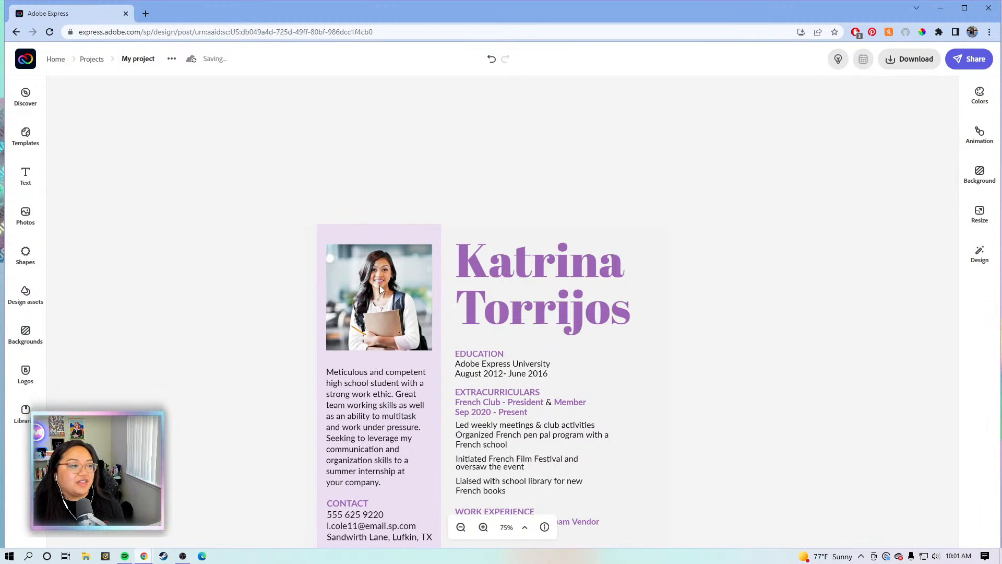
click(380, 285)
key(Delete)
key(Delete)
Add the KT floral logo from the brand Logos and drag it into the left column
click(23, 385)
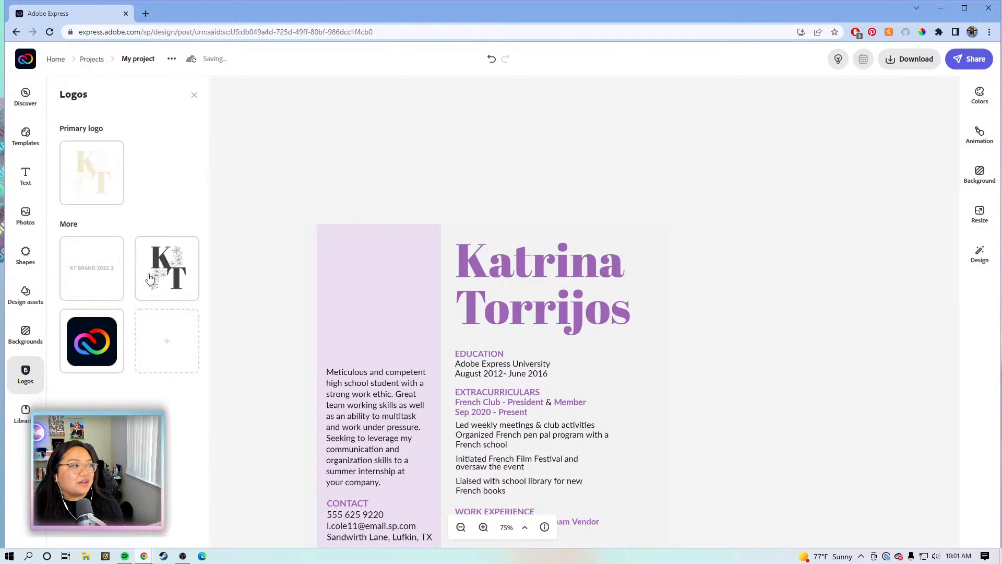
click(152, 275)
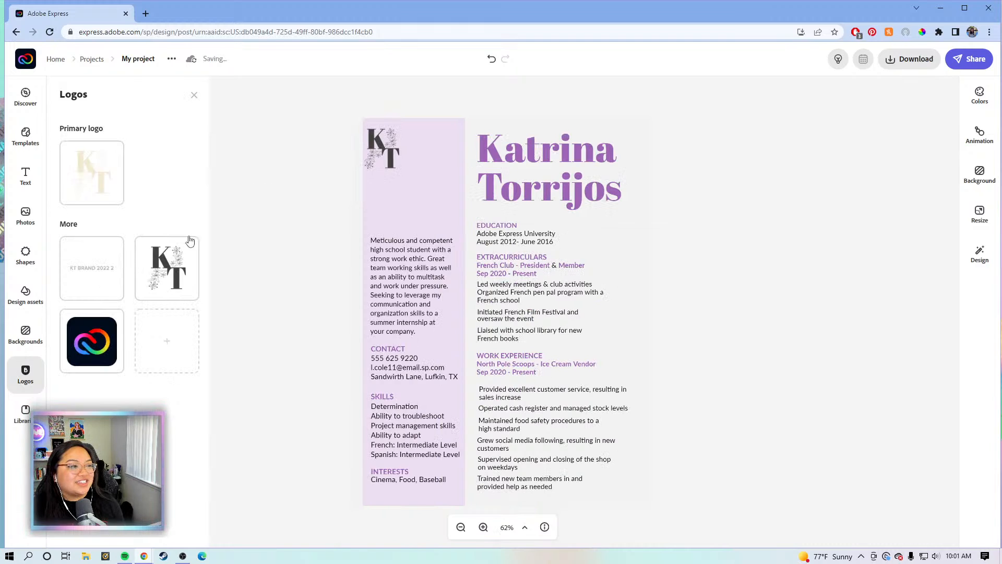
click(392, 160)
drag(392, 160, 452, 212)
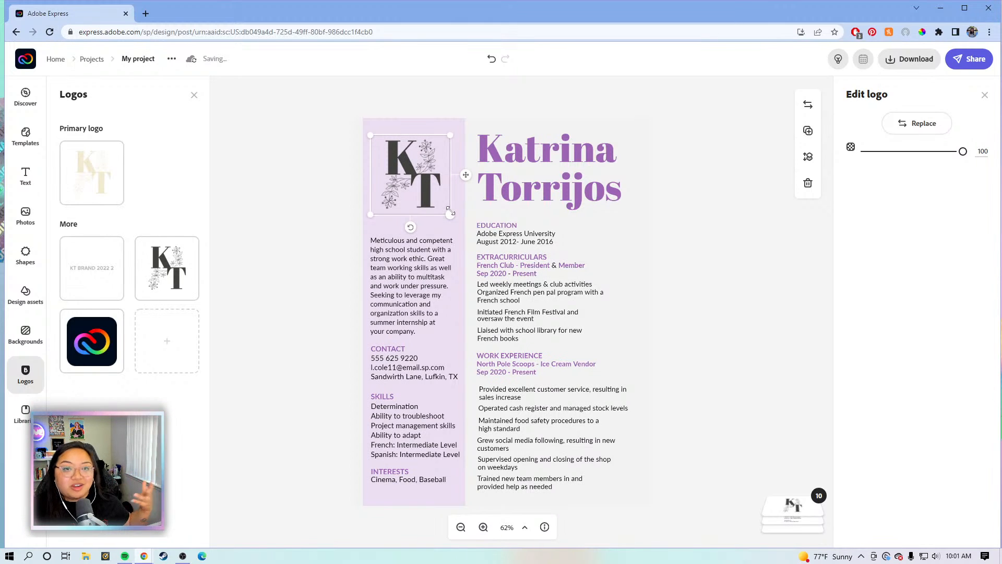
At 100% zoom, shrink the KT logo slightly and position it level with the name
click(483, 528)
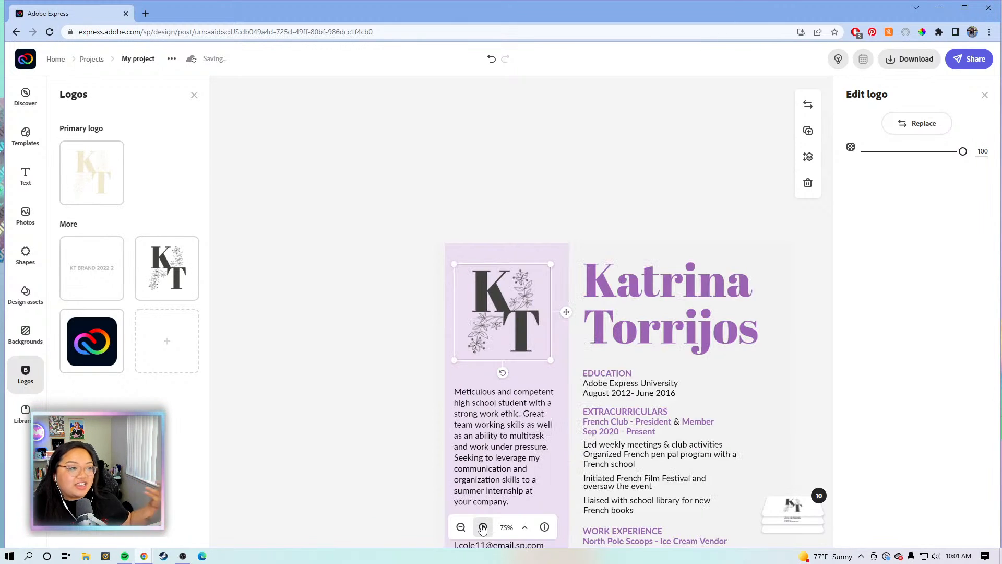
click(483, 528)
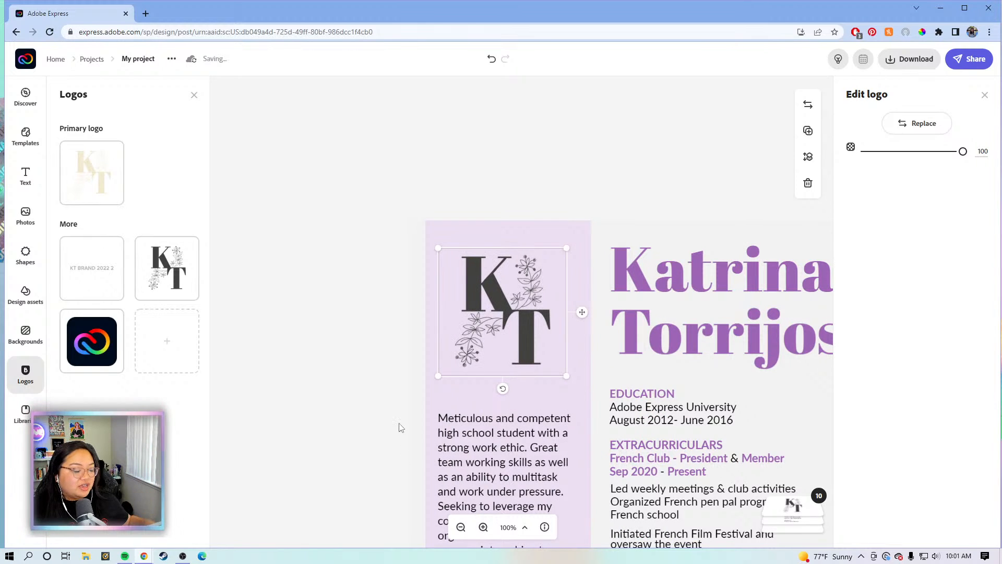
drag(376, 380, 218, 273)
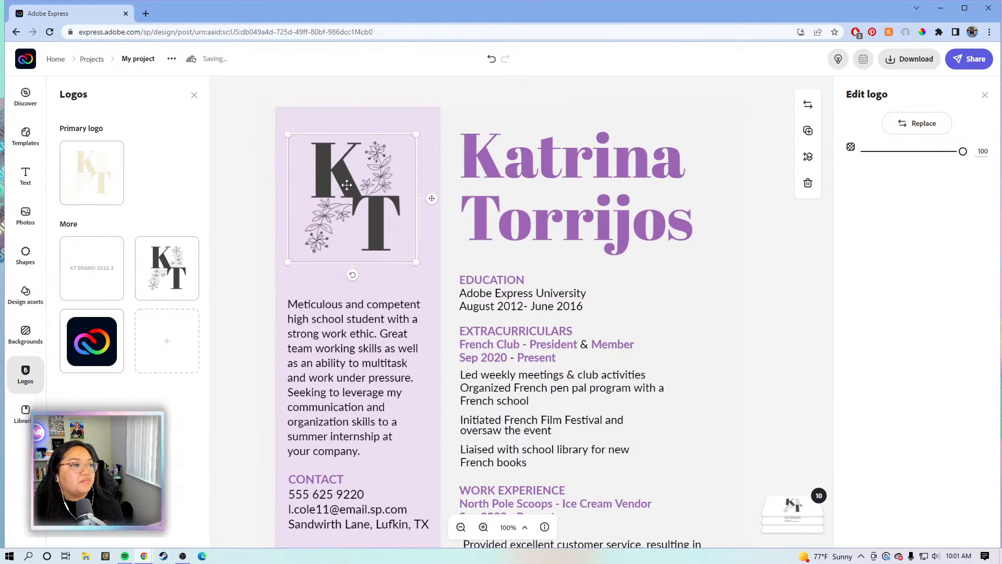
drag(345, 186, 346, 184)
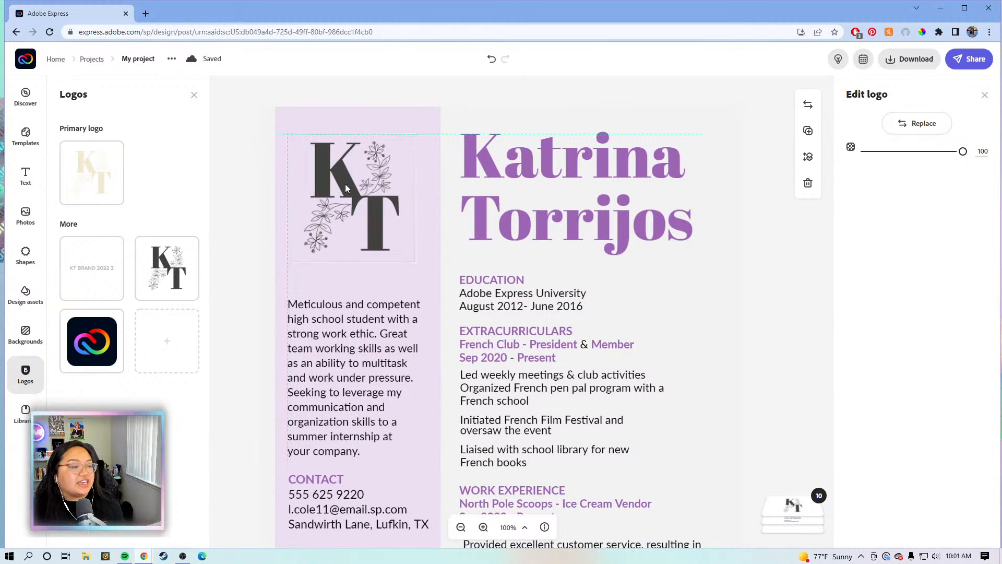
drag(415, 262, 407, 254)
drag(364, 218, 375, 219)
drag(378, 223, 379, 231)
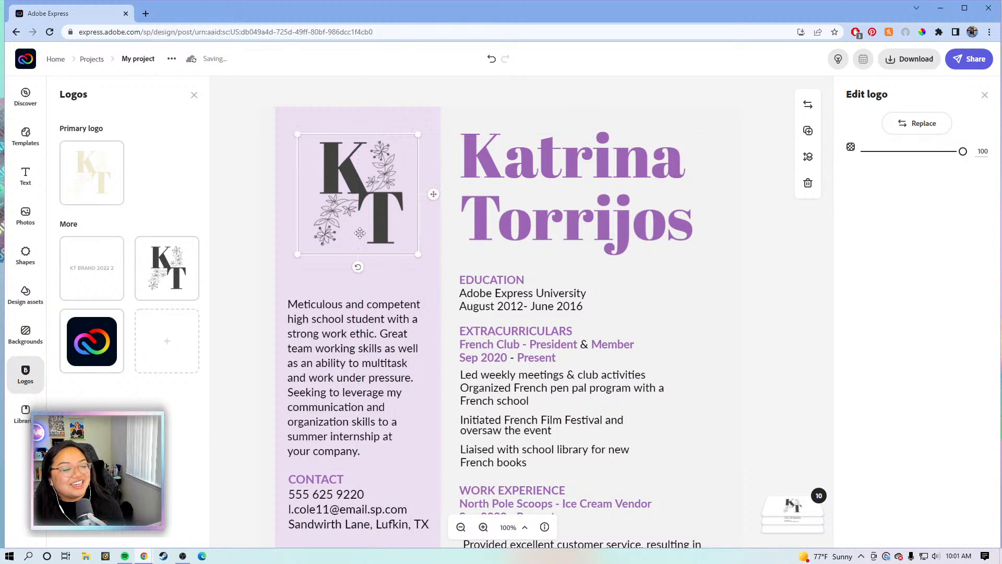
Move the summary paragraph up under the KT logo
scroll(303, 279, down, 1)
click(317, 291)
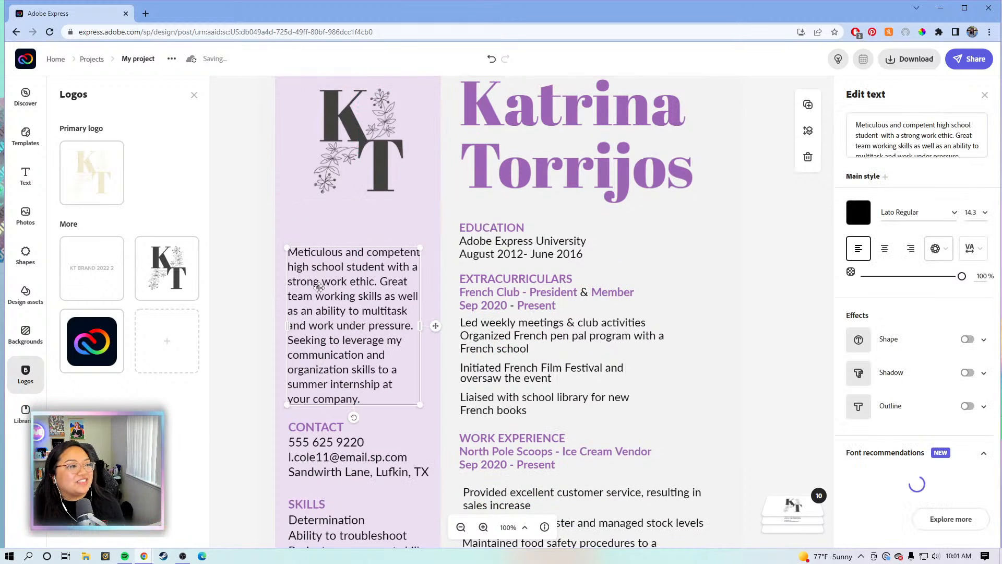
drag(331, 259, 322, 271)
click(262, 318)
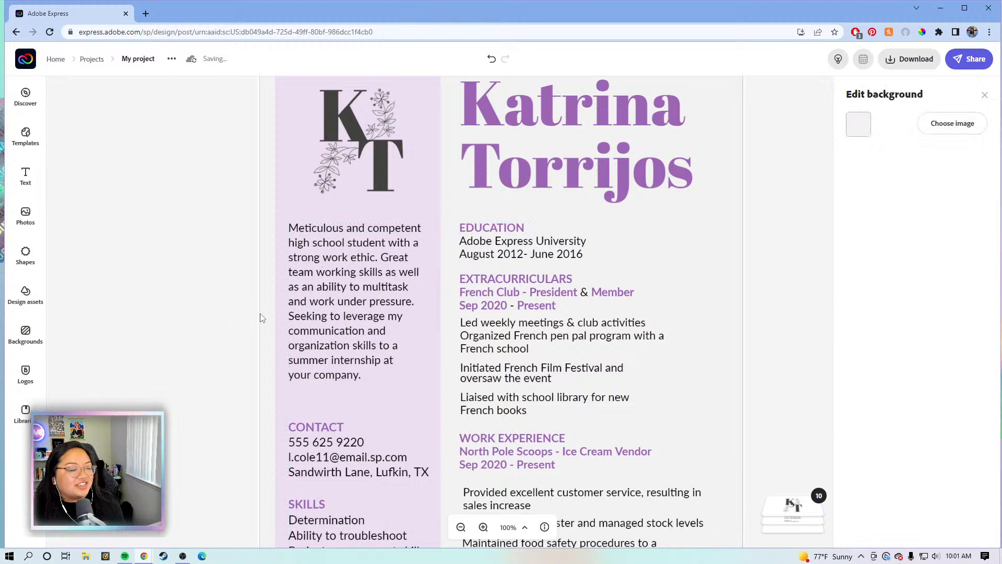
Move the Contact, Skills and Interests group higher in the left column
scroll(229, 325, down, 5)
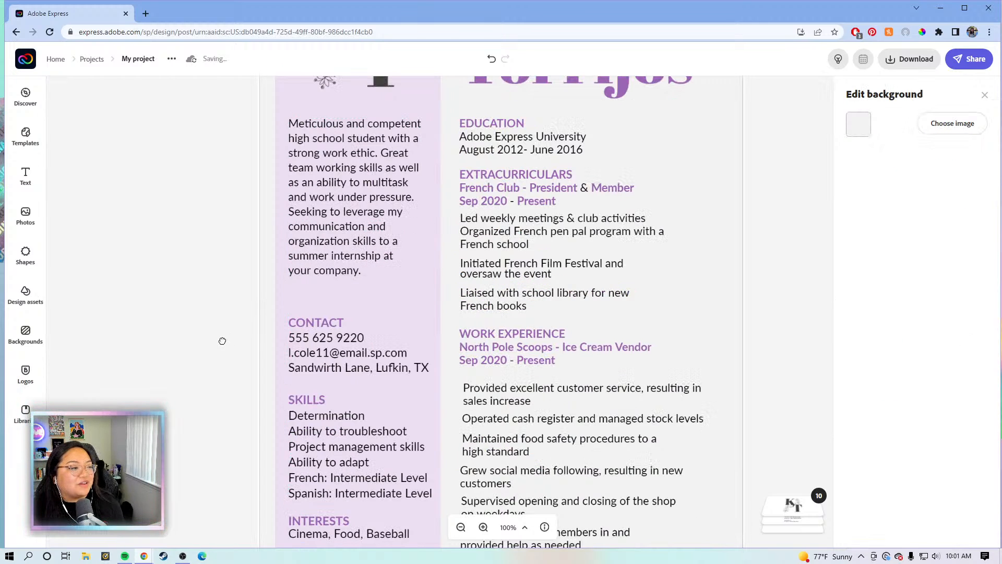
drag(225, 295, 219, 291)
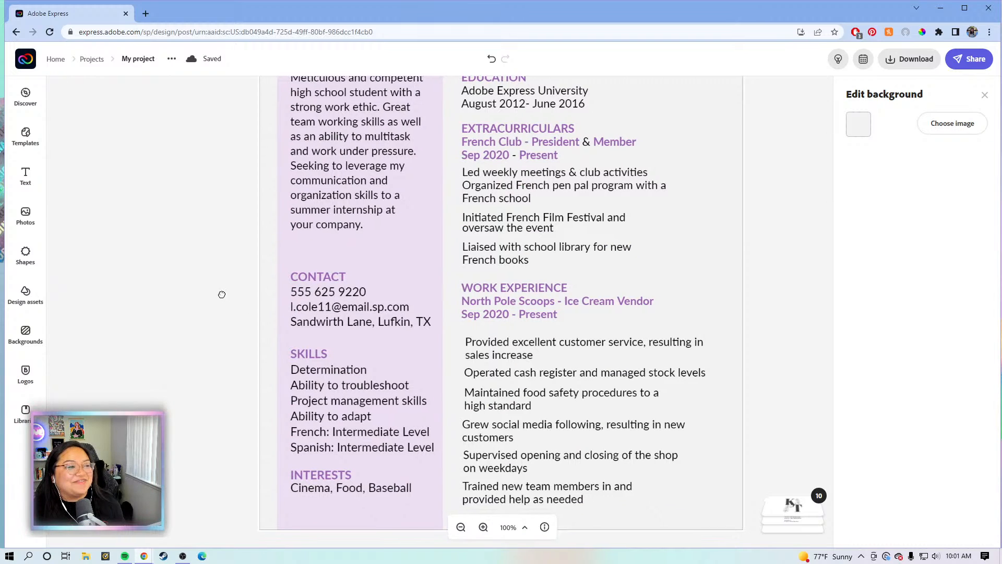
click(303, 287)
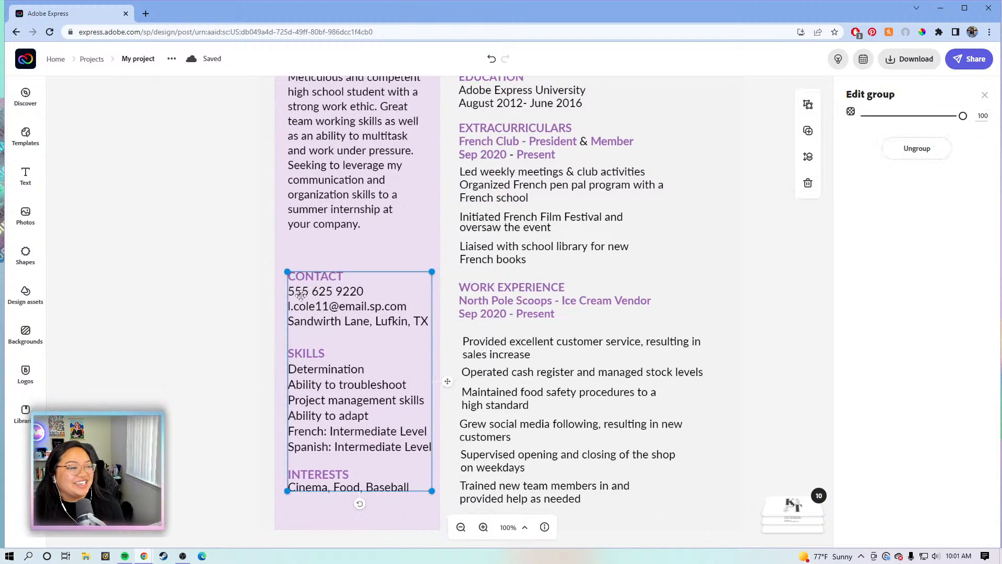
drag(314, 294, 310, 272)
click(241, 394)
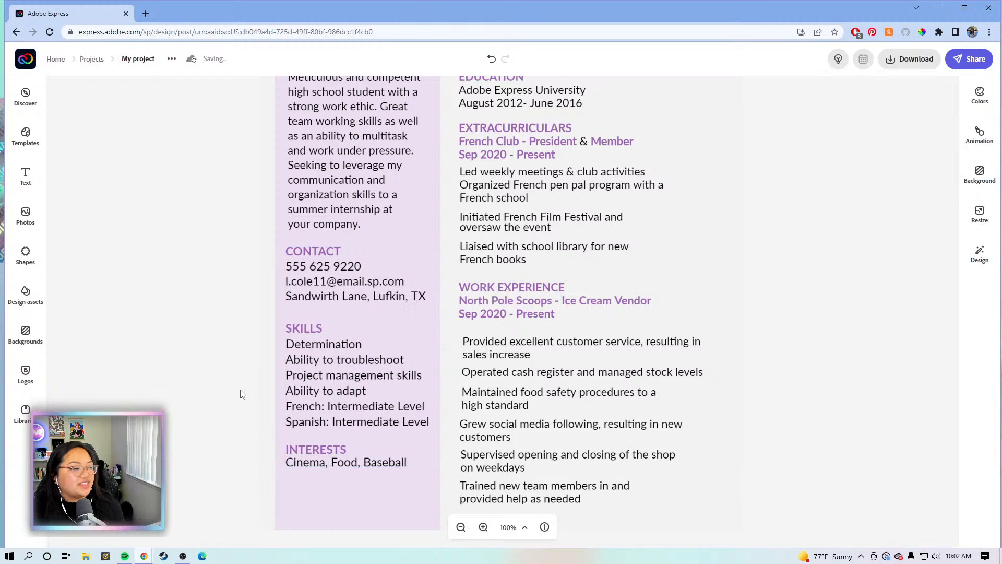
Ungroup the Contact, Skills and Interests group and nudge the Interests block lower
scroll(241, 391, down, 1)
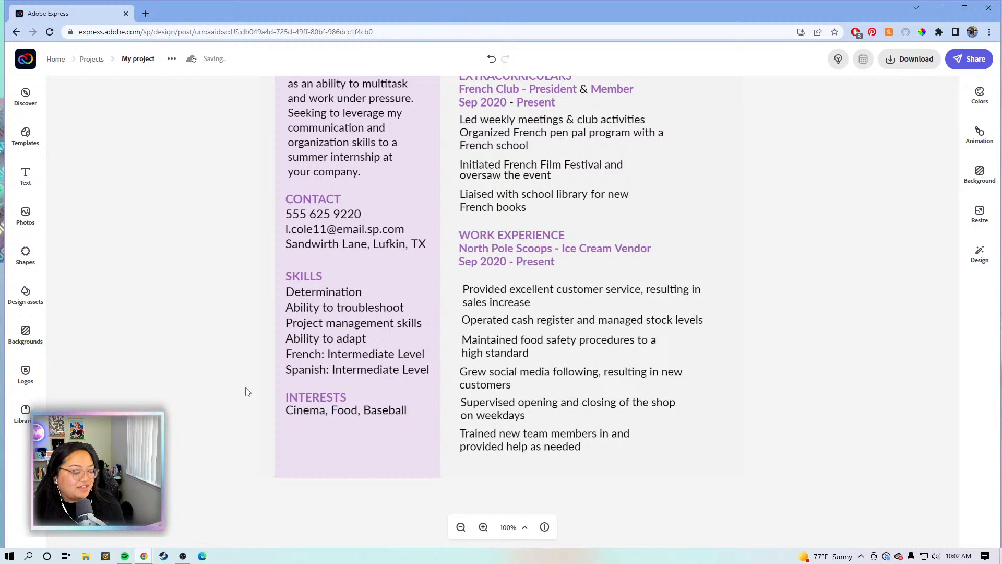
scroll(248, 391, up, 1)
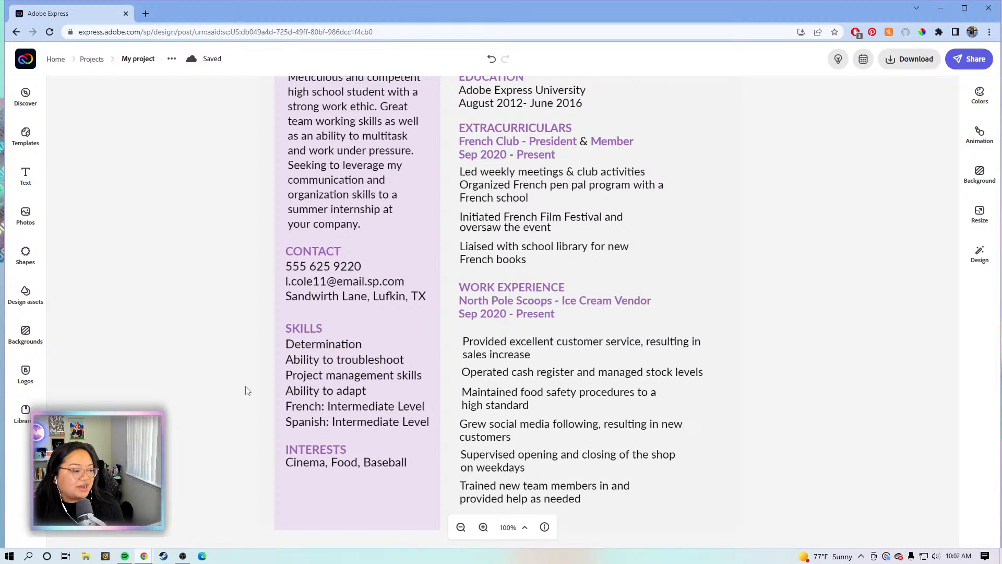
click(338, 398)
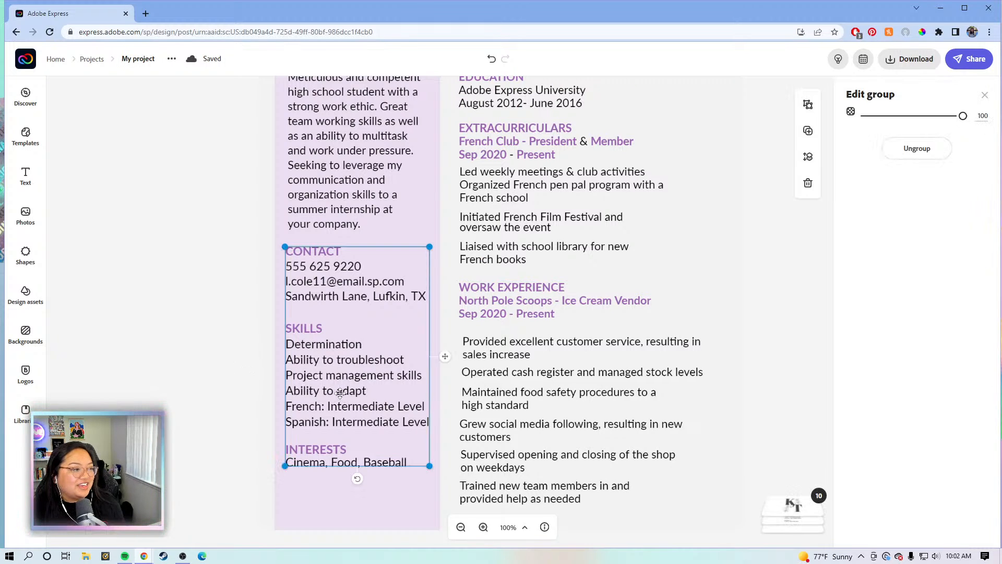
click(932, 156)
click(743, 241)
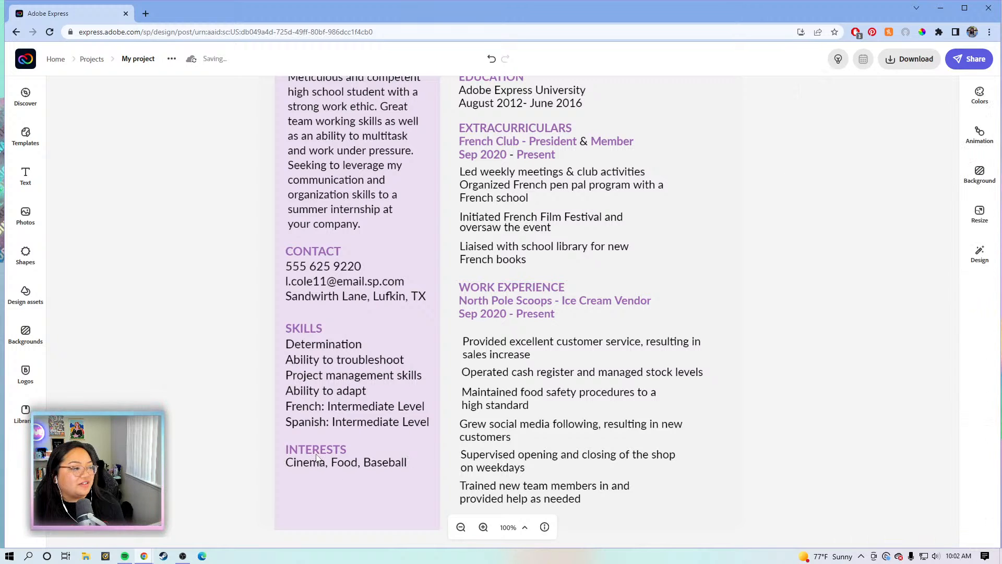
click(315, 456)
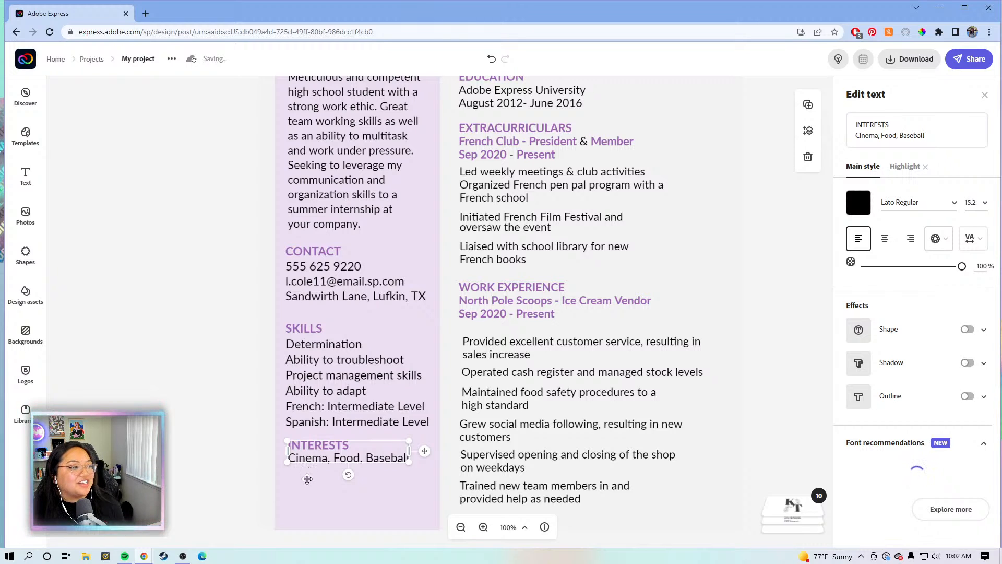
drag(308, 477, 309, 479)
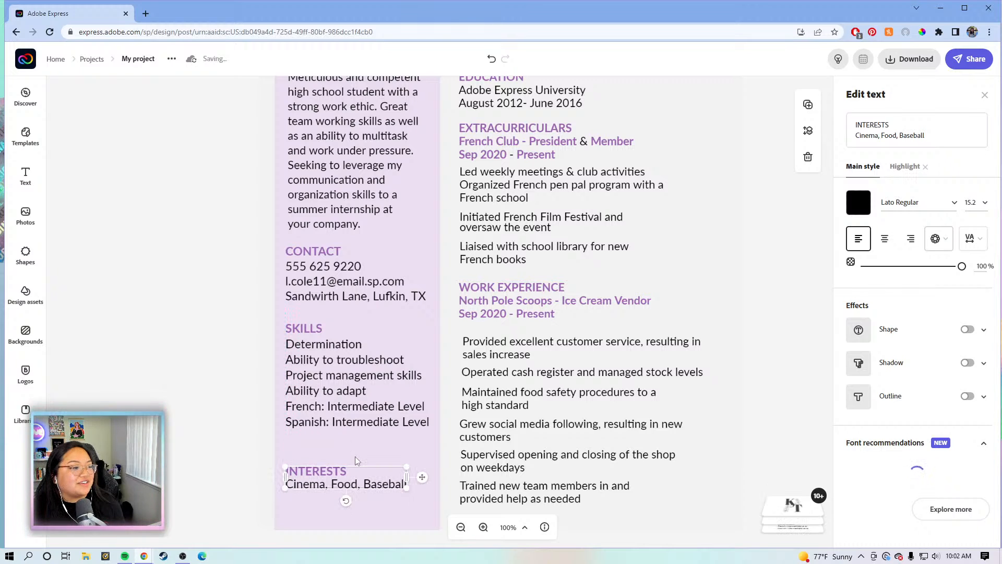
In the Skills text, select the old skill lines from Determination through Ability to troubleshoot
click(333, 389)
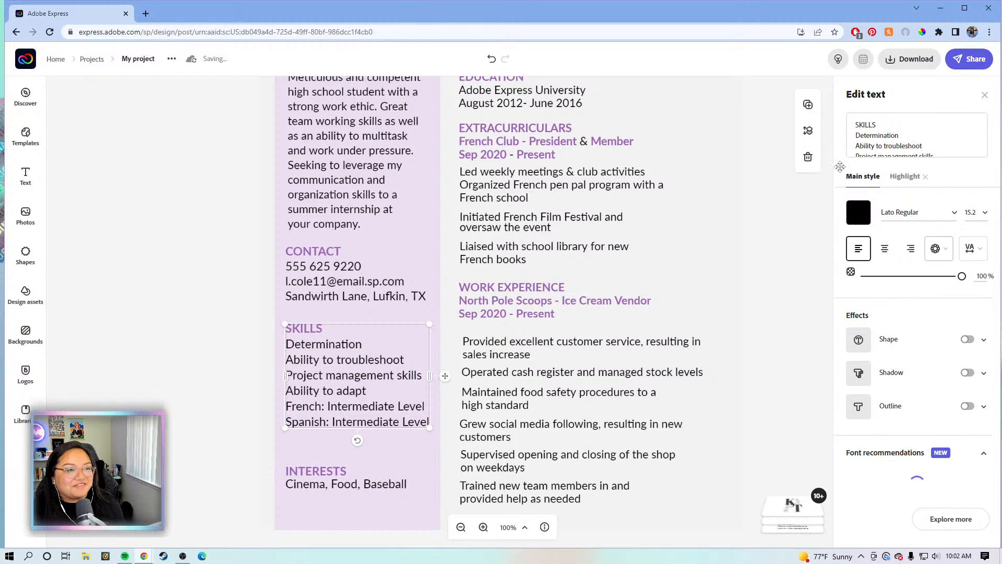
click(876, 145)
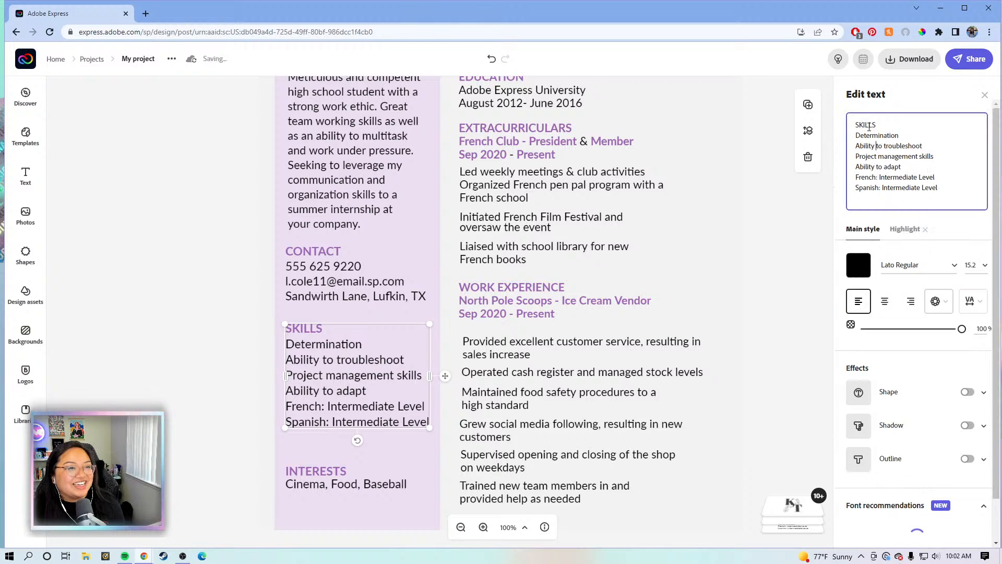
scroll(940, 190, down, 1)
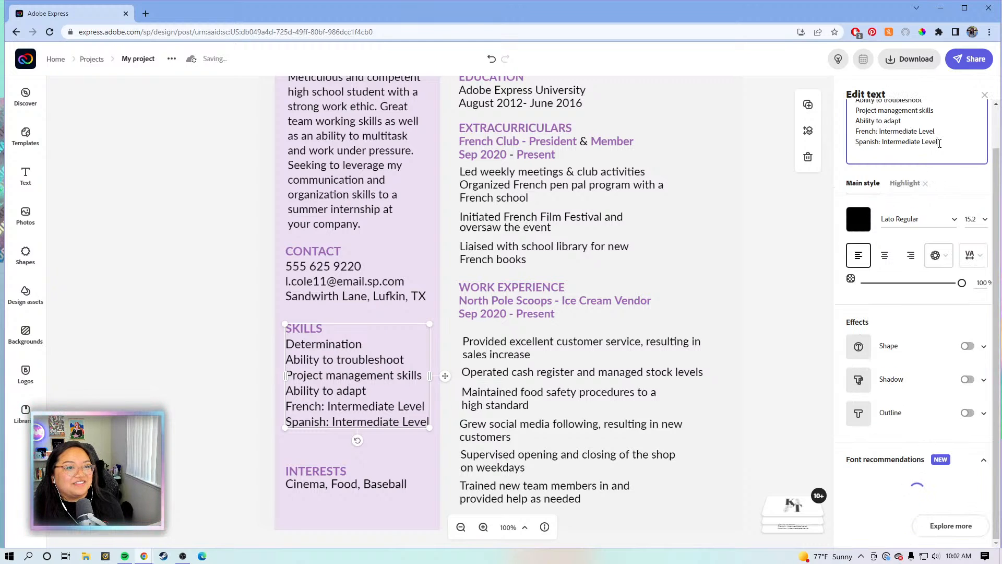
drag(943, 143, 855, 124)
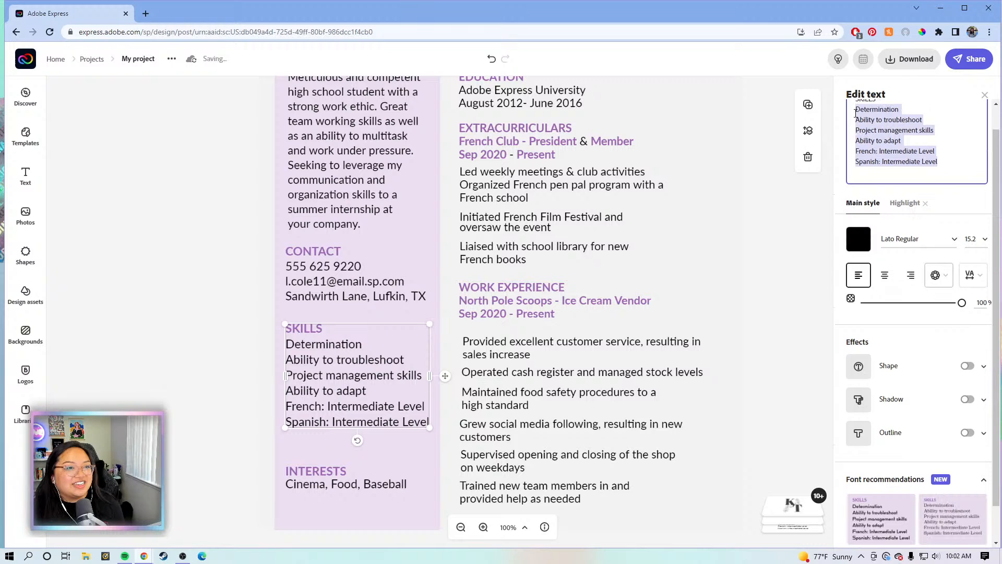
scroll(854, 125, up, 1)
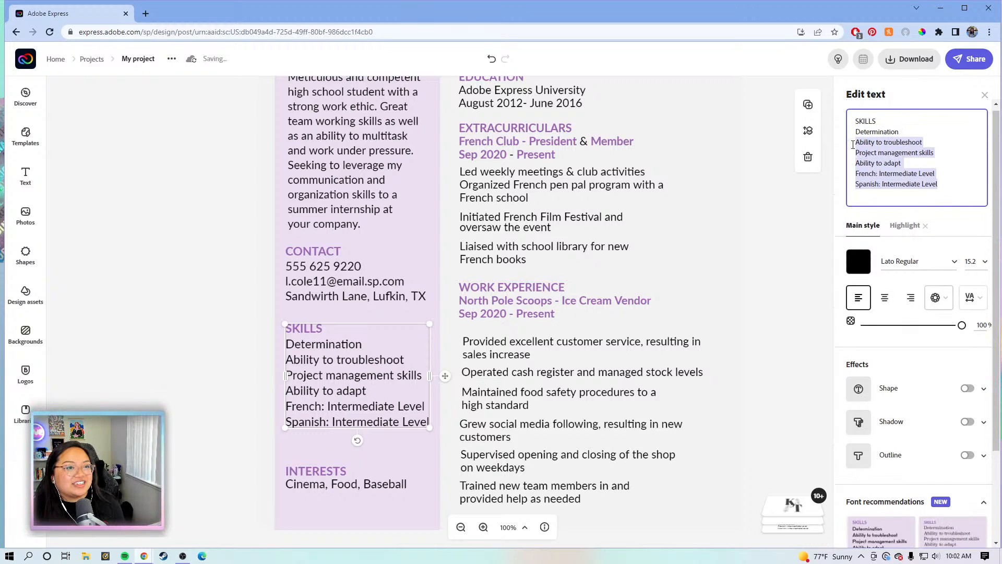
drag(855, 138, 854, 131)
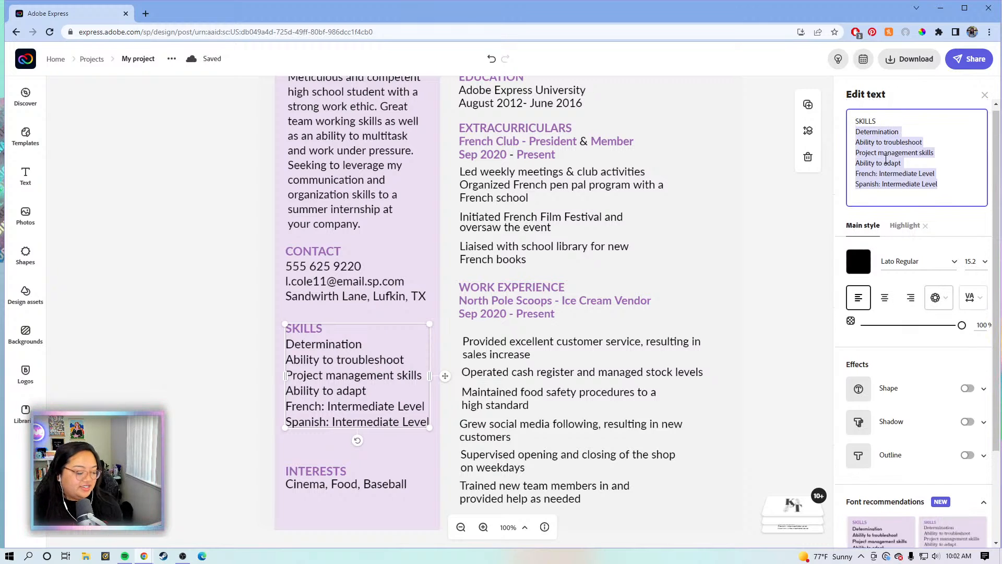
Replace them with Google Suite, Microsoft Office, Adobe Express, Adobe Rush and Adobe Lightroom, one per line
text(Go)
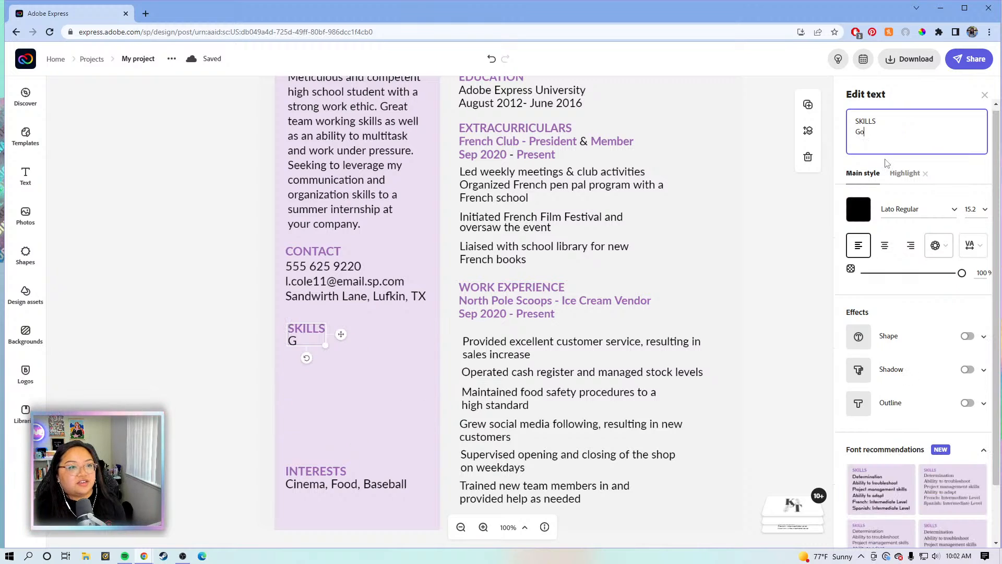
text(ogle Suite)
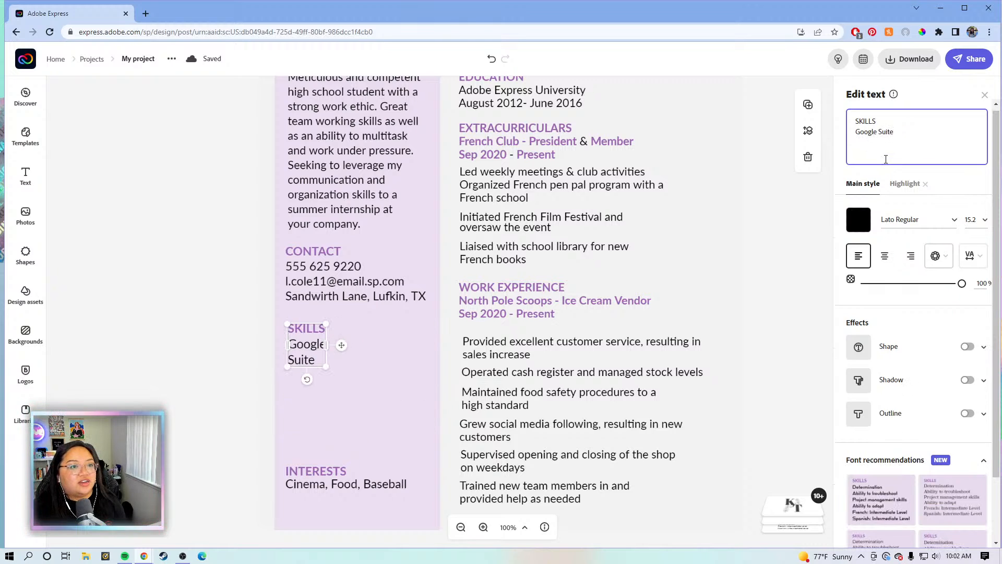
key(Return)
text(Microso)
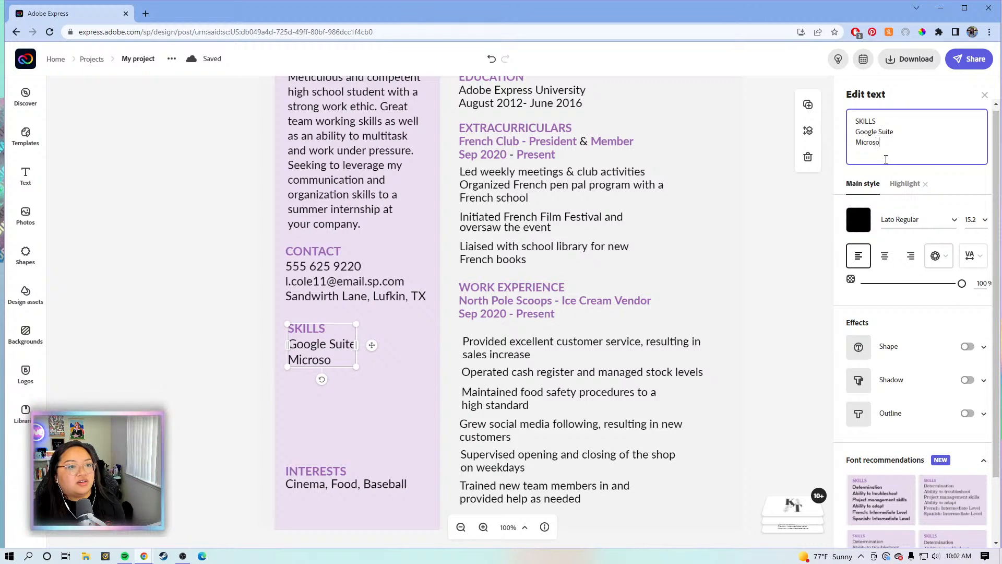
text(ft Su)
key(BackSpace)
key(BackSpace)
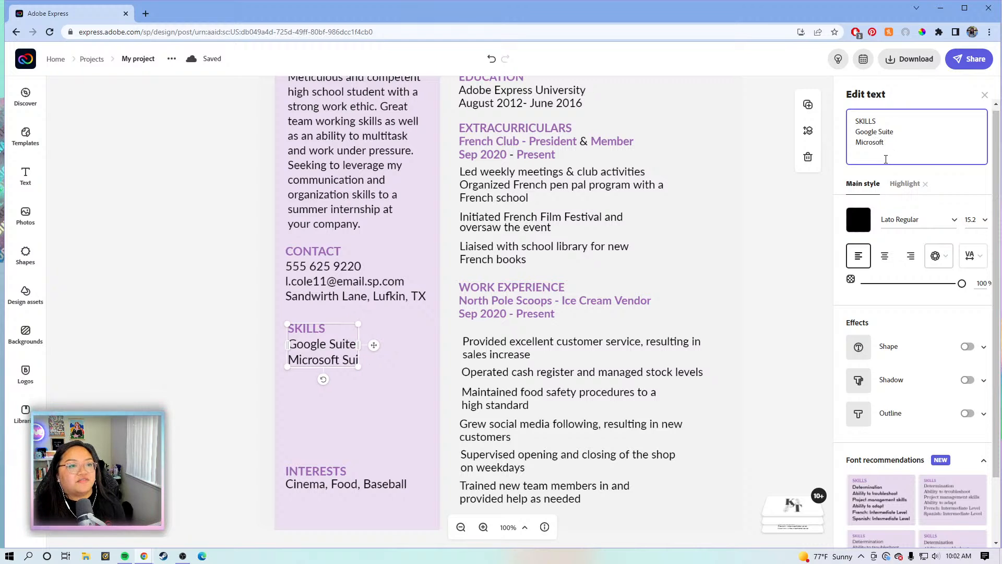
text(Office)
key(Return)
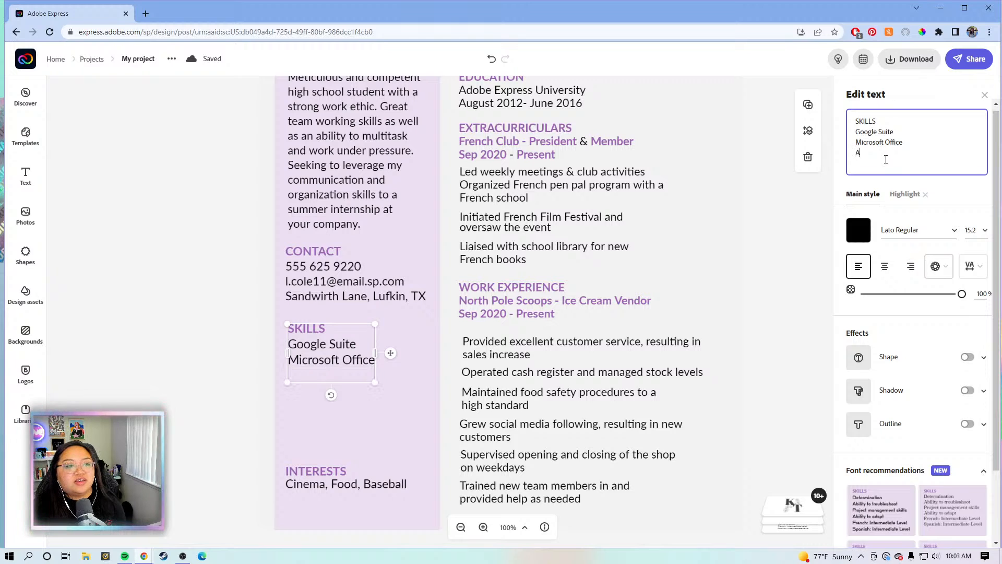
text(Adobe A)
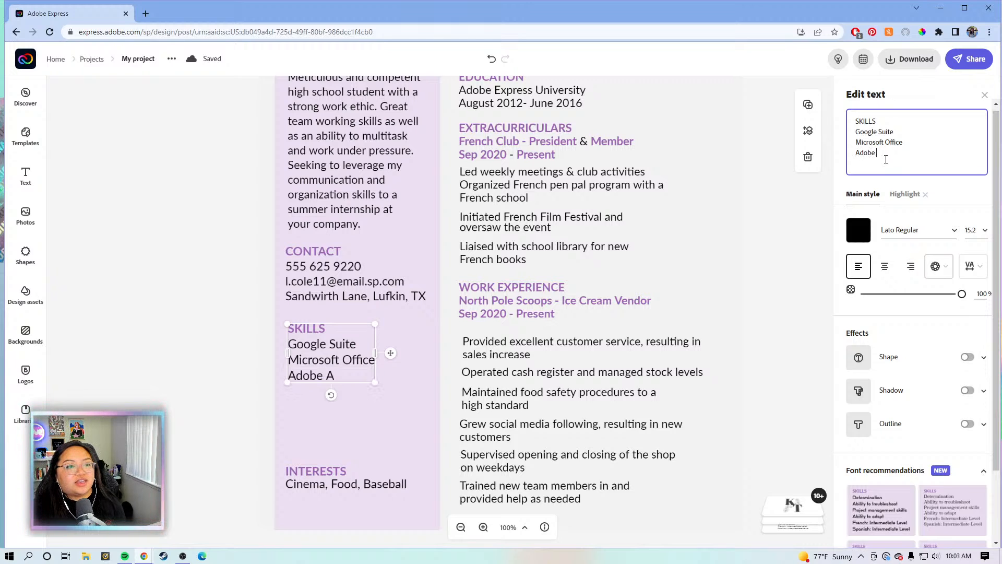
key(BackSpace)
text(Express)
key(Return)
text(A)
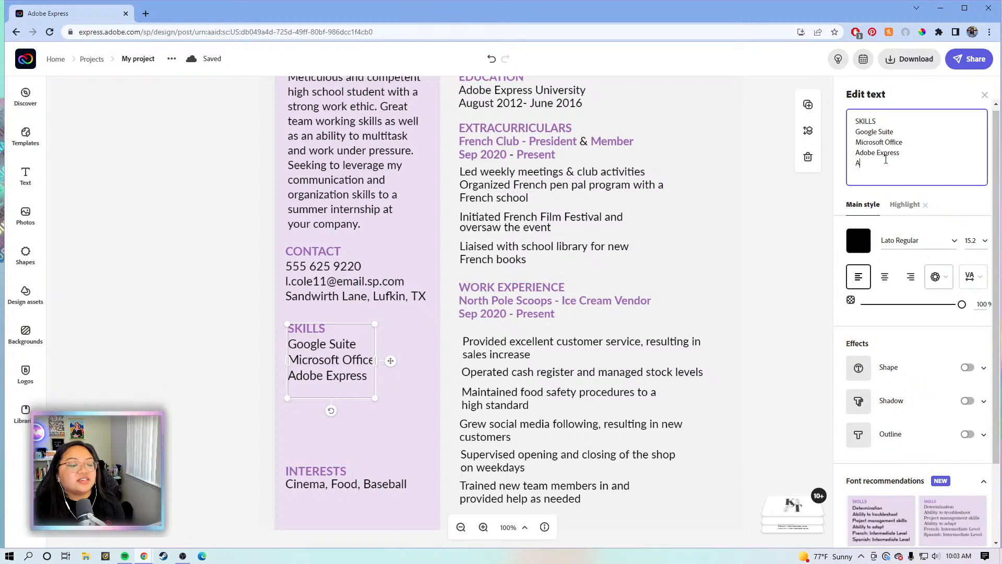
text(dobe Rush)
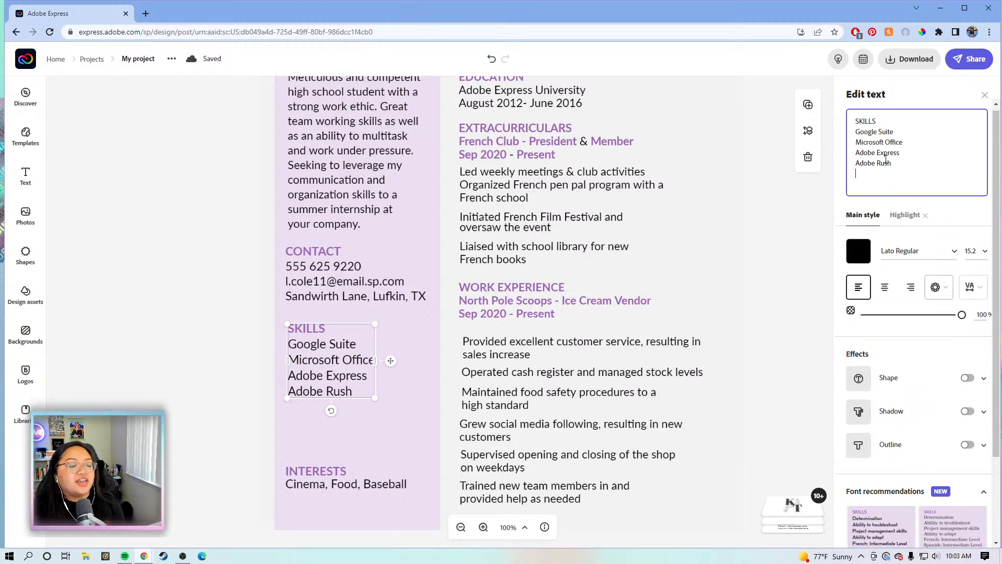
key(Return)
text(Adobe L)
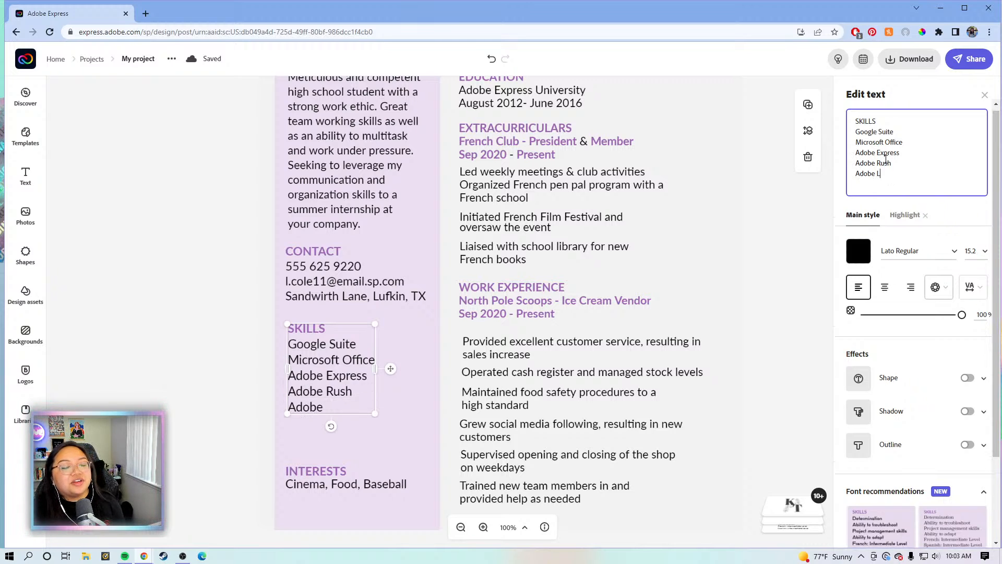
text(ight)
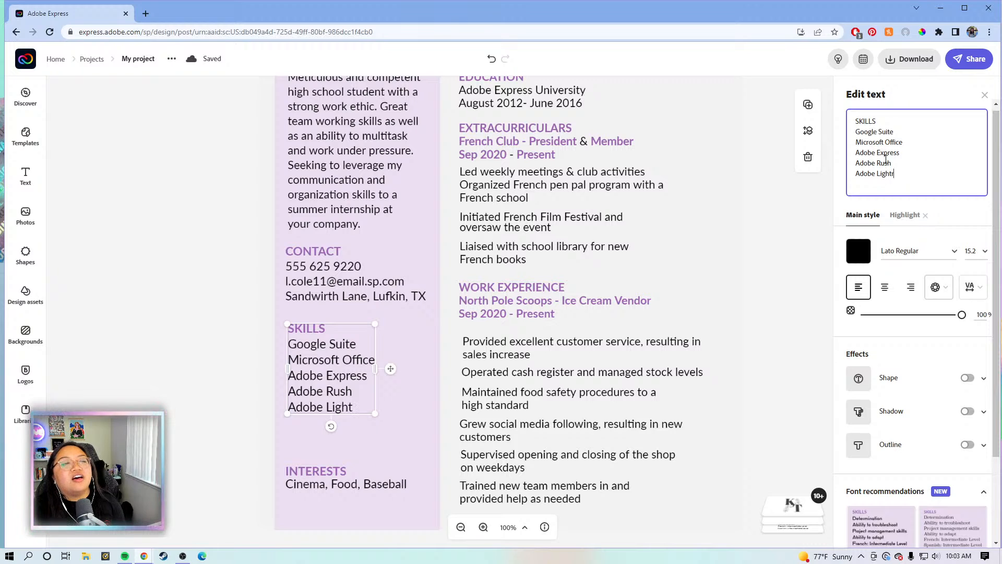
text(room)
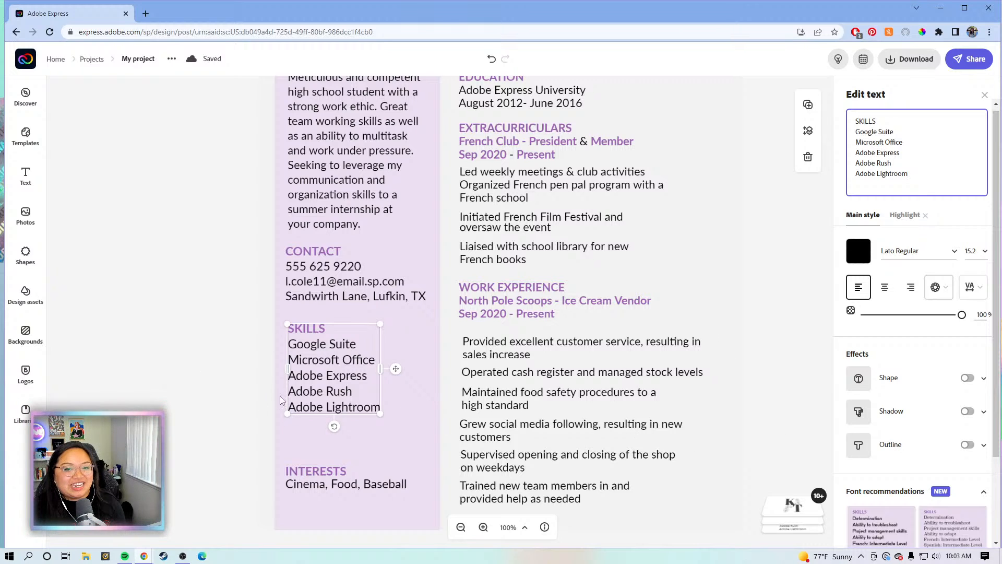
Delete the Interests section from the left column below Skills
click(292, 366)
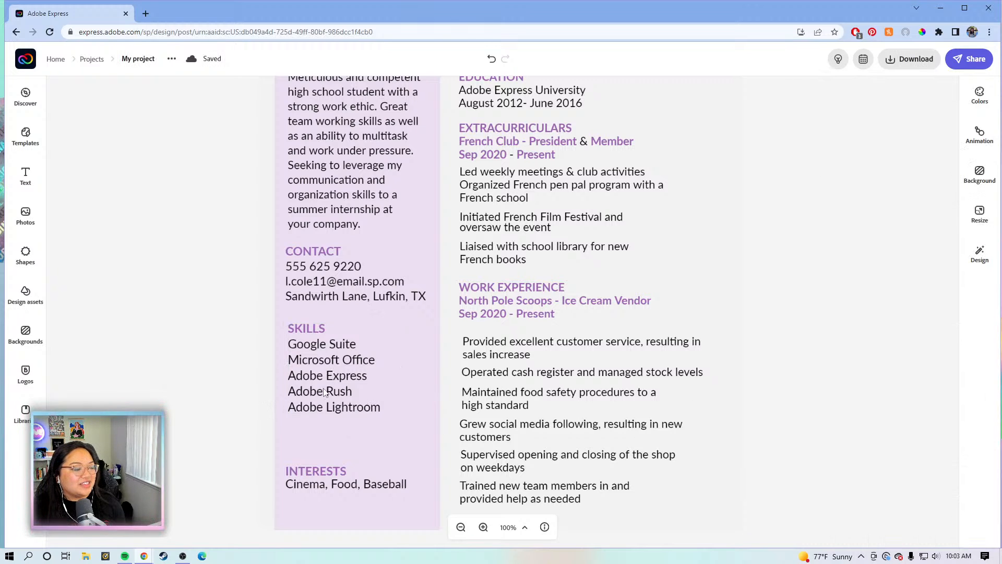
click(320, 472)
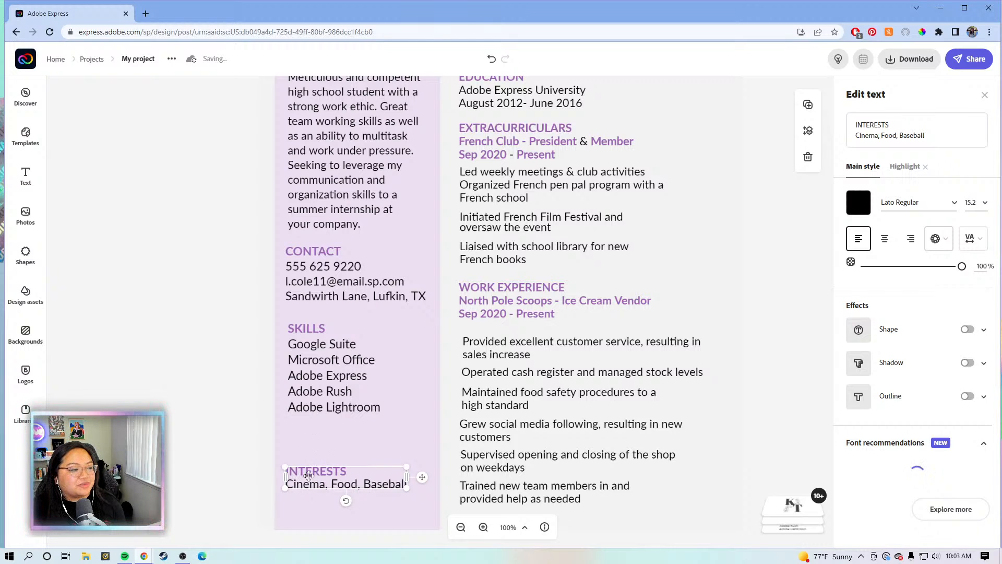
drag(307, 476, 310, 451)
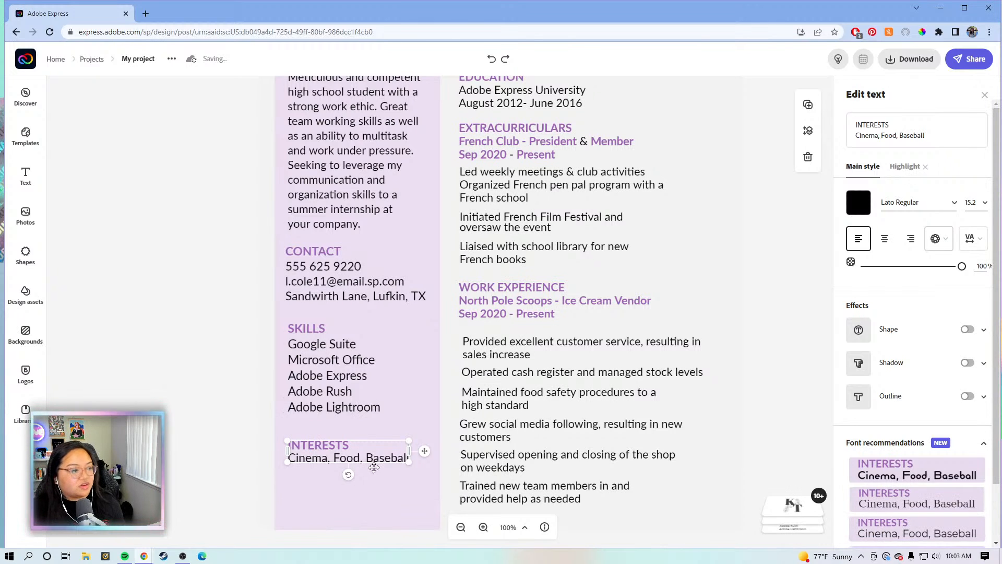
key(Delete)
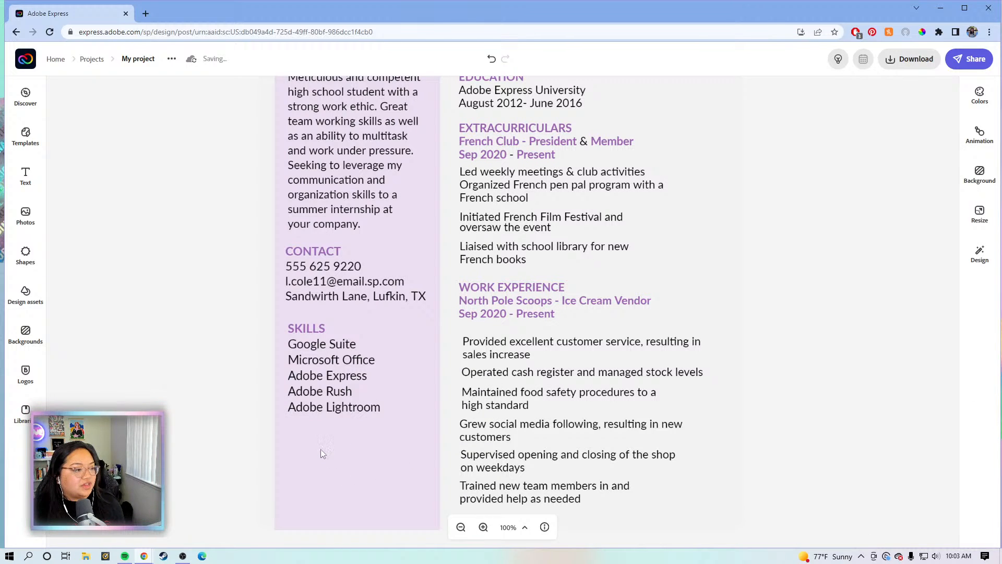
At 75% zoom, ungroup the Extracurriculars block and the Work Experience bullet group
click(461, 527)
click(591, 223)
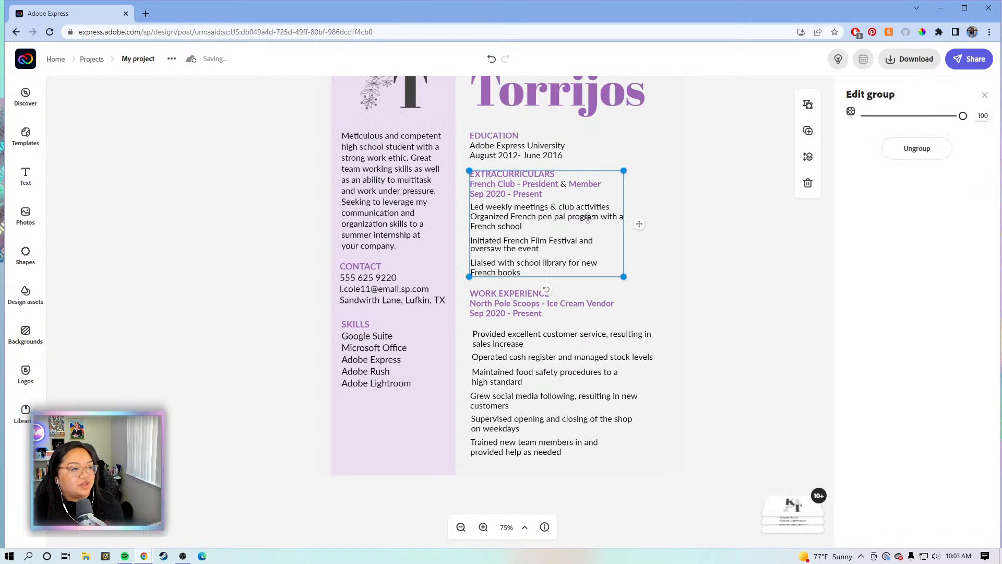
click(917, 148)
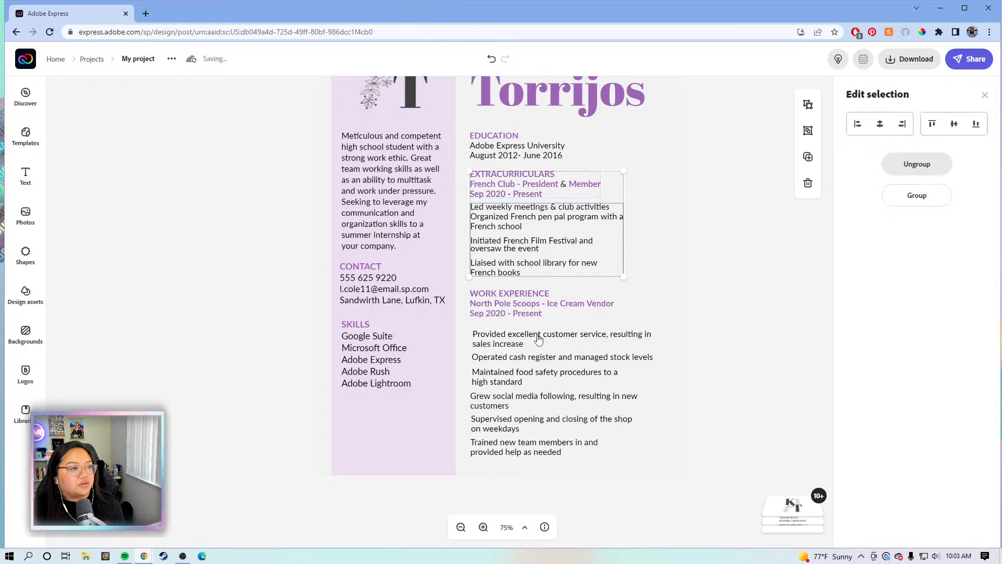
click(577, 339)
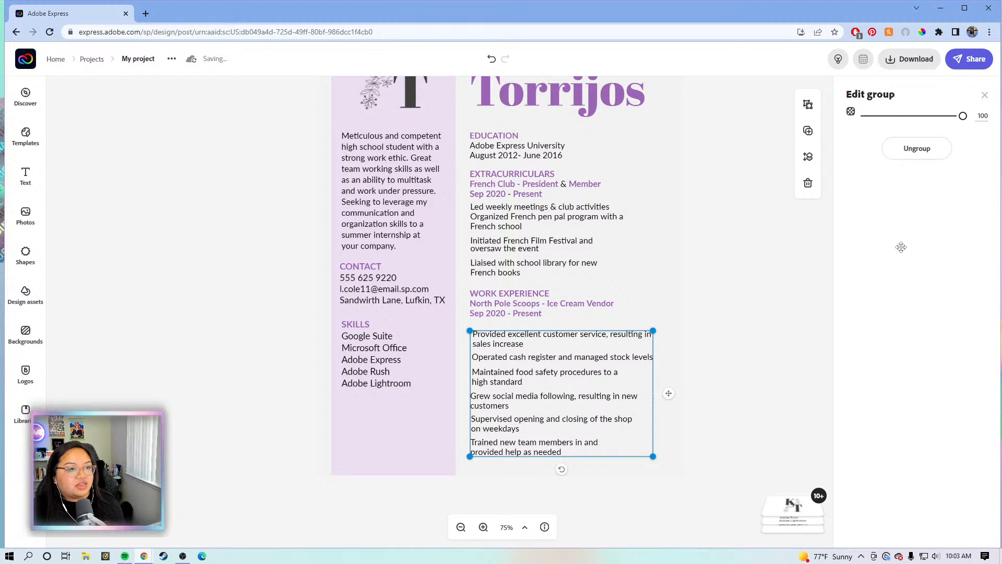
key(ctrl+shift+g)
click(754, 377)
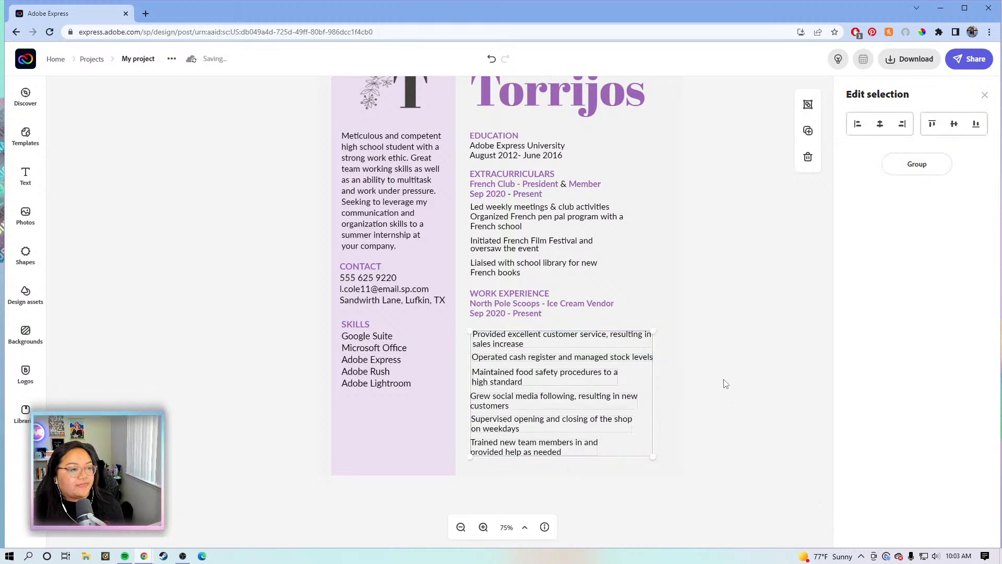
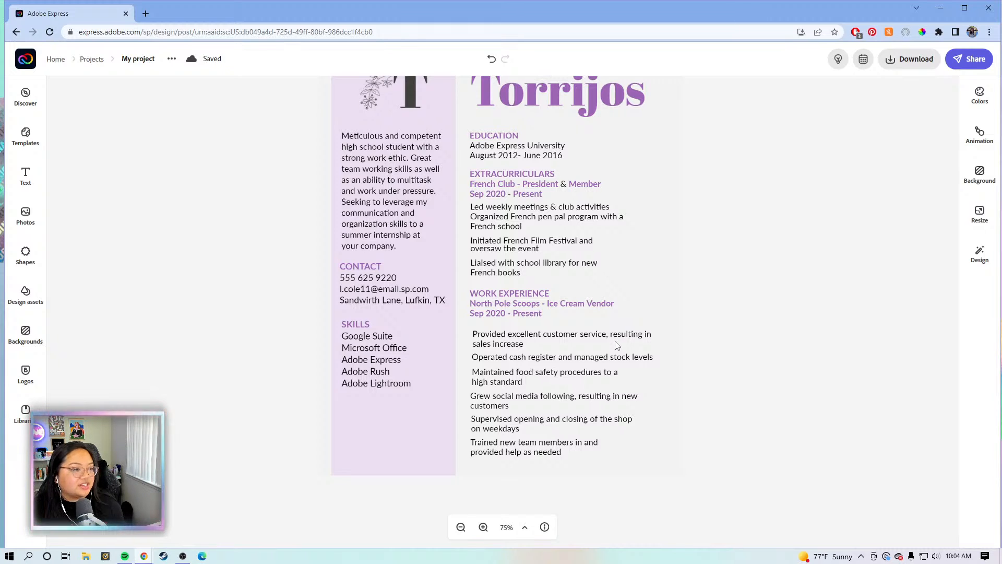
Ungroup the extracurricular bullets and widen the French pen pal bullet so only 'school' wraps
click(541, 214)
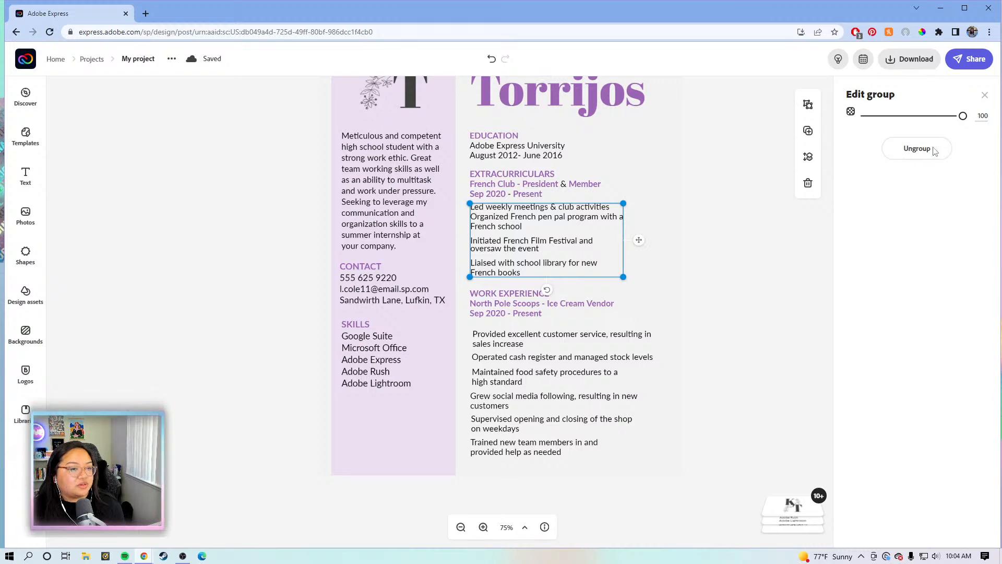
click(918, 149)
click(702, 227)
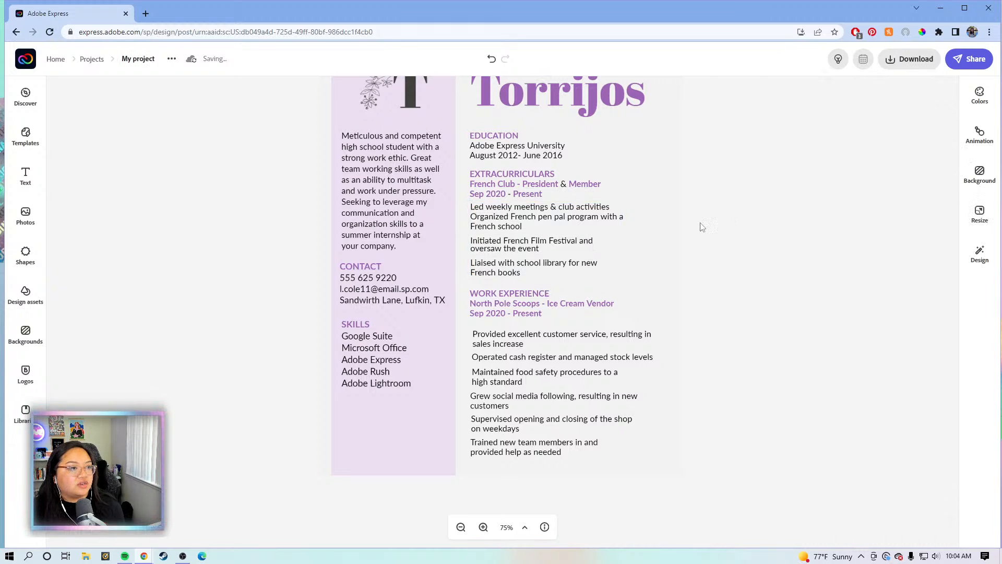
click(611, 216)
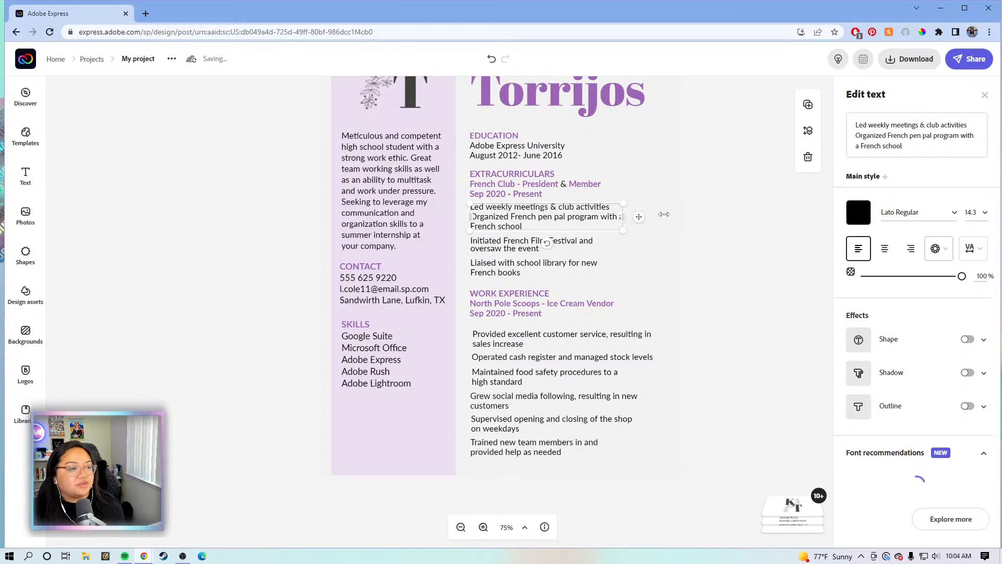
drag(664, 214, 691, 216)
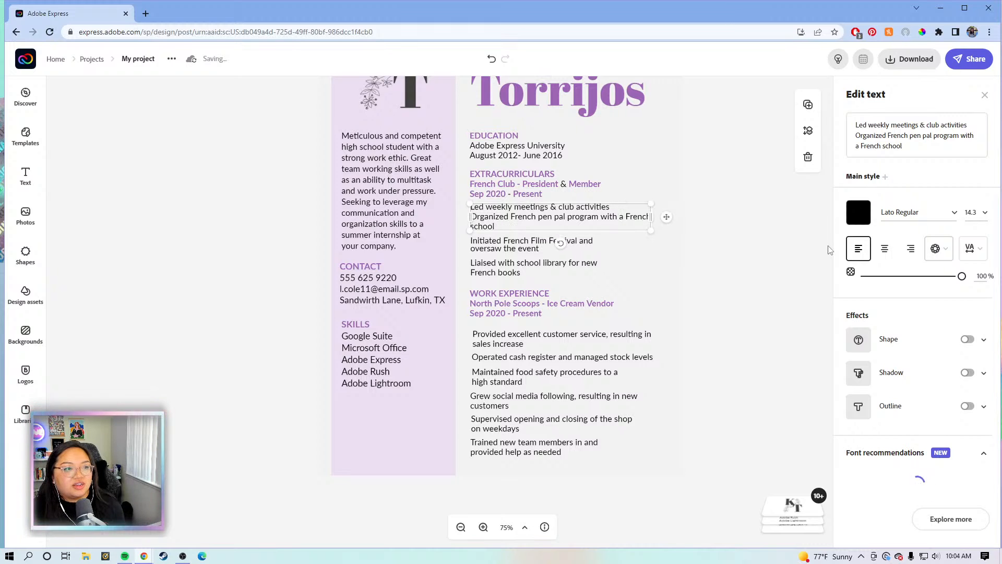
Reload the saved project and zoom the résumé to 100%
click(50, 32)
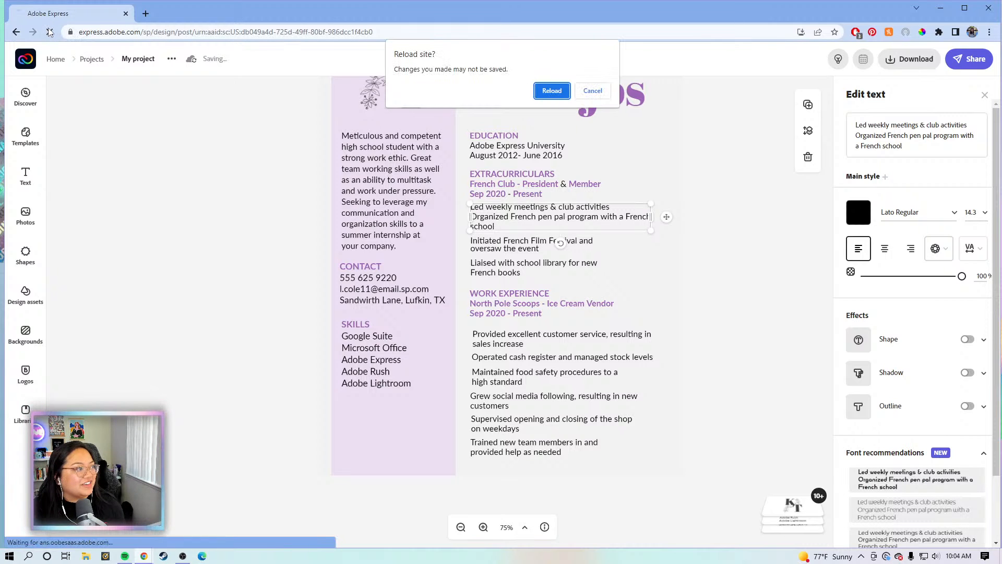
click(593, 91)
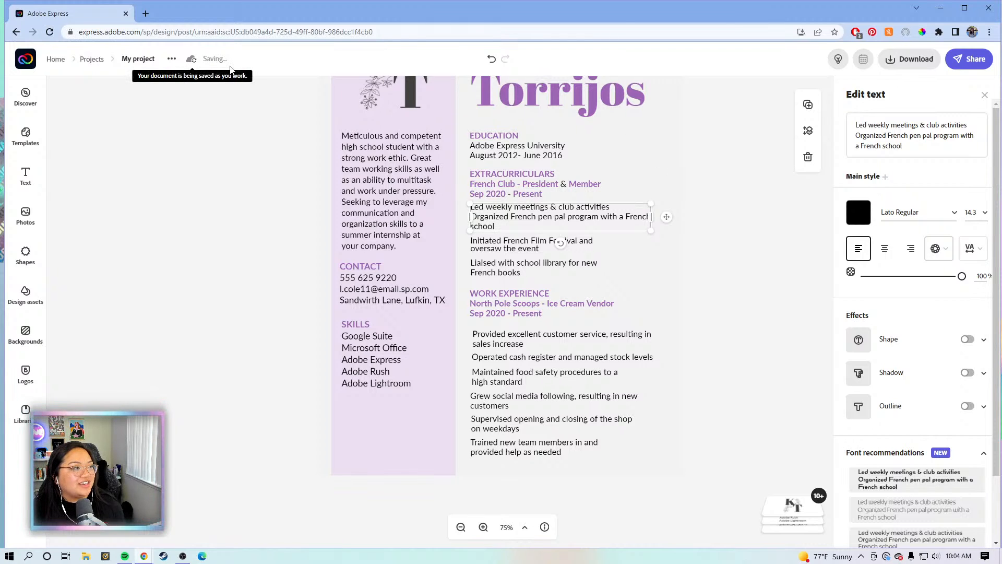
click(50, 32)
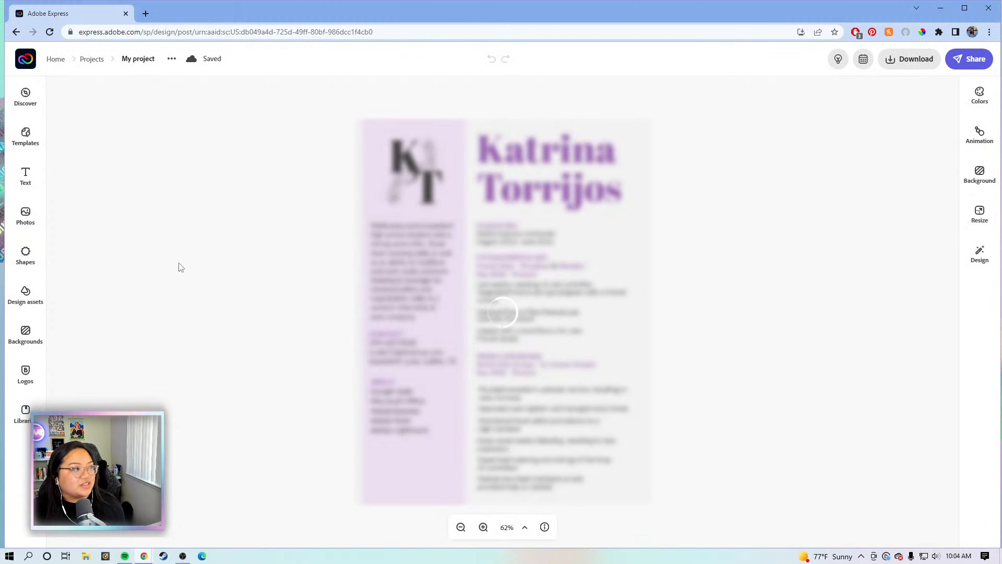
click(478, 530)
click(478, 530)
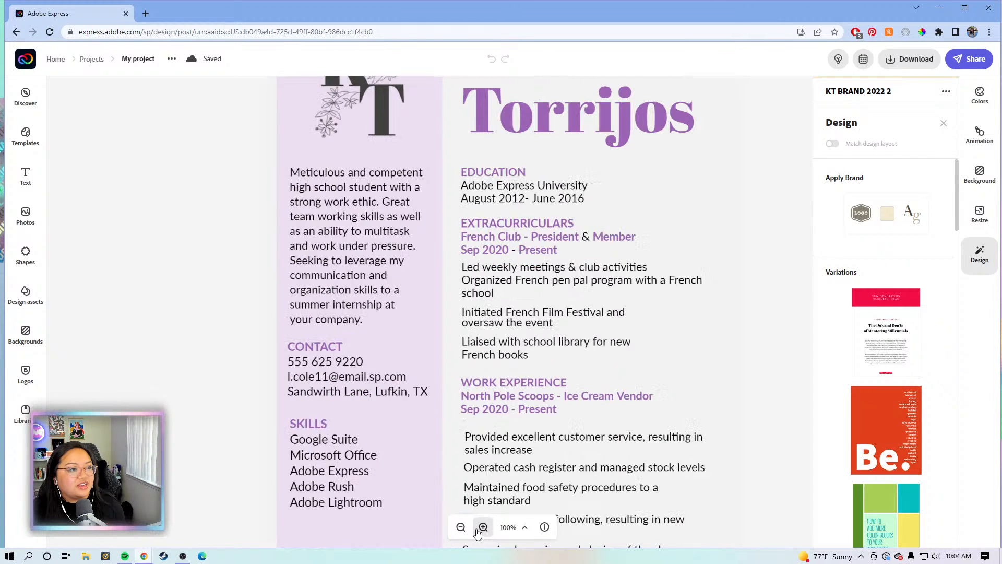
click(763, 360)
scroll(765, 353, down, 1)
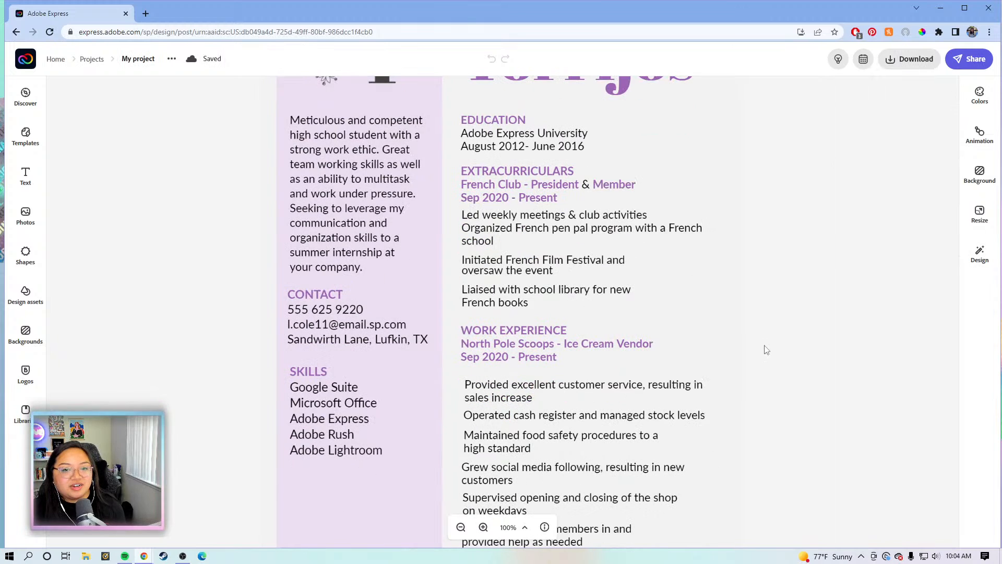
Widen the French Film Festival and school library bullets so each fits on one line
click(622, 211)
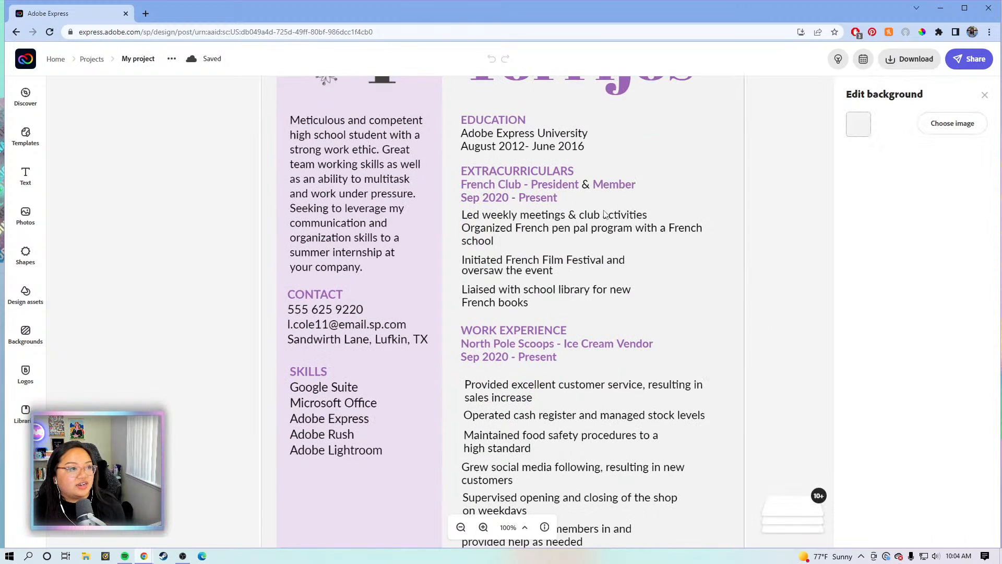
click(605, 220)
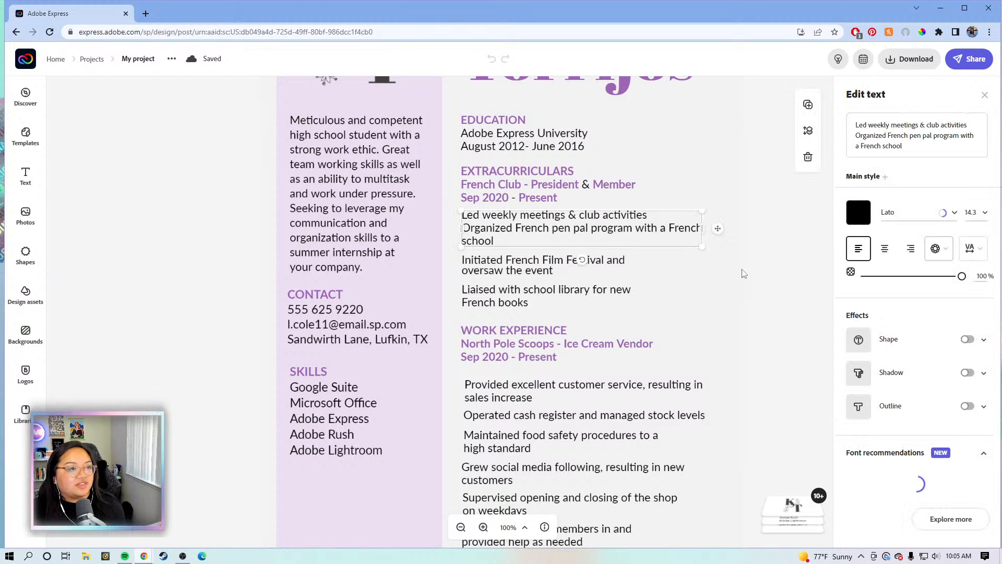
scroll(743, 271, down, 1)
click(622, 212)
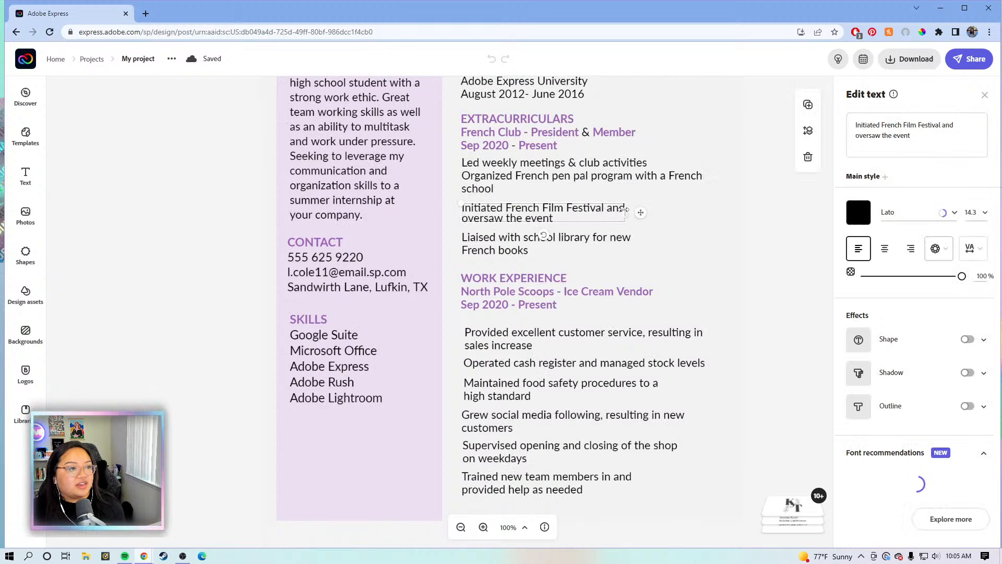
drag(642, 210, 733, 207)
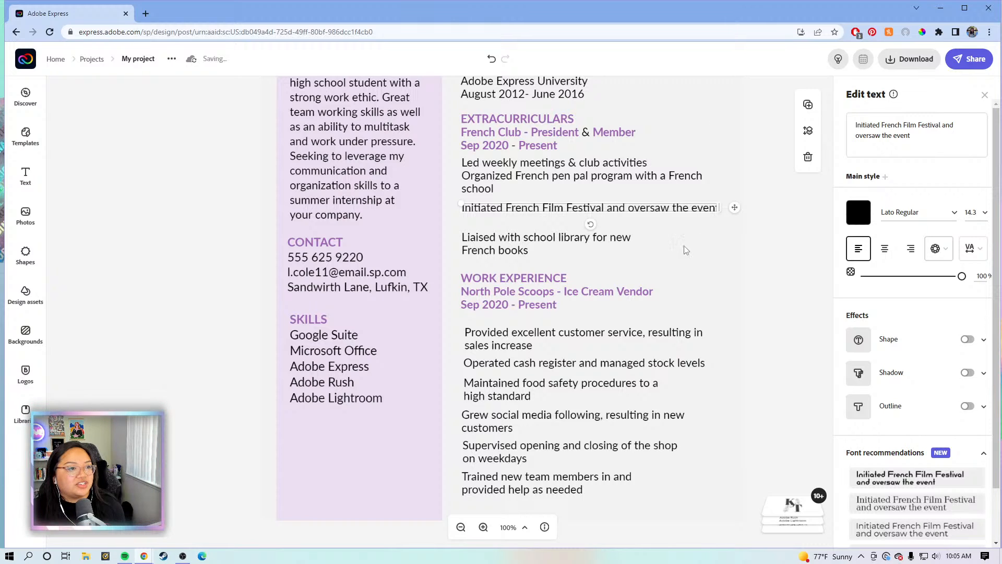
click(622, 244)
drag(633, 244, 720, 241)
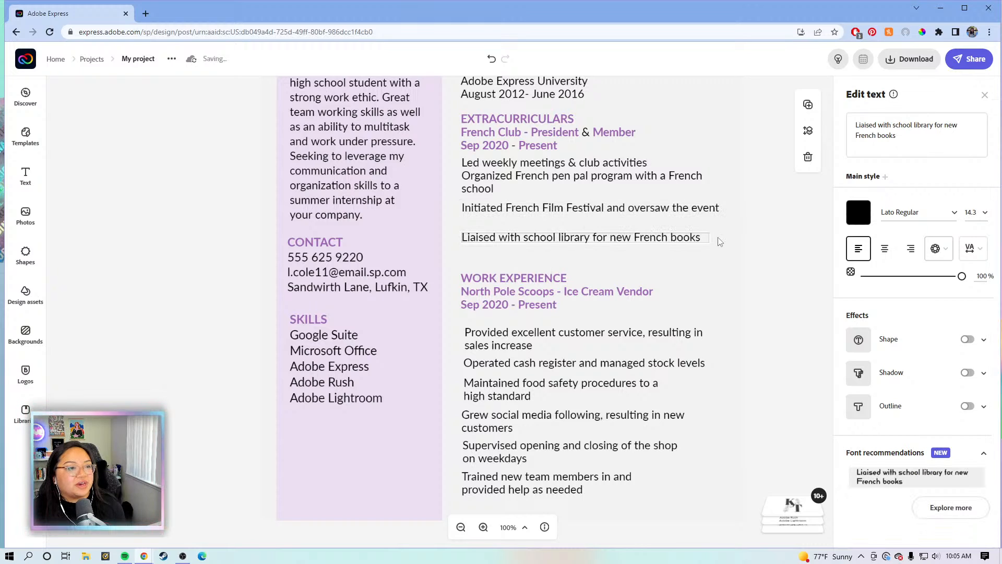
Widen the customer service, food safety, opening and closing, and team training work-experience bullets
scroll(687, 307, down, 1)
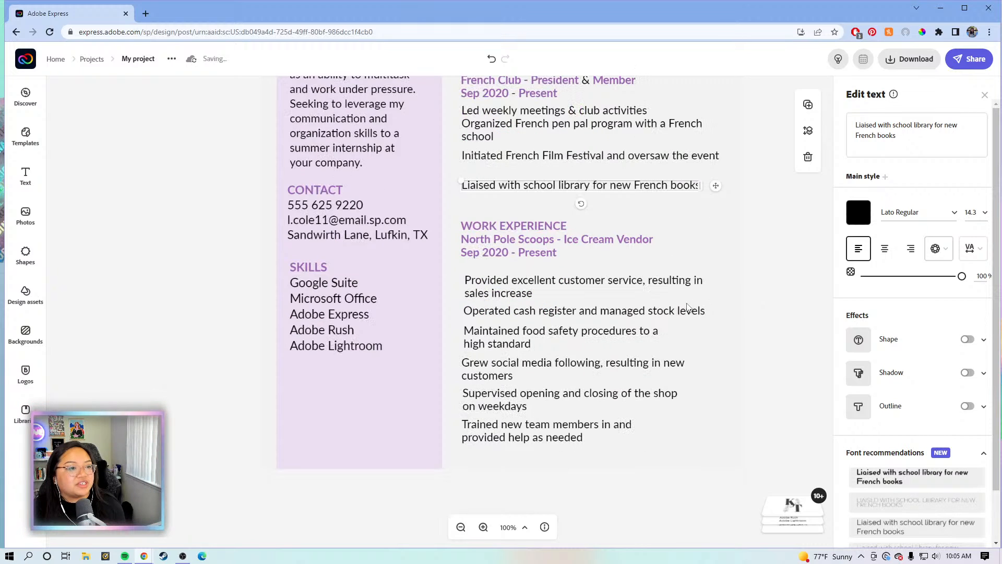
click(681, 283)
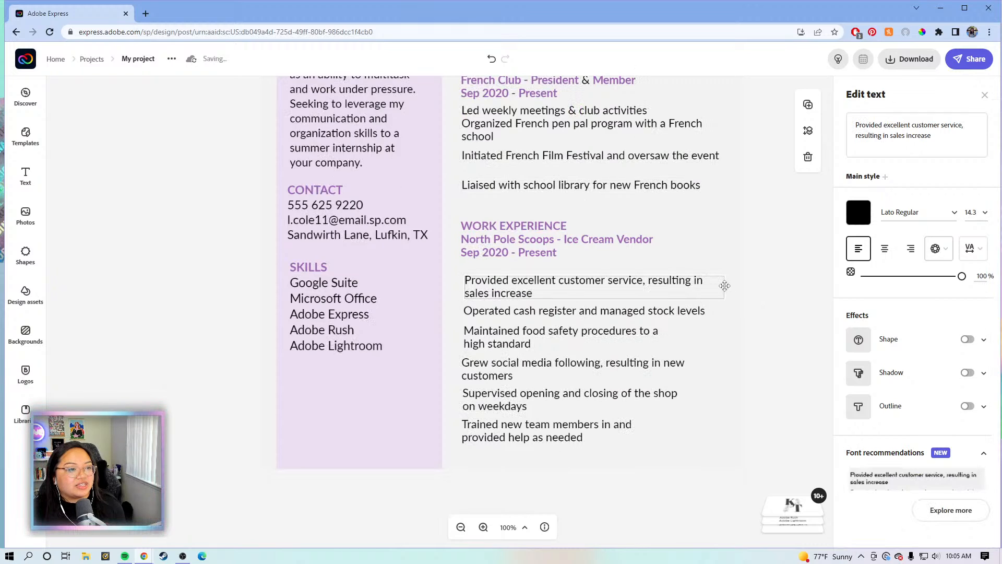
drag(722, 286, 727, 282)
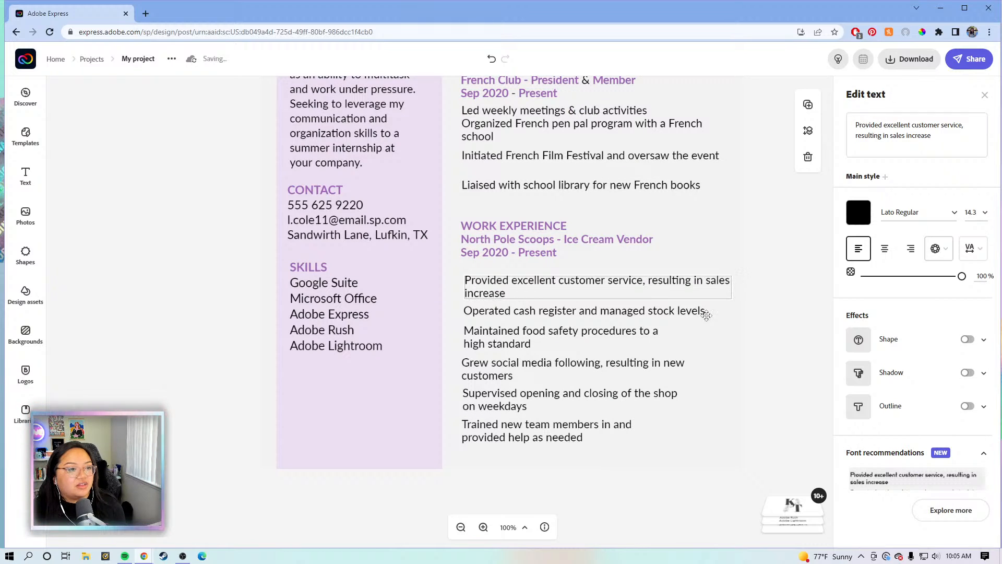
click(663, 313)
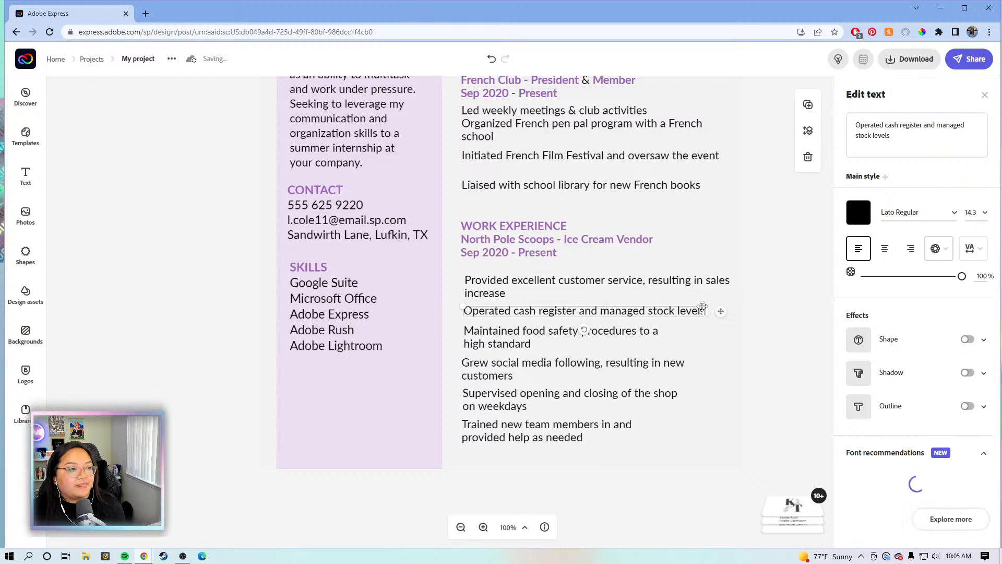
click(659, 333)
drag(661, 334, 729, 331)
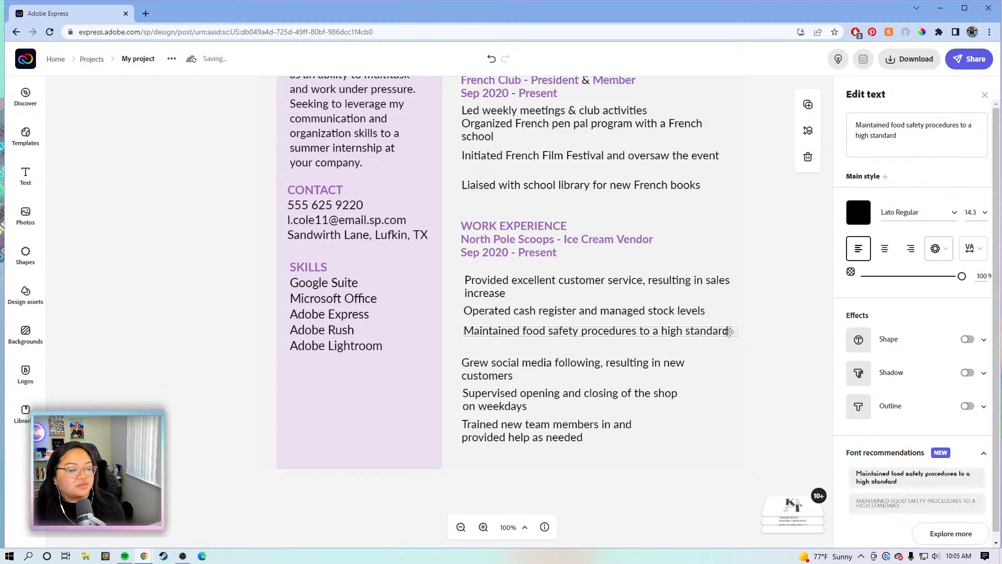
click(668, 367)
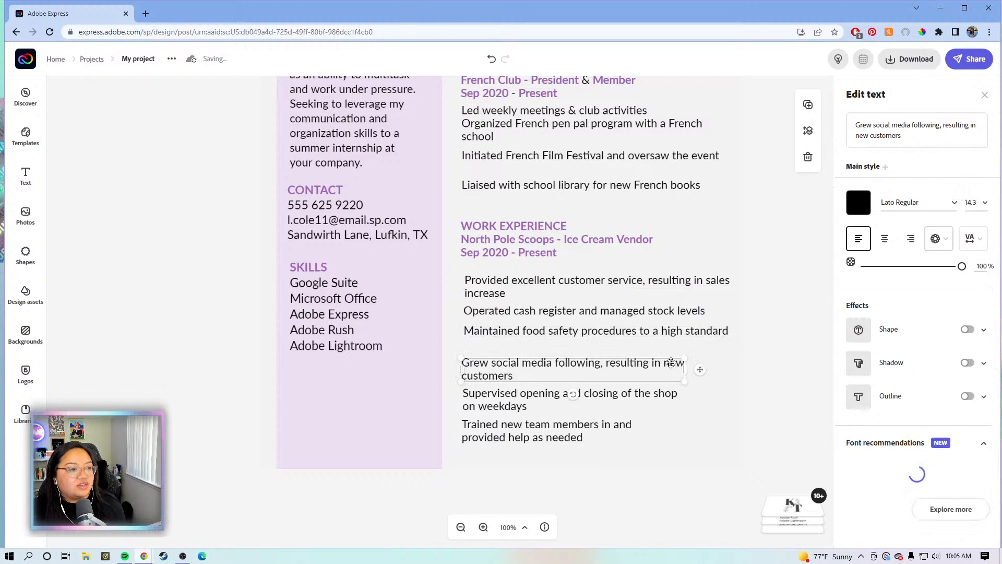
click(656, 395)
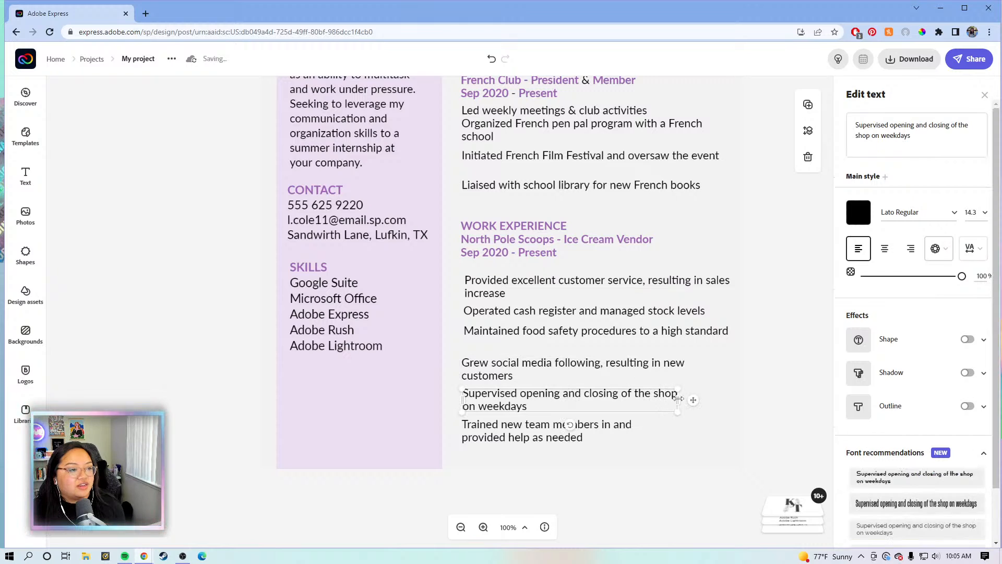
drag(678, 400, 734, 397)
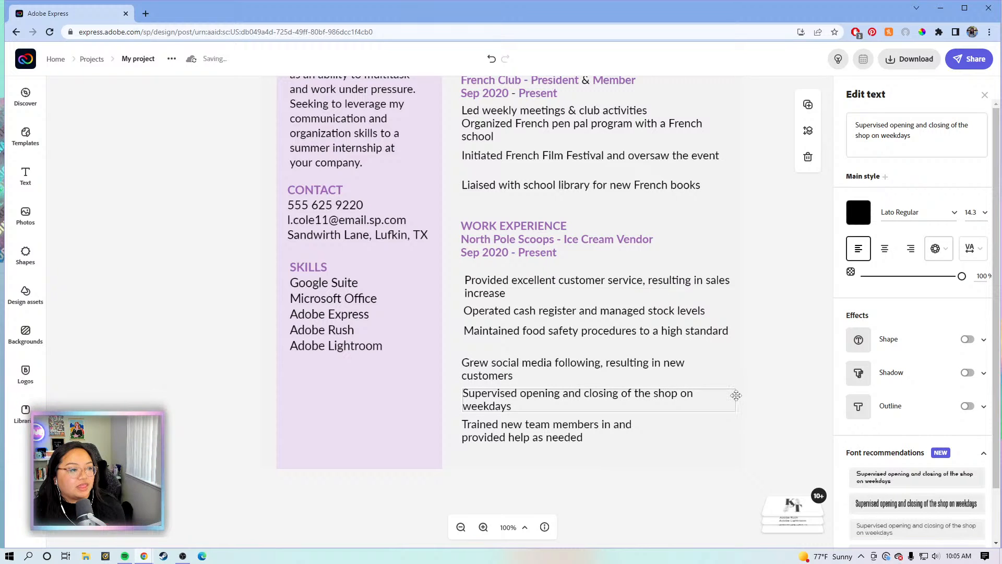
click(613, 431)
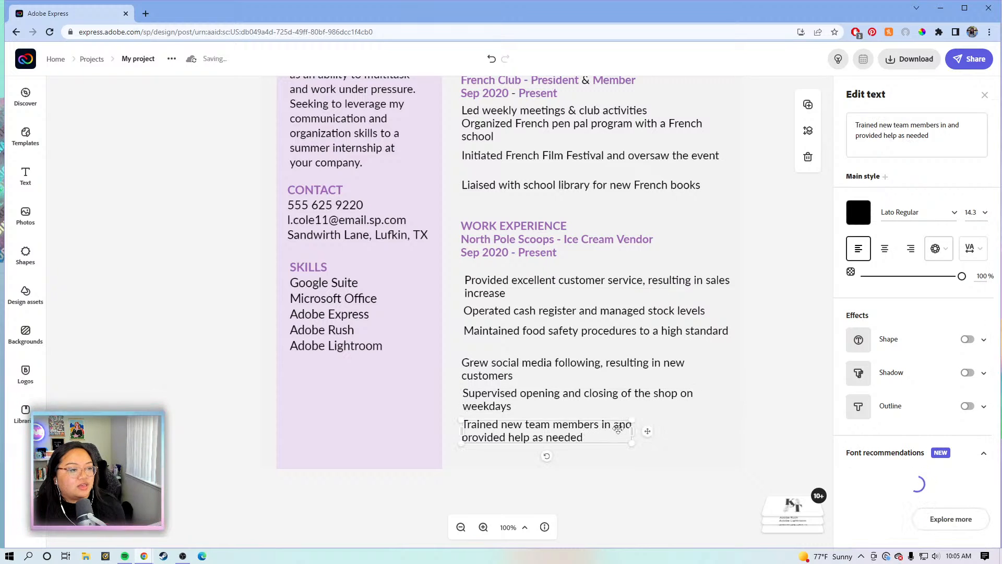
drag(635, 431, 728, 432)
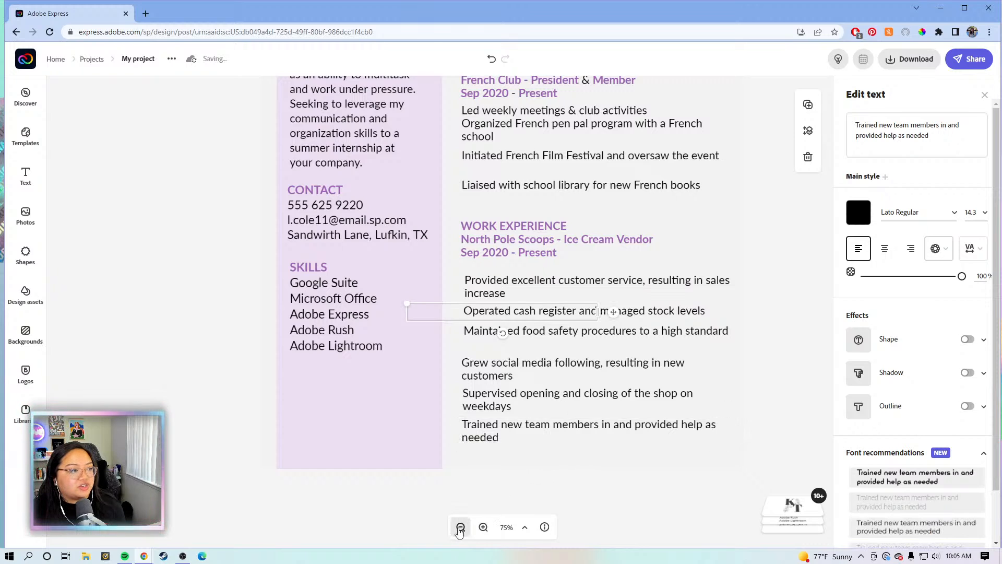
Nudge the Work Experience text up two steps toward Extracurriculars and leave nothing selected
click(461, 527)
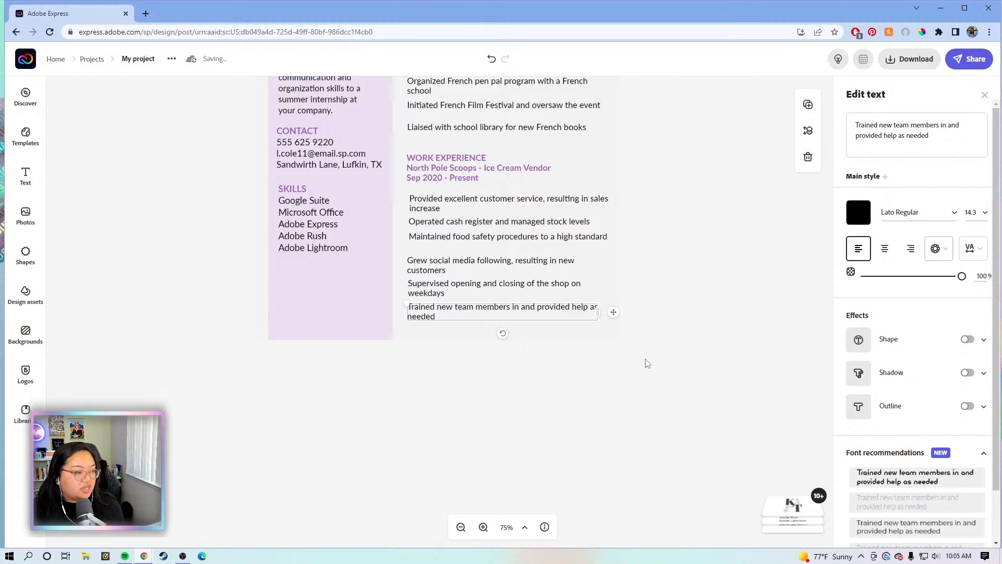
scroll(706, 315, up, 3)
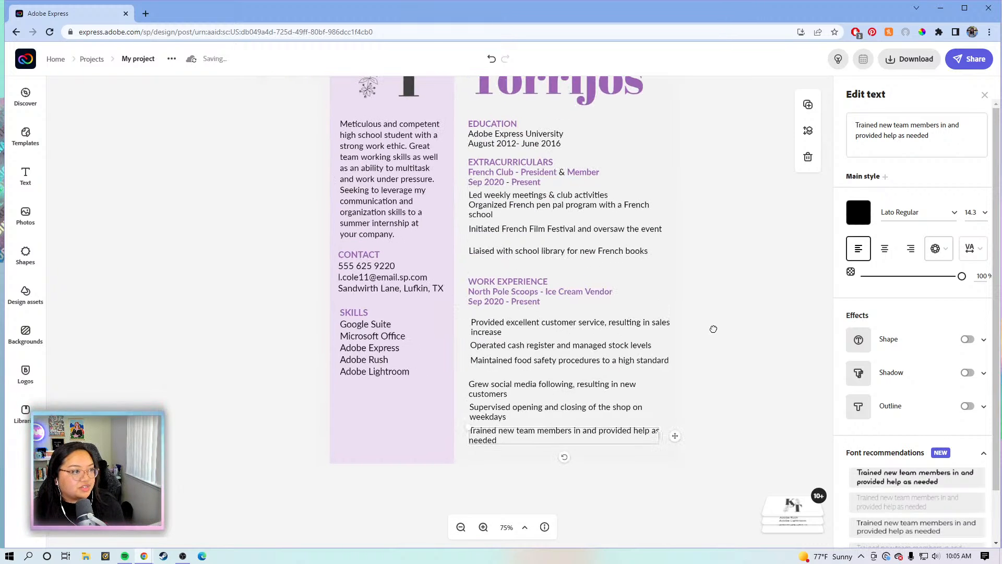
scroll(713, 329, up, 1)
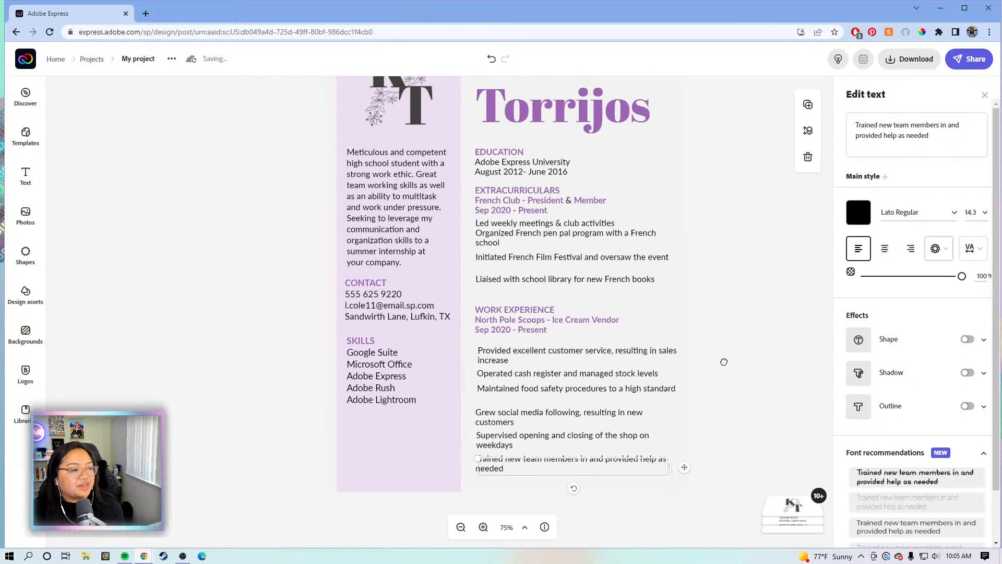
click(643, 285)
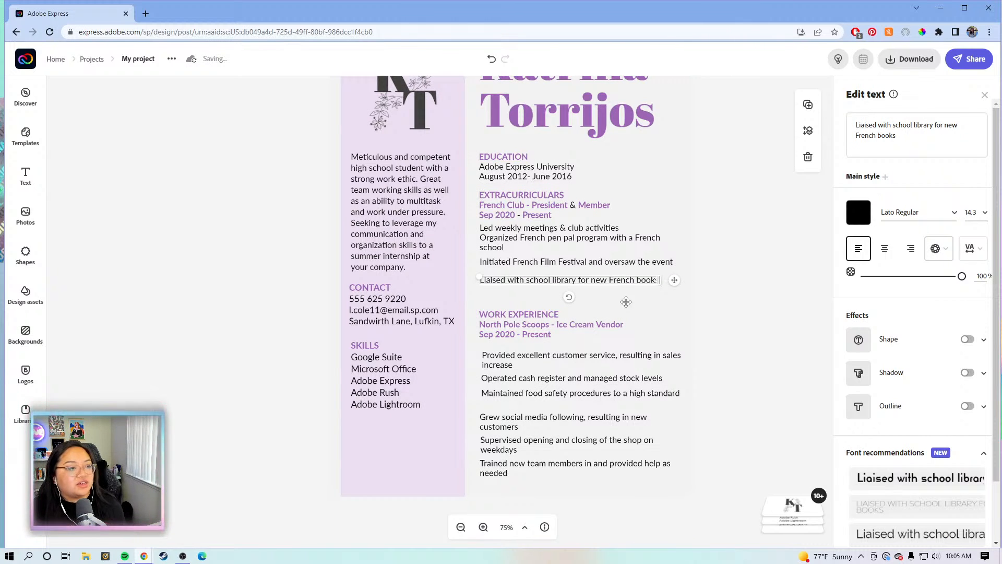
click(767, 339)
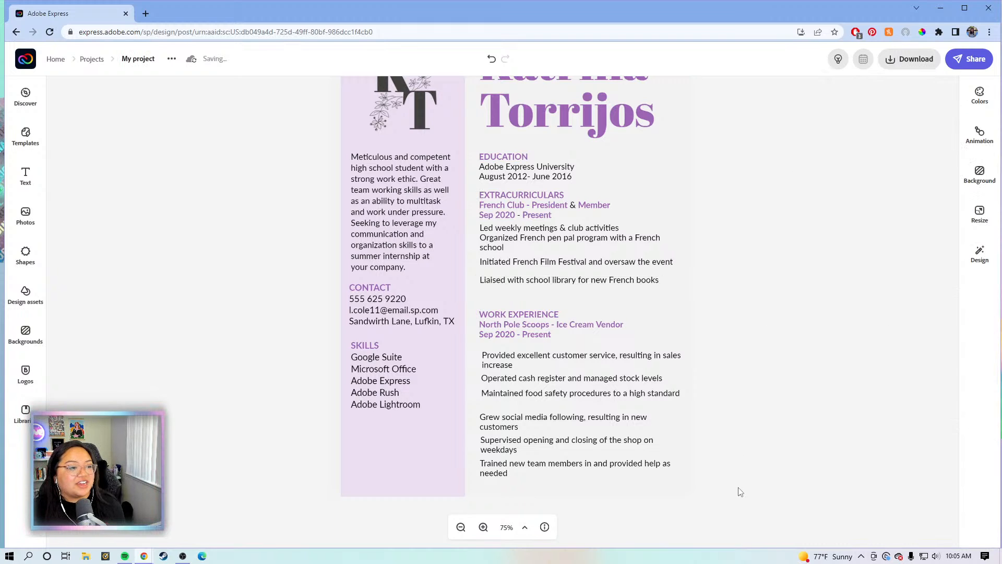
drag(739, 488, 476, 311)
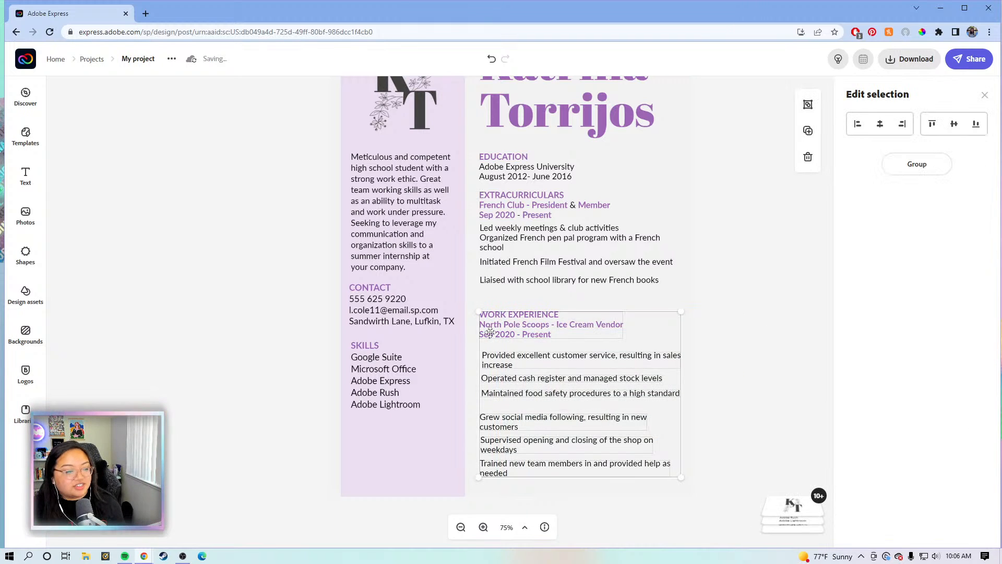
key(Up)
key(Up)
key(Up)
key(Up)
key(Up)
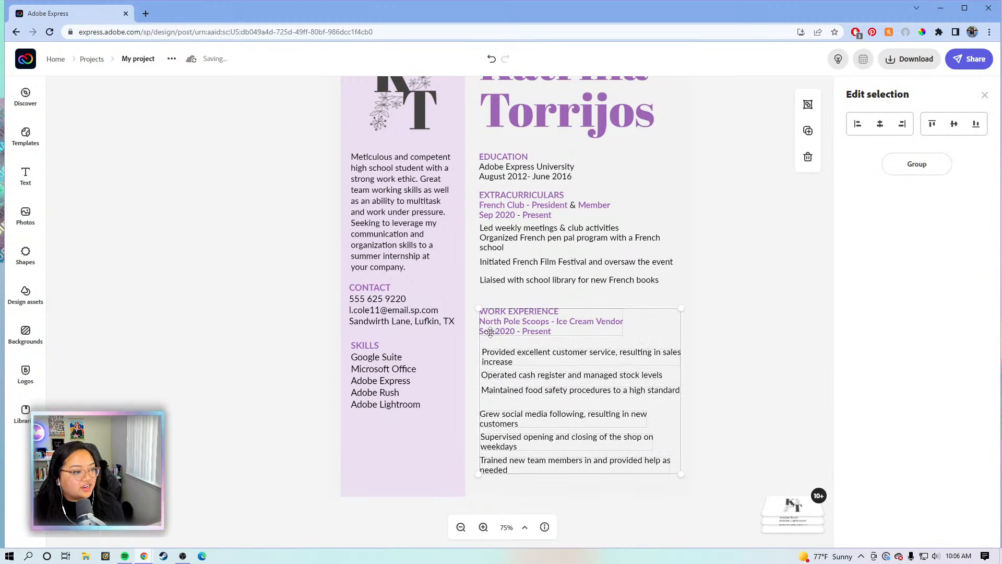
key(Up)
key(Up)
key(Up)
key(Up)
key(Up)
key(Up)
key(Up)
key(Up)
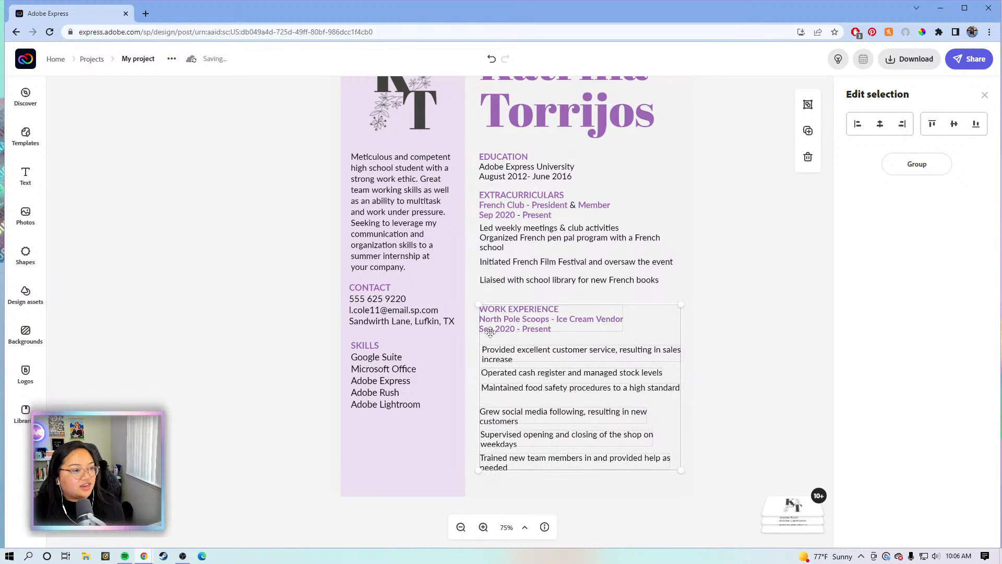
click(724, 269)
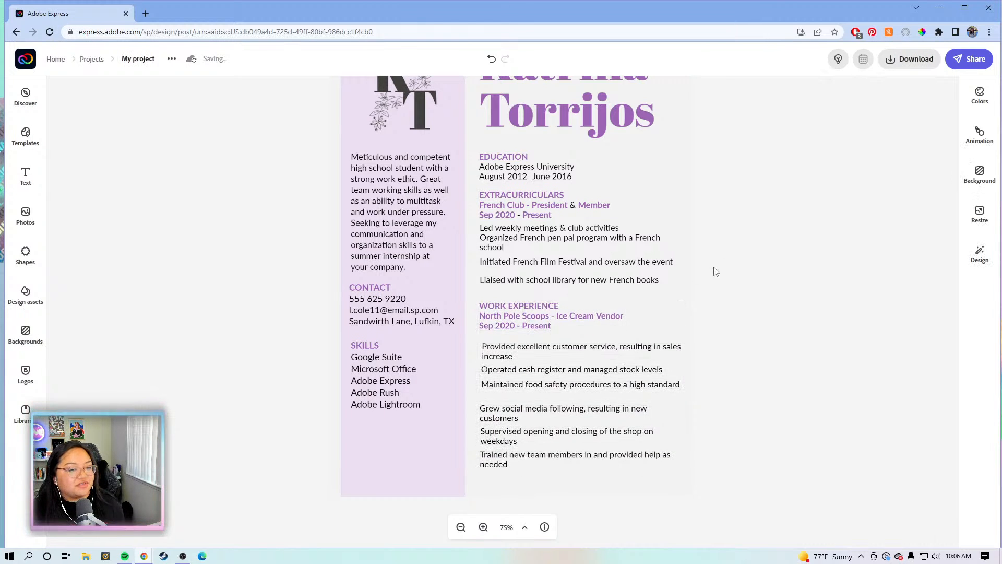
click(461, 528)
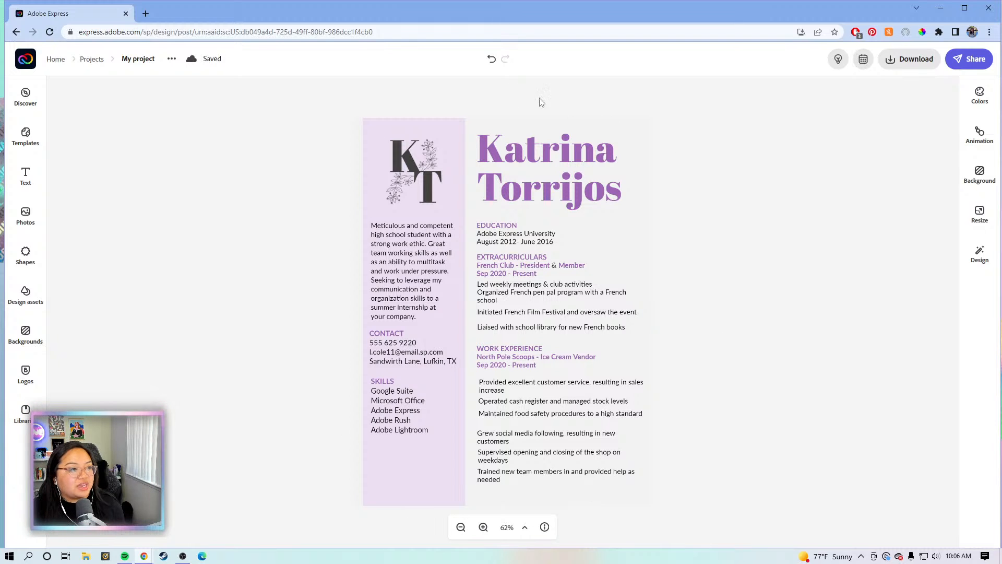
click(641, 389)
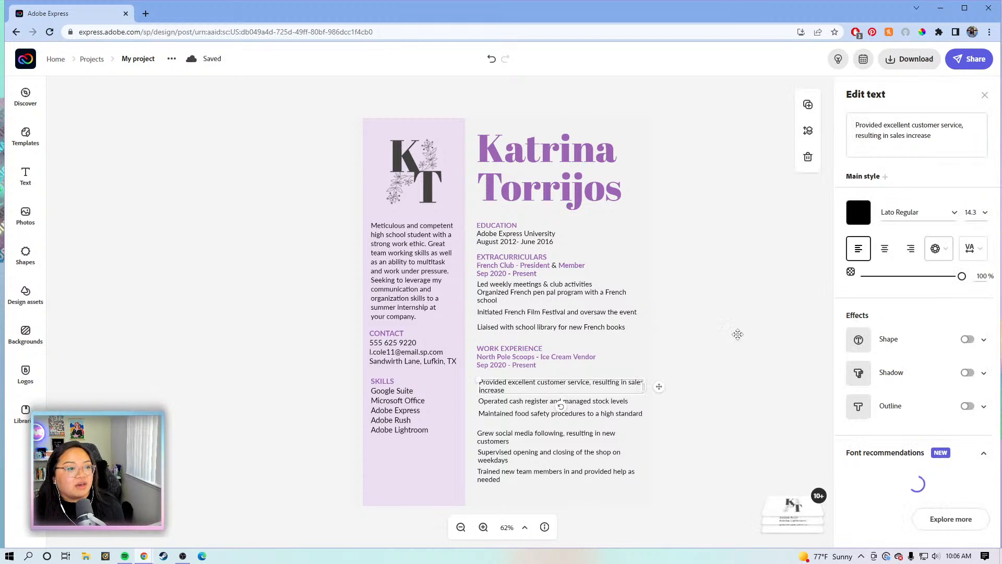
click(739, 339)
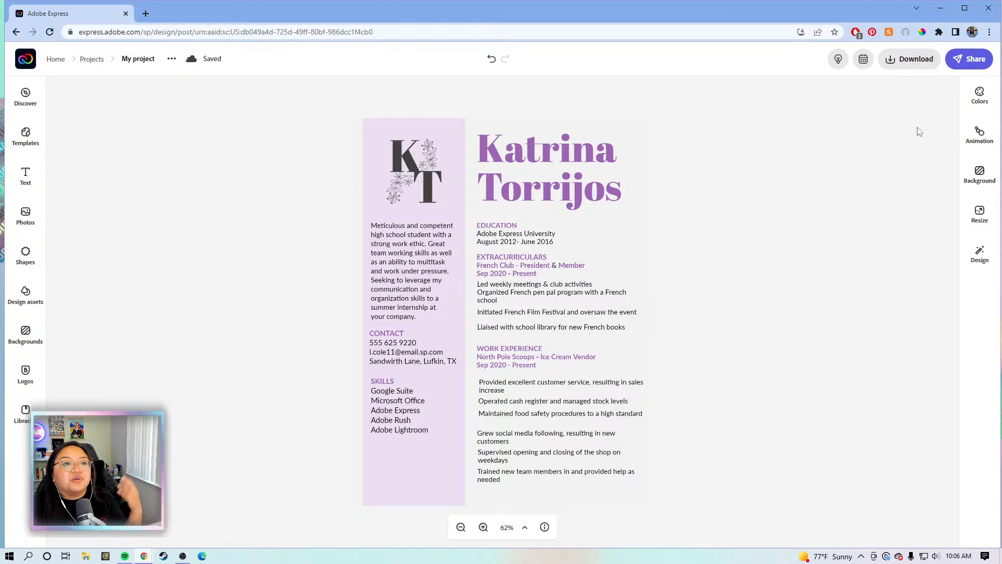
Apply the first Pastel colour palette to the résumé and shuffle its colours repeatedly
click(971, 101)
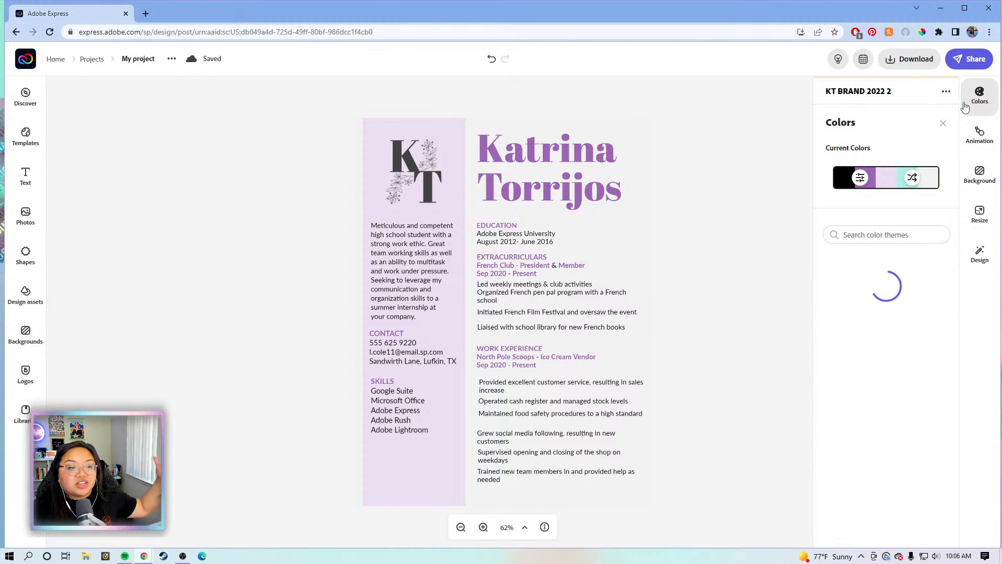
scroll(890, 310, down, 3)
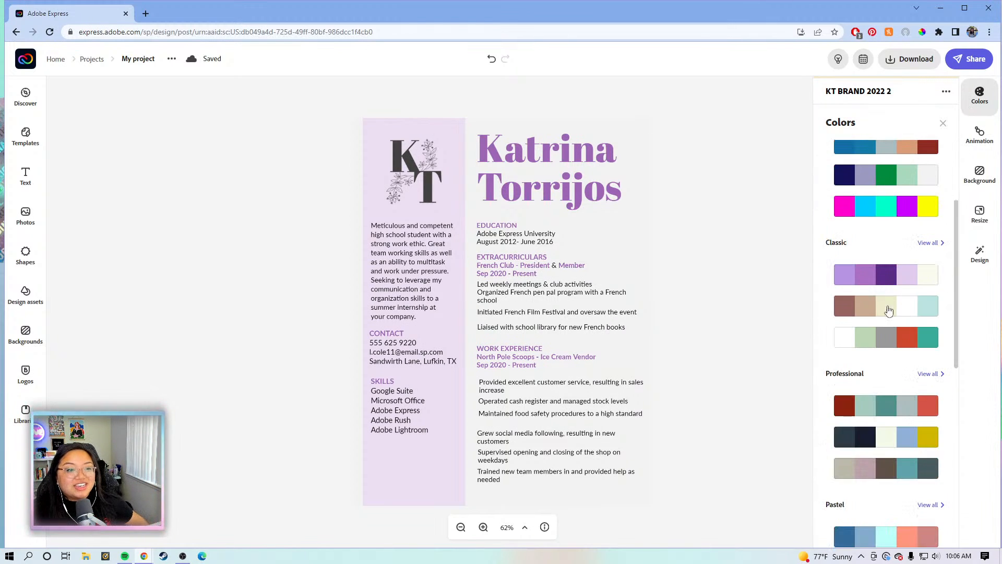
scroll(848, 465, down, 3)
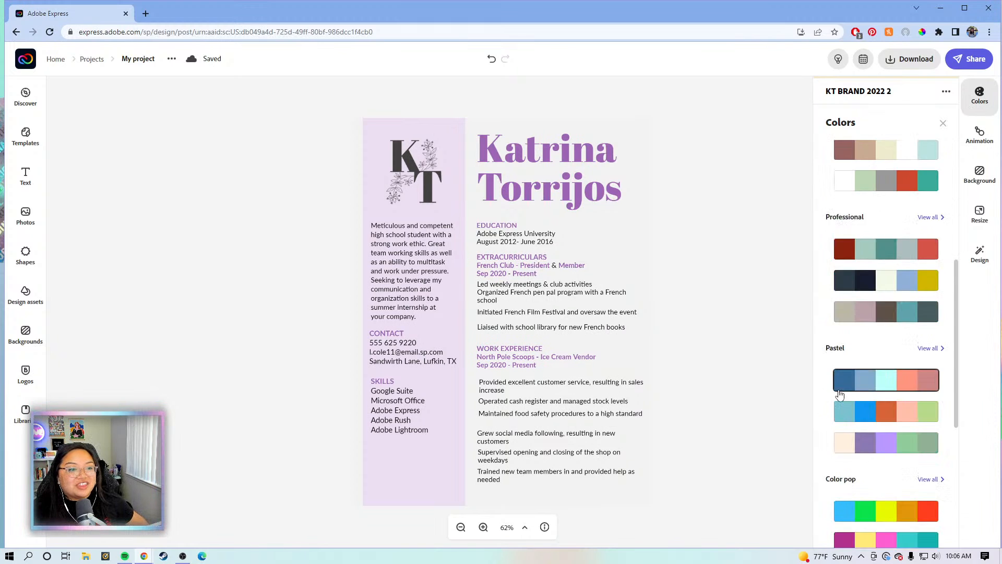
scroll(840, 395, down, 4)
scroll(833, 303, down, 4)
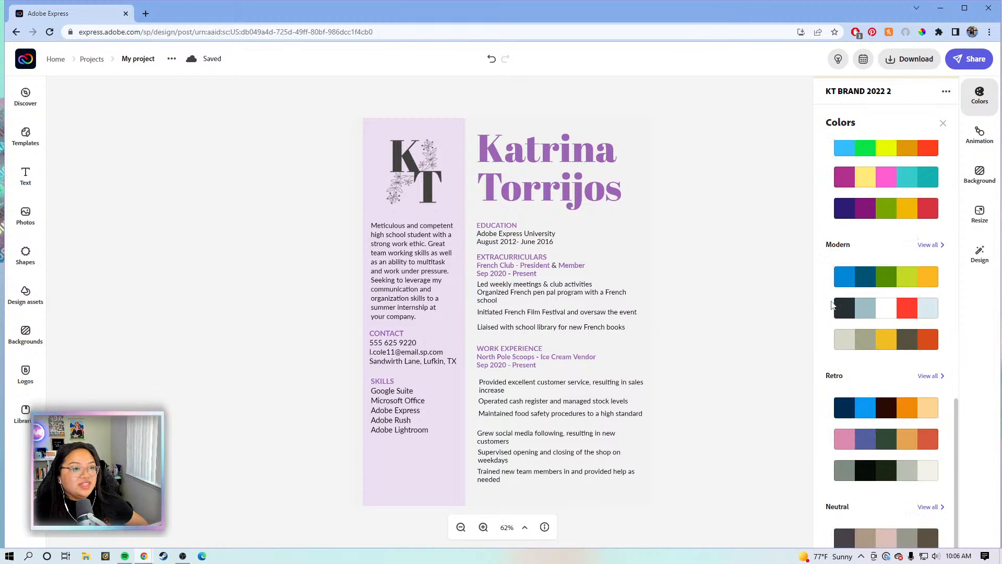
scroll(858, 355, up, 6)
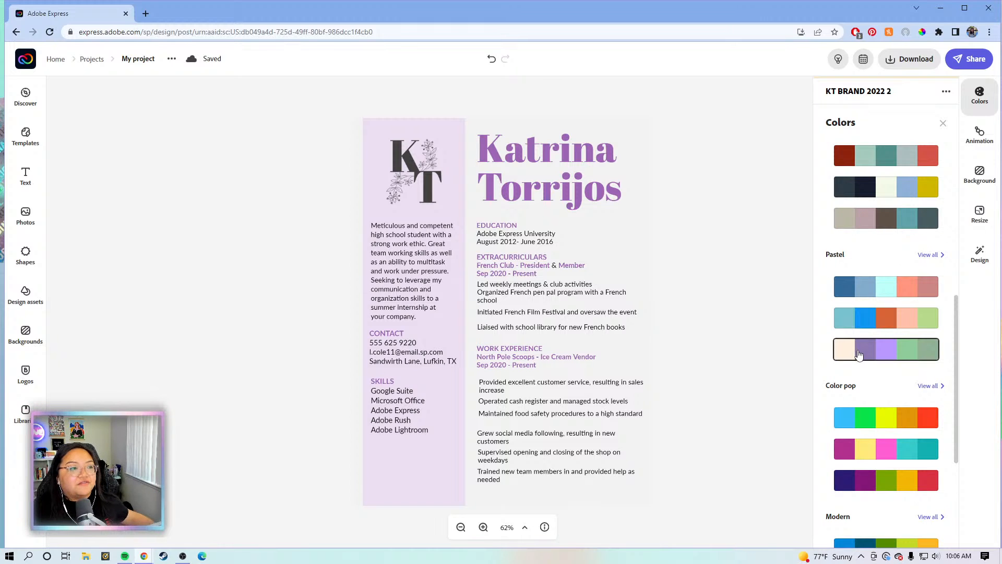
scroll(859, 355, up, 5)
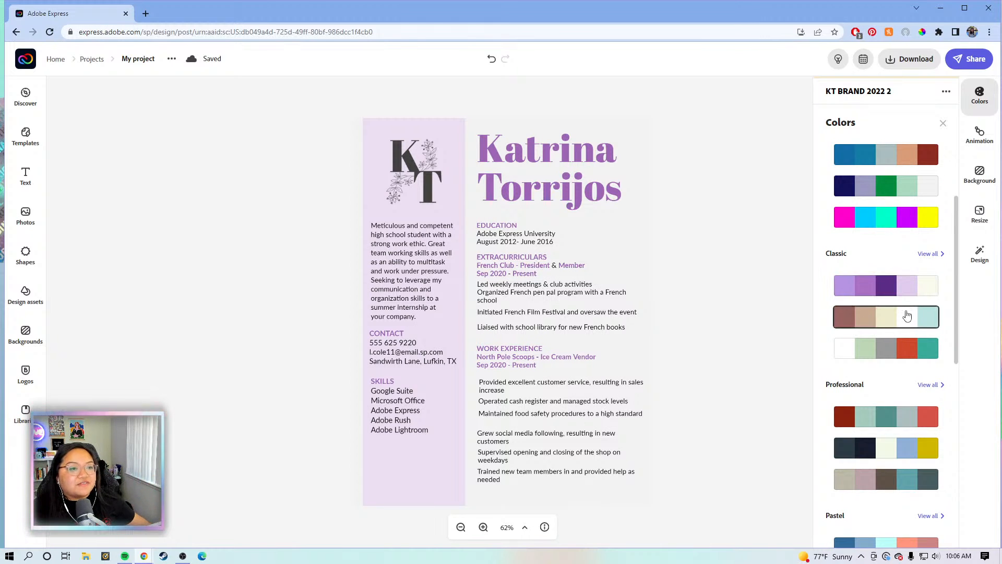
scroll(907, 316, down, 3)
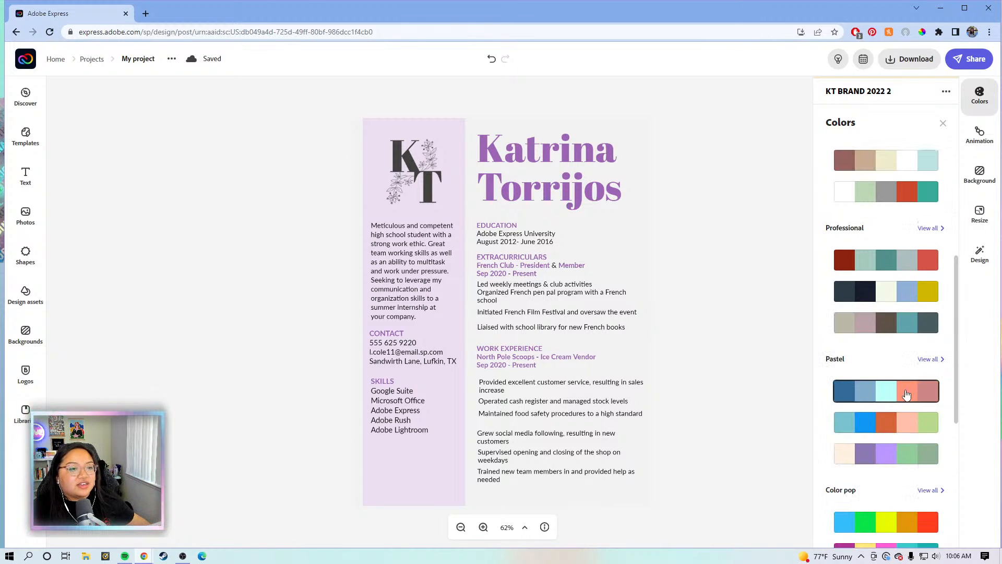
click(909, 398)
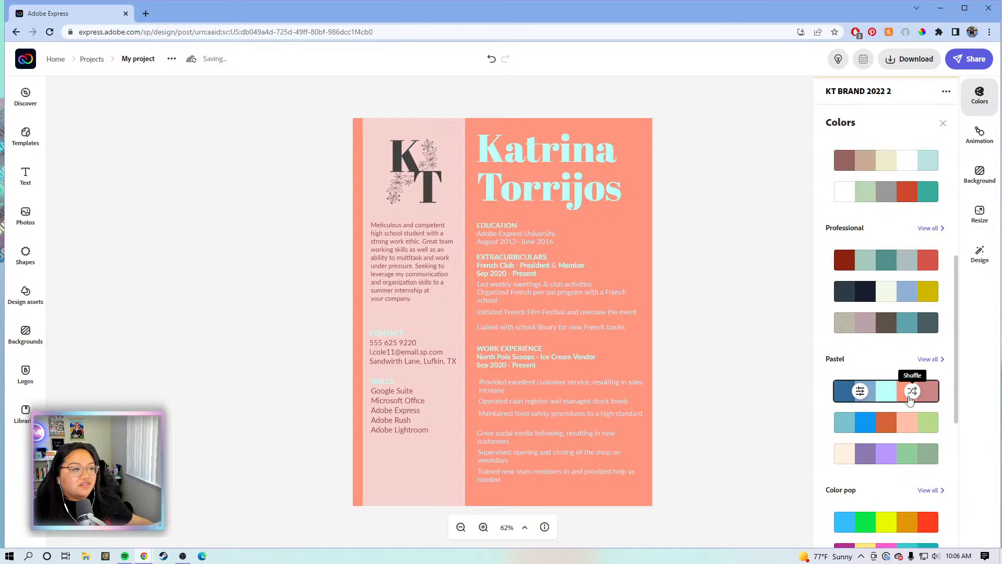
click(910, 399)
click(909, 399)
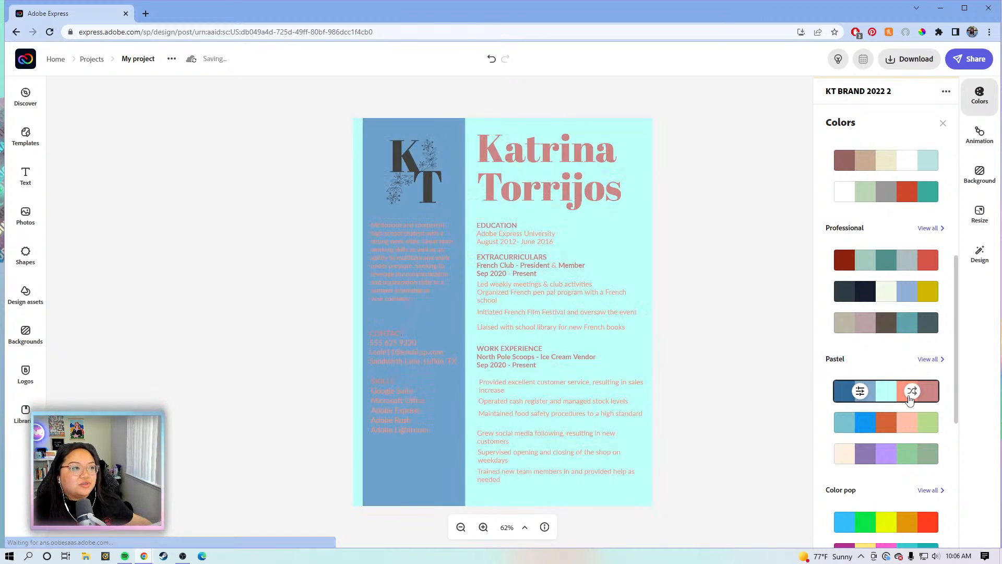
click(910, 399)
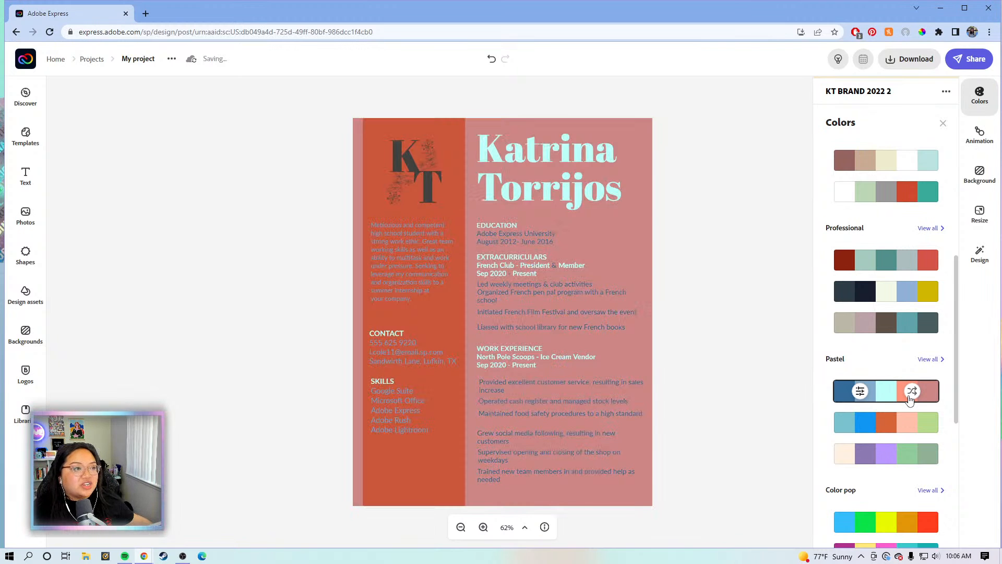
click(910, 399)
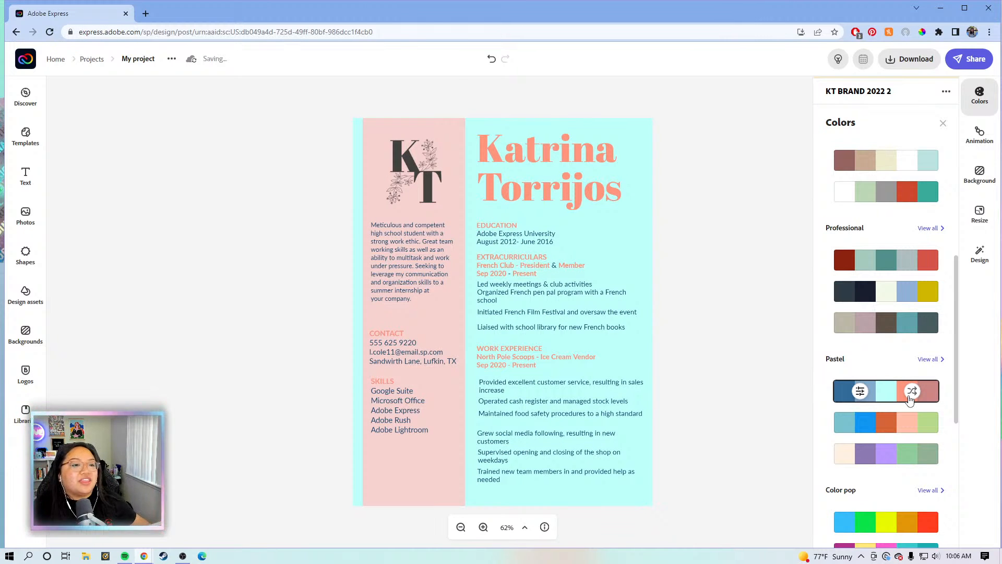
click(910, 399)
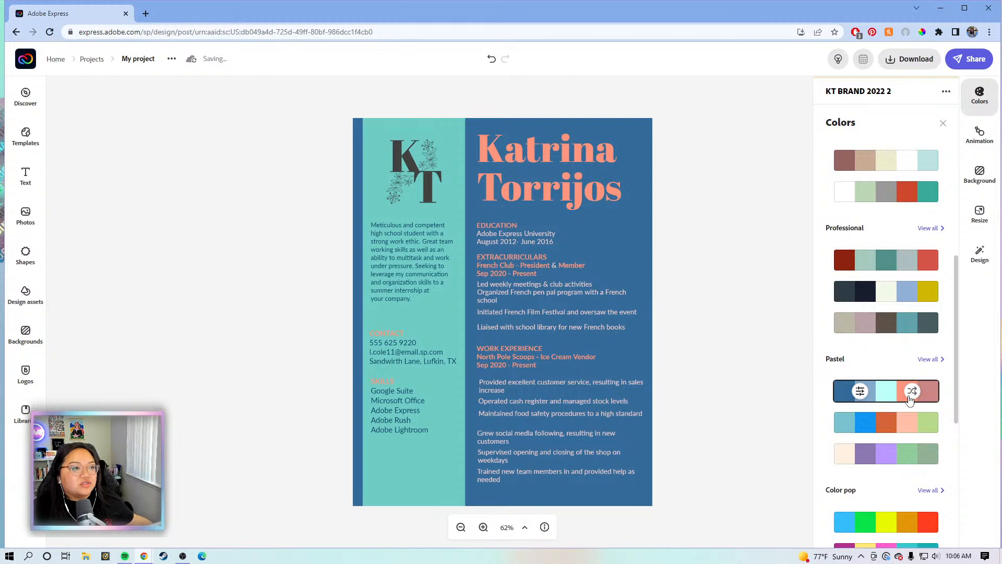
click(909, 399)
click(909, 398)
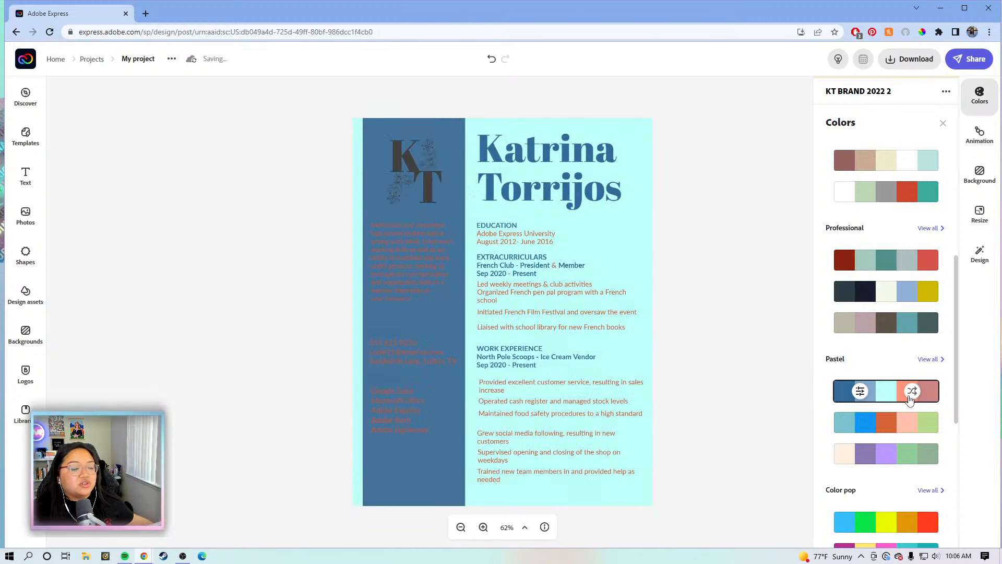
click(909, 398)
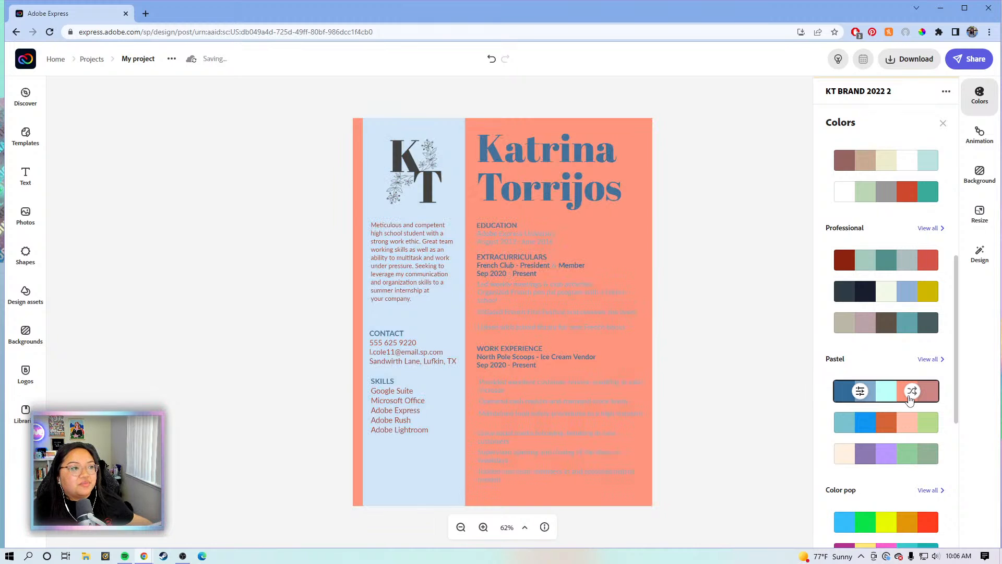
click(909, 399)
scroll(910, 400, down, 2)
scroll(906, 405, up, 1)
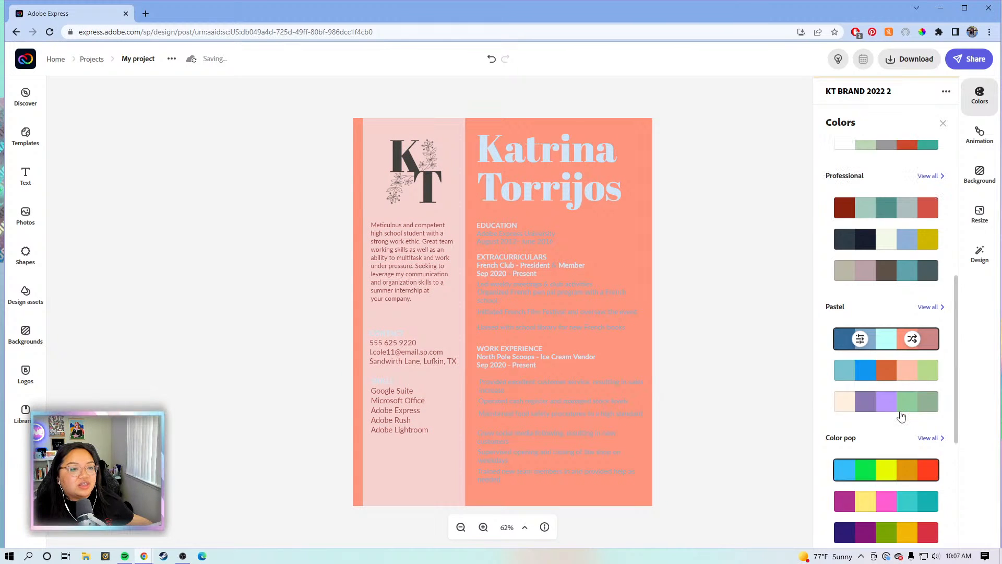
Try the second Pastel palette and the third Classic palette, shuffling each
click(910, 376)
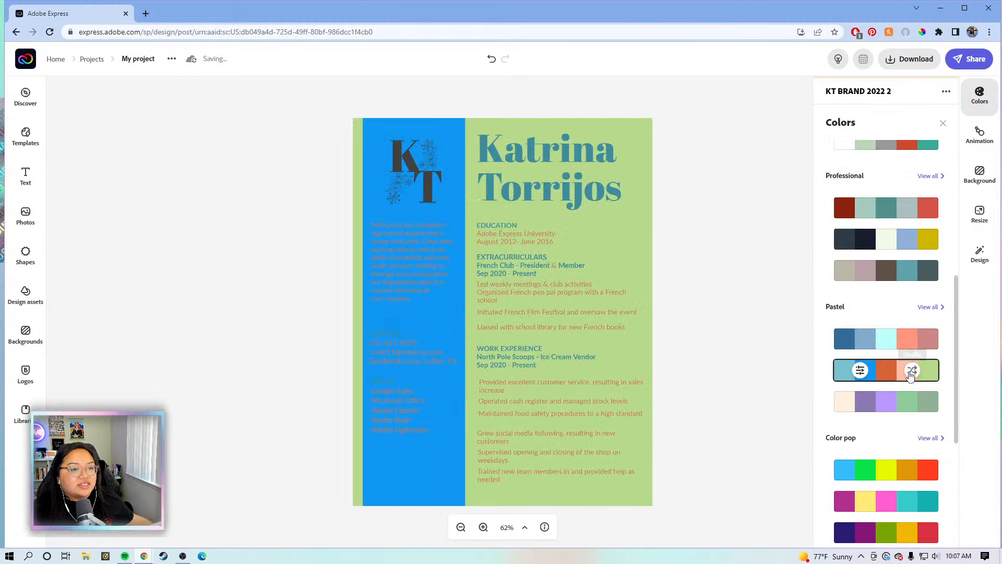
click(910, 376)
scroll(910, 376, up, 2)
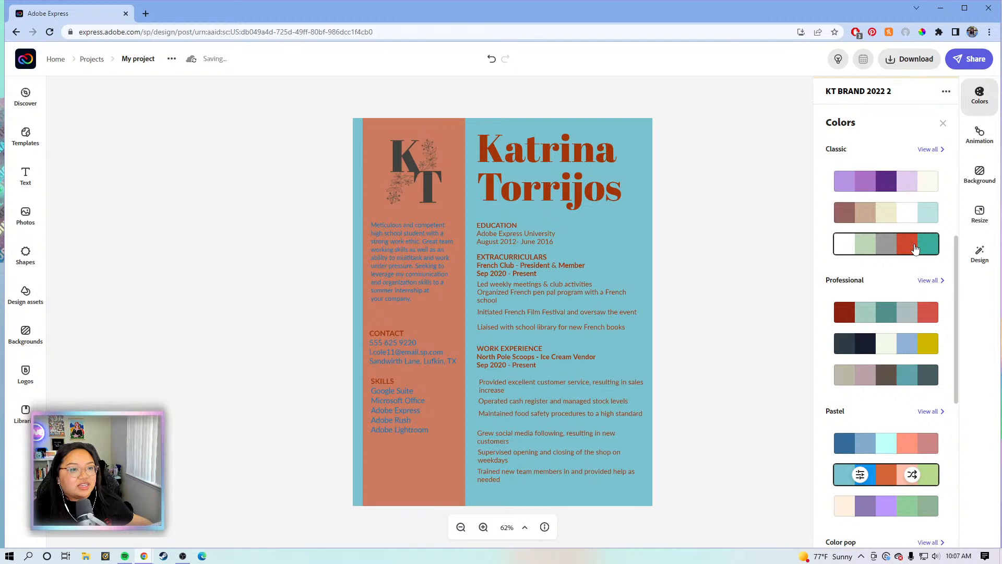
click(914, 246)
click(913, 246)
click(914, 246)
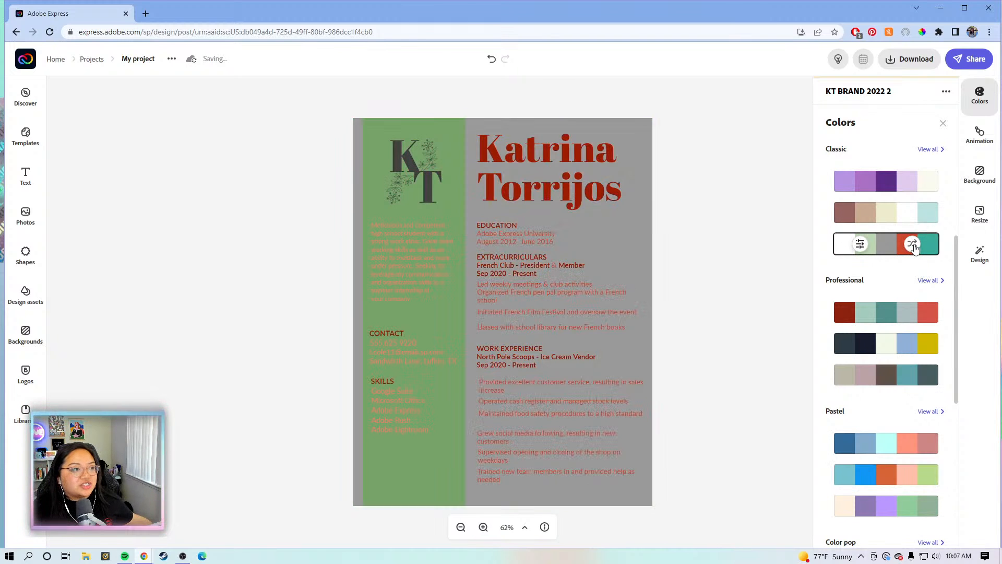
click(913, 245)
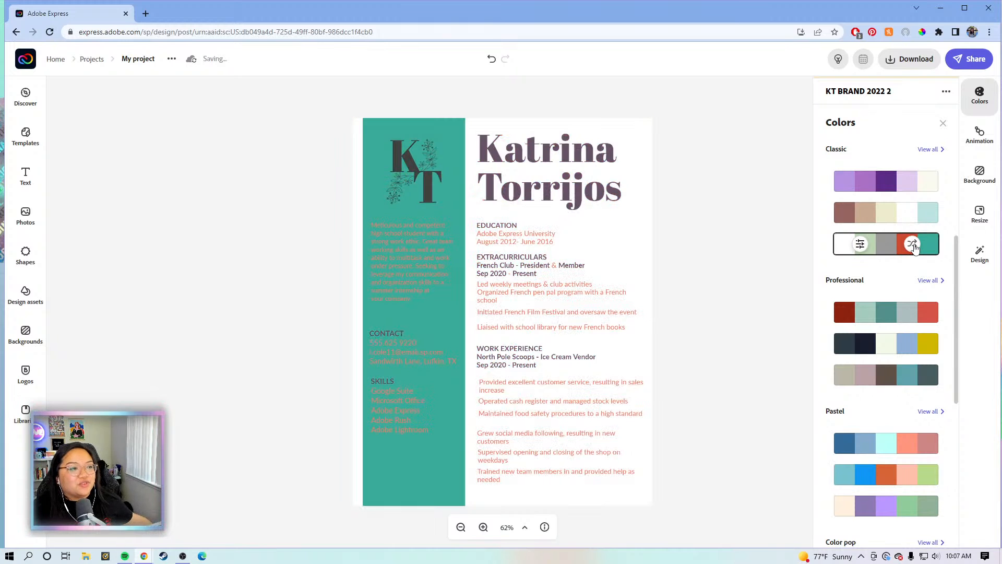
scroll(914, 247, down, 6)
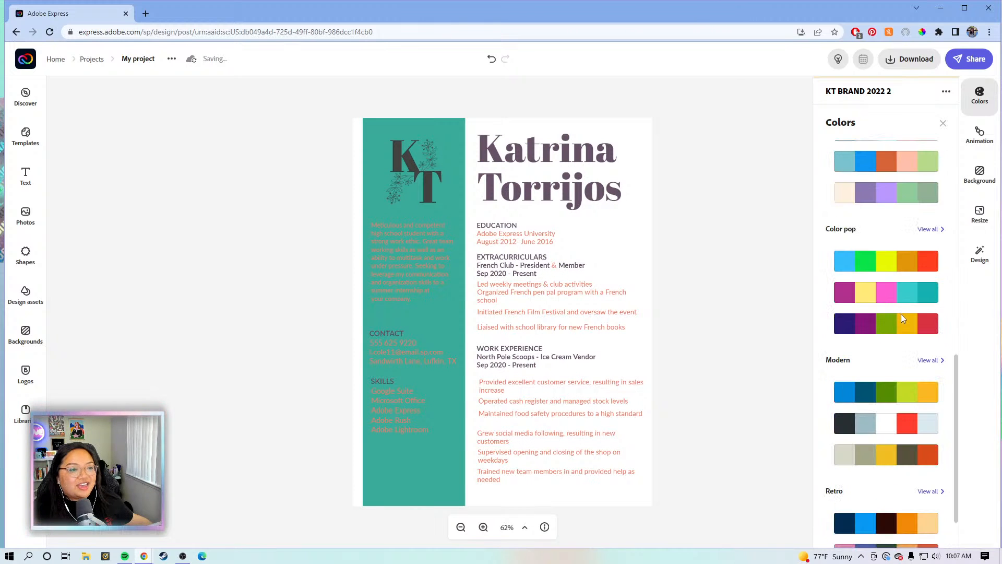
Apply the second Color pop palette, giving a pink sidebar, teal background and gold headings
click(914, 294)
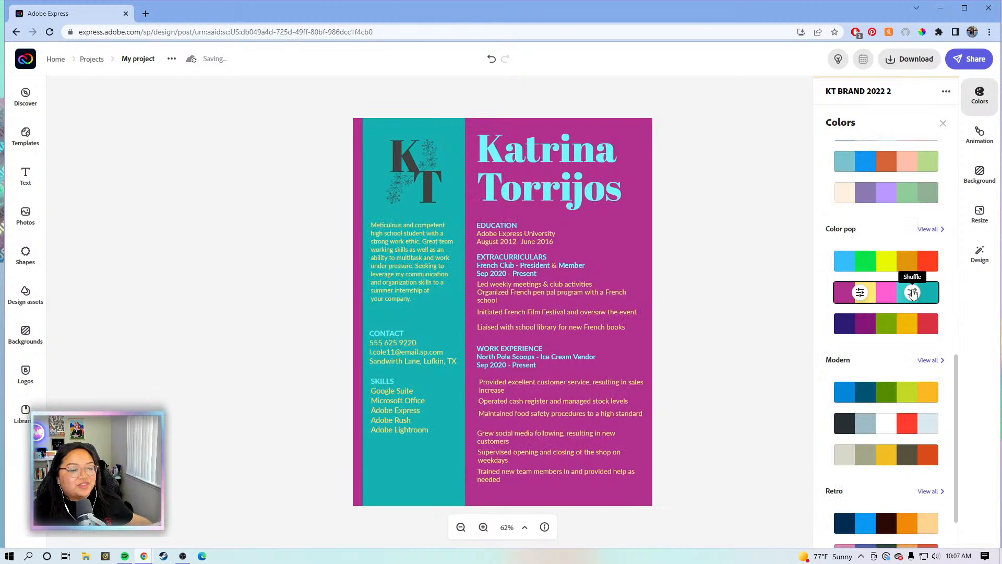
click(912, 293)
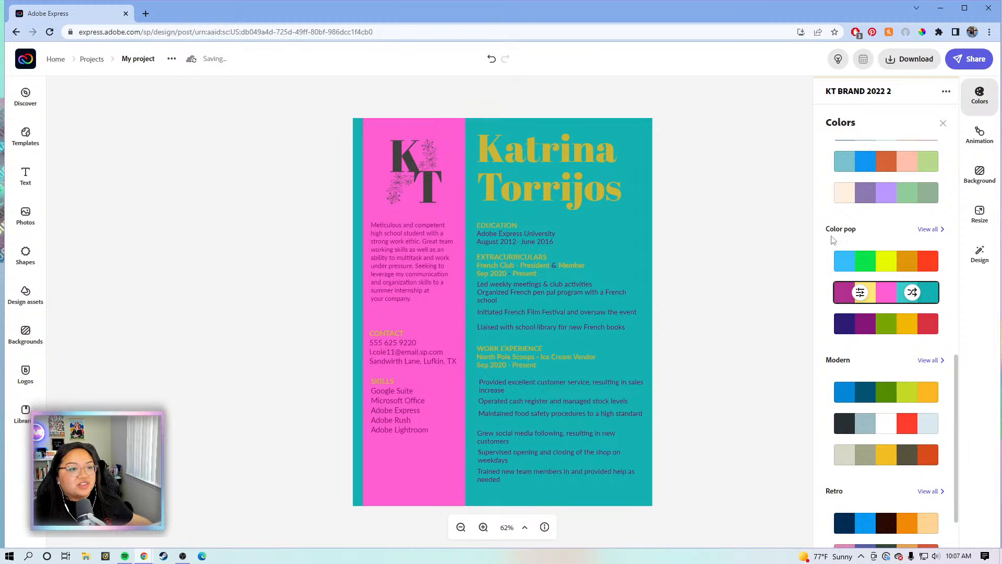
scroll(836, 245, down, 2)
scroll(851, 261, down, 1)
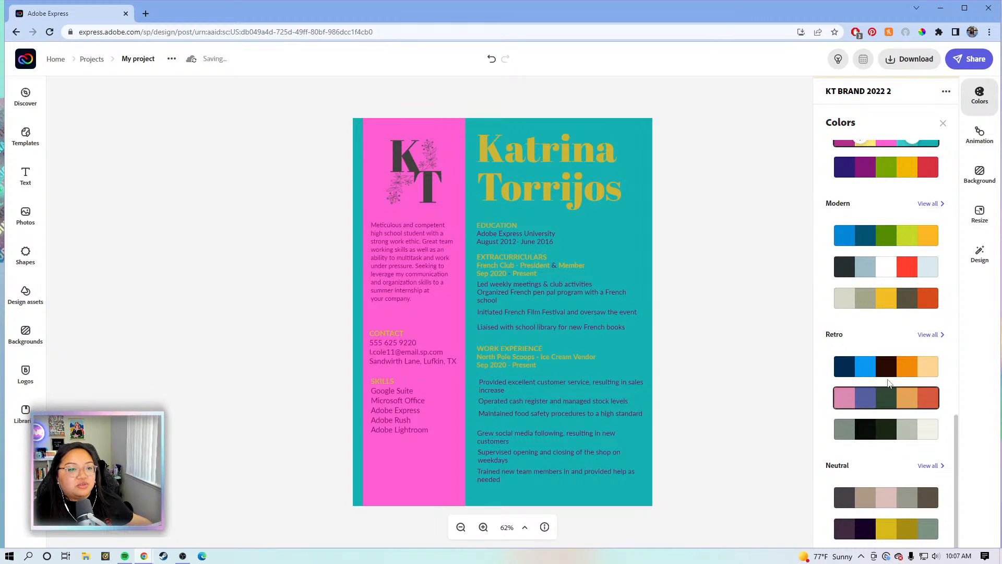
Show all Retro themes and try the maroon and cream palette, shuffling it twice
click(930, 334)
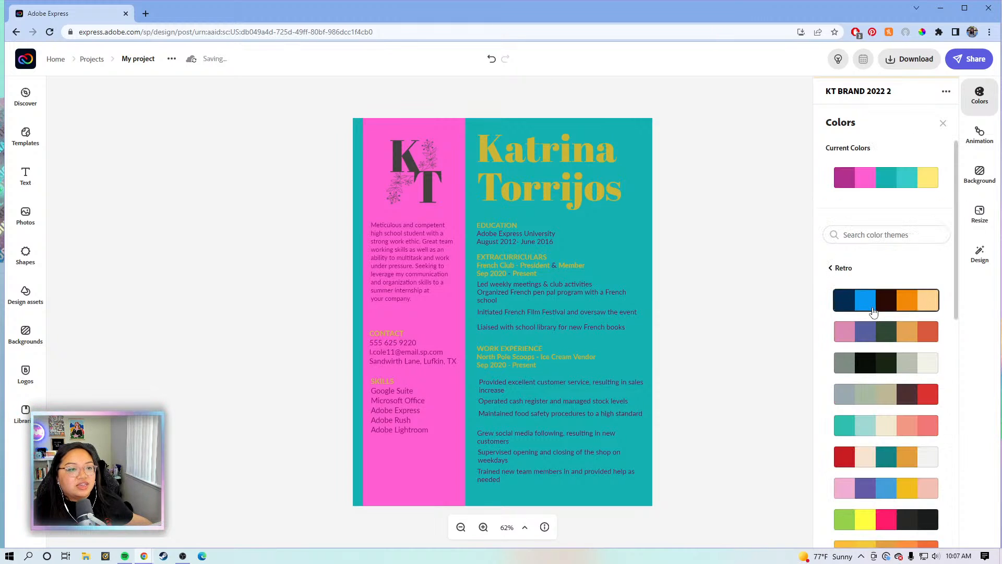
scroll(867, 316, down, 8)
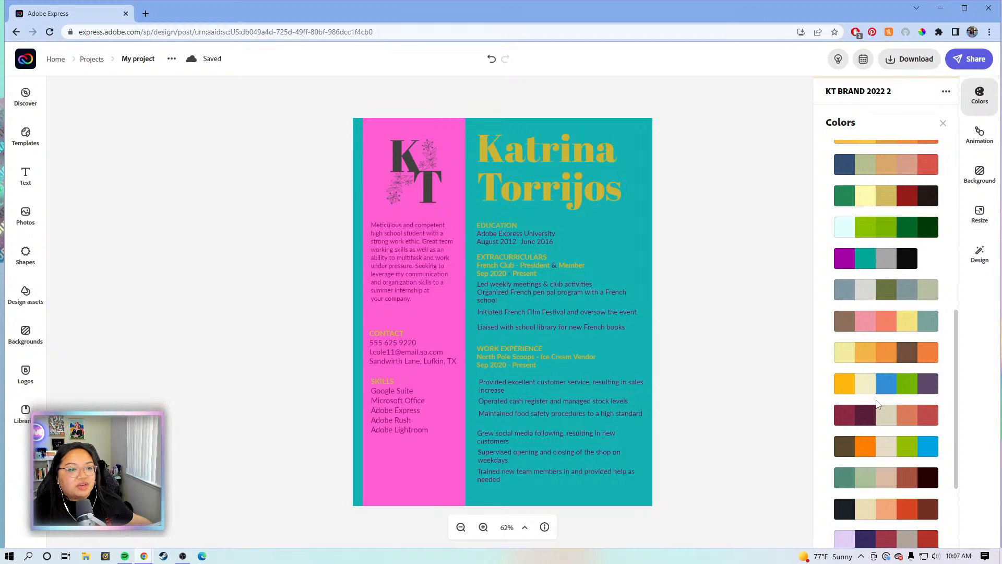
click(911, 415)
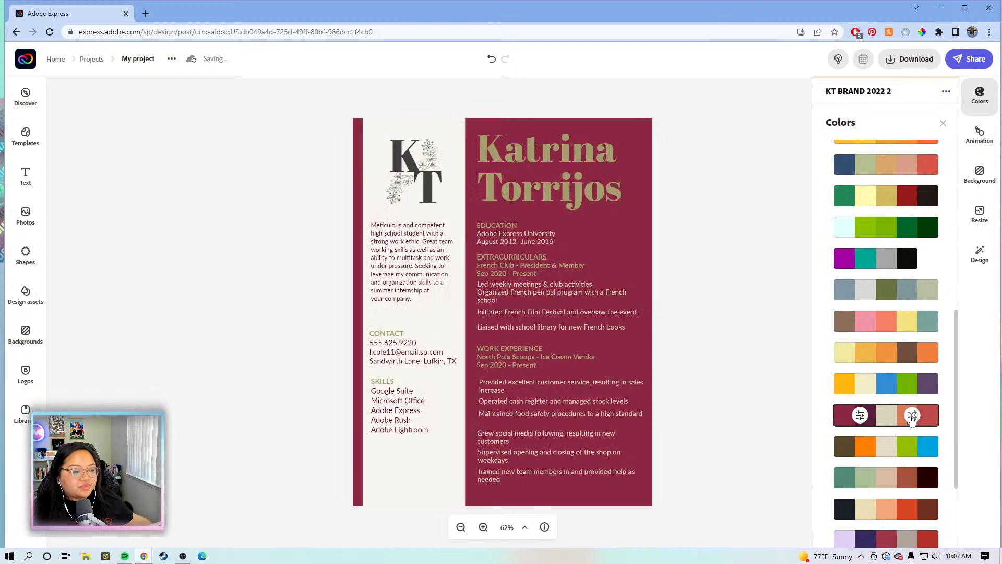
click(911, 416)
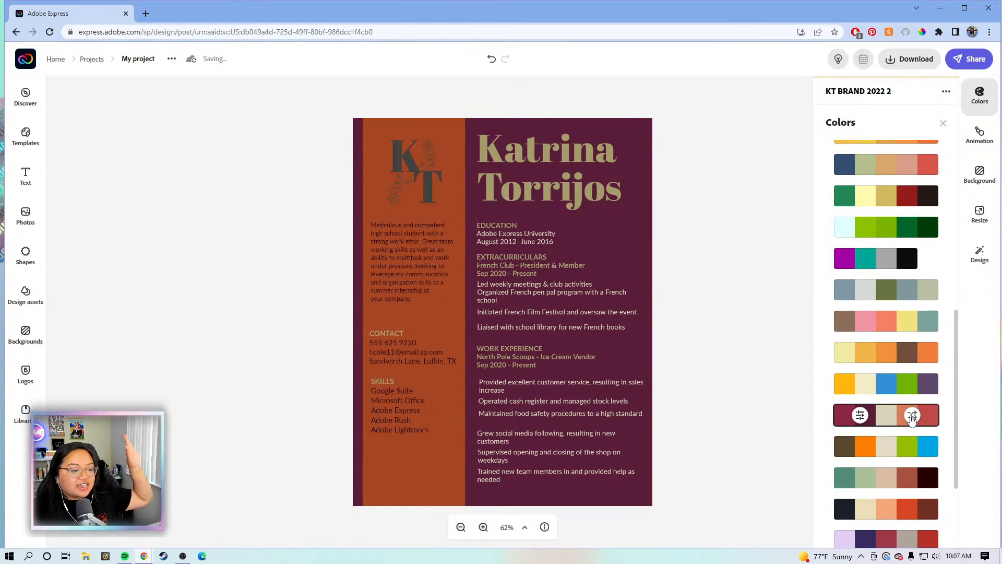
click(912, 416)
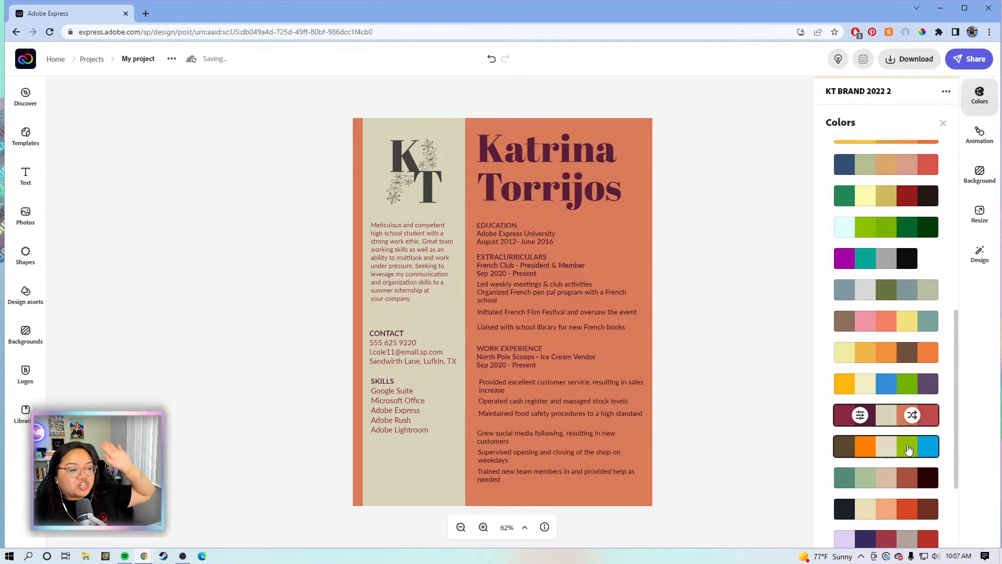
Try the brown, orange and blue Retro palette, shuffling it three times
click(909, 449)
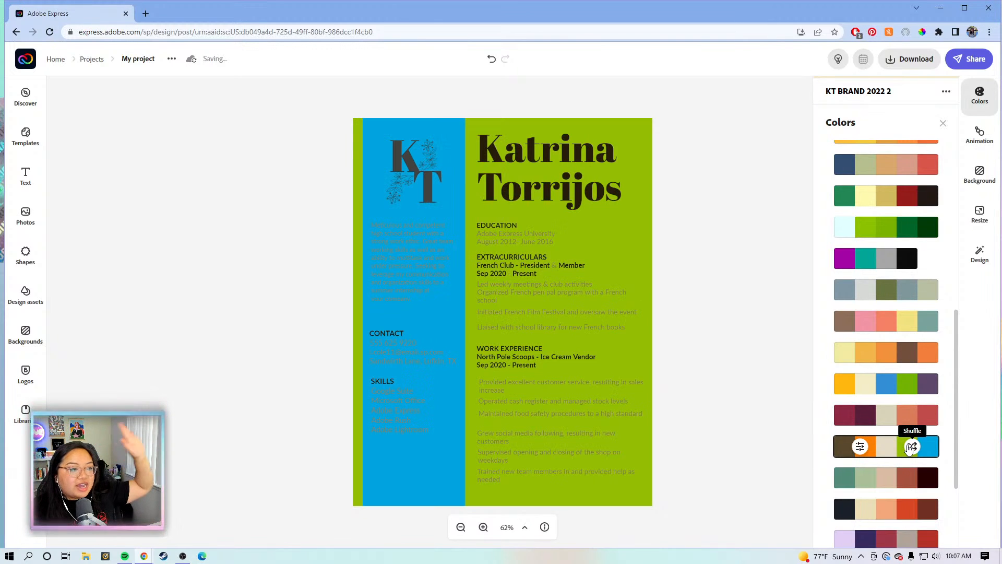
click(911, 447)
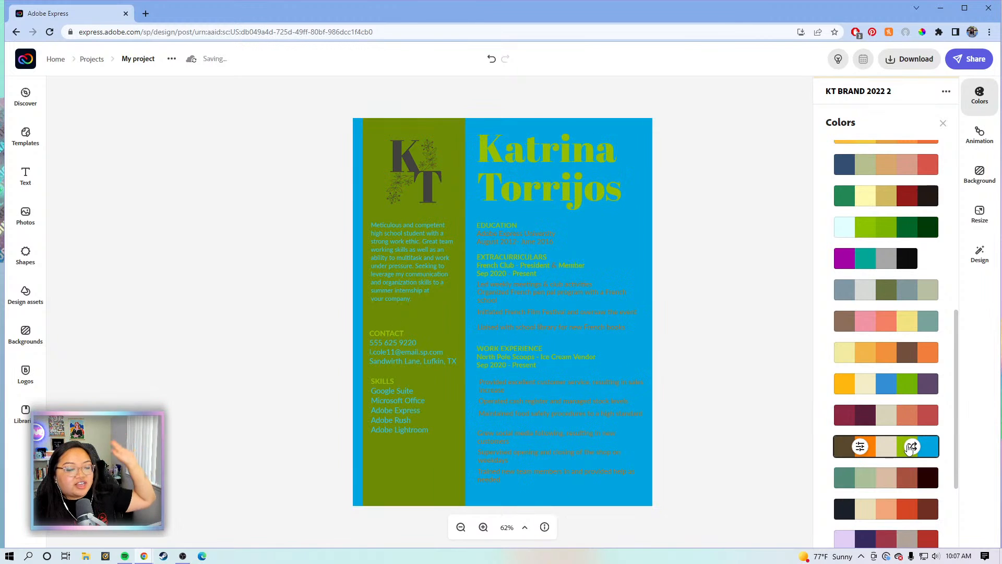
click(911, 448)
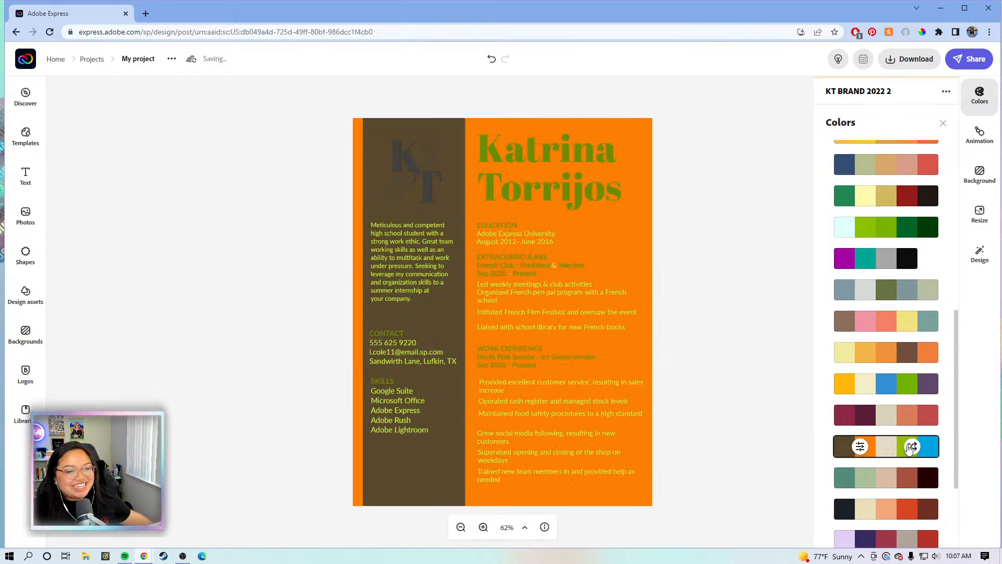
click(911, 448)
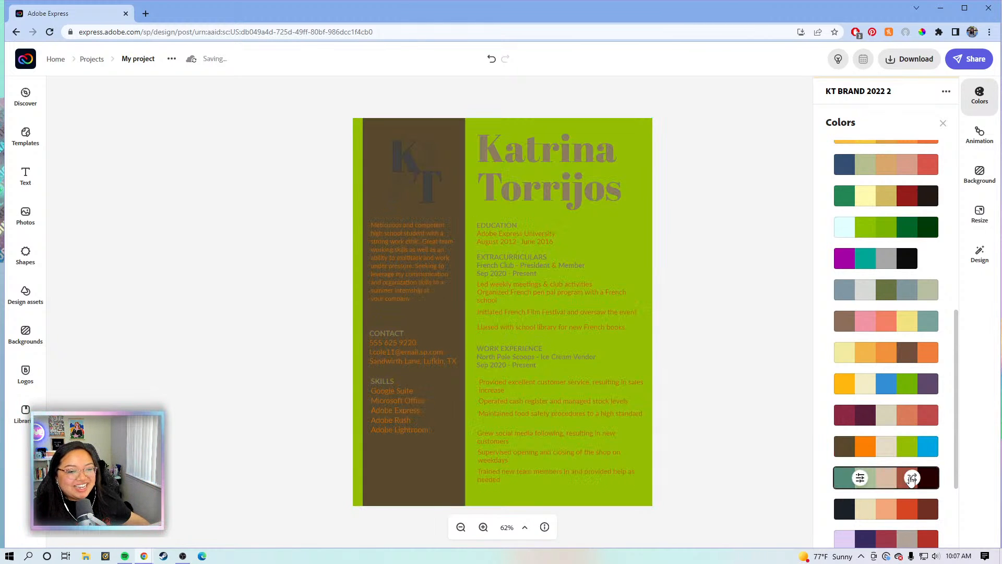
Apply the pink Retro palette shuffled to sage-green column, orange-red page and pink name
click(910, 481)
scroll(910, 481, up, 7)
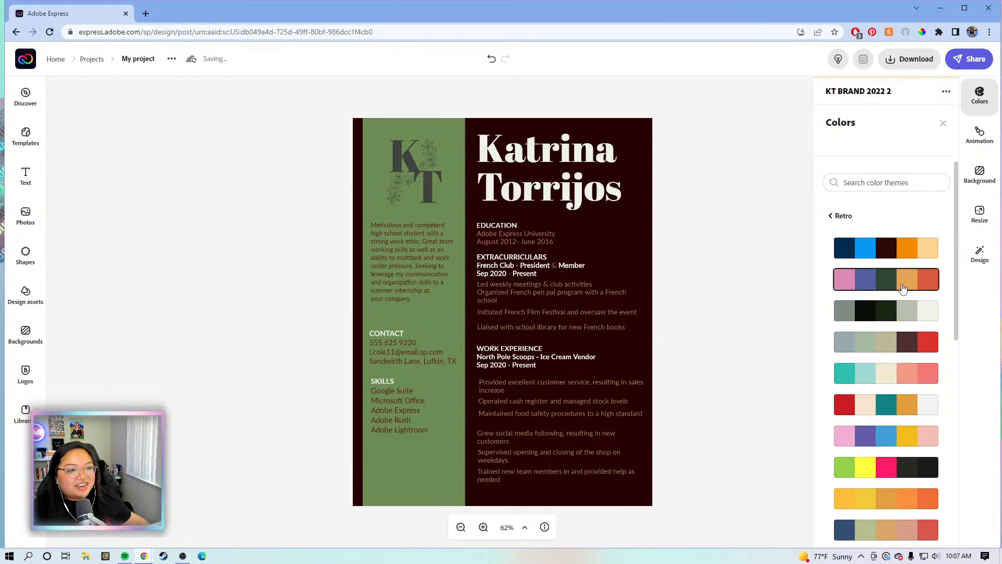
click(910, 283)
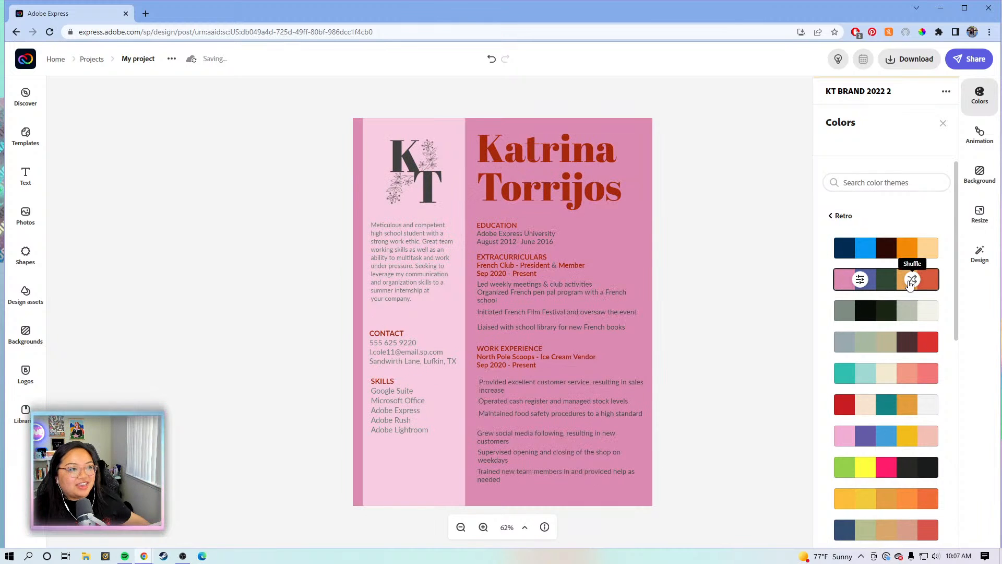
click(910, 282)
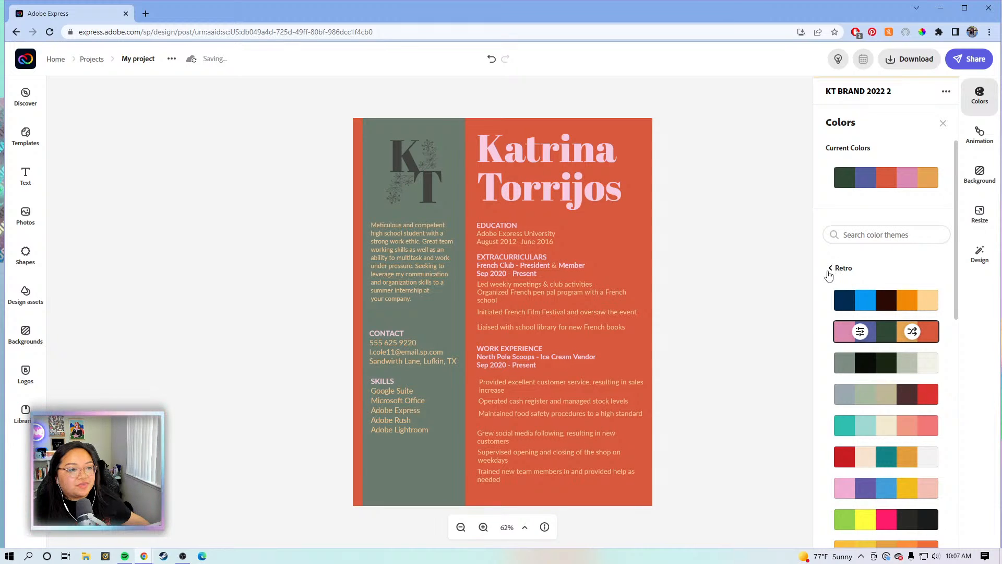
Try the Professional palettes, shuffling the red and teal one several times
click(840, 269)
scroll(864, 267, down, 6)
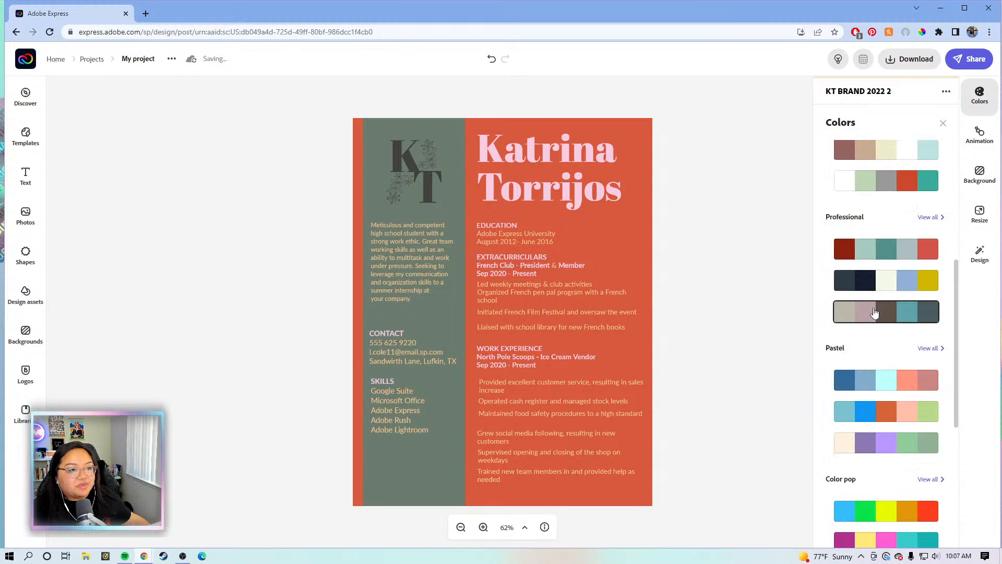
click(905, 280)
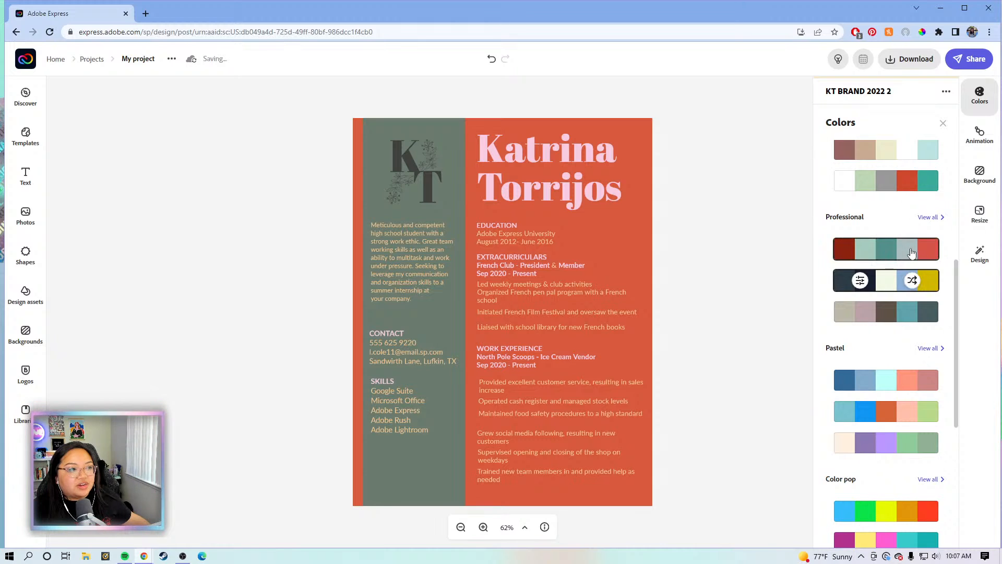
click(912, 253)
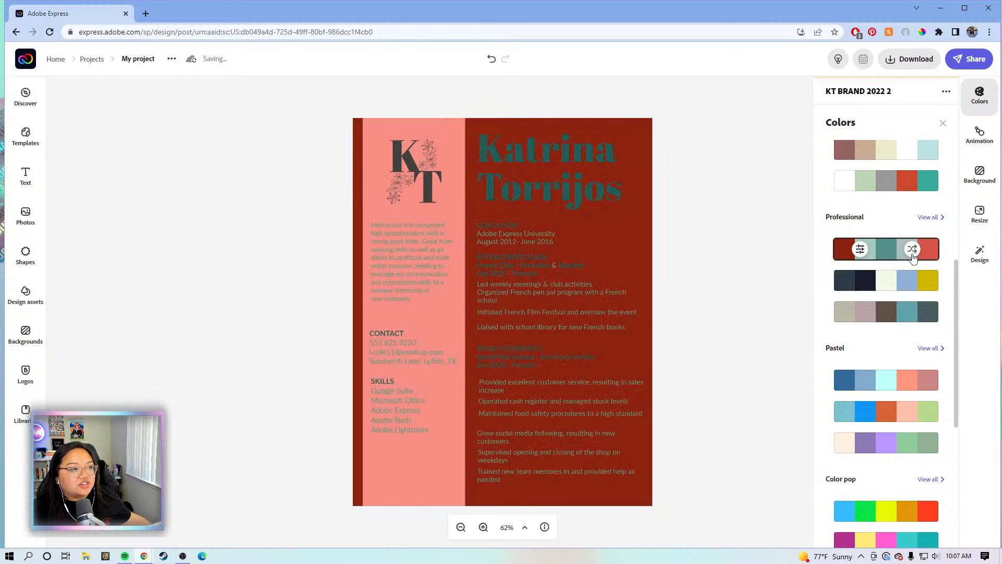
click(912, 253)
click(912, 255)
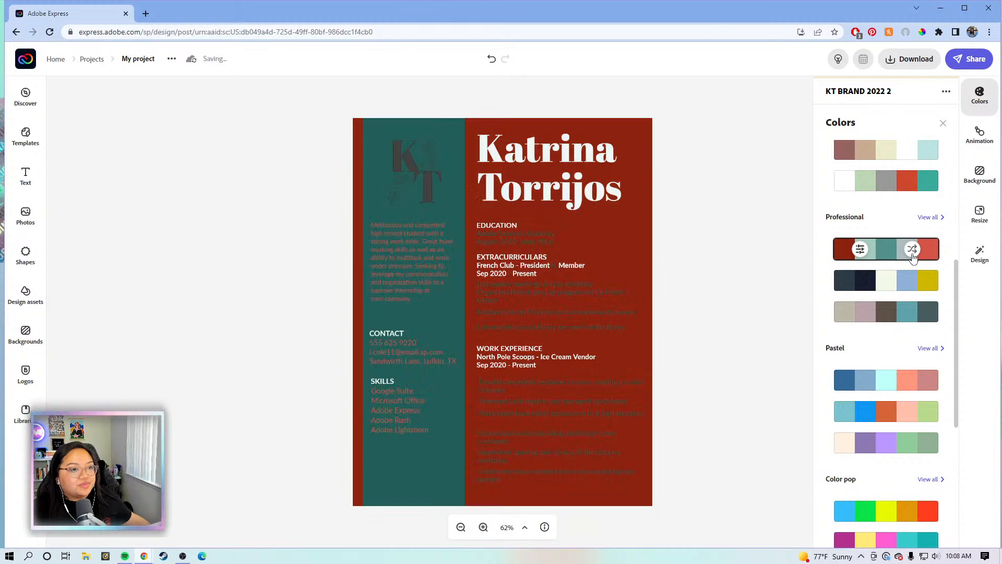
click(912, 255)
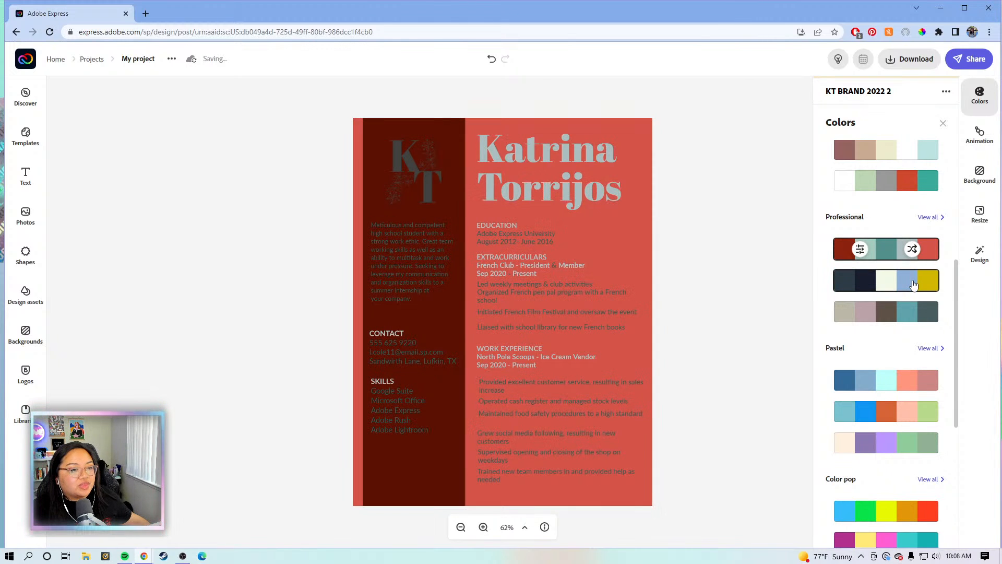
Shuffle the navy and yellow Professional palette to a steel-blue column, light-blue page and black name
click(913, 284)
click(912, 281)
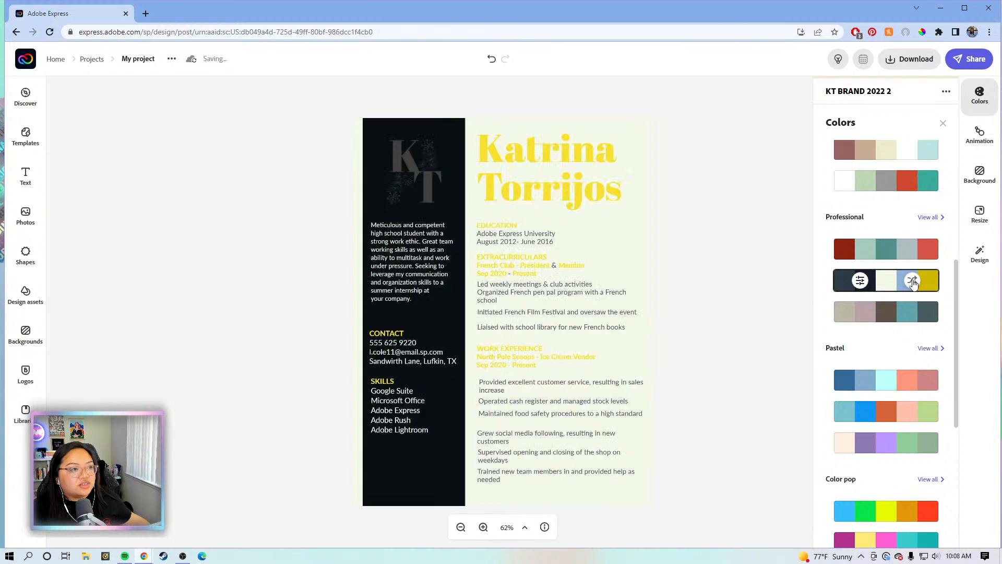
click(913, 280)
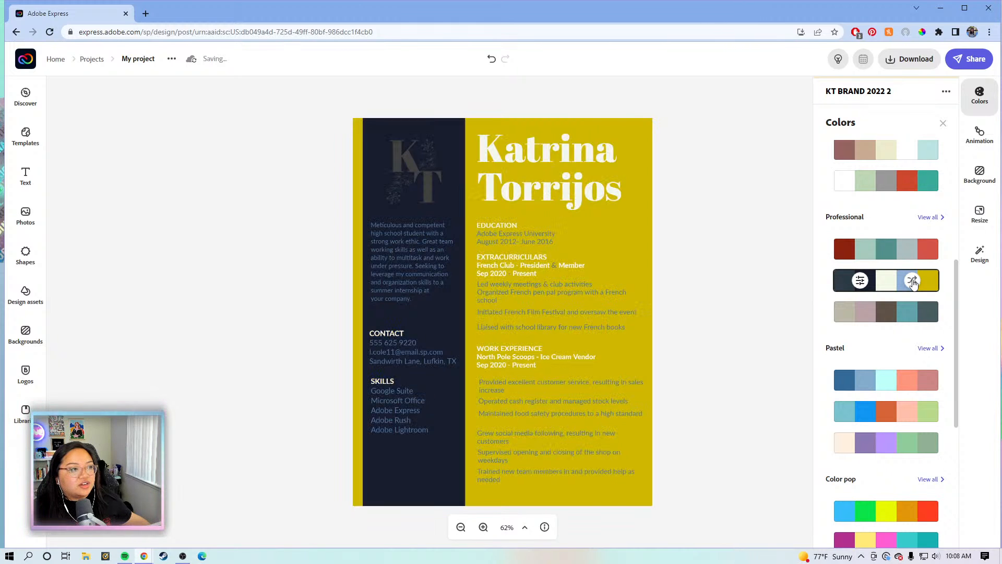
click(913, 281)
click(913, 280)
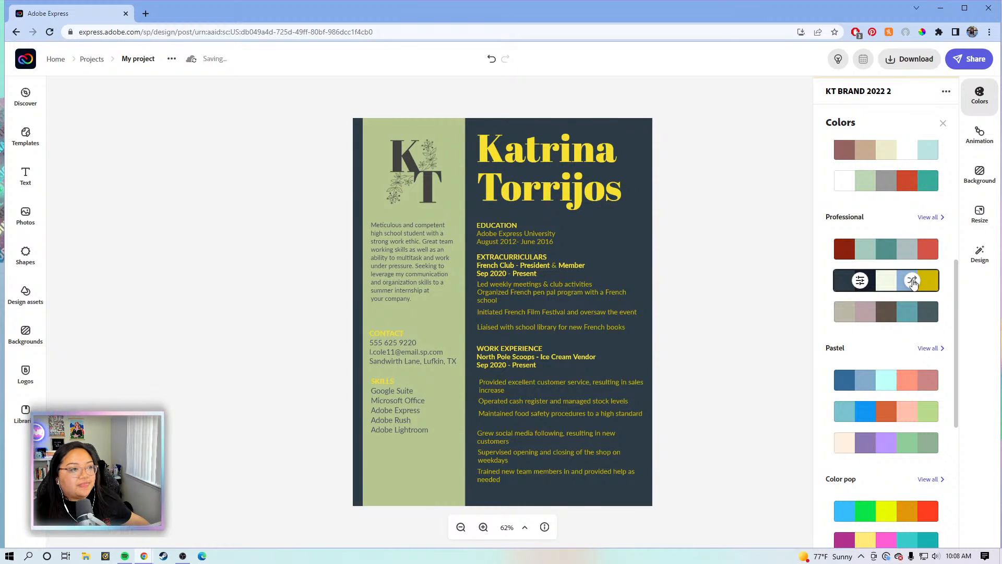
click(912, 281)
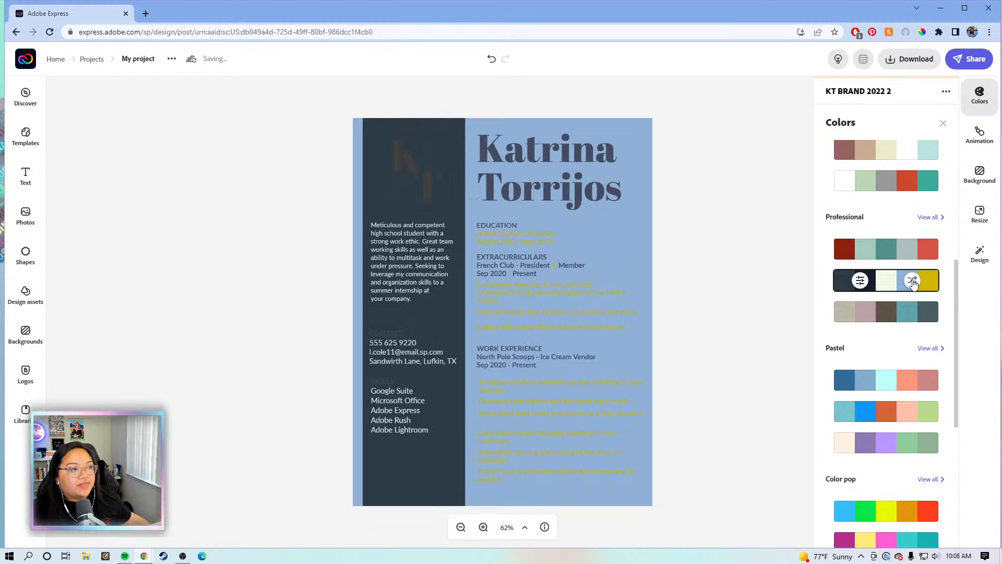
click(913, 281)
click(913, 281)
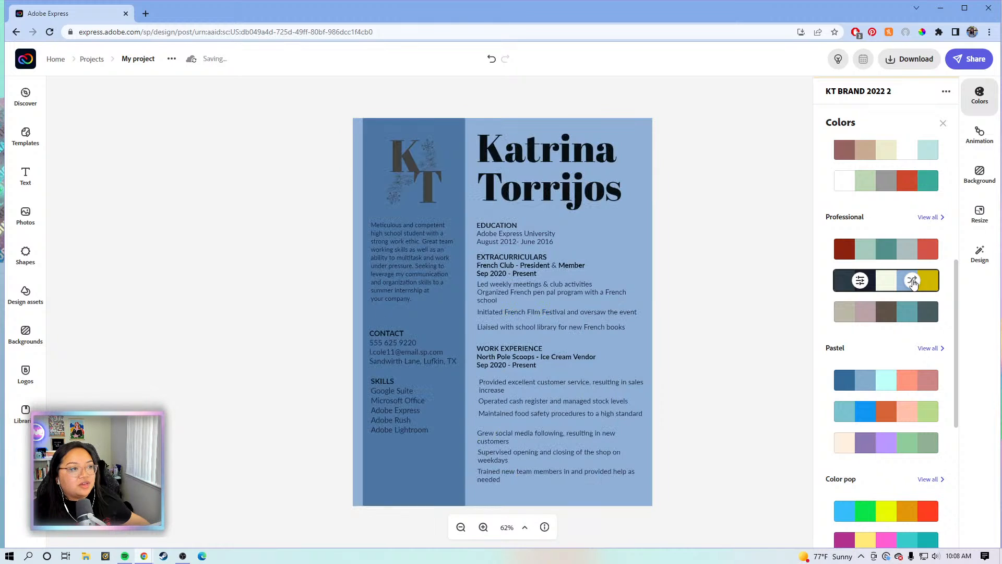
click(728, 283)
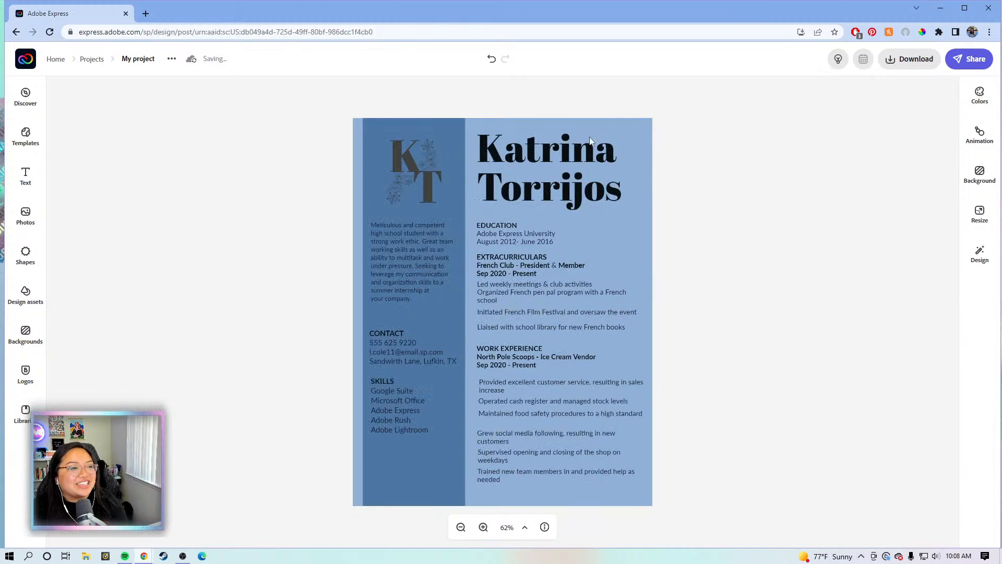
Set the page background to the off-white #F4F9E8 palette colour
click(639, 228)
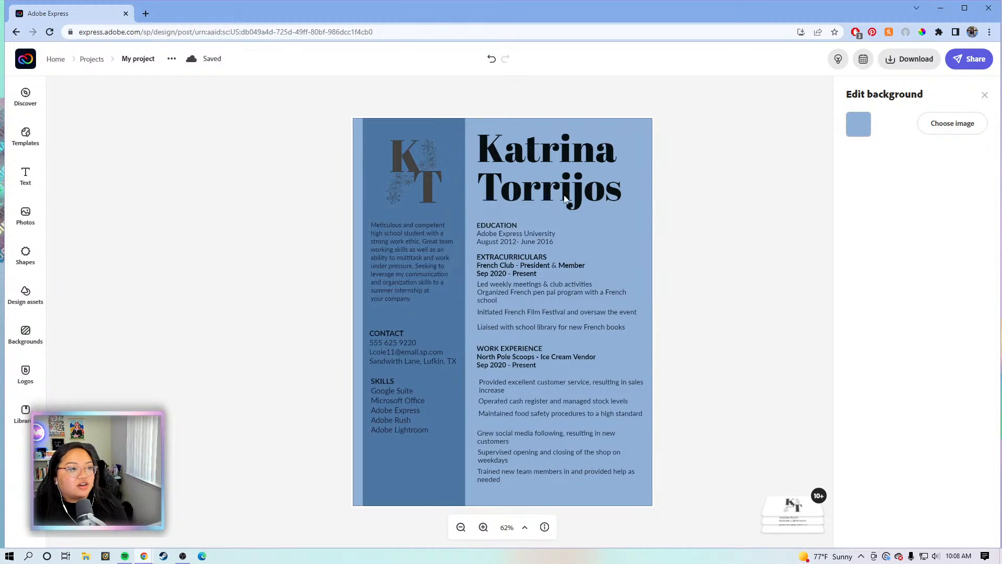
click(858, 125)
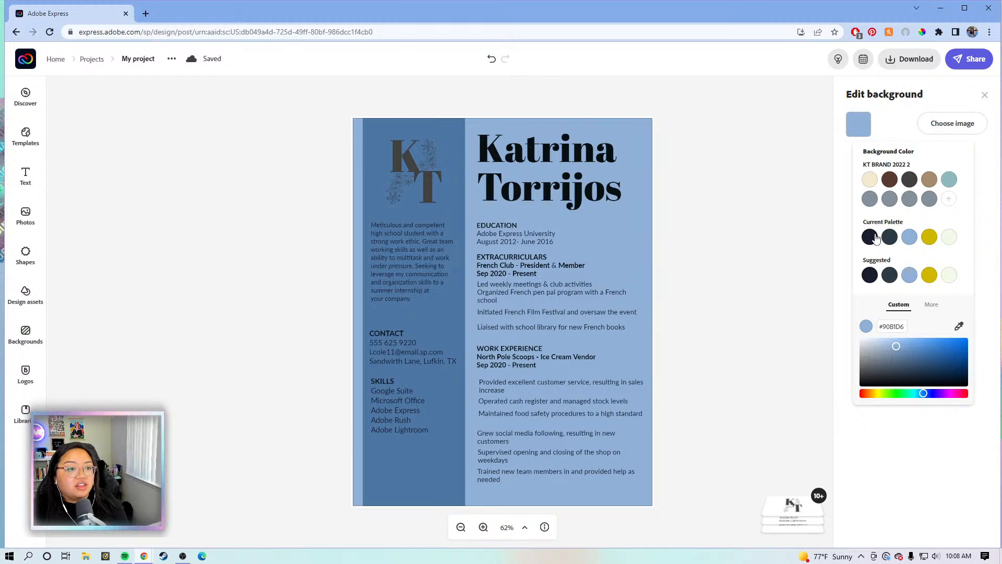
click(949, 236)
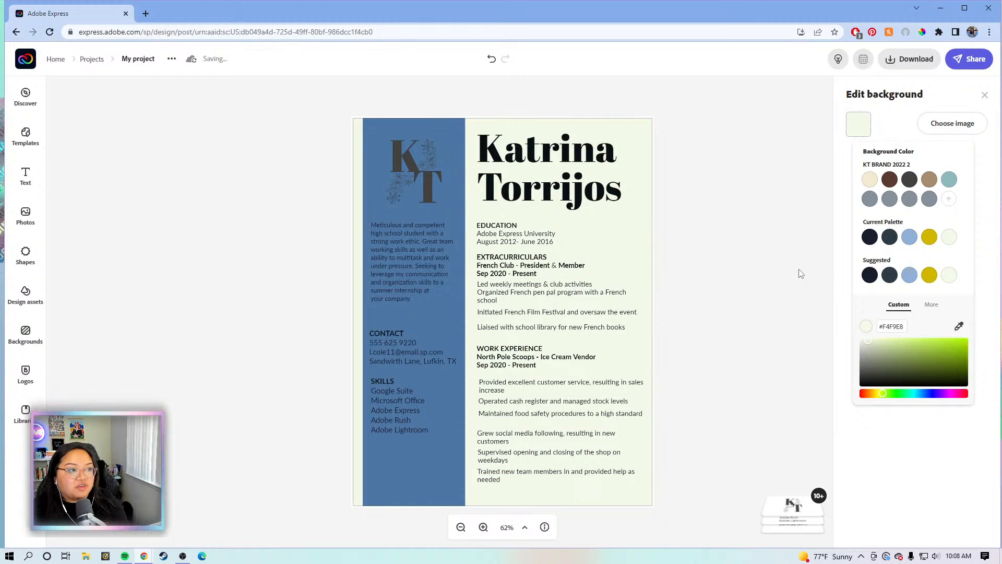
click(576, 151)
Colour the name title near-black navy from the current palette
click(859, 204)
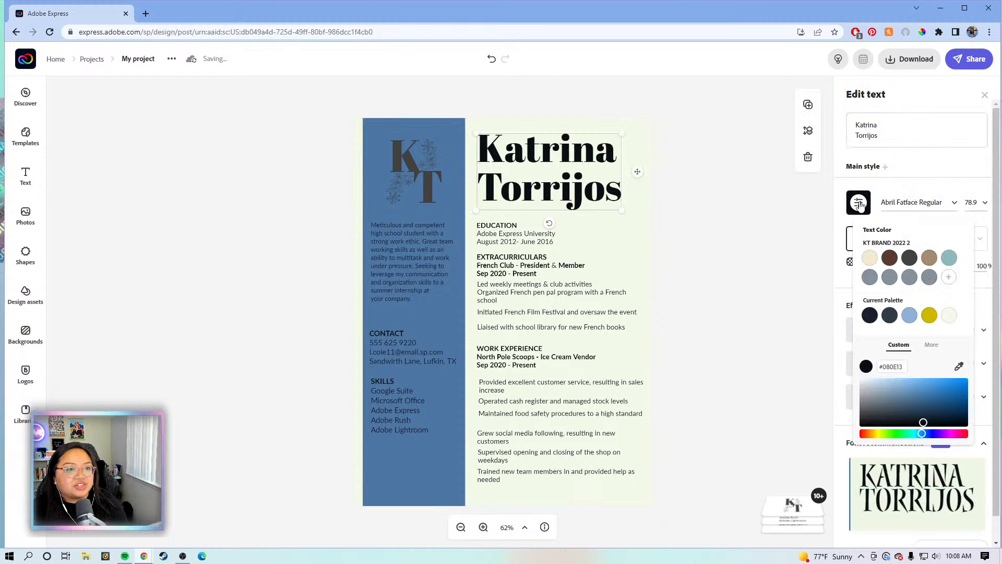
click(930, 316)
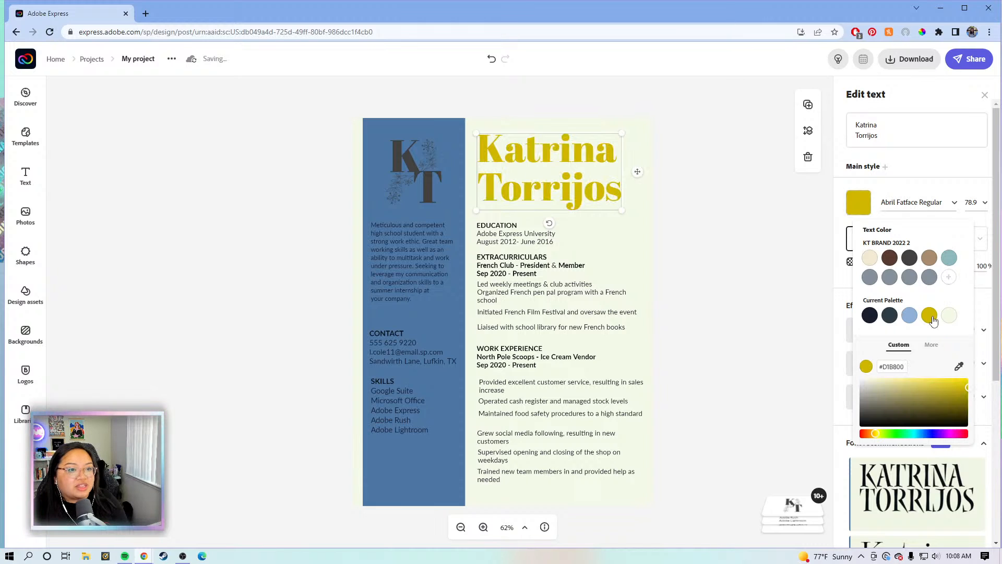
click(870, 316)
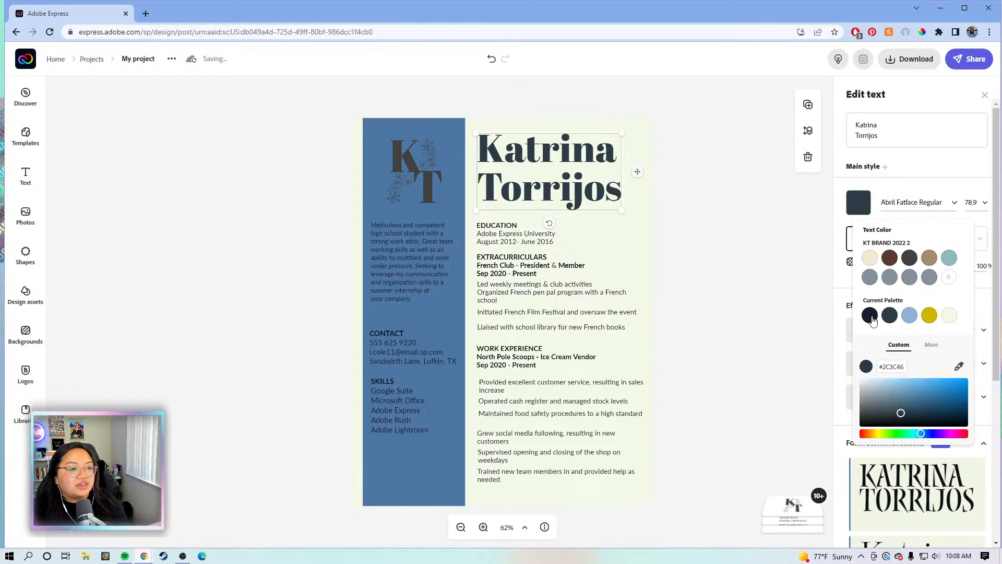
click(871, 316)
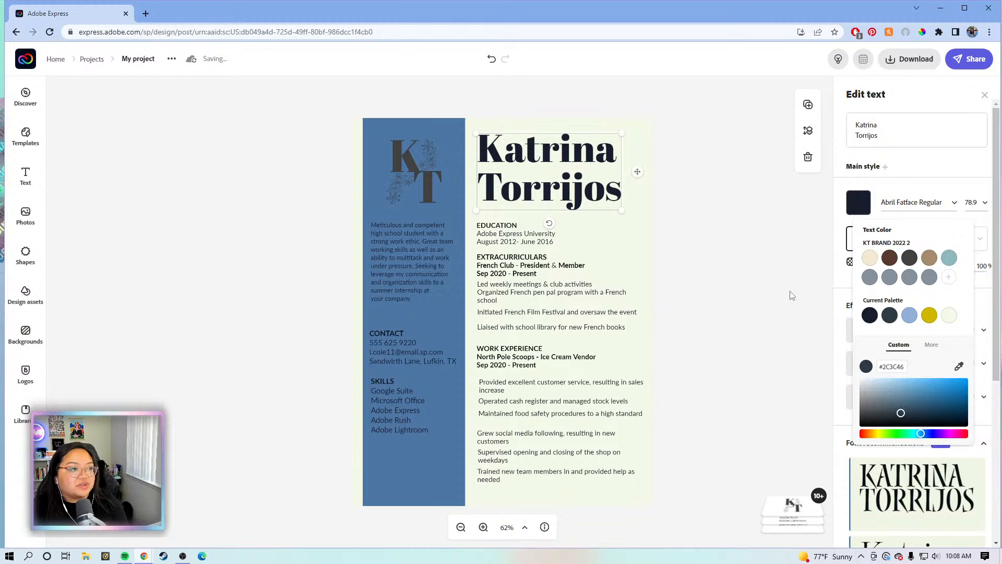
Make the sidebar summary, CONTACT and SKILLS text cream #F4F9E8
click(418, 257)
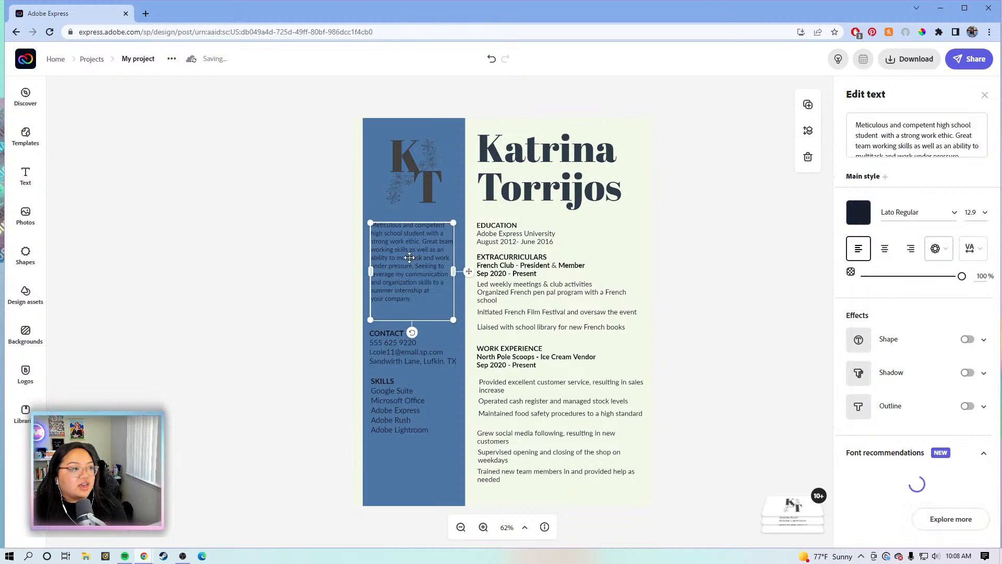
click(858, 212)
click(929, 324)
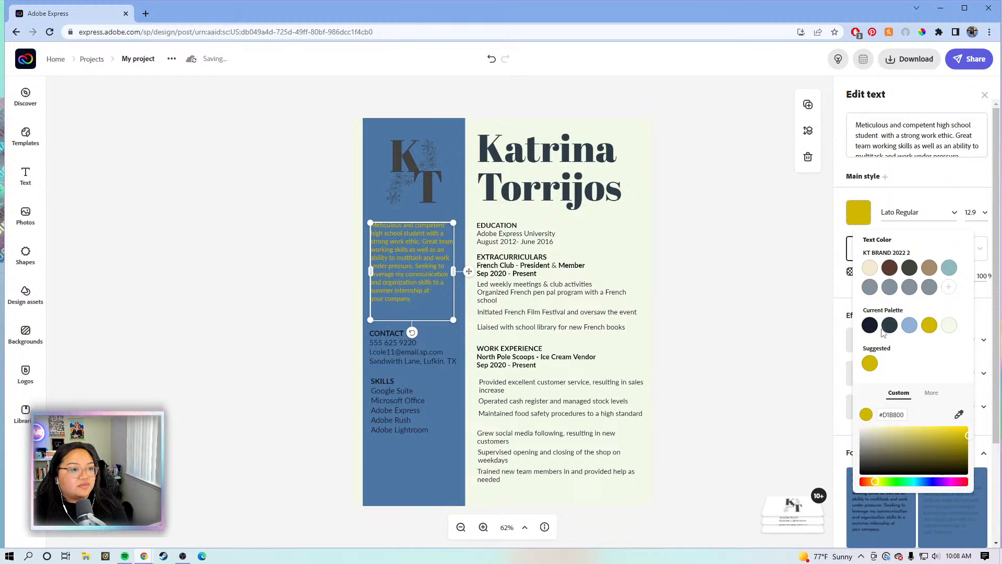
click(950, 326)
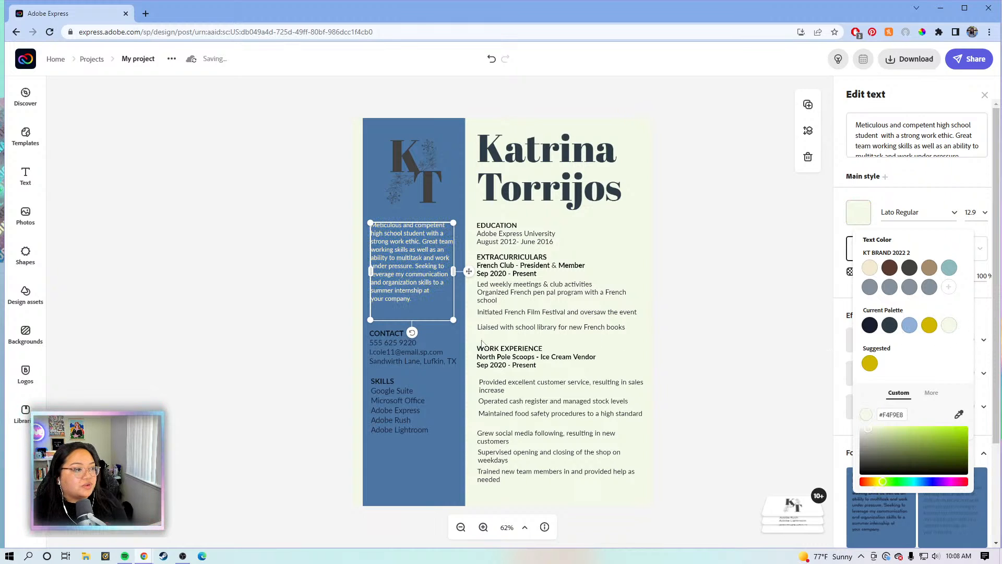
click(384, 359)
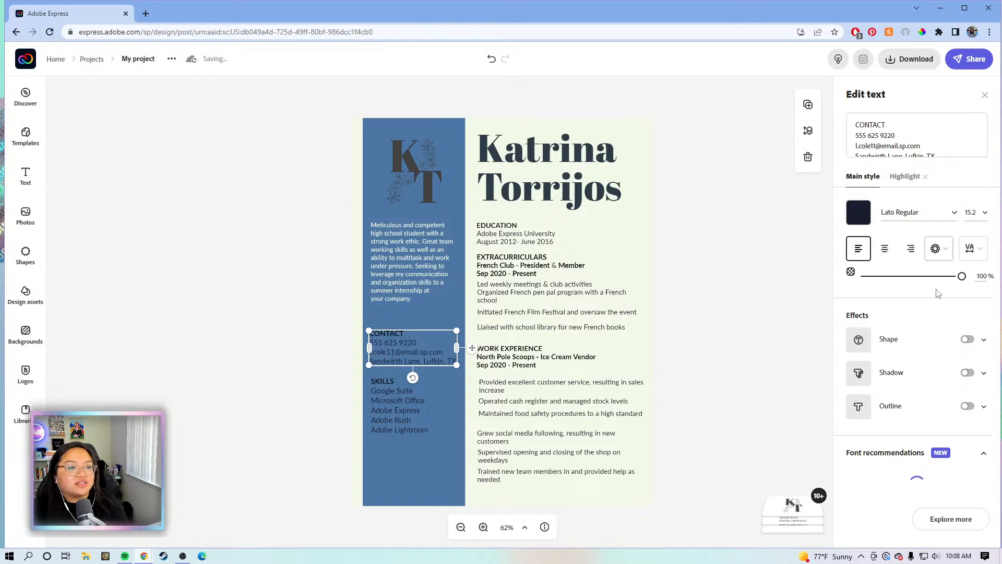
click(860, 214)
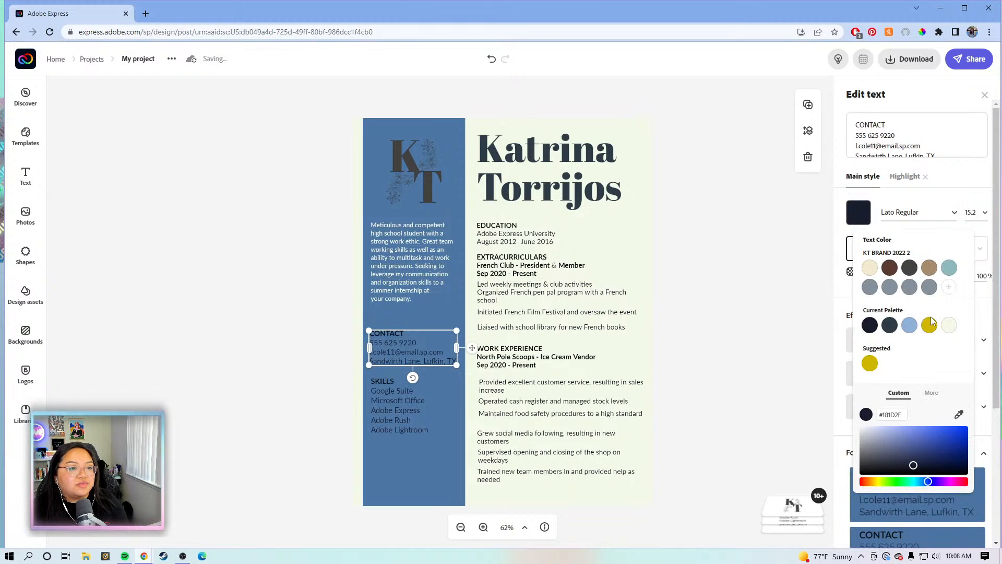
click(950, 325)
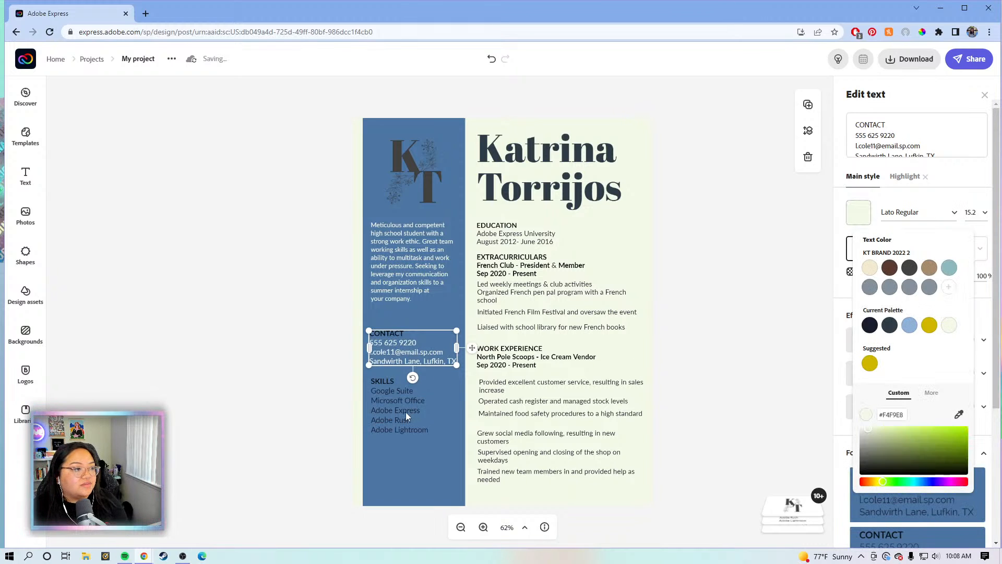
click(406, 412)
click(859, 214)
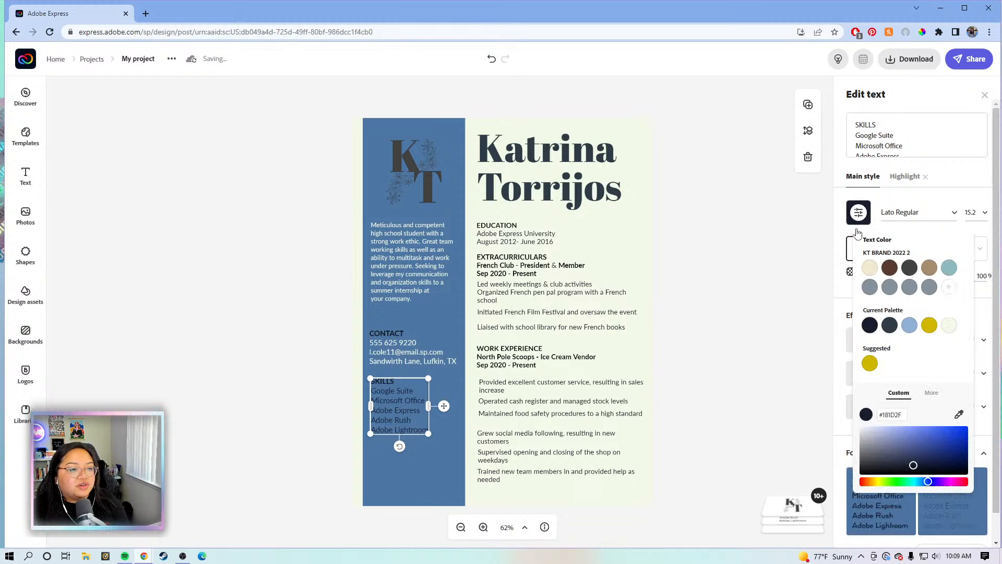
click(949, 326)
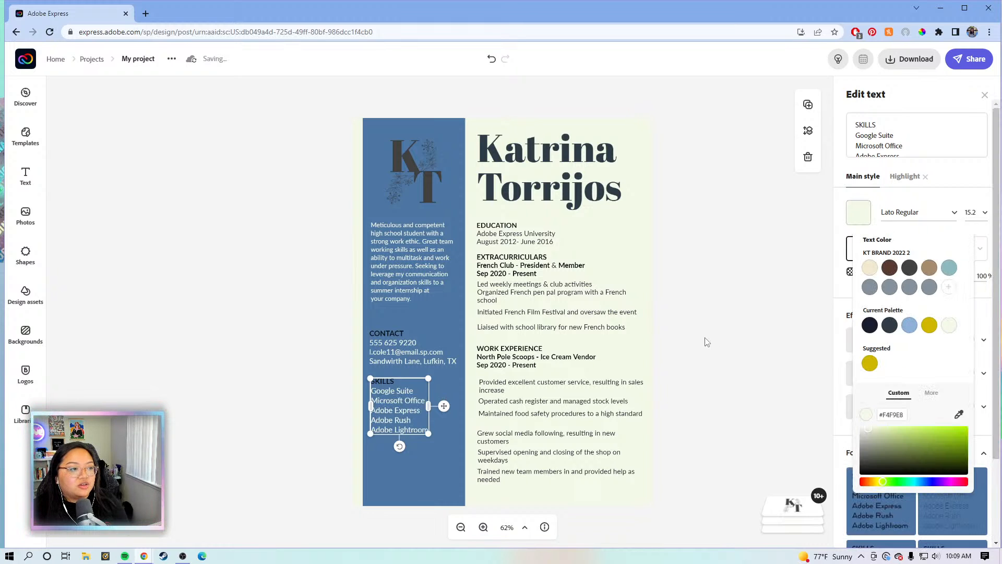
click(679, 325)
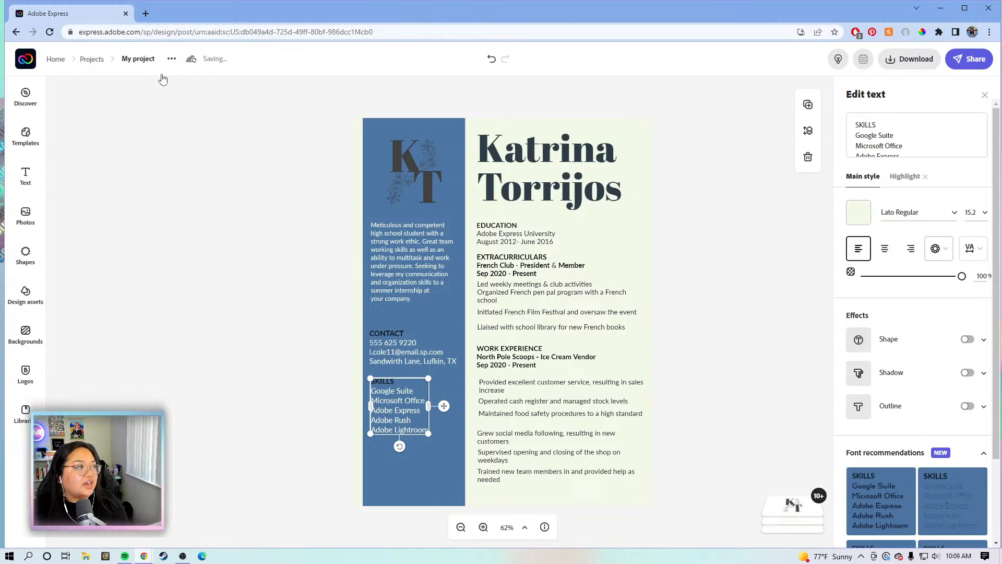
Rename the project to the person's full name followed by 'Resume v2'
click(144, 59)
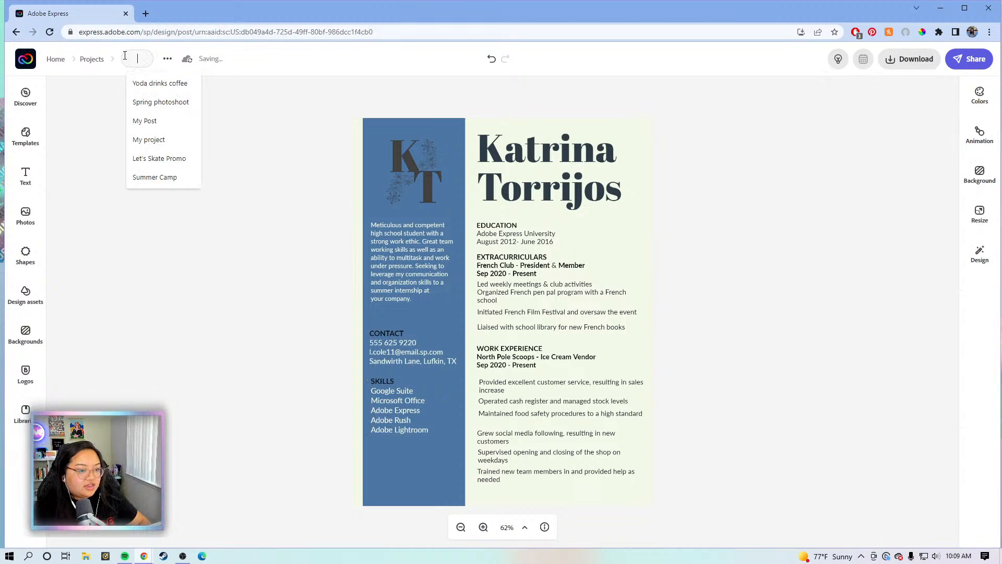
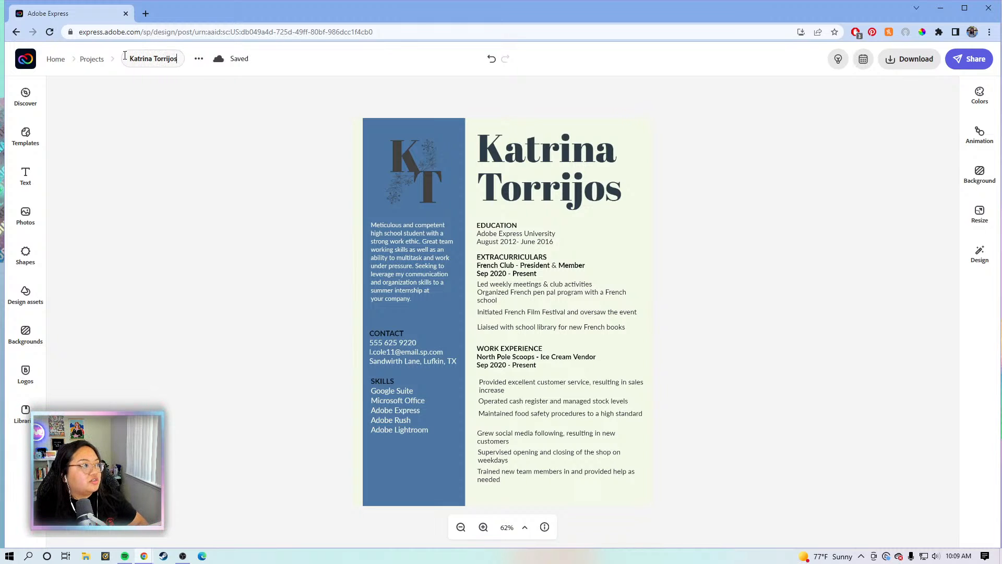
text( Resume)
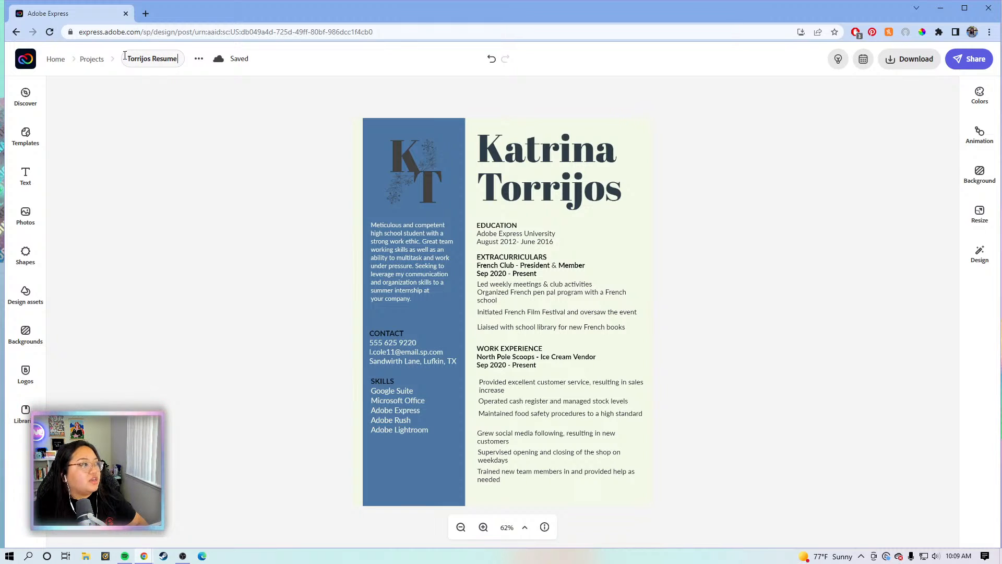
text( v2)
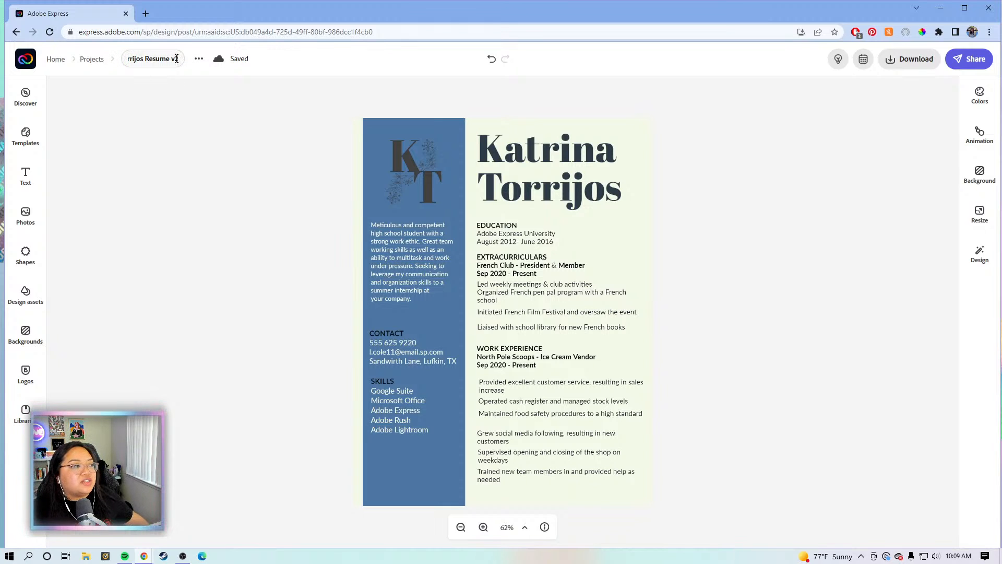
drag(169, 58, 99, 60)
click(182, 124)
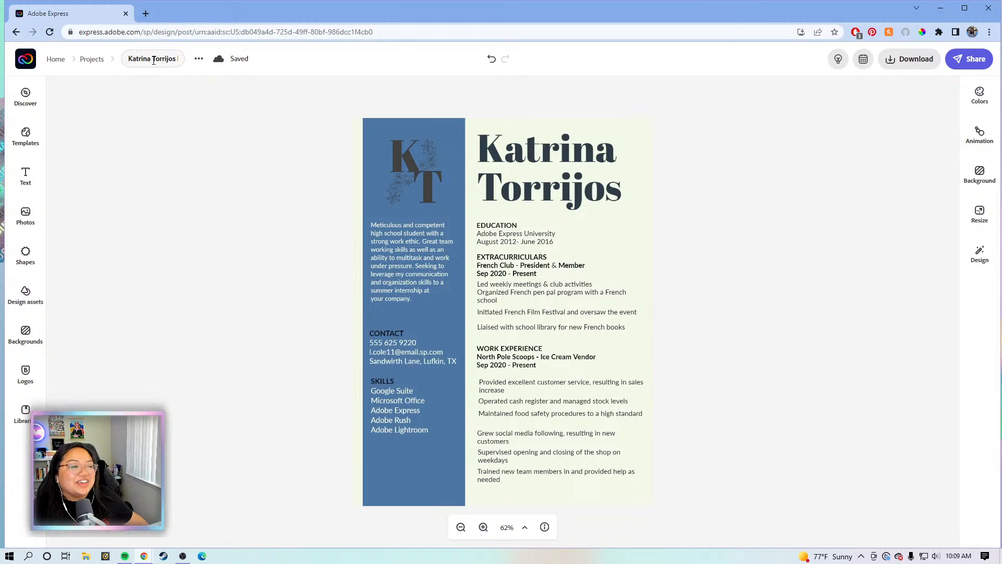
drag(156, 58, 184, 58)
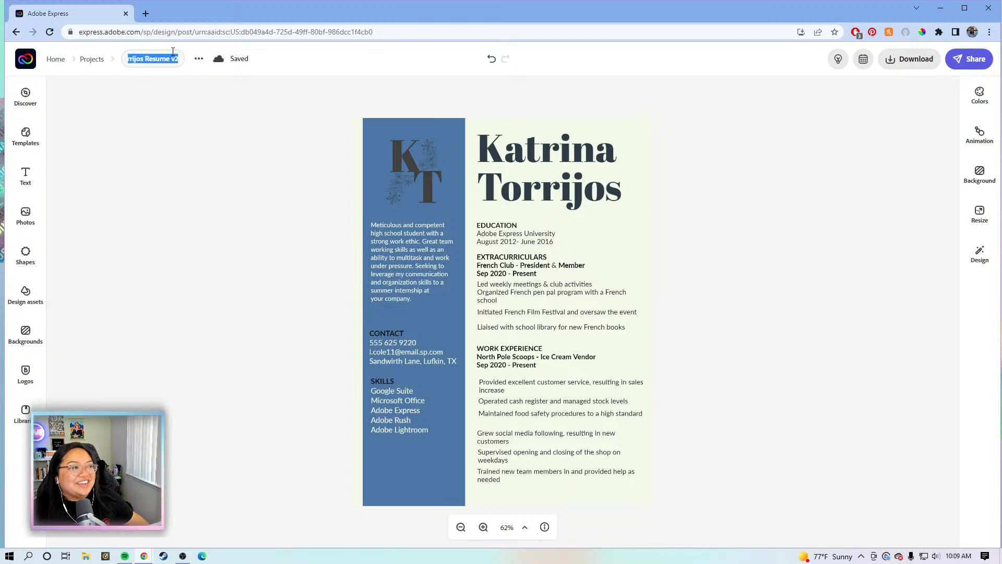
click(159, 58)
click(144, 59)
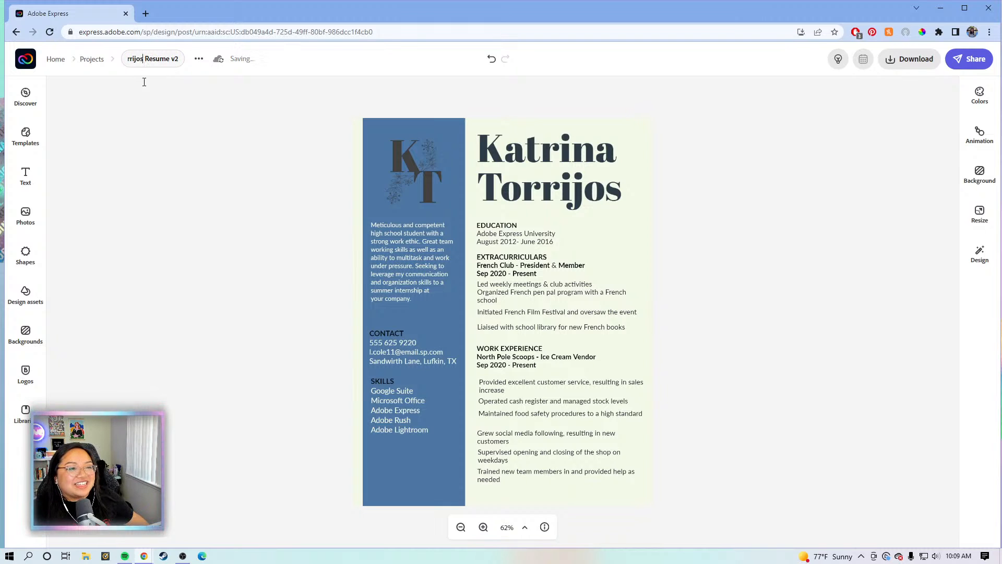
click(693, 119)
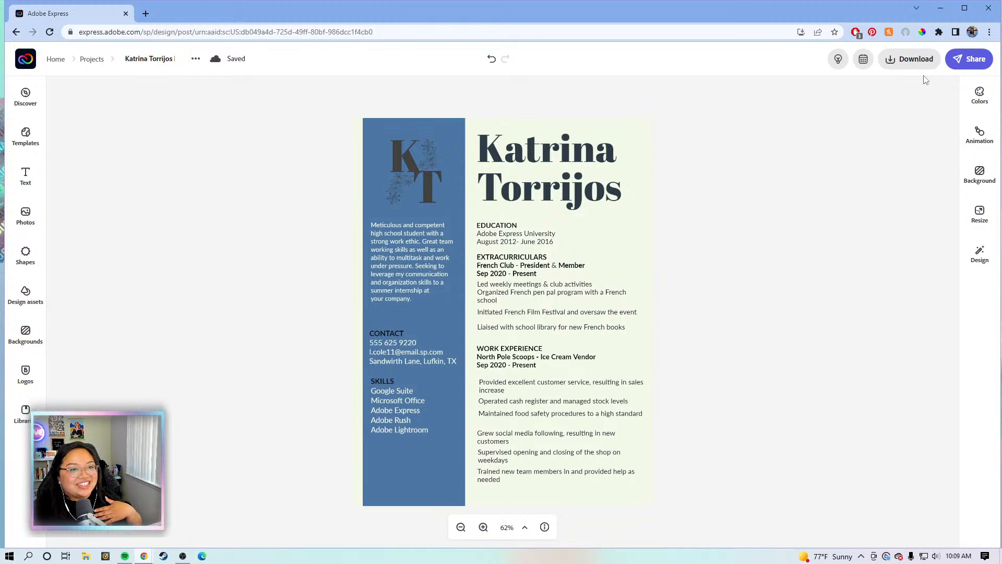
Download the résumé as a 'Resume v2' PDF to the Desktop and close the download bar
click(911, 59)
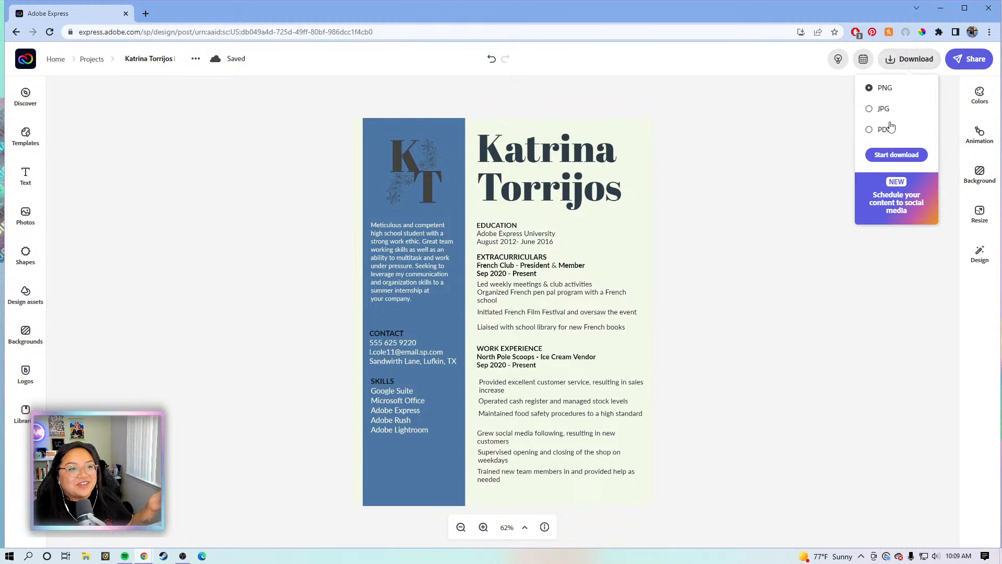
click(886, 129)
click(883, 156)
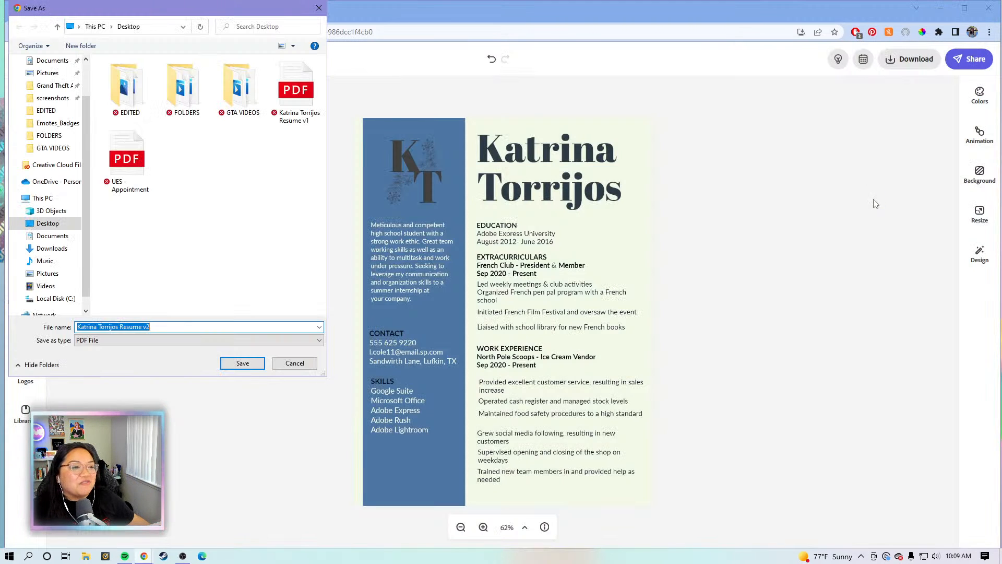
click(242, 364)
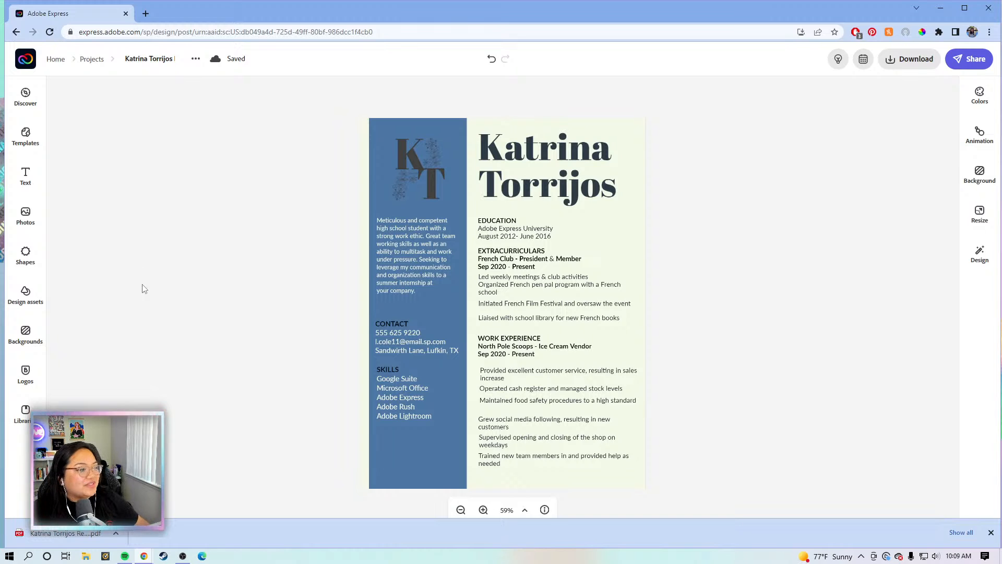
click(991, 532)
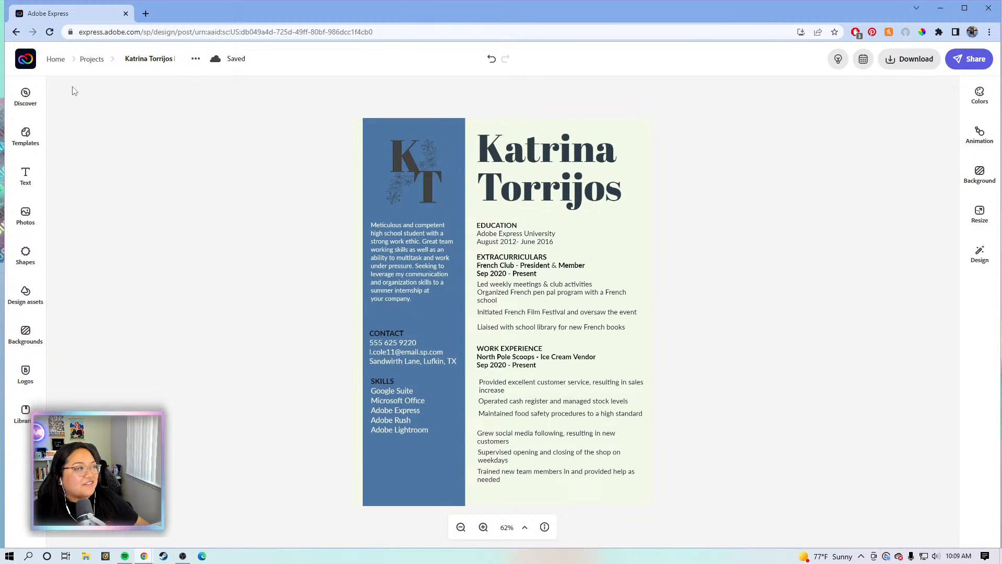
From the home page, search the templates for 'cover letter'
click(26, 60)
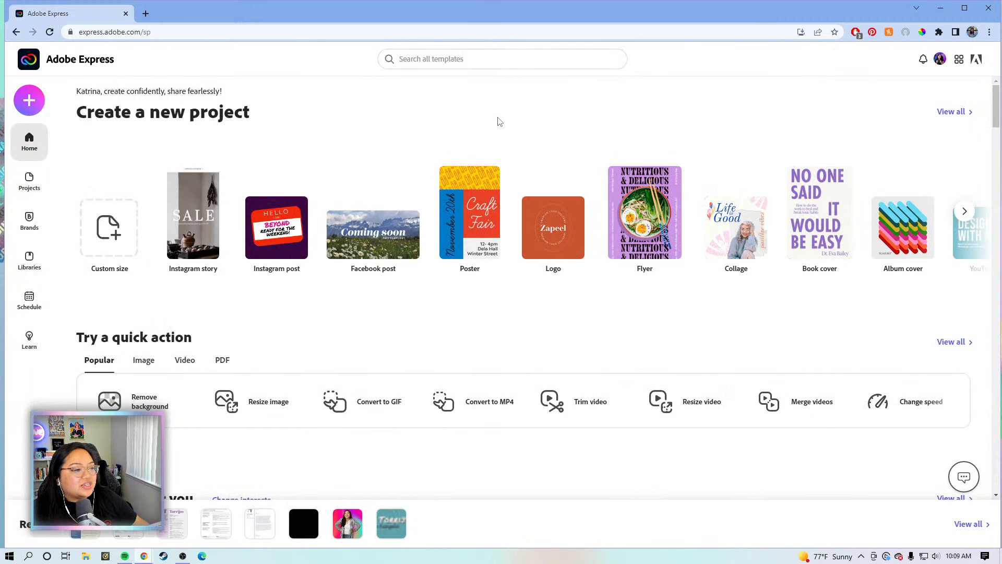
click(495, 59)
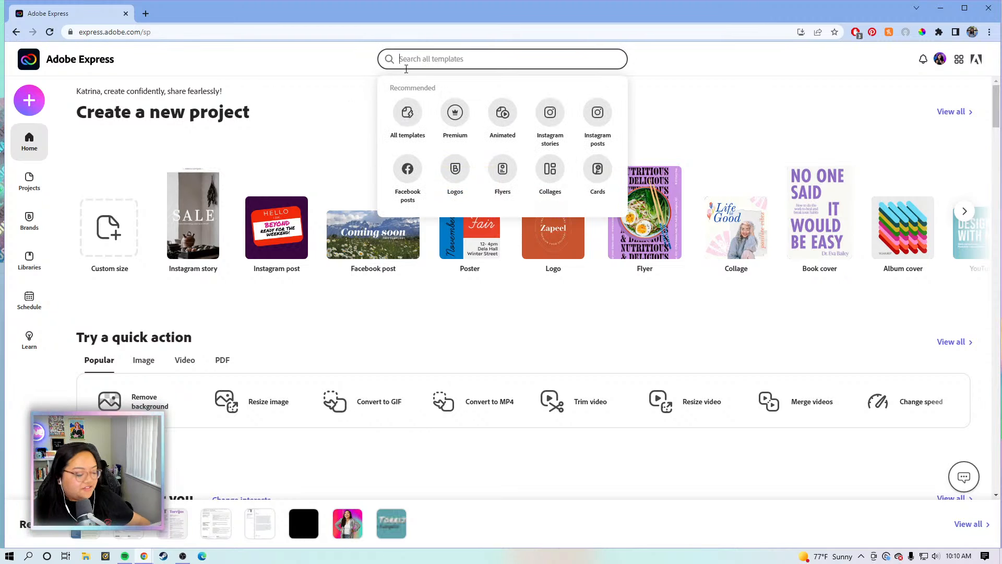
text(cover letter templates)
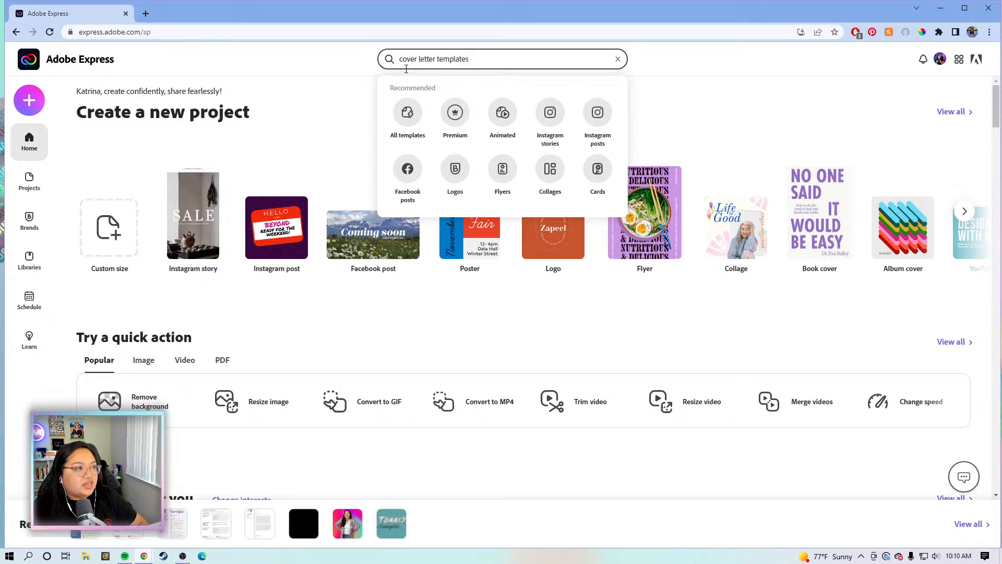
key(BackSpace)
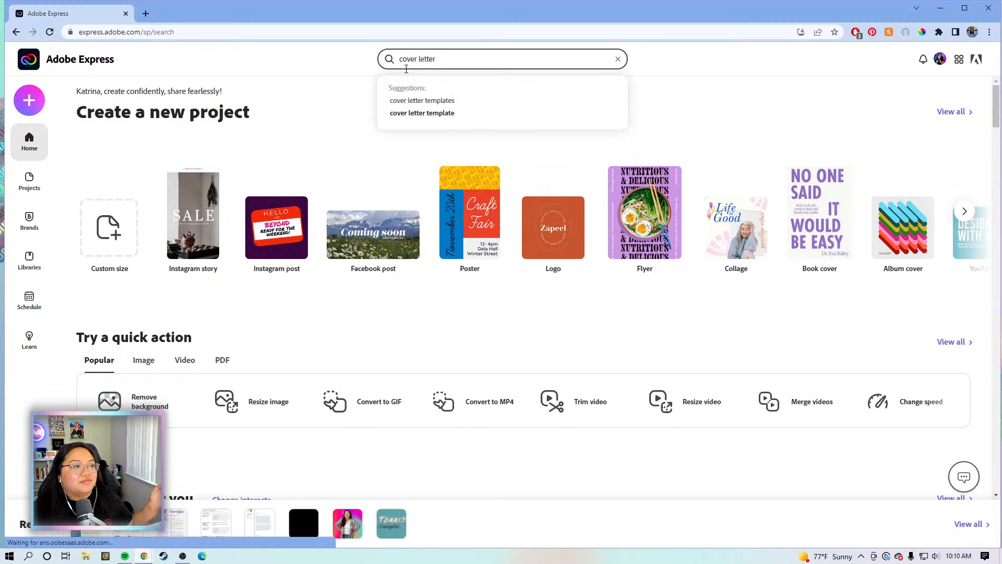
key(Return)
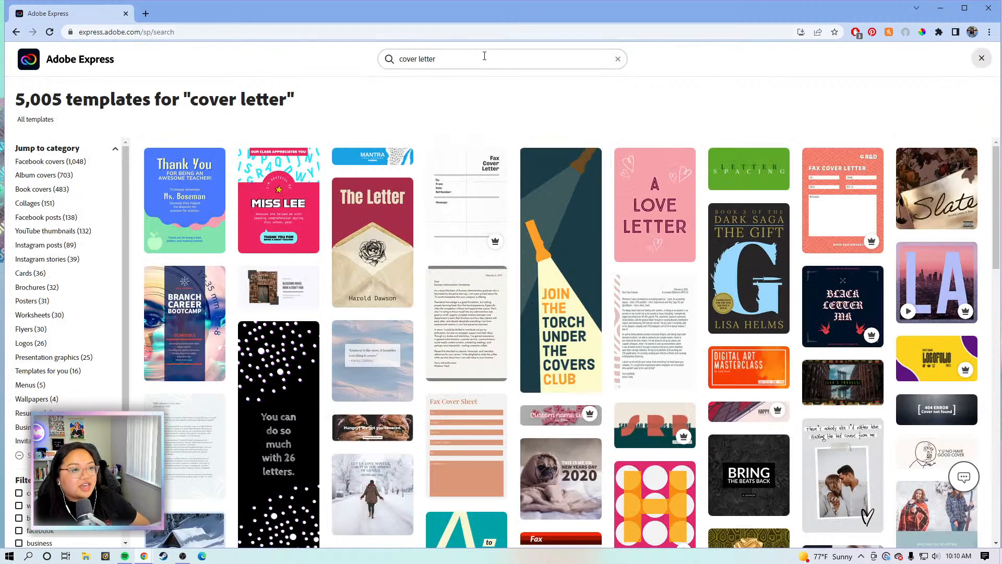
Preview the minimalist cover letter template with the thin vertical divider
scroll(672, 191, down, 2)
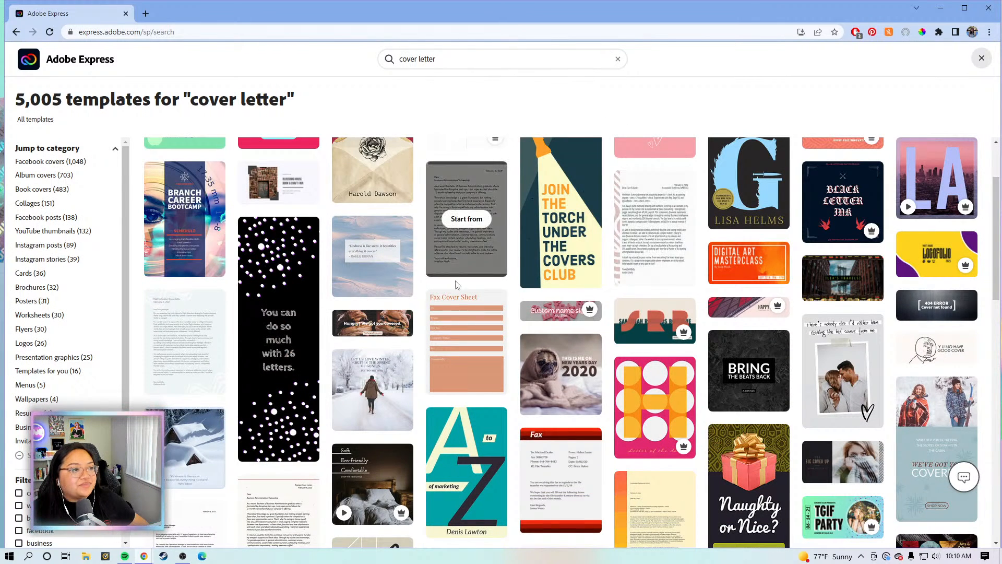
scroll(470, 254, down, 1)
scroll(470, 255, down, 1)
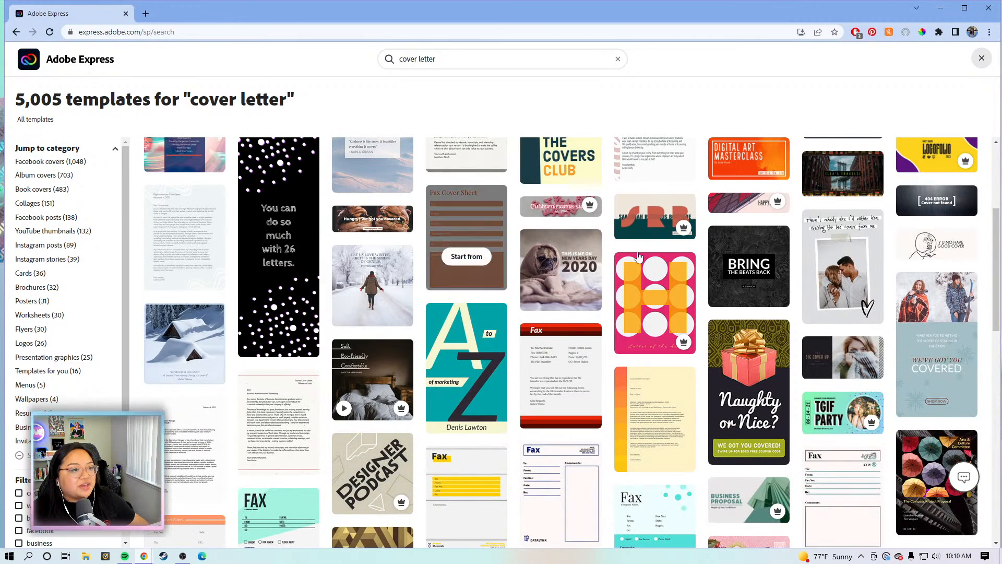
scroll(469, 371, down, 3)
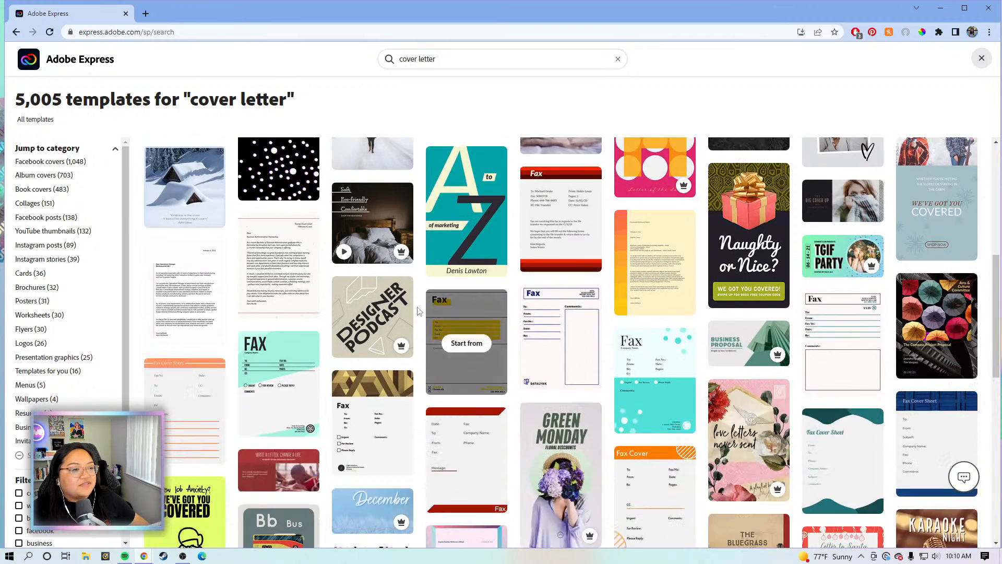
scroll(418, 321, down, 7)
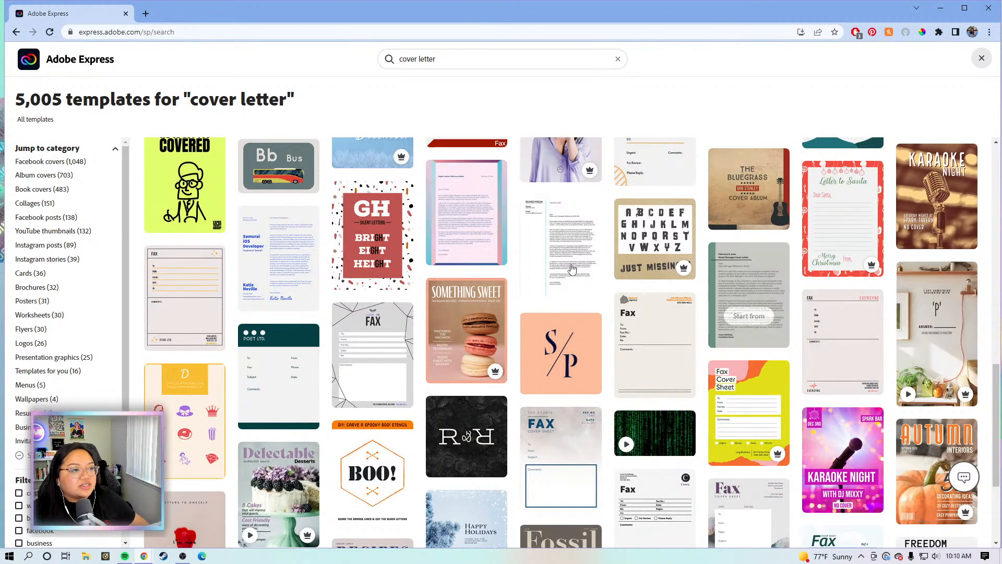
click(559, 250)
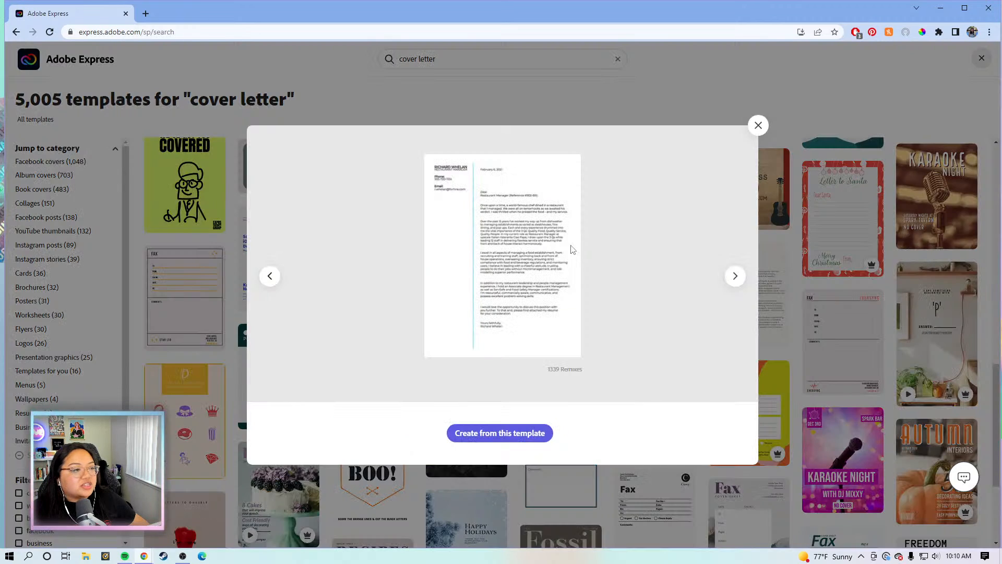
Create a new project from the minimalist cover letter template
click(506, 437)
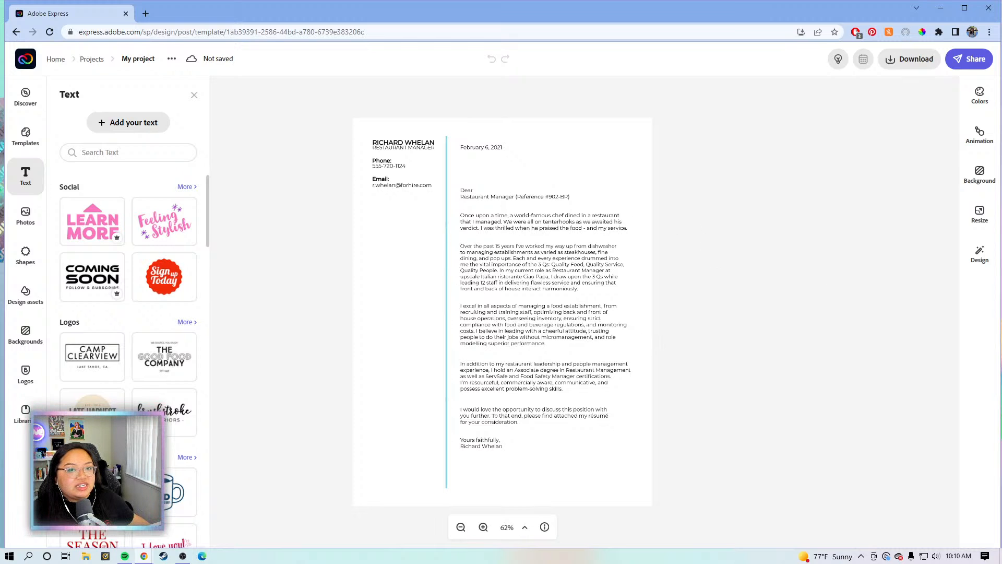
Move the name, phone and email block down level with the greeting, then group and ungroup it
click(667, 232)
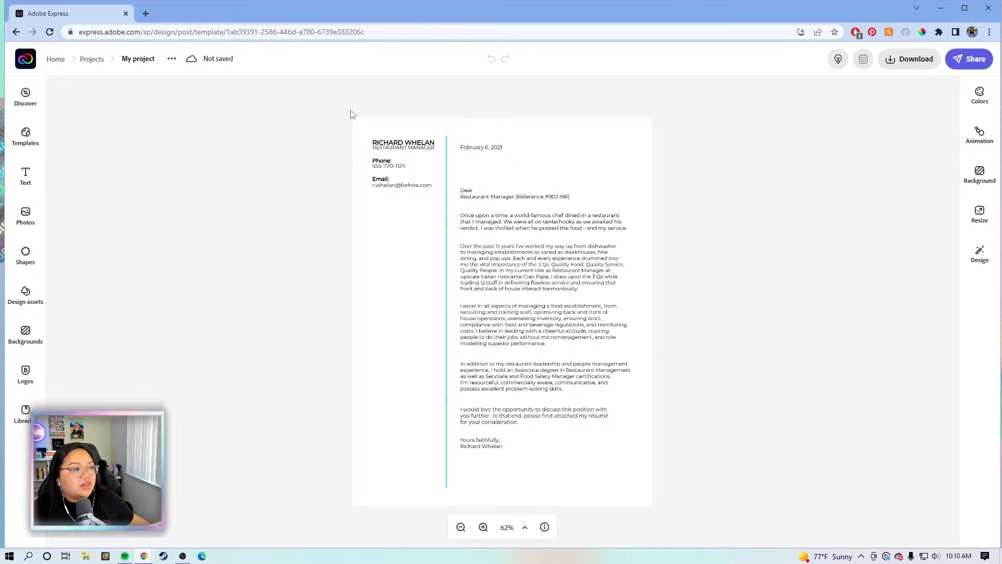
drag(321, 110, 421, 209)
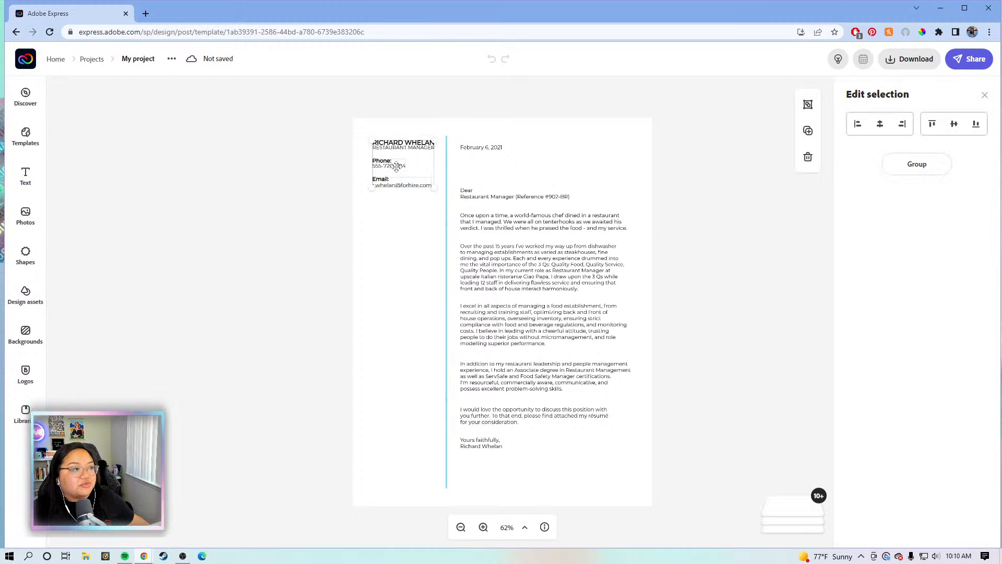
drag(396, 166, 399, 219)
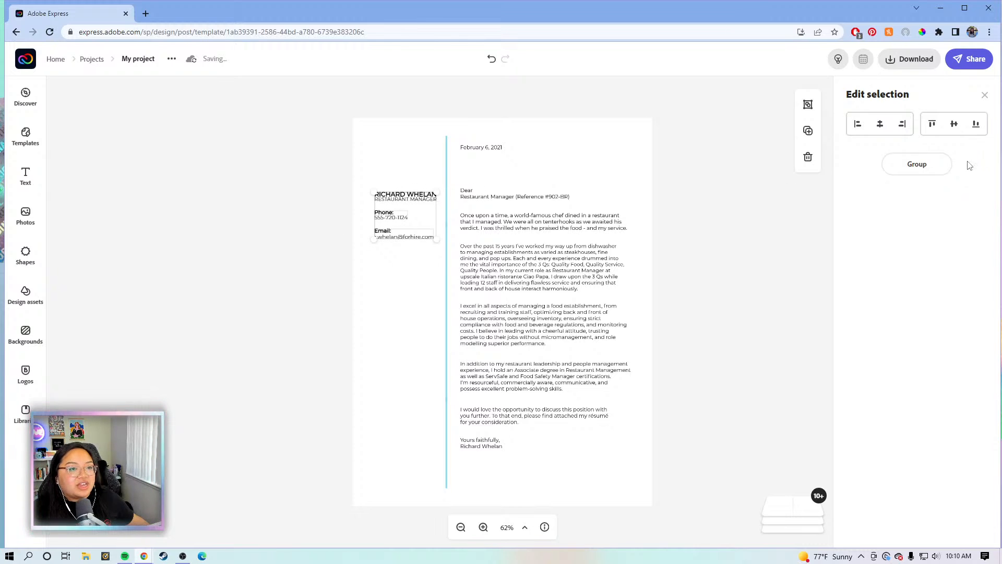
click(931, 172)
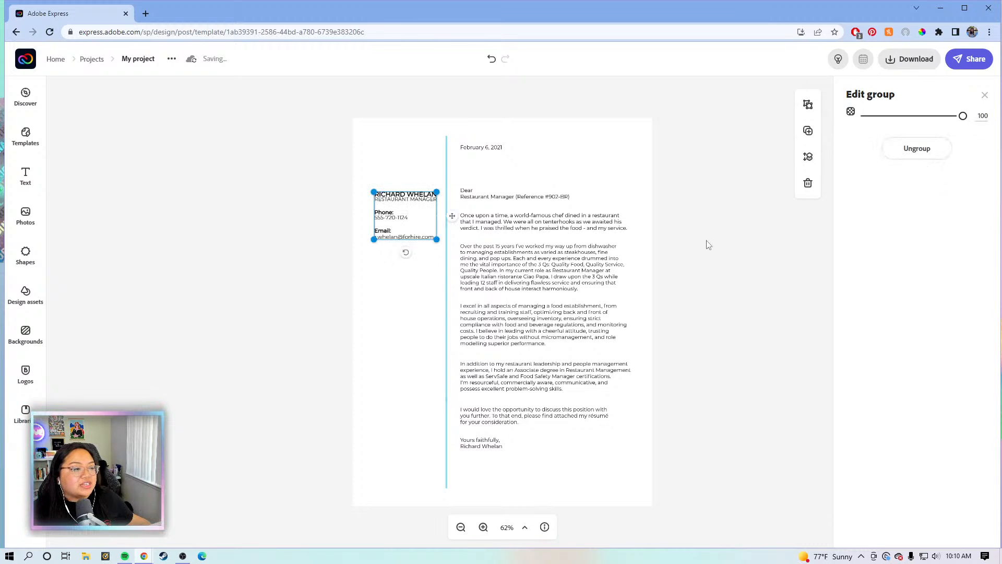
click(917, 161)
Select each letter paragraph, the image and the name heading in turn to inspect them
click(512, 276)
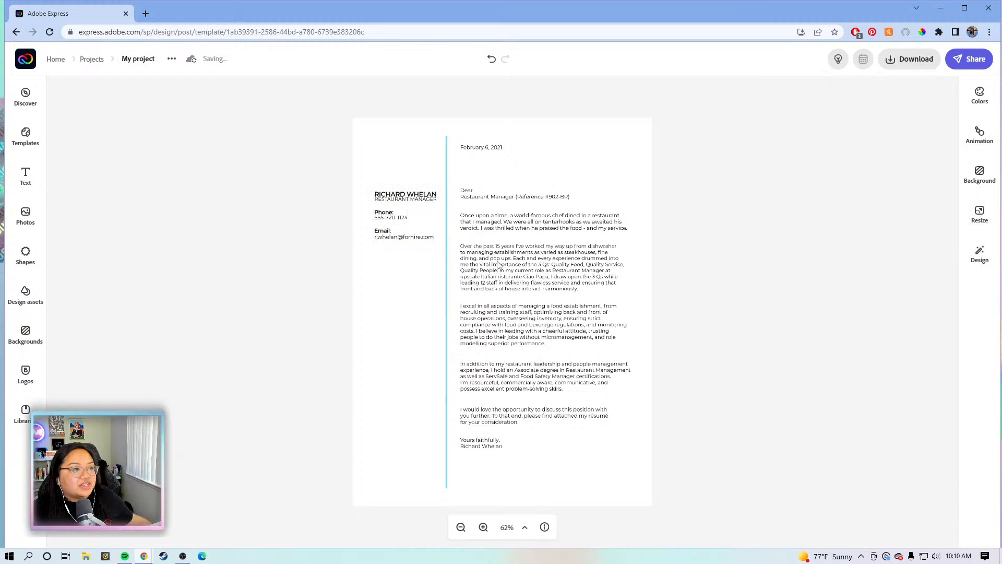
click(502, 264)
click(506, 218)
click(516, 195)
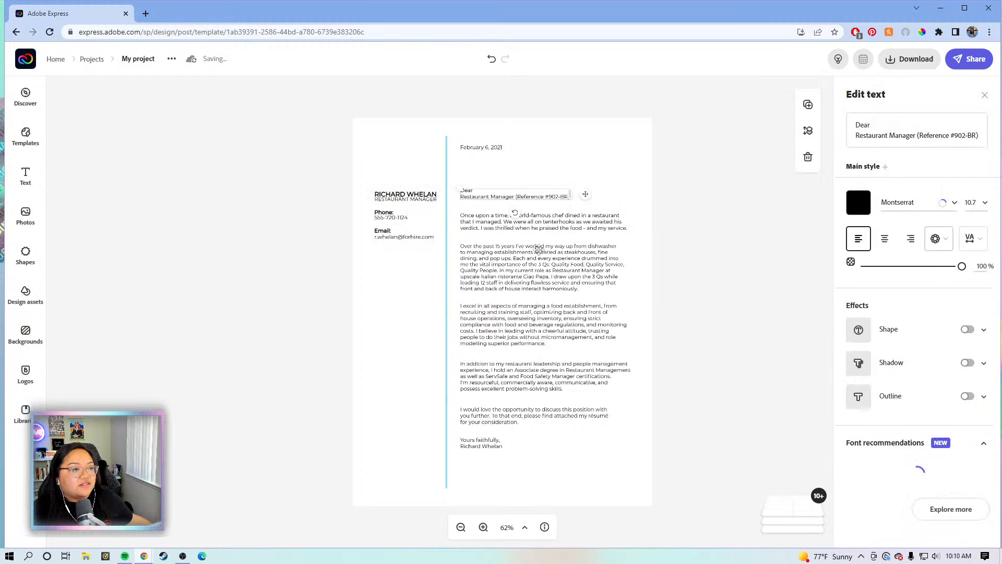
click(533, 307)
click(522, 385)
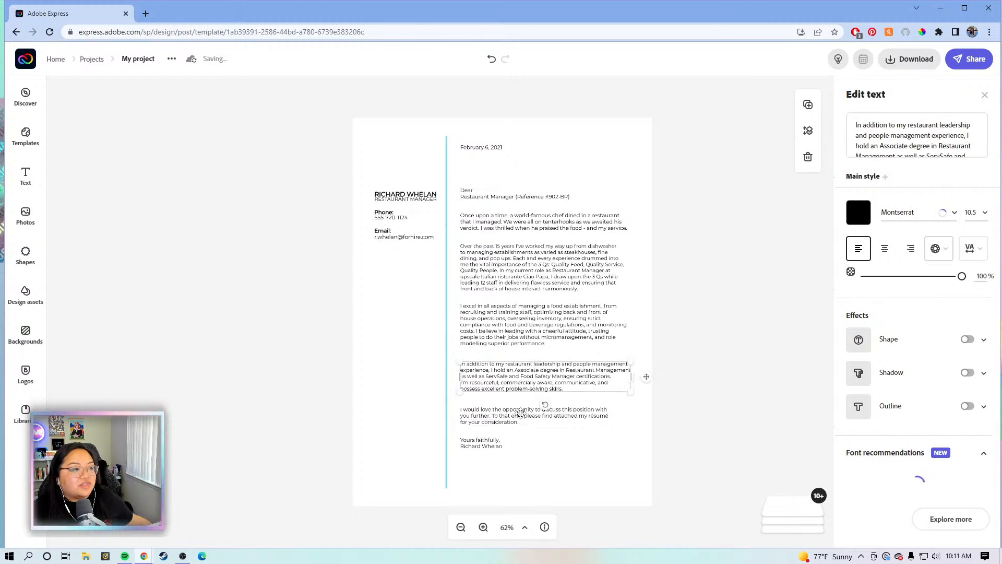
click(521, 412)
click(384, 195)
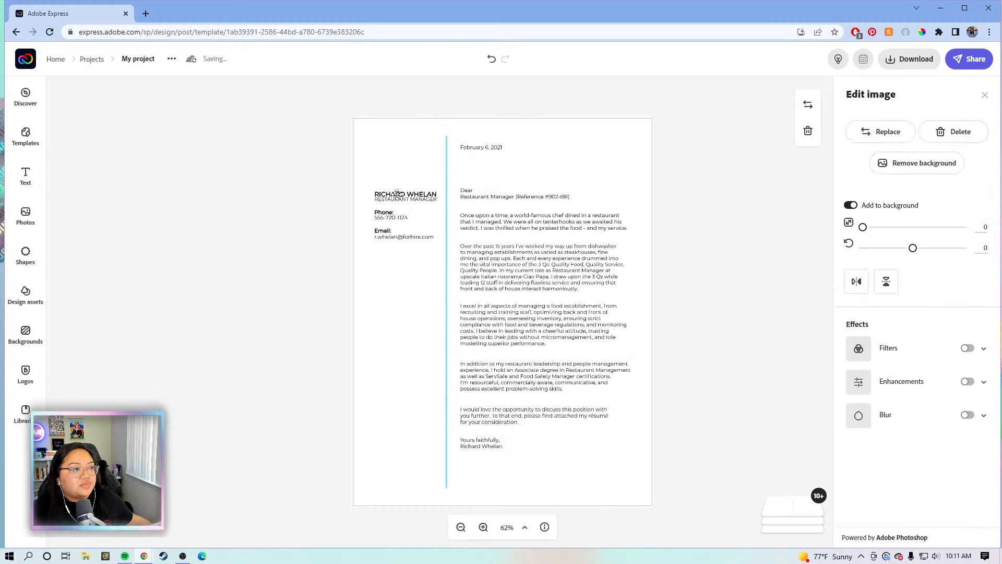
click(413, 197)
Replace the header name with the applicant's name and the job title with 'Content Creator'
drag(906, 124, 855, 125)
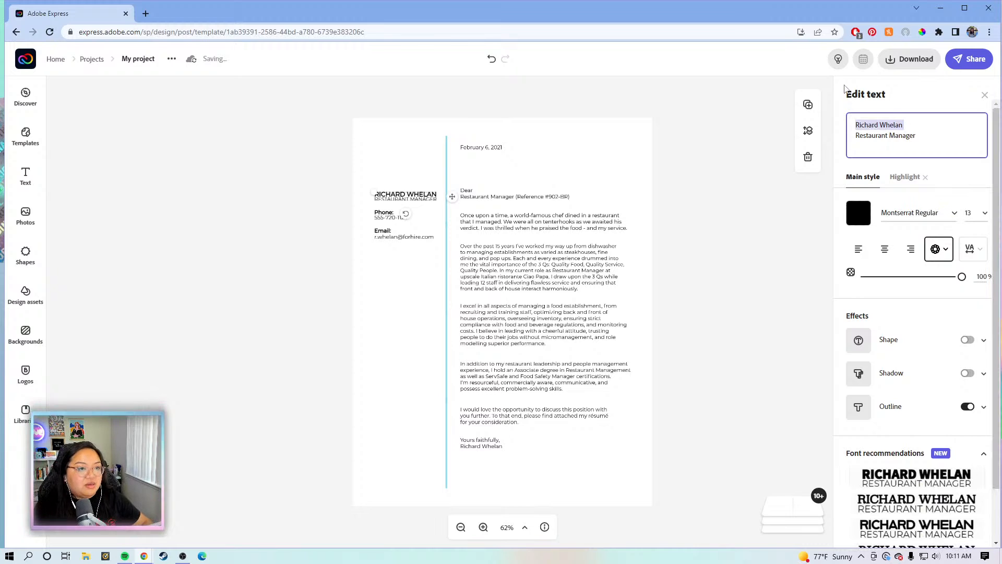
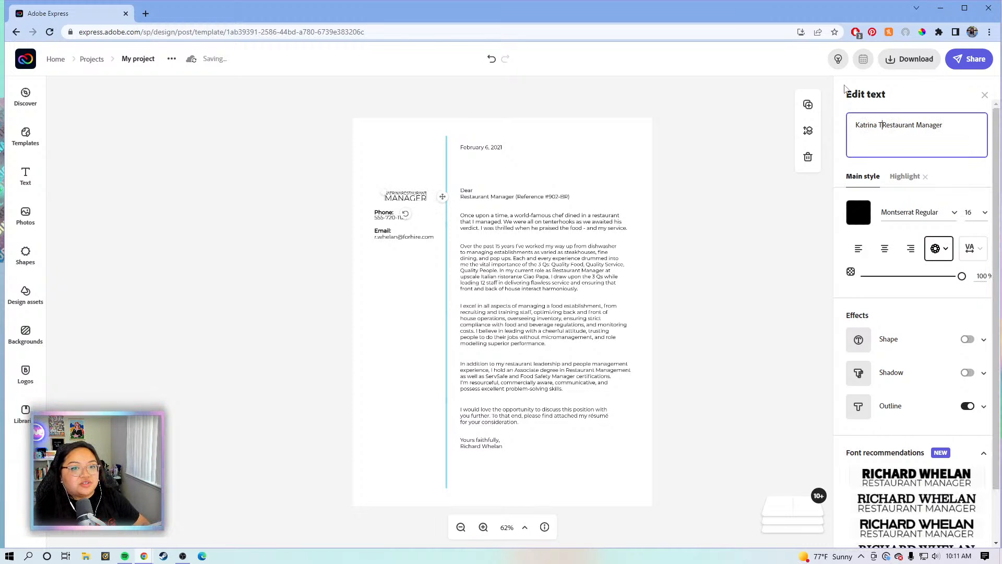
key(Return)
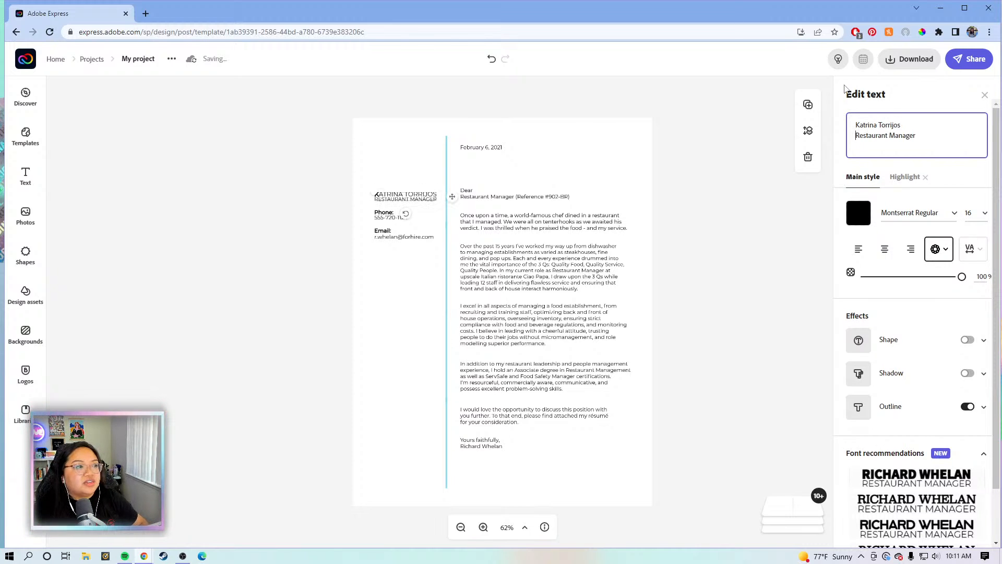
drag(917, 136, 857, 136)
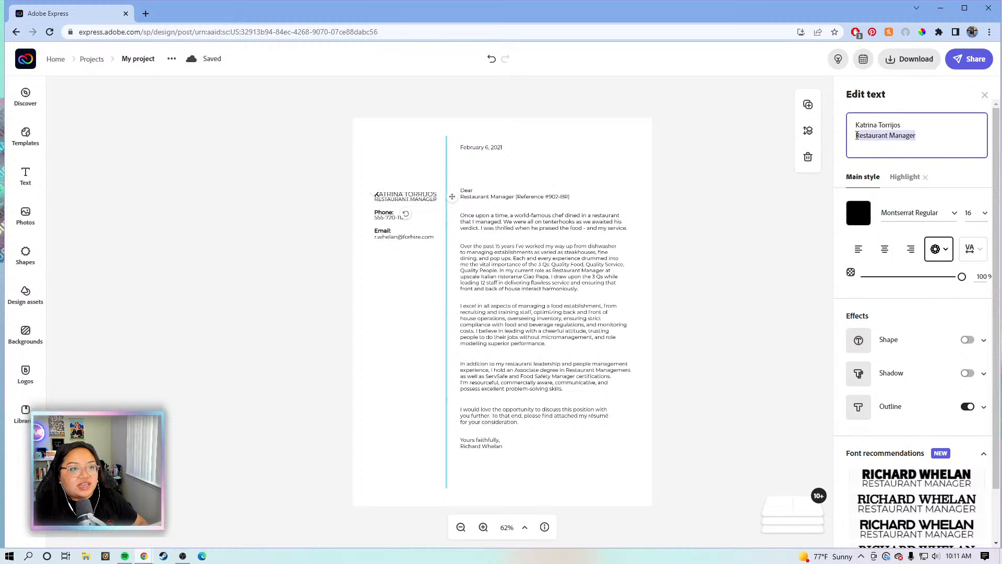
text(Conte)
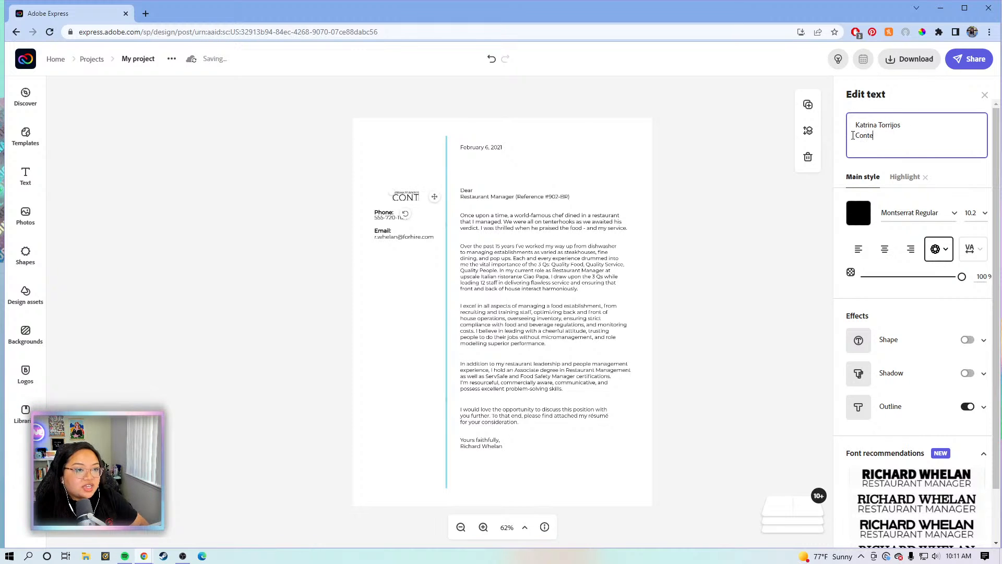
text(nt Crea)
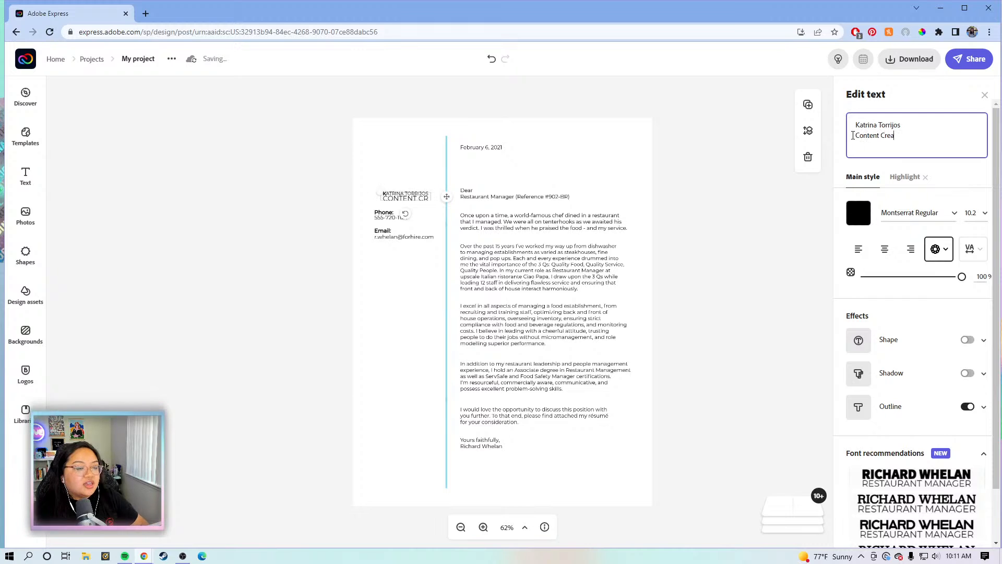
text(tor)
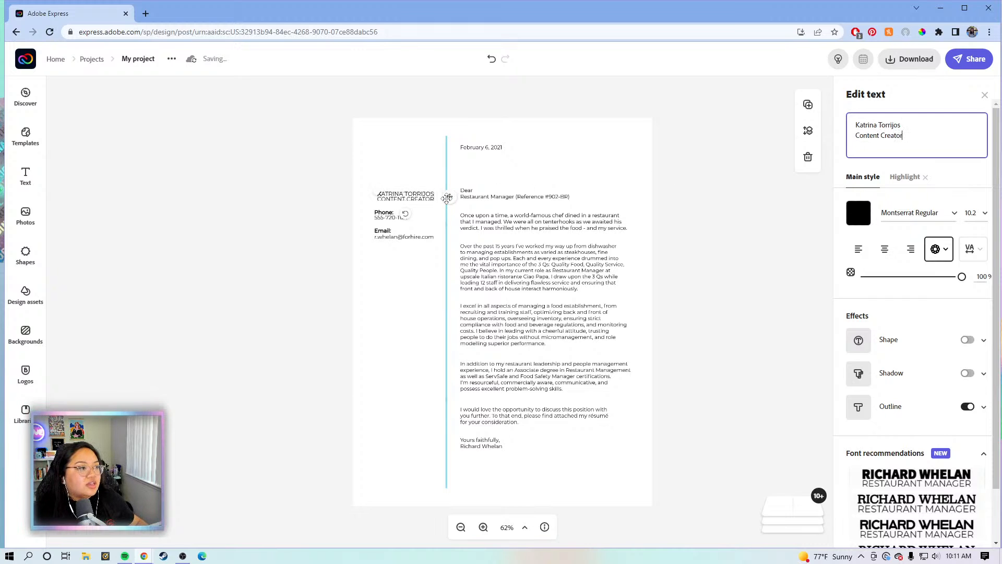
click(446, 199)
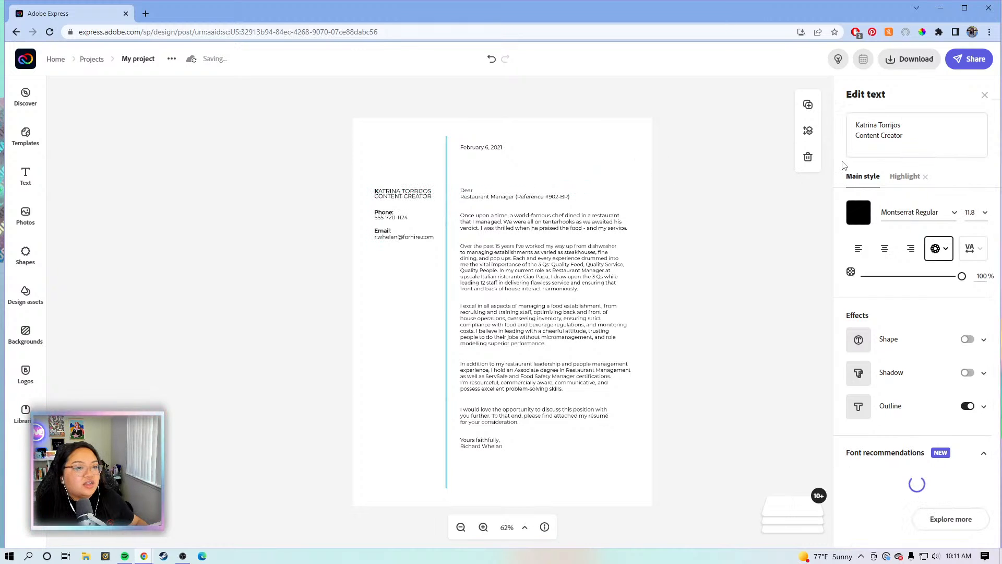
Make the surname bold using the Highlight style
click(908, 177)
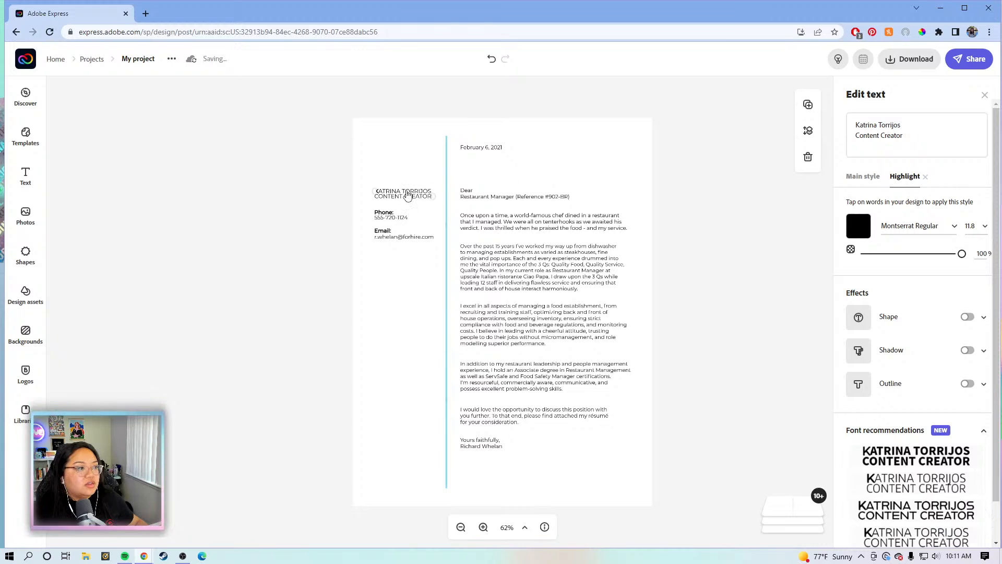
click(408, 195)
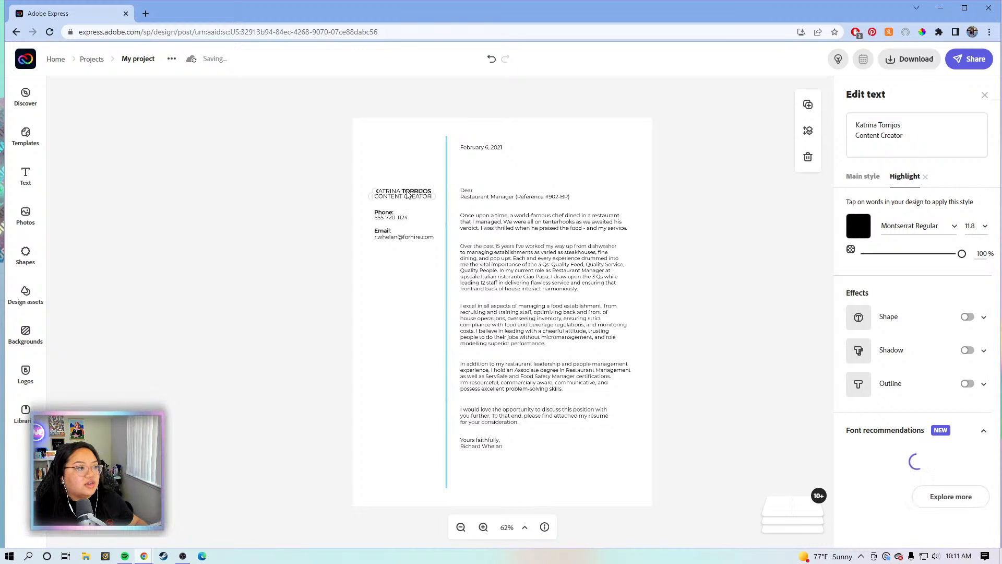
click(392, 194)
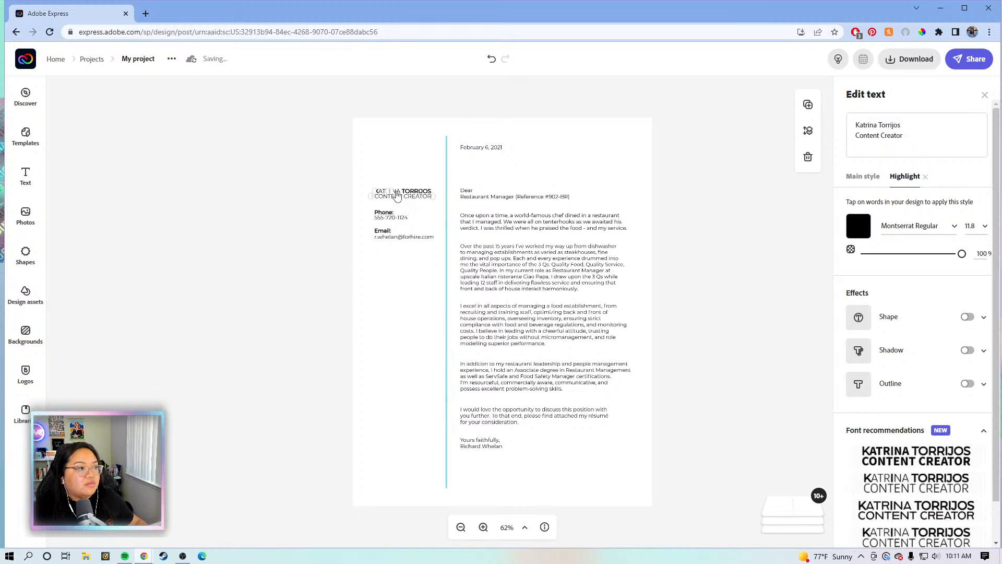
Zoom to 100% and try bolding the first name with the Highlight style
click(398, 194)
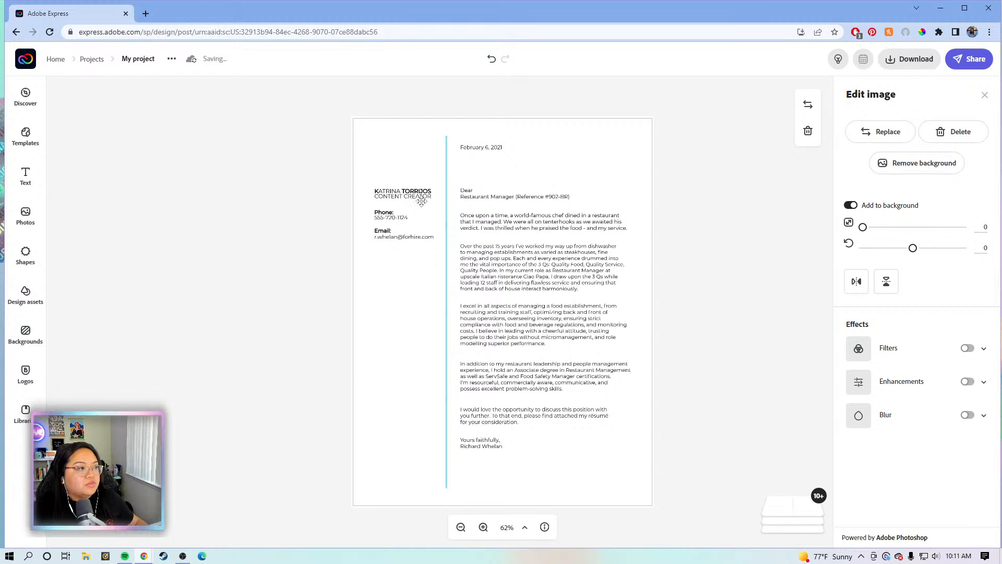
click(483, 528)
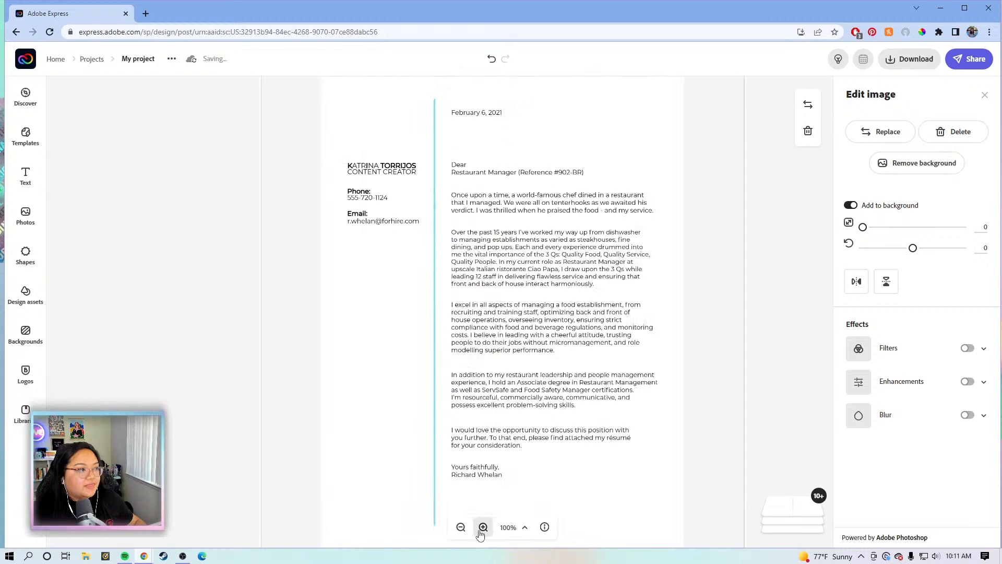
click(483, 527)
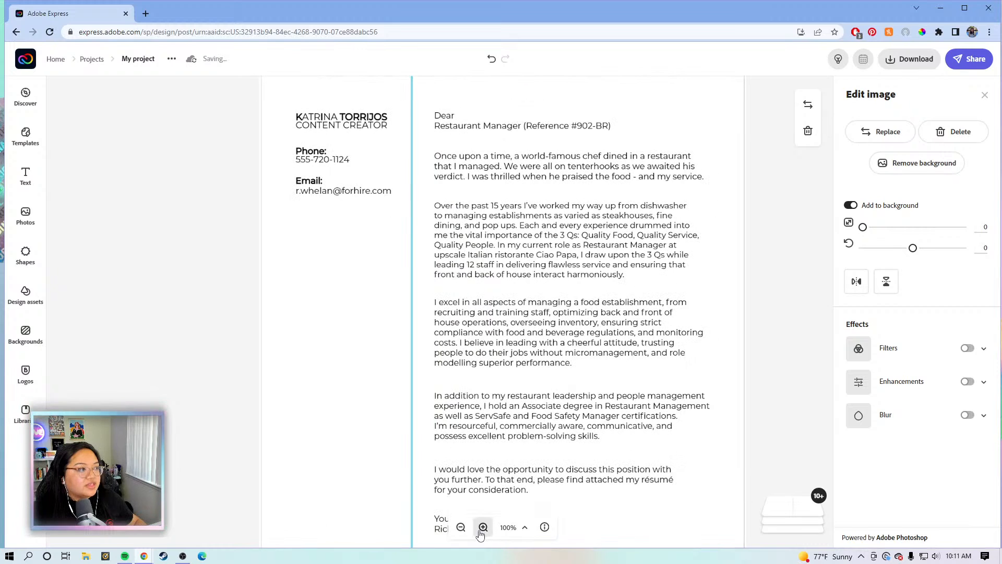
click(351, 122)
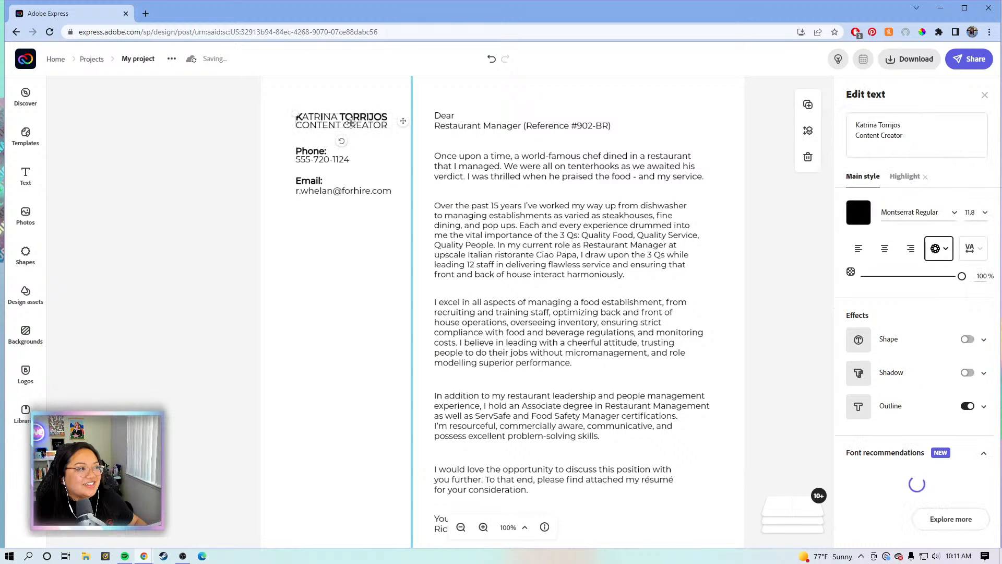
click(904, 180)
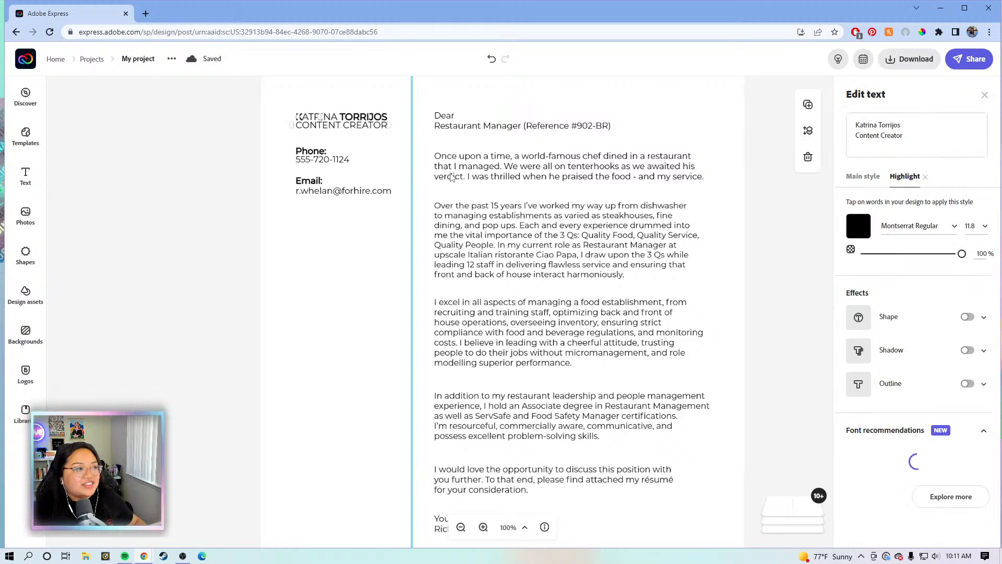
click(329, 121)
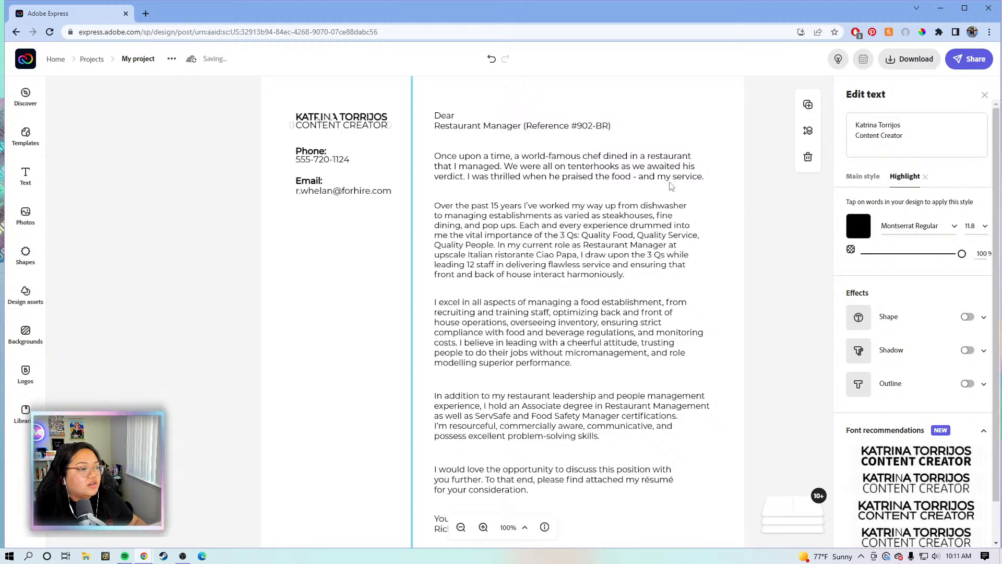
click(767, 204)
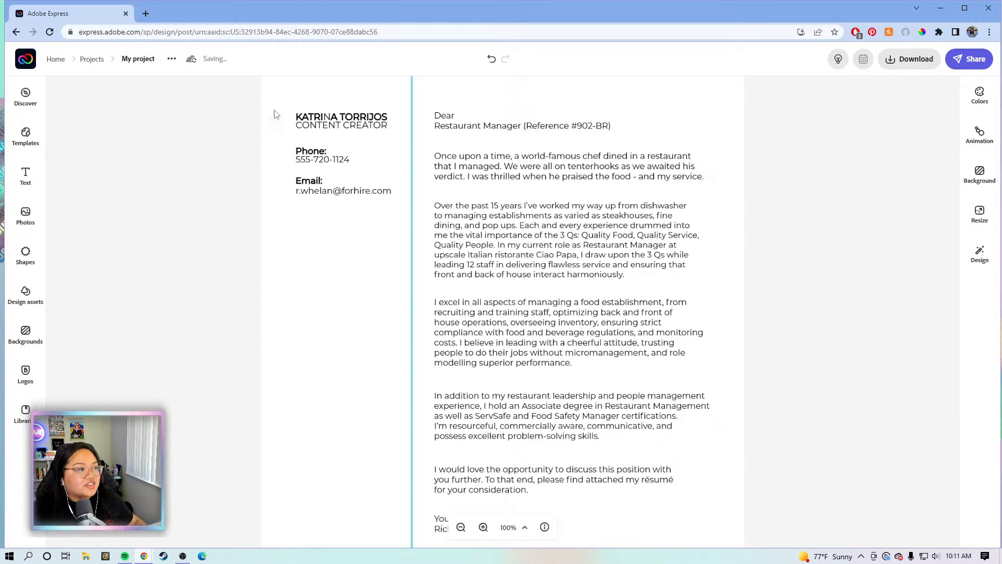
click(320, 121)
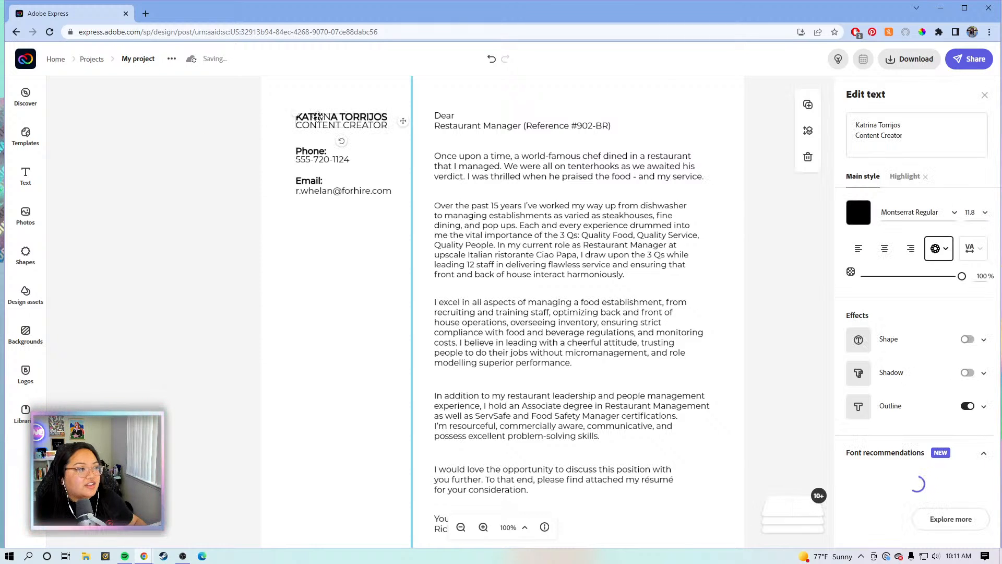
click(892, 177)
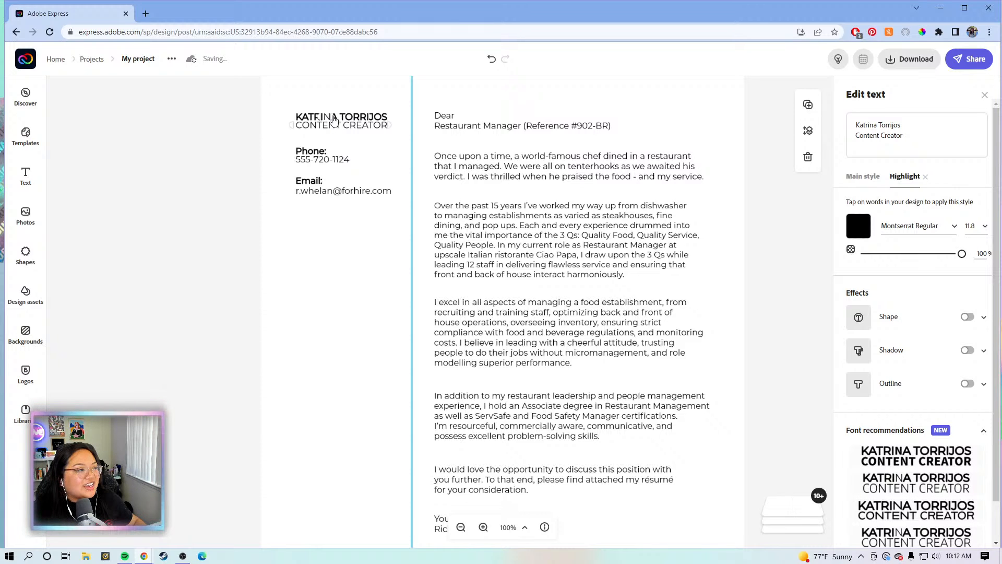
click(749, 152)
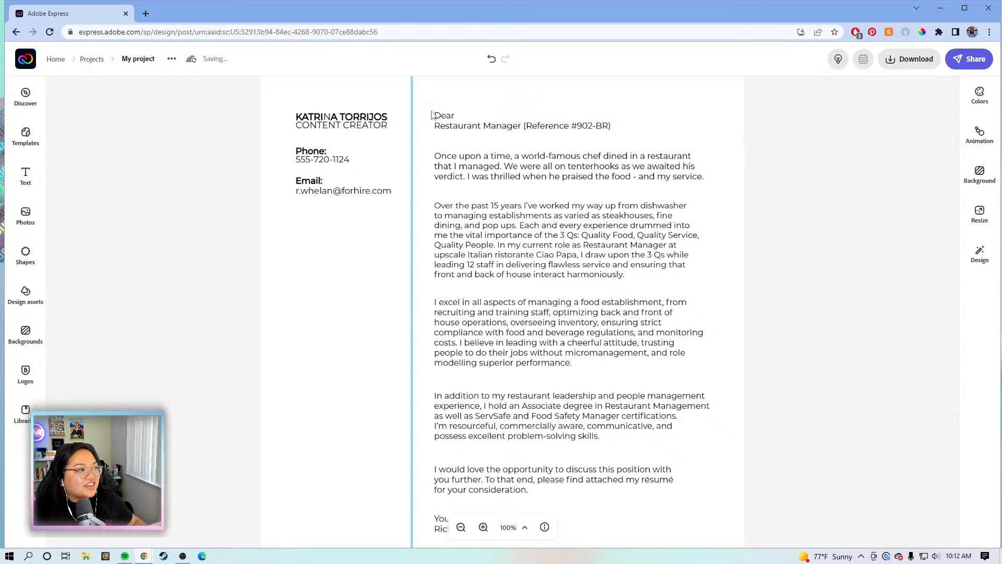
Zoom in on the heading, restyle the first name's letters bold and retype the first name
click(328, 121)
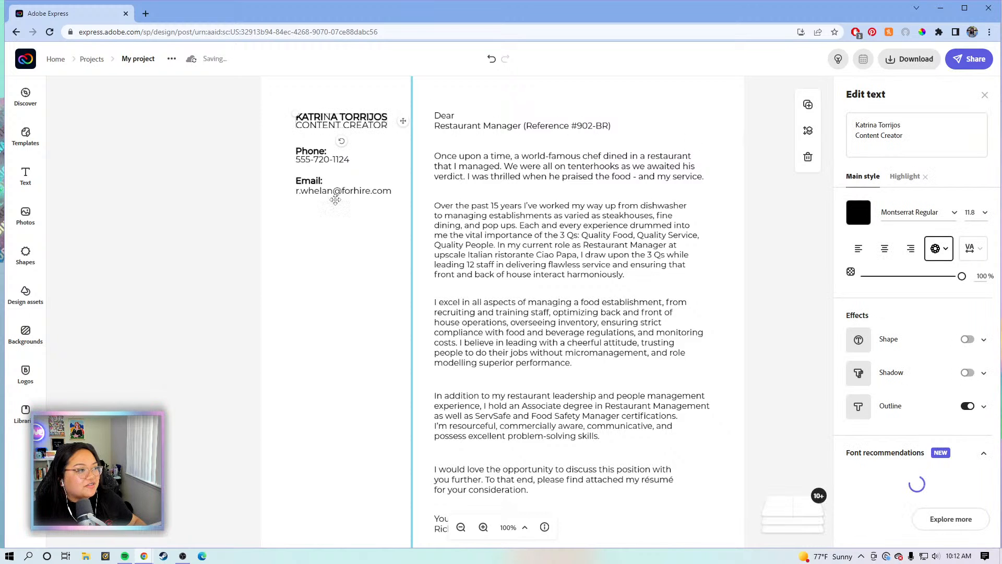
click(483, 527)
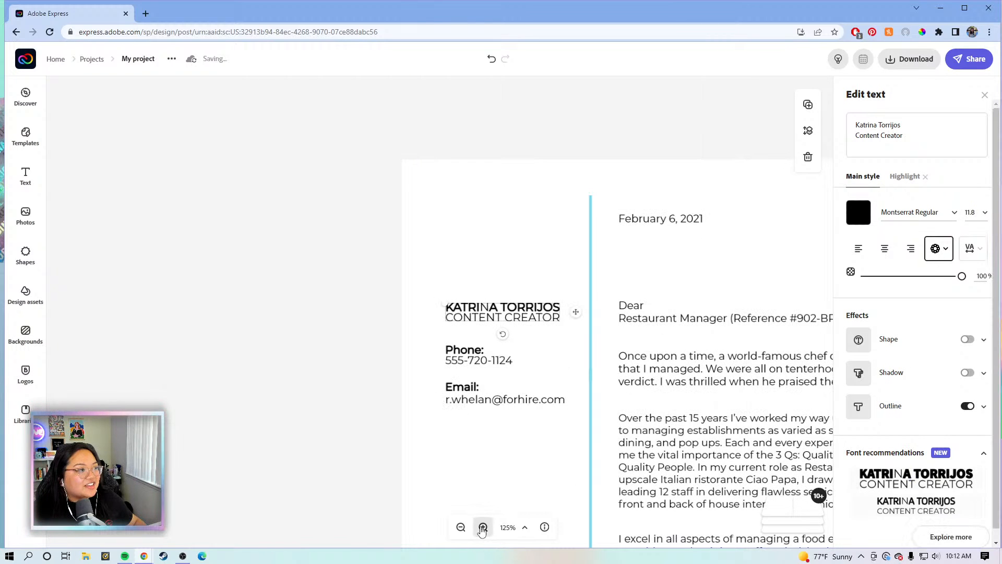
click(483, 527)
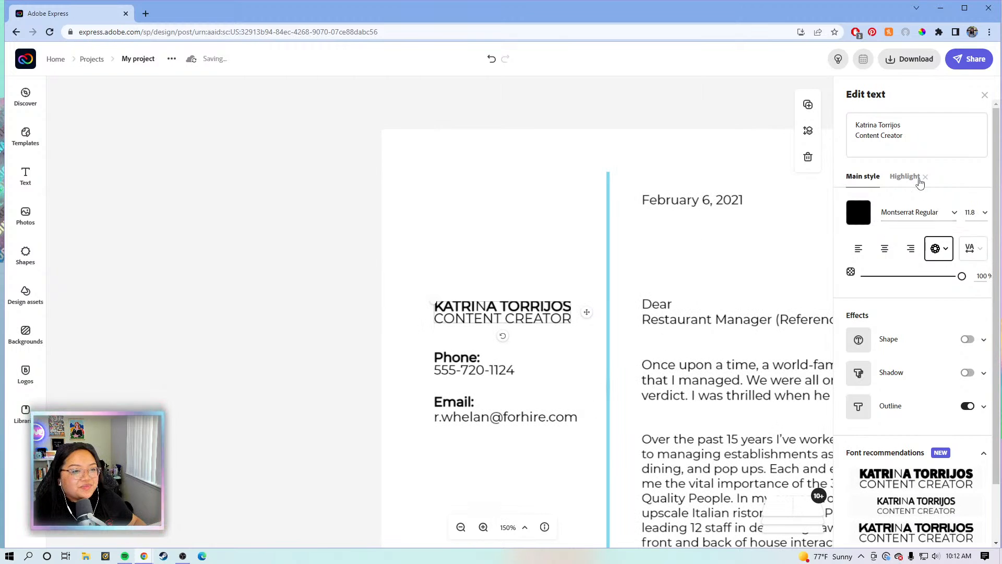
click(908, 178)
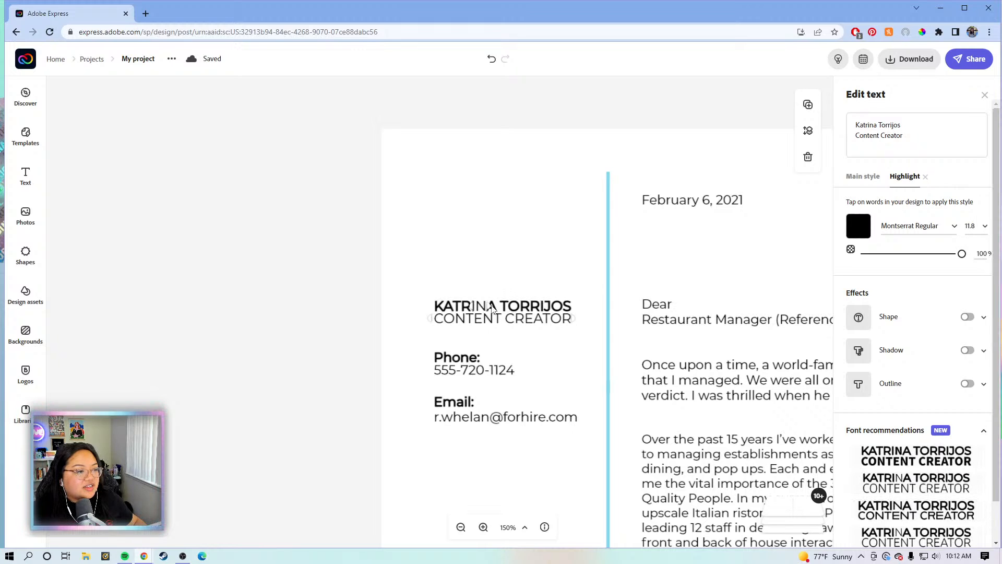
click(492, 308)
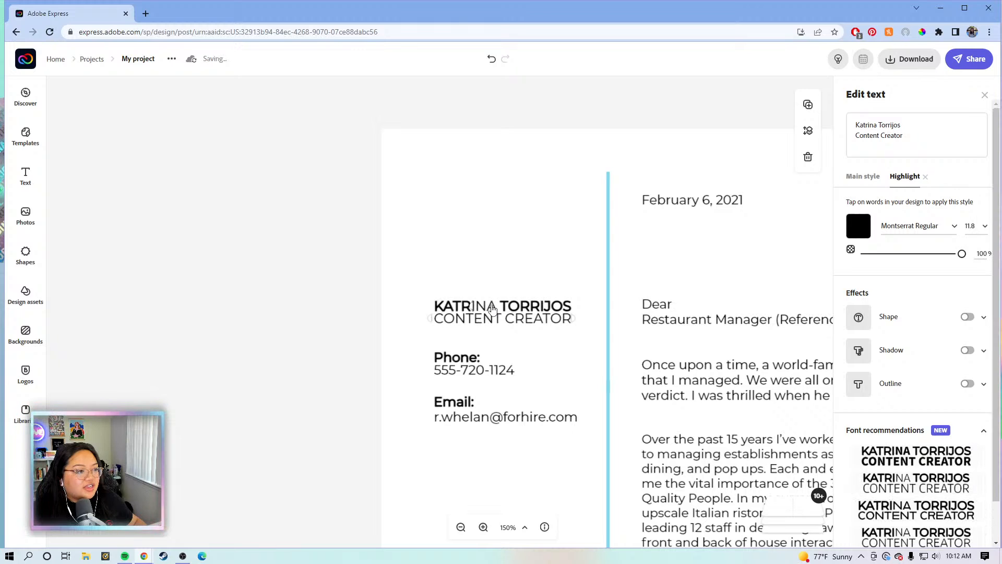
click(479, 310)
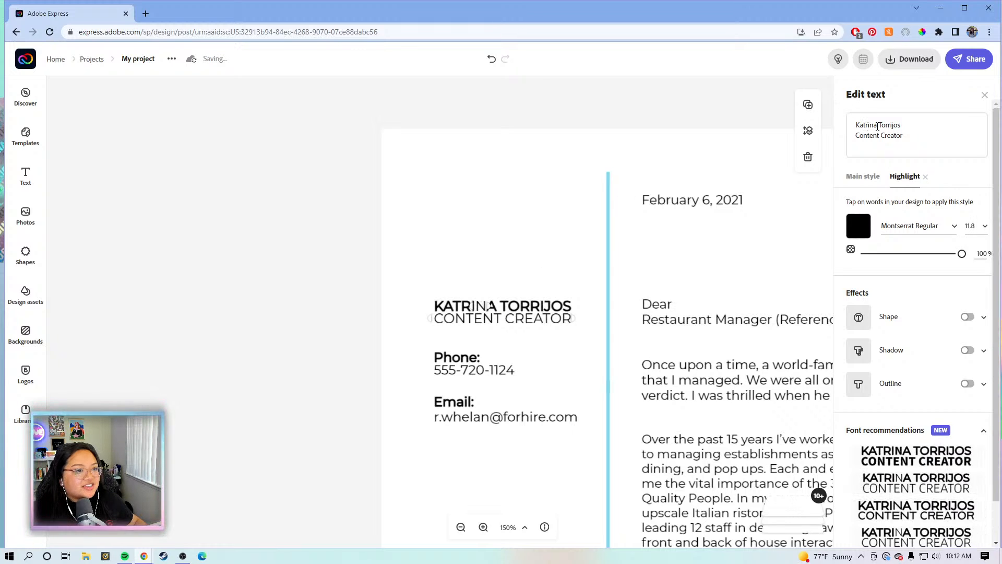
drag(879, 126, 846, 129)
text(K)
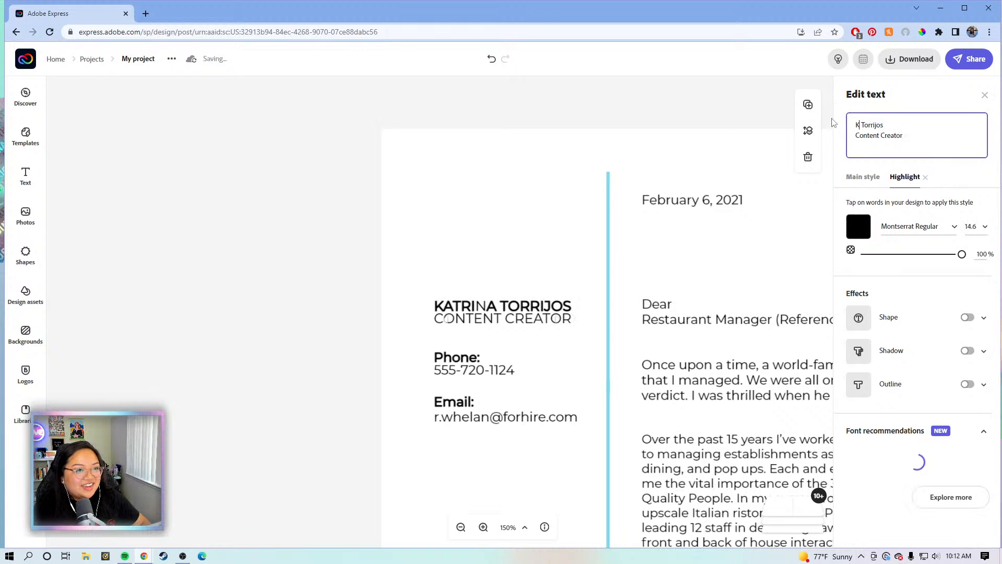
text(at)
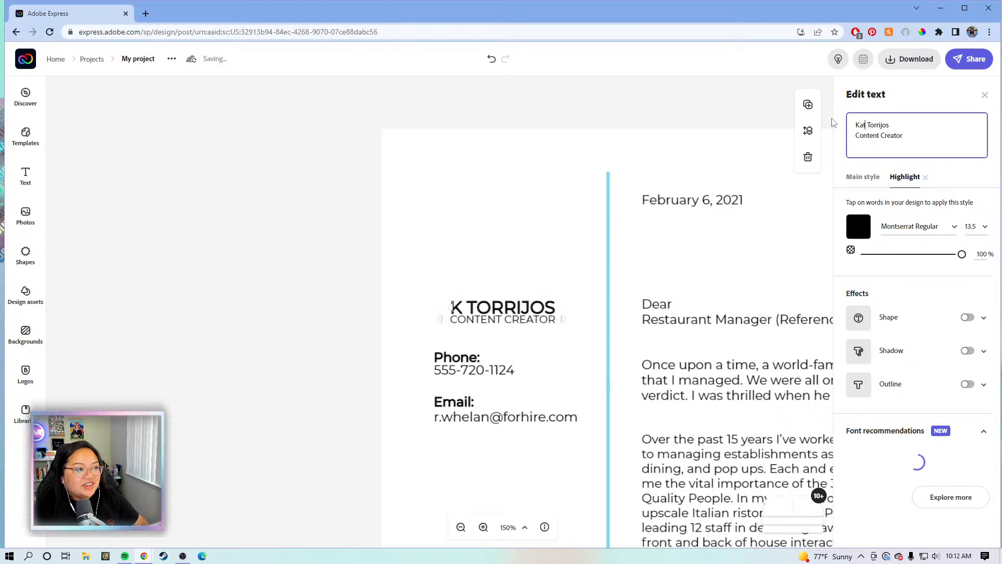
text(rina)
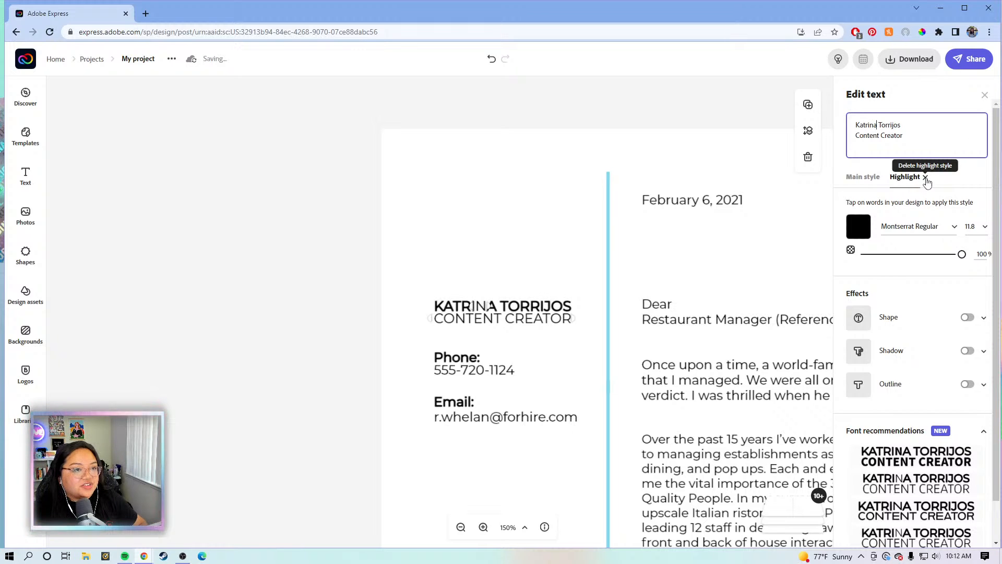
Delete the Highlight style so the heading is uniformly bold, then zoom back out
click(925, 178)
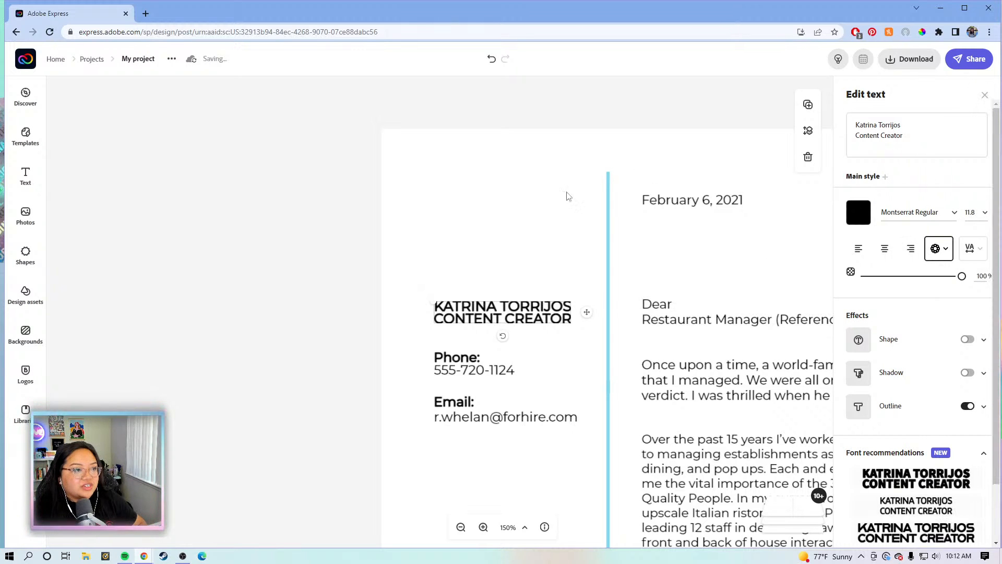
click(586, 134)
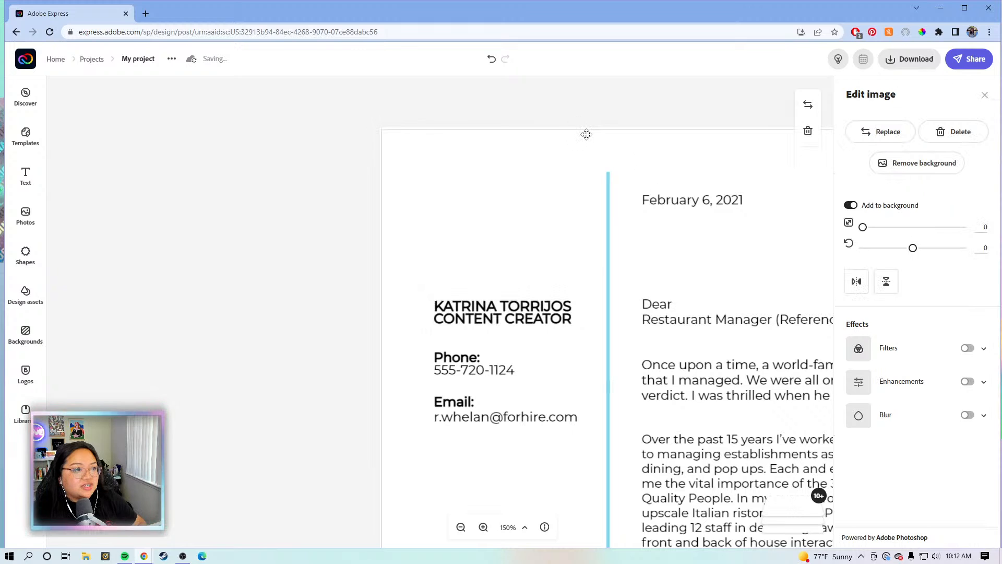
click(460, 528)
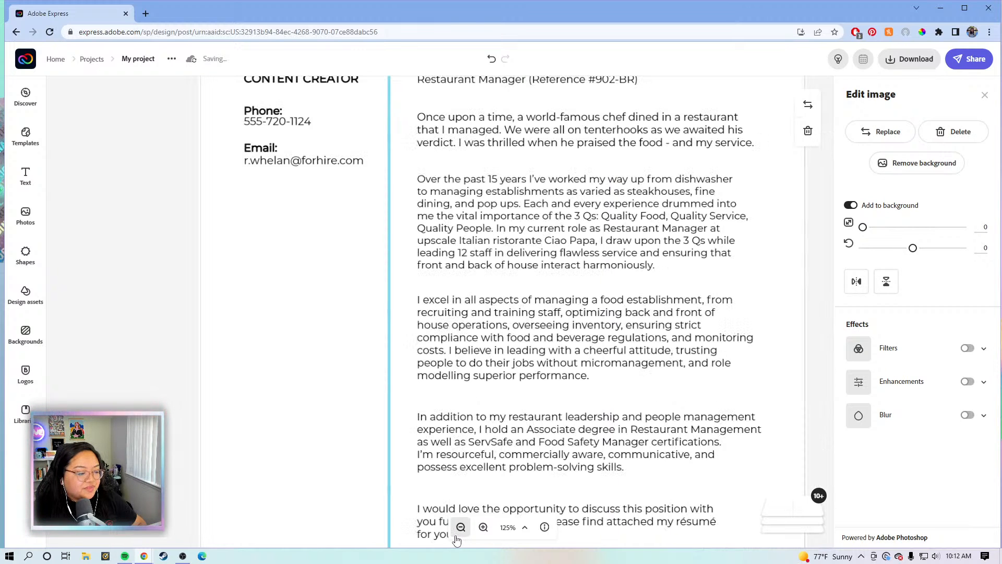
click(460, 529)
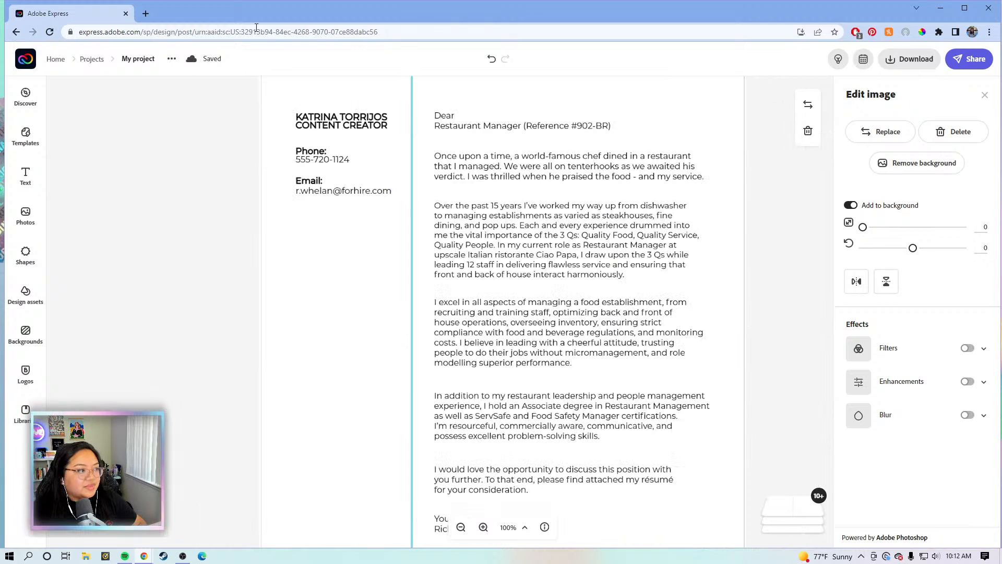
Replace the Email line with the applicant's own address and nudge the box right and down
click(233, 211)
click(339, 195)
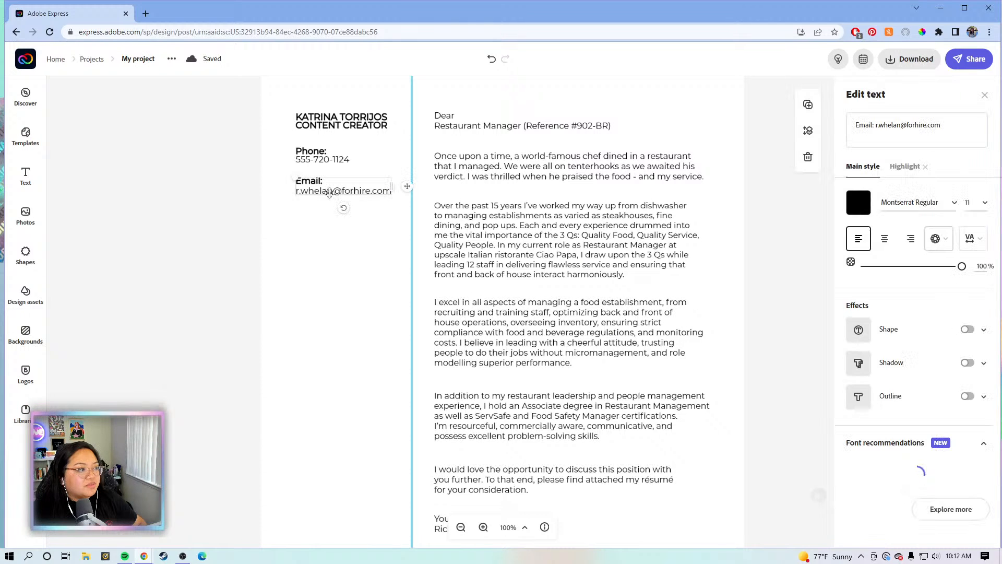
click(909, 125)
drag(950, 124, 875, 128)
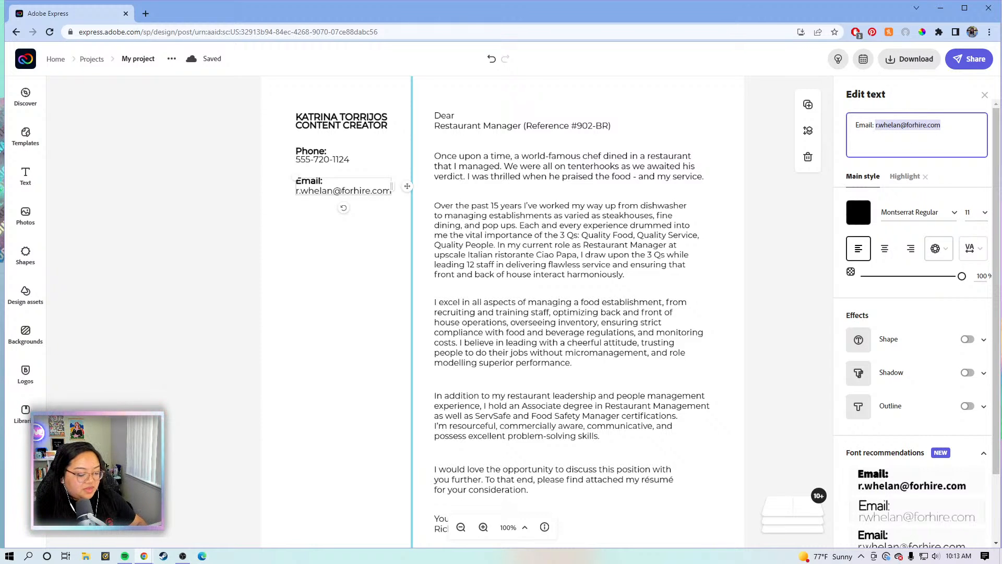
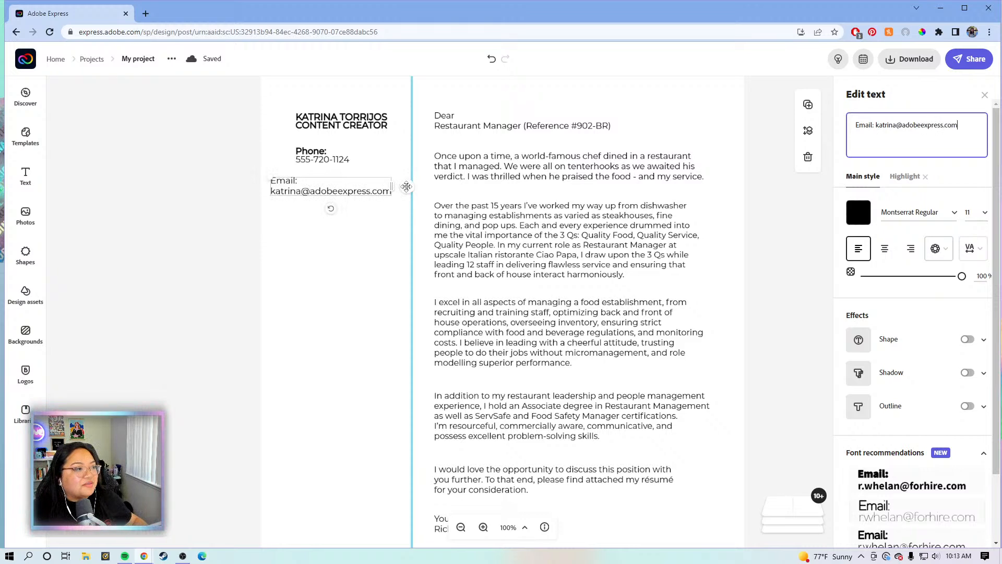
mouse_move(406, 186)
mouse_down()
mouse_move(428, 191)
mouse_move(419, 192)
mouse_up()
Shift the name and phone blocks left to line up with the email block
click(230, 108)
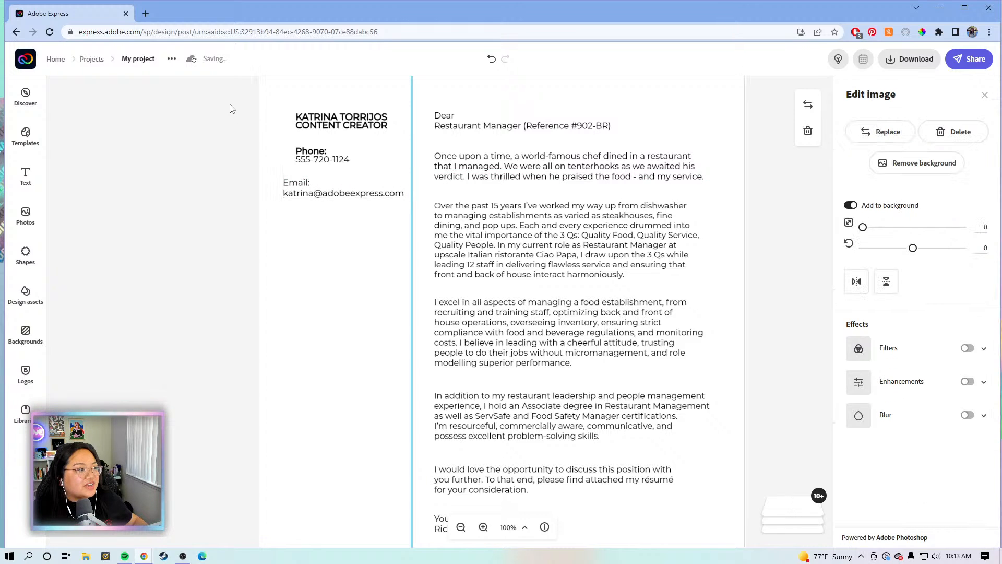
drag(232, 109, 366, 141)
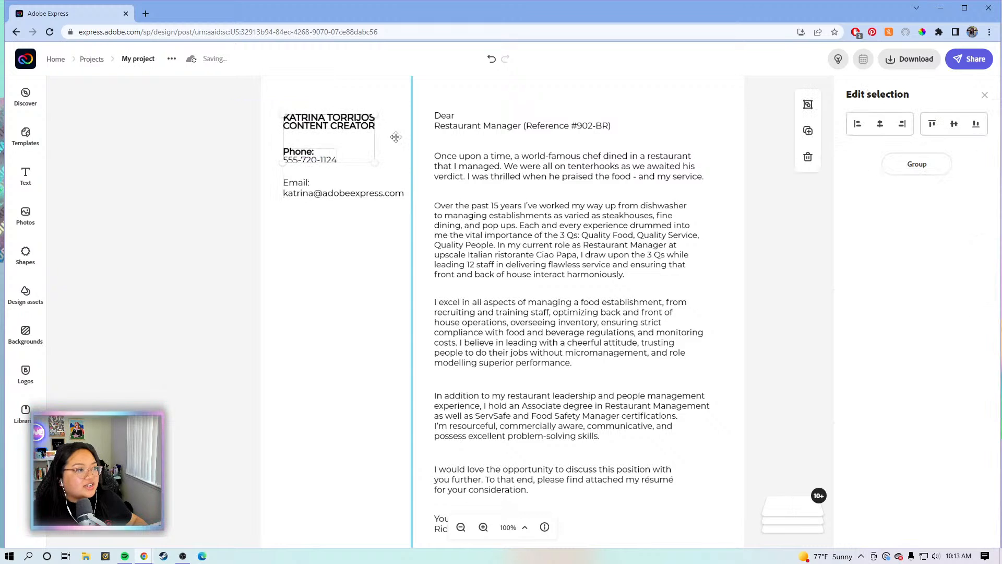
click(745, 211)
scroll(777, 203, up, 3)
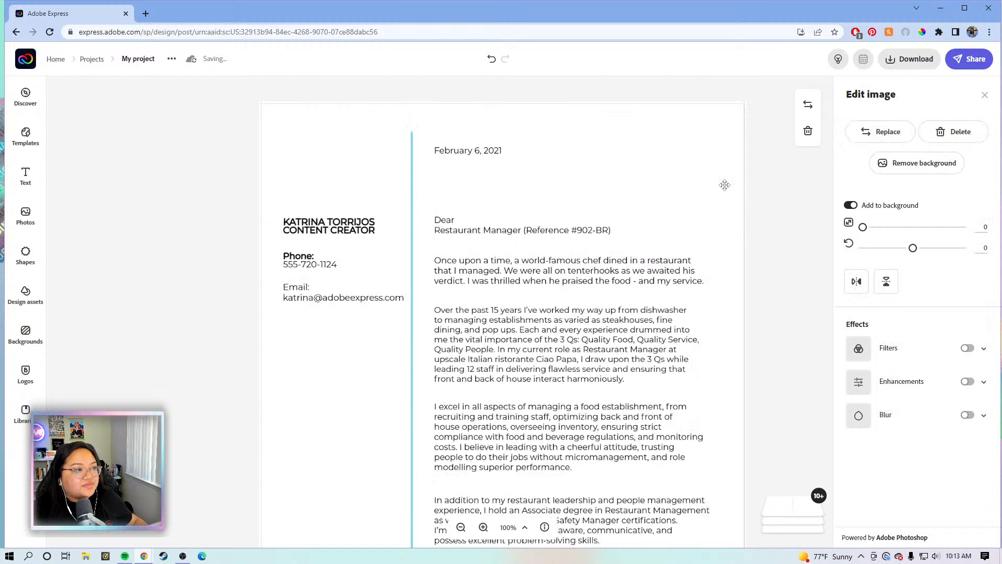
scroll(626, 177, down, 4)
scroll(528, 165, up, 2)
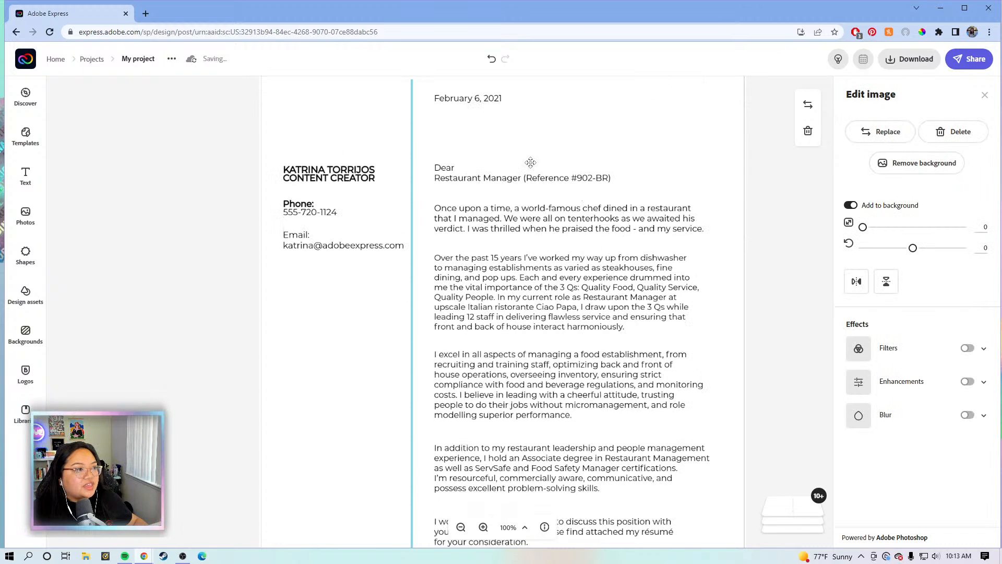
Replace the greeting's Restaurant Manager reference line with 'Hiring Manager'
click(505, 181)
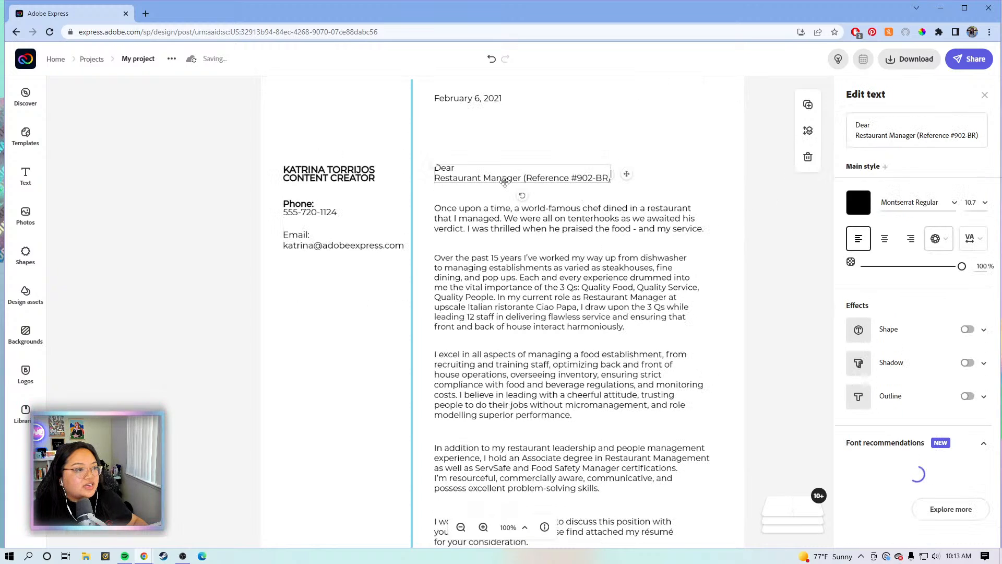
click(891, 135)
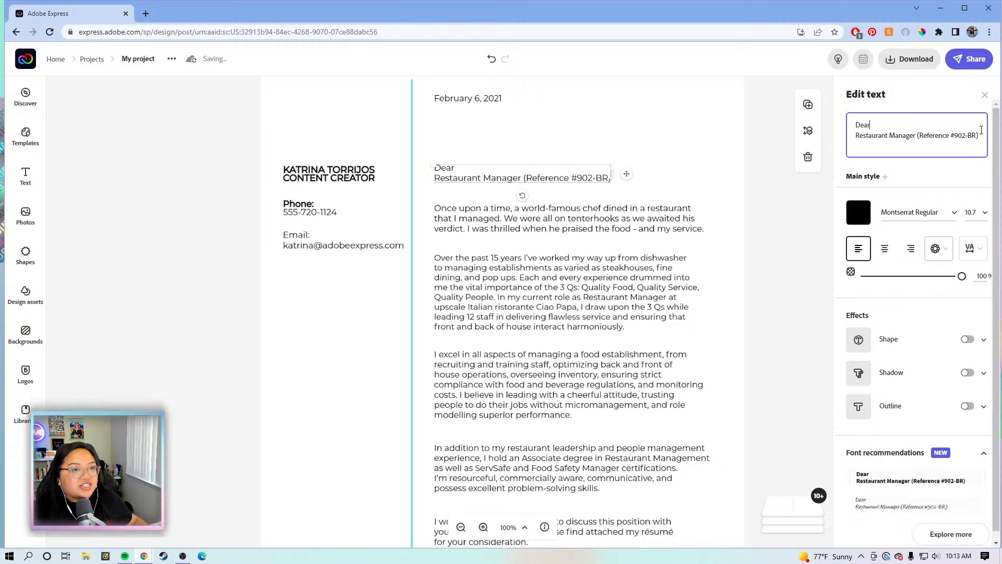
drag(979, 135, 855, 142)
text(Hi)
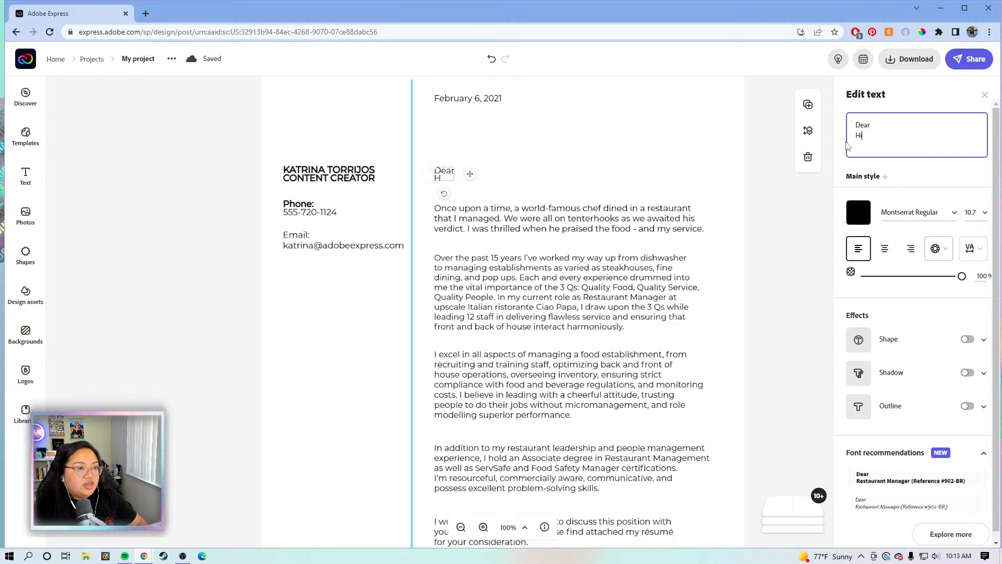
text(ring Manager)
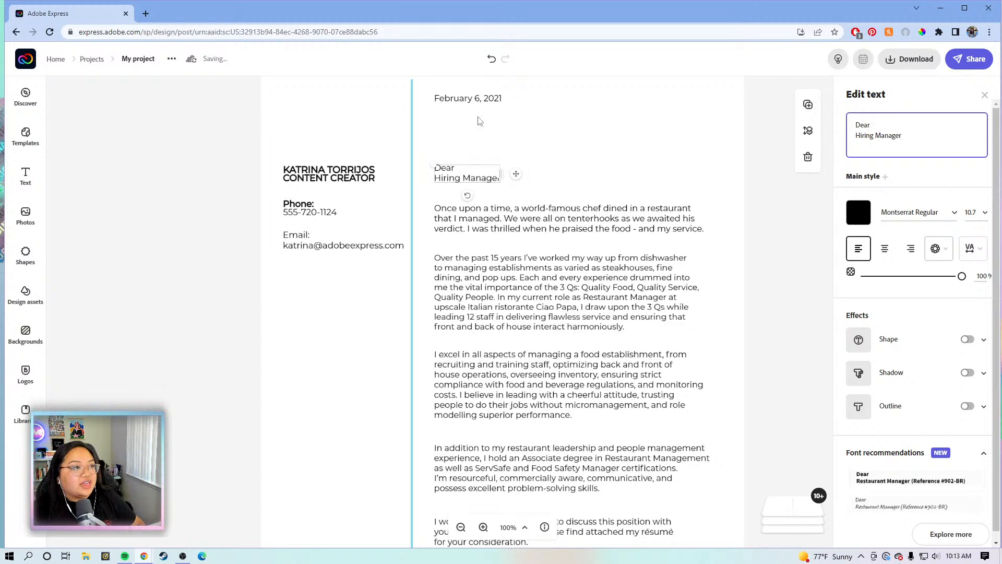
Duplicate the greeting text box, place the copy below the date and clear its text
click(807, 109)
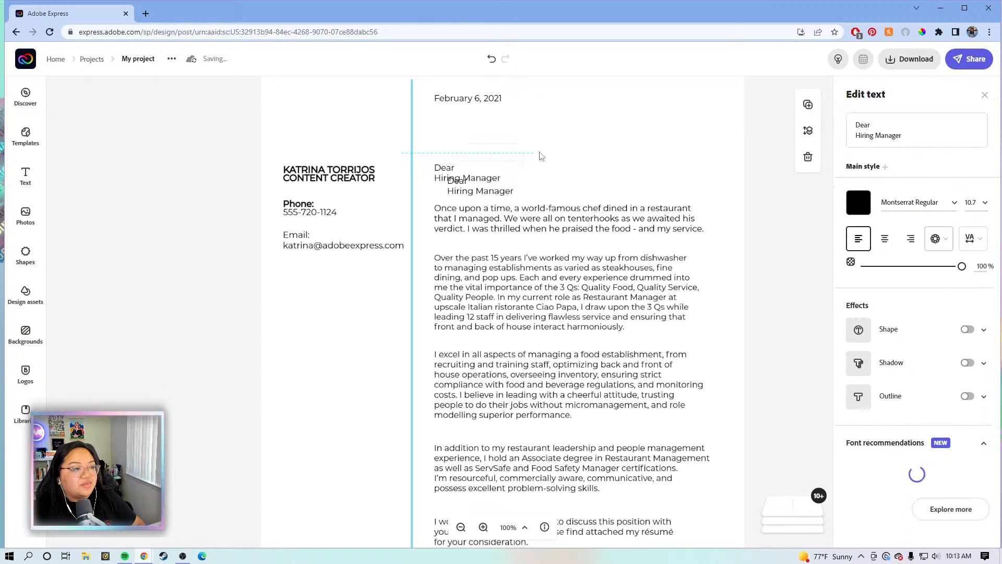
drag(516, 142, 512, 139)
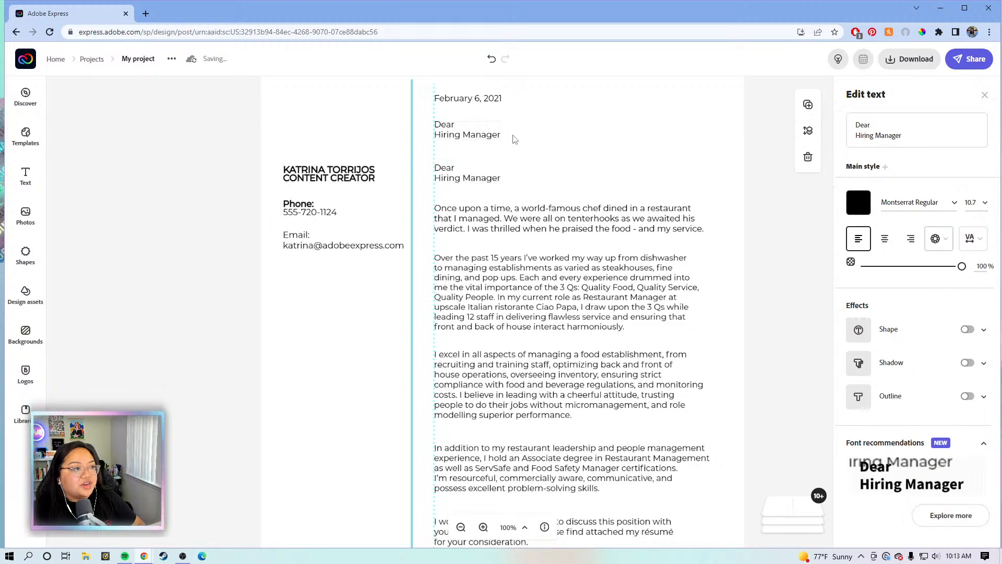
click(917, 140)
drag(917, 140, 839, 124)
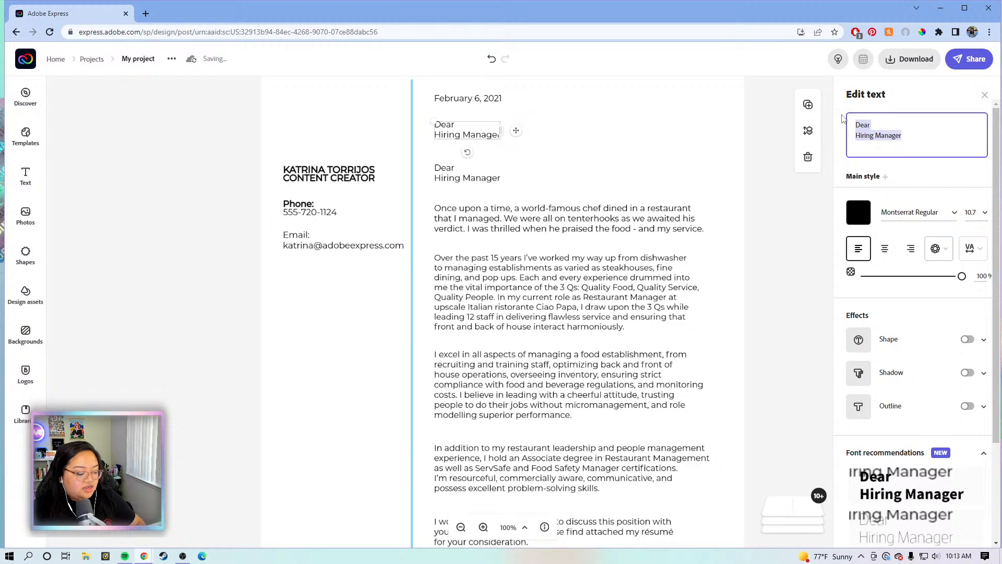
key(BackSpace)
Type the address lines 'Employer Address', '123 Address Dr.', 'City, State' and 'Zip'
text([)
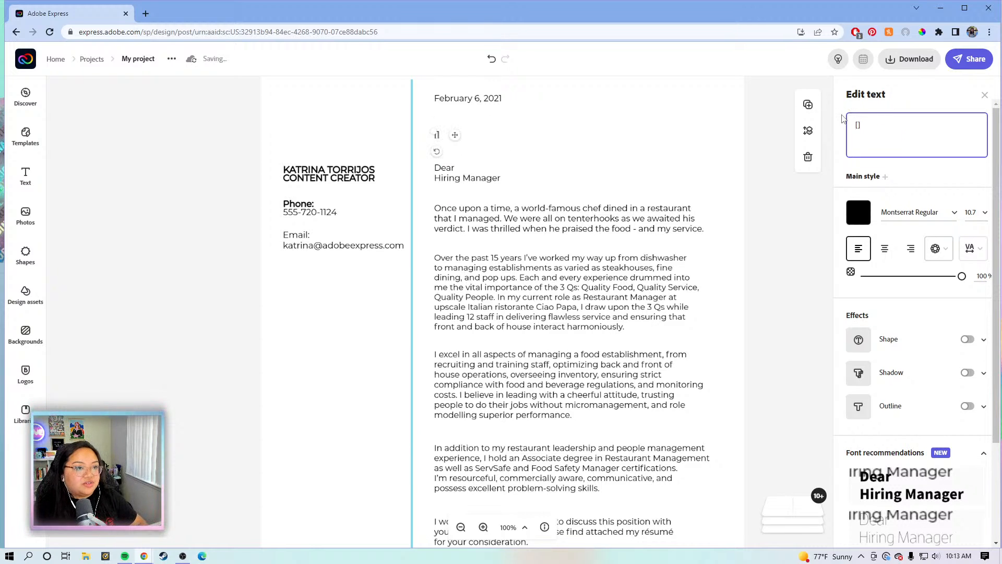
text(E)
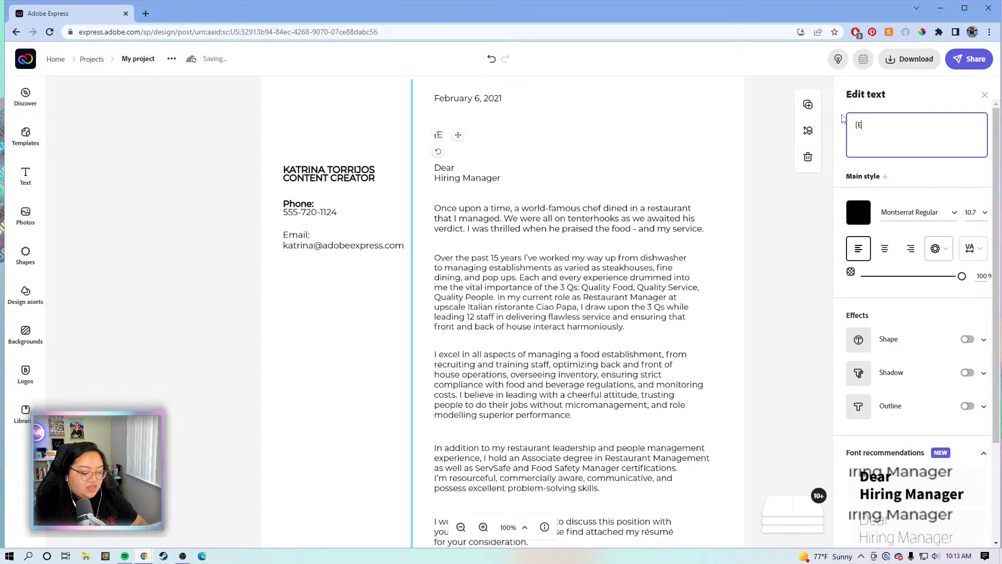
key(BackSpace)
key(BackSpace)
text(Empl)
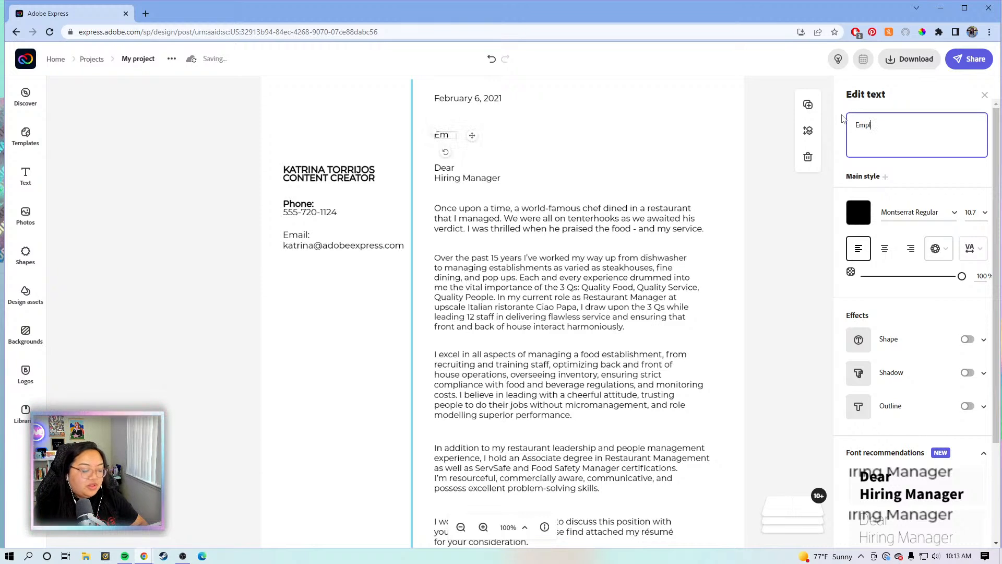
text(oyer Adress)
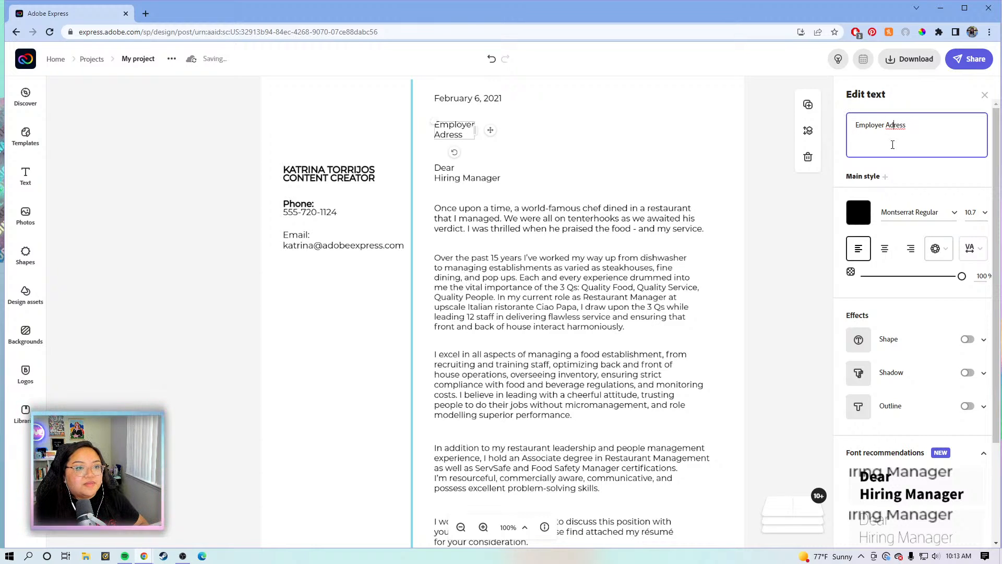
text(d)
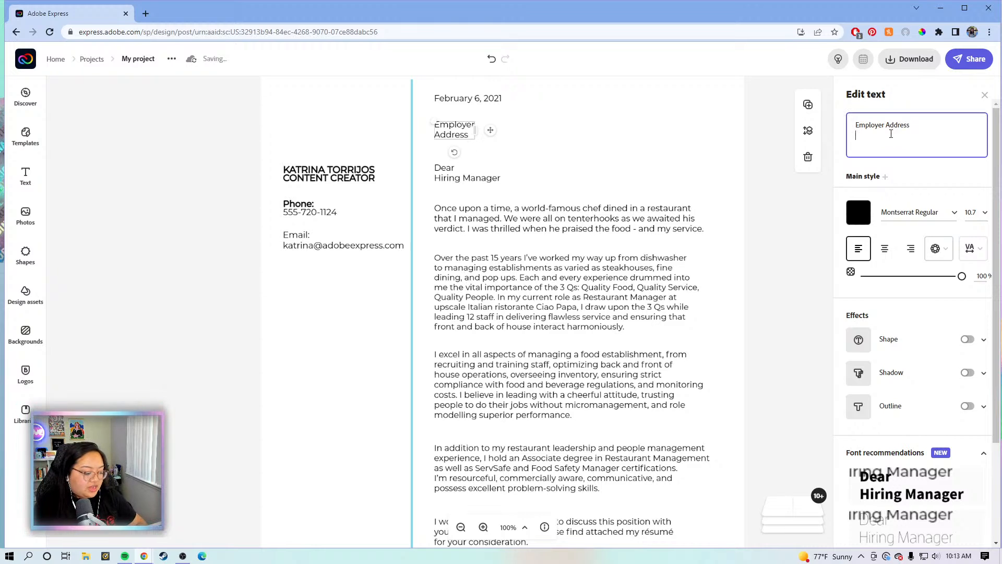
text(123)
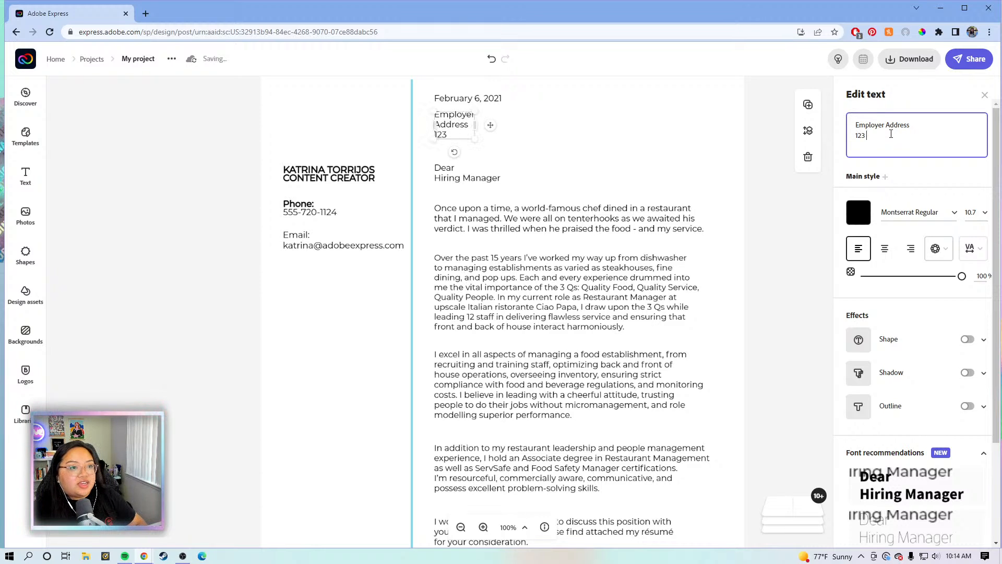
text( Address Dr,)
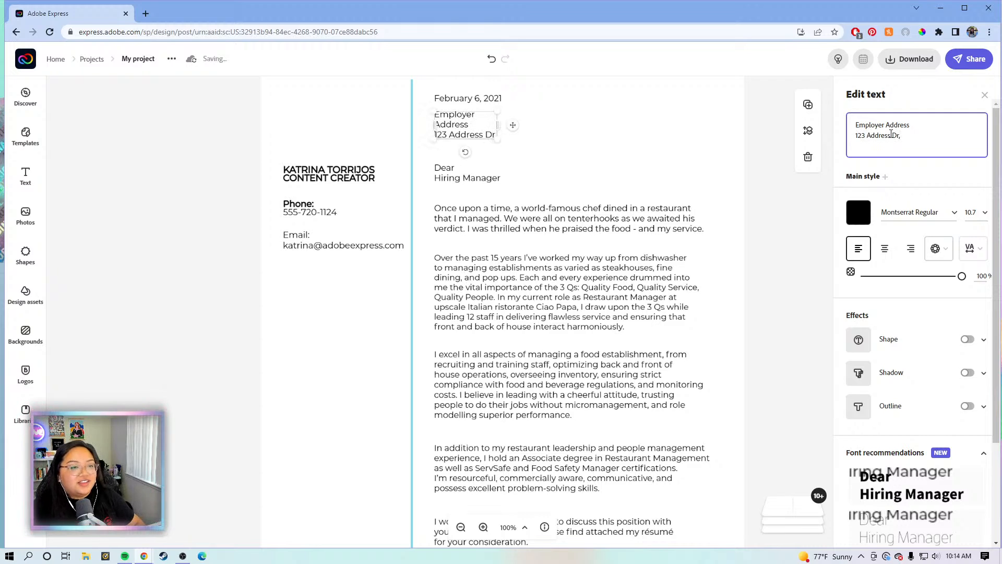
key(Return)
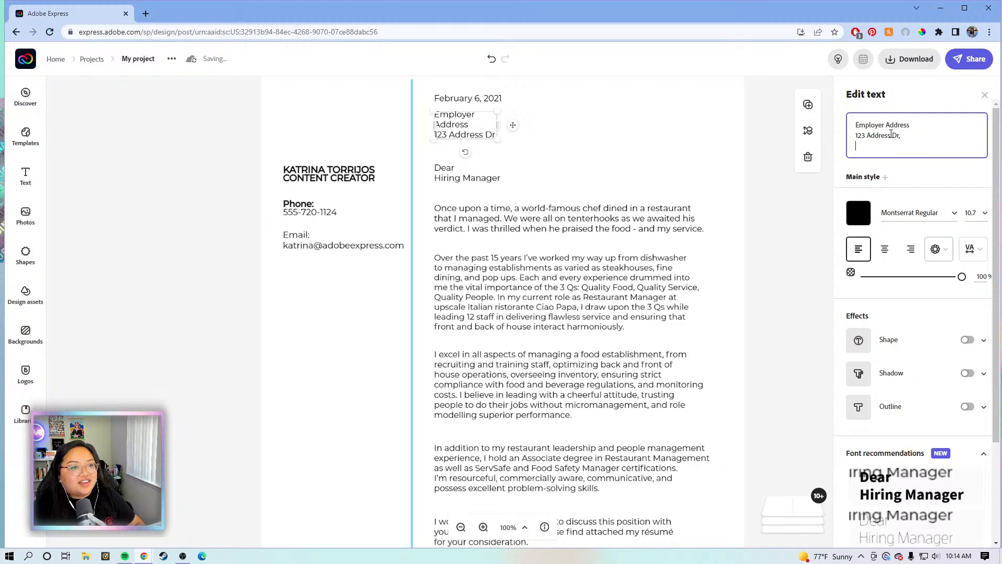
key(BackSpace)
key(BackSpace)
key(BackSpace)
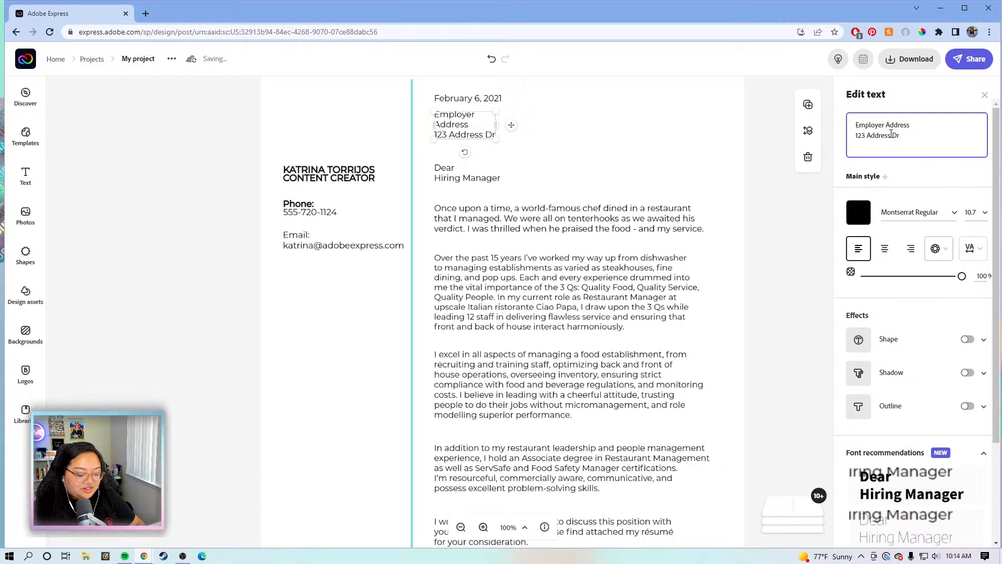
text(.)
key(Return)
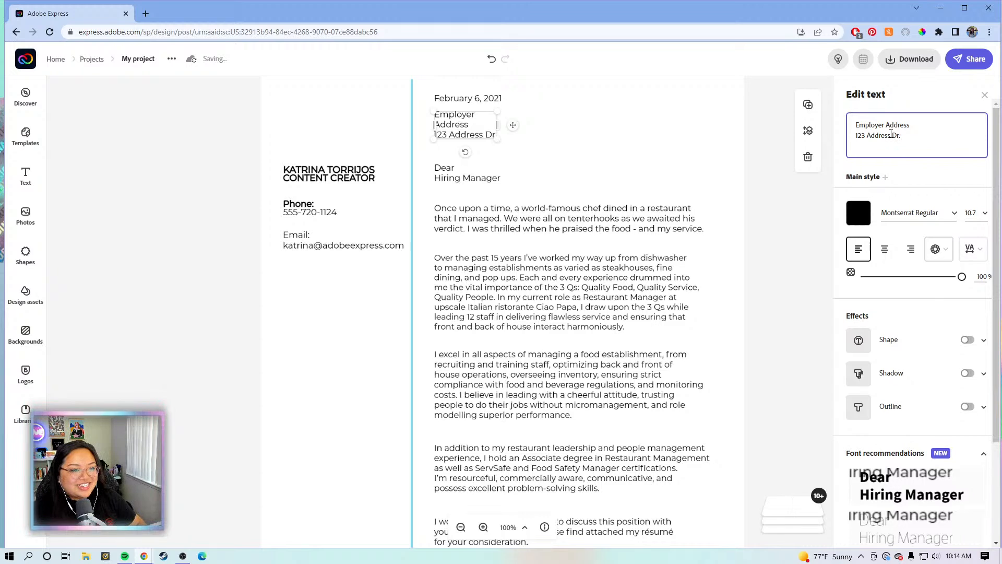
text(City)
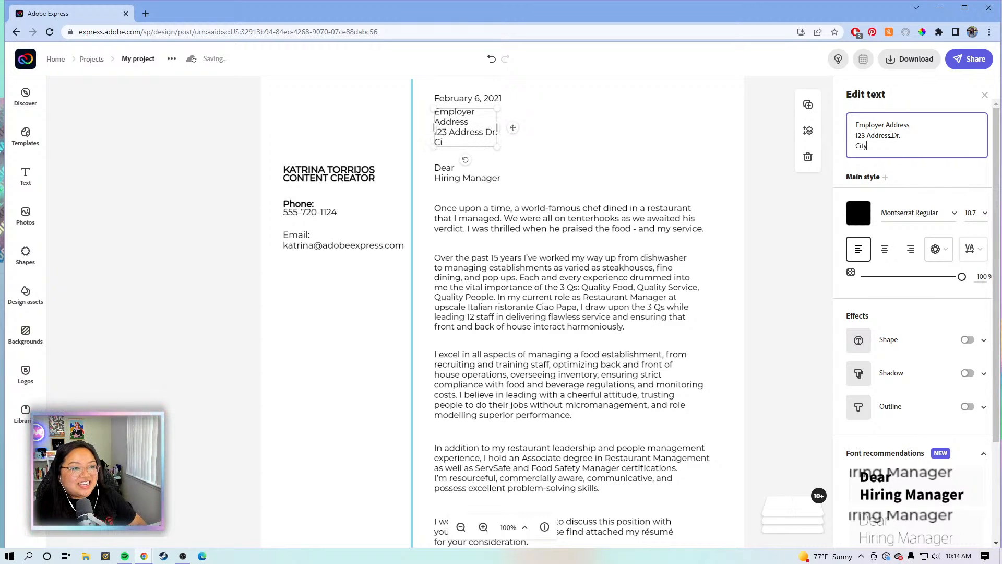
text(, State)
key(Return)
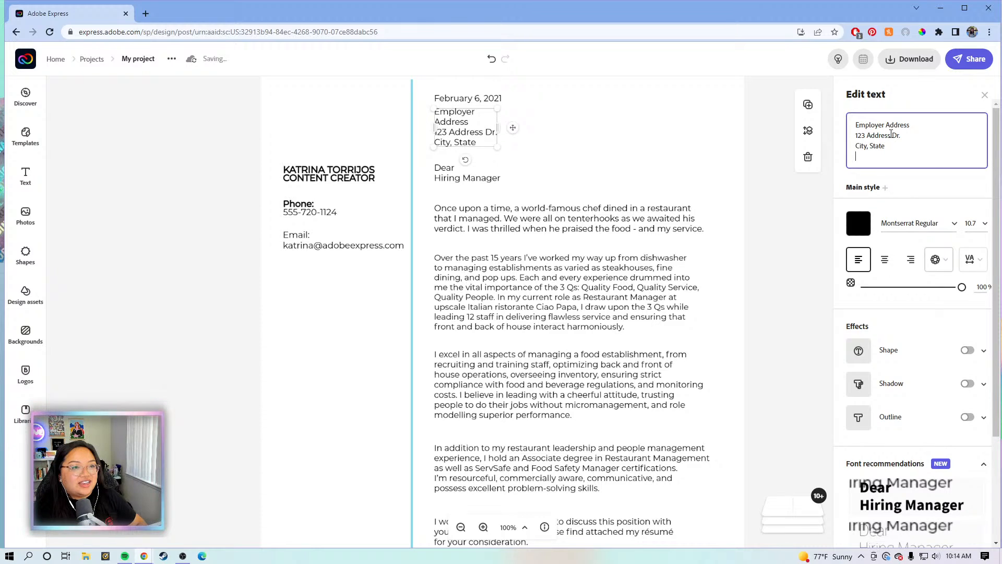
key(BackSpace)
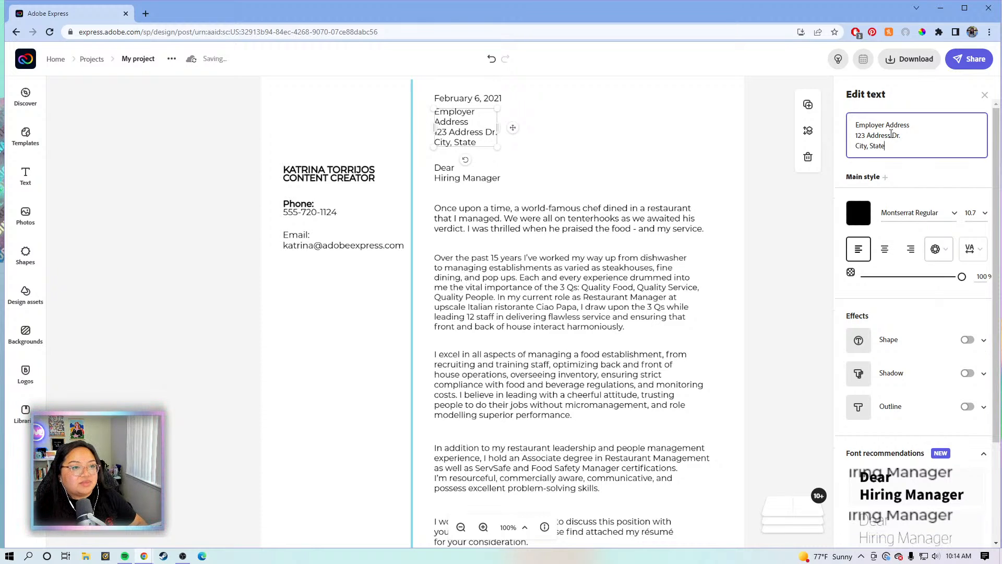
key(Return)
text(Zip)
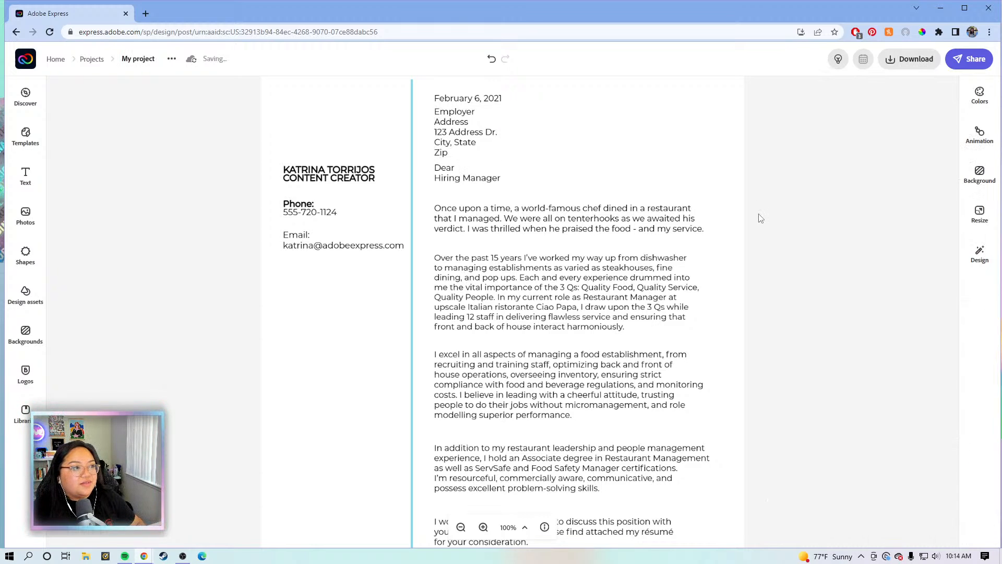
Zoom out to 75% and delete the 'In addition to…' qualifications paragraph
scroll(503, 180, up, 1)
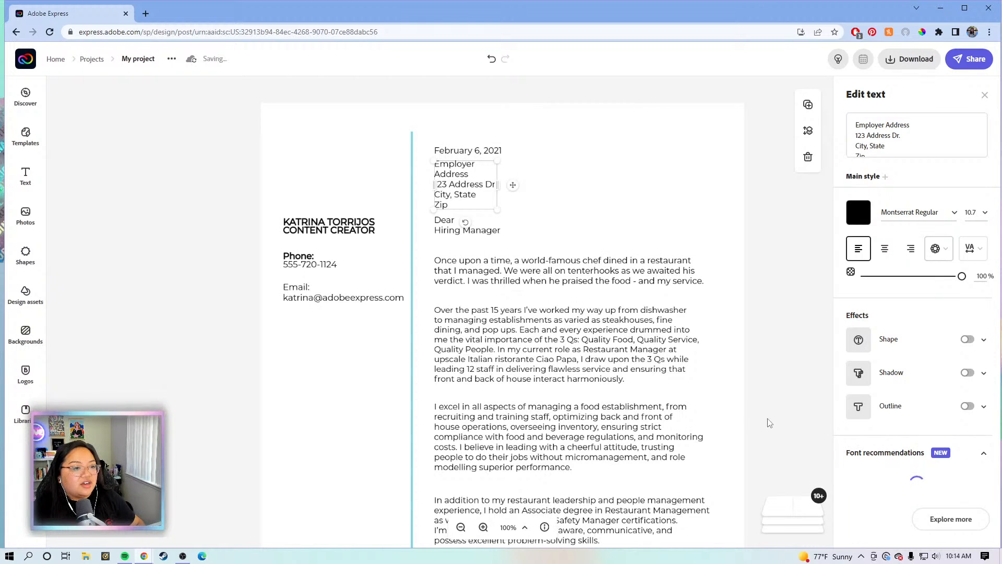
click(438, 492)
scroll(462, 497, down, 1)
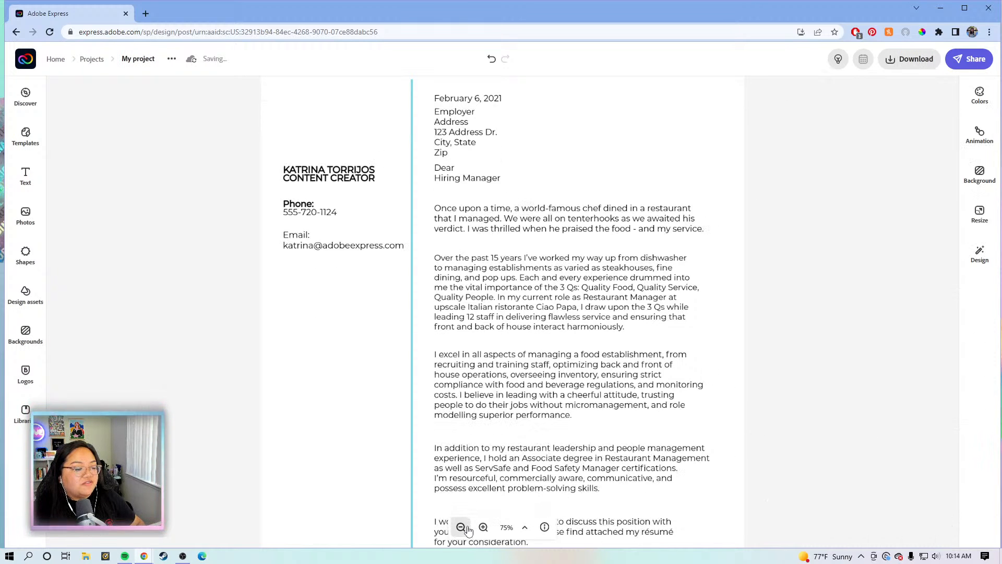
click(461, 527)
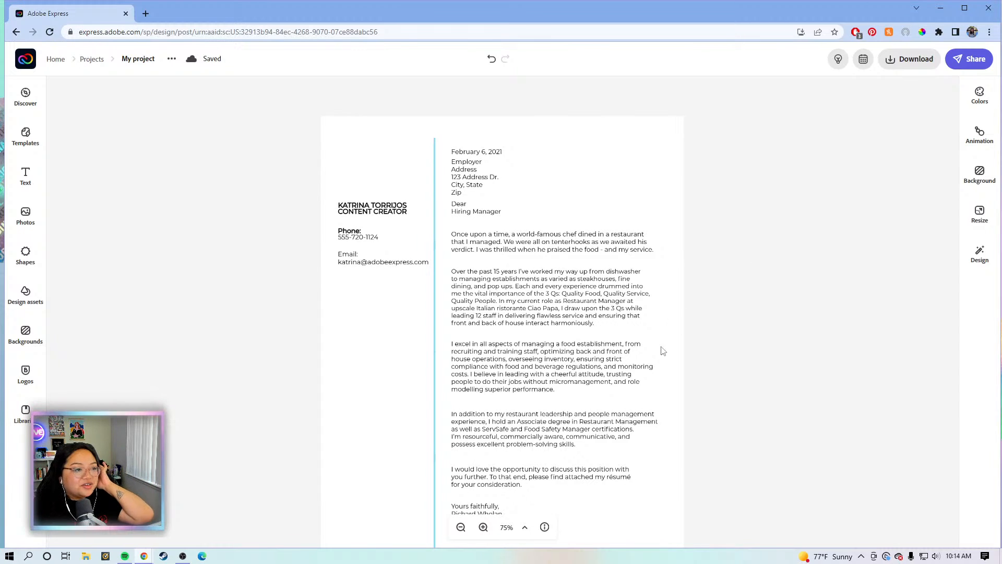
click(600, 431)
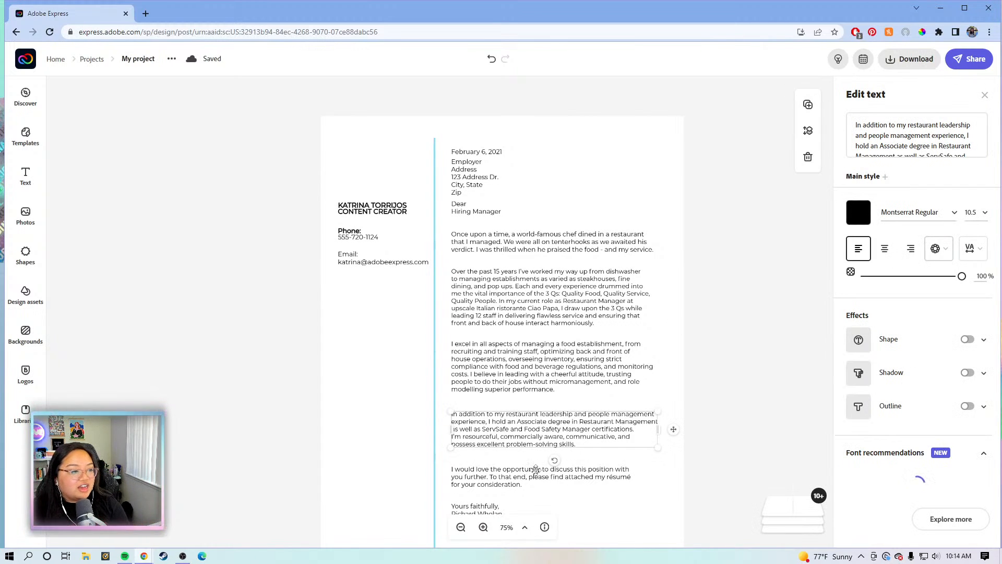
click(536, 470)
click(514, 437)
click(514, 431)
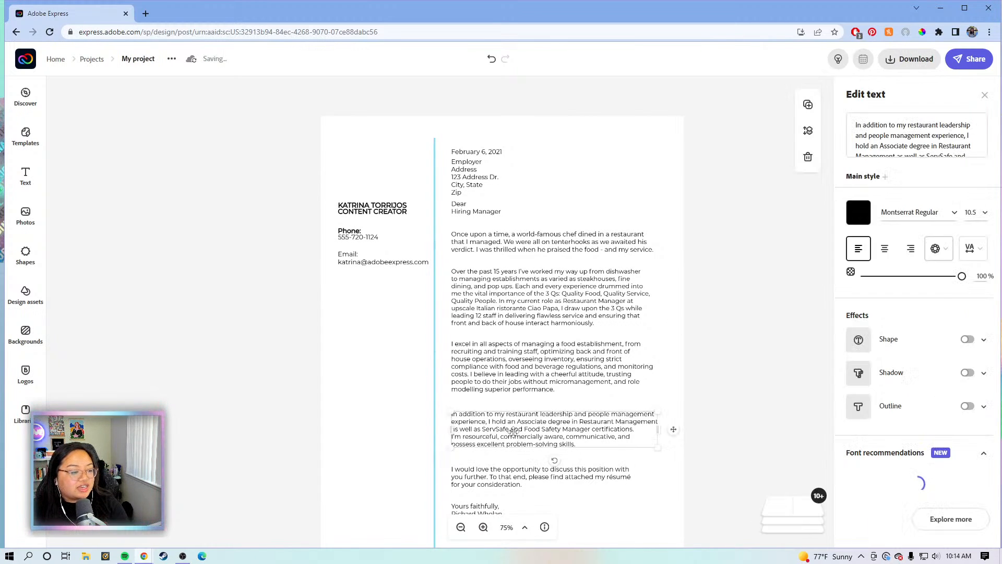
key(Delete)
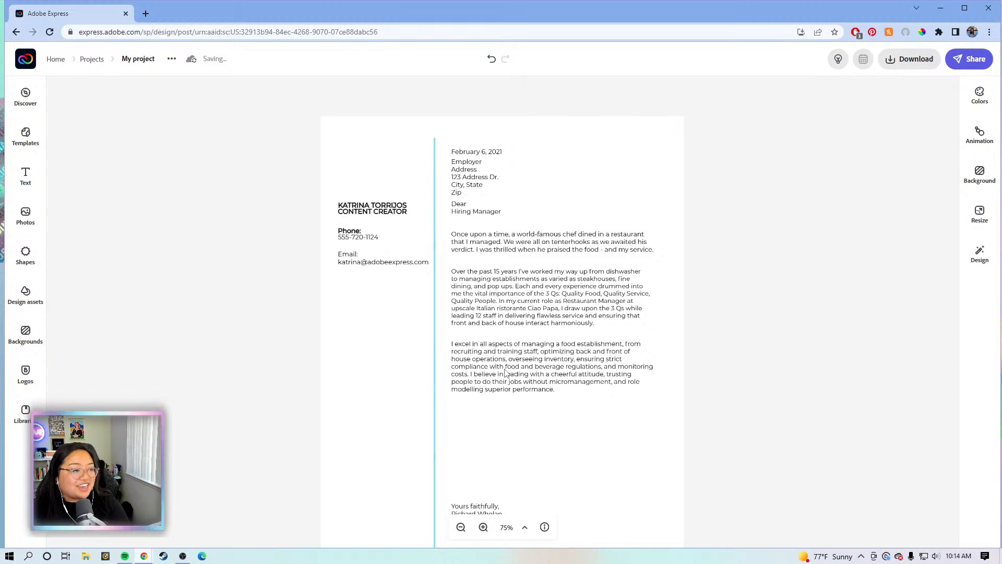
Move the 'I excel…', 'Over the past 15 years' and 'Once upon a time' paragraphs lower
click(504, 371)
drag(505, 372, 506, 406)
drag(511, 300, 516, 323)
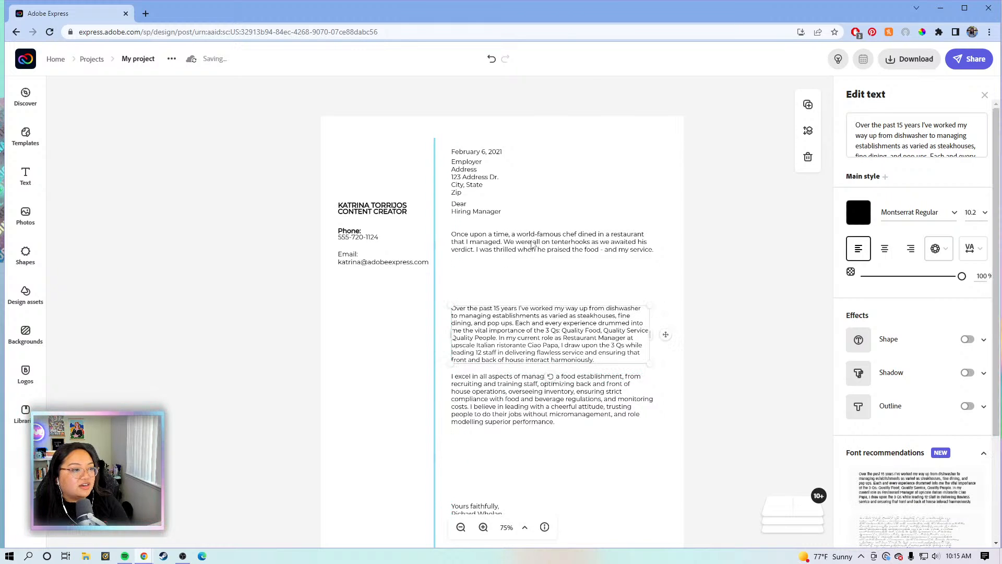
click(532, 238)
drag(526, 259, 538, 291)
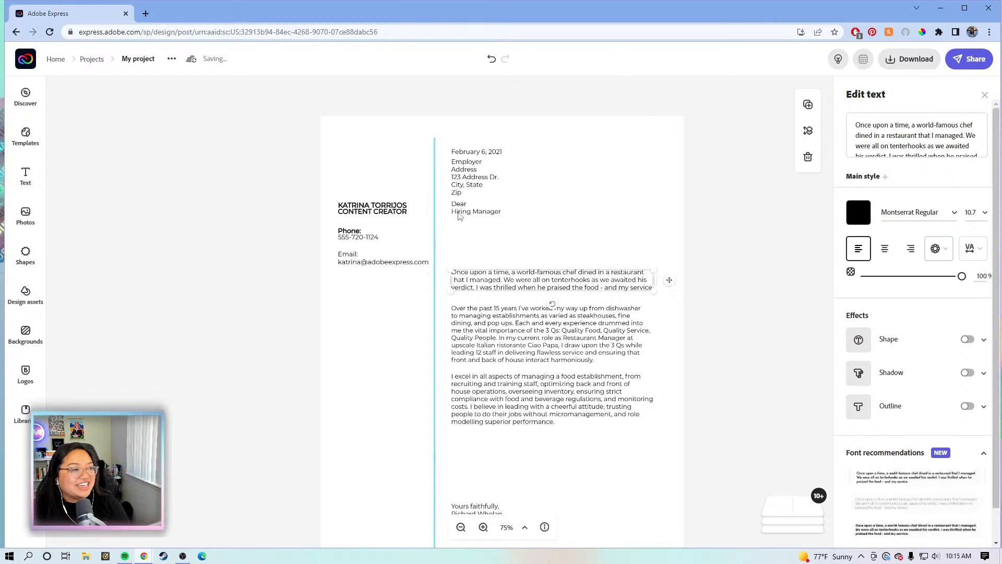
Lower the Dear Hiring Manager salutation and the employer address block further below the date
click(455, 211)
drag(462, 234, 467, 253)
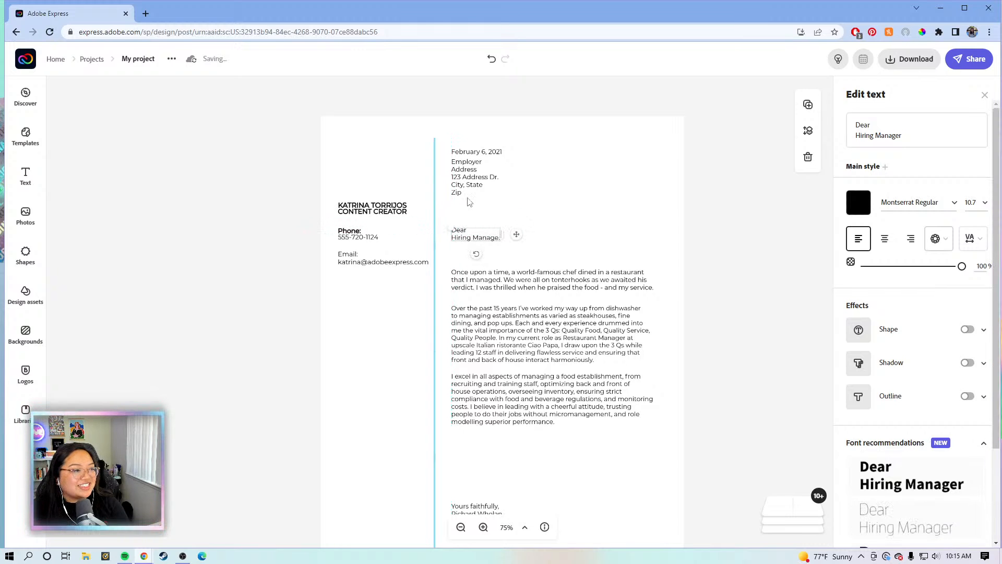
click(468, 195)
drag(464, 187, 464, 206)
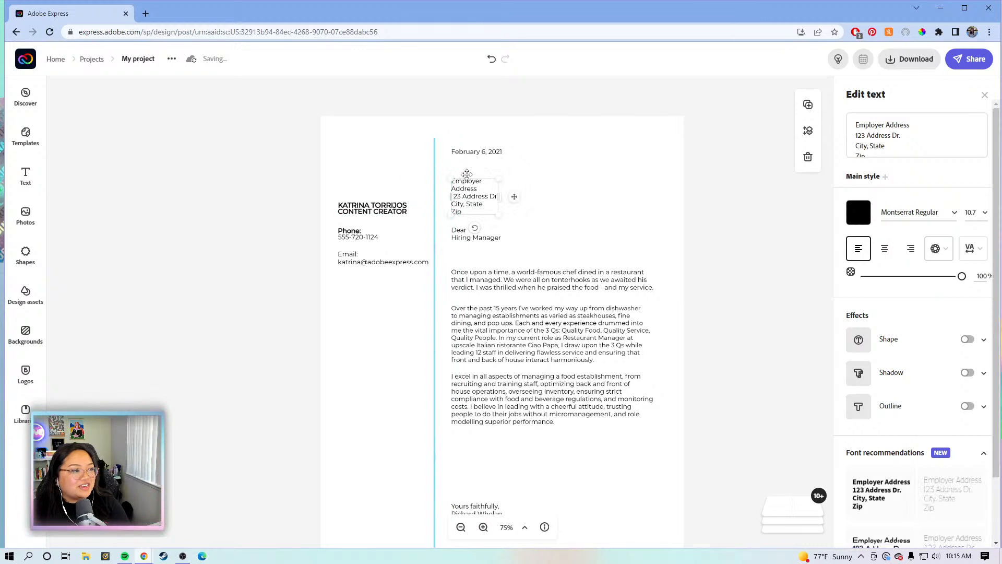
click(484, 152)
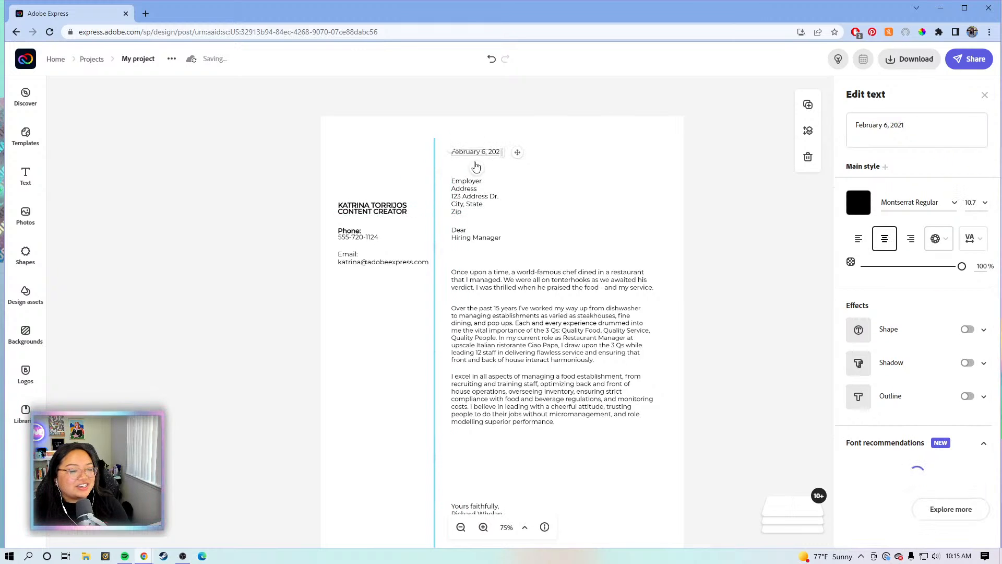
Replace the template's date with 'June 10, 2022'
click(909, 125)
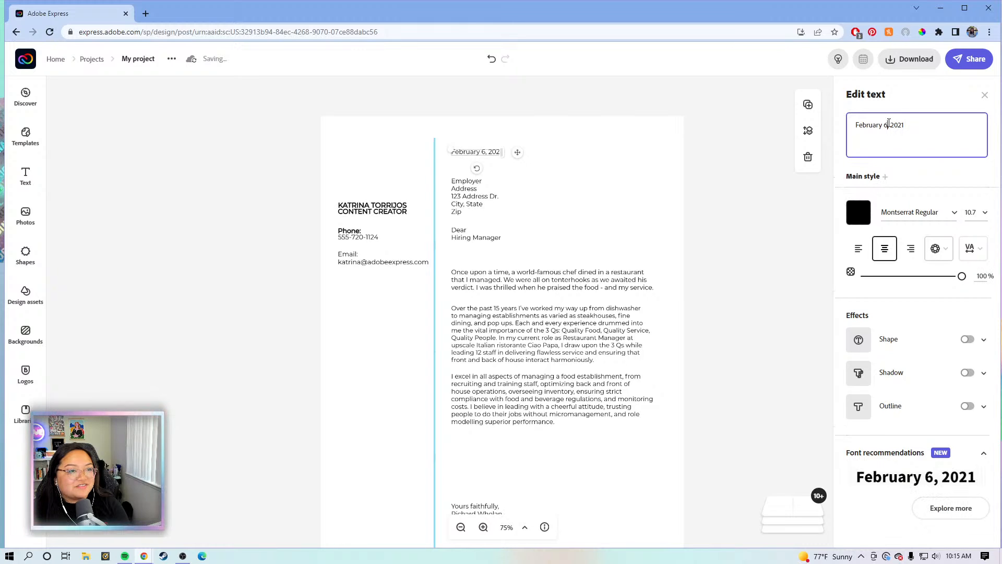
key(BackSpace)
key(BackSpace)
key(BackSpace)
key(BackSpace)
key(BackSpace)
key(BackSpace)
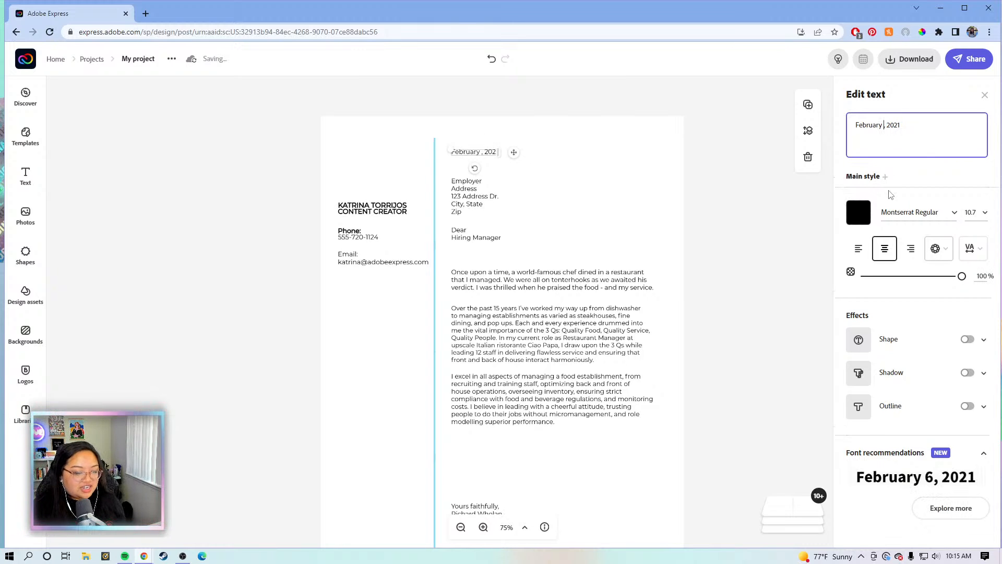
key(BackSpace)
key(BackSpace)
key(BackSpace)
key(BackSpace)
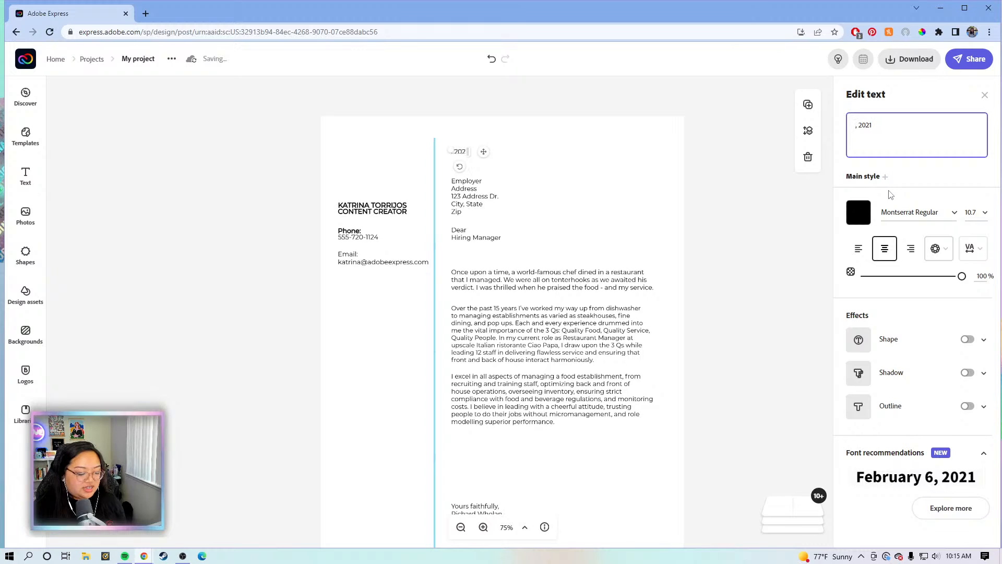
text(Ju)
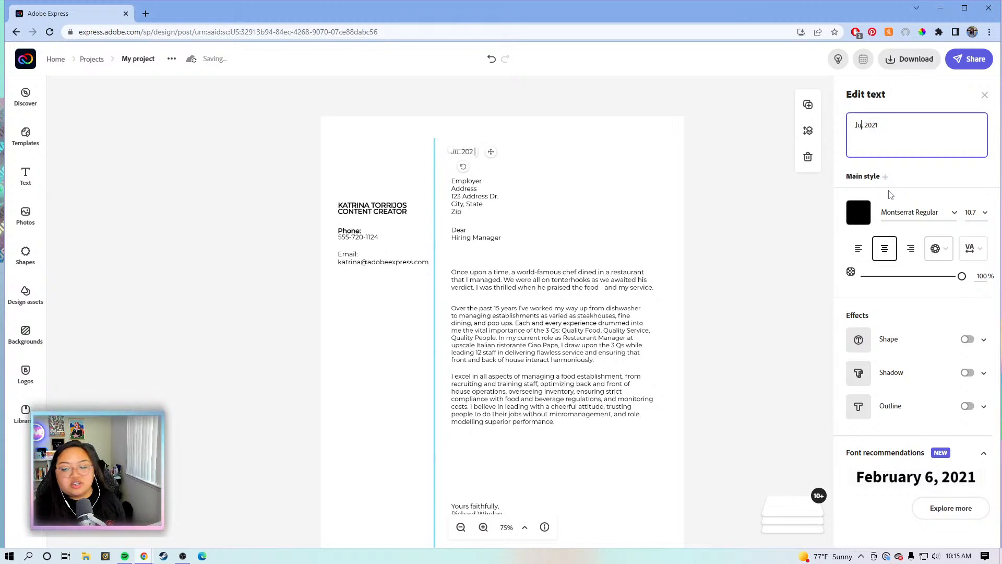
text(ne)
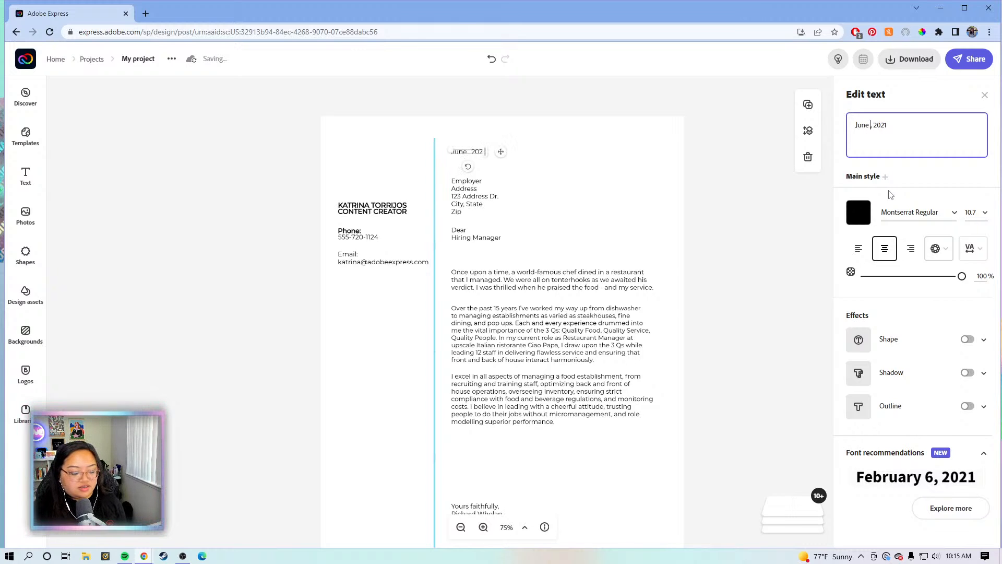
text( 10)
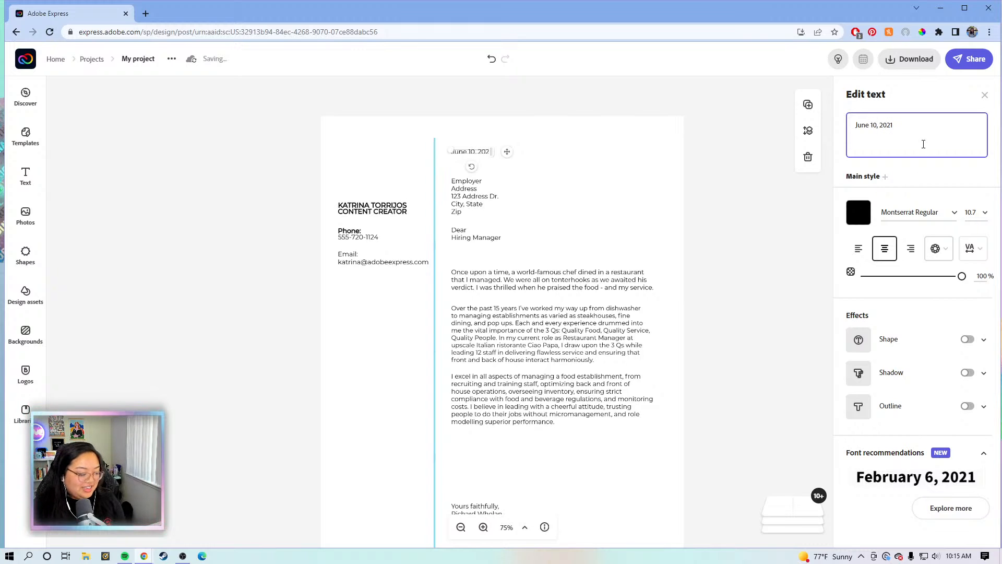
key(BackSpace)
text(2)
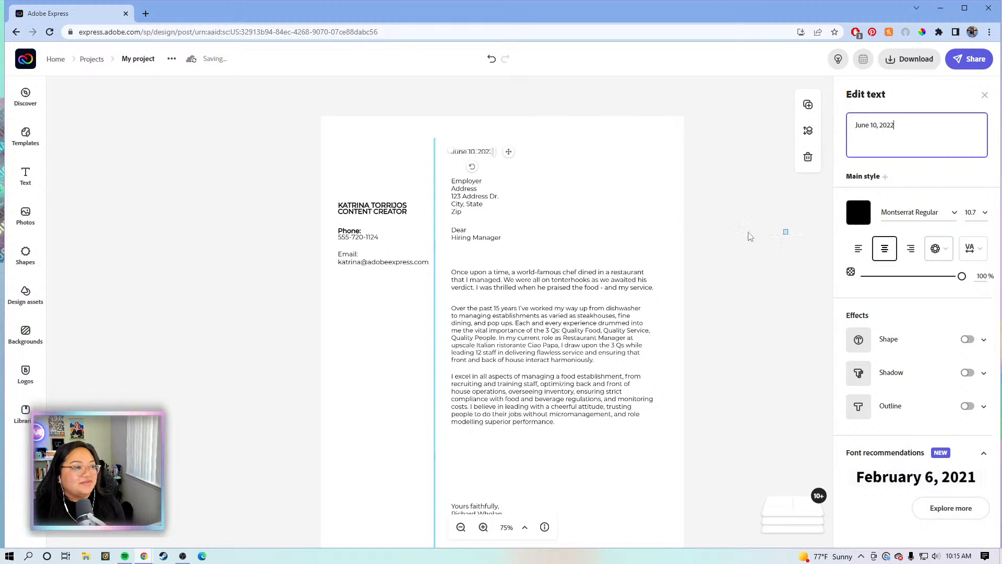
click(751, 236)
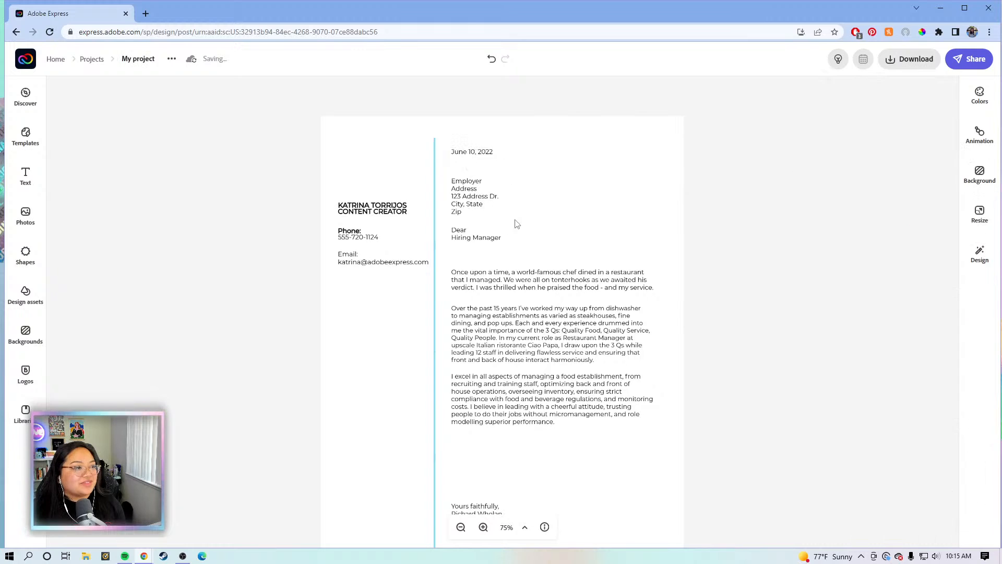
click(473, 152)
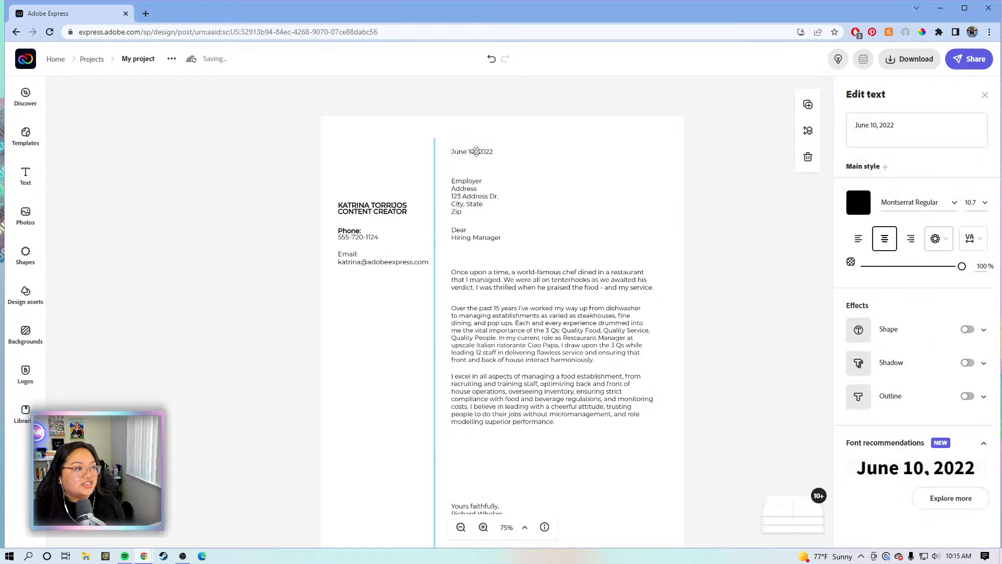
Nudge the Dear Hiring Manager greeting slightly lower
click(464, 196)
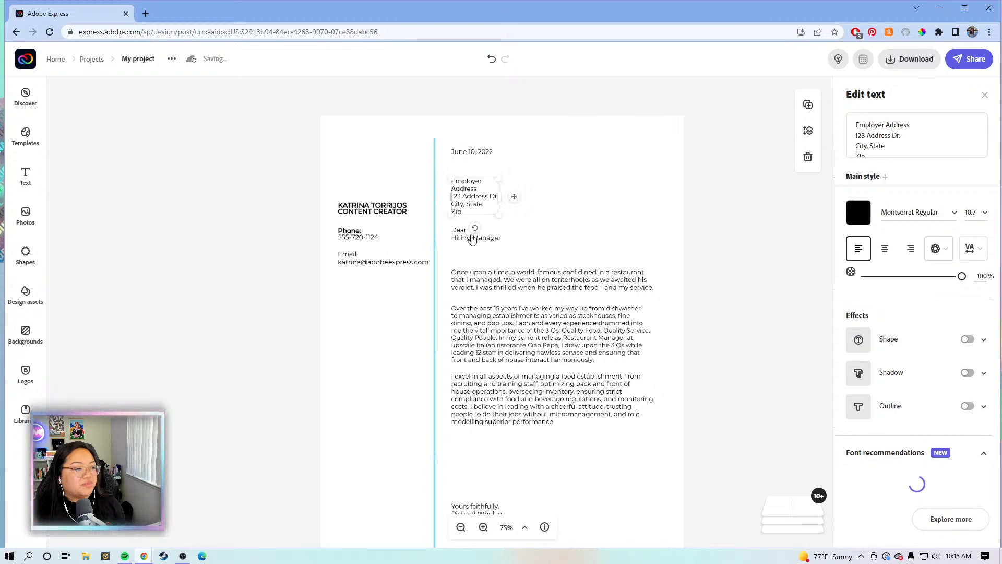
scroll(458, 241, down, 1)
click(459, 241)
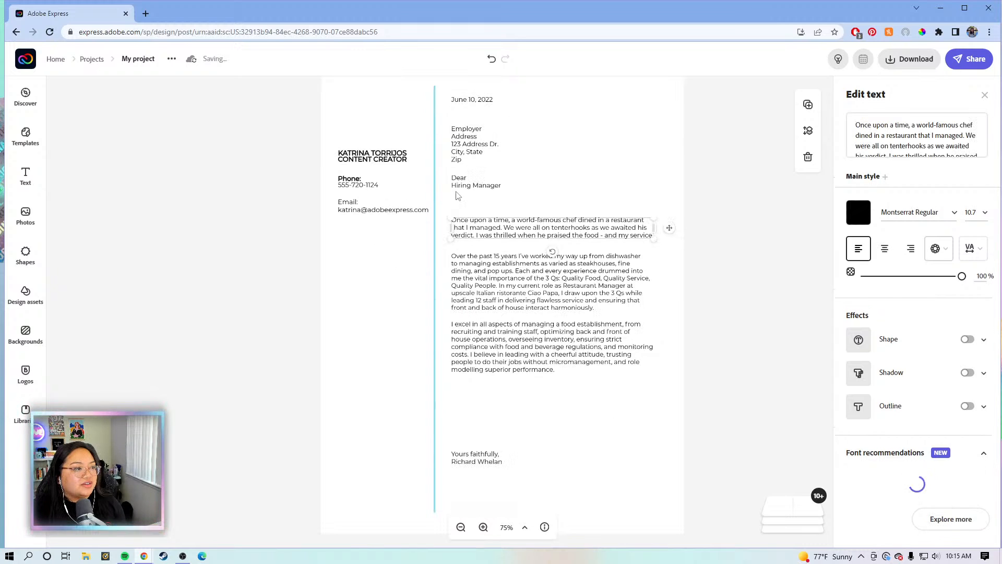
click(460, 185)
click(460, 185)
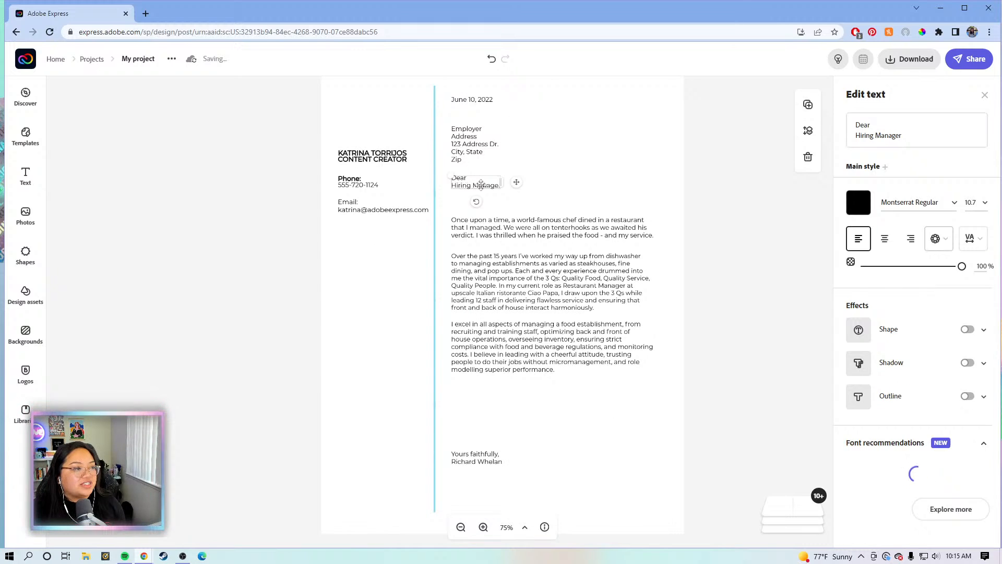
drag(520, 186, 520, 194)
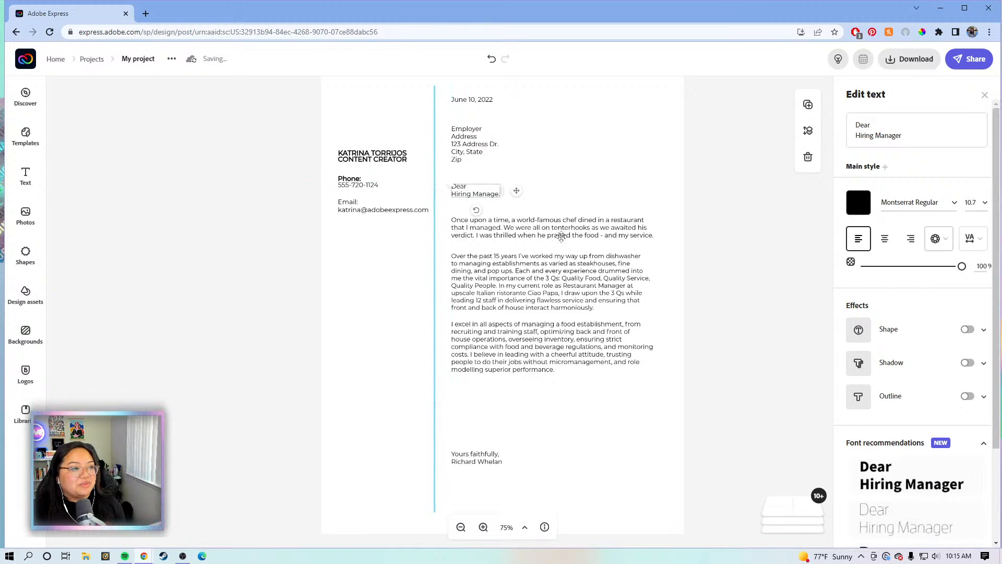
Move the Yours faithfully sign-off up closer to the body paragraphs
click(517, 349)
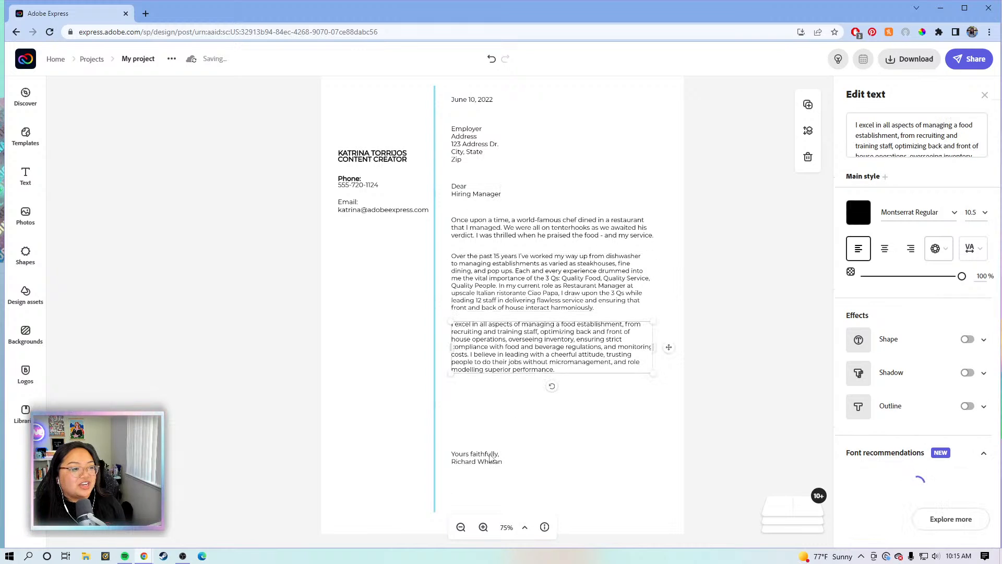
click(473, 462)
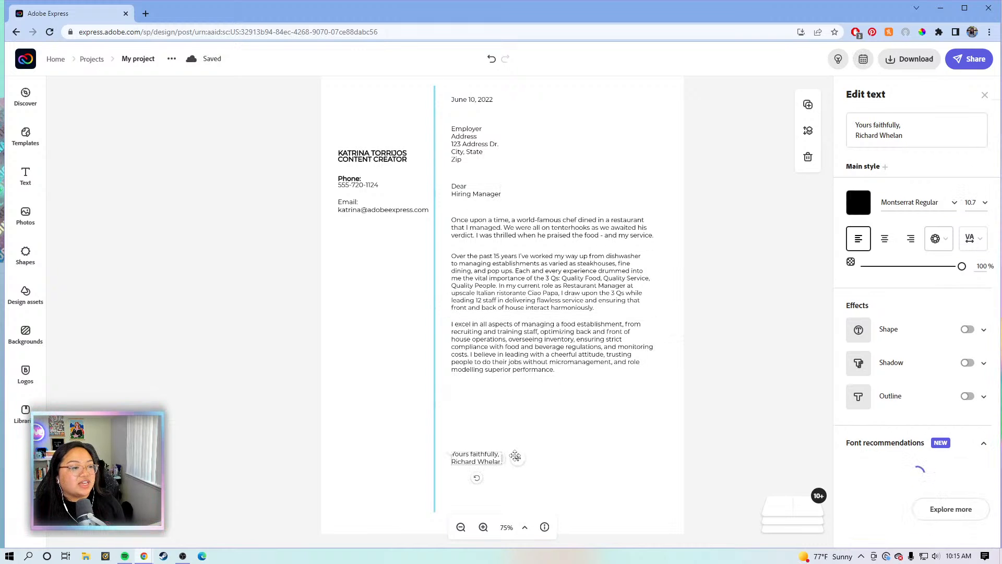
drag(520, 444, 505, 424)
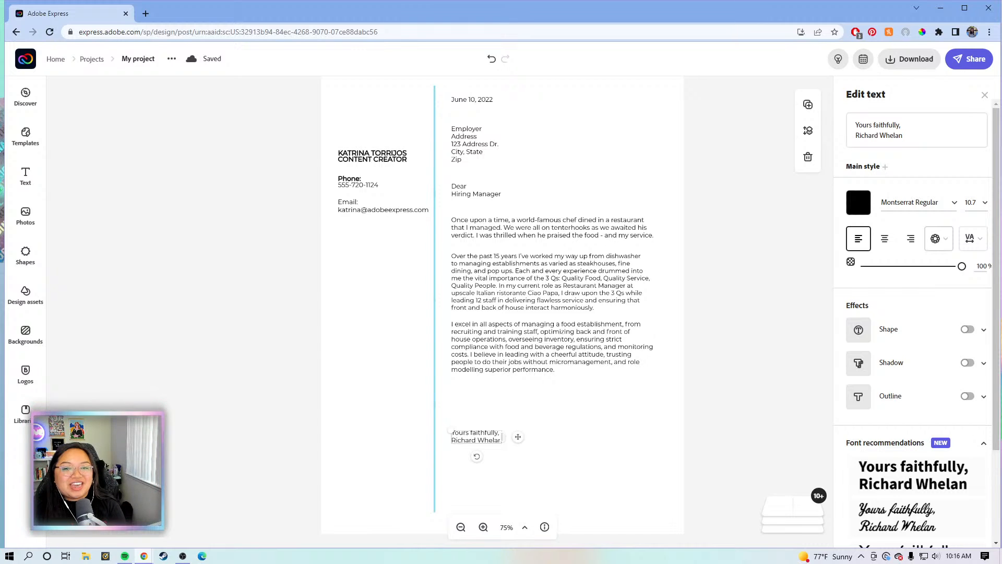
click(691, 406)
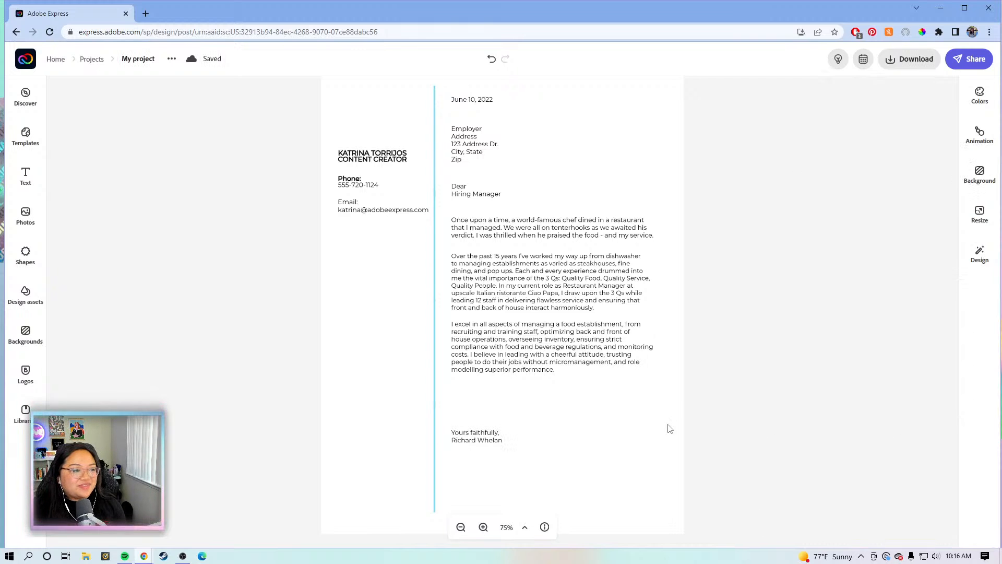
click(472, 443)
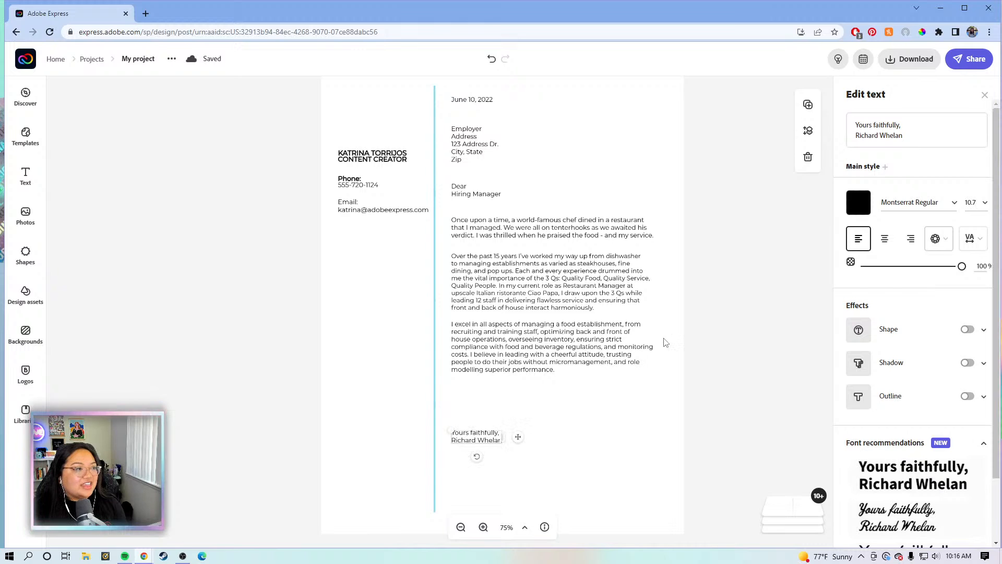
Shift the sidebar name, phone and email block together slightly lower
scroll(422, 283, up, 1)
drag(304, 194, 412, 290)
drag(363, 233, 358, 259)
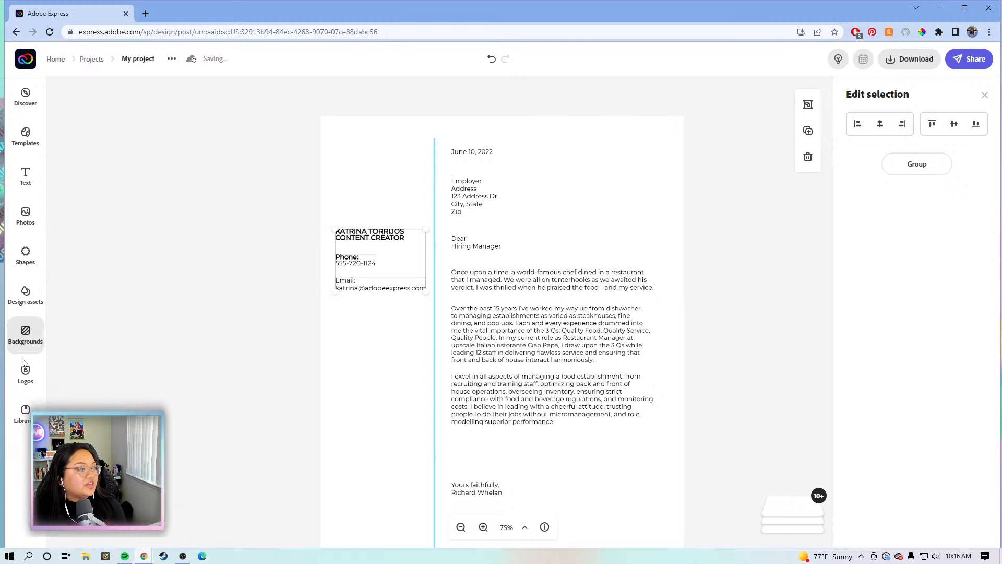
Add the floral KT monogram from Logos and place it top left above the name
click(33, 382)
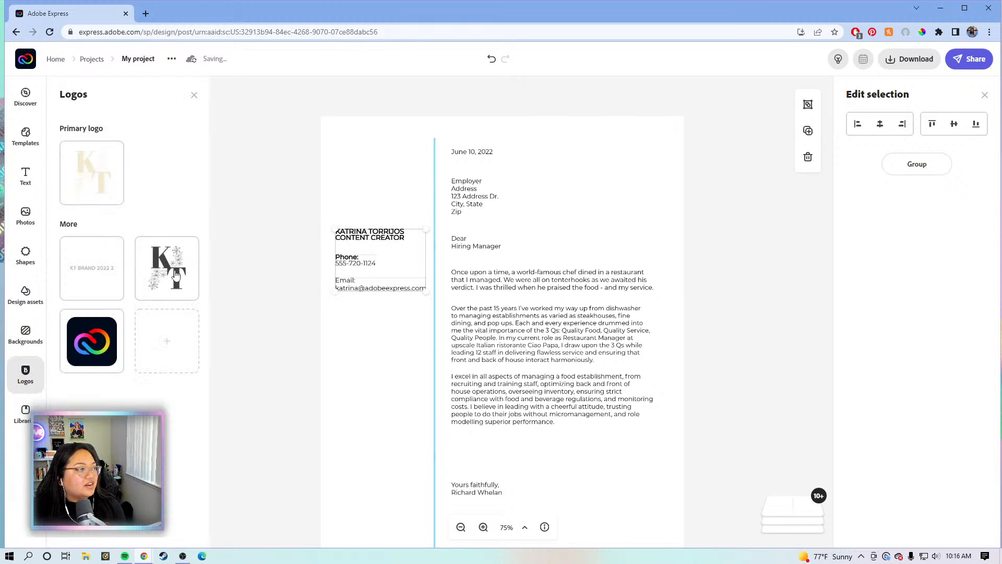
click(167, 273)
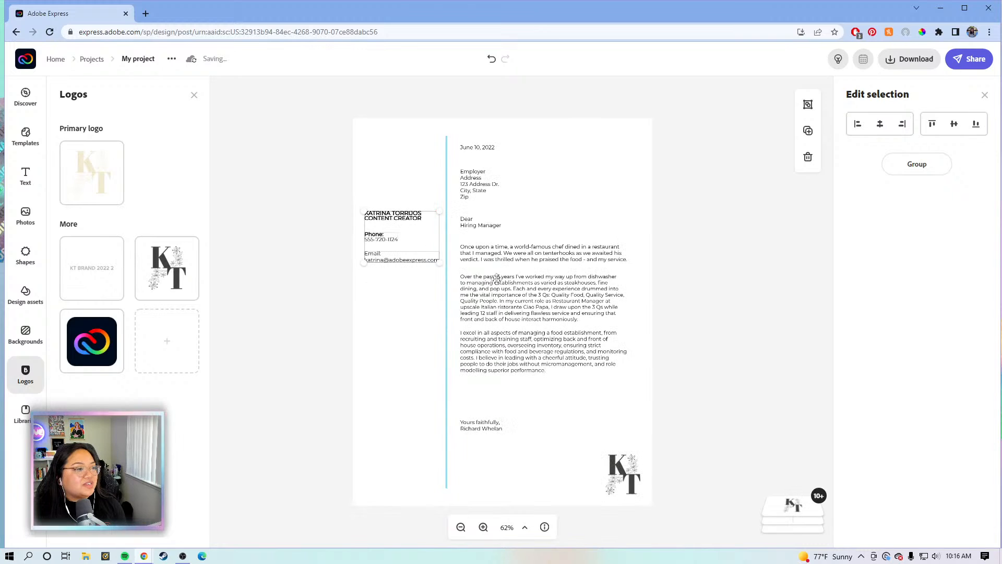
click(622, 476)
drag(450, 212, 388, 185)
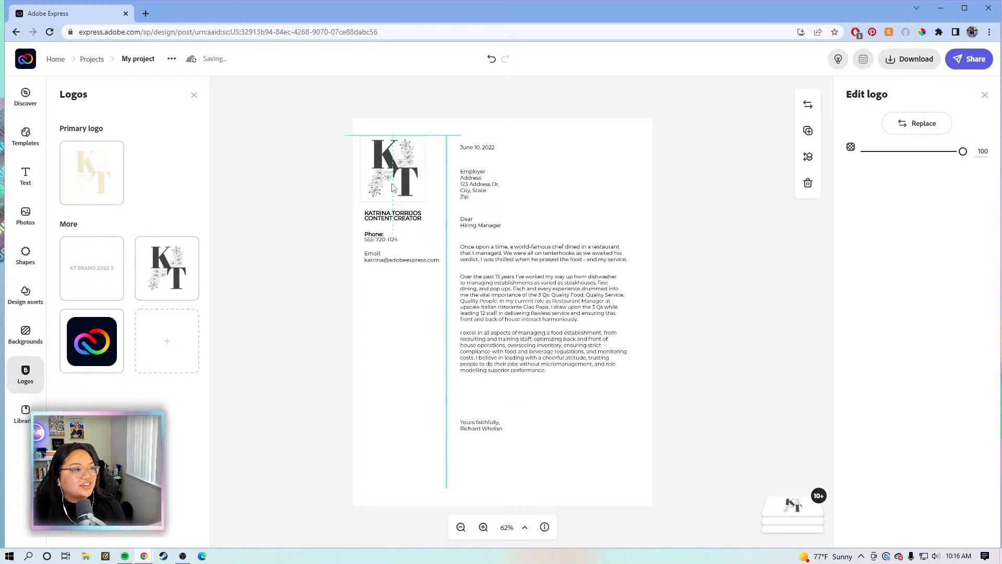
drag(393, 187, 393, 188)
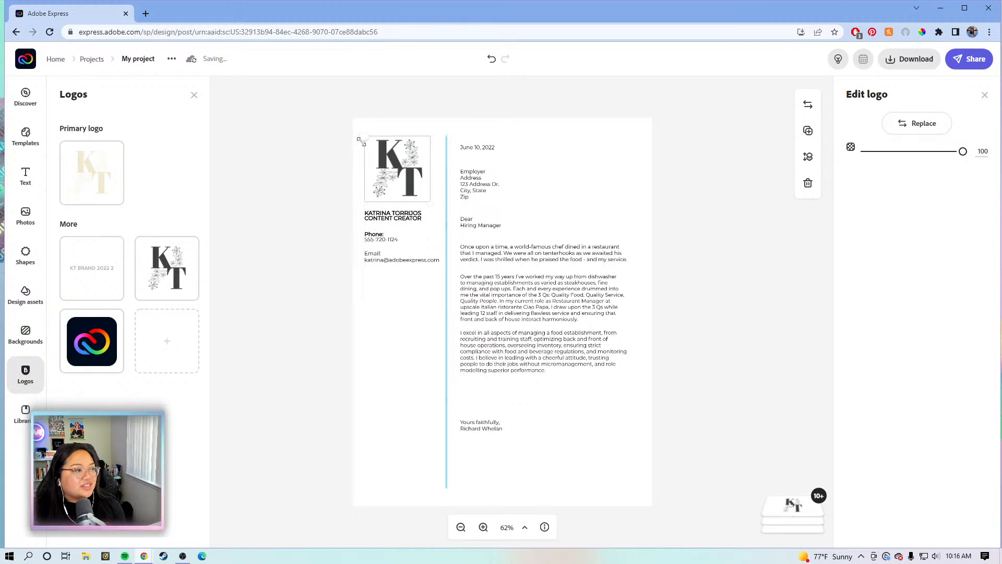
click(285, 166)
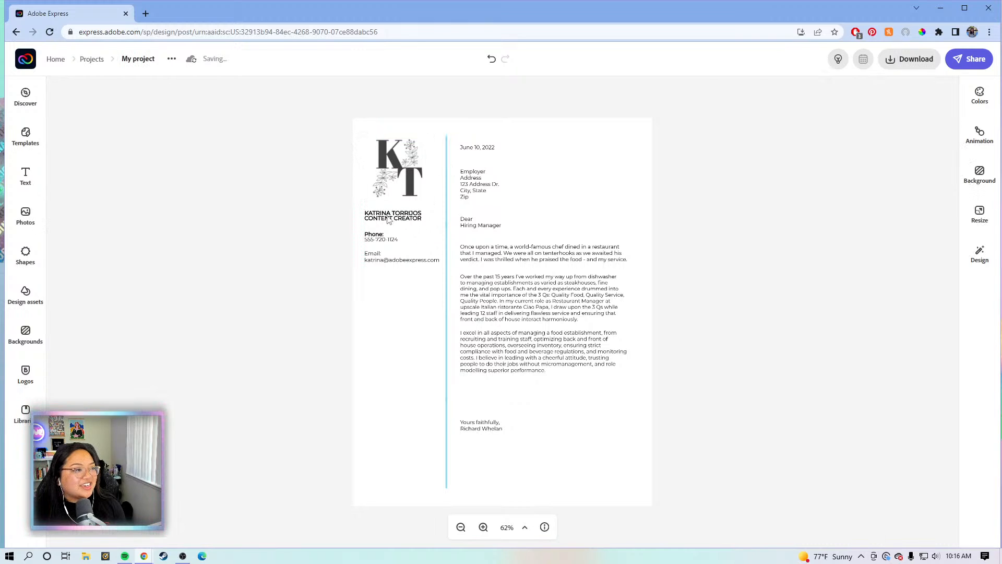
Nudge the KT monogram down slightly to sit just above the contact text
drag(336, 218, 392, 251)
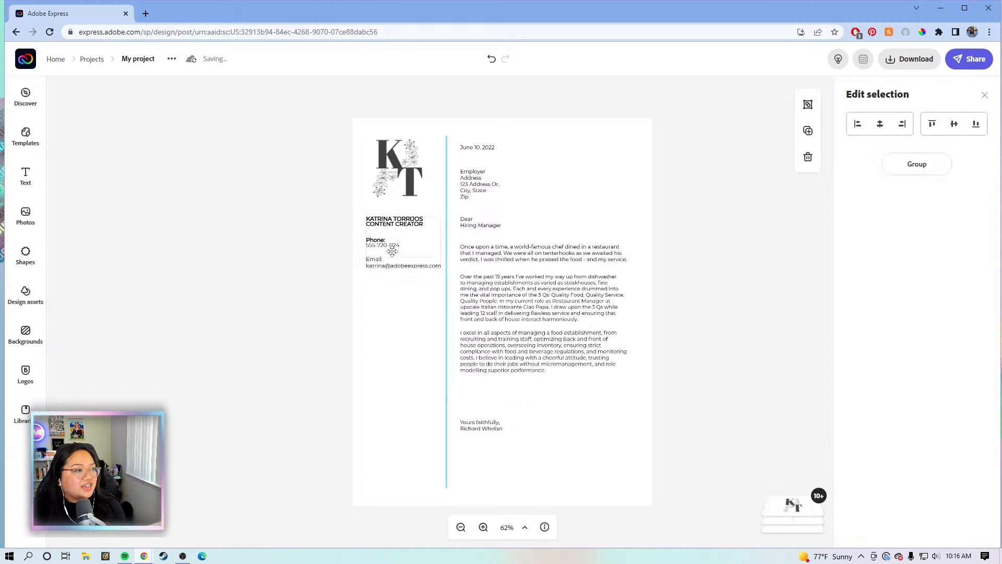
click(391, 178)
mouse_move(391, 168)
mouse_down()
mouse_move(393, 179)
mouse_move(391, 169)
mouse_up()
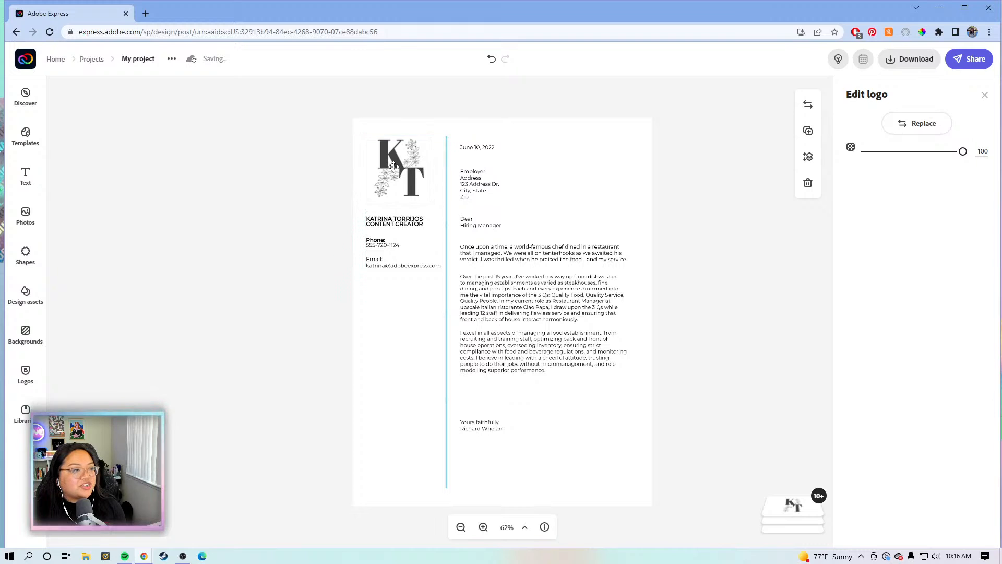
click(710, 206)
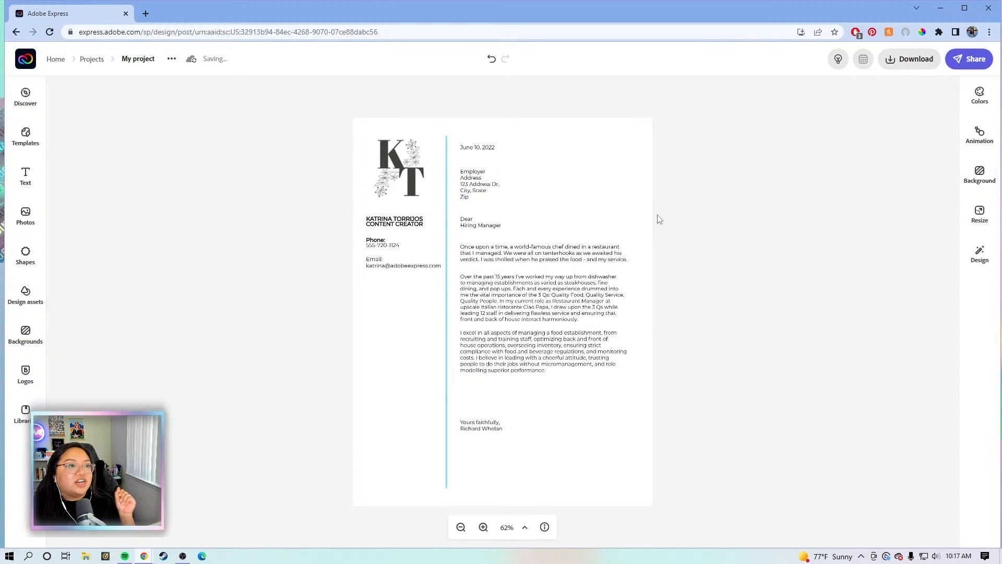
click(446, 204)
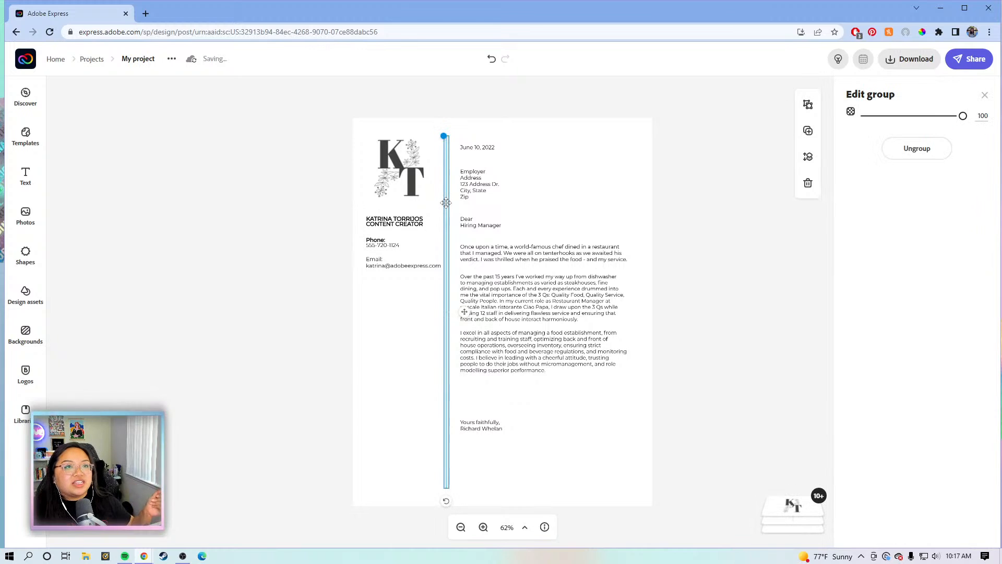
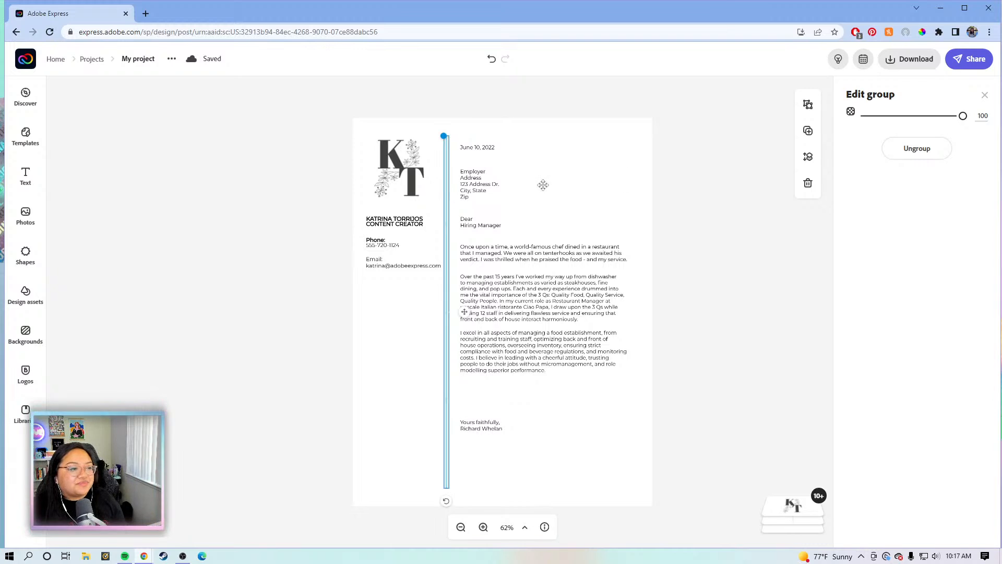
Delete the old vertical divider line between the sidebar and the letter body
click(631, 194)
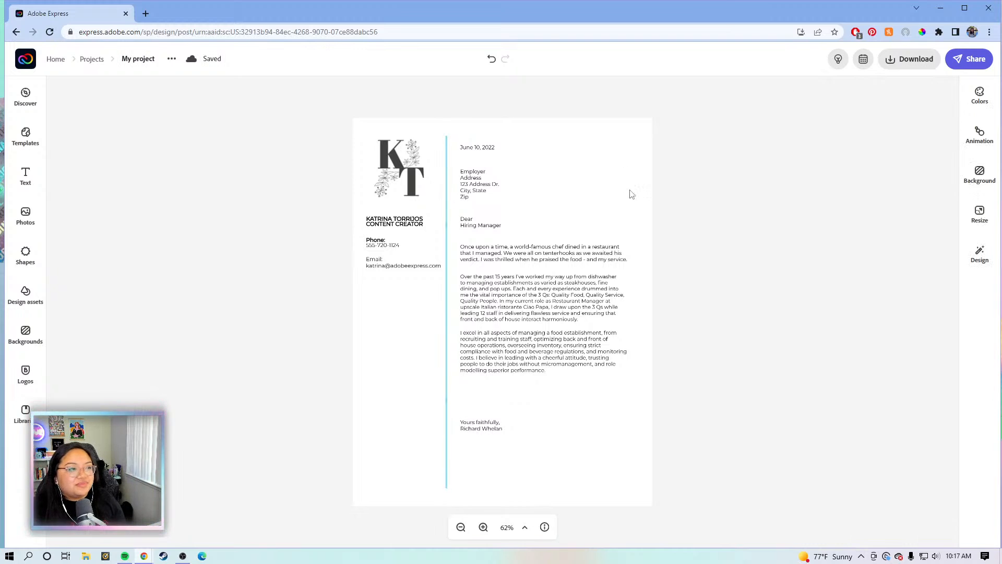
click(447, 177)
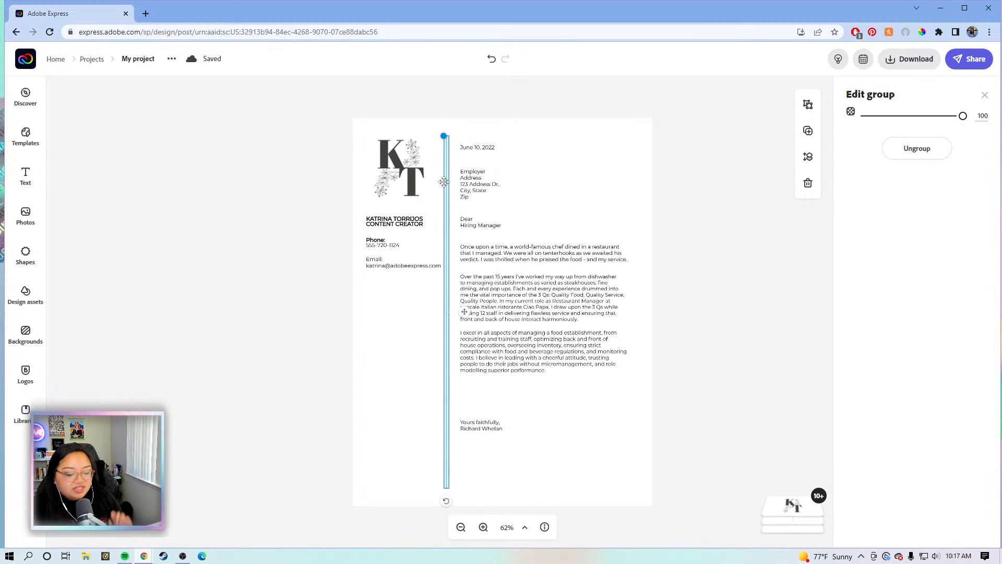
click(453, 186)
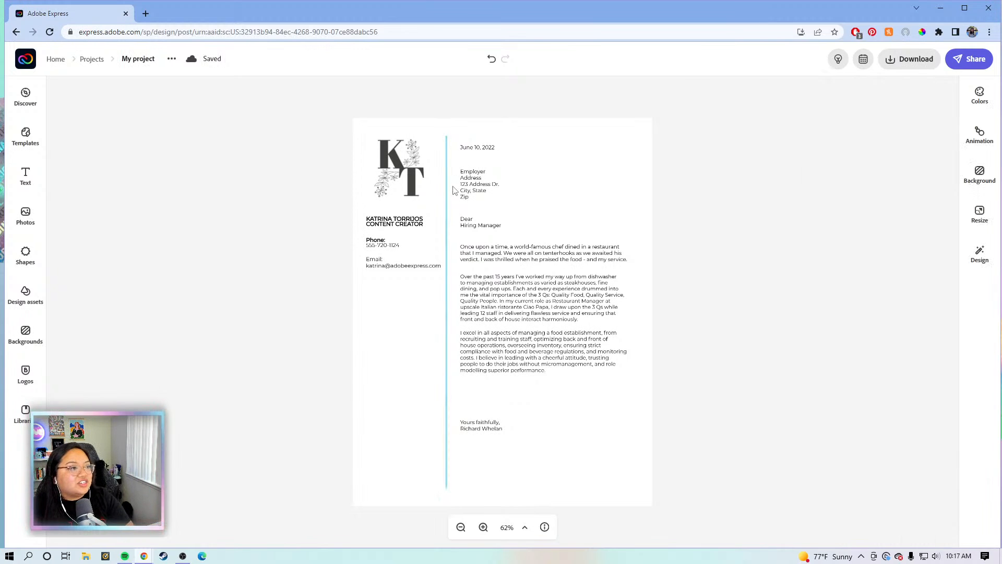
Add a vertical line with stroke width 4 beside the monogram column, extended toward the page bottom
click(25, 252)
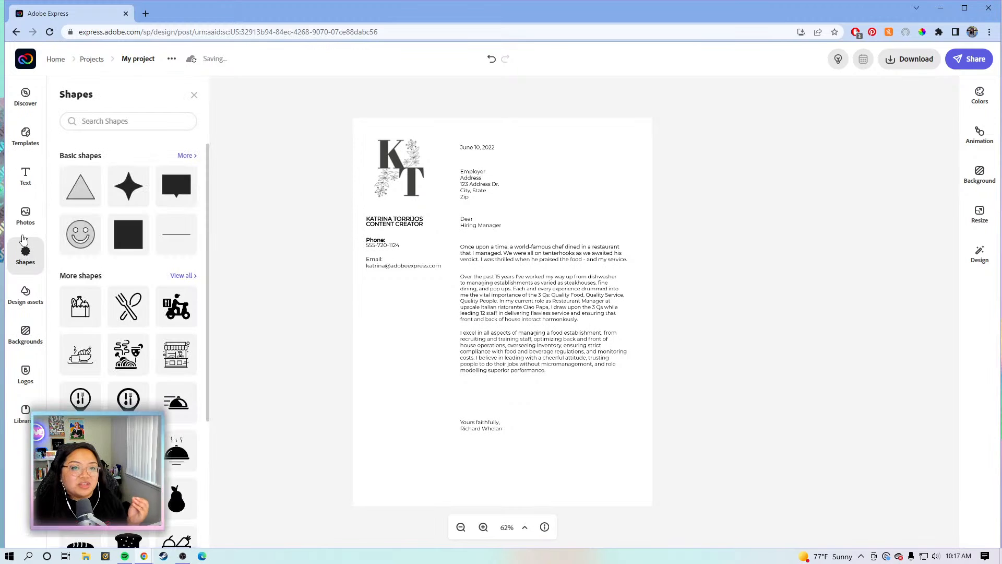
click(184, 234)
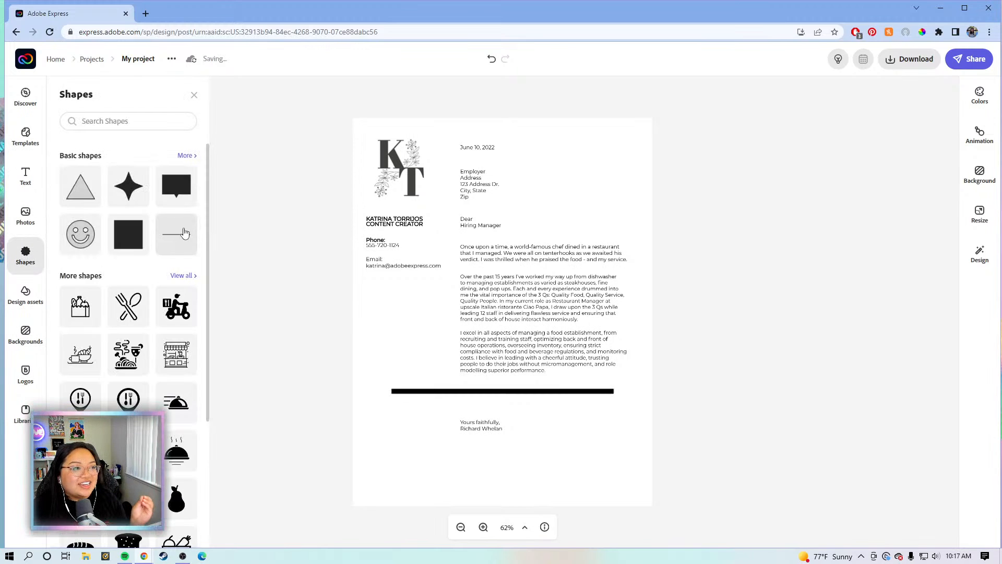
click(407, 394)
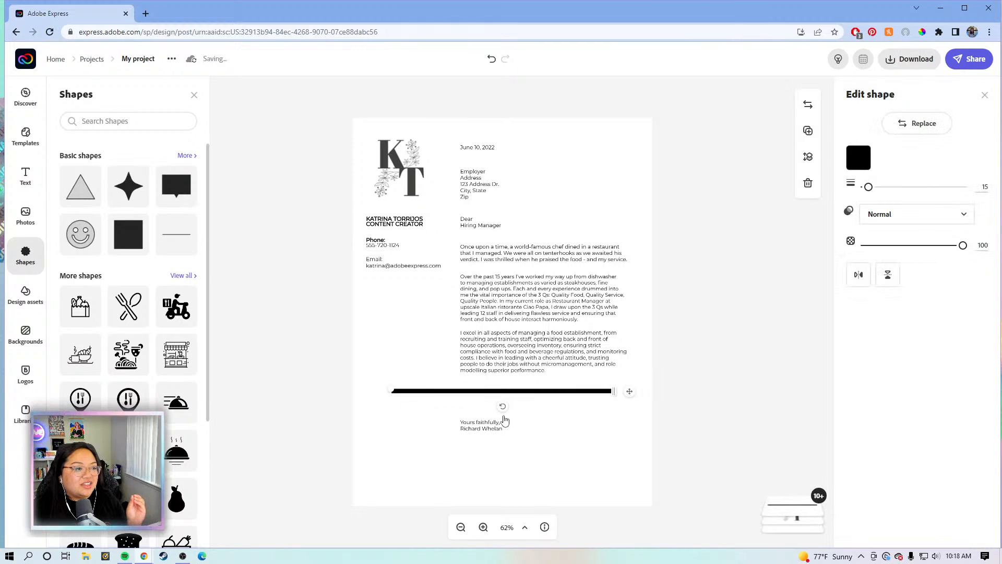
drag(502, 406, 404, 380)
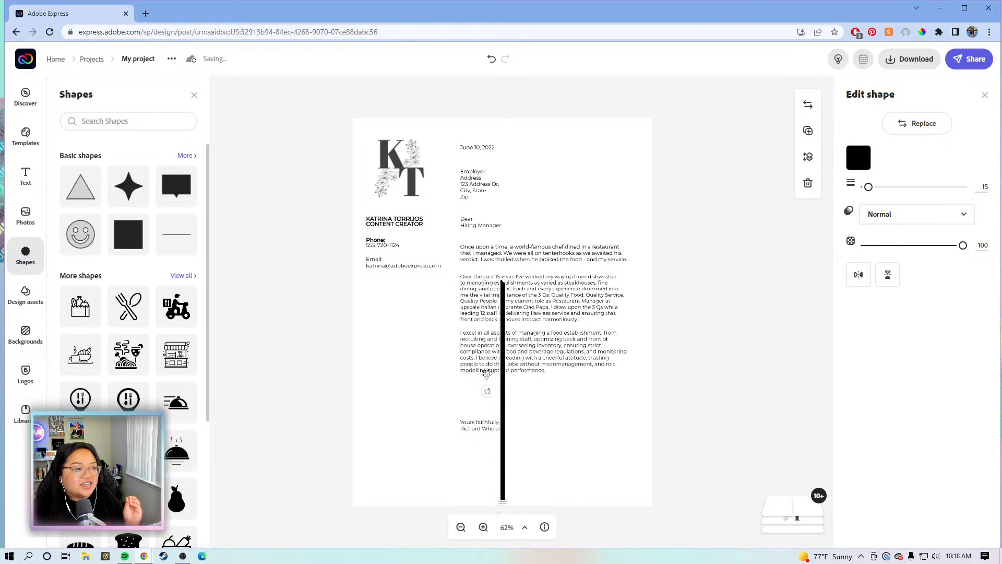
mouse_move(500, 389)
mouse_down()
mouse_move(462, 354)
mouse_move(430, 287)
mouse_move(430, 252)
mouse_move(451, 260)
mouse_up()
drag(869, 187, 862, 187)
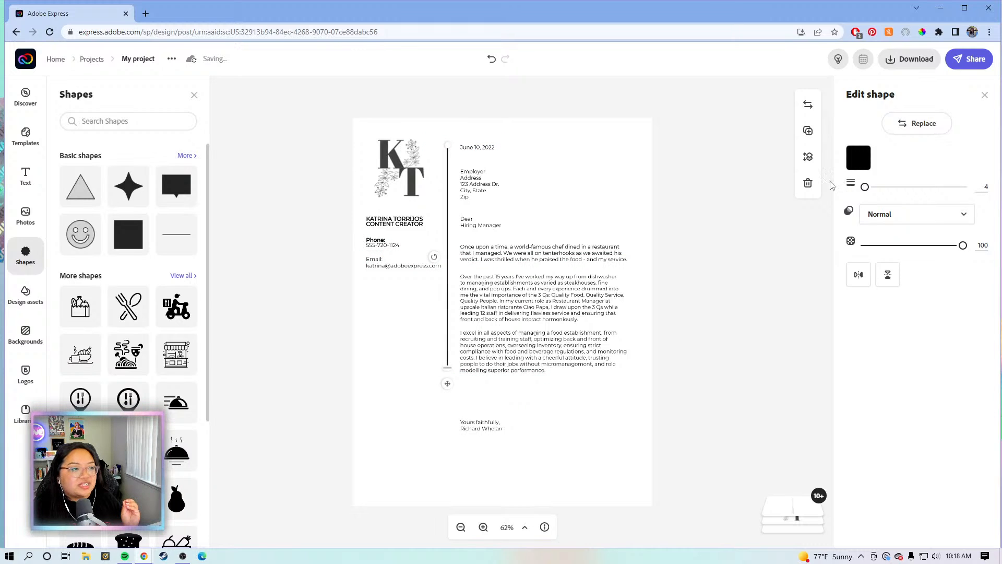
drag(448, 368, 437, 493)
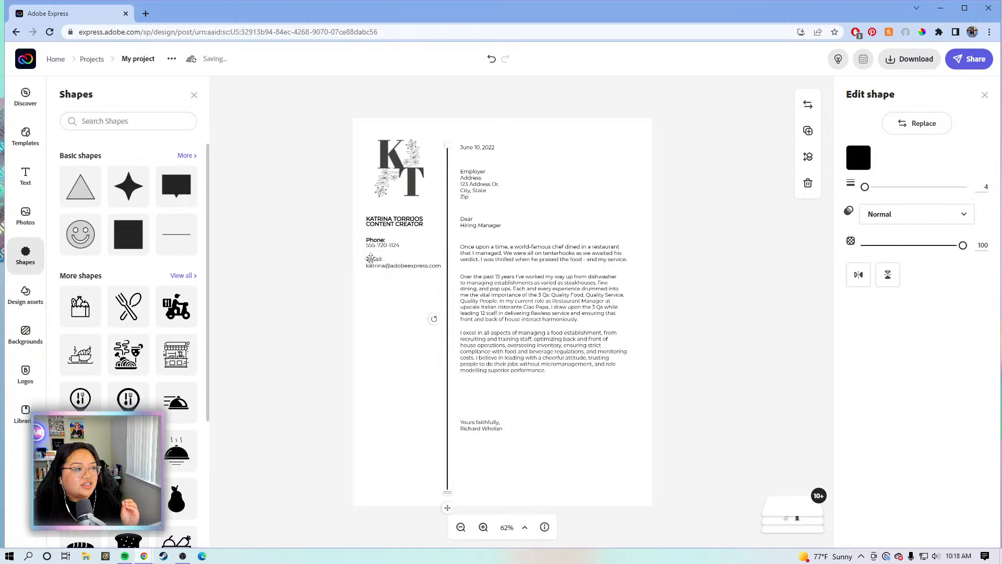
Select the logo and contact text together and nudge them down and left
click(318, 154)
drag(318, 155, 423, 282)
drag(406, 202, 409, 197)
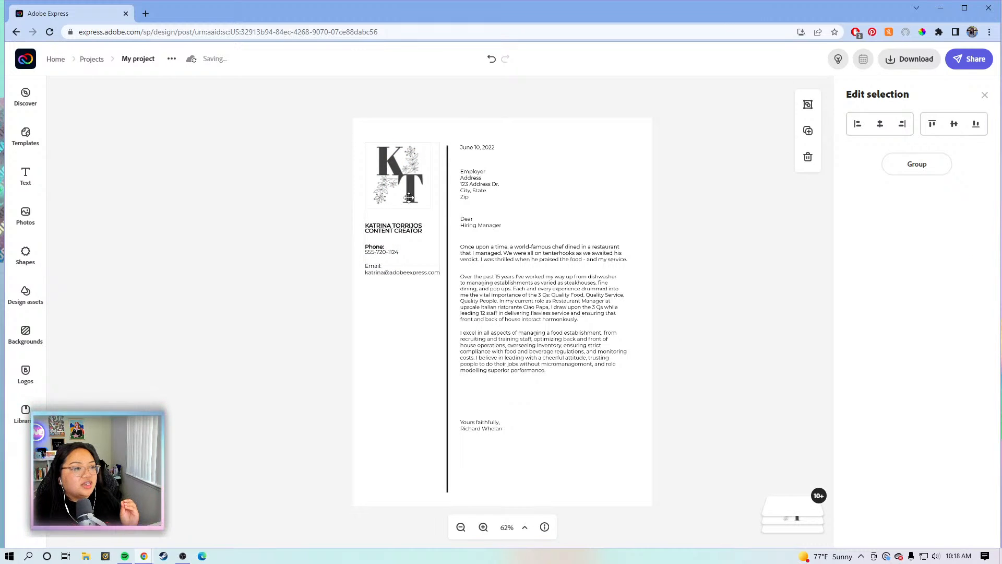
Fine-tune the logo, contact block and KT monogram positions, checking alignment at 100% zoom
drag(409, 197, 409, 198)
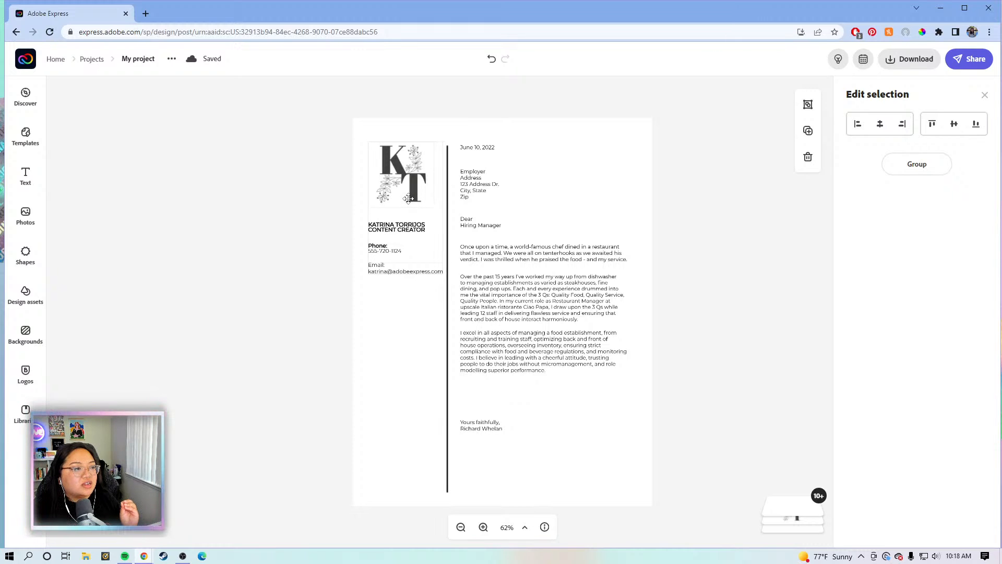
click(672, 225)
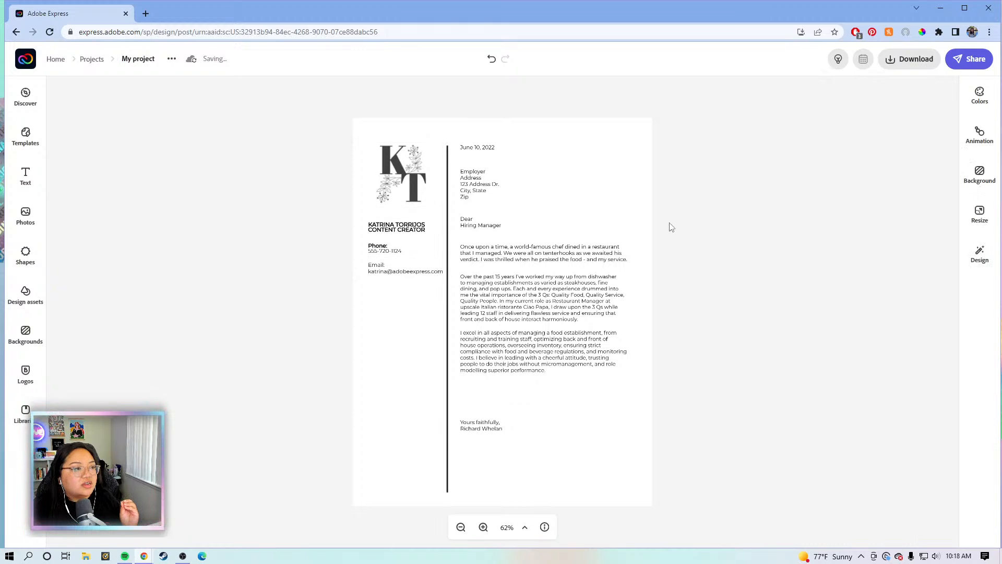
click(483, 527)
click(482, 527)
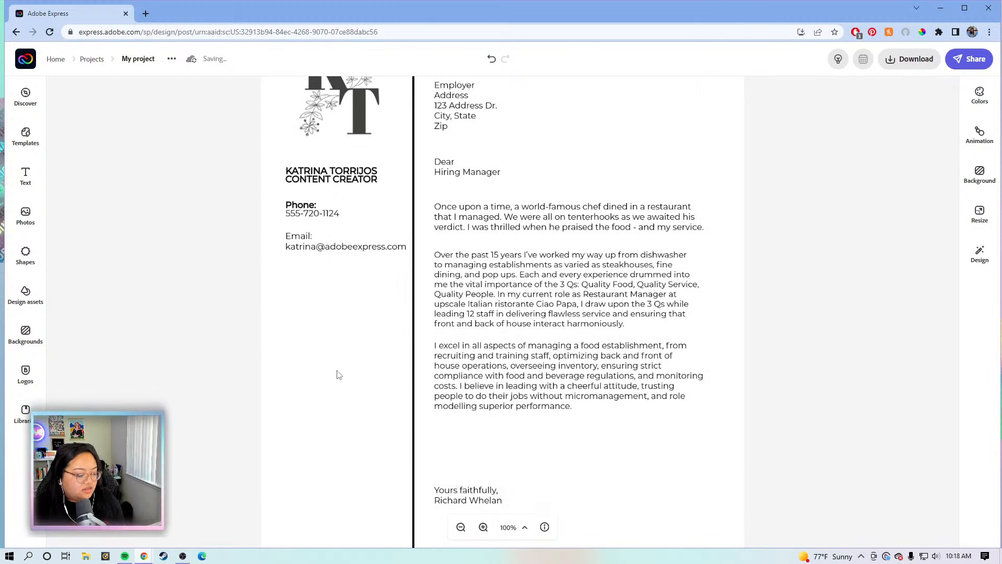
drag(329, 364, 345, 455)
click(354, 196)
drag(353, 198, 353, 200)
Zoom back out to 62% to show the whole letter
click(233, 385)
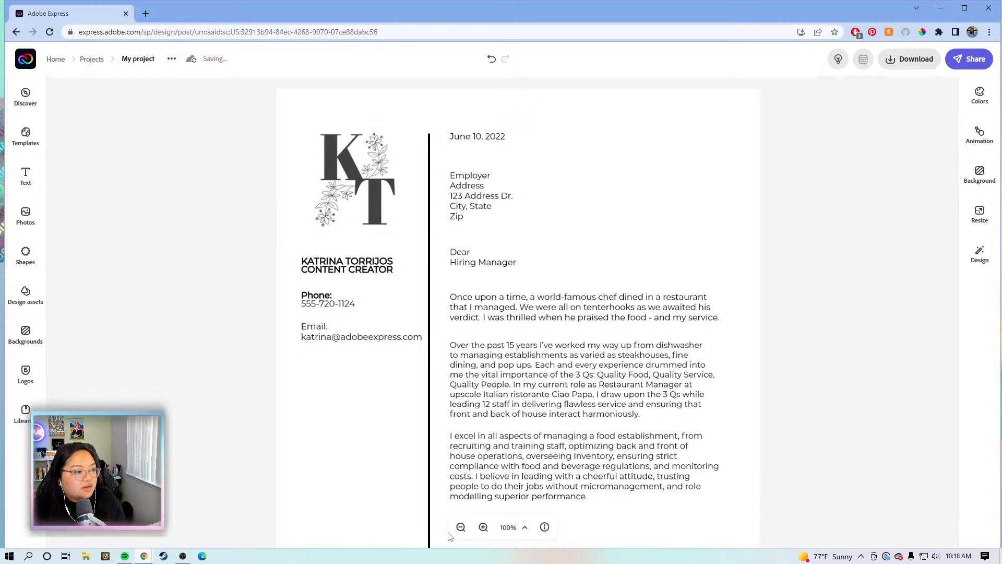
click(461, 527)
click(461, 527)
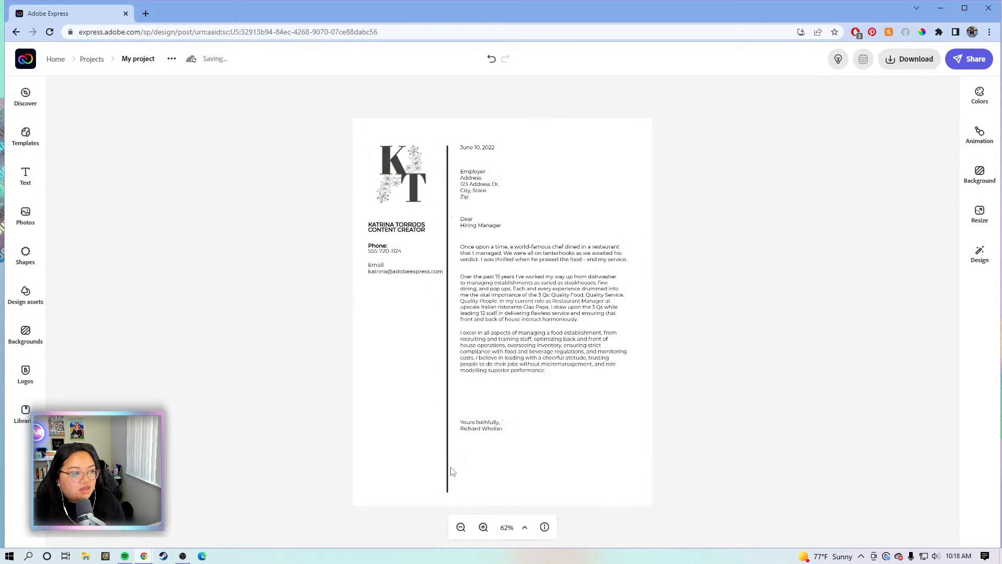
Change the closing from 'Yours faithfully,' to 'Best,'
click(448, 408)
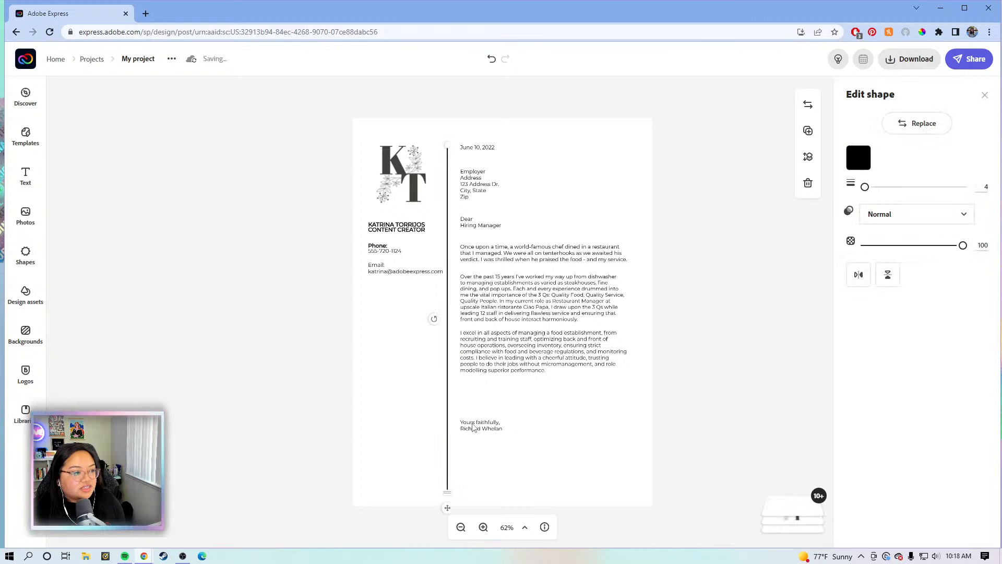
click(478, 425)
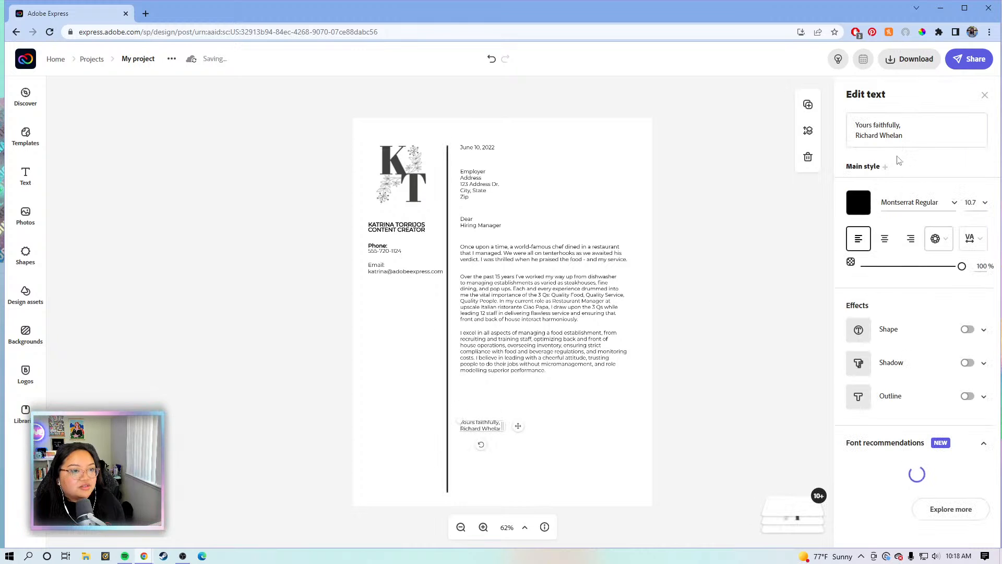
click(912, 131)
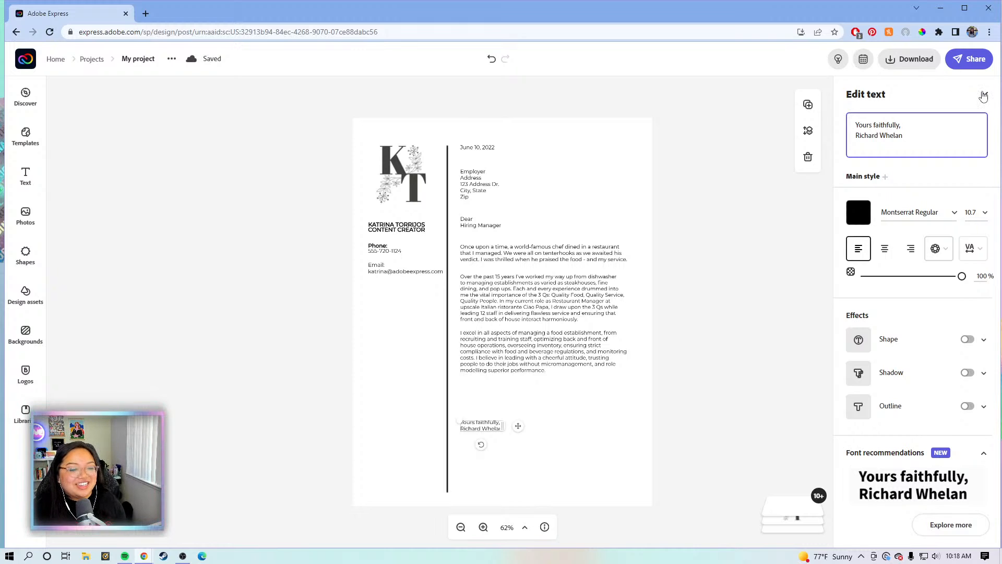
key(BackSpace)
key(BackSpace)
key(BackSpace)
key(BackSpace)
key(BackSpace)
key(BackSpace)
key(BackSpace)
key(BackSpace)
key(BackSpace)
key(BackSpace)
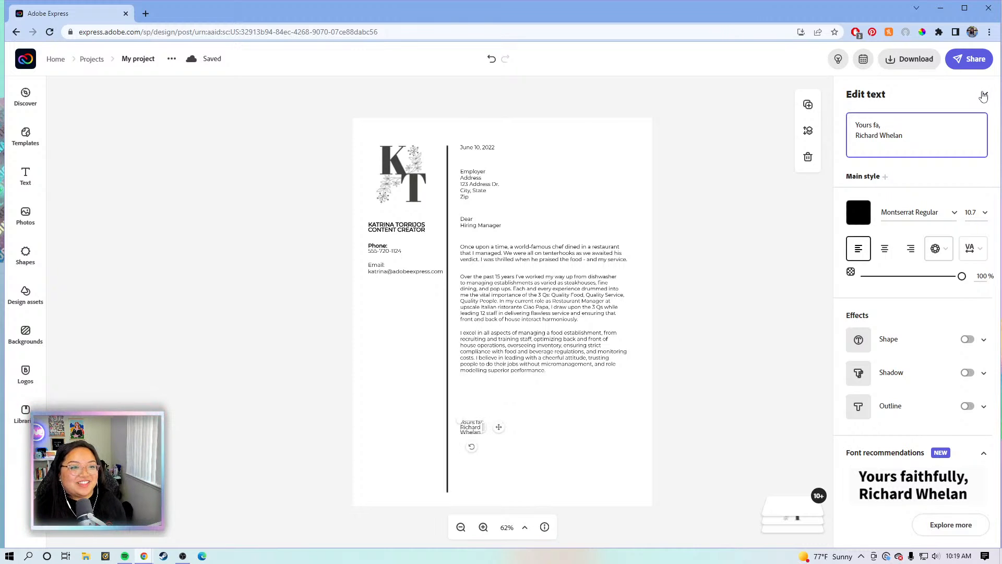
text(,)
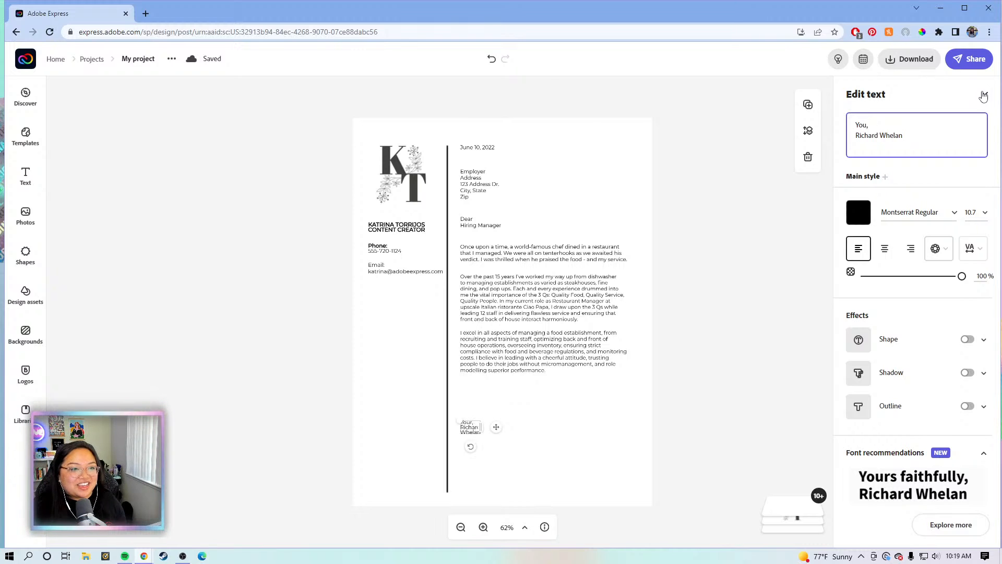
text(Bes)
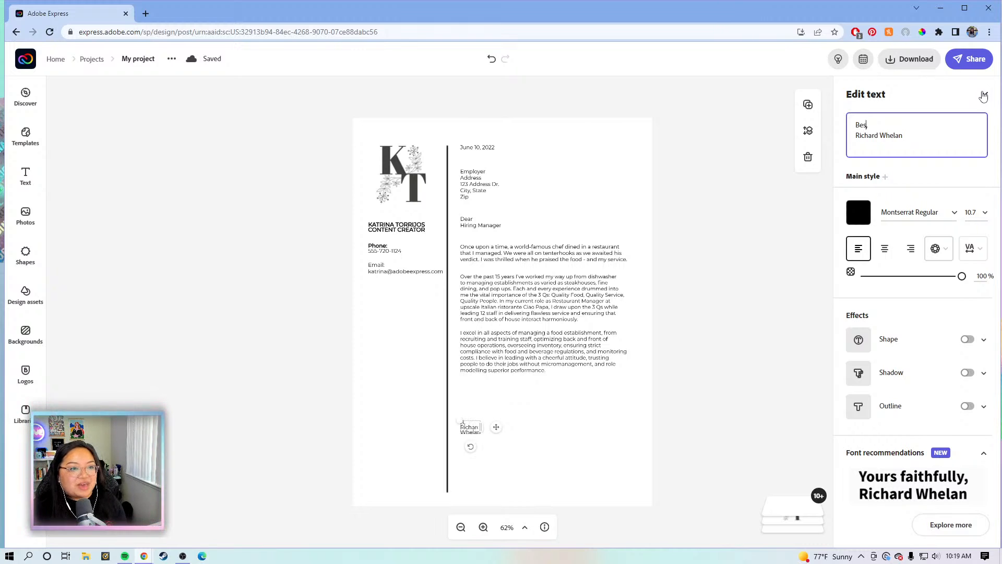
text(t,)
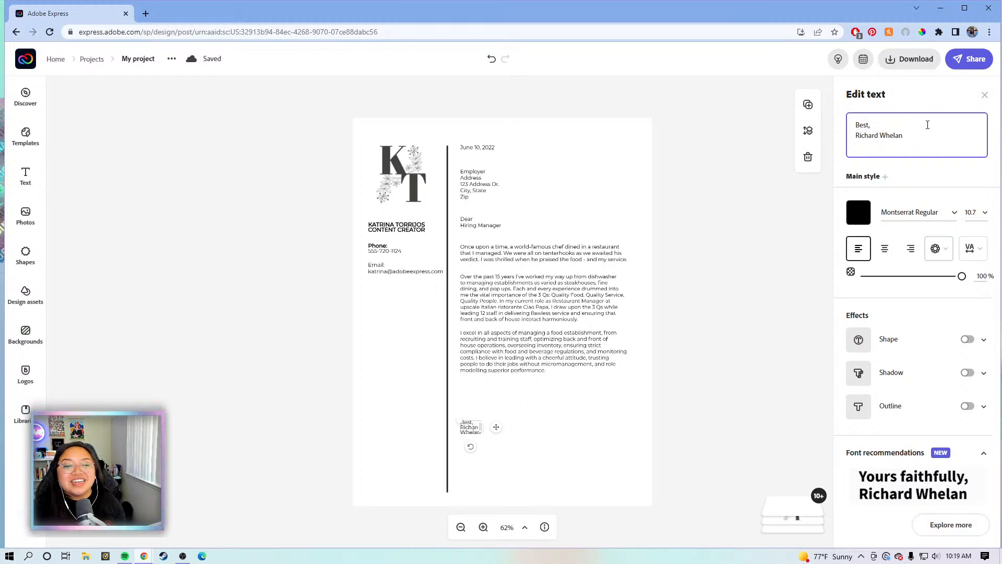
Replace the previous signer's name under the closing with the applicant's full name
drag(909, 135, 853, 137)
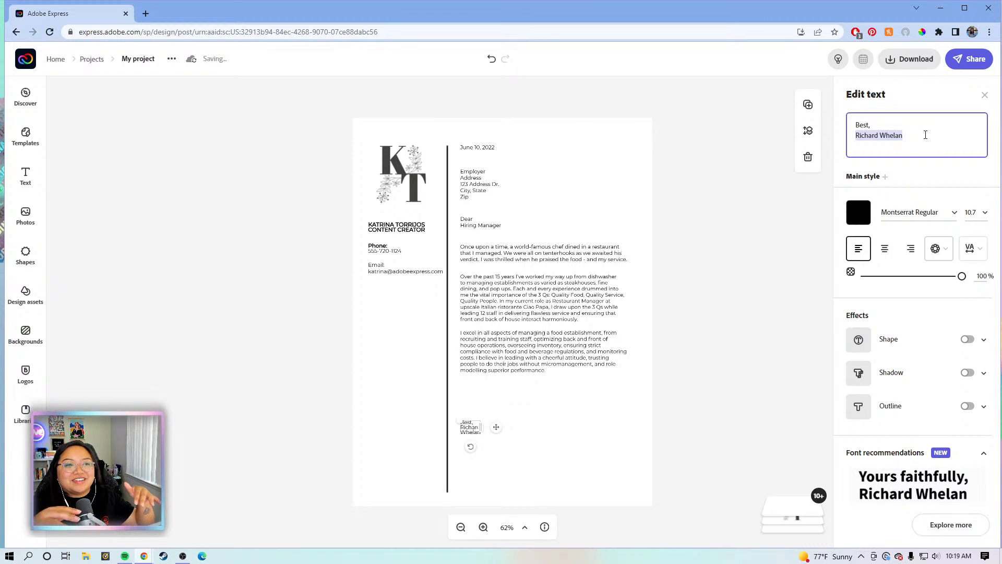
click(886, 127)
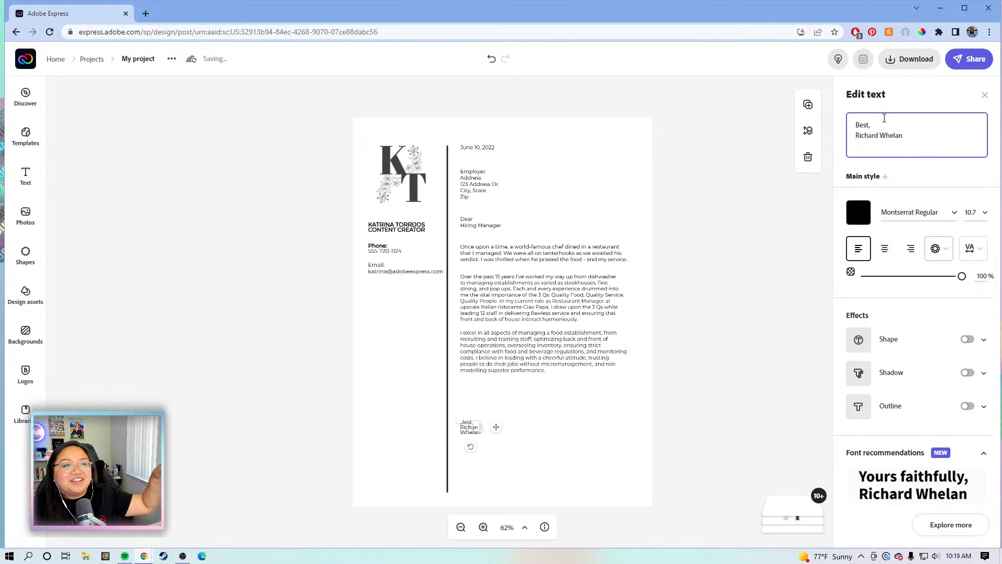
drag(882, 129, 851, 127)
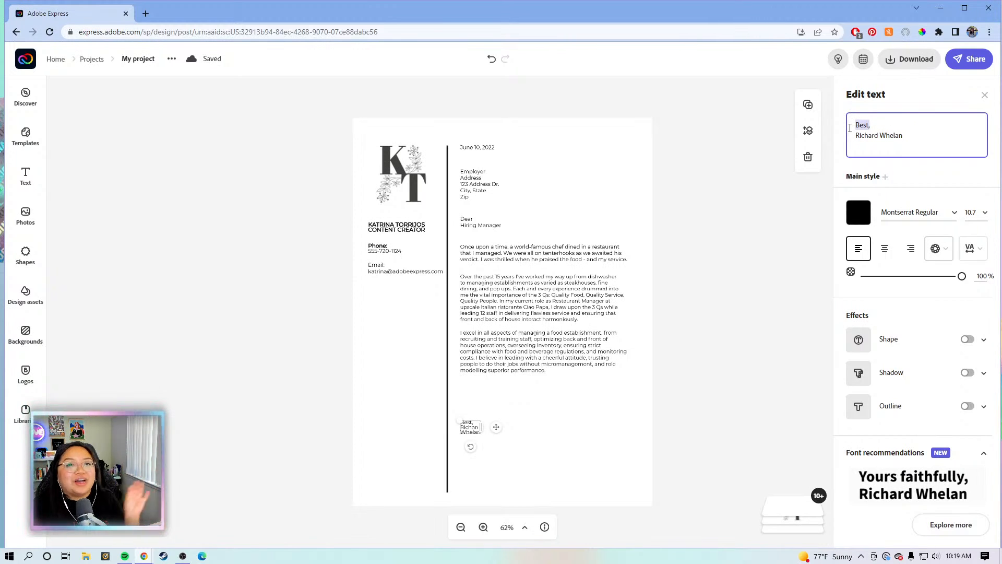
click(886, 132)
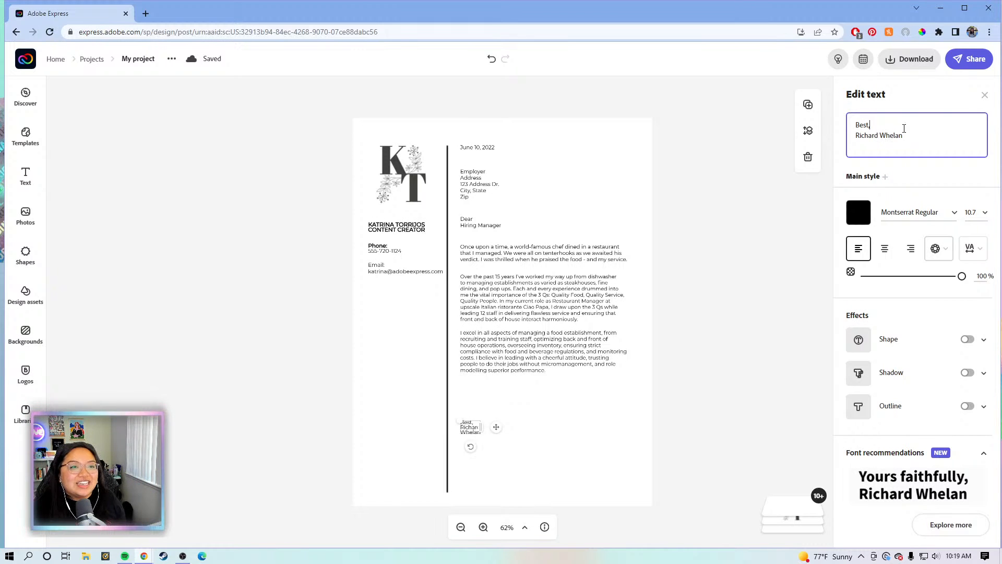
drag(910, 138, 864, 140)
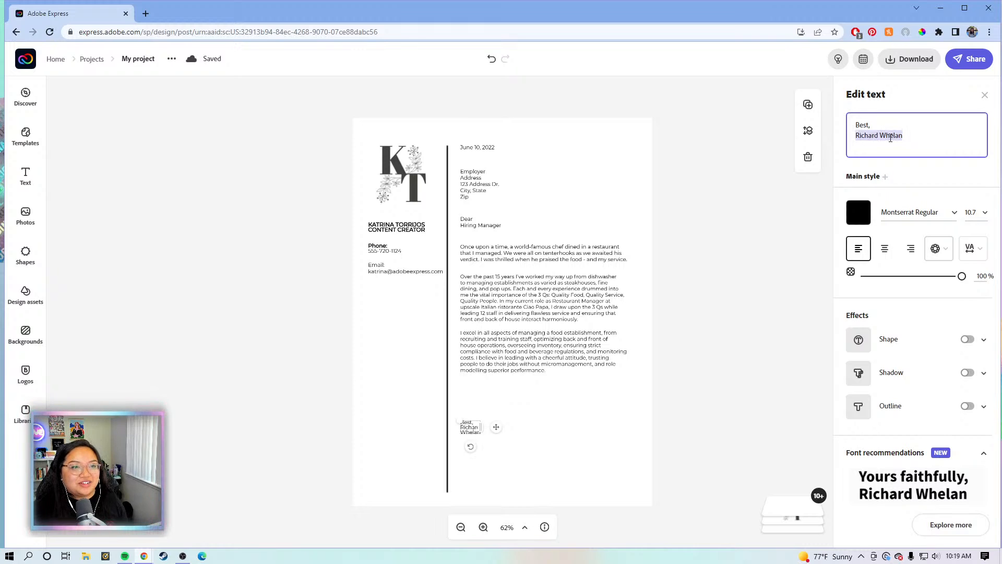
key(BackSpace)
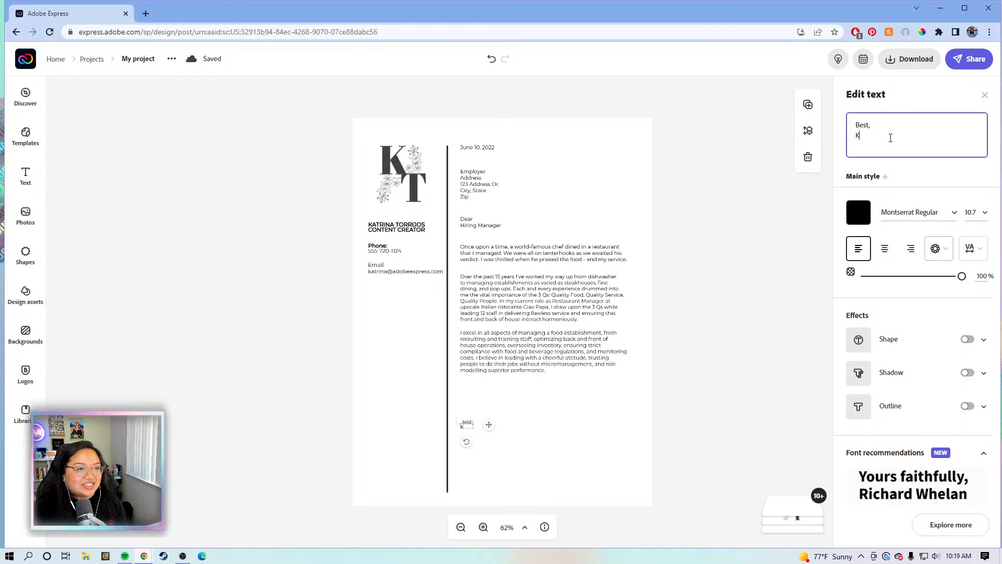
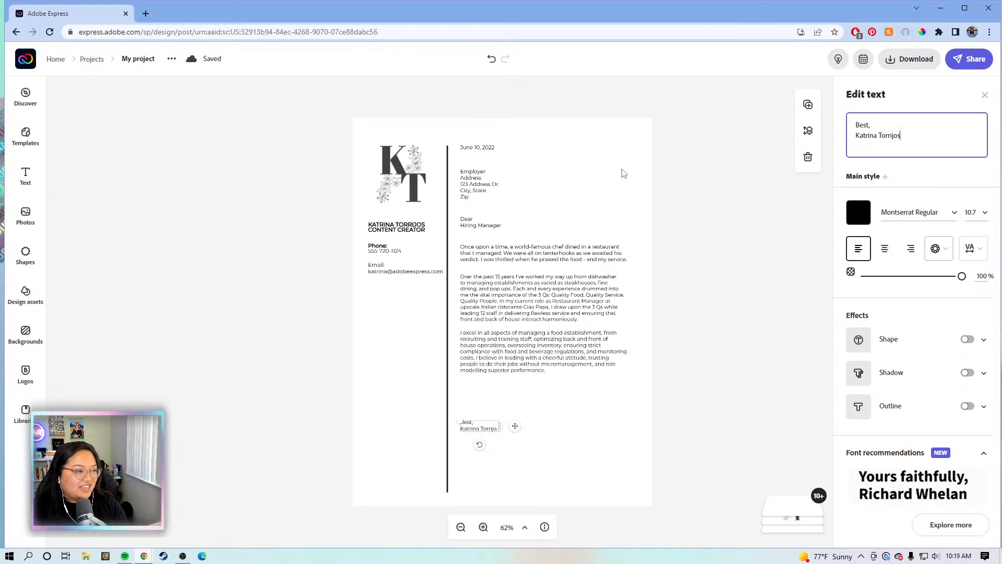
click(636, 192)
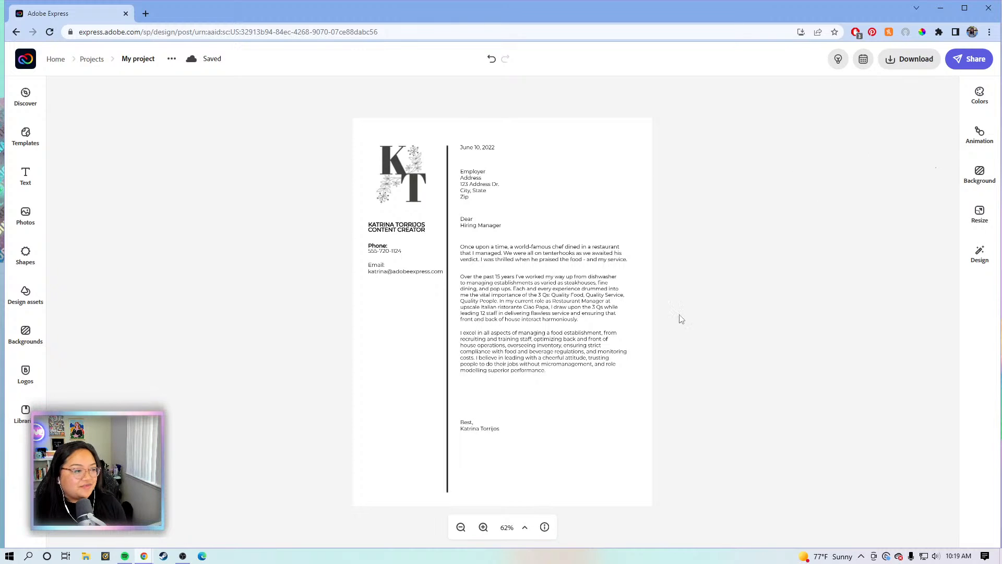
Move the signature block and body paragraphs lower on the page
click(481, 429)
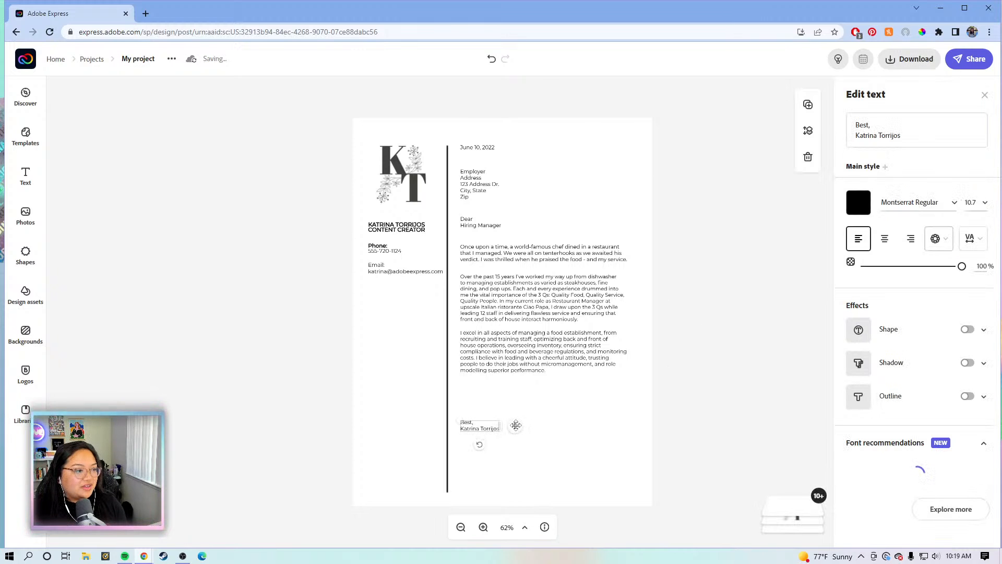
mouse_move(516, 426)
mouse_down()
mouse_move(515, 416)
mouse_move(520, 440)
mouse_move(518, 427)
mouse_up()
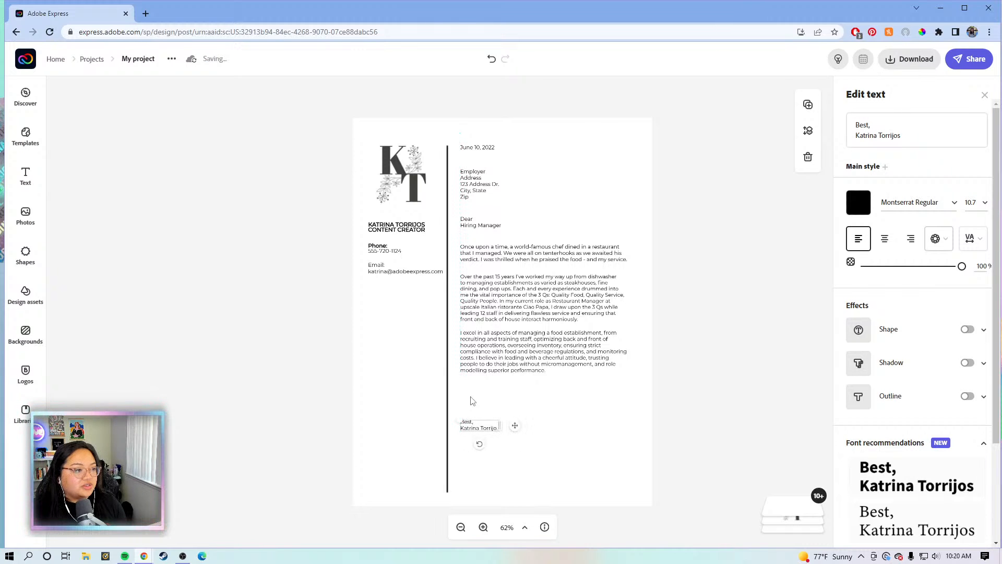
click(709, 394)
drag(710, 389, 521, 333)
click(512, 233)
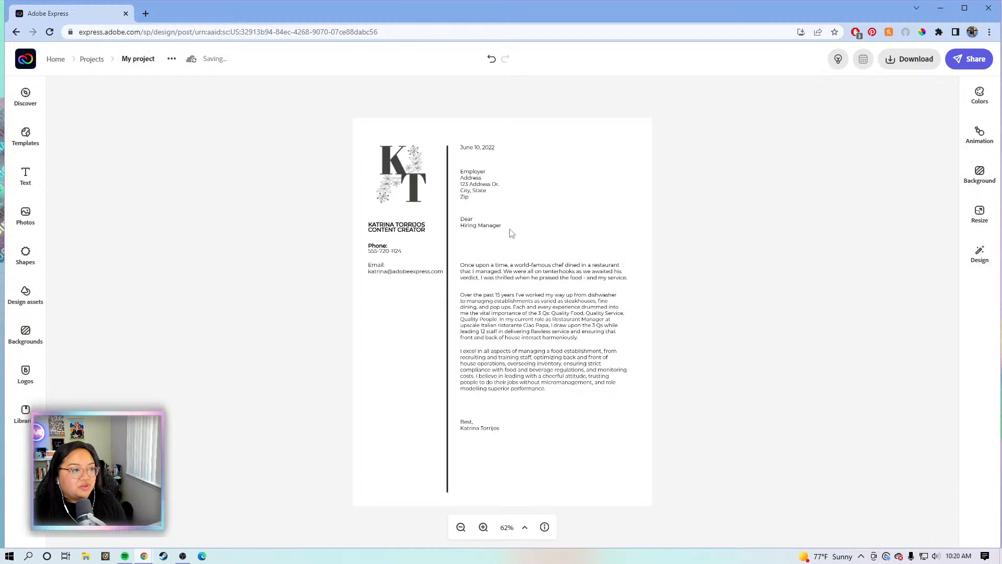
Shift the 'Dear Hiring Manager' greeting and employer address block lower, aligning the address
click(489, 233)
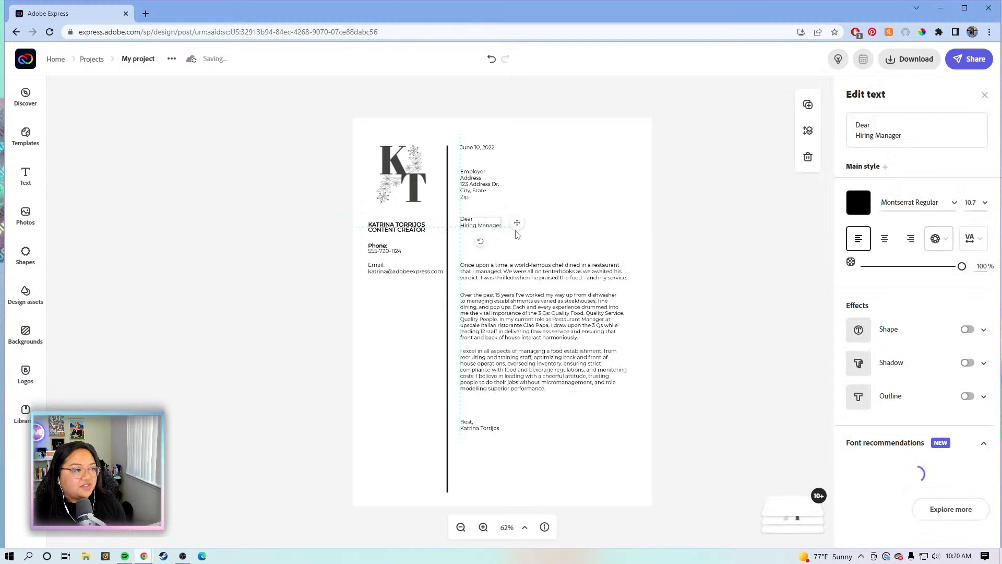
drag(515, 230, 517, 245)
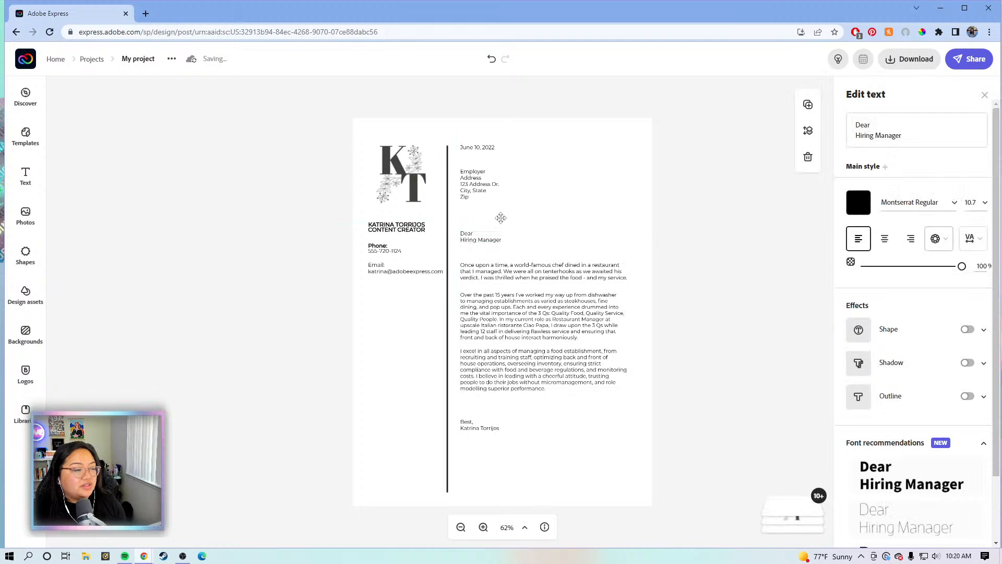
click(476, 184)
drag(476, 184, 477, 199)
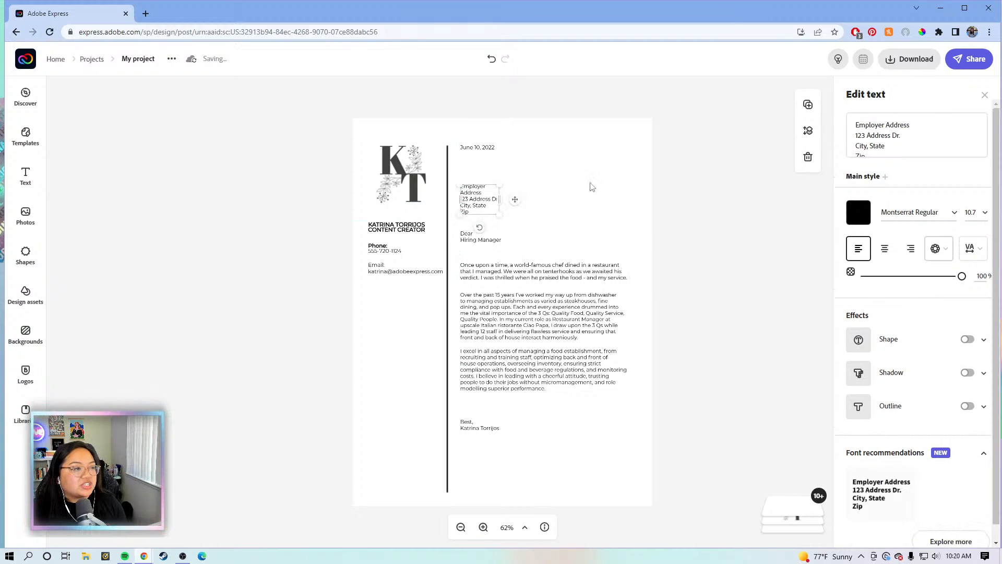
click(701, 215)
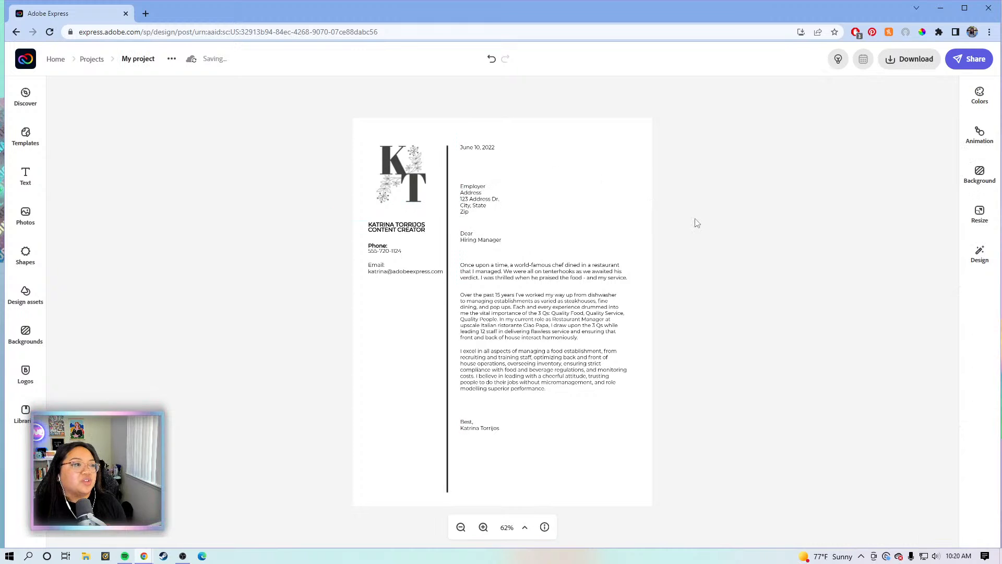
click(479, 199)
drag(477, 196, 479, 198)
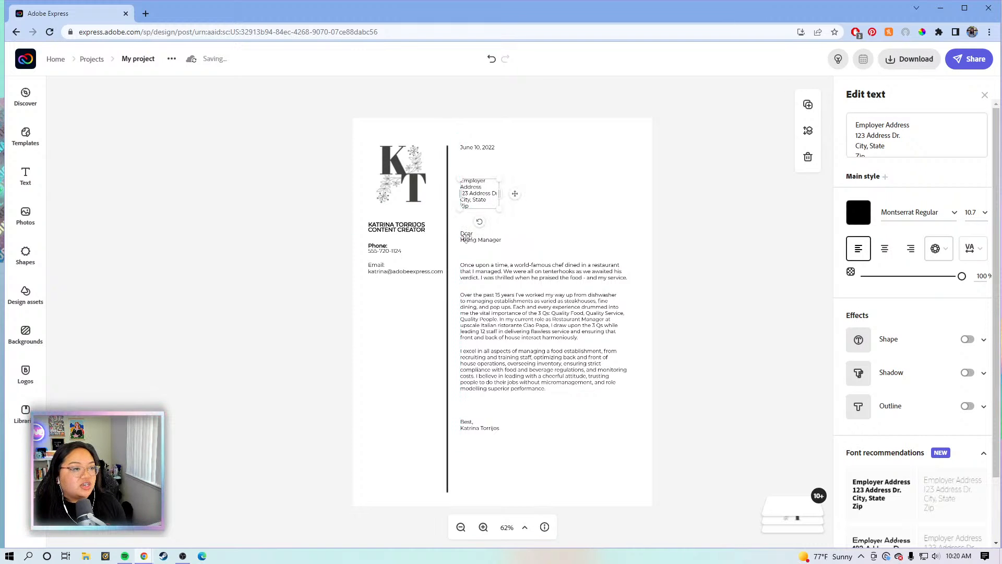
click(556, 290)
click(552, 354)
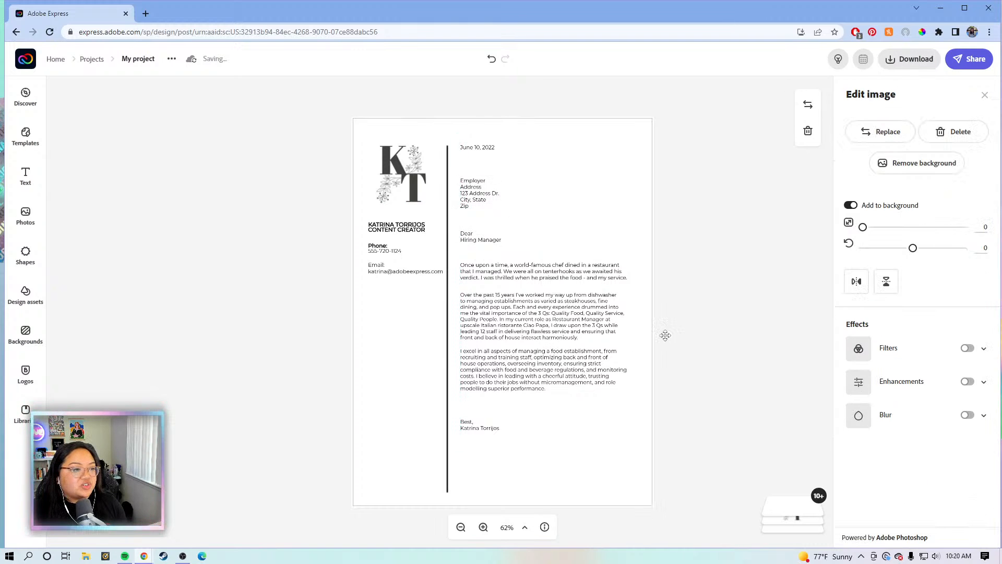
click(689, 304)
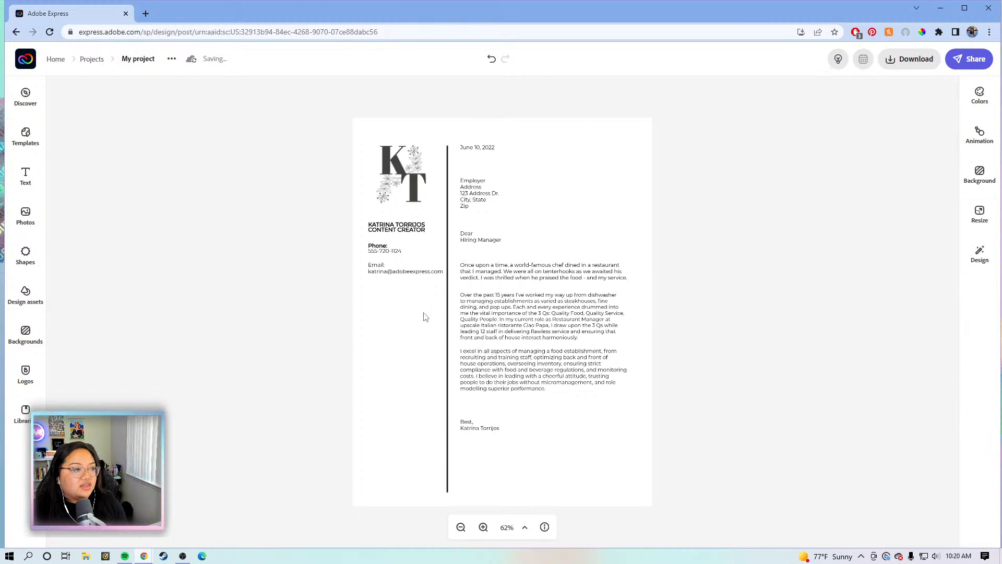
Recolour the vertical divider line to muted purple, hex #A78DB6
click(447, 321)
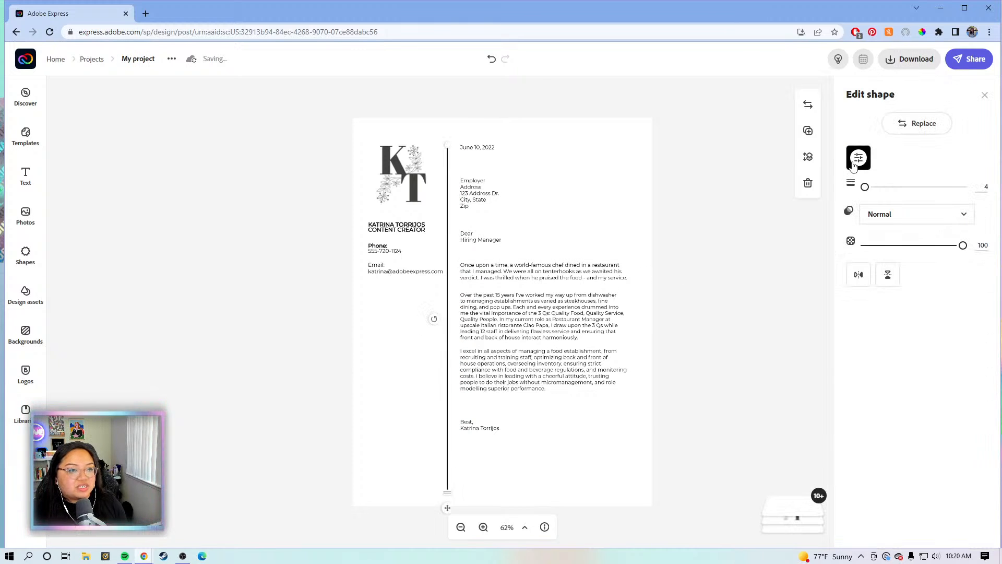
click(859, 159)
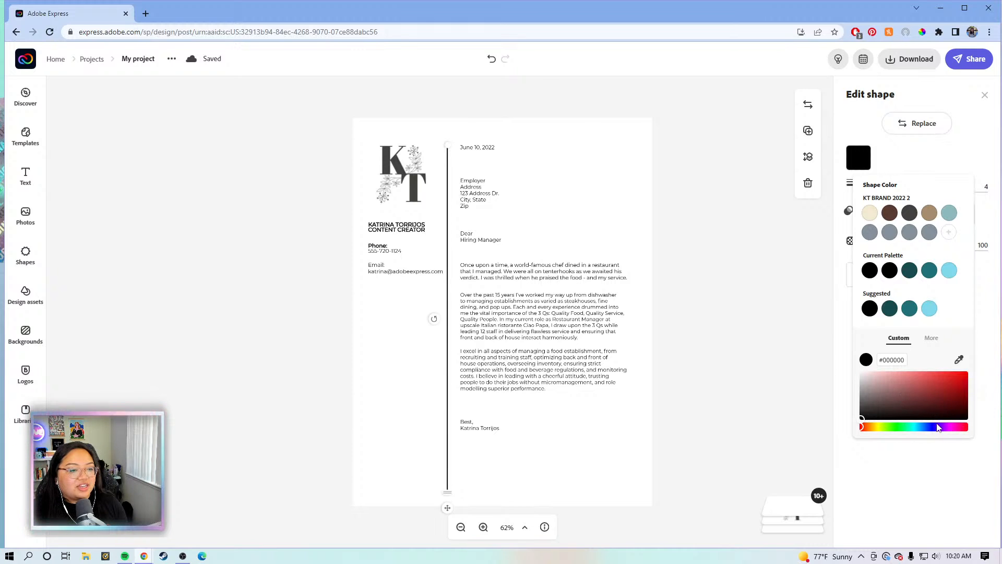
click(944, 427)
drag(907, 406, 884, 387)
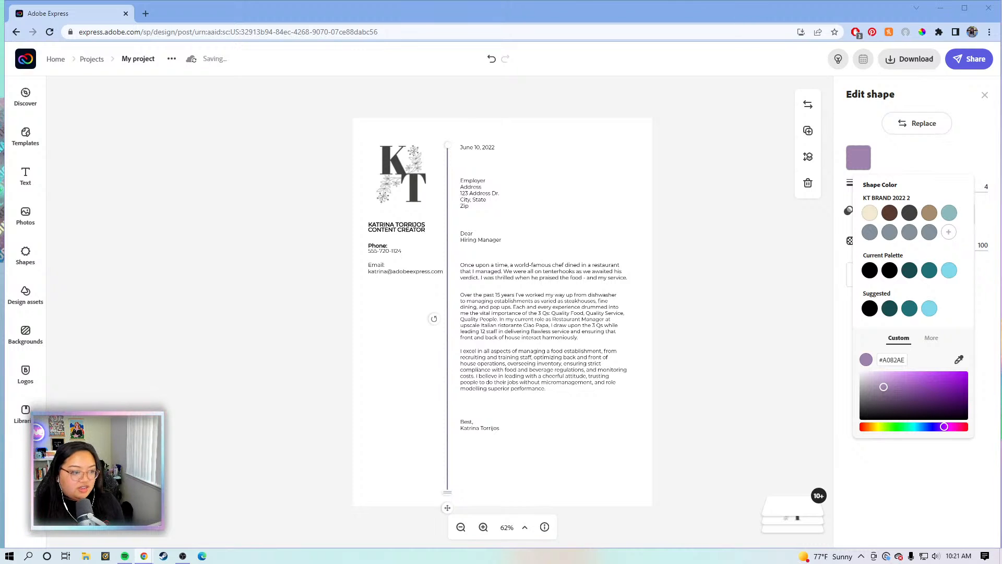
click(878, 359)
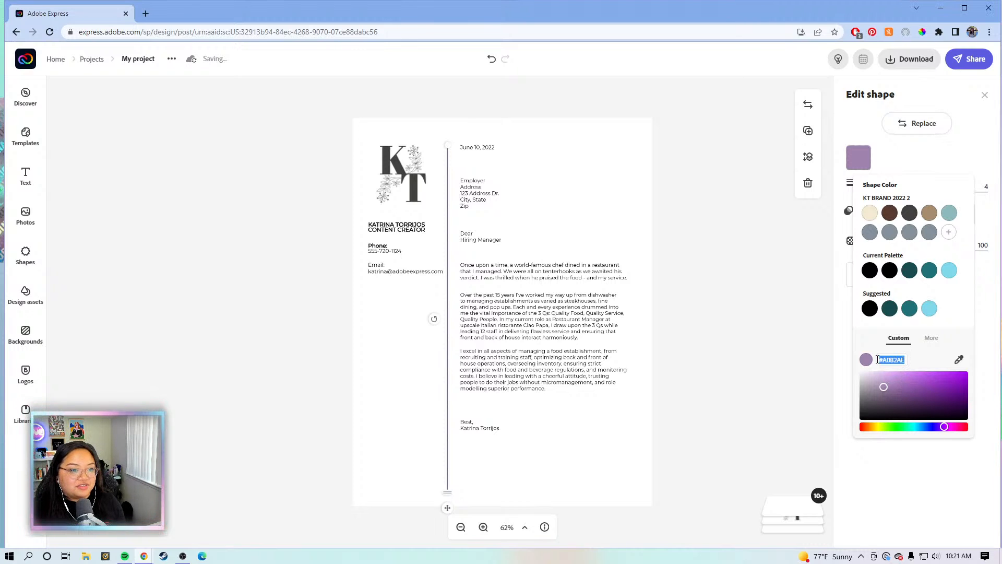
text(#A78DB6)
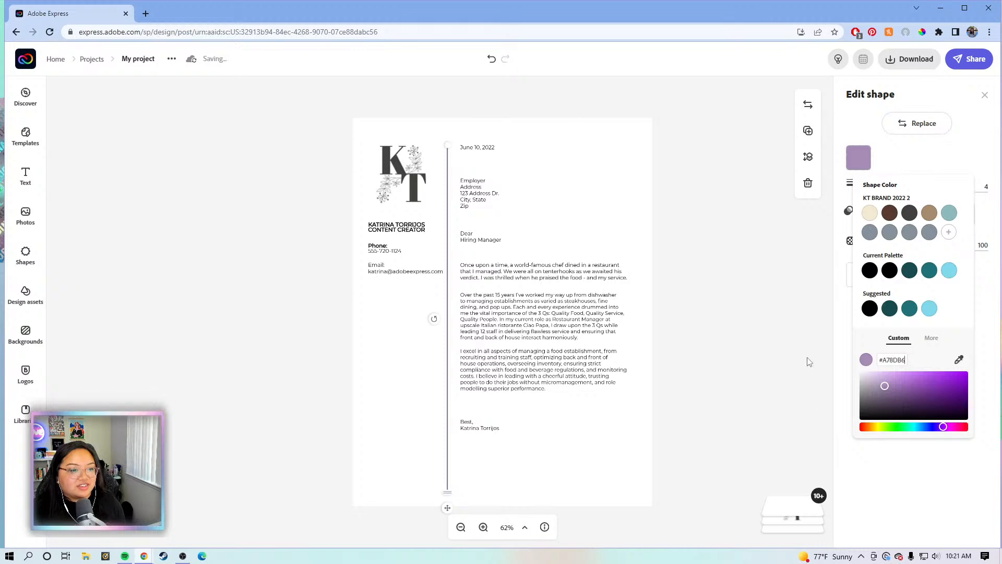
click(809, 361)
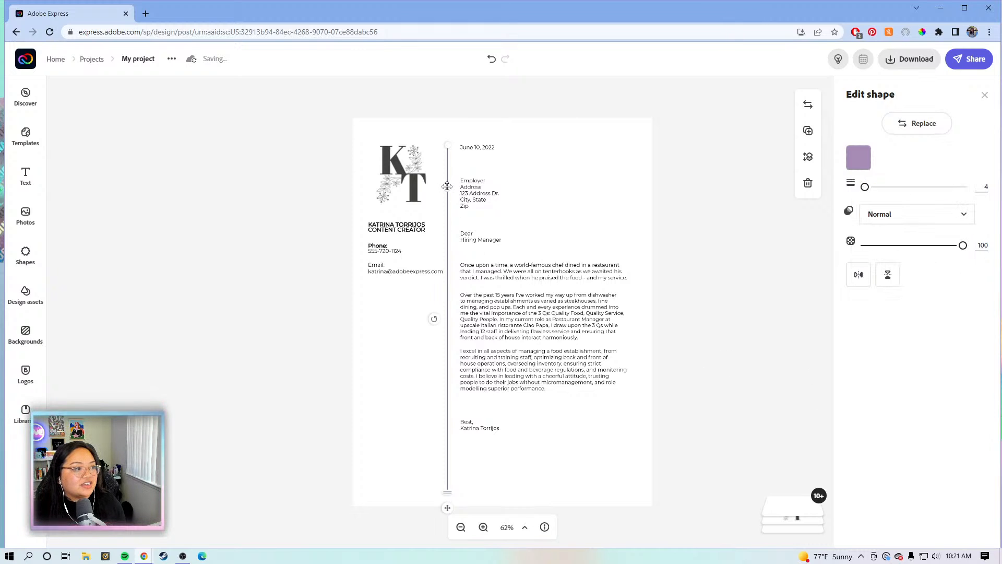
click(679, 261)
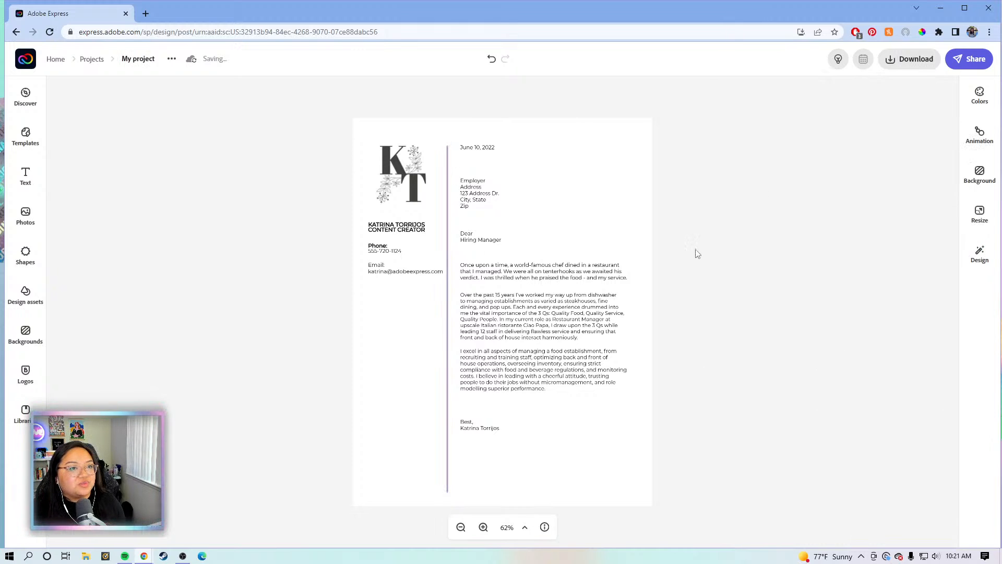
Rename the project to the applicant's name followed by 'Cover Latter'
click(172, 59)
click(153, 59)
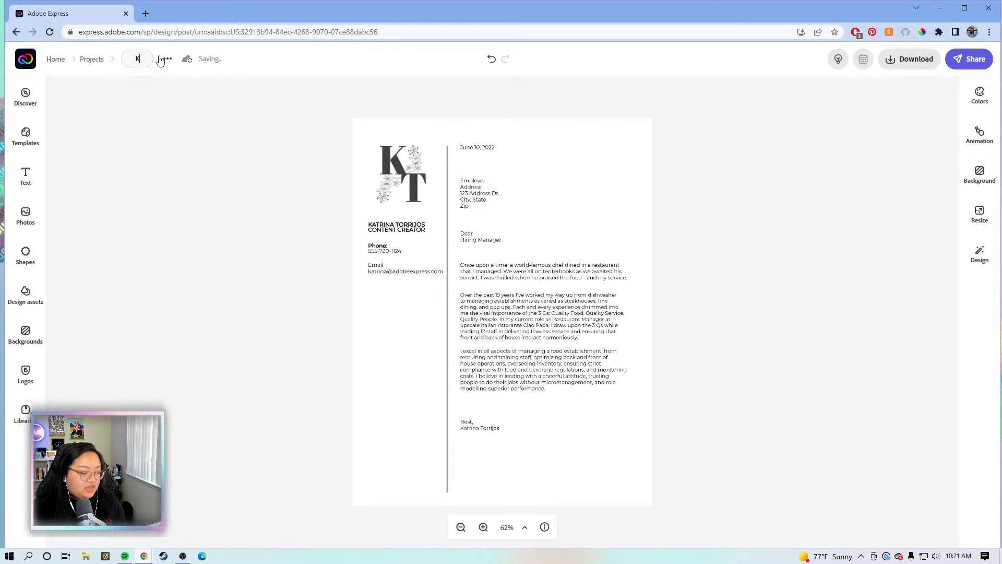
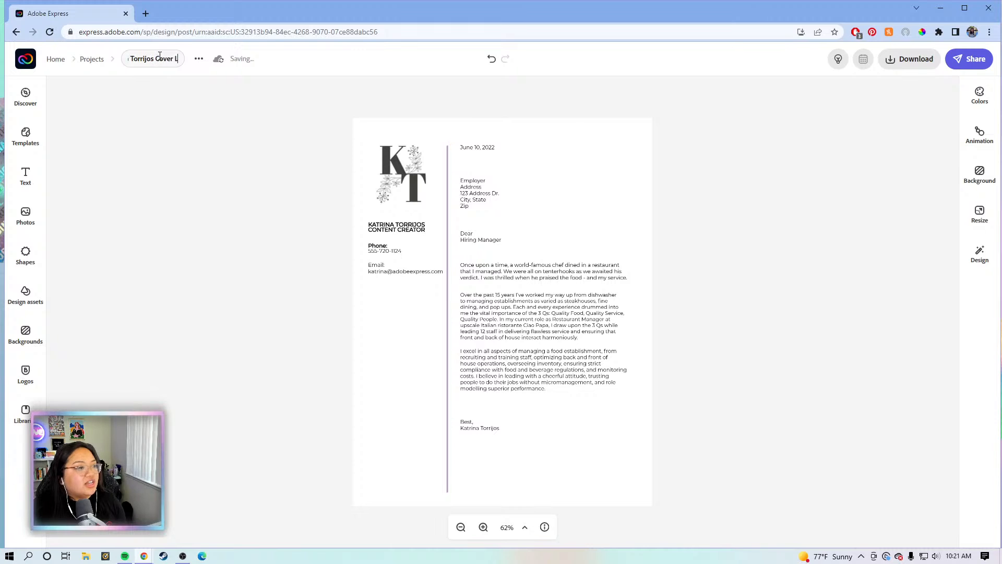
text(atter)
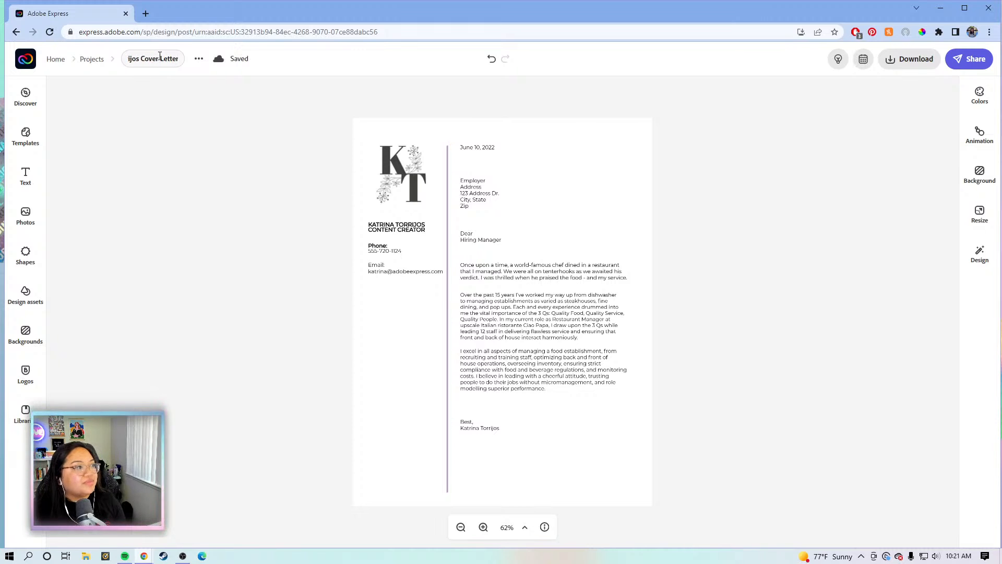
key(Return)
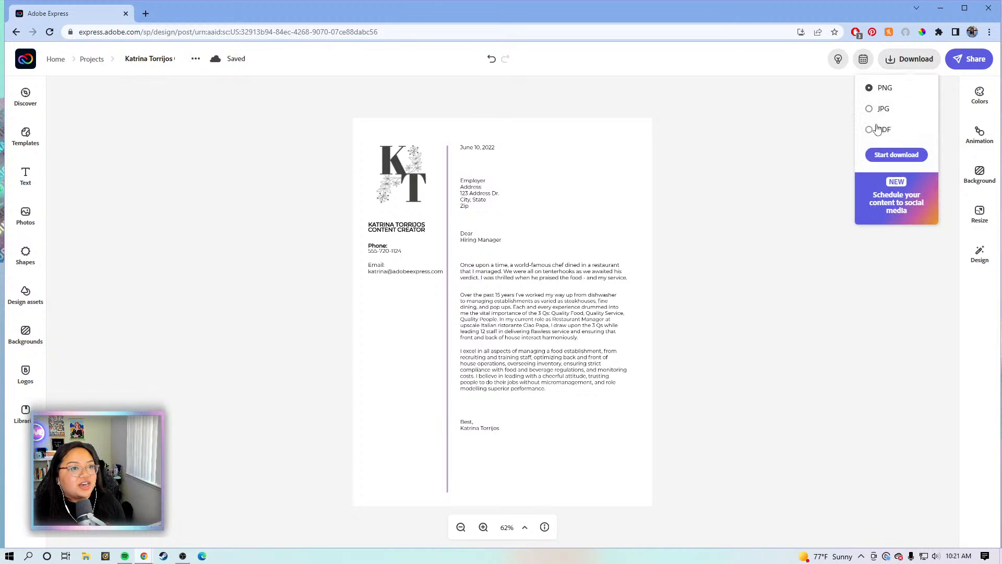
Download the cover letter as a PDF and save it to the Desktop
click(869, 130)
click(891, 155)
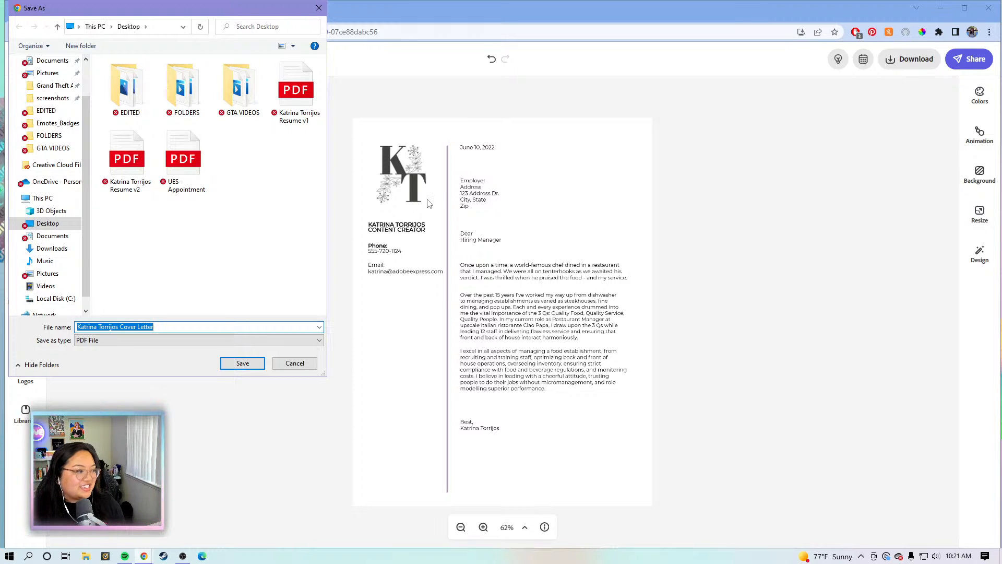
click(241, 364)
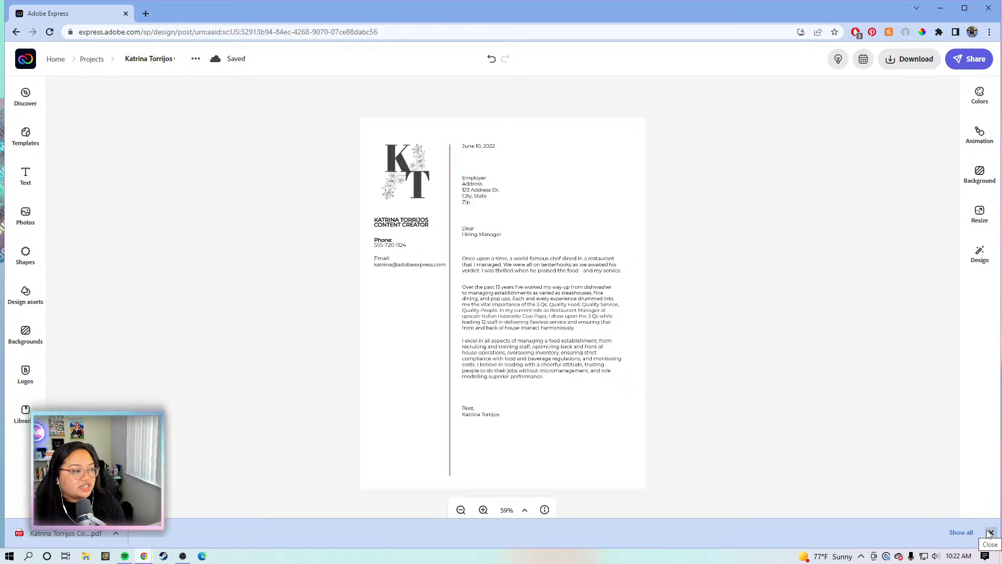
click(991, 532)
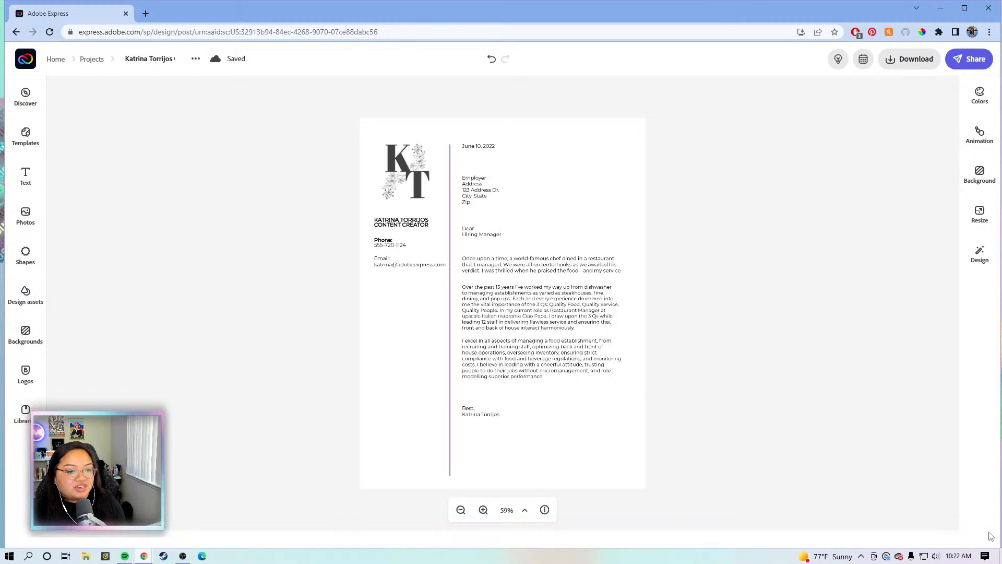
From the Adobe Express home page, launch the Combine files PDF quick action
click(36, 64)
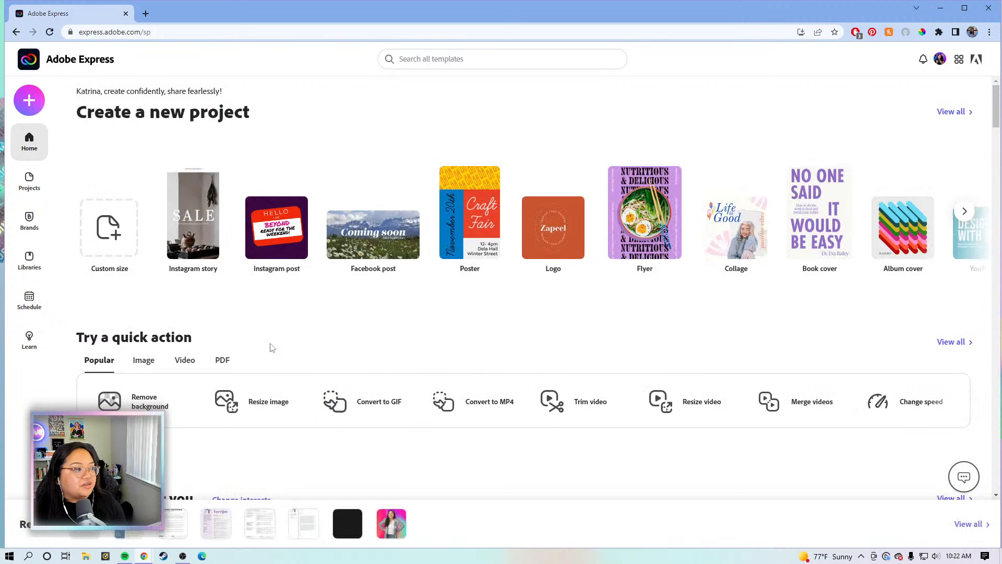
click(223, 361)
scroll(454, 350, down, 1)
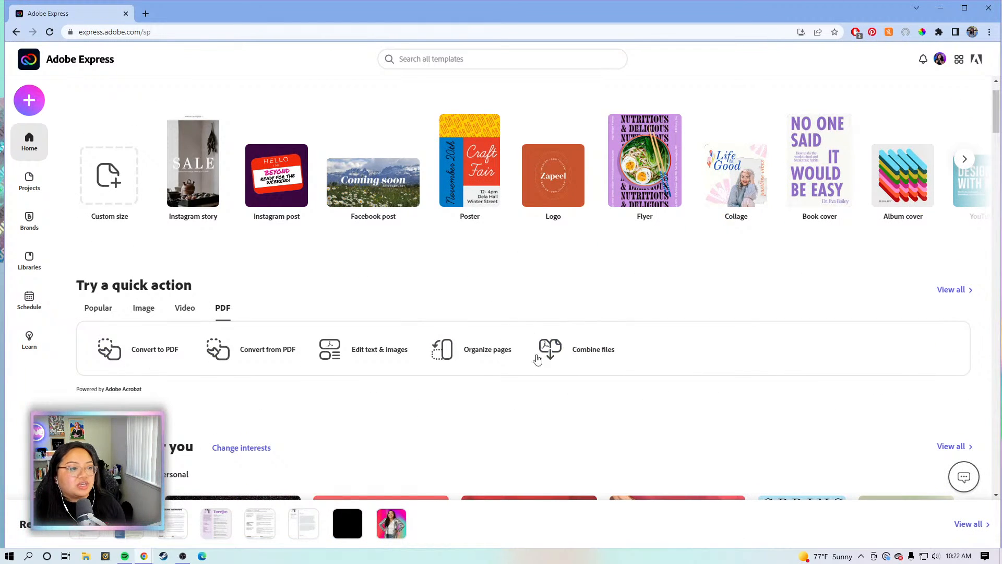
click(566, 350)
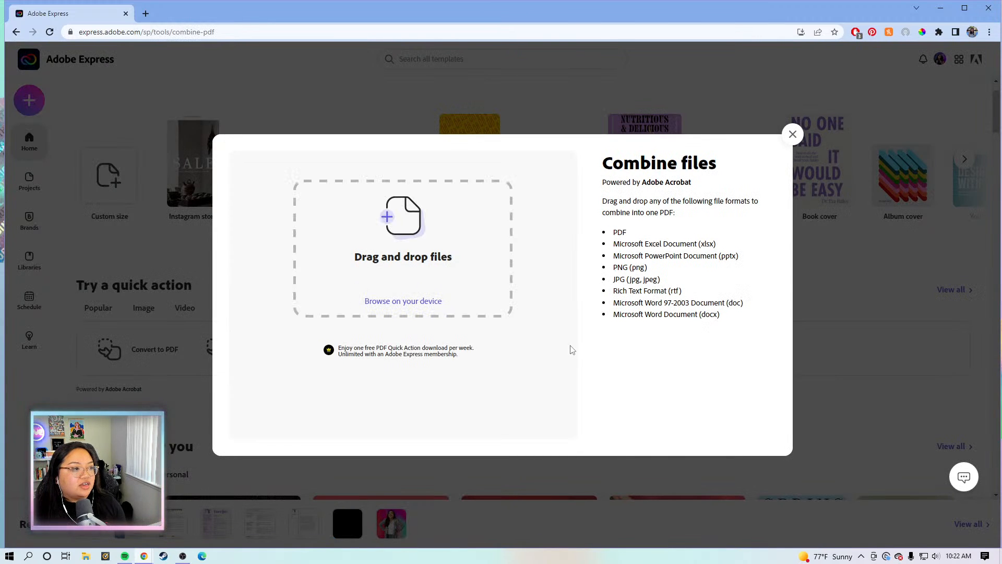
Upload the cover letter PDF plus Resume v1 and Resume v2 into Combine files
click(402, 302)
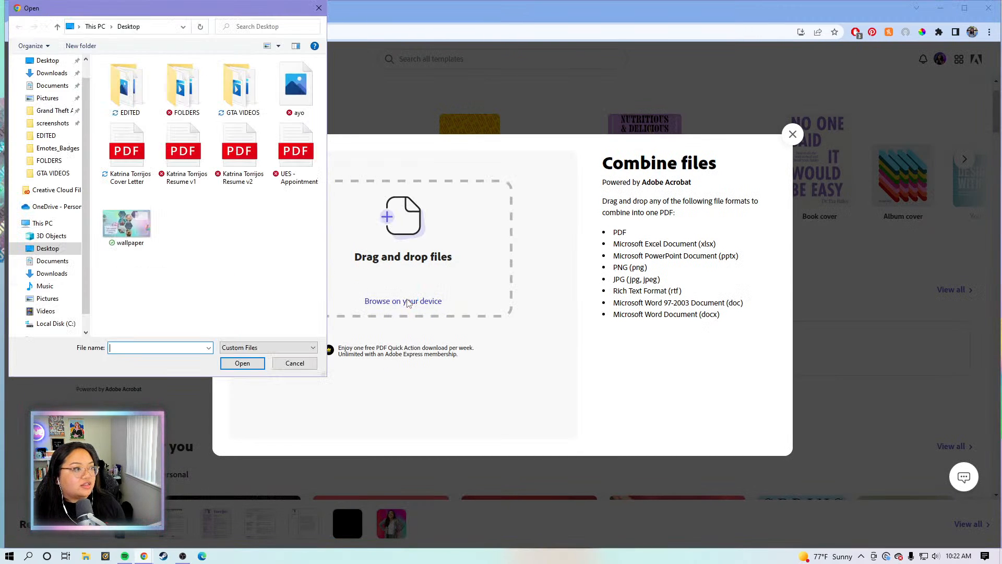
click(107, 154)
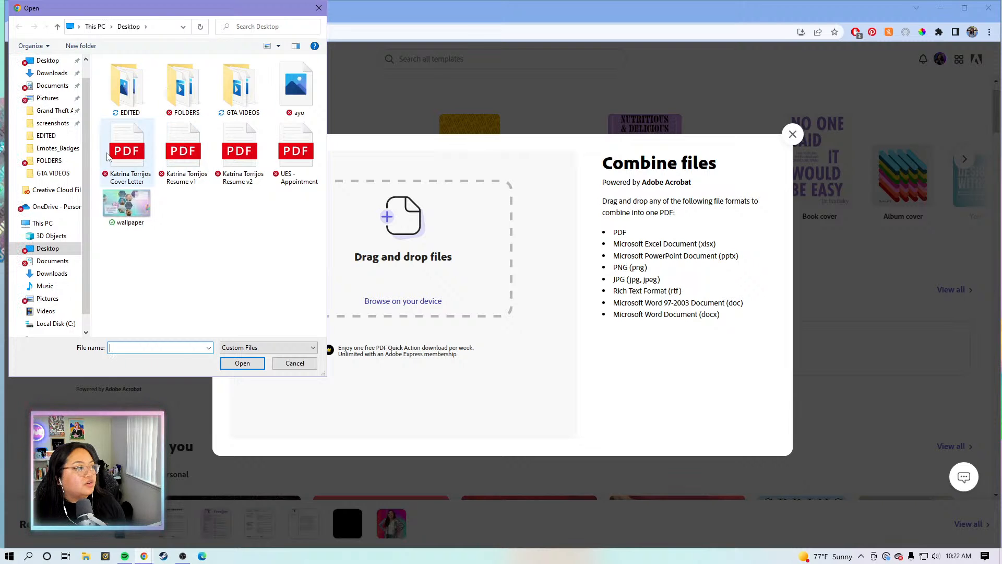
shift+click(239, 160)
click(242, 363)
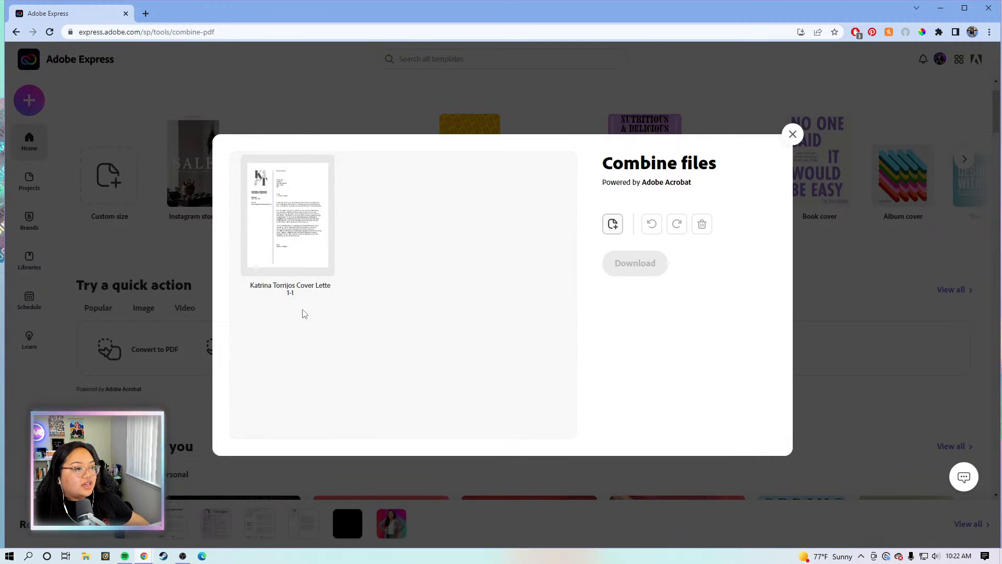
click(295, 239)
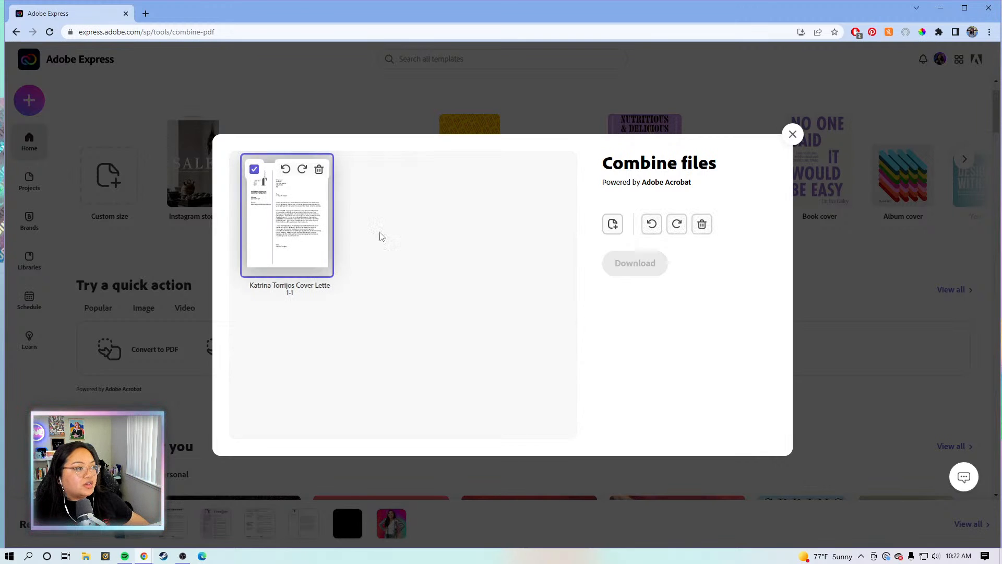
click(296, 240)
click(296, 239)
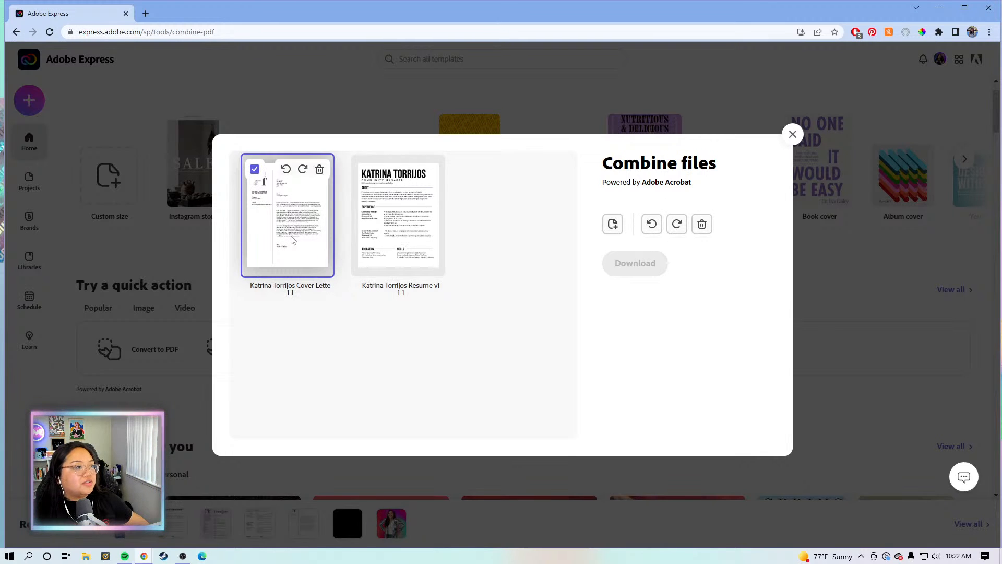
click(292, 239)
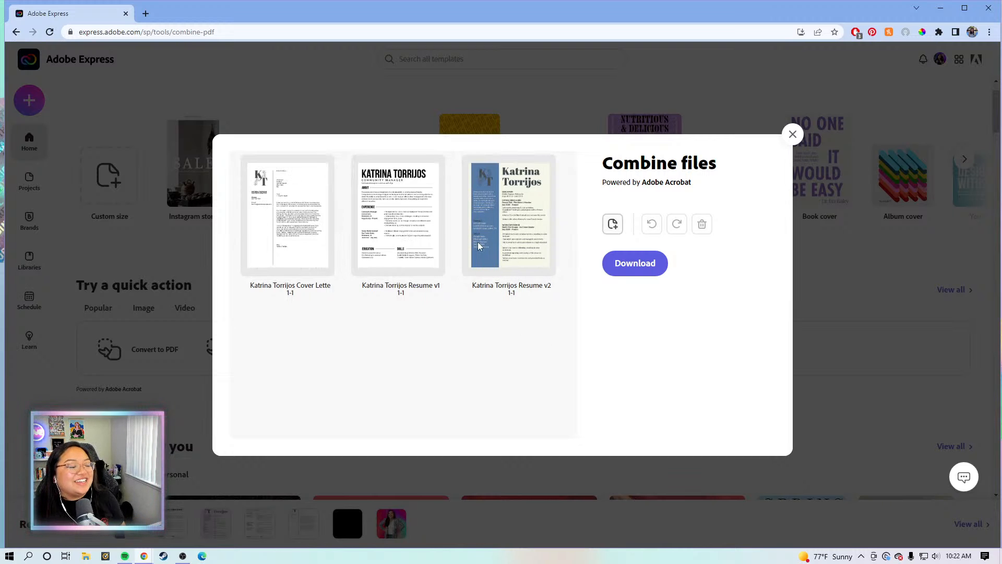
mouse_move(401, 242)
mouse_down()
mouse_move(327, 229)
mouse_move(393, 236)
mouse_up()
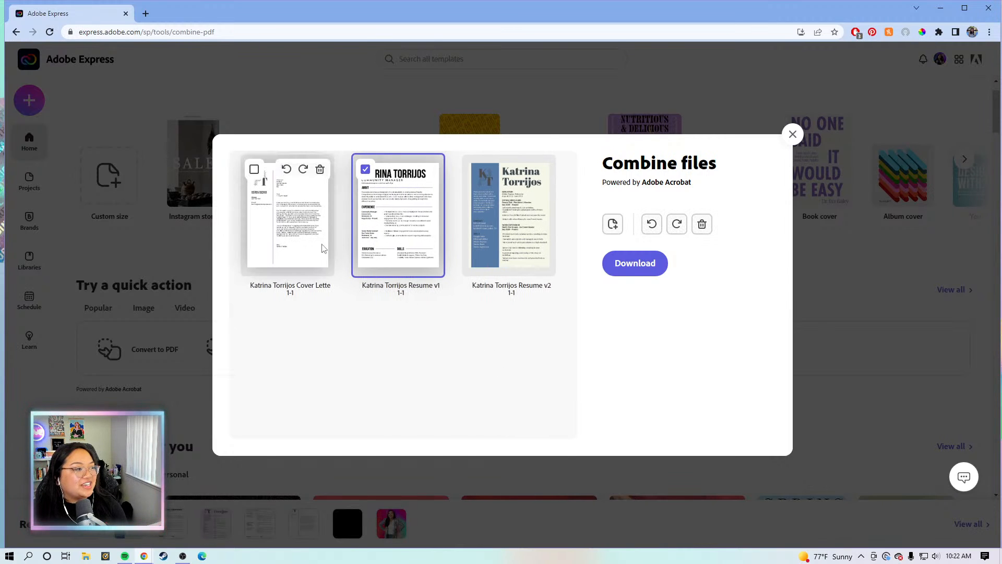
drag(314, 238, 291, 247)
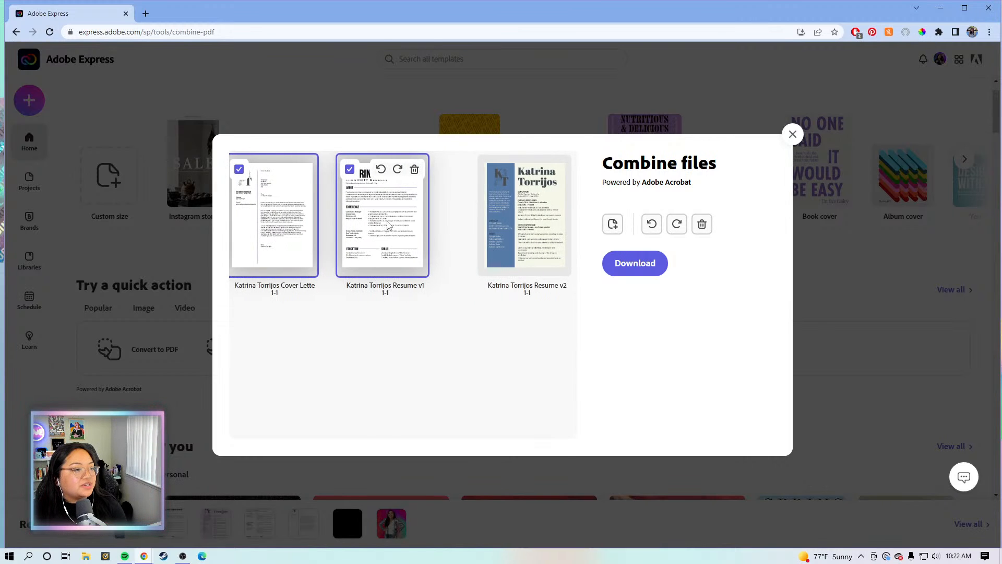
drag(391, 223, 264, 221)
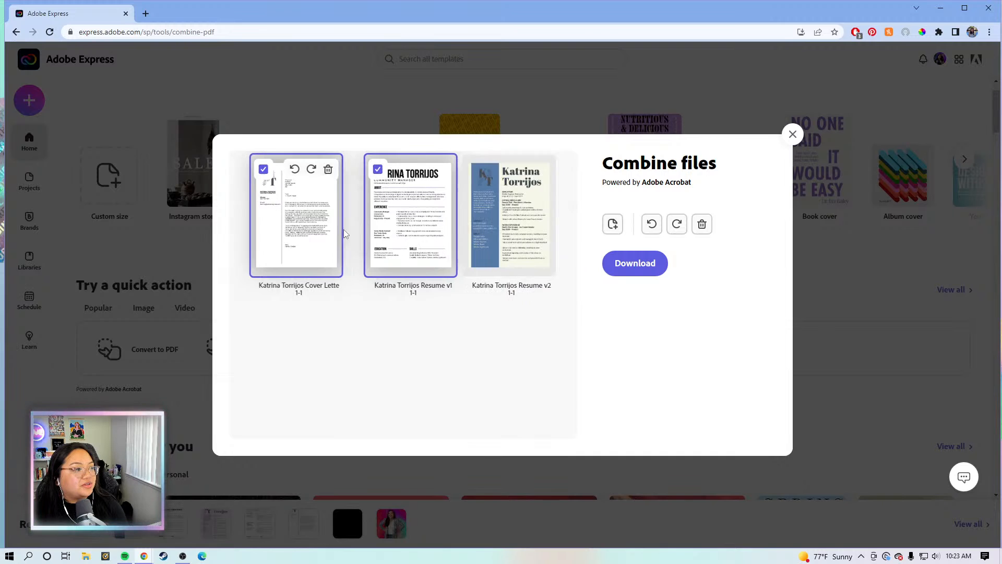
click(501, 194)
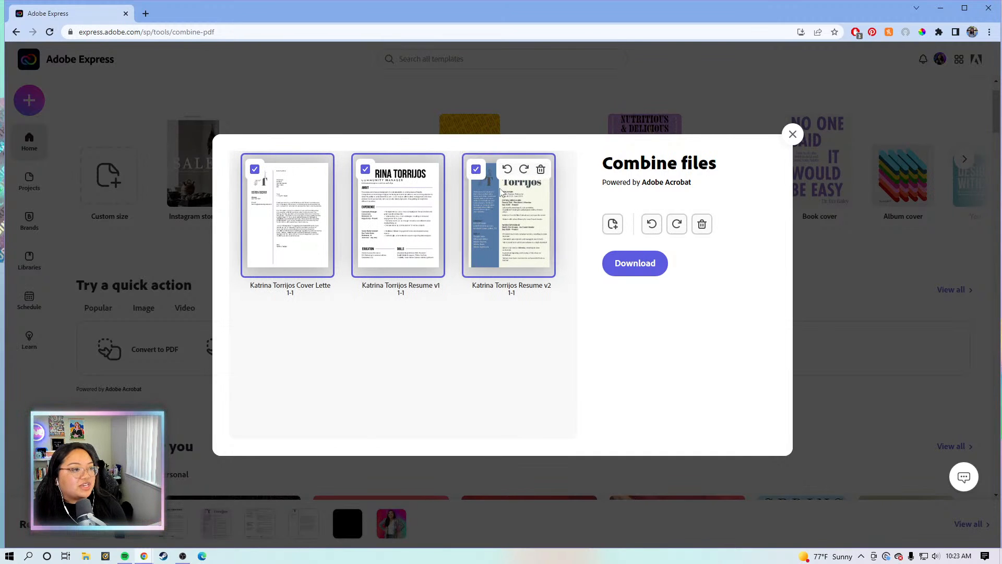
click(365, 170)
click(254, 169)
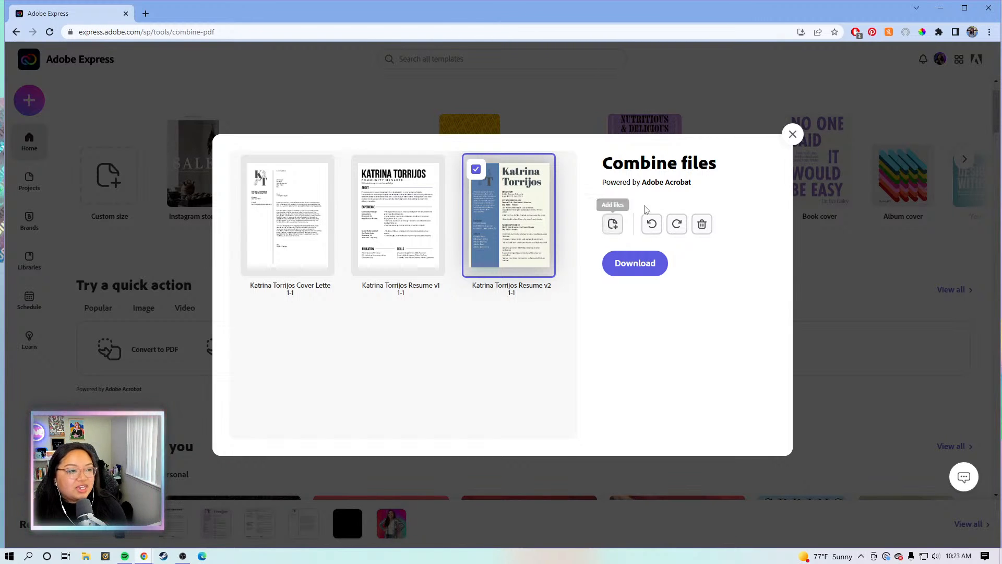
click(308, 225)
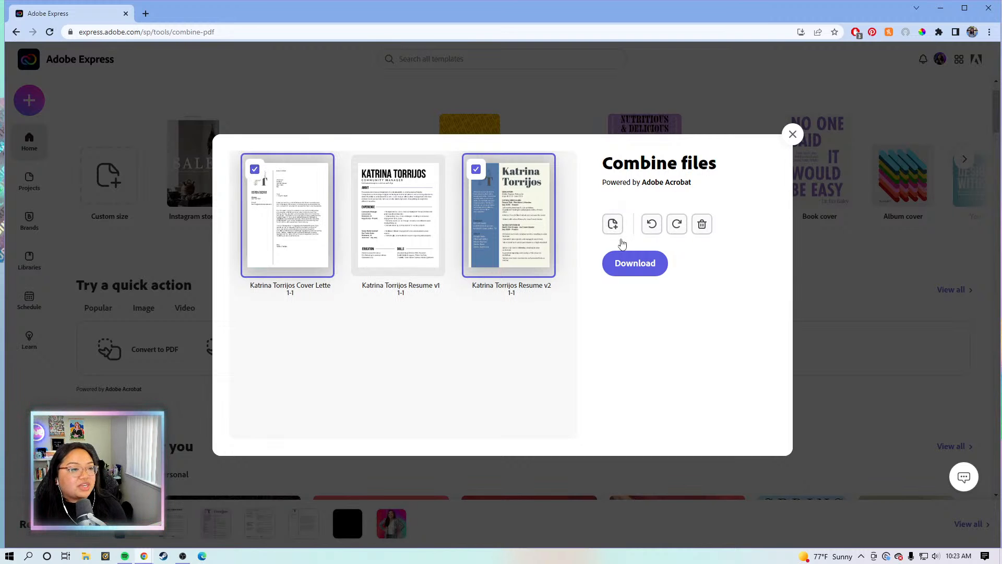
click(476, 170)
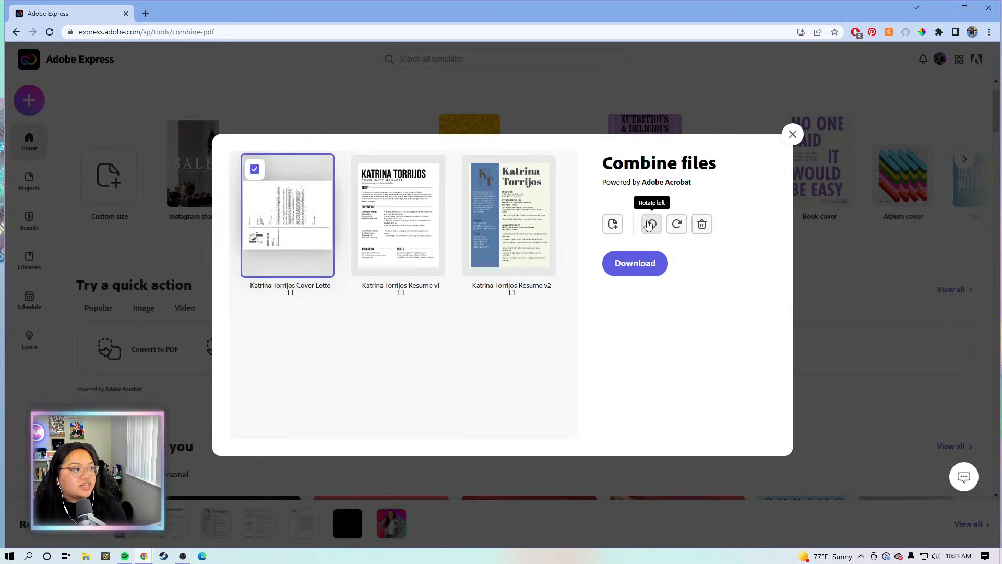
click(255, 169)
mouse_move(408, 241)
mouse_down()
mouse_move(382, 240)
mouse_move(540, 240)
mouse_move(378, 242)
mouse_move(428, 235)
mouse_move(381, 233)
mouse_move(420, 242)
mouse_move(413, 245)
mouse_up()
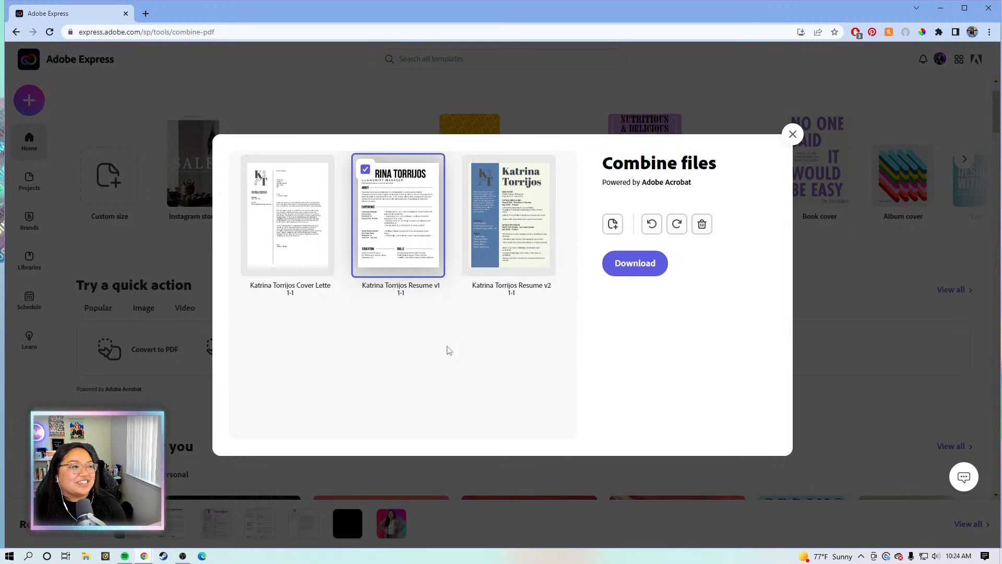
click(365, 169)
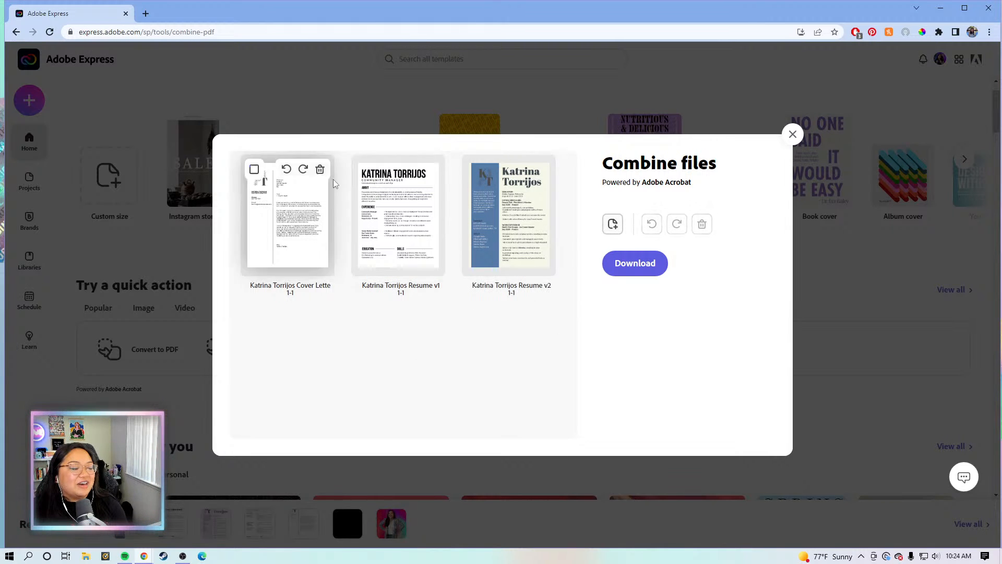
Save the merged PDF to the Desktop, naming it the applicant's name plus 'Application'
click(626, 268)
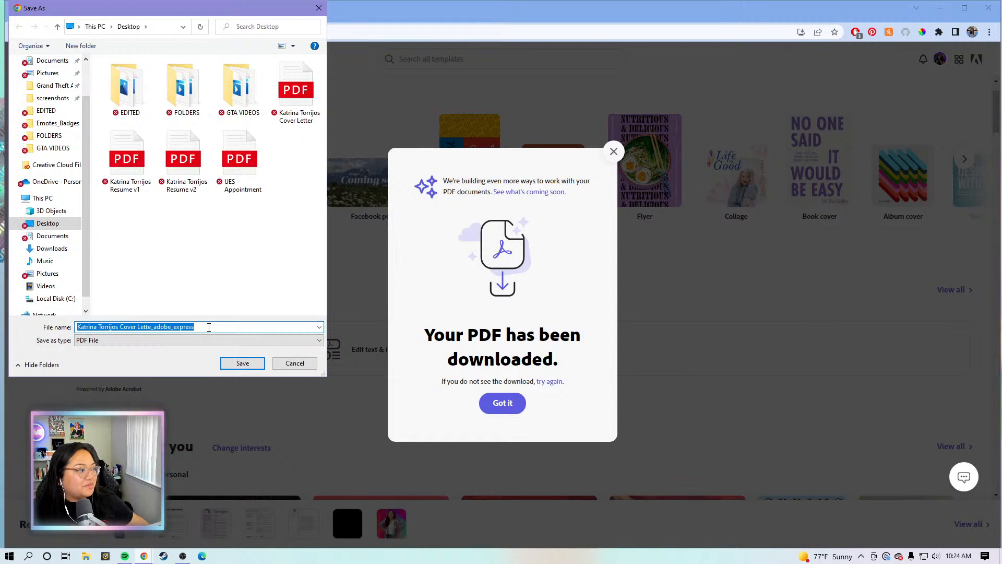
click(209, 327)
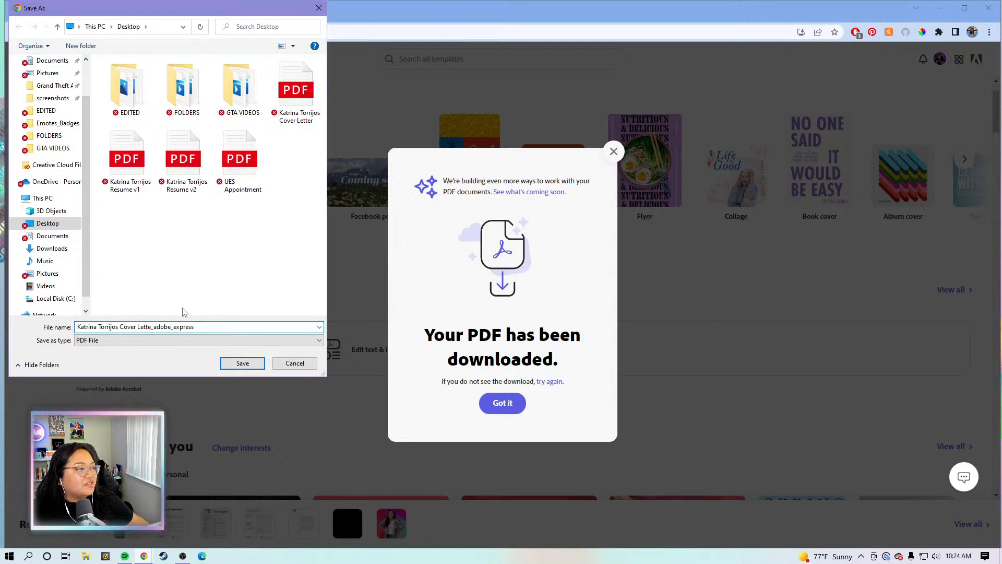
click(153, 327)
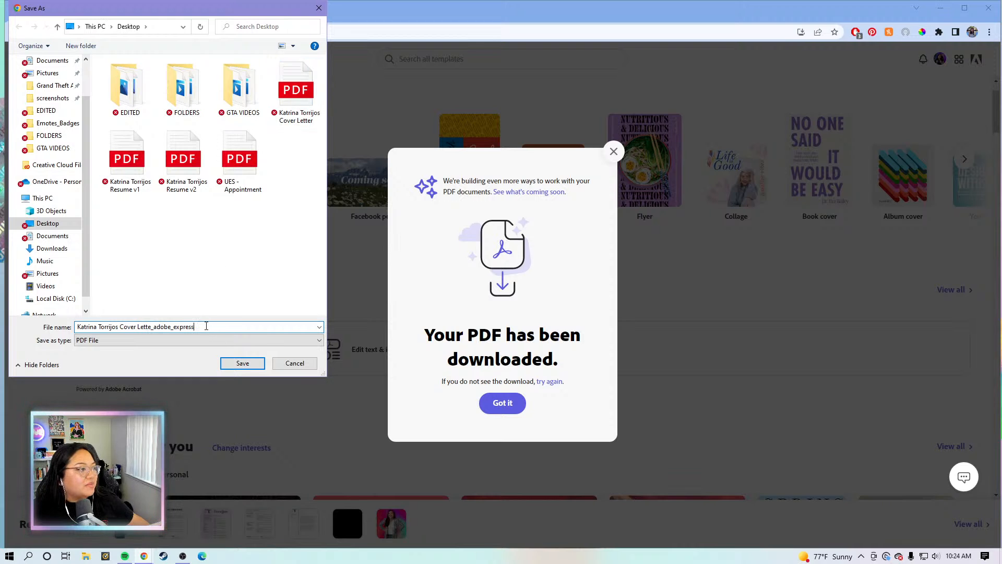
drag(206, 326, 120, 327)
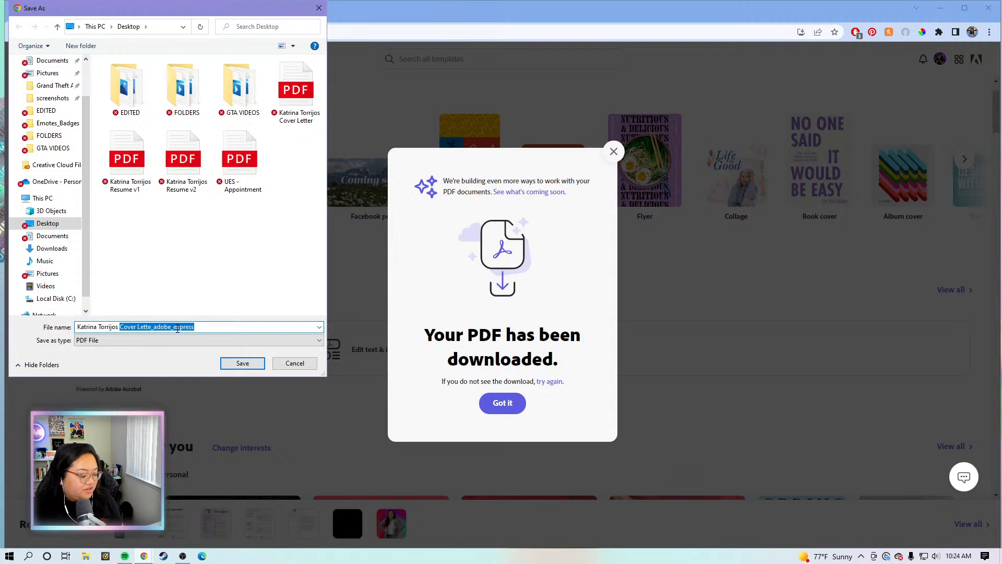
text(Application)
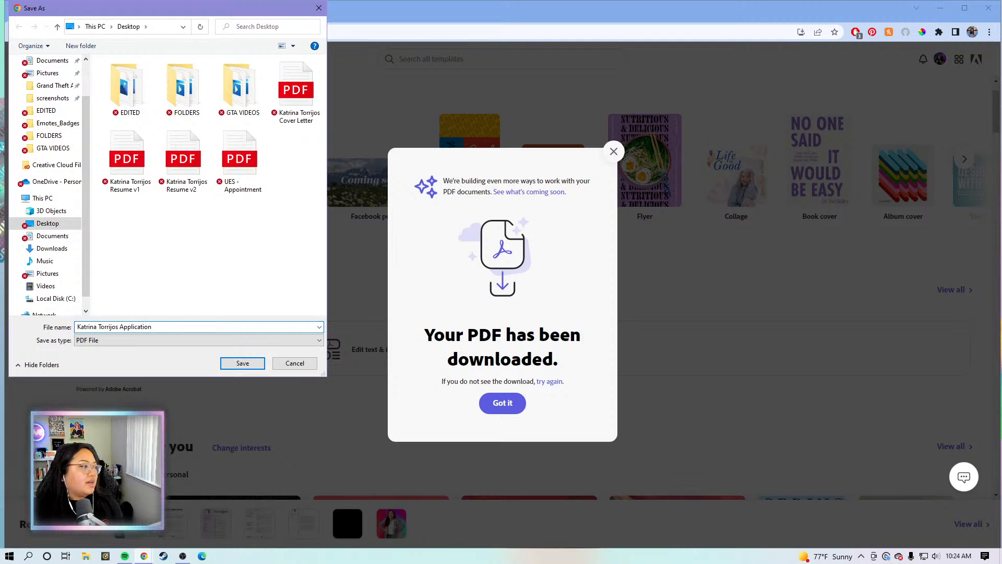
click(241, 363)
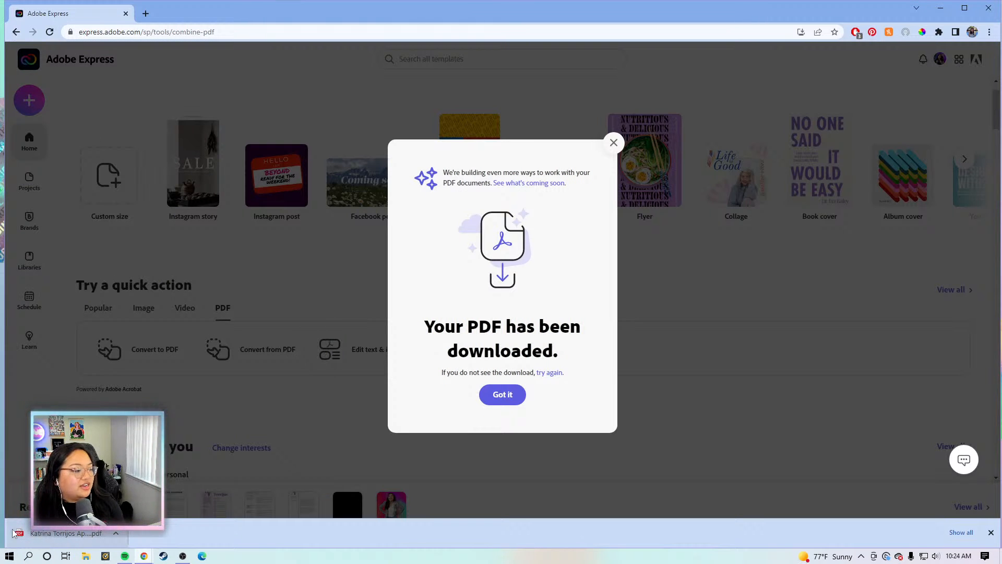
Open the merged Application PDF in Chrome, review its three pages, then return to Adobe Express
click(60, 534)
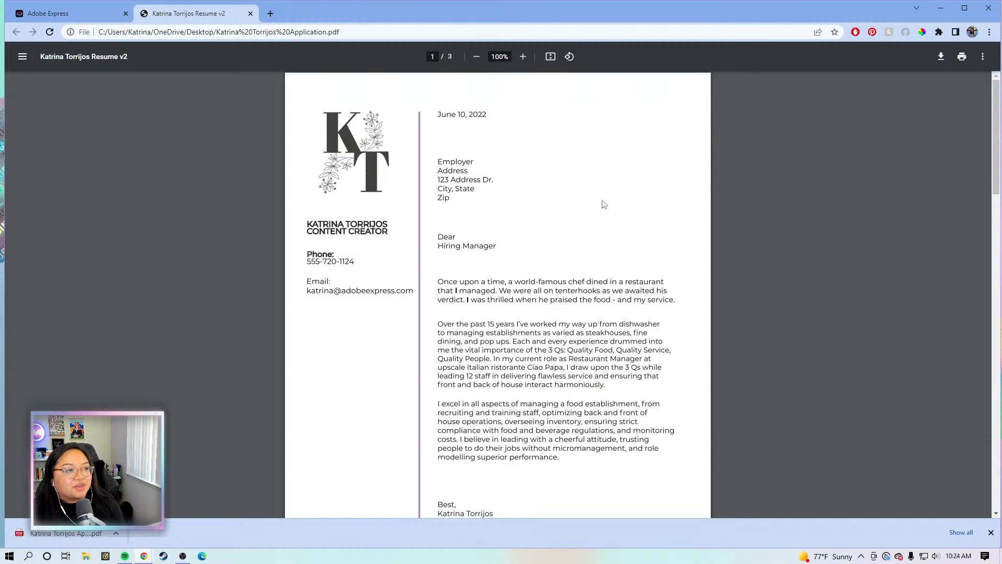
scroll(604, 205, down, 6)
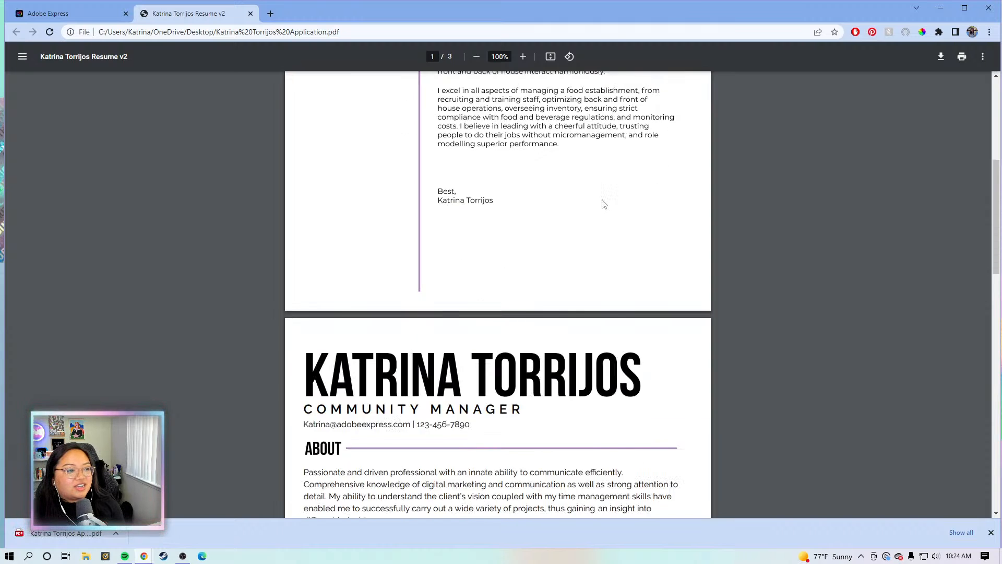
scroll(604, 204, down, 9)
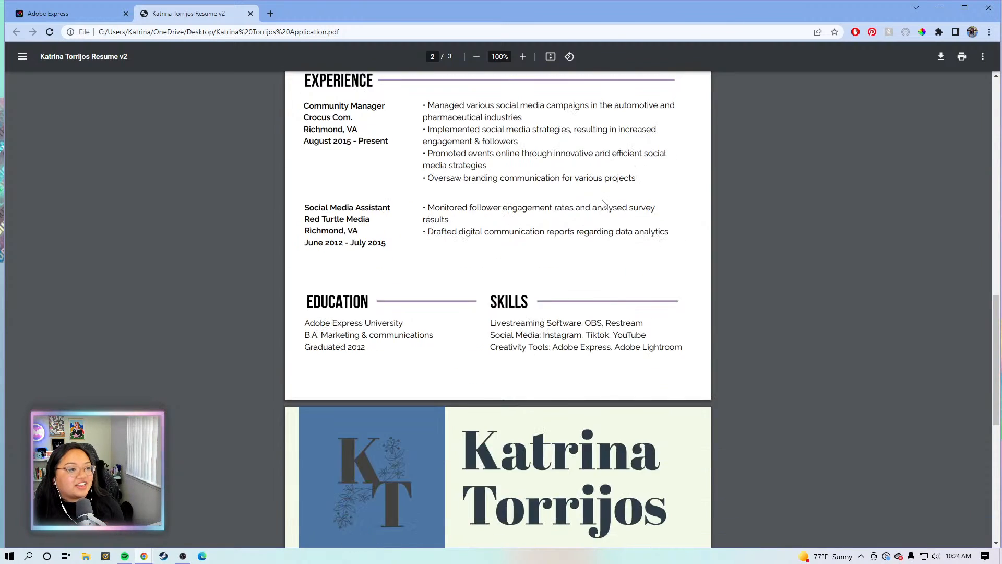
scroll(603, 203, down, 8)
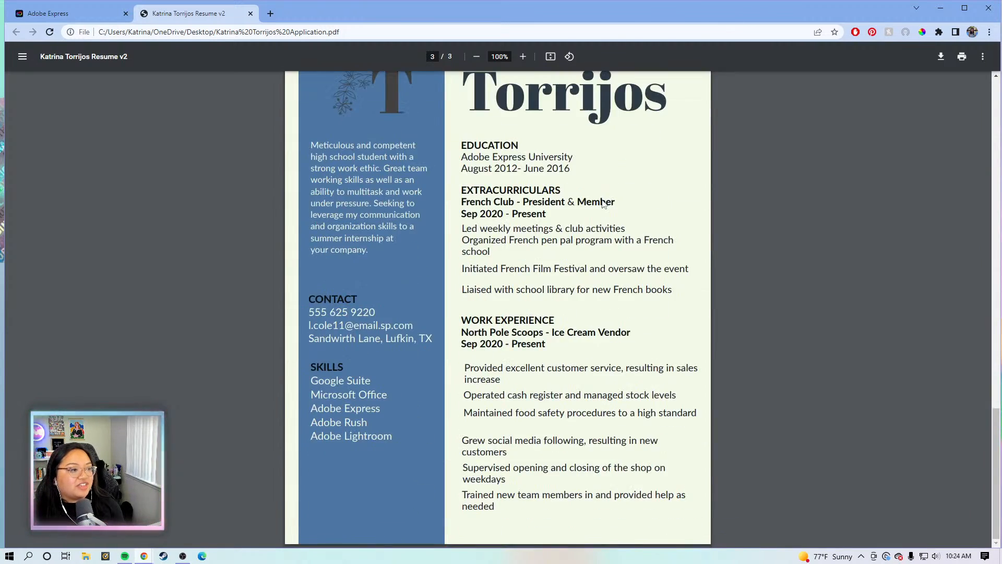
scroll(600, 290, up, 20)
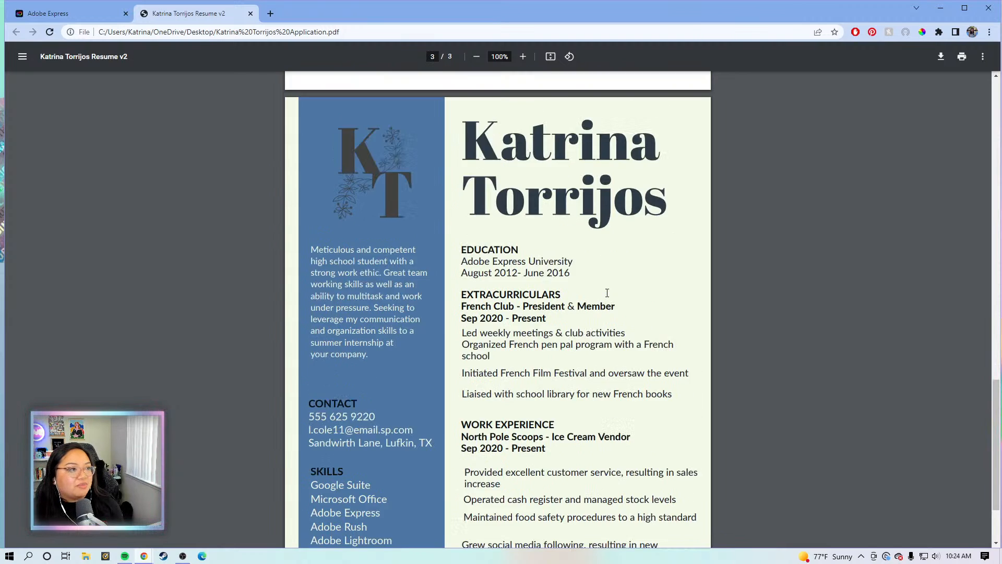
scroll(598, 291, up, 3)
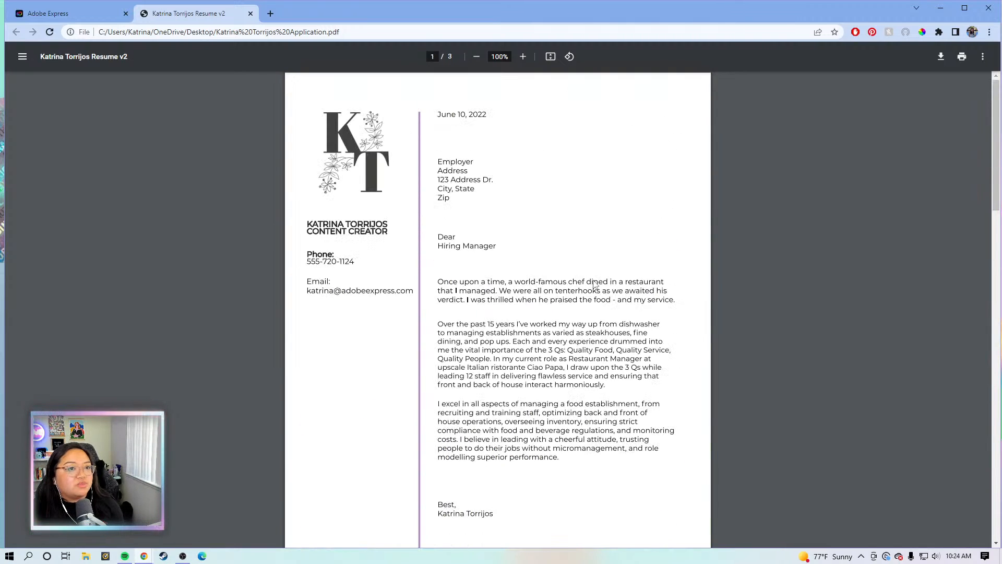
scroll(414, 242, down, 20)
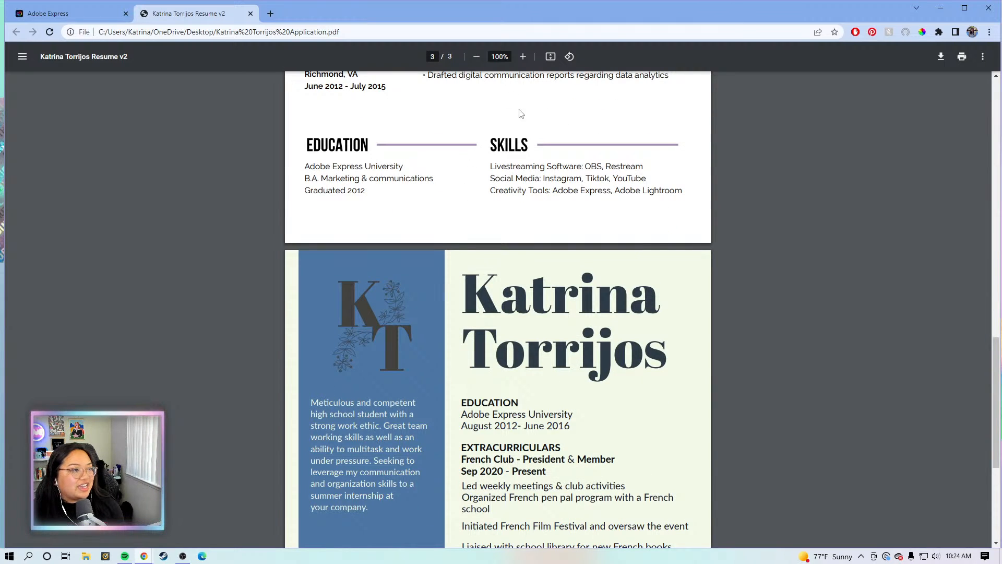
scroll(536, 261, down, 5)
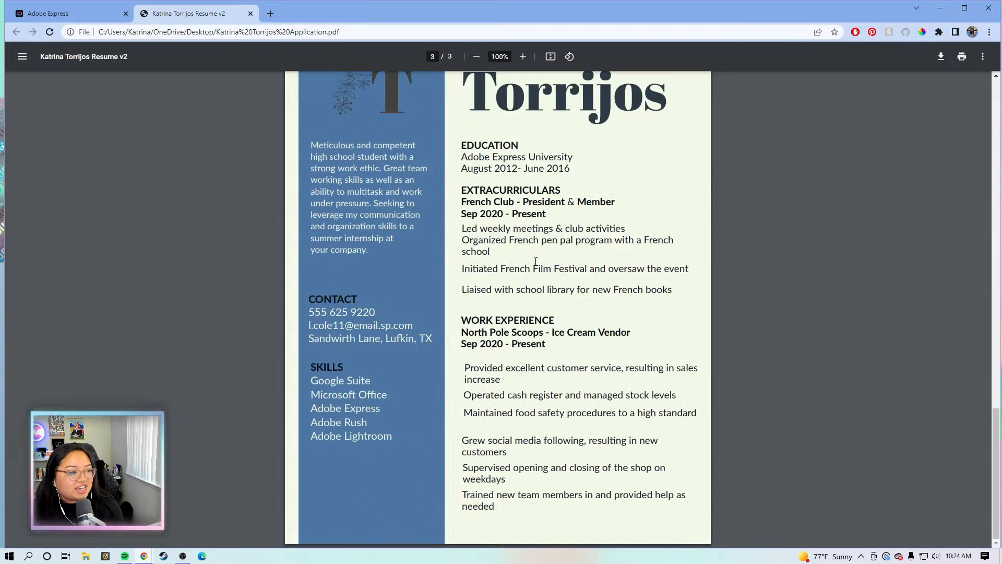
scroll(428, 400, up, 20)
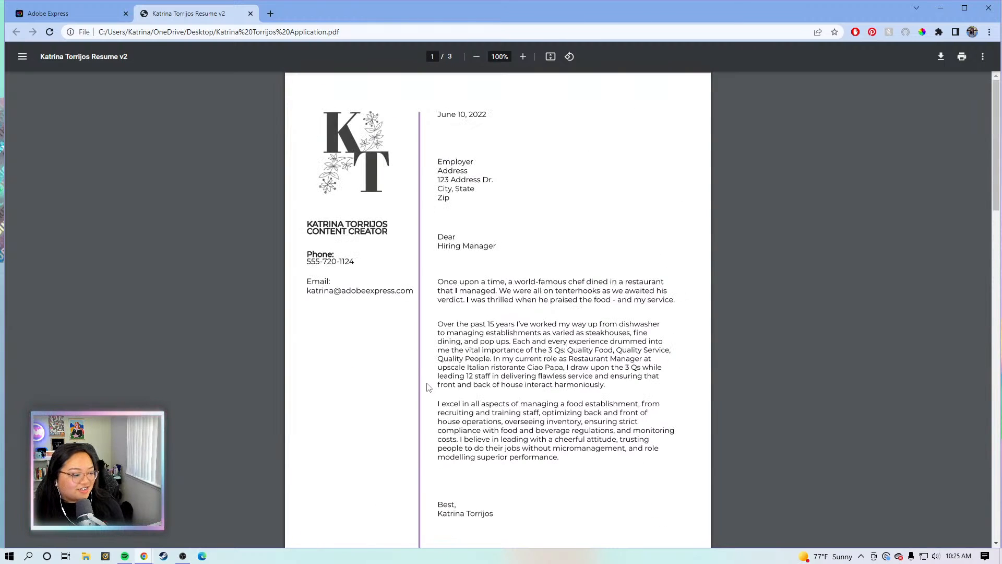
click(89, 16)
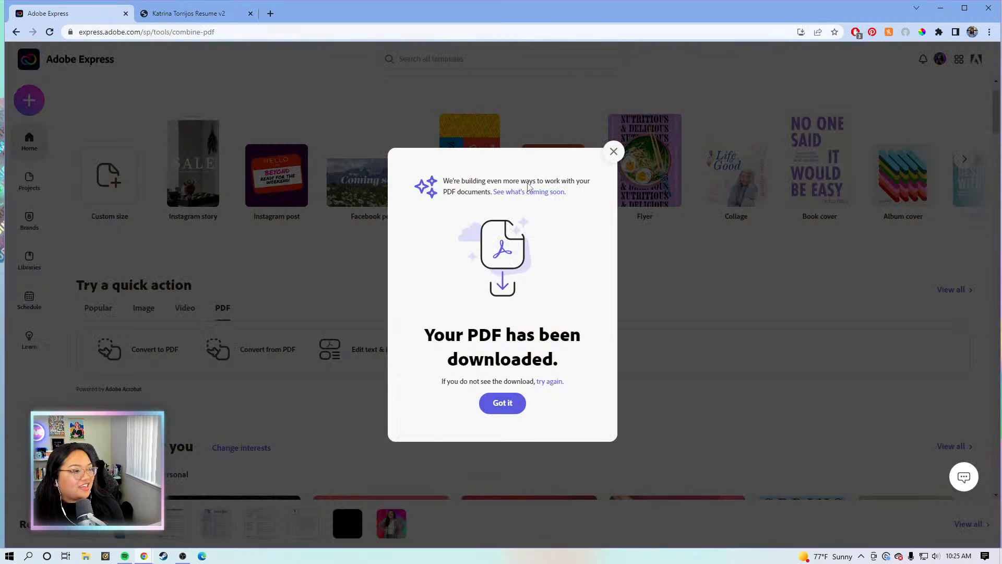